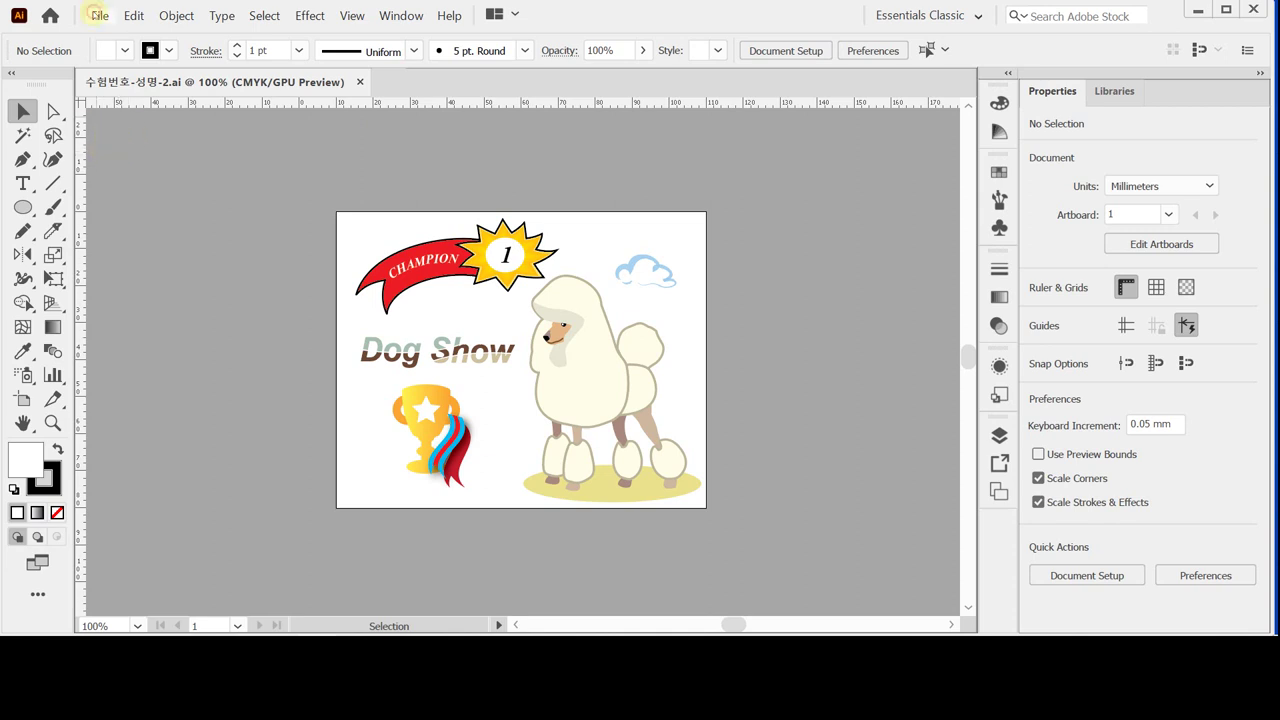
# Create a new document 100 mm wide and 80 mm high in millimetres, with CMYK color mode and High (300 ppi) raster effects.
pyautogui.click(98, 15)
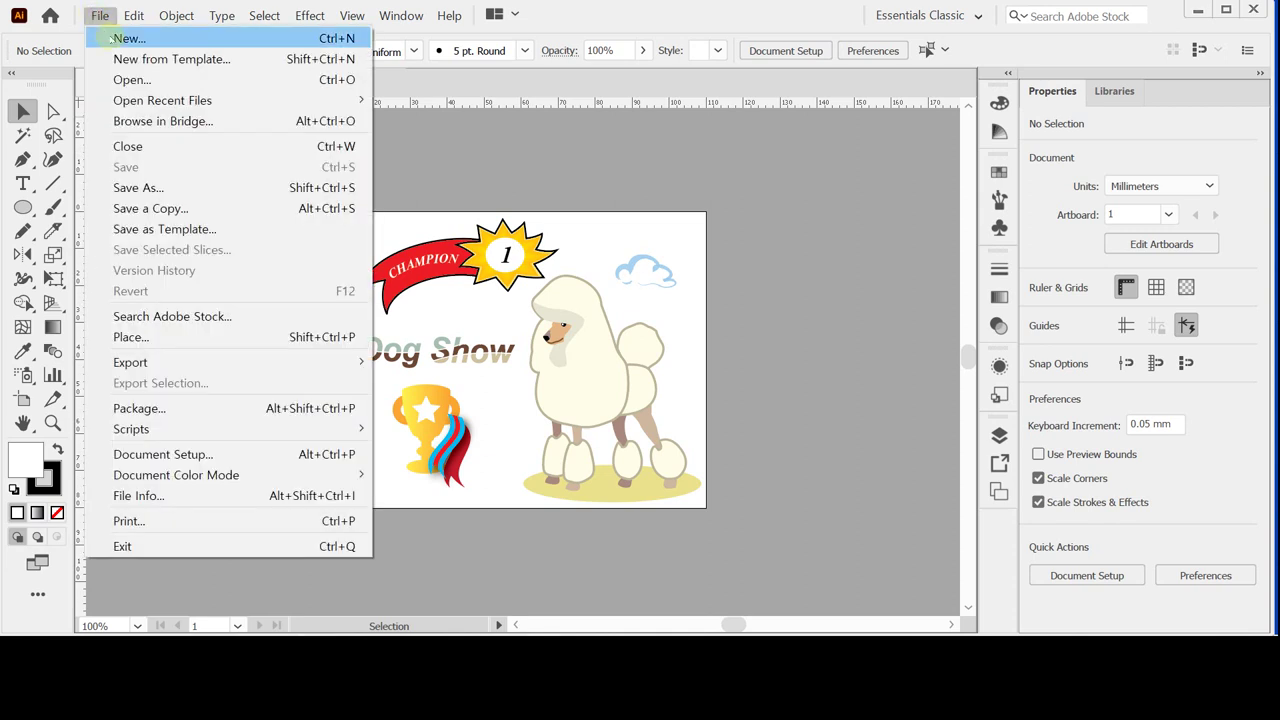
pyautogui.click(110, 38)
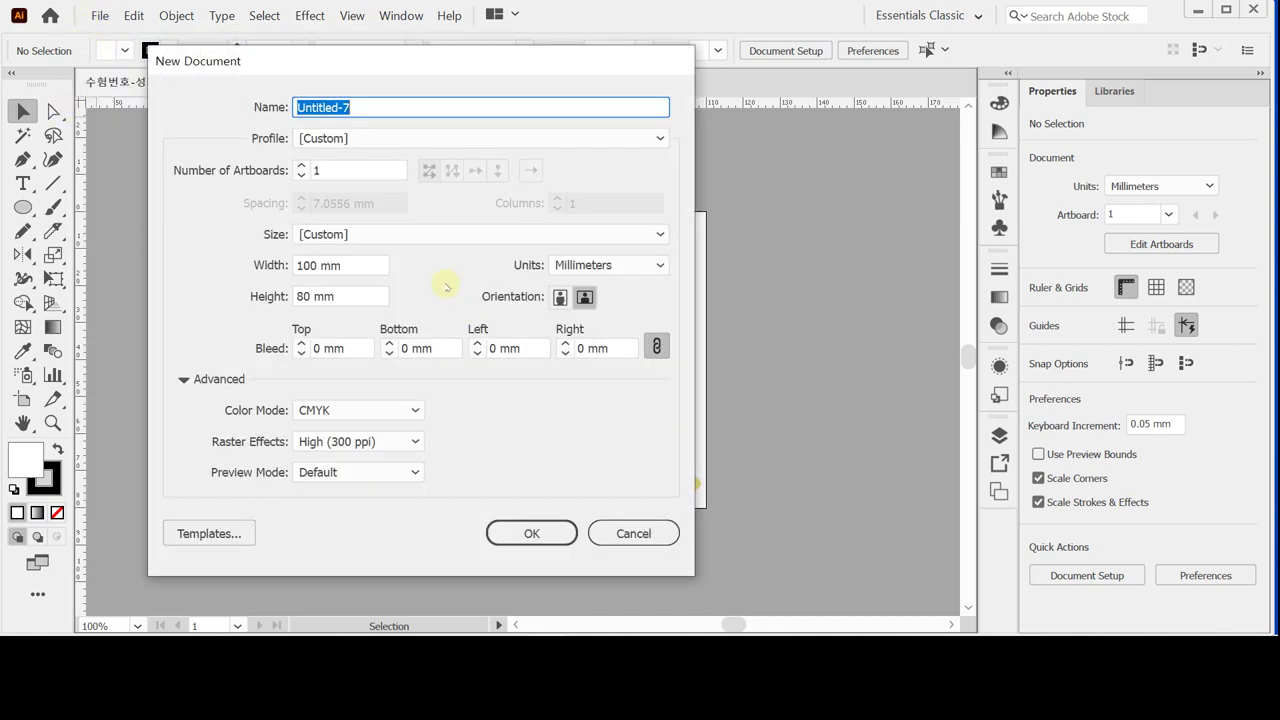
pyautogui.click(525, 271)
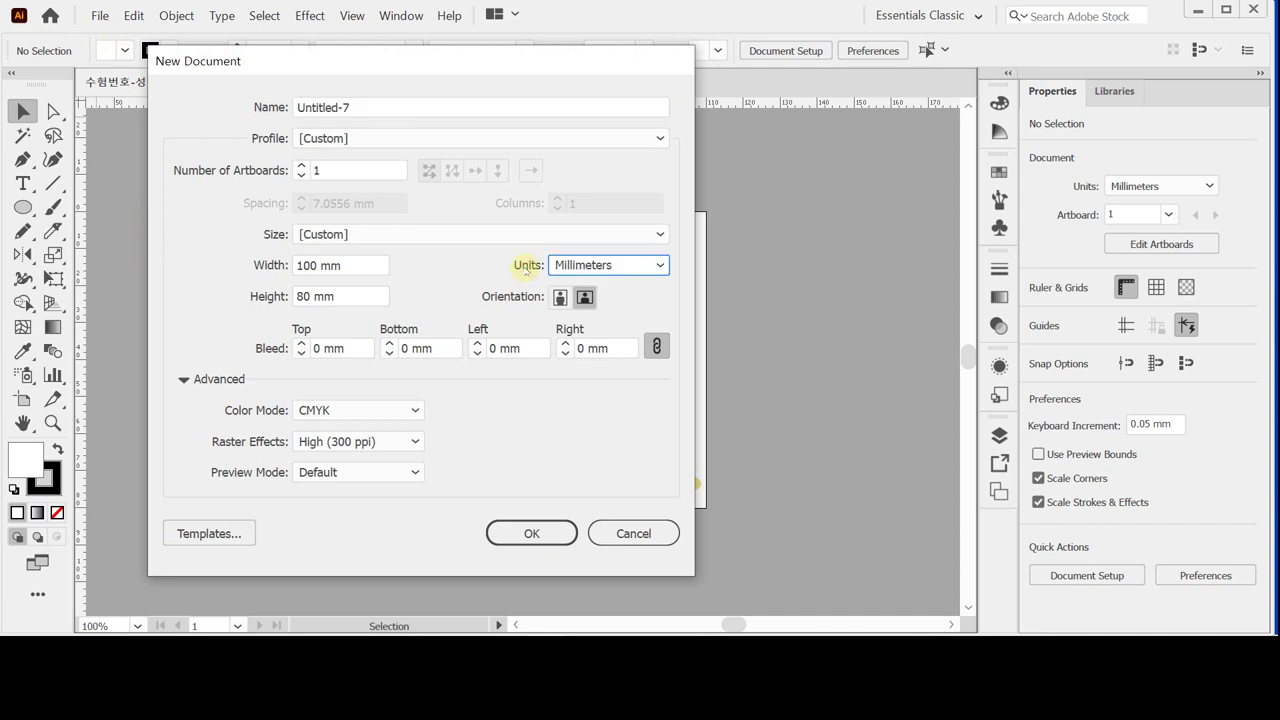
pyautogui.click(357, 270)
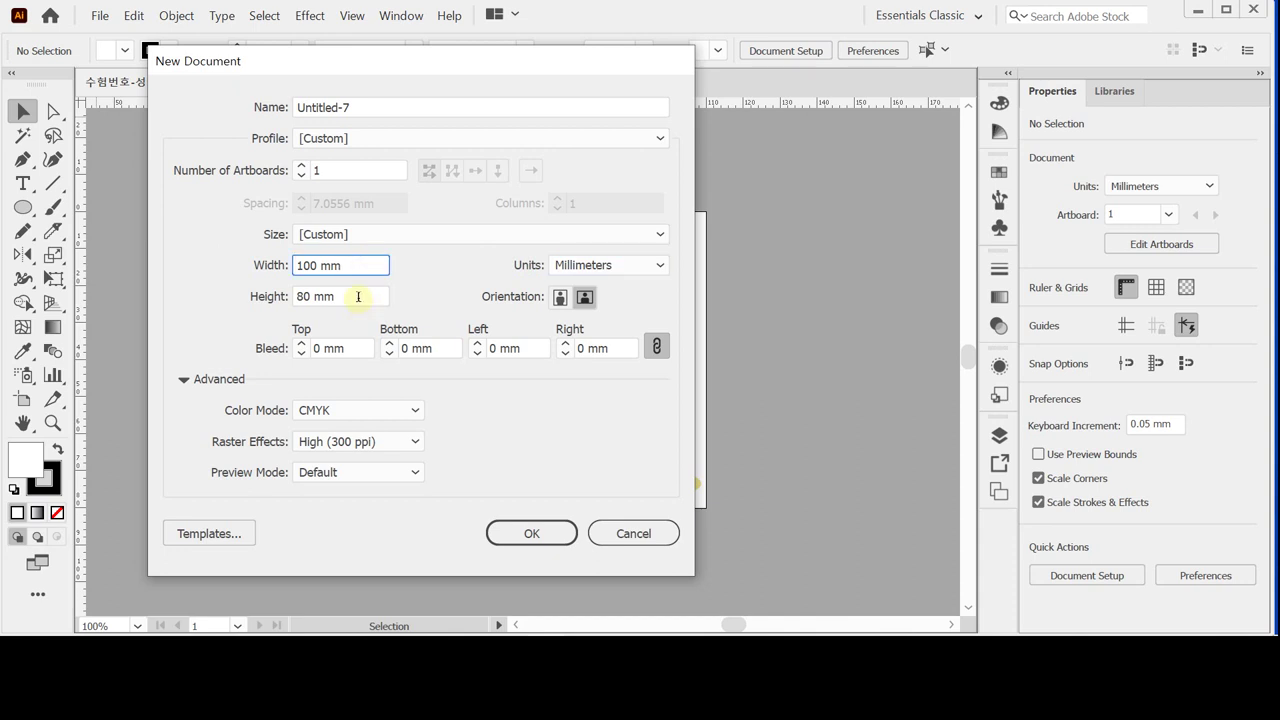
pyautogui.click(359, 296)
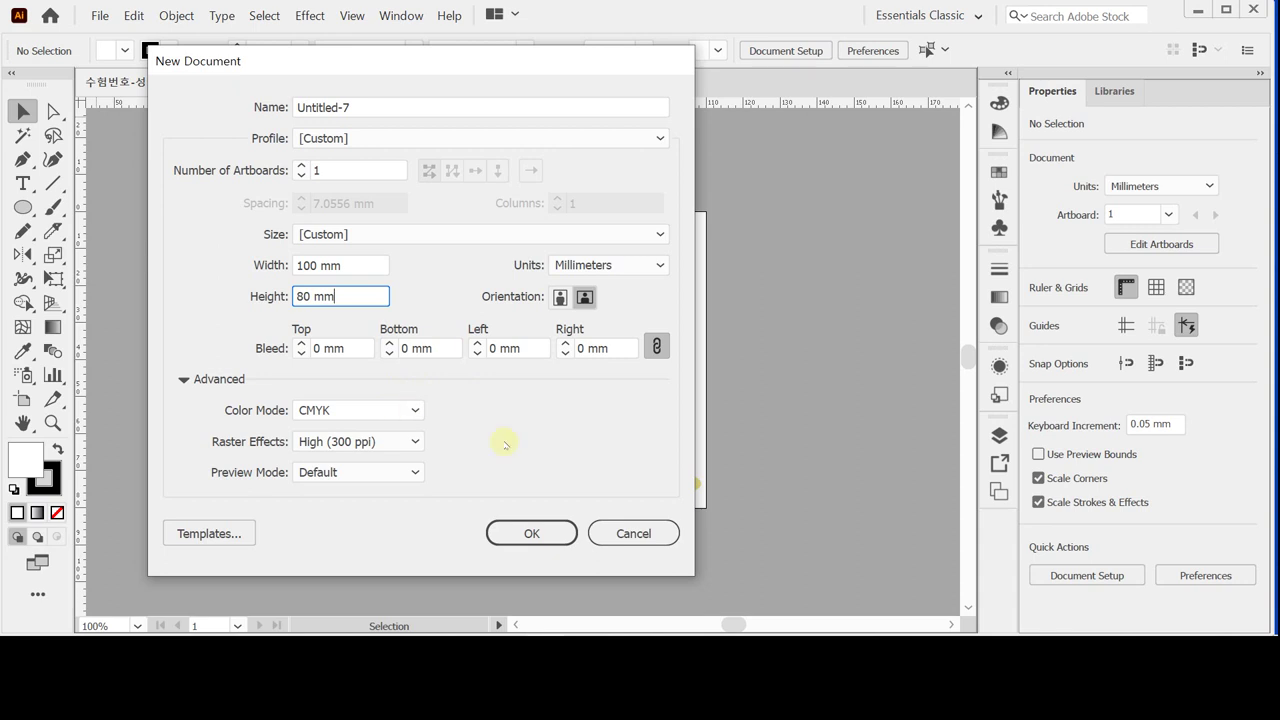
pyautogui.click(546, 537)
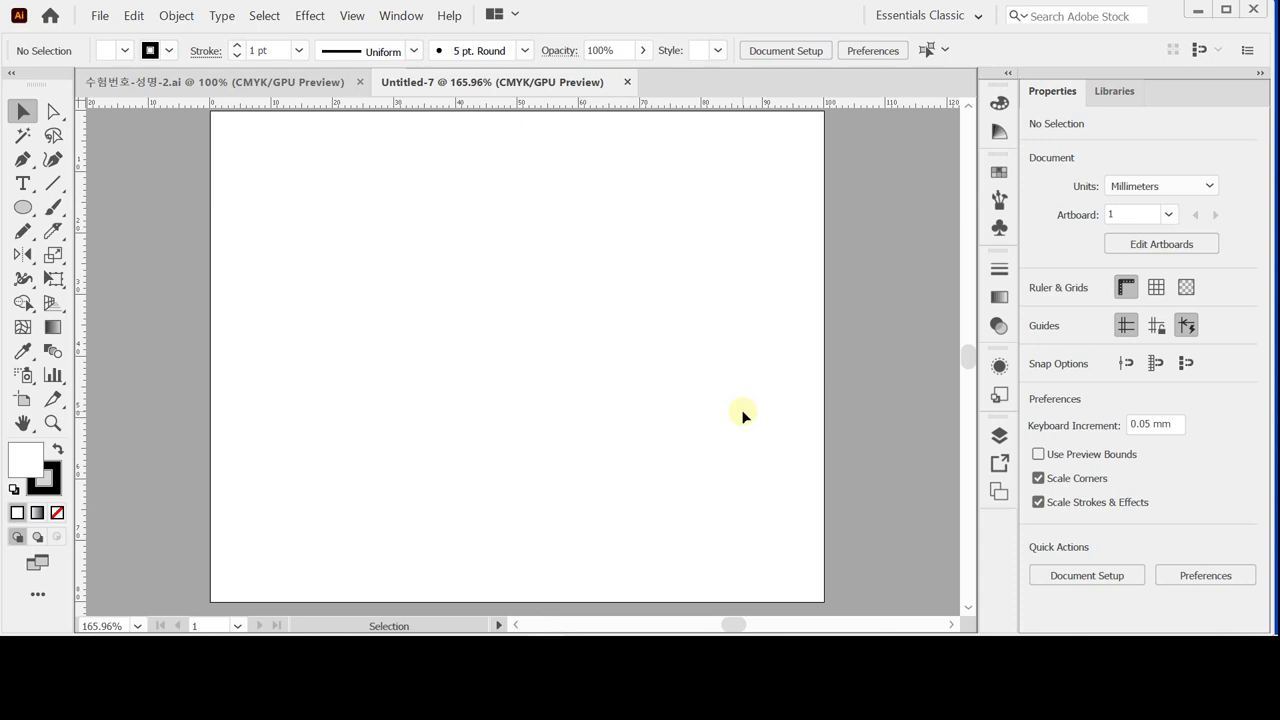
# Paste the crossing lines onto the artboard and convert them to guides at about 24 mm horizontally and 40 mm vertically.
pyautogui.press('a')
pyautogui.hotkey('ctrl', 'v')
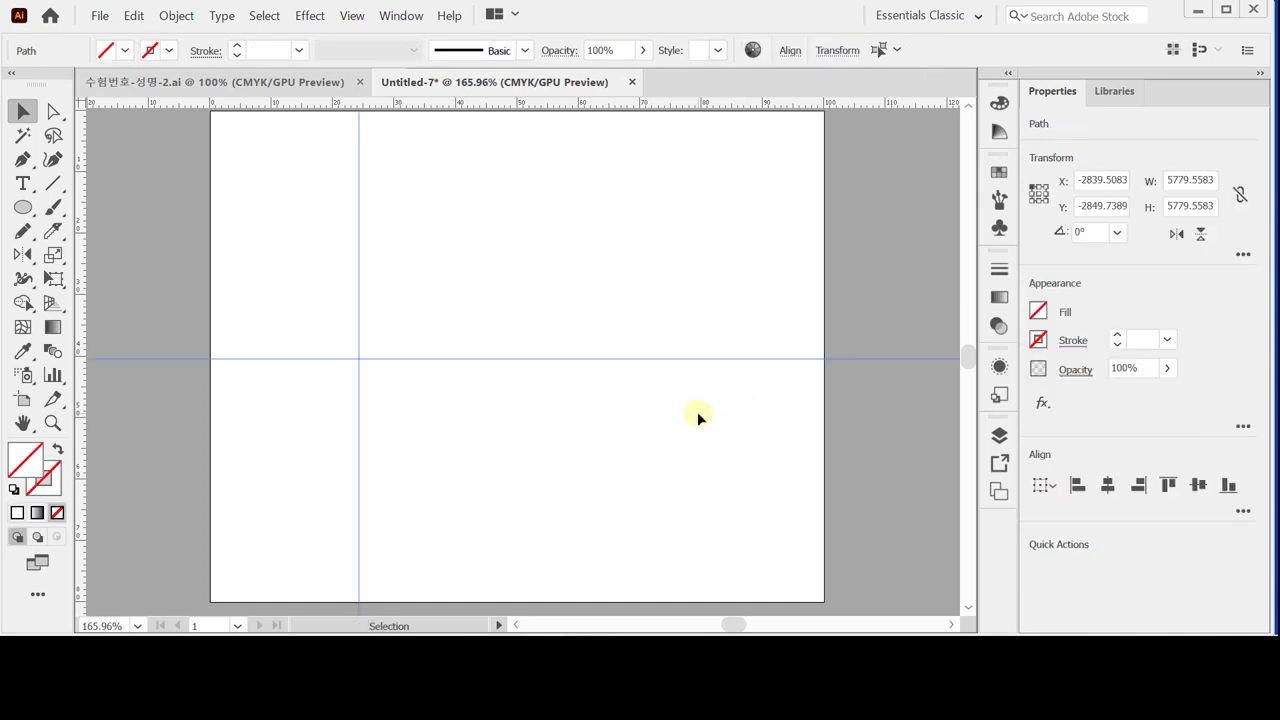
pyautogui.hotkey('ctrl', '5')
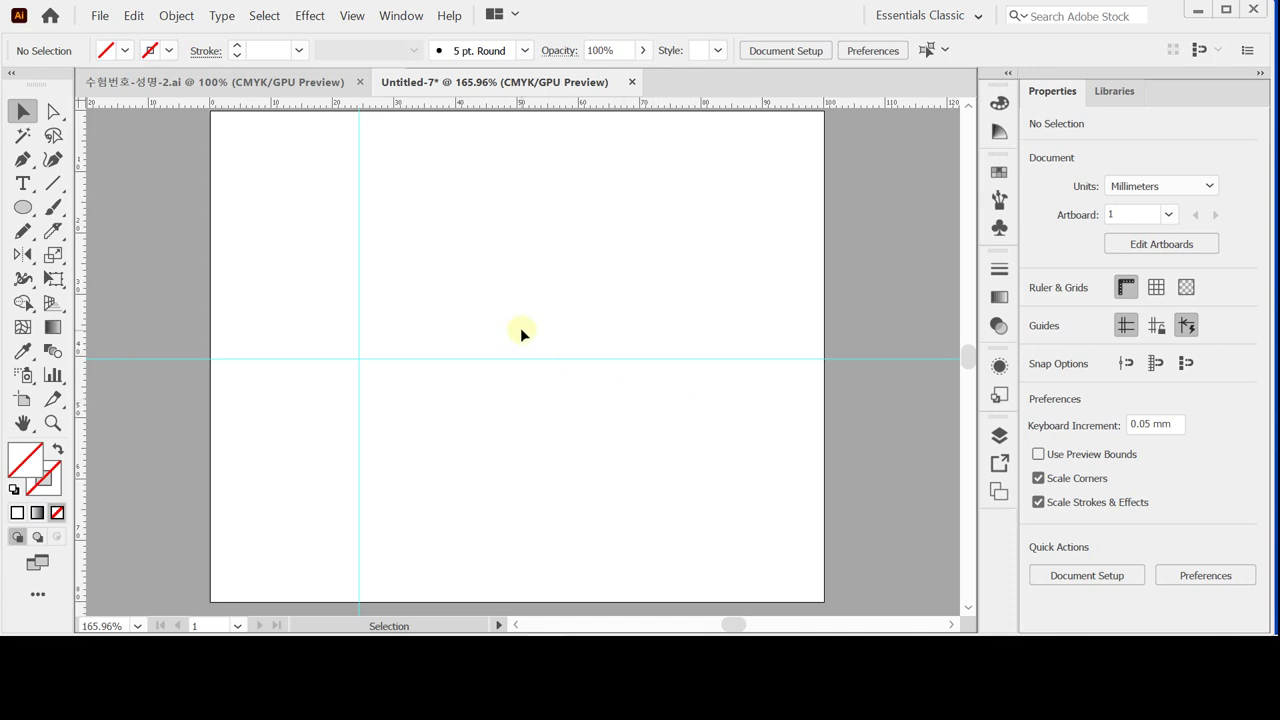
# Save the document as 수험번호-성명-2 in the GTQ folder, in Adobe Illustrator format with version Illustrator 2020.
pyautogui.press('a')
pyautogui.hotkey('ctrl', 's')
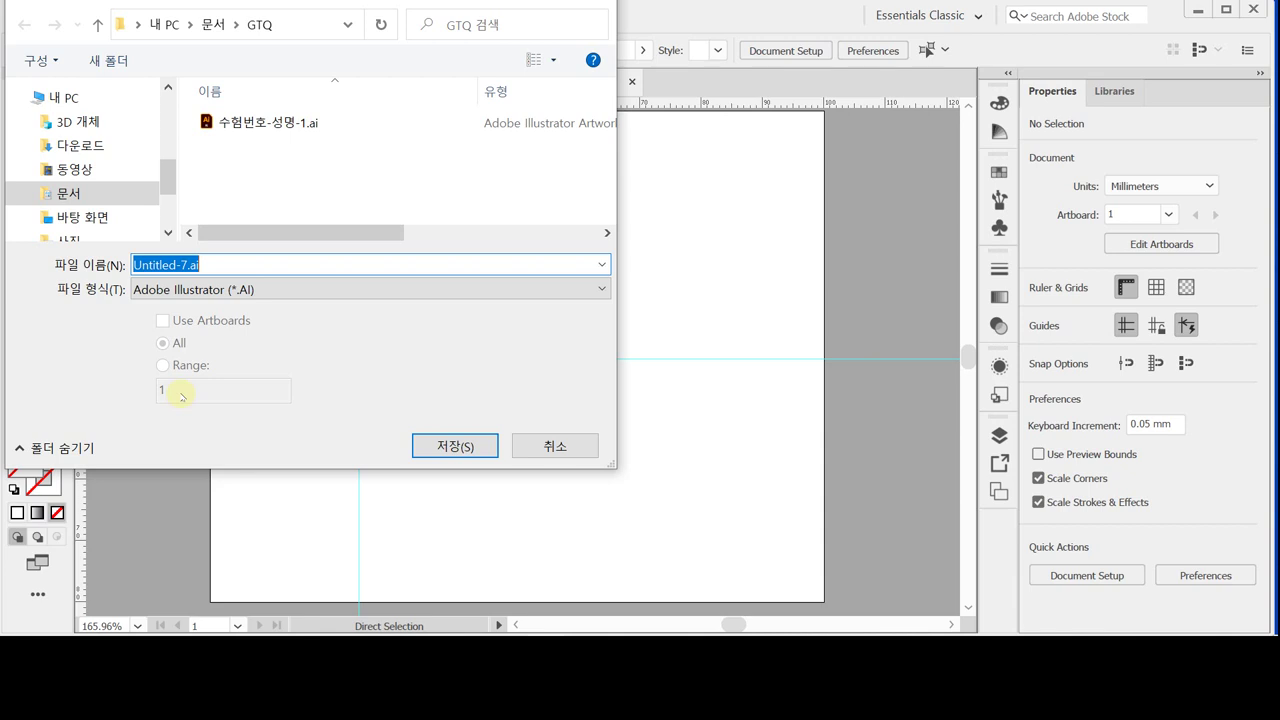
pyautogui.click(220, 128)
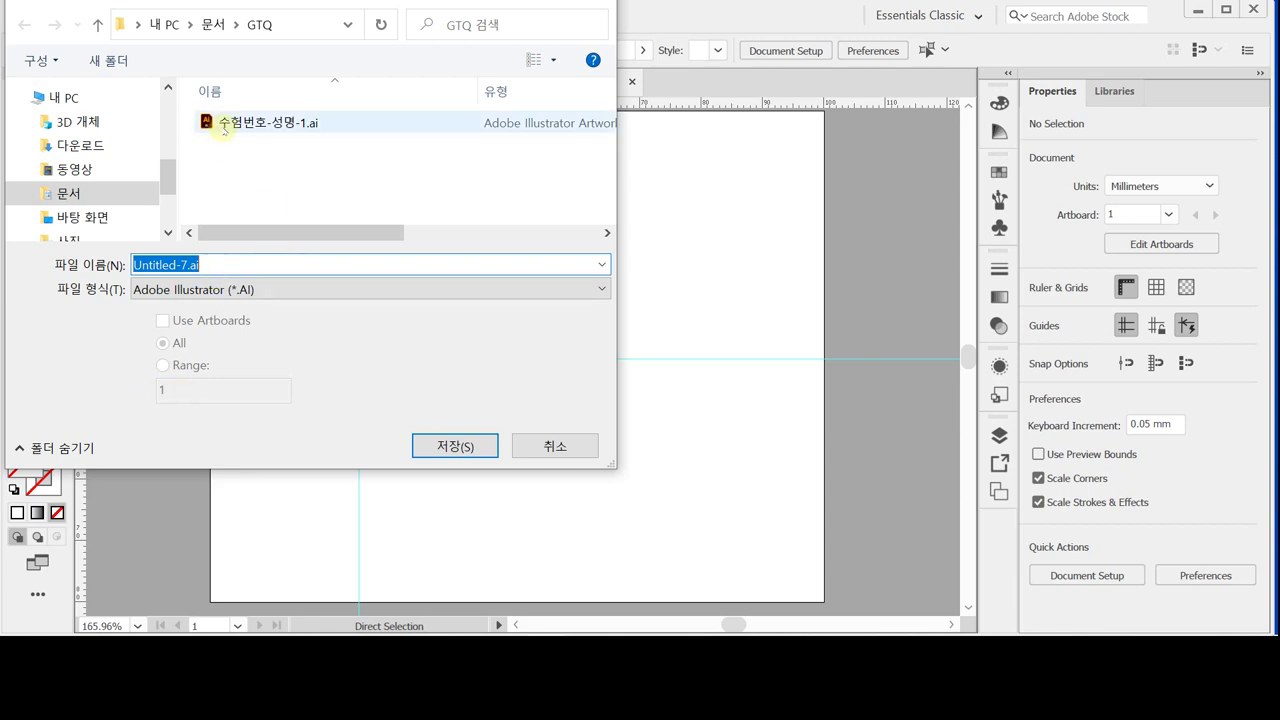
pyautogui.click(228, 268)
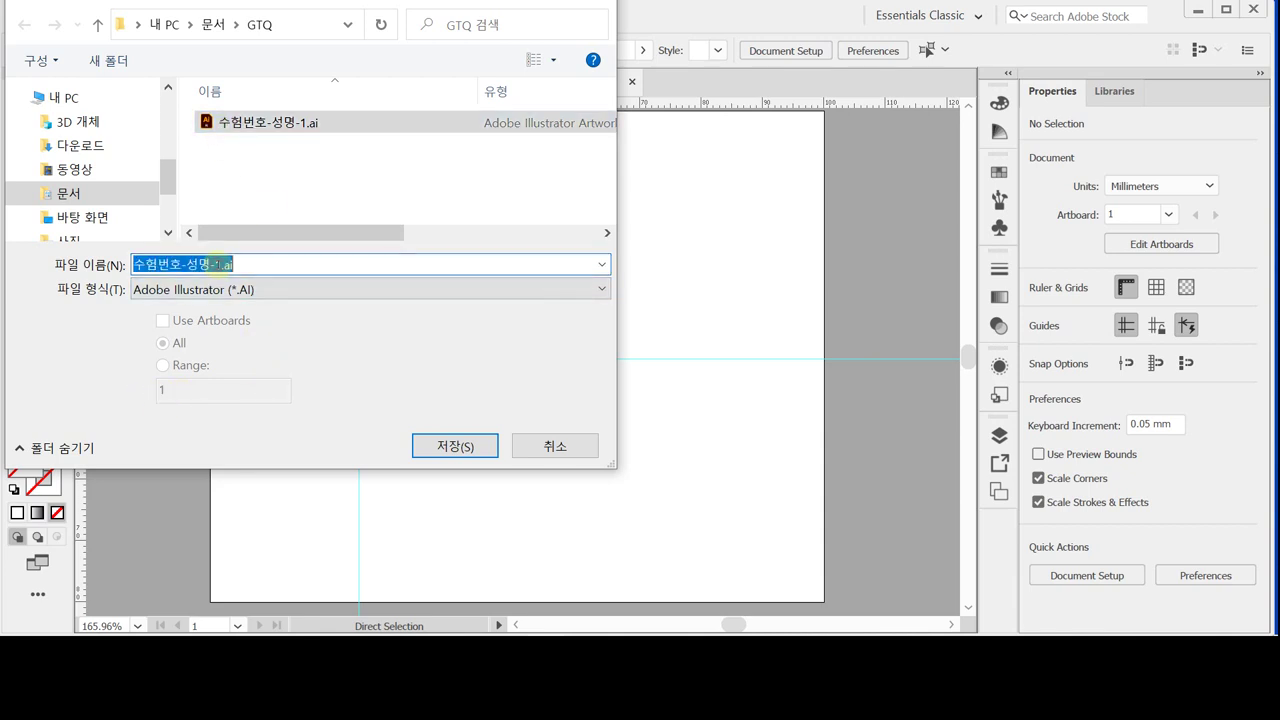
pyautogui.moveTo(214, 265); pyautogui.dragTo(246, 266)
pyautogui.write('2')
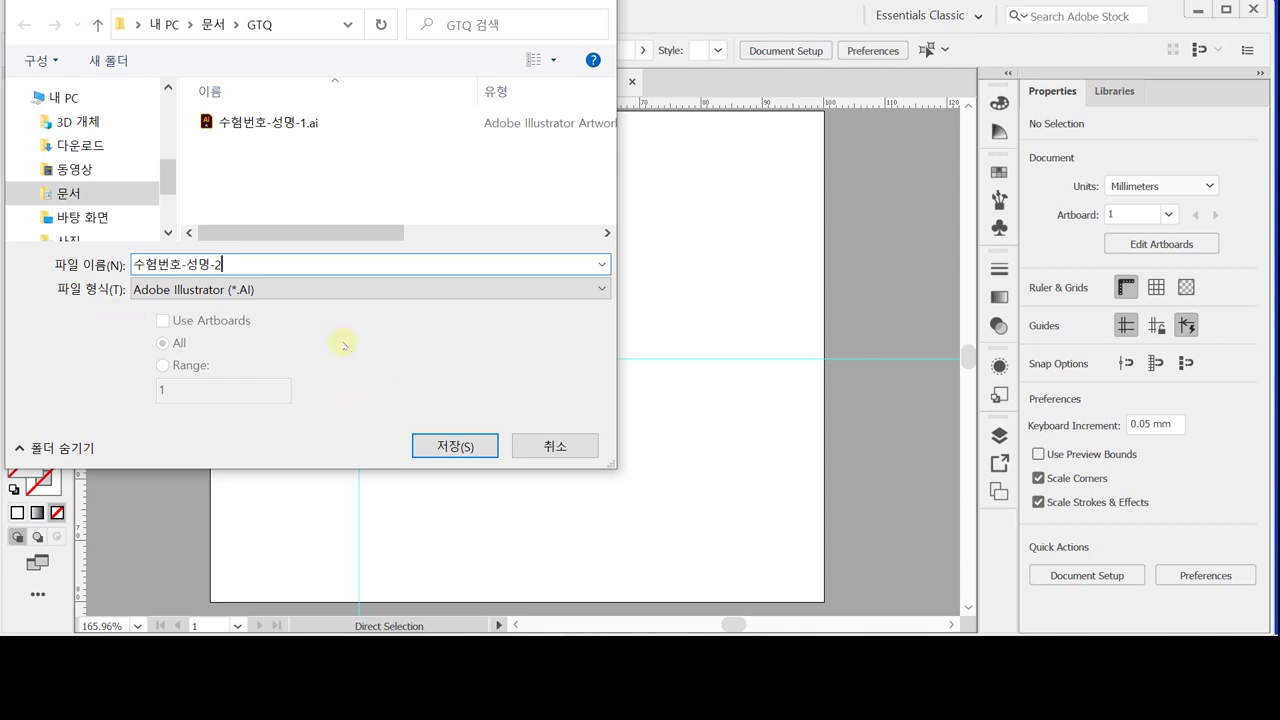
pyautogui.click(466, 446)
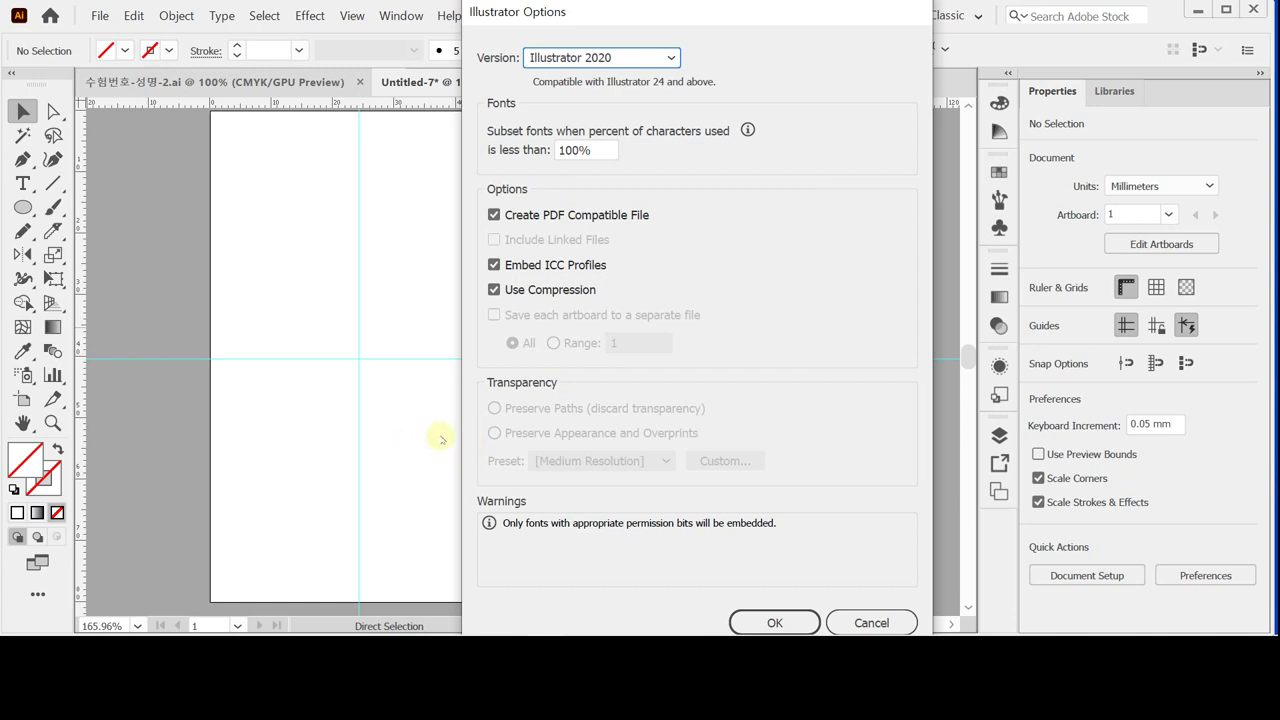
pyautogui.press('Escape')
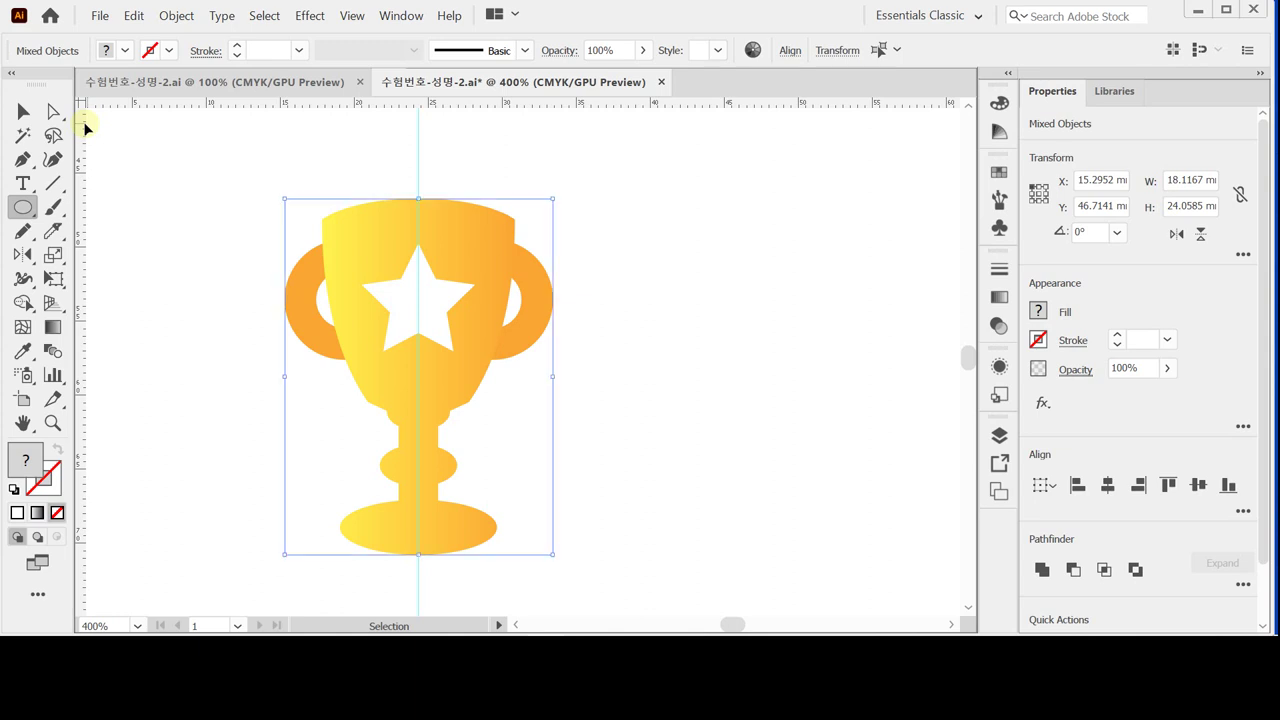
# Convert the trophy artwork to guides and create a 13 × 30 mm ellipse centred on the vertical guide at the star.
pyautogui.hotkey('ctrl', '5')
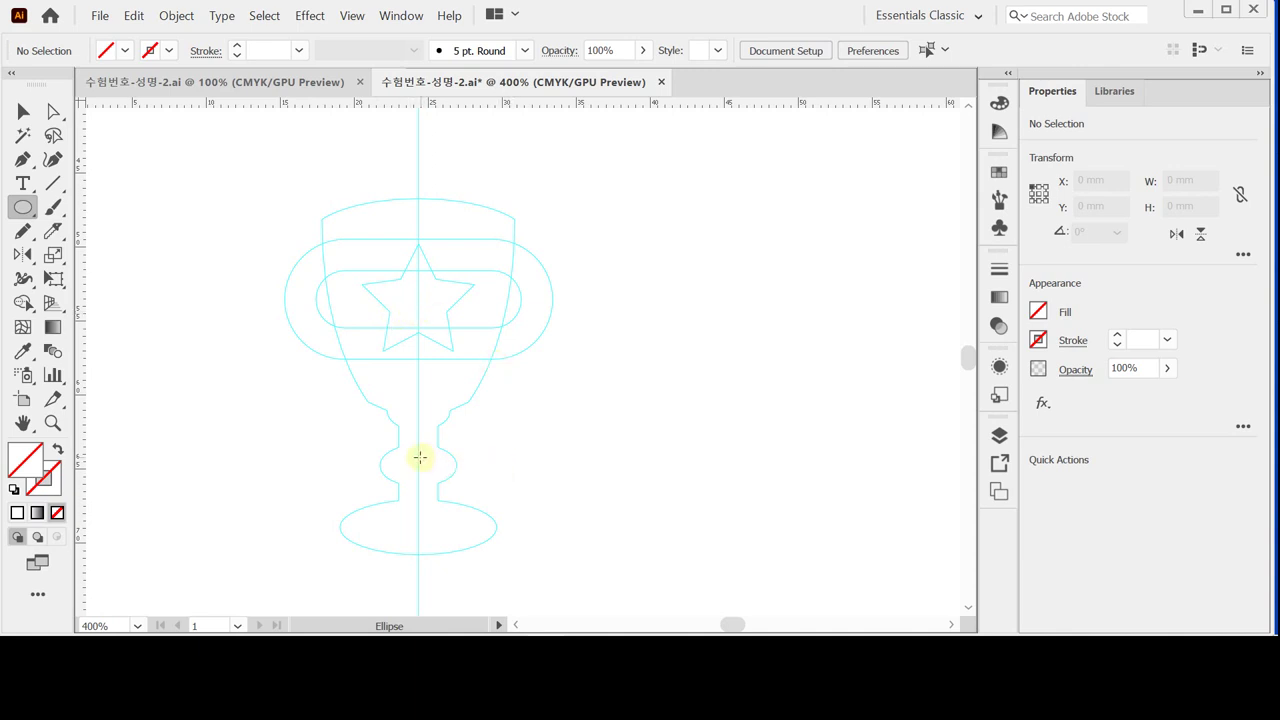
pyautogui.click(417, 286)
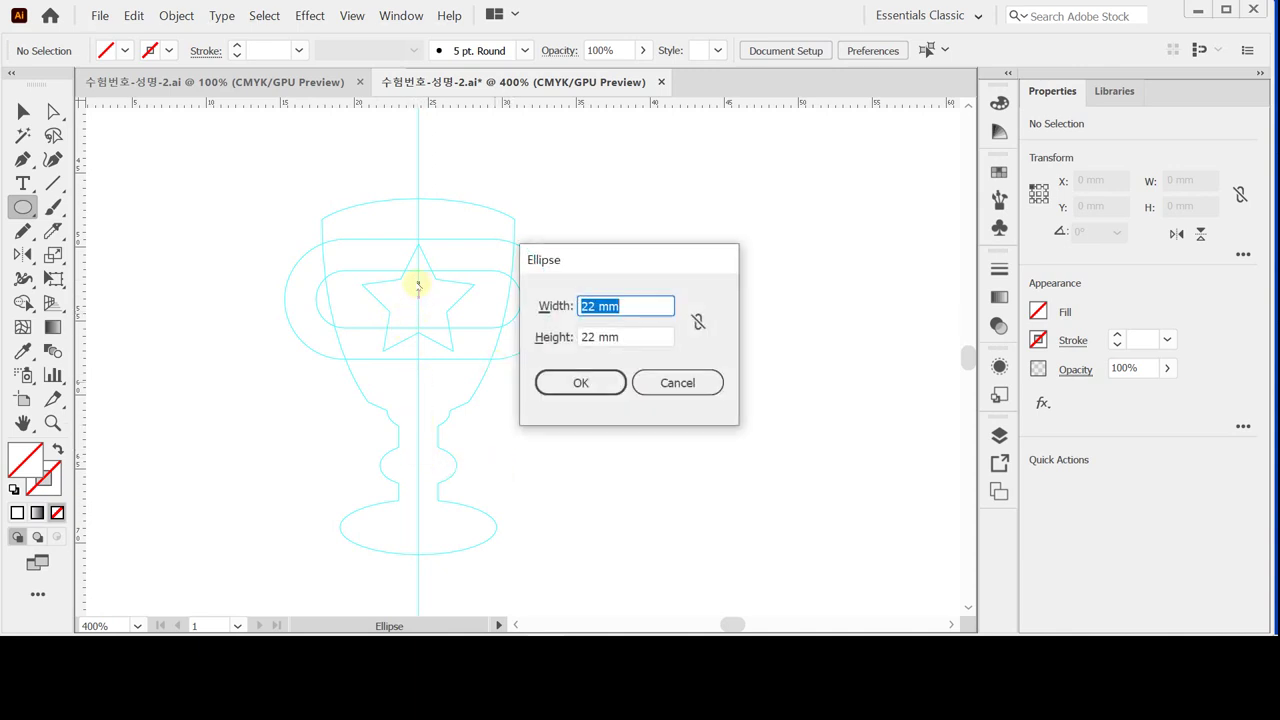
pyautogui.write('13')
pyautogui.press('Tab')
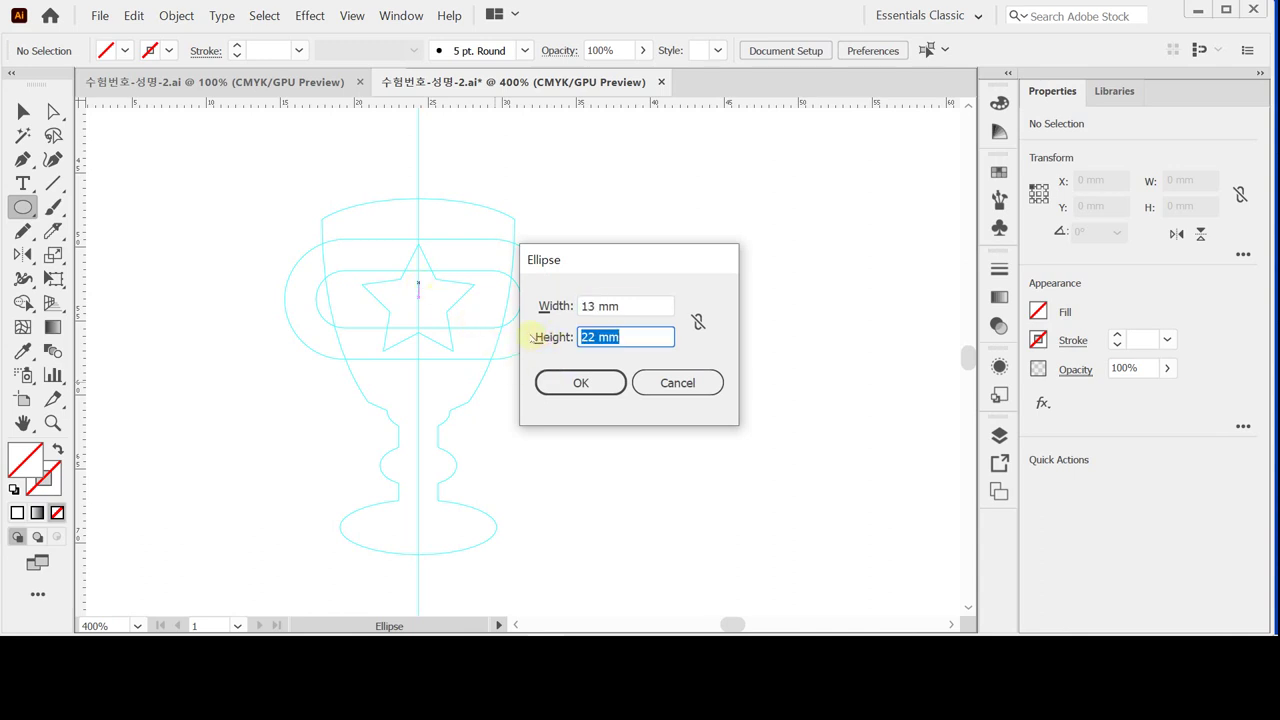
pyautogui.write('30')
pyautogui.press('Return')
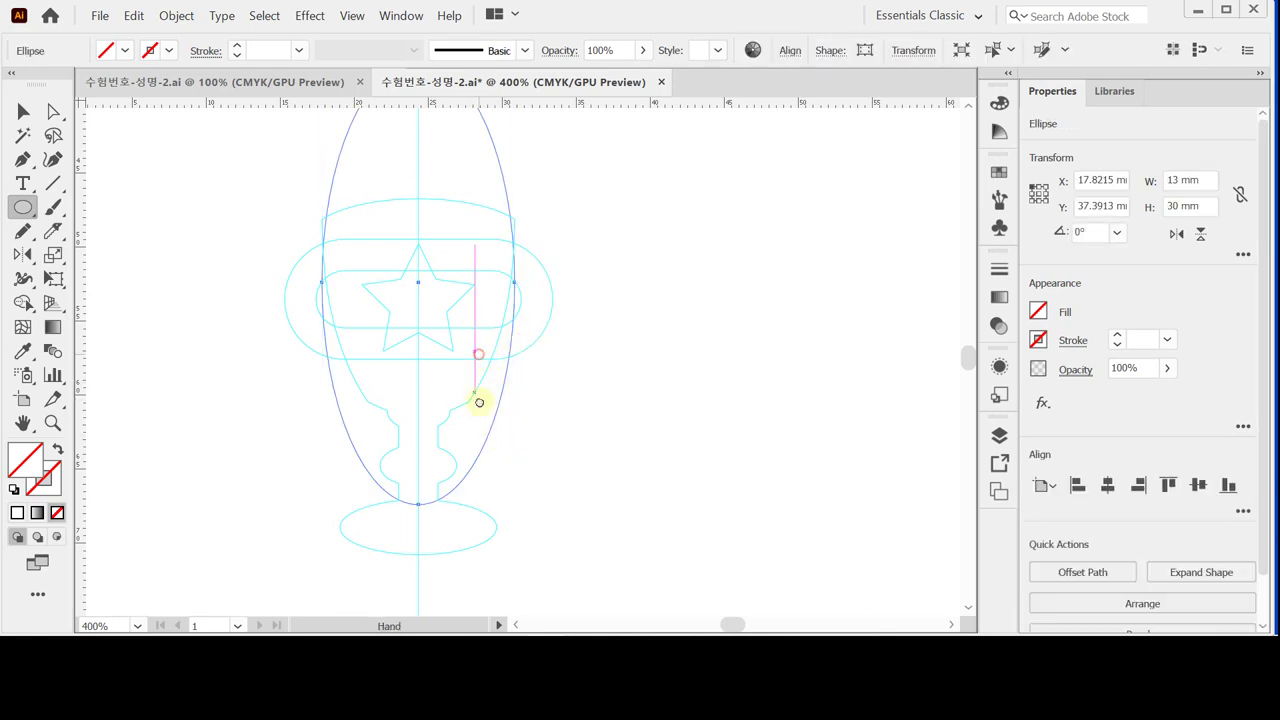
# Move the ellipse up over the cup guide to about X 17.64 mm, Y 33.59 mm.
pyautogui.scroll(1, 477, 400)
pyautogui.moveTo(517, 314); pyautogui.dragTo(516, 277)
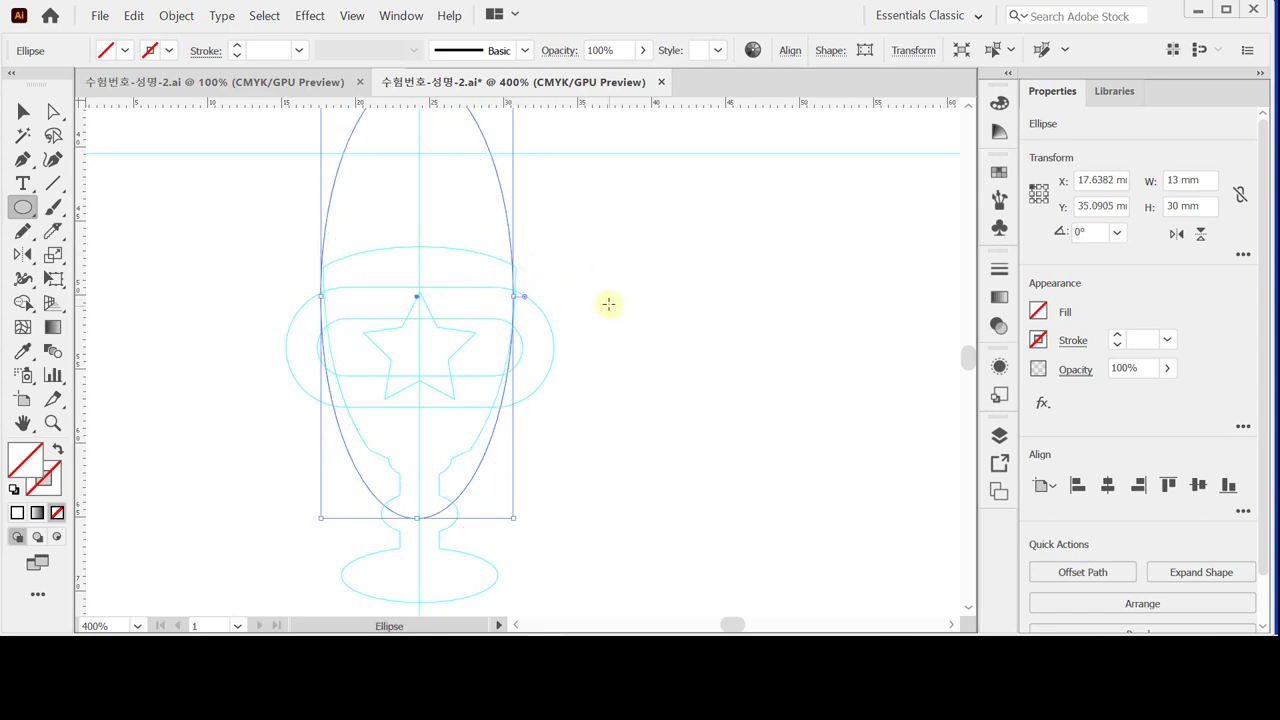
pyautogui.moveTo(566, 298); pyautogui.dragTo(576, 345)
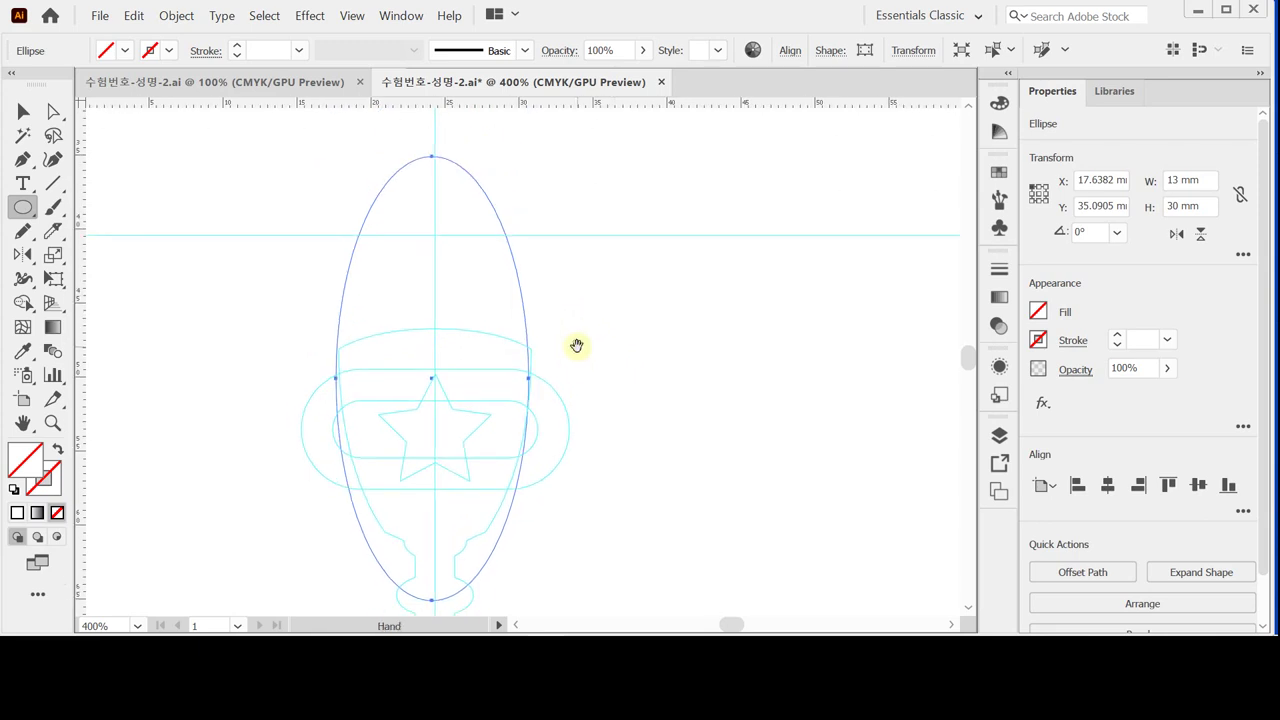
pyautogui.press('space')
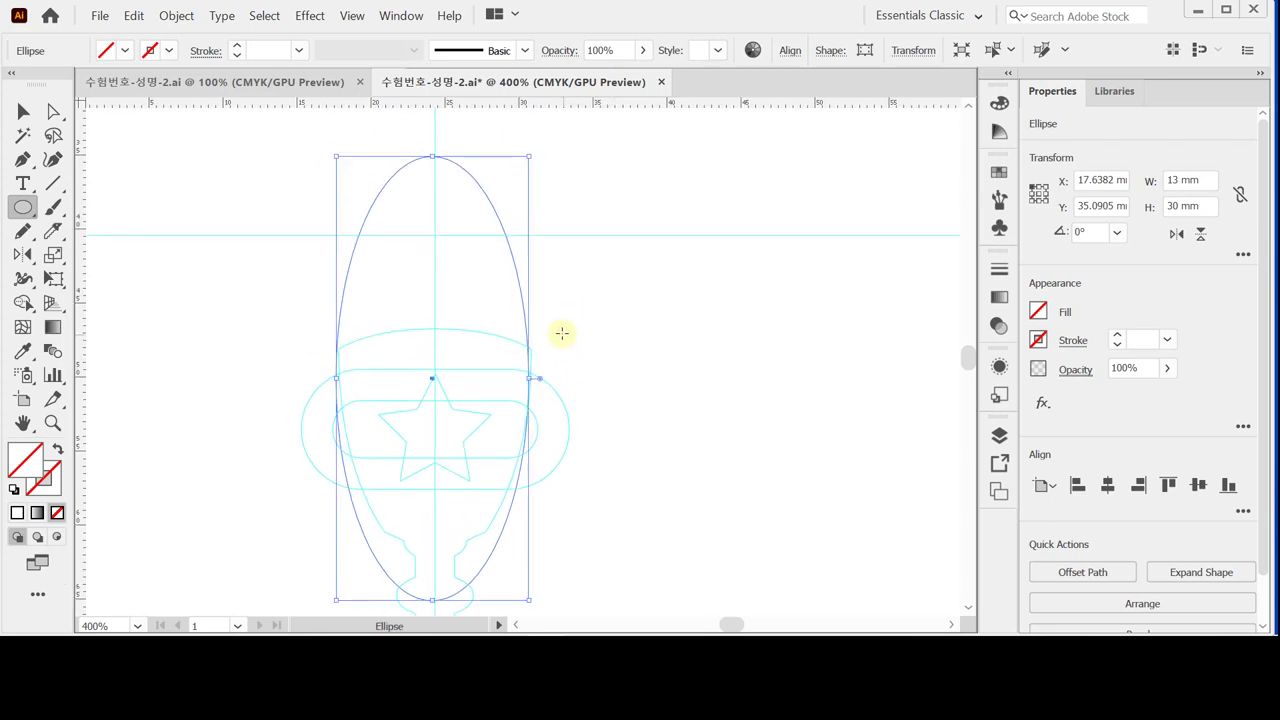
pyautogui.press('Up')
pyautogui.press('Up')
pyautogui.press('Up')
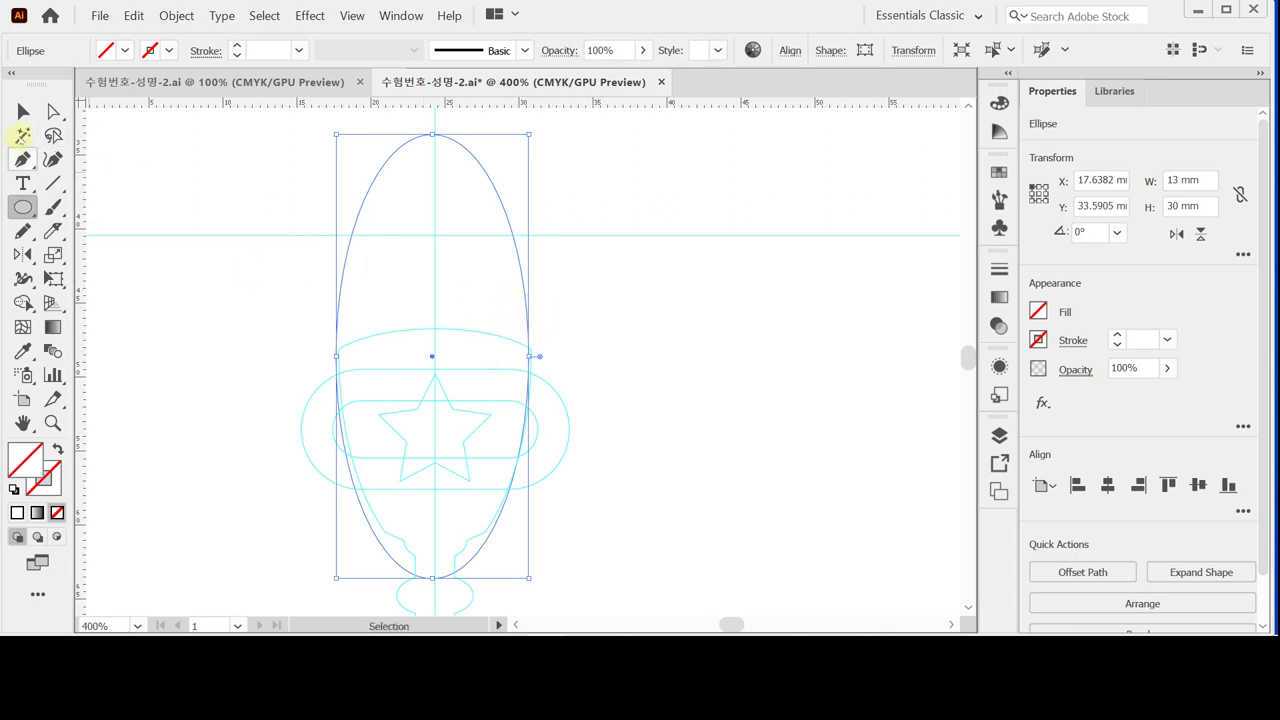
# Draw a rectangle about 21.6 × 12 mm down from the ellipse's midline, and give both shapes the default white fill and black stroke.
pyautogui.click(22, 206)
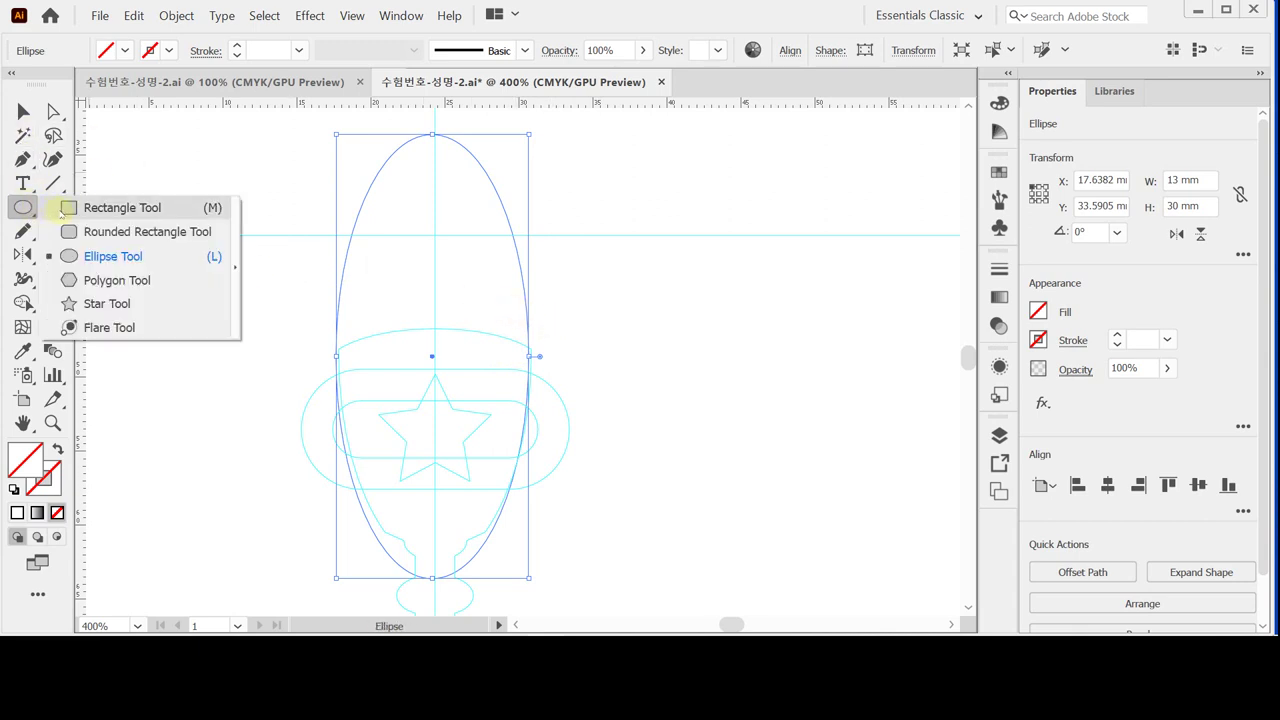
pyautogui.click(62, 208)
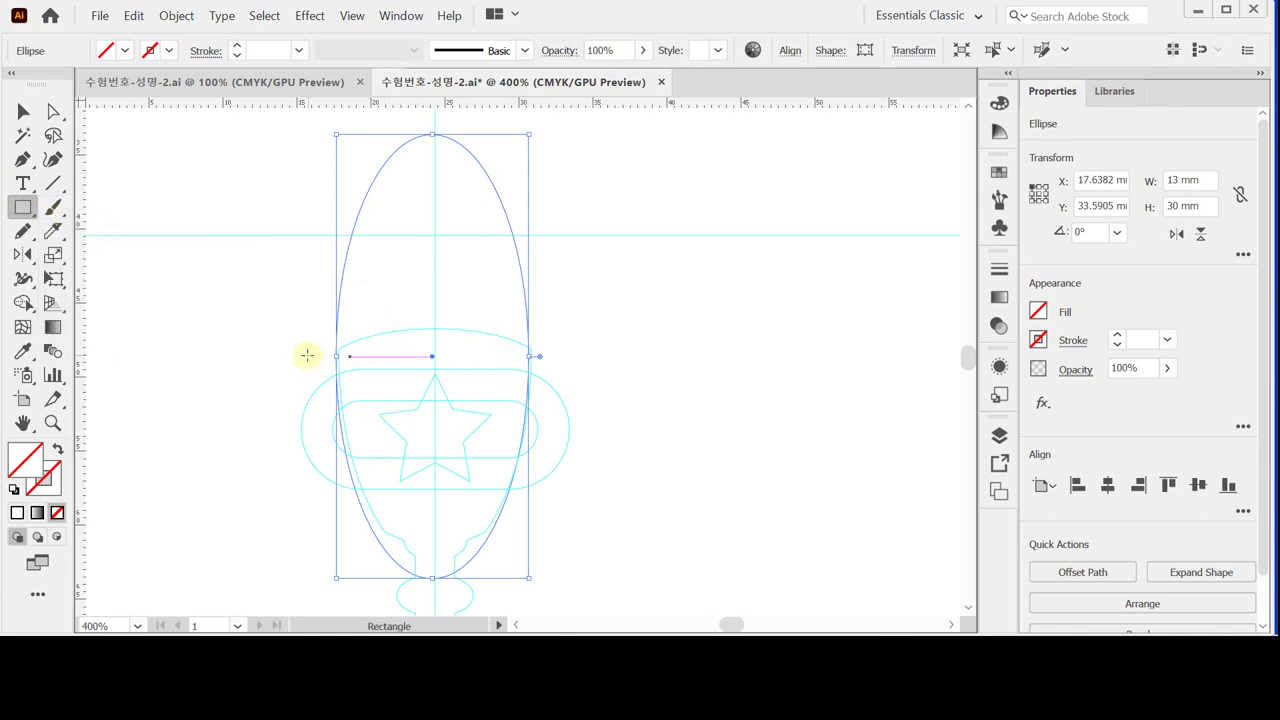
pyautogui.moveTo(292, 357); pyautogui.dragTo(611, 527)
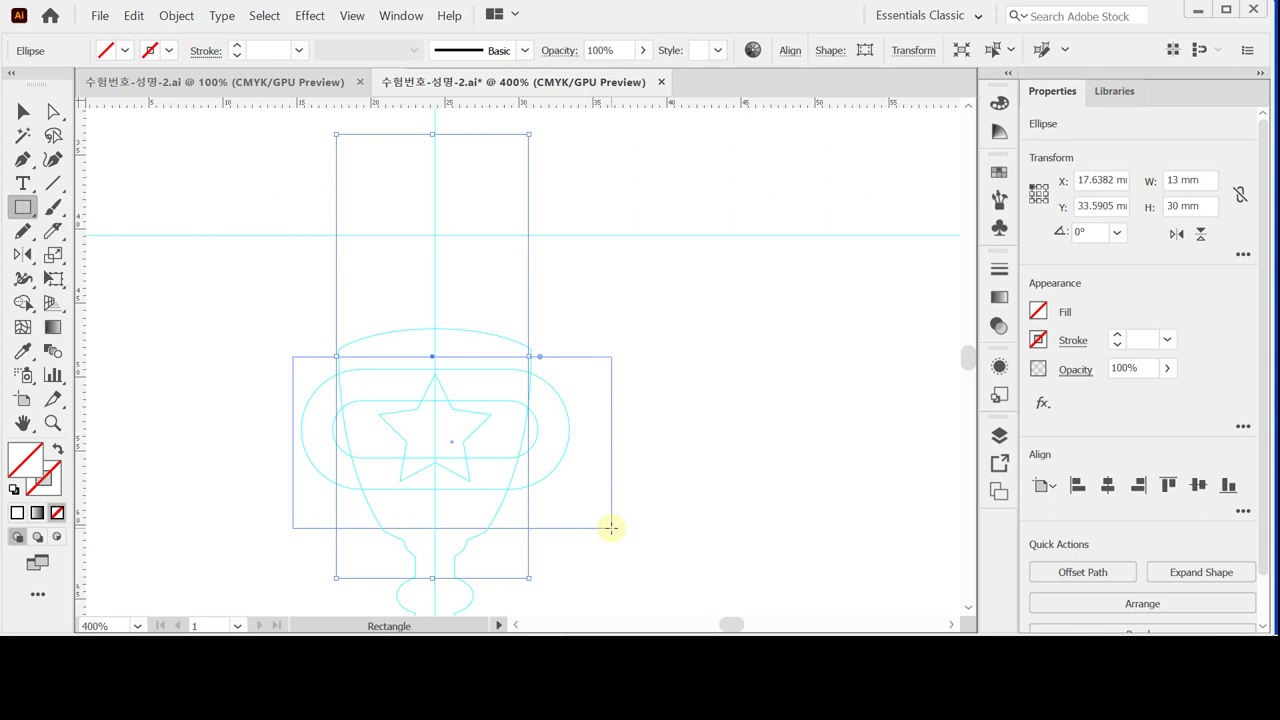
pyautogui.moveTo(611, 527); pyautogui.dragTo(613, 535)
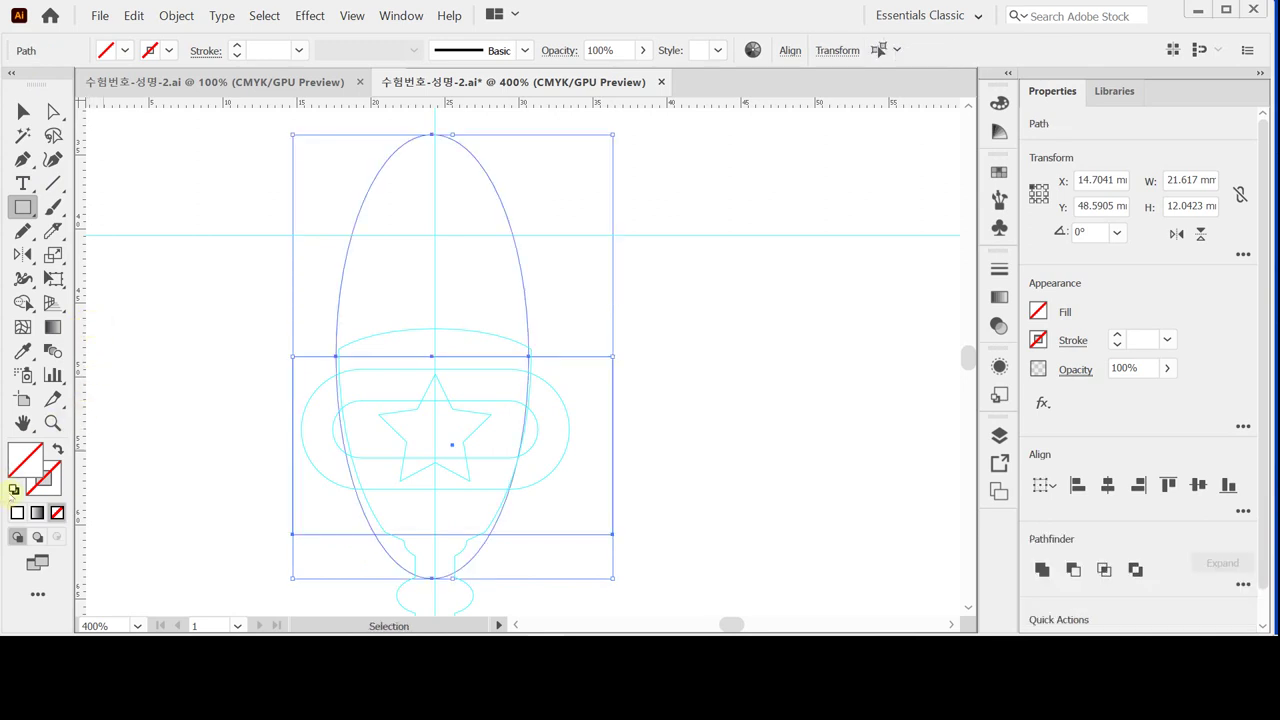
pyautogui.press('d')
pyautogui.hotkey('ctrl', 'shift', 'a')
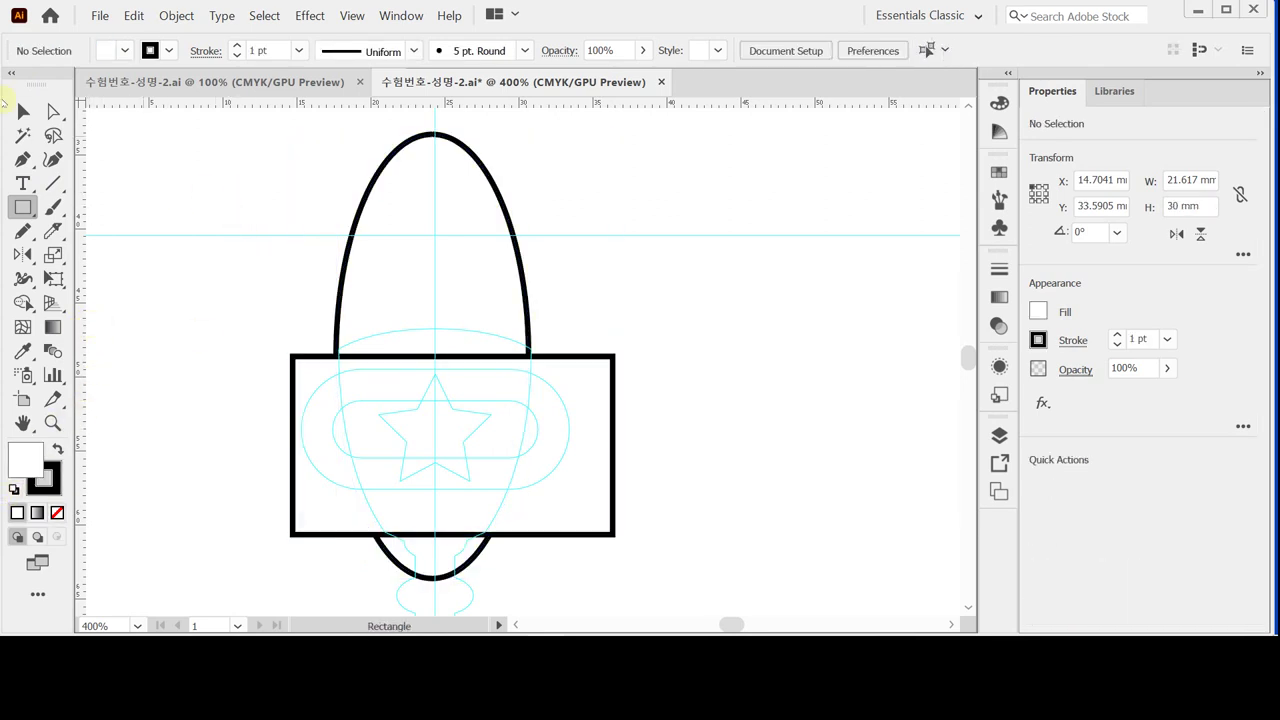
# Intersect the ellipse and rectangle into the cup shape, and shift it 0.25 mm right to centre it on the vertical guide.
pyautogui.click(22, 112)
pyautogui.hotkey('ctrl', 'z')
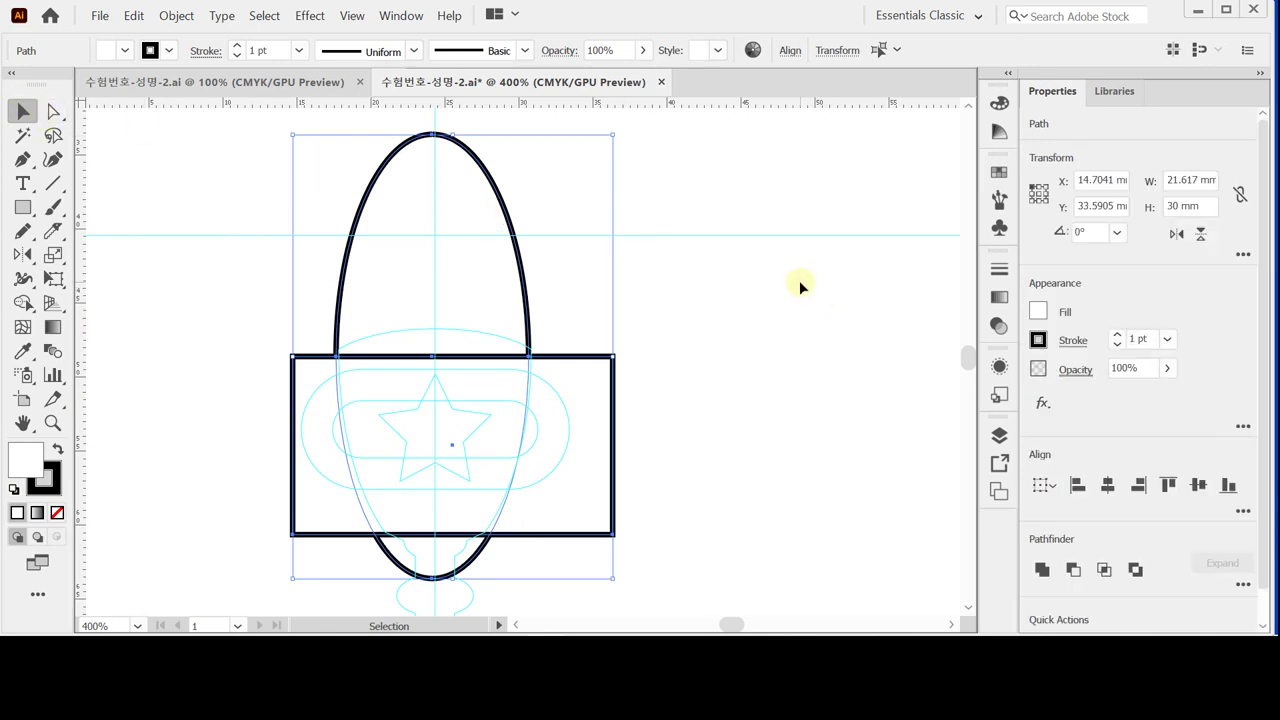
pyautogui.click(1104, 570)
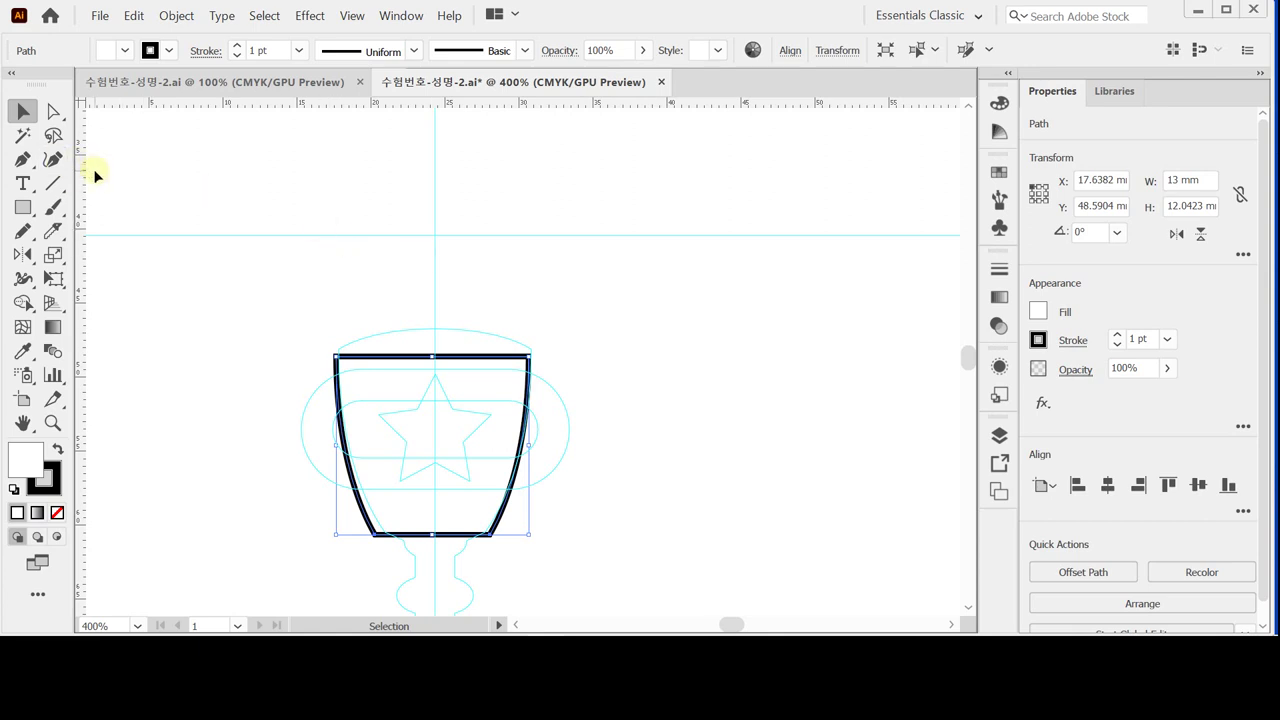
pyautogui.press('Right')
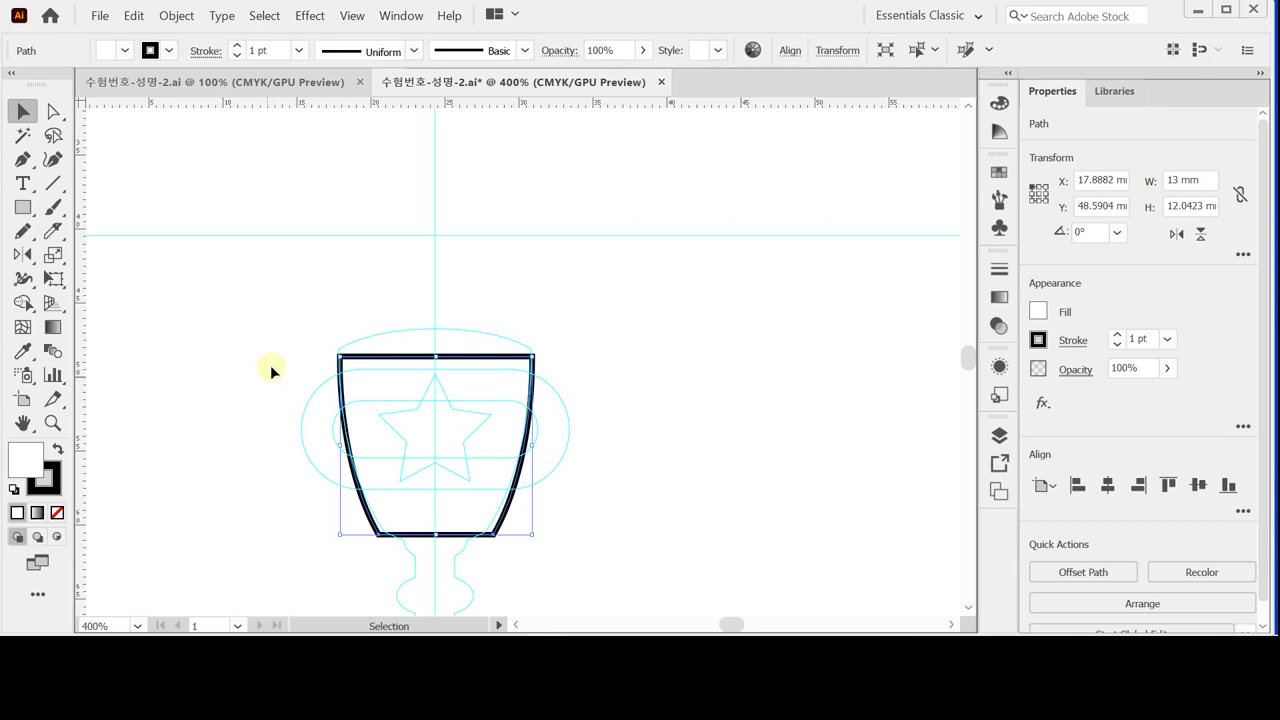
# Add an anchor point at the middle of the cup's top edge and raise it to about Y 46.74 mm.
pyautogui.click(23, 159)
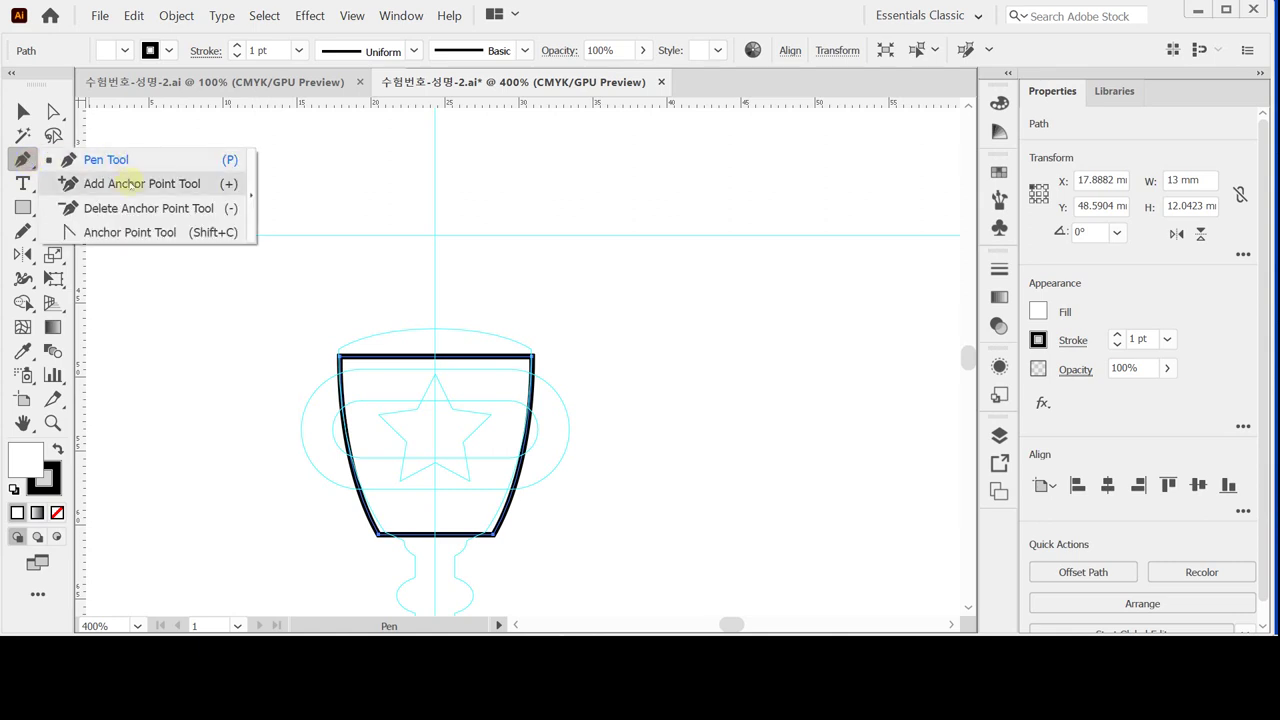
pyautogui.click(133, 183)
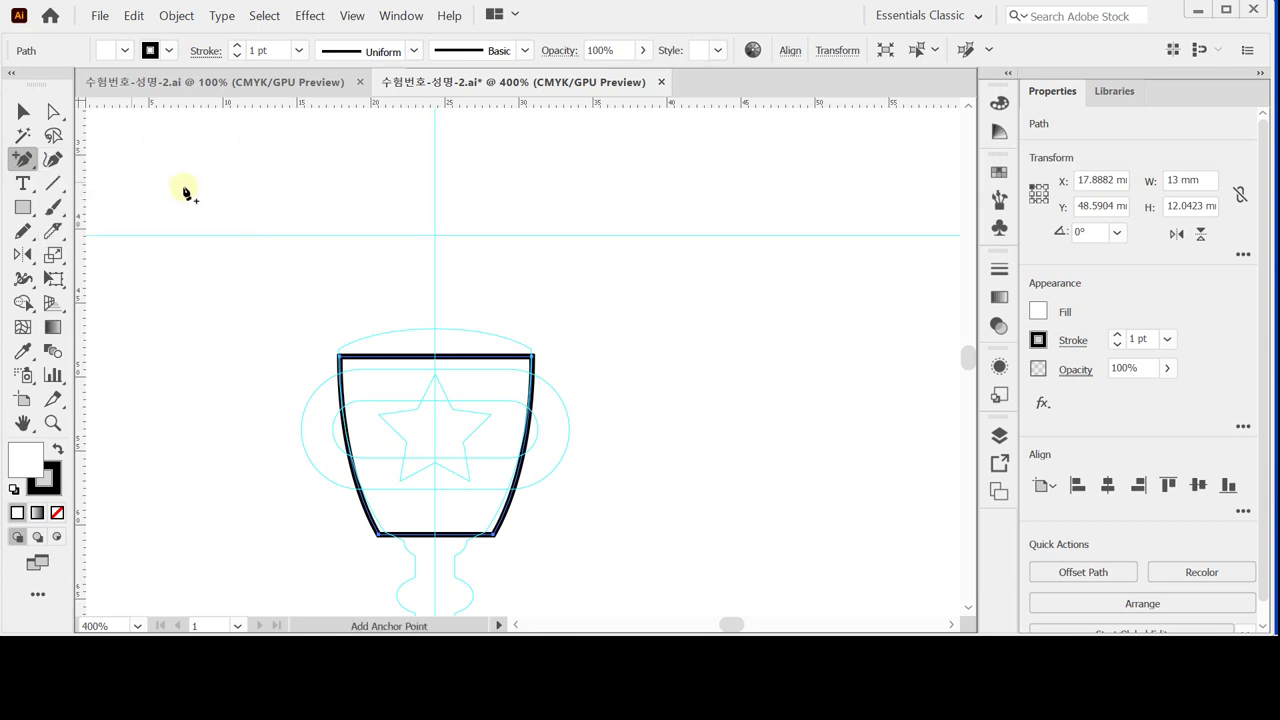
pyautogui.click(435, 357)
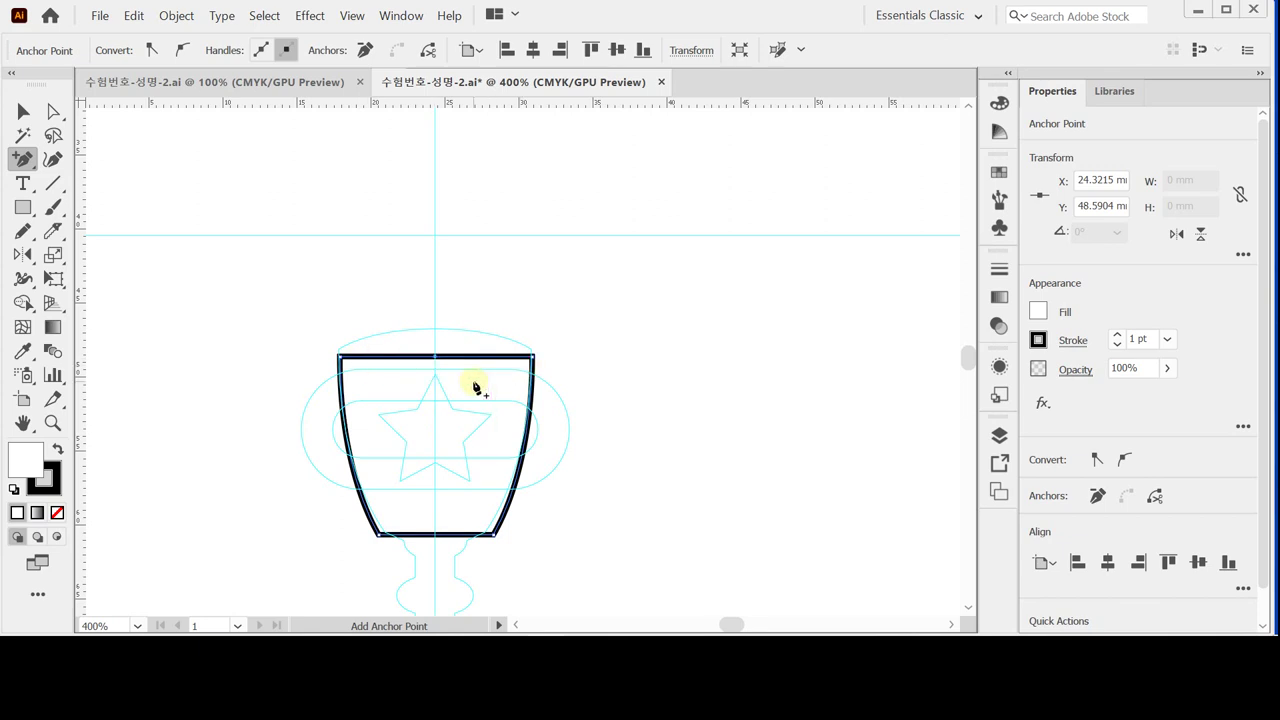
pyautogui.press('Up')
pyautogui.press('Up')
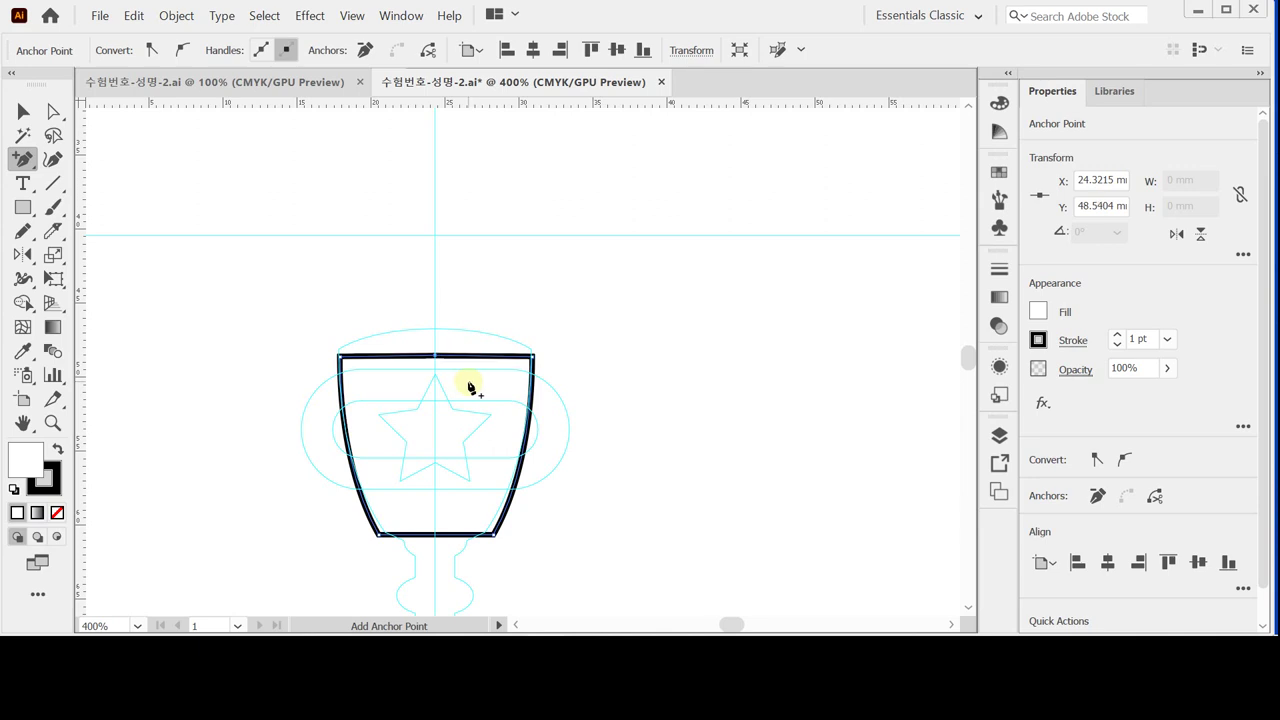
pyautogui.press('Up')
pyautogui.press('Up')
pyautogui.press('Up')
pyautogui.press('Up')
pyautogui.press('Up')
pyautogui.press('Up')
pyautogui.press('Up')
pyautogui.press('Up')
pyautogui.press('Up')
pyautogui.press('Up')
pyautogui.press('Up')
pyautogui.press('Up')
pyautogui.press('Up')
pyautogui.press('Up')
pyautogui.press('Up')
pyautogui.press('Up')
pyautogui.press('Up')
pyautogui.press('Up')
pyautogui.press('Up')
pyautogui.press('Up')
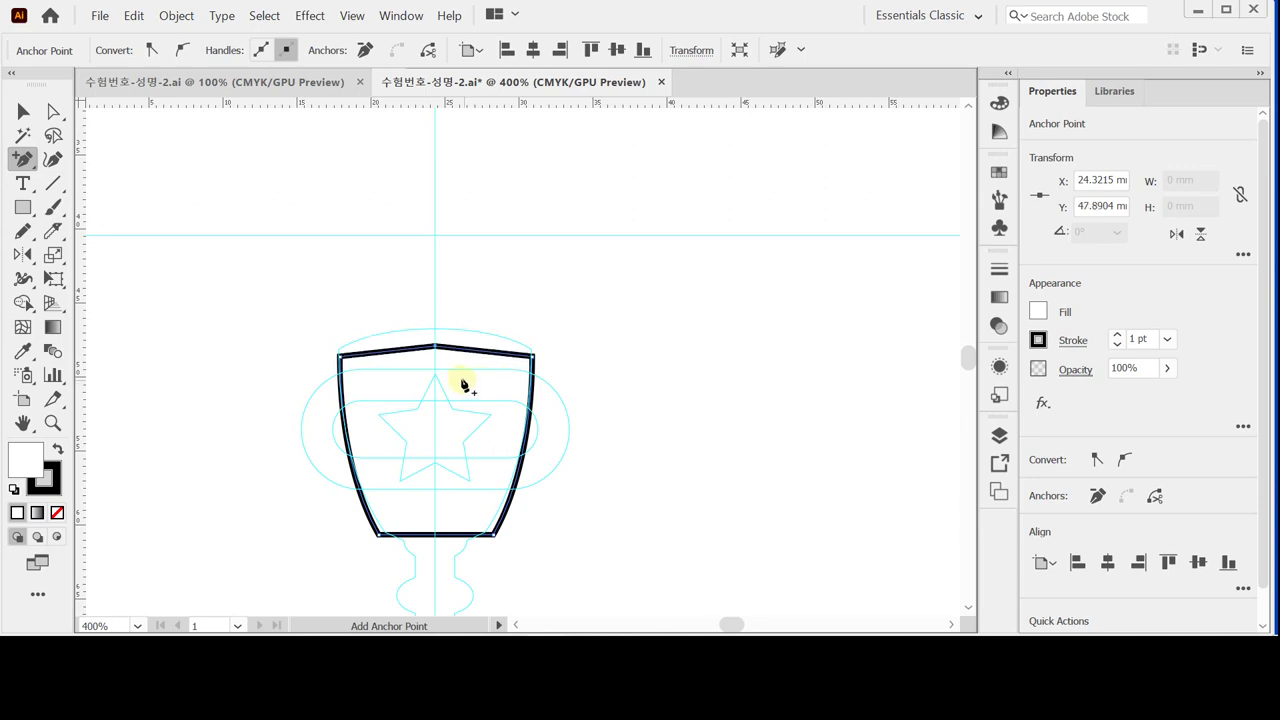
pyautogui.press('Up')
pyautogui.press('Up')
pyautogui.press('Up')
pyautogui.press('Up')
pyautogui.press('Up')
pyautogui.press('Up')
pyautogui.press('Up')
pyautogui.press('Up')
pyautogui.press('Up')
pyautogui.press('Up')
pyautogui.press('Up')
pyautogui.press('Up')
pyautogui.press('Up')
pyautogui.press('Up')
pyautogui.press('Up')
pyautogui.press('Up')
pyautogui.press('Up')
pyautogui.press('Up')
pyautogui.press('Up')
pyautogui.press('Up')
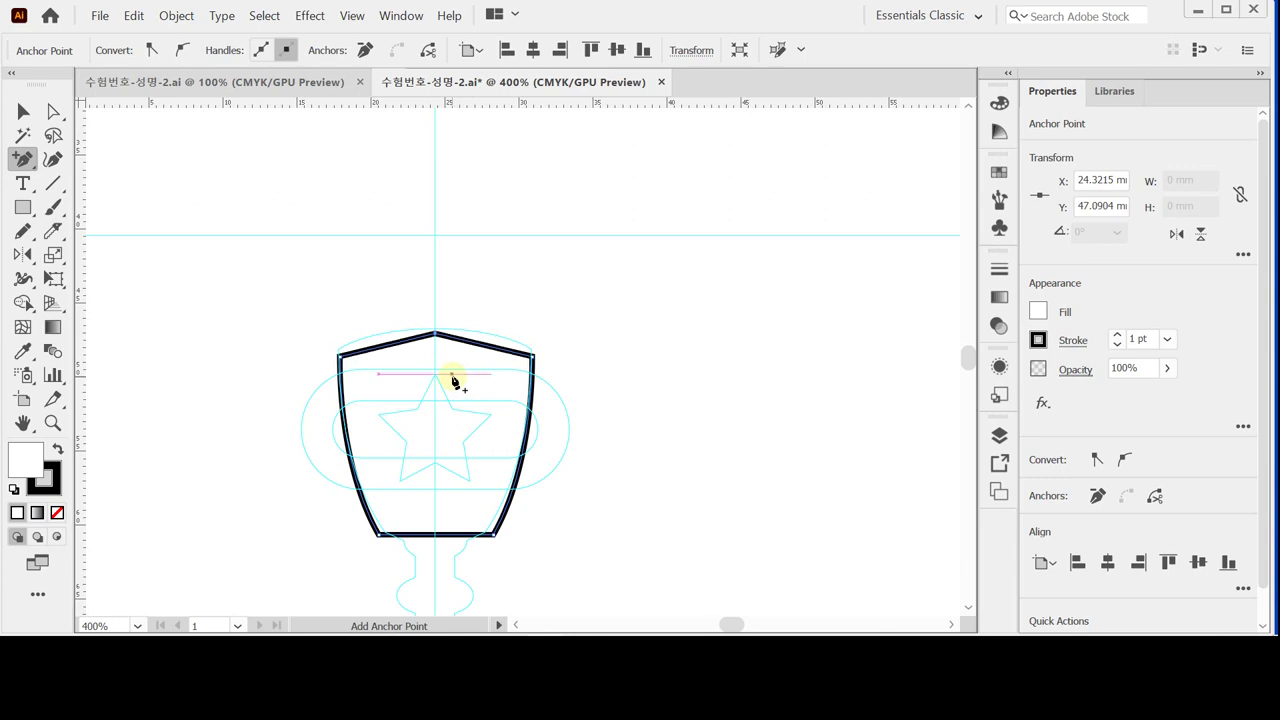
pyautogui.press('Up')
pyautogui.press('Up')
pyautogui.press('Up')
pyautogui.press('Up')
pyautogui.press('Up')
pyautogui.press('Up')
pyautogui.press('Up')
pyautogui.press('Up')
pyautogui.press('Up')
pyautogui.press('Up')
pyautogui.press('Up')
pyautogui.press('Up')
pyautogui.press('Up')
pyautogui.press('Up')
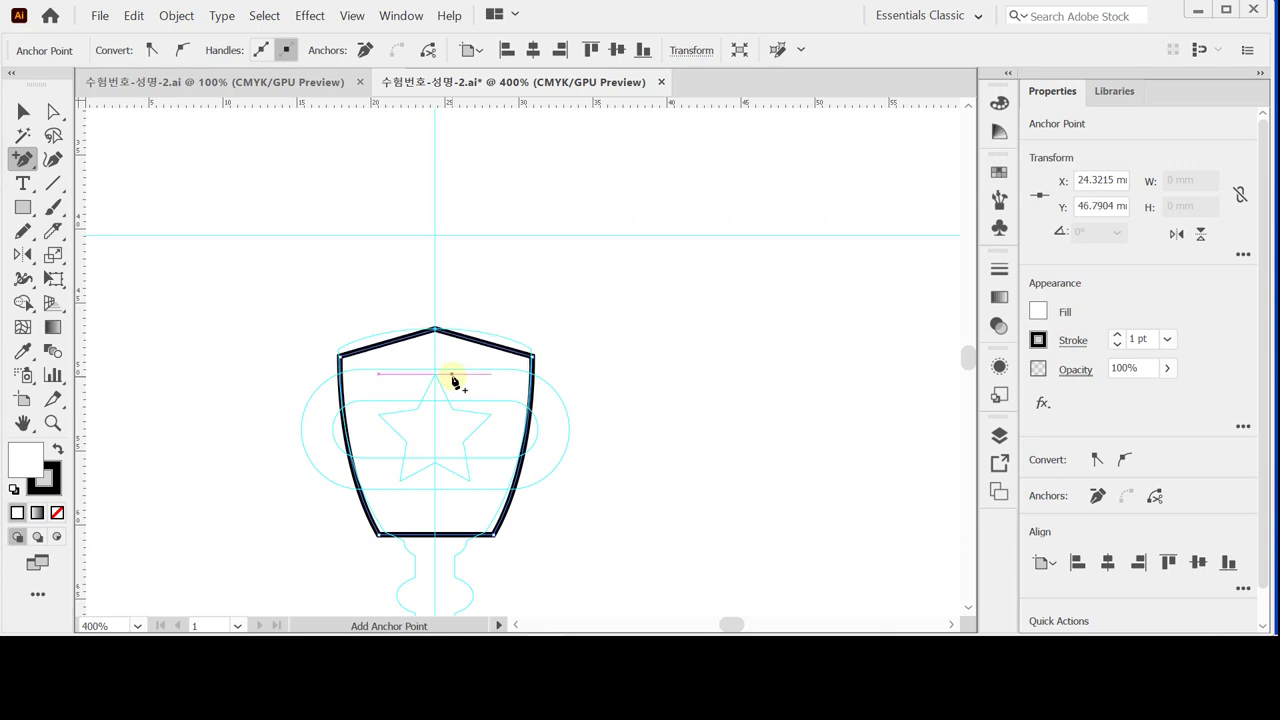
pyautogui.press('Up')
pyautogui.press('Up')
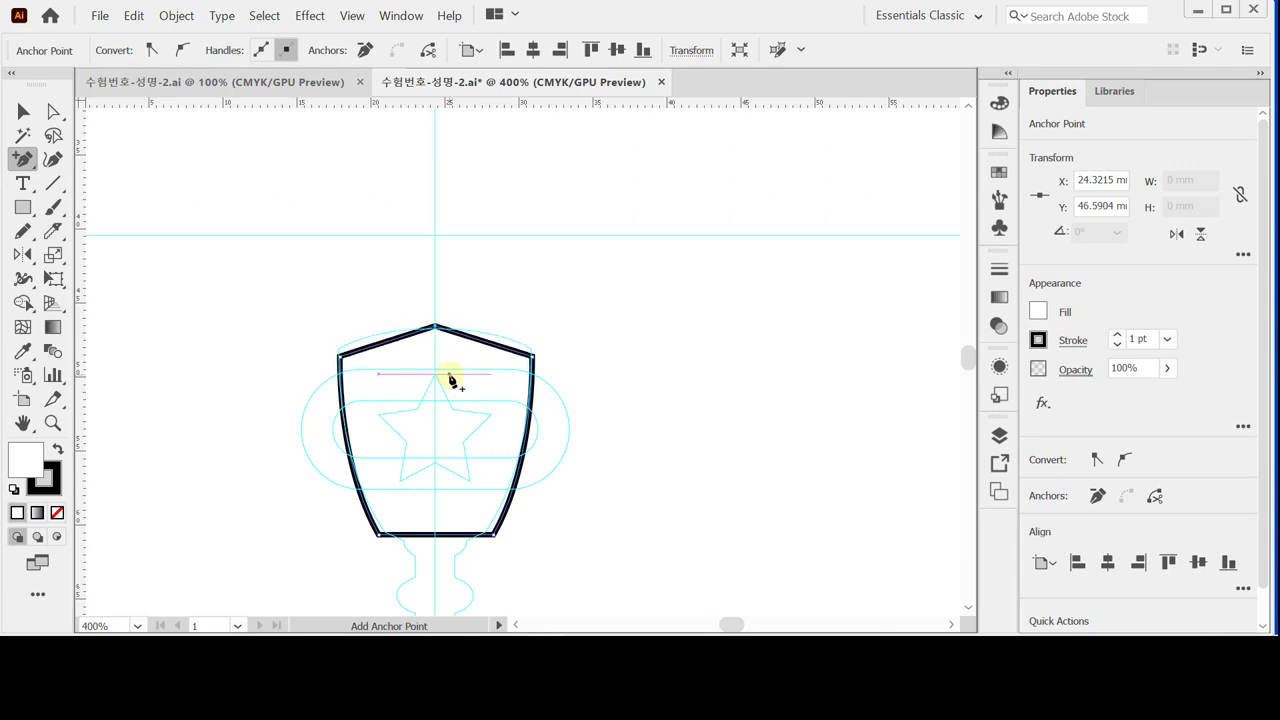
pyautogui.press('Down')
pyautogui.press('Down')
pyautogui.press('Down')
pyautogui.press('Down')
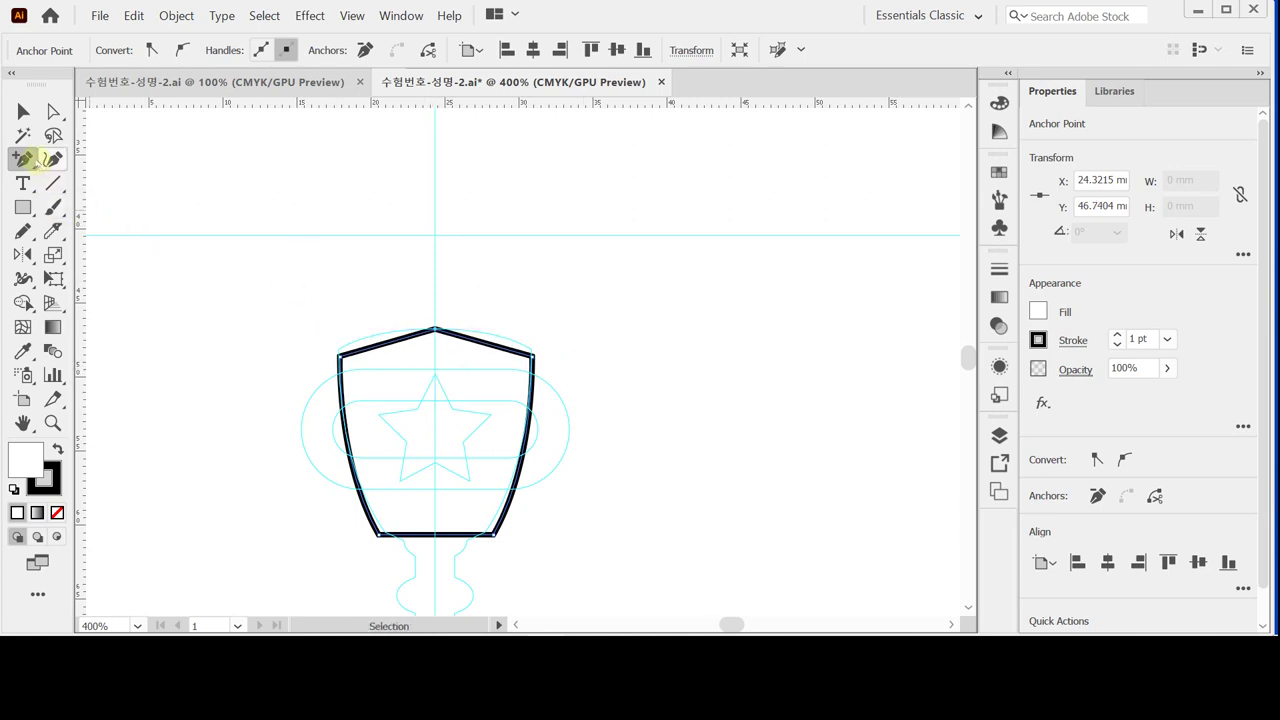
# Convert the cup's top middle anchor to a smooth point with horizontal handles so the rim curves along the guide.
pyautogui.click(22, 158)
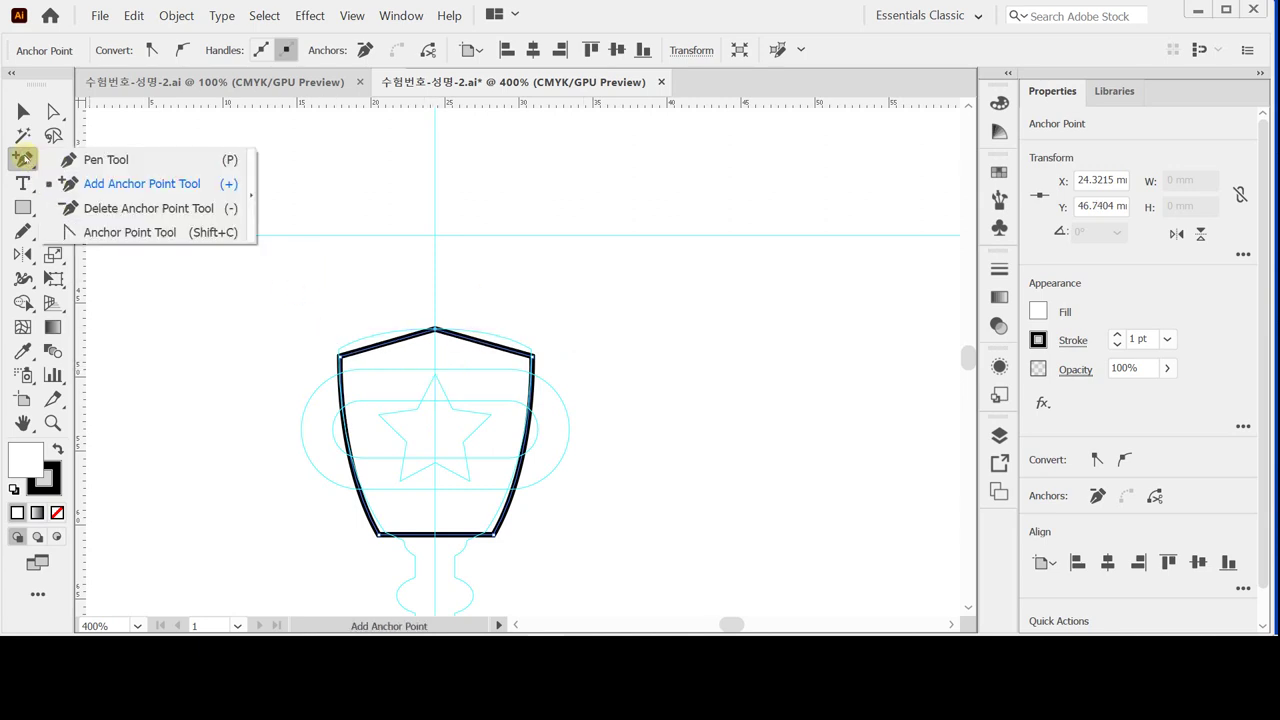
pyautogui.click(95, 232)
pyautogui.click(435, 330)
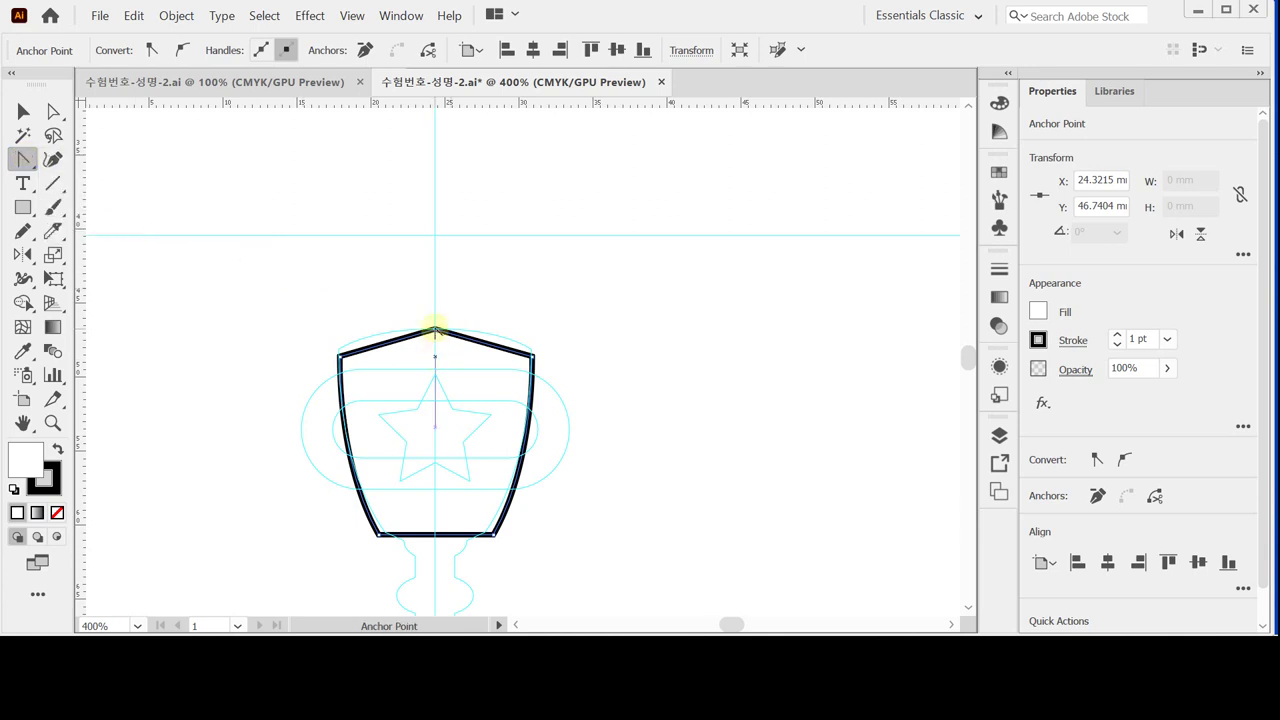
pyautogui.moveTo(435, 330); pyautogui.dragTo(338, 327)
pyautogui.click(435, 330)
pyautogui.moveTo(435, 330); pyautogui.dragTo(350, 329)
pyautogui.click(436, 330)
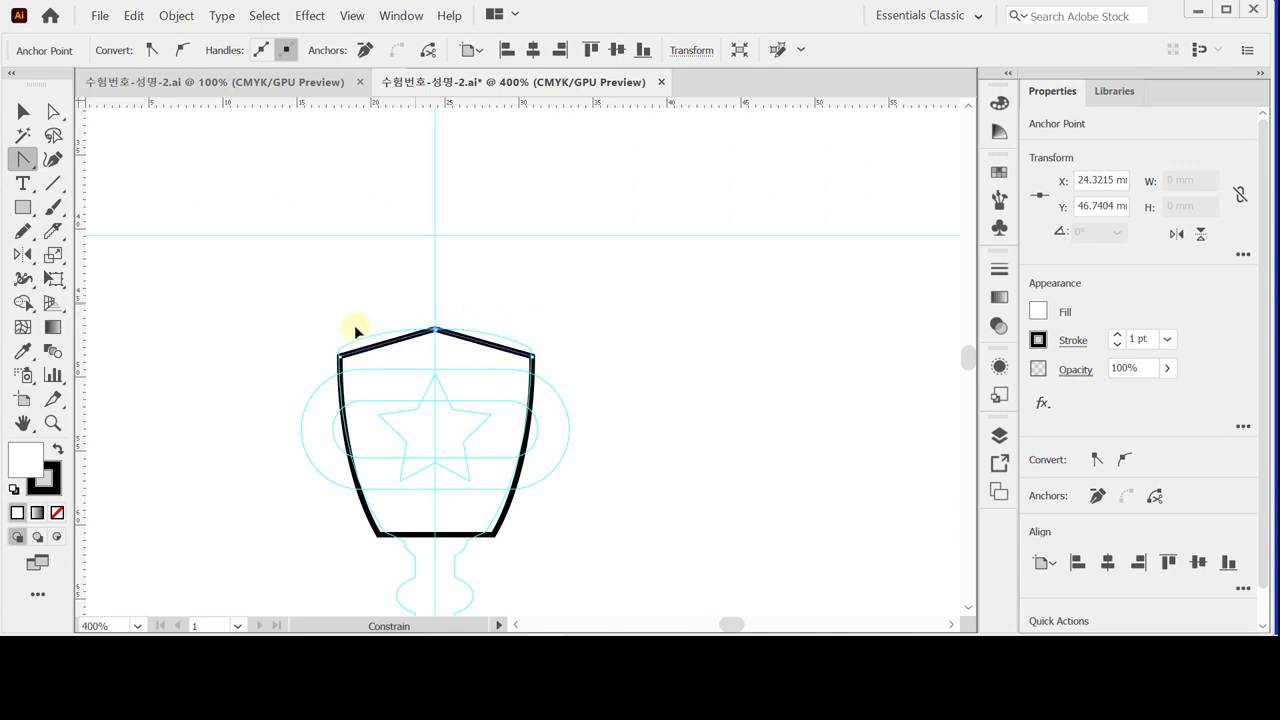
pyautogui.moveTo(355, 331); pyautogui.dragTo(333, 330)
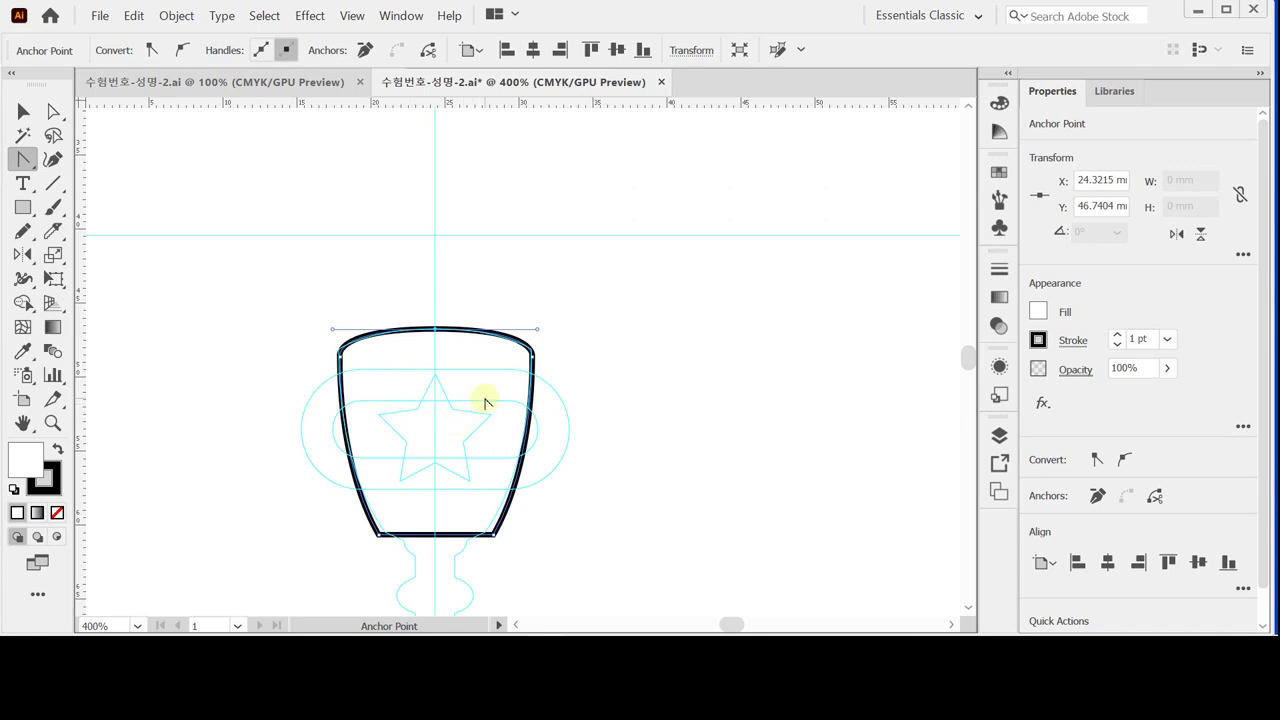
# Draw a stem rectangle about 2.6 × 9.7 mm from the cup's bottom into the base guide.
pyautogui.scroll(-4, 480, 405)
pyautogui.click(367, 204)
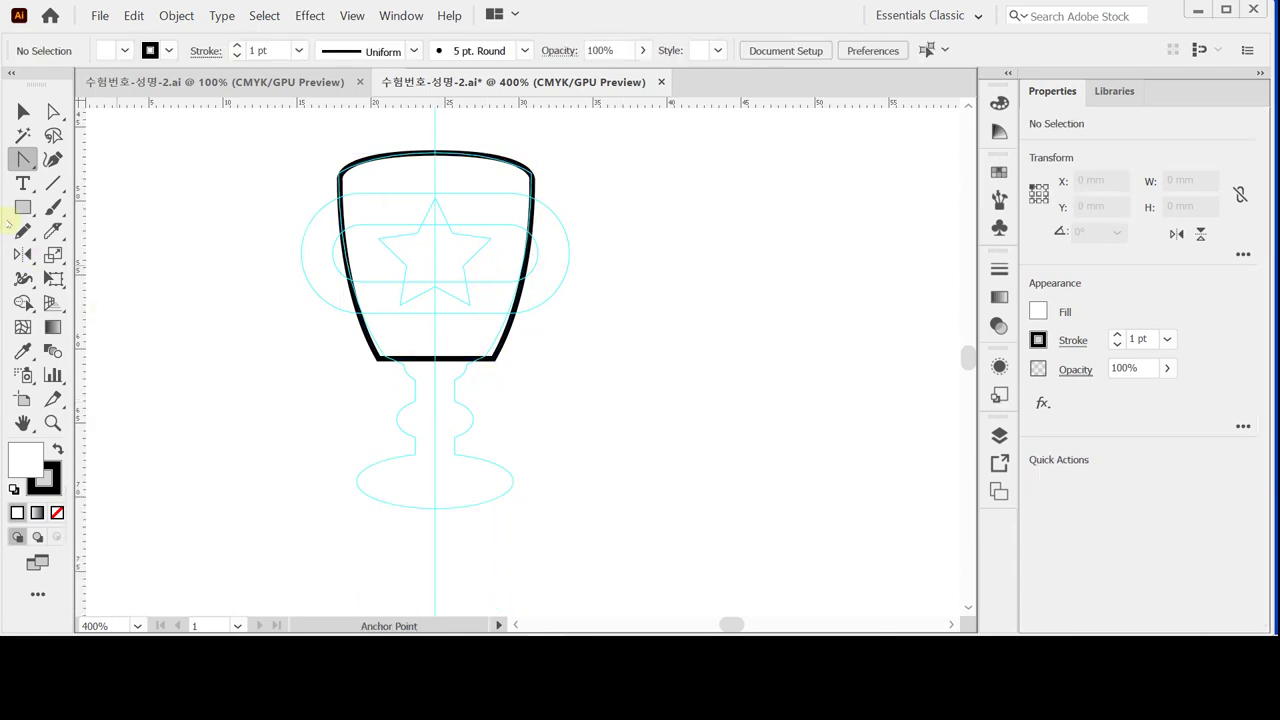
pyautogui.click(23, 207)
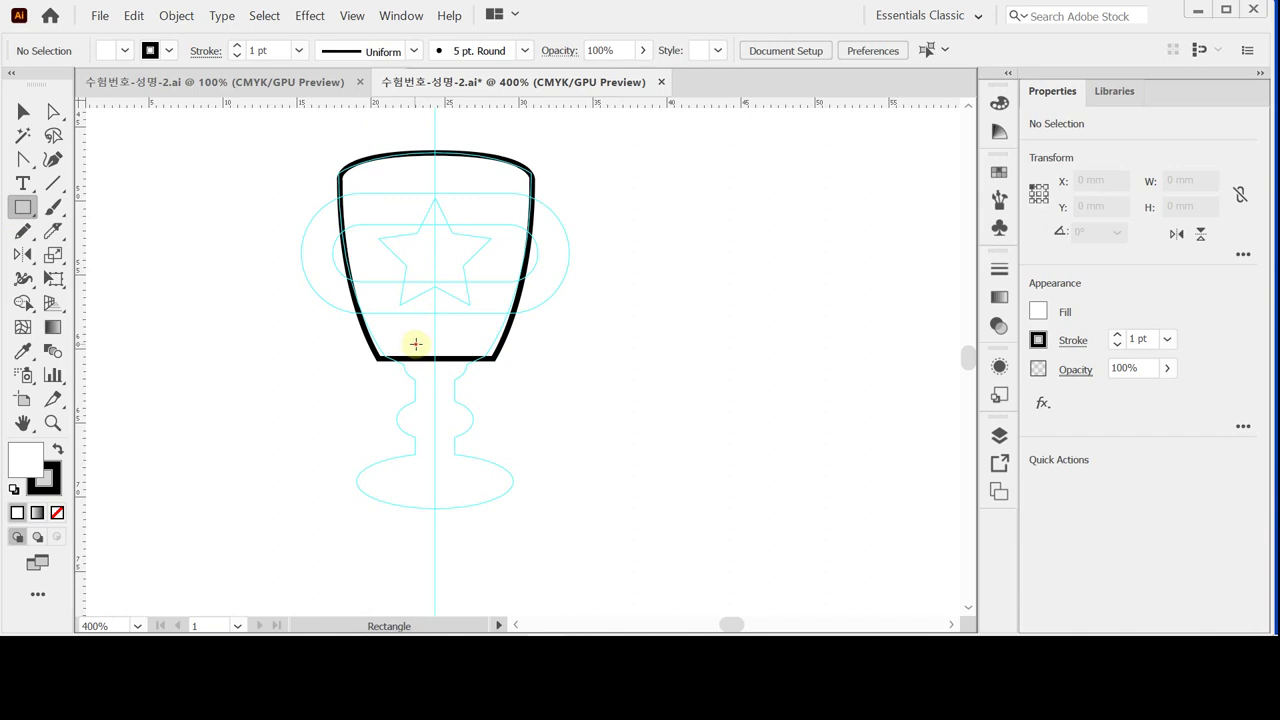
pyautogui.moveTo(416, 344); pyautogui.dragTo(455, 489)
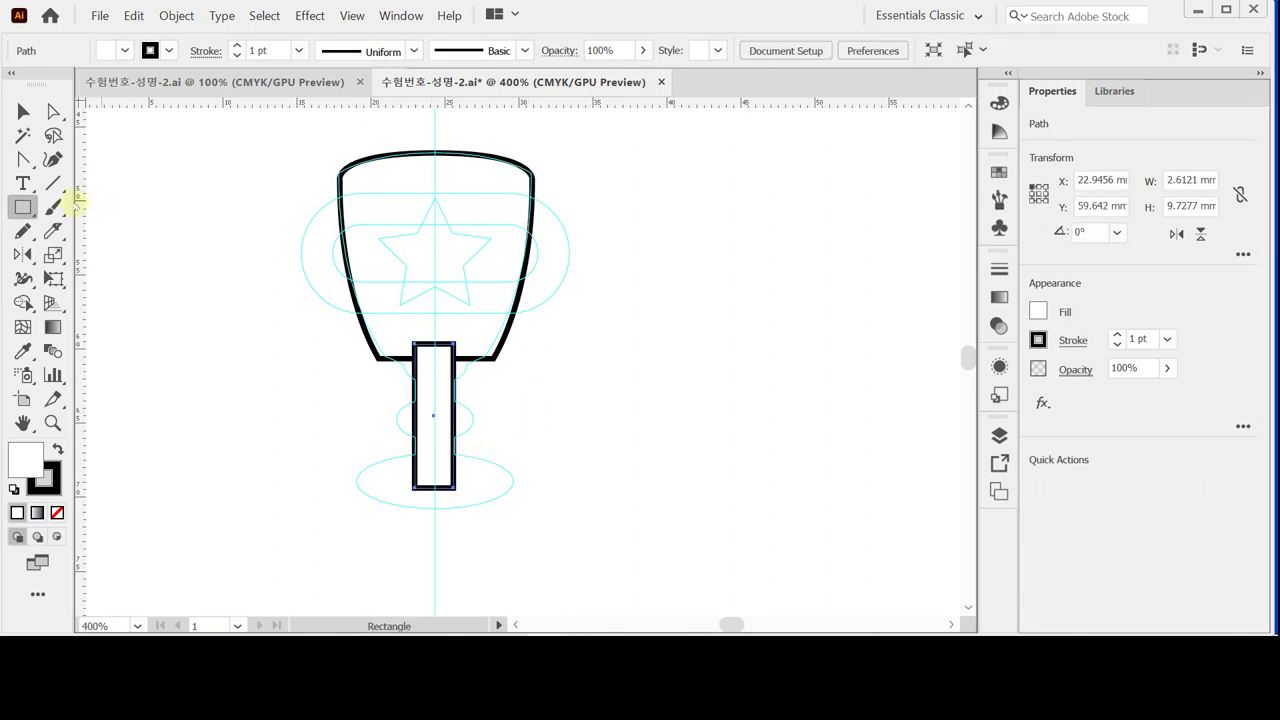
pyautogui.hotkey('ctrl', 'shift', 'a')
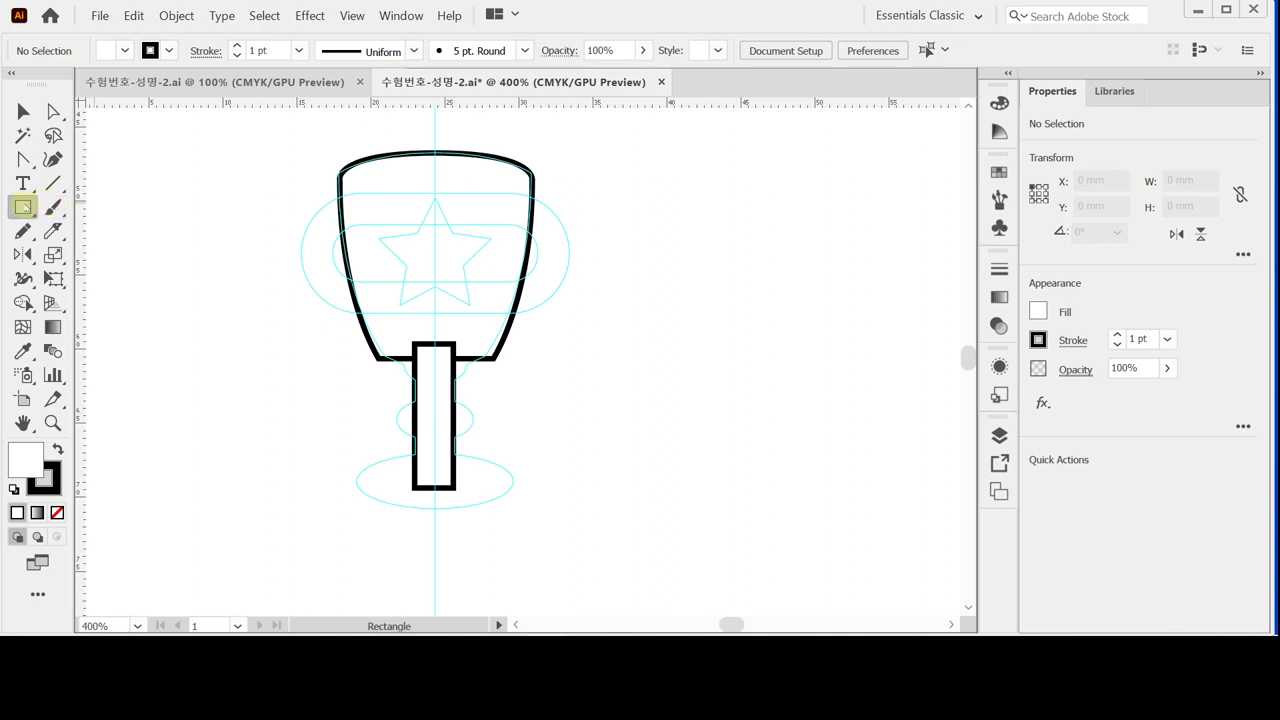
# Draw three ellipses over the stem guides: one about 4.5 × 3 mm under the cup, one at mid-stem, and a wide one for the base.
pyautogui.moveTo(23, 207); pyautogui.dragTo(63, 254)
pyautogui.moveTo(401, 337); pyautogui.dragTo(468, 382)
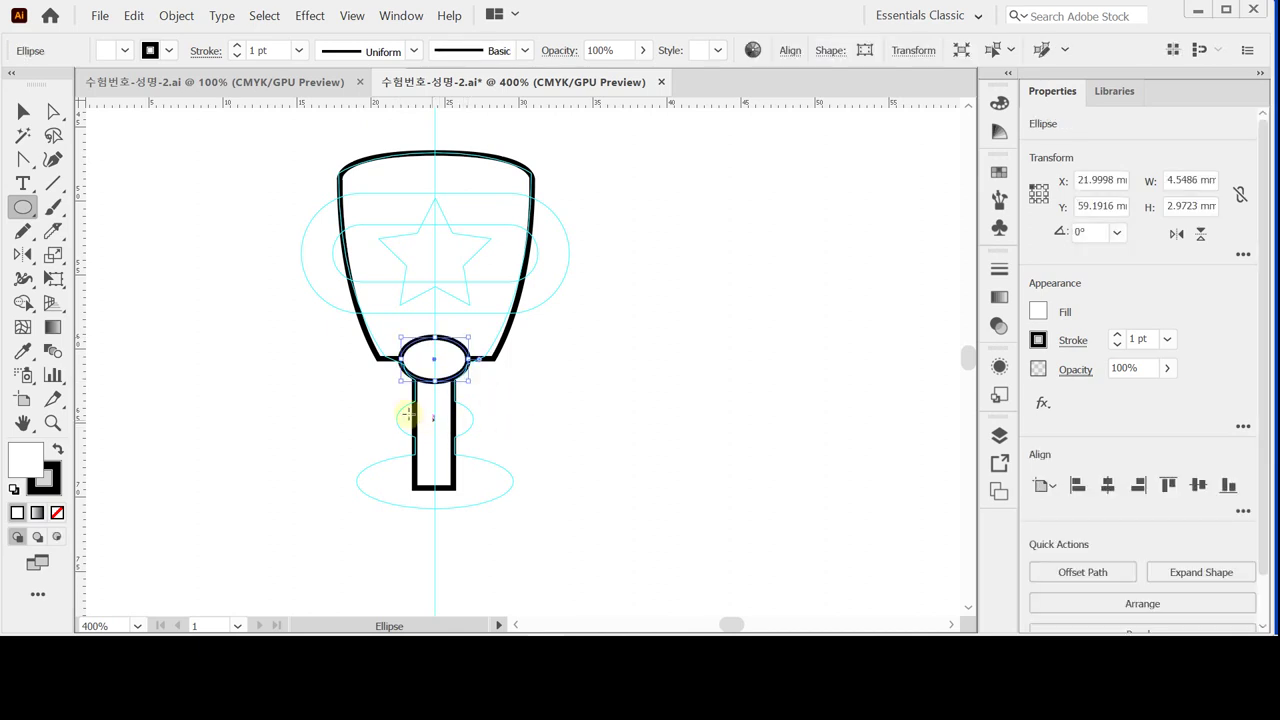
pyautogui.moveTo(398, 400); pyautogui.dragTo(476, 440)
pyautogui.moveTo(352, 452); pyautogui.dragTo(516, 510)
# Align all the trophy shapes on their horizontal centres and unite them into one outline.
pyautogui.hotkey('ctrl', 'a')
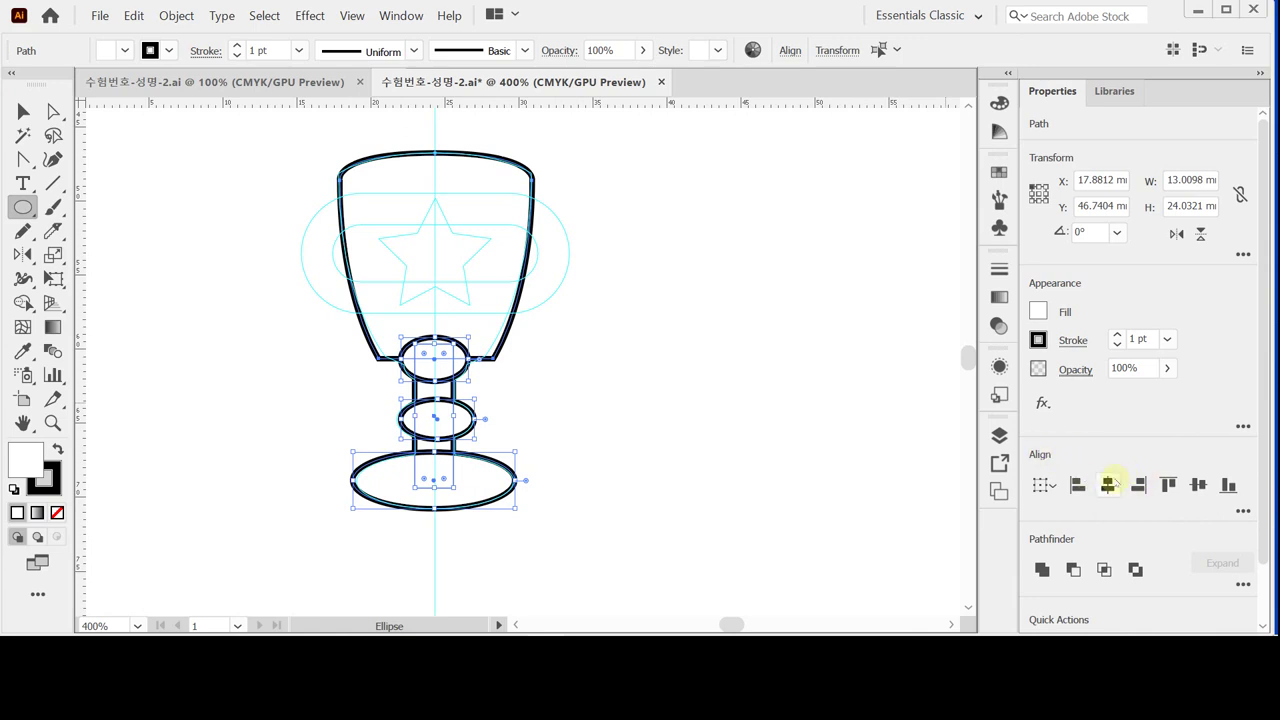
pyautogui.click(1108, 484)
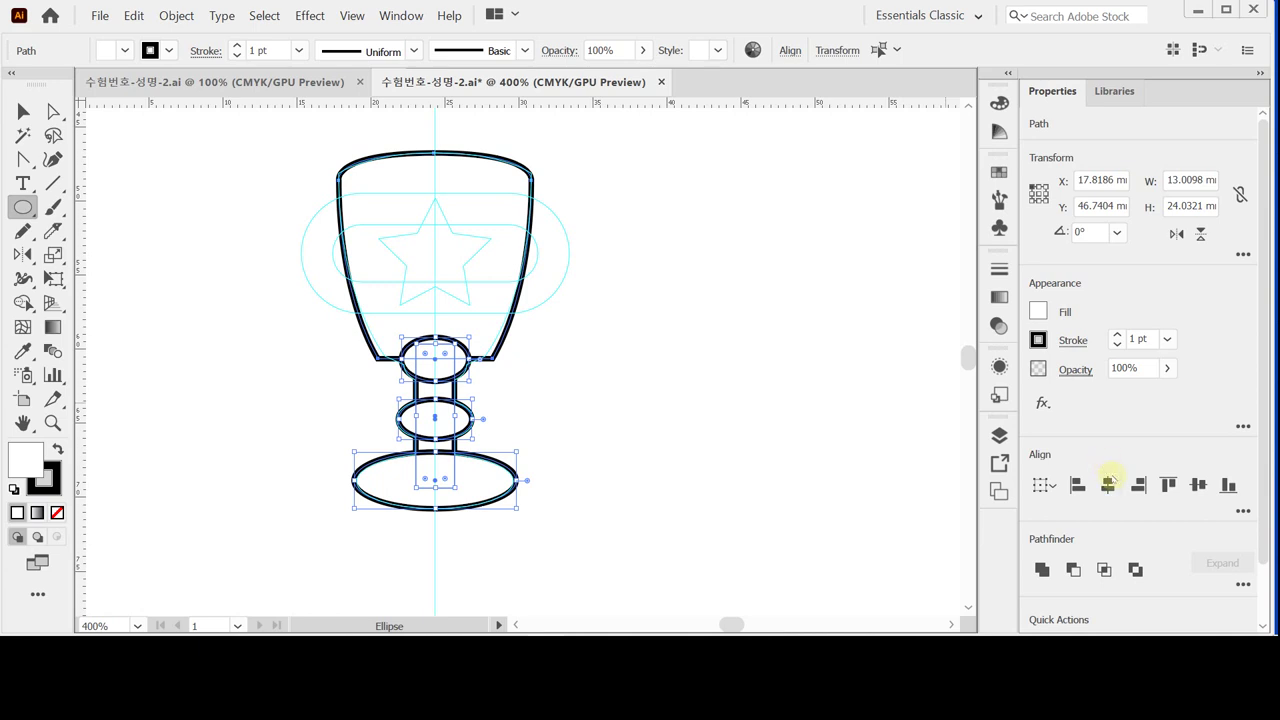
pyautogui.click(1042, 569)
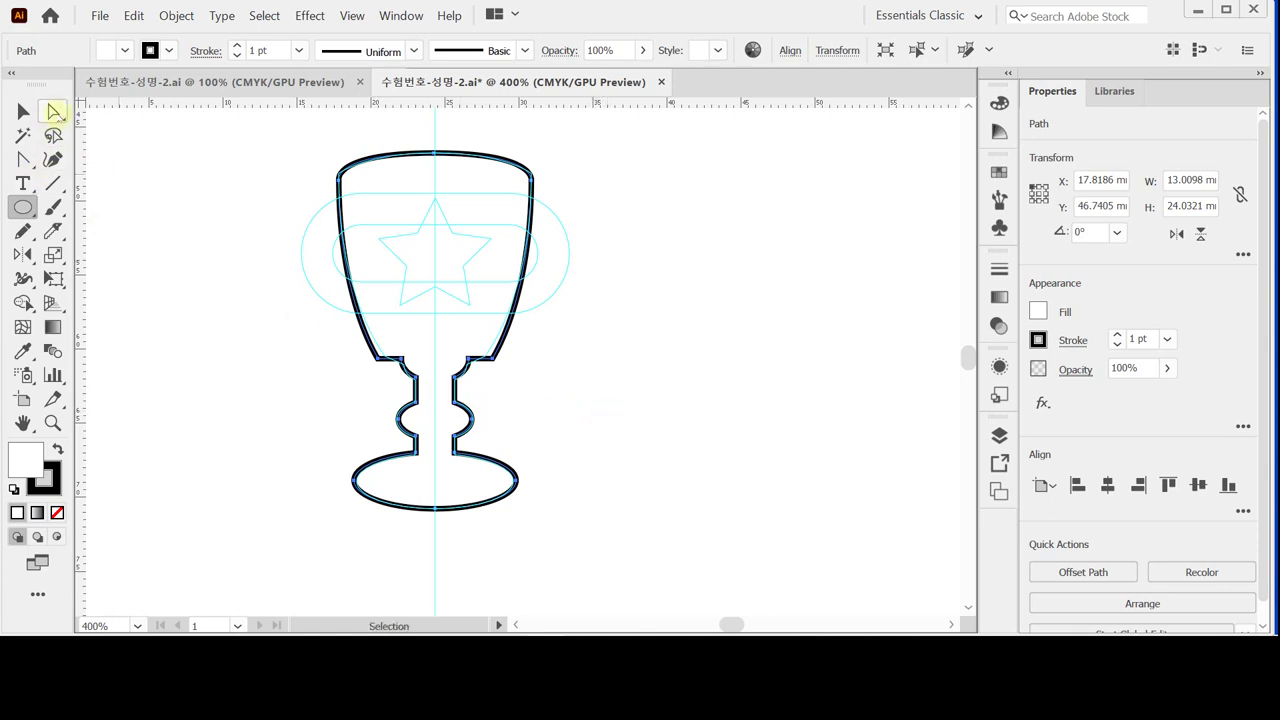
# Move the cup's two lower corner points up together so the bottom edges slope toward the stem.
pyautogui.click(52, 111)
pyautogui.moveTo(339, 340); pyautogui.dragTo(396, 382)
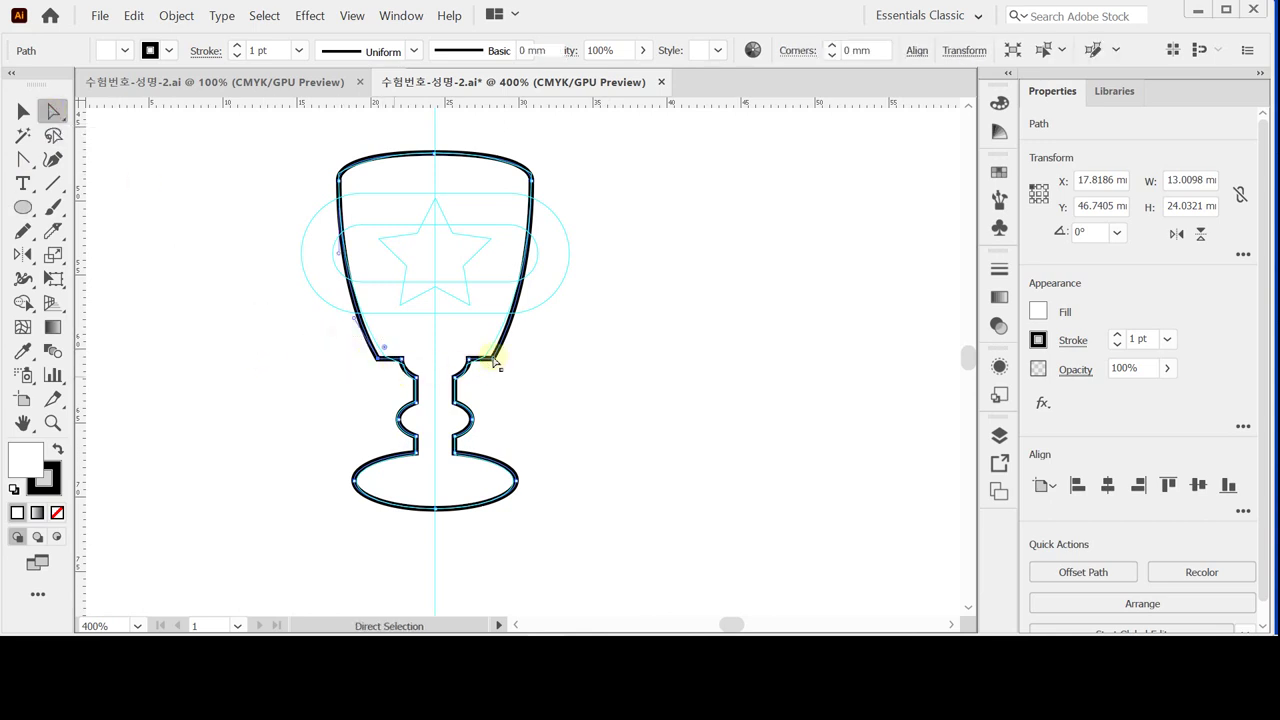
pyautogui.moveTo(522, 346); pyautogui.dragTo(488, 378)
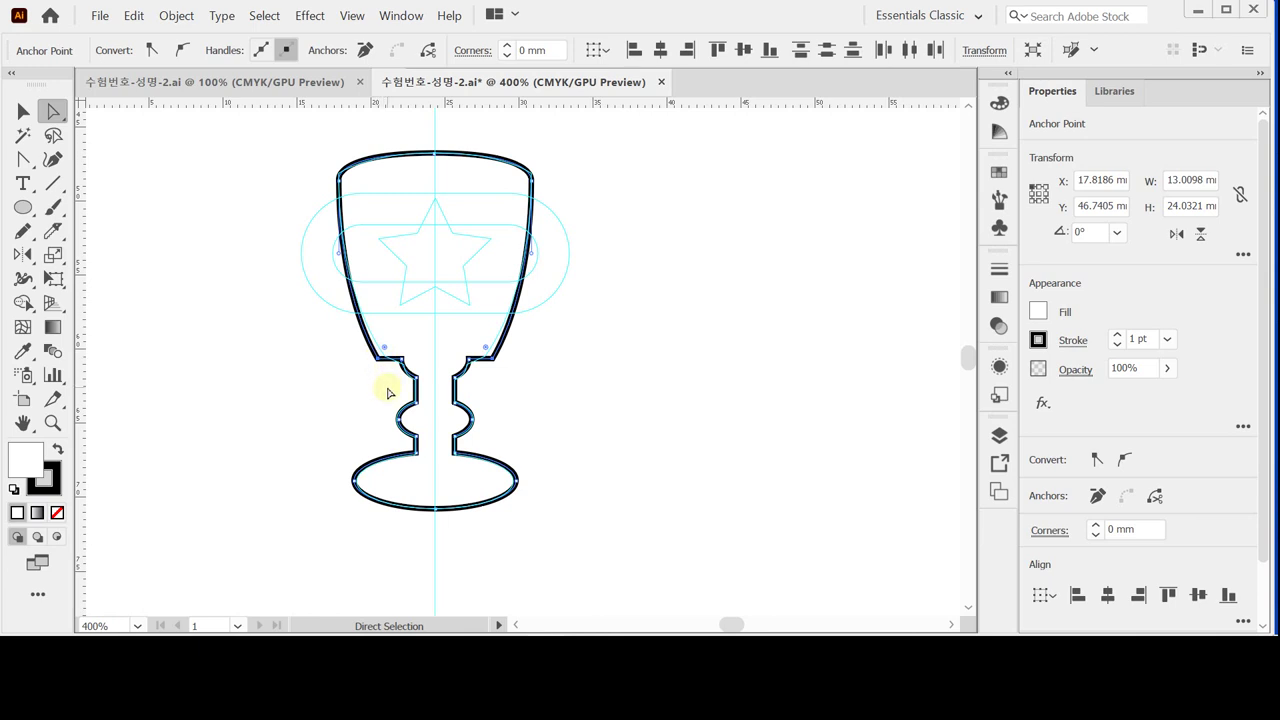
pyautogui.moveTo(389, 393); pyautogui.dragTo(352, 390)
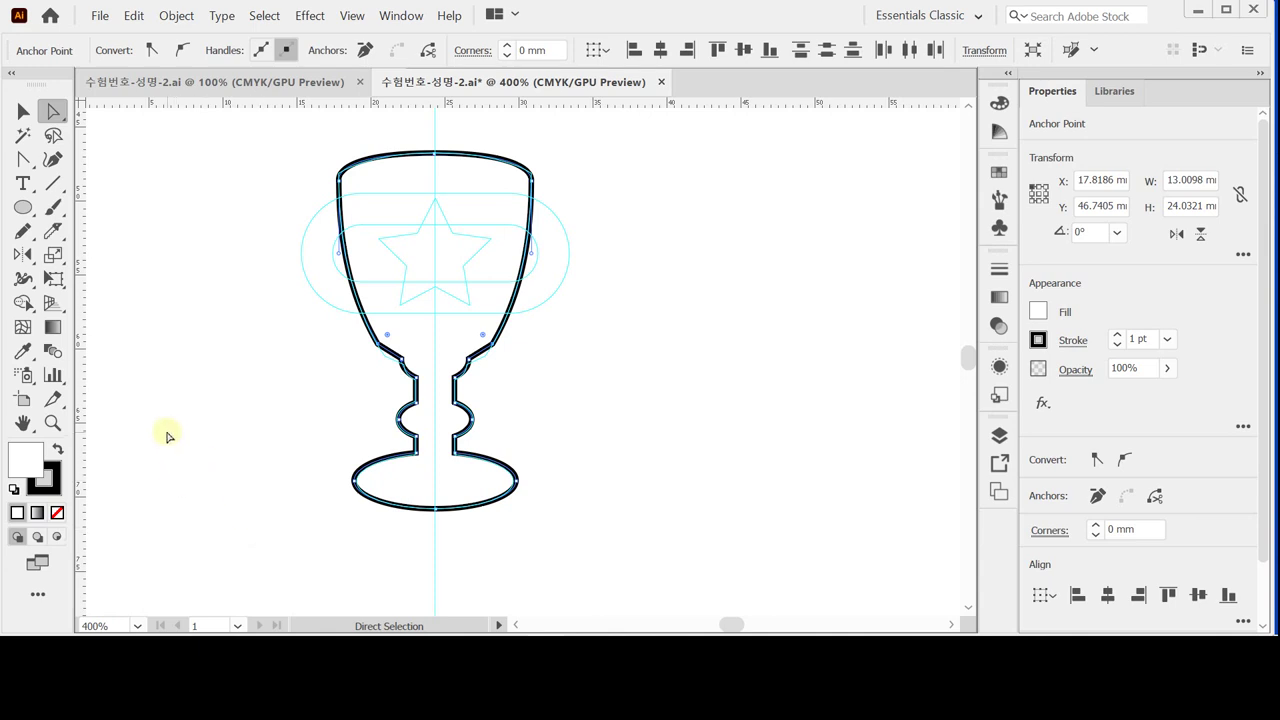
# Fill the trophy with the default white-to-black linear gradient and remove its stroke.
pyautogui.moveTo(999, 297); pyautogui.dragTo(663, 287)
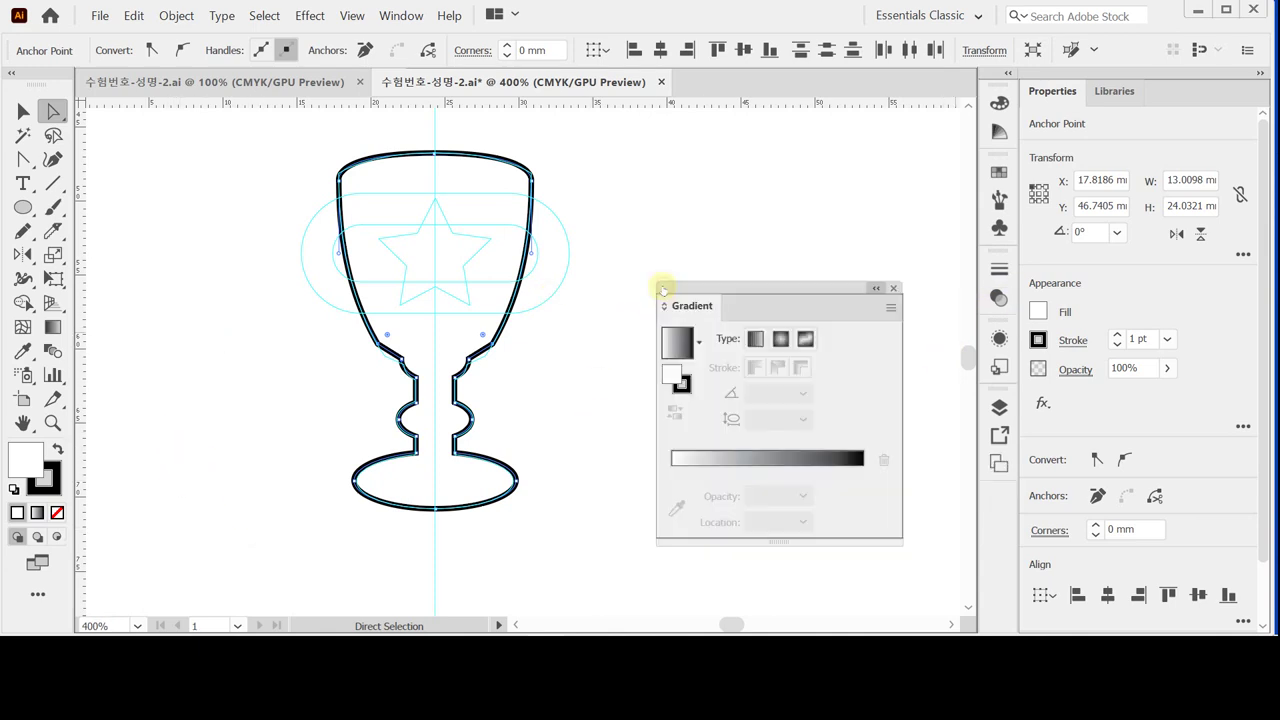
pyautogui.click(676, 342)
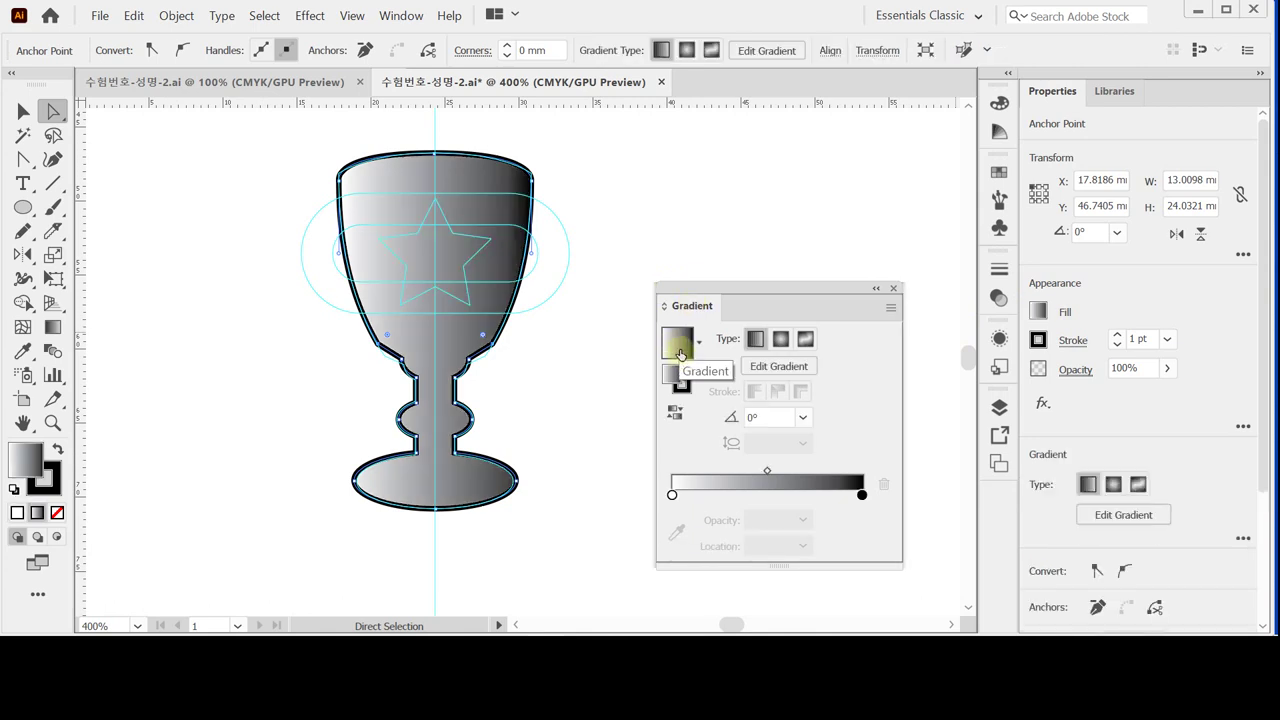
pyautogui.click(682, 382)
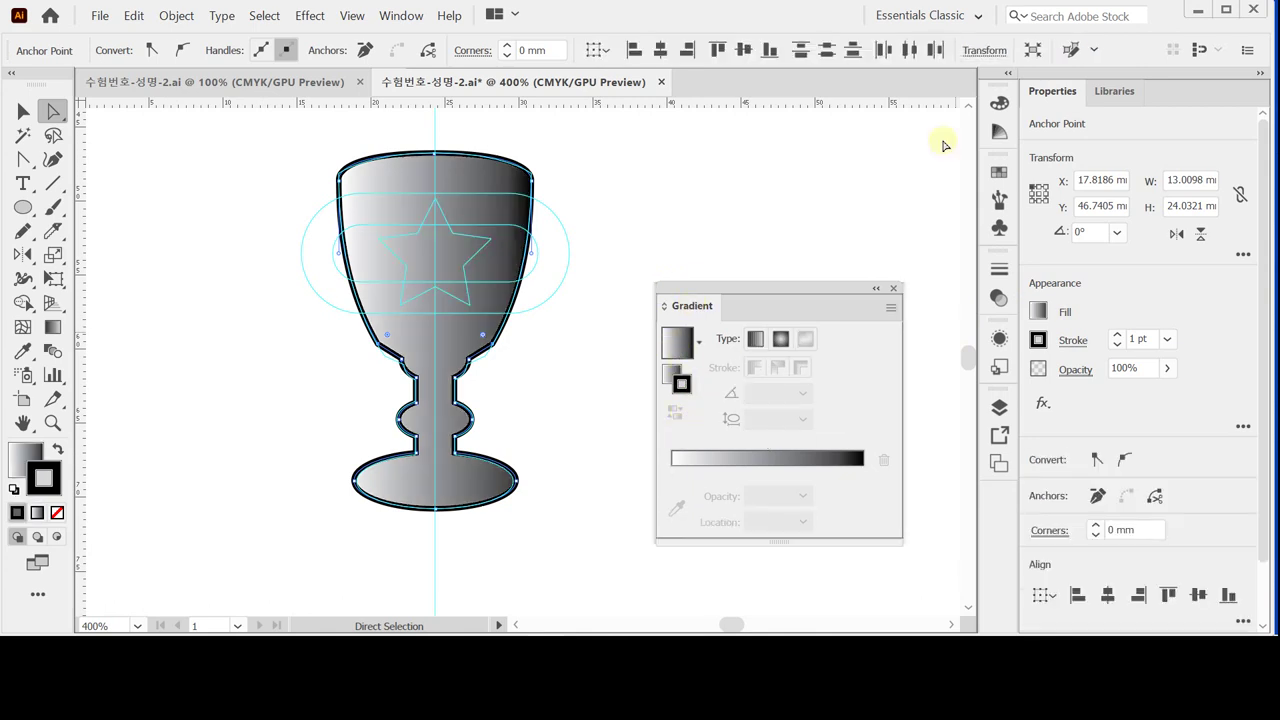
pyautogui.click(997, 103)
pyautogui.moveTo(997, 103); pyautogui.dragTo(673, 85)
pyautogui.click(686, 99)
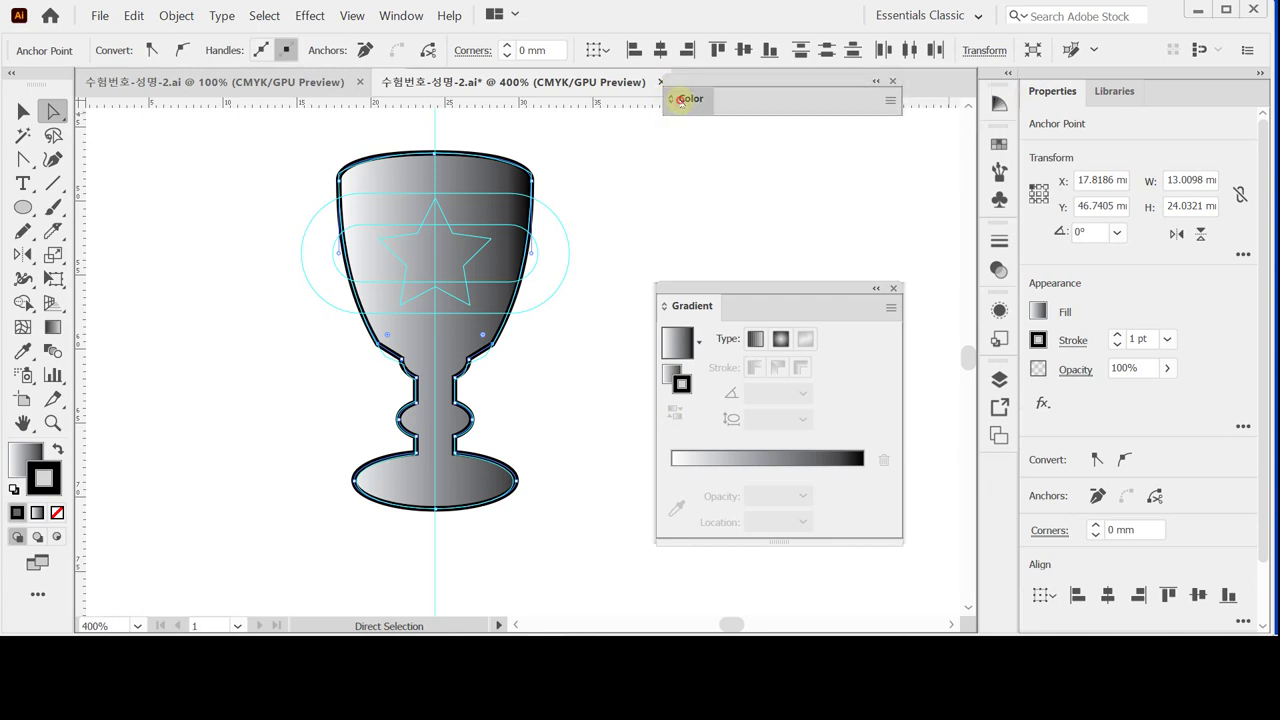
pyautogui.click(686, 99)
pyautogui.click(675, 234)
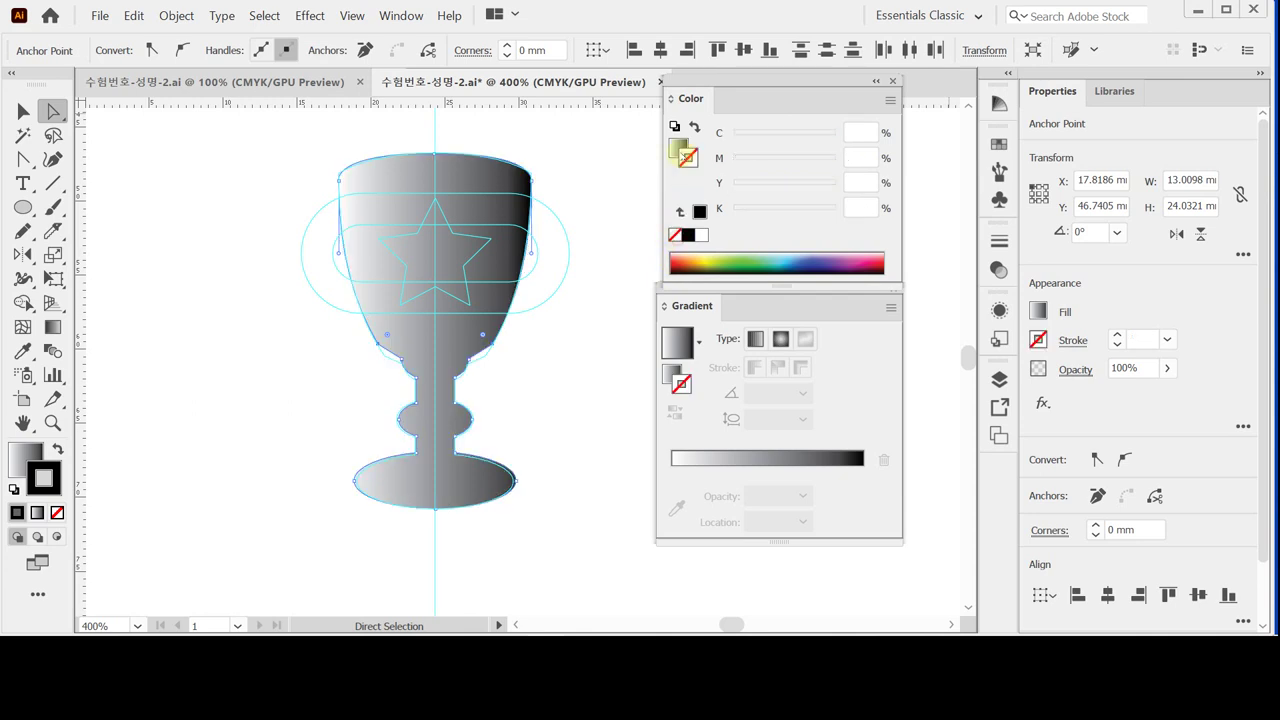
# Switch the fill gradient's starting colour stop to CMYK and set its yellow to 80%.
pyautogui.press('x')
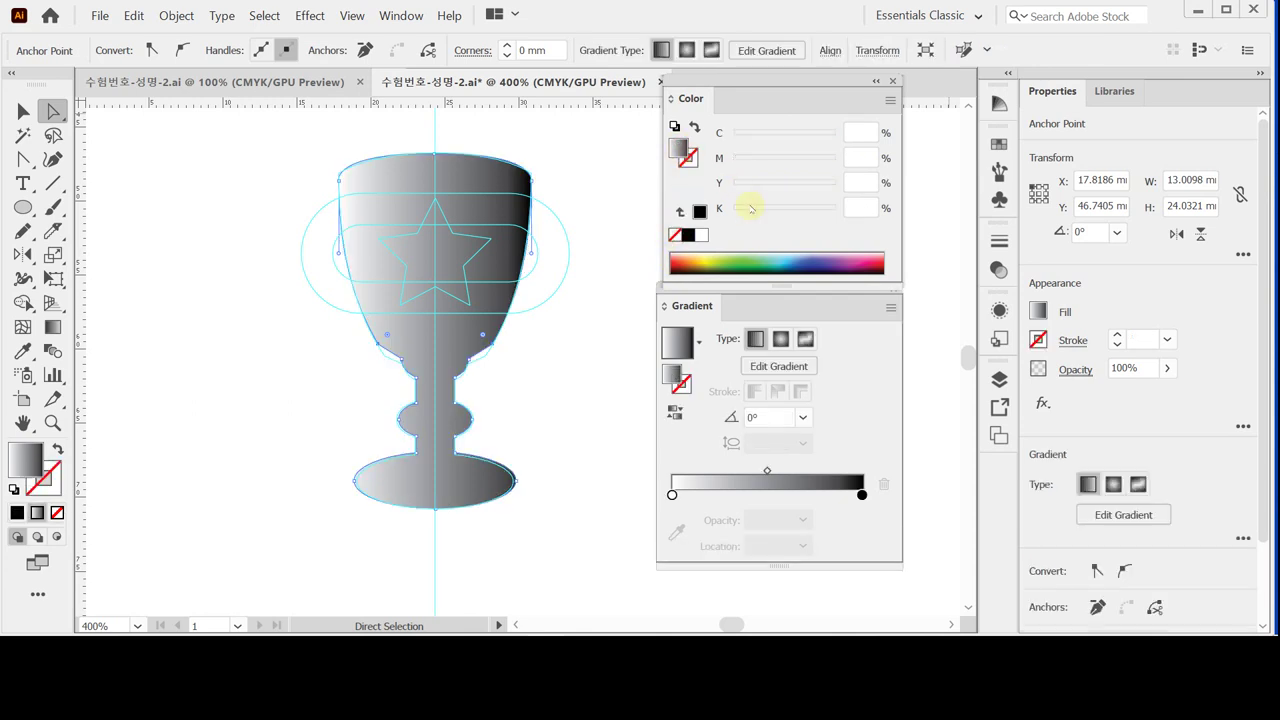
pyautogui.click(672, 495)
pyautogui.click(890, 100)
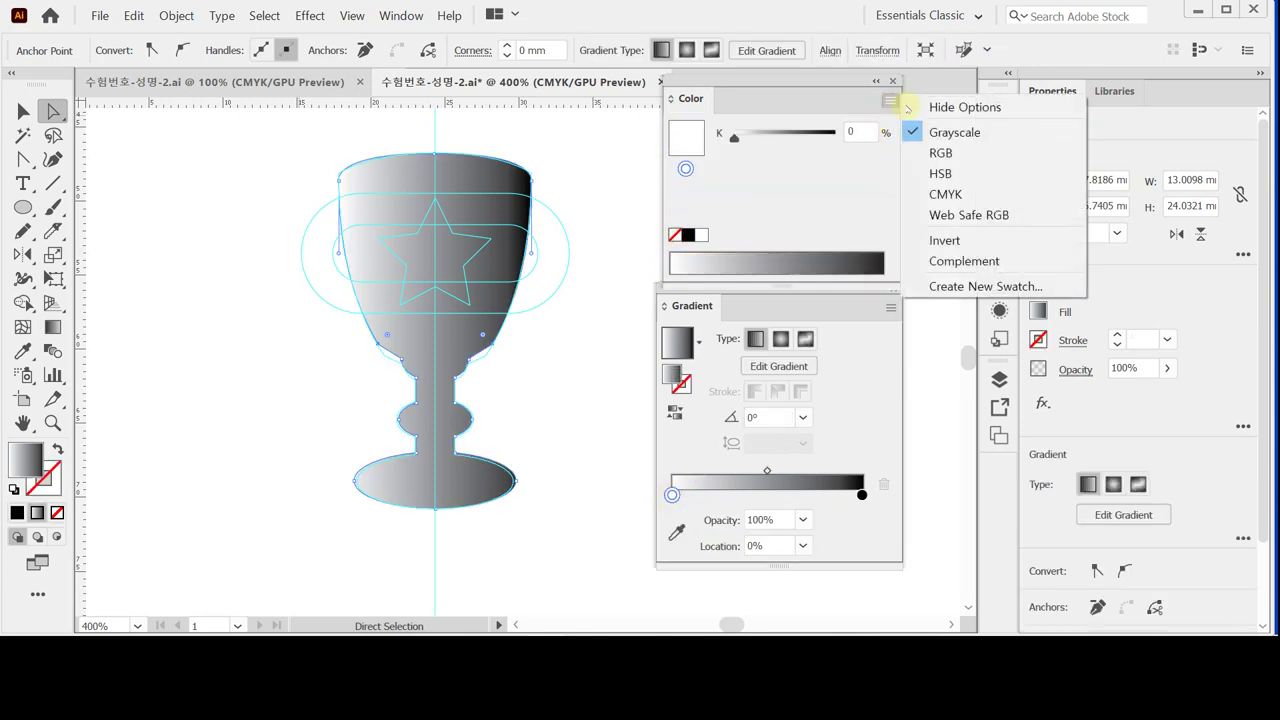
pyautogui.click(945, 194)
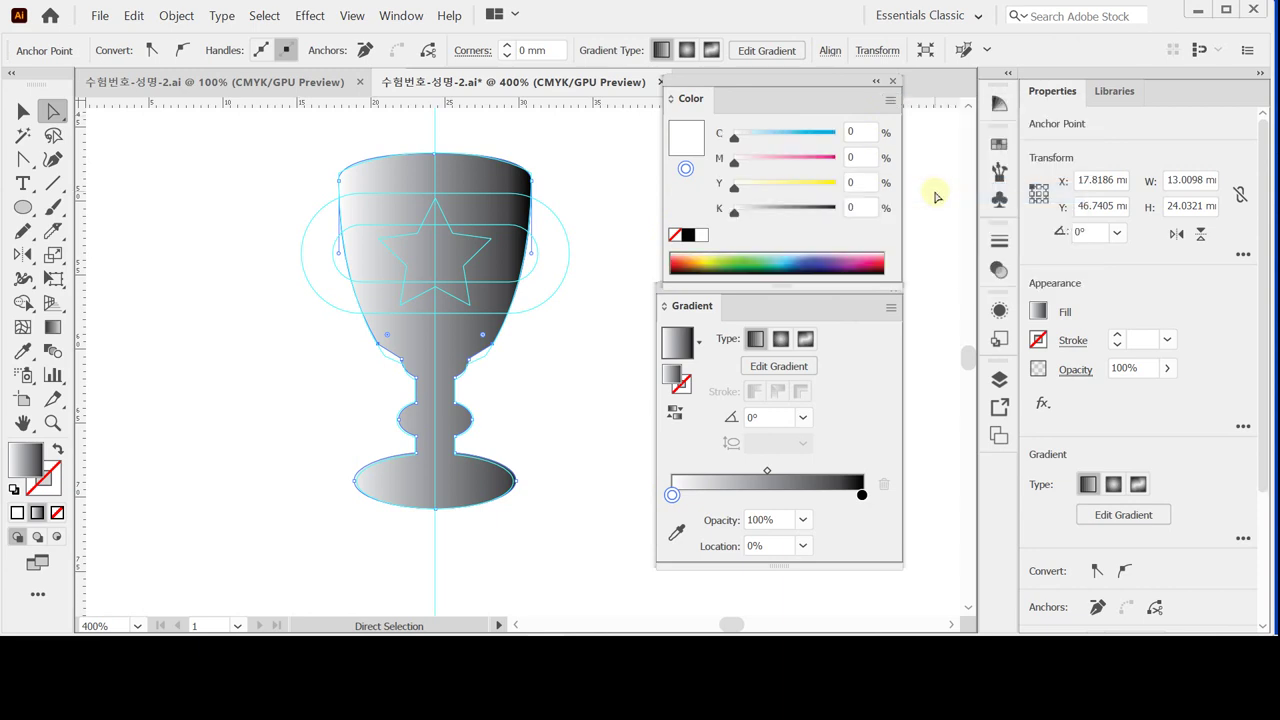
pyautogui.click(848, 183)
pyautogui.write('80')
pyautogui.press('Return')
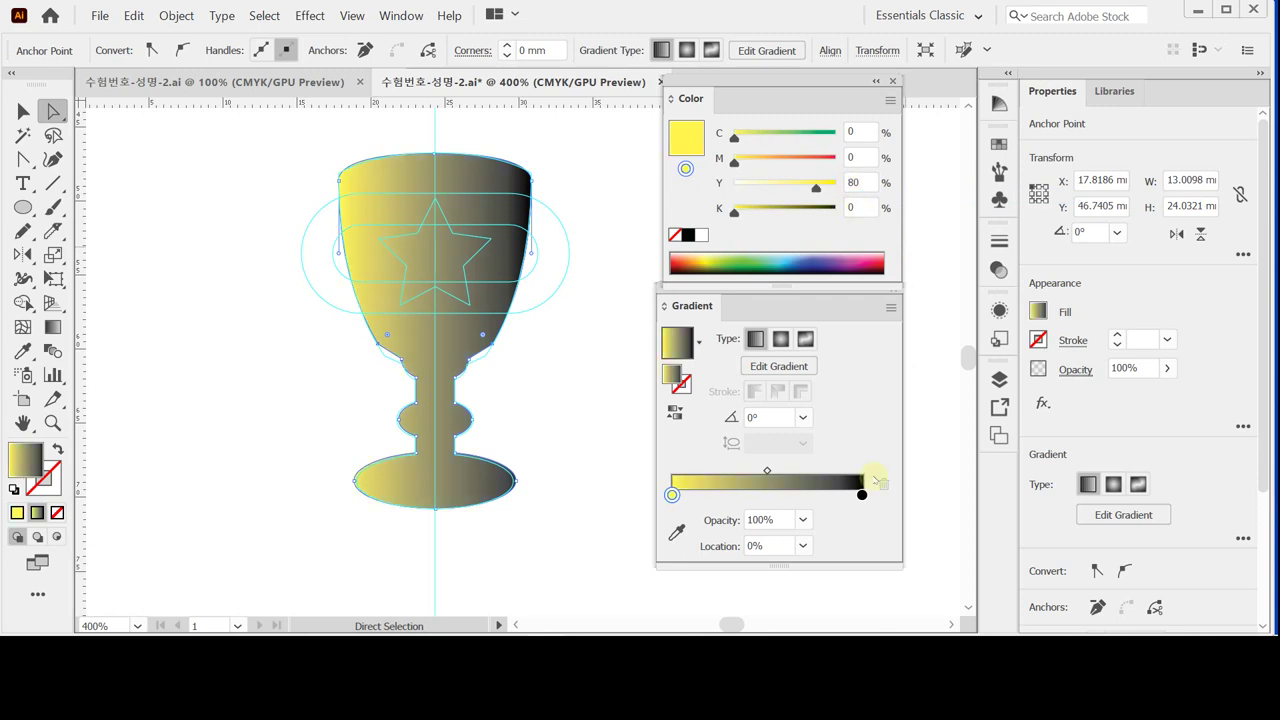
# Switch the fill gradient's ending colour stop to CMYK, set it to magenta 40% and yellow 90%, and deselect the trophy.
pyautogui.click(862, 495)
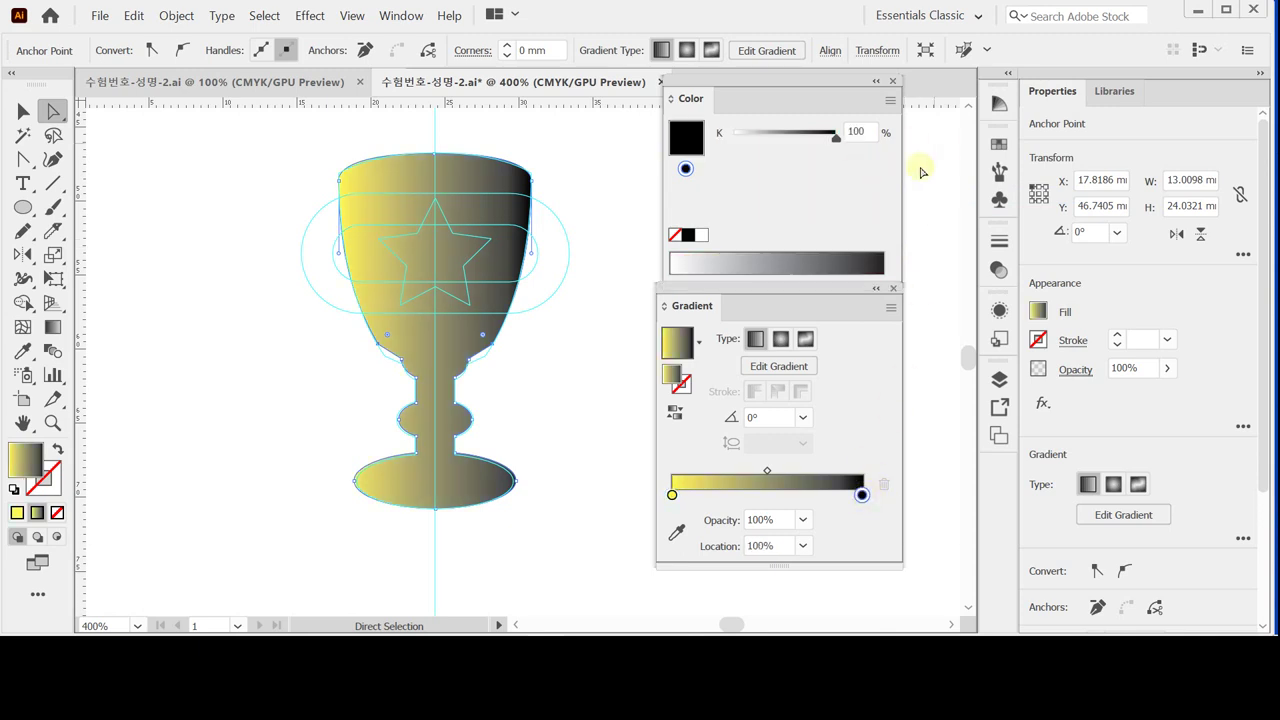
pyautogui.click(890, 100)
pyautogui.click(922, 194)
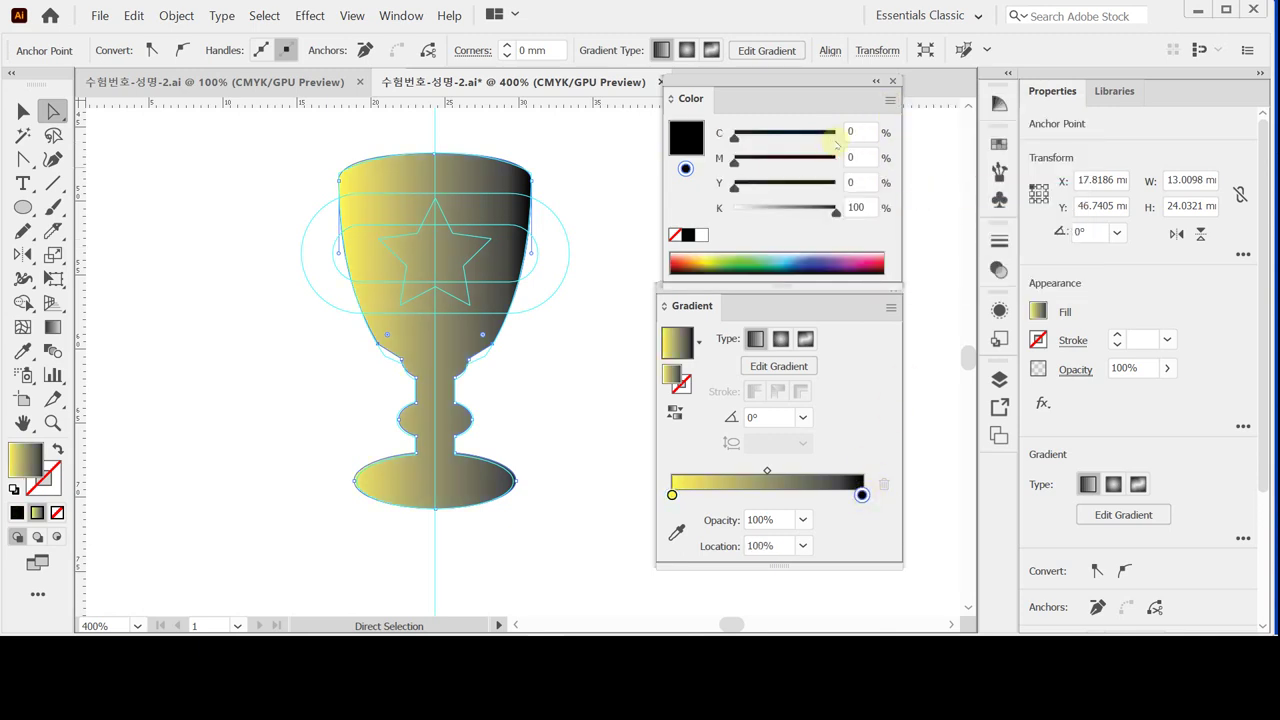
pyautogui.click(702, 235)
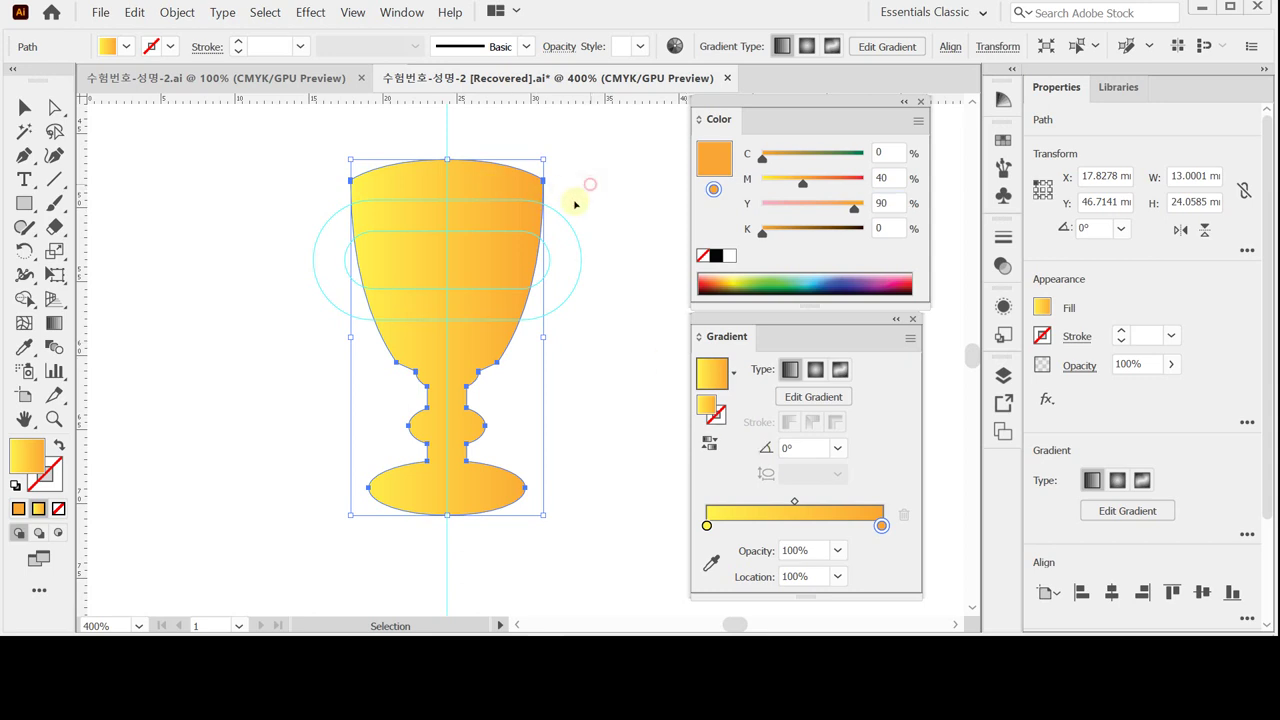
pyautogui.click(611, 246)
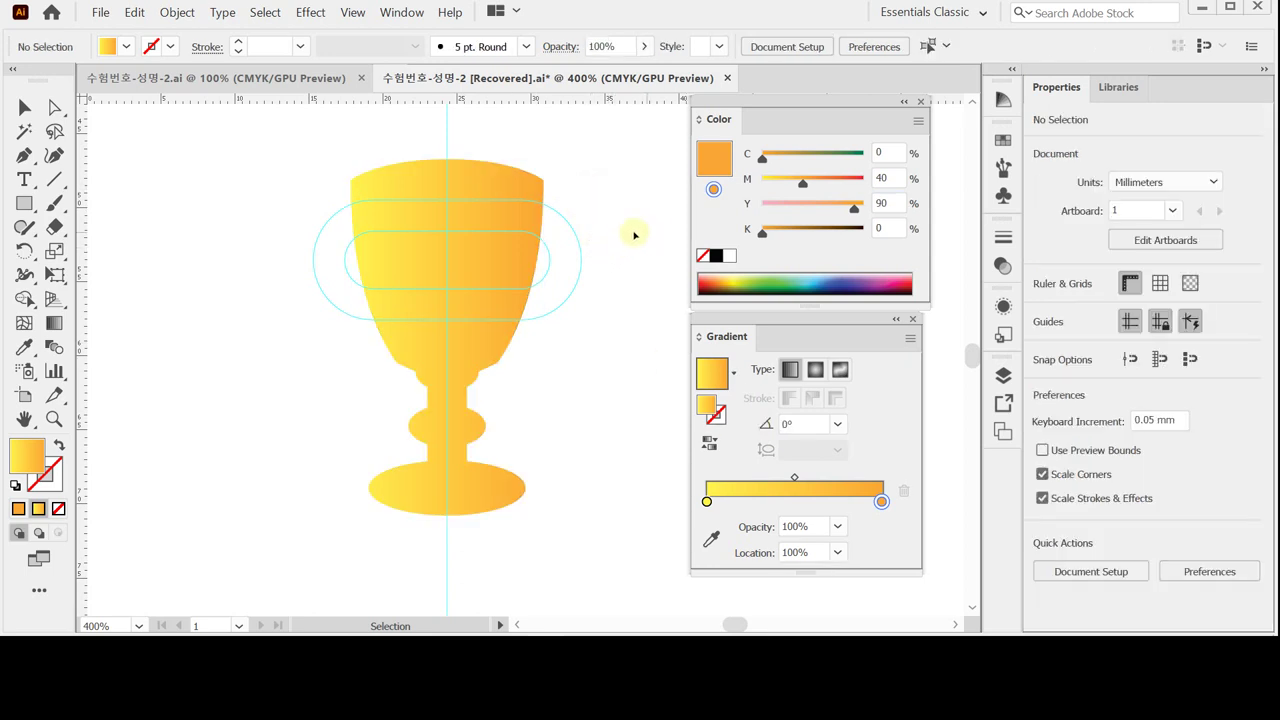
# Draw a 16 × 6 mm rounded rectangle with a 3 mm corner radius, centred on the cup's handle guides.
pyautogui.click(24, 204)
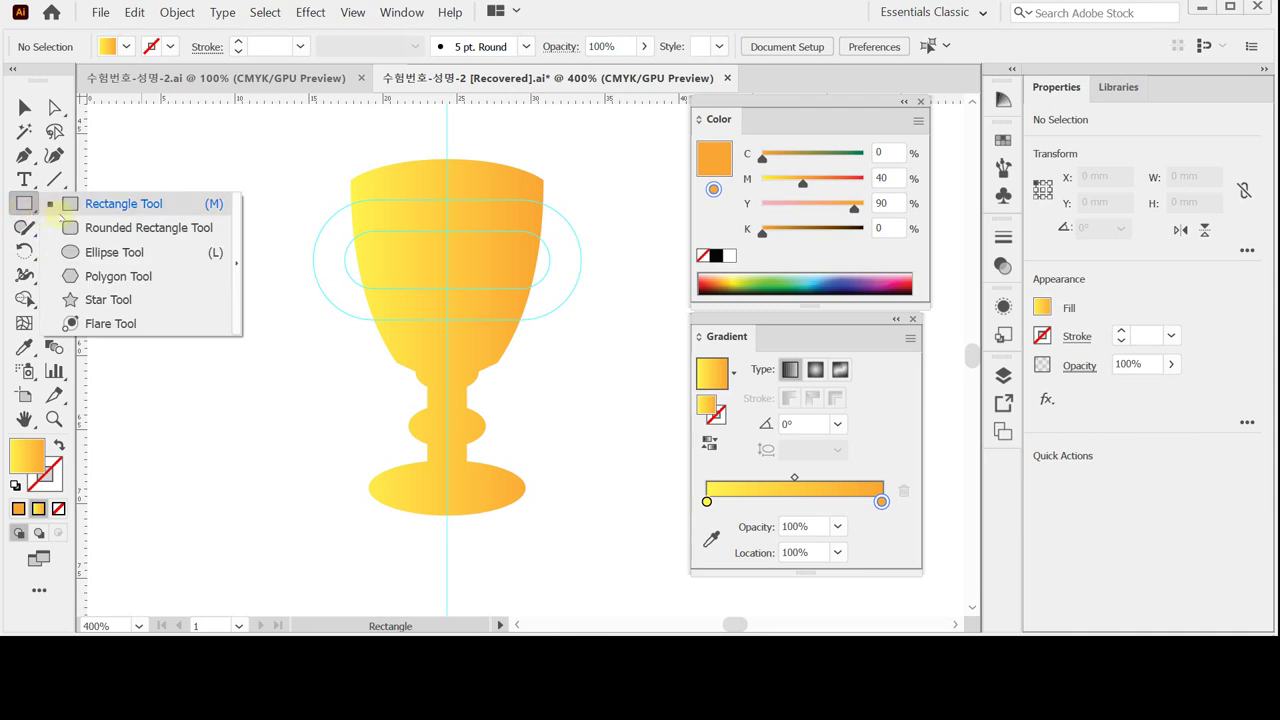
pyautogui.click(97, 228)
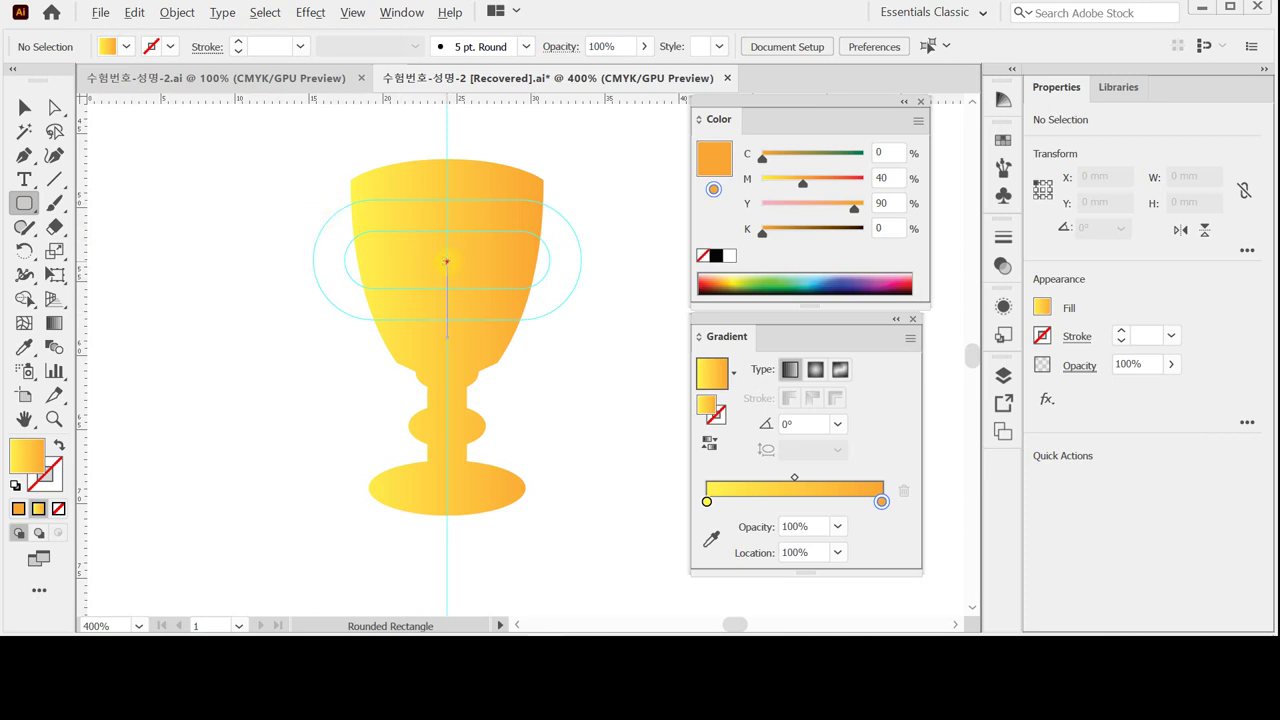
pyautogui.click(447, 261)
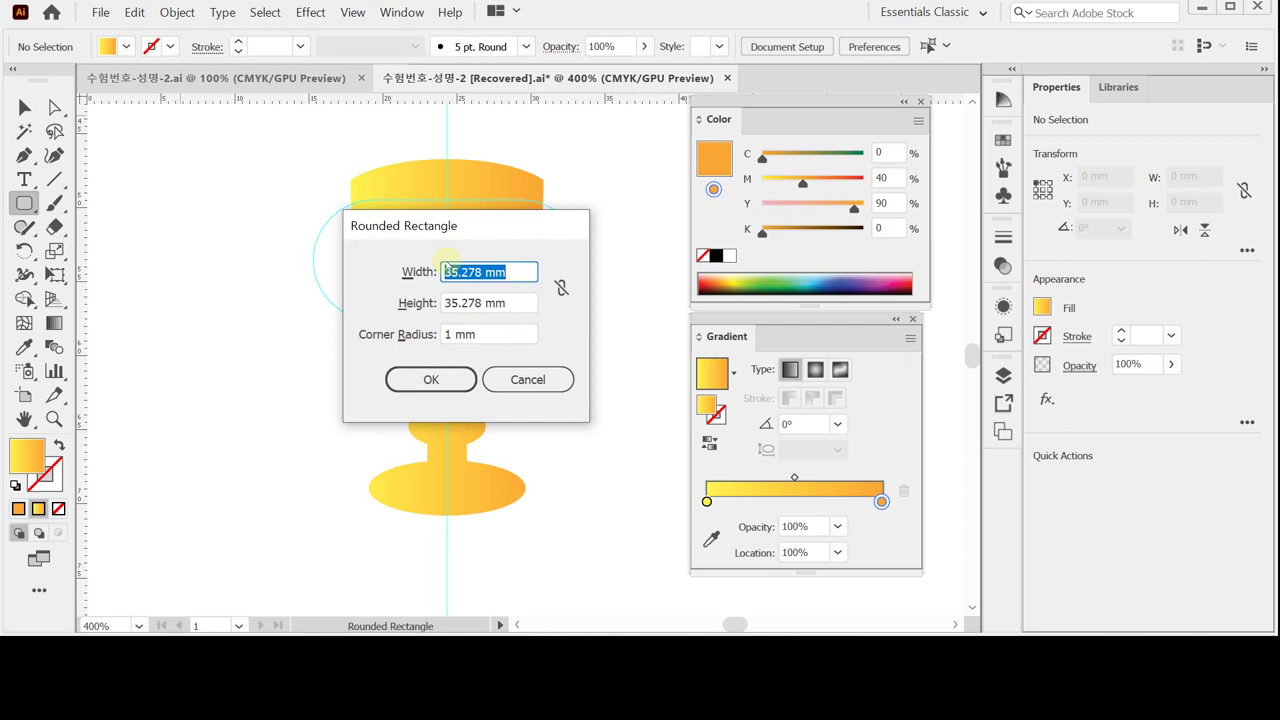
pyautogui.write('16')
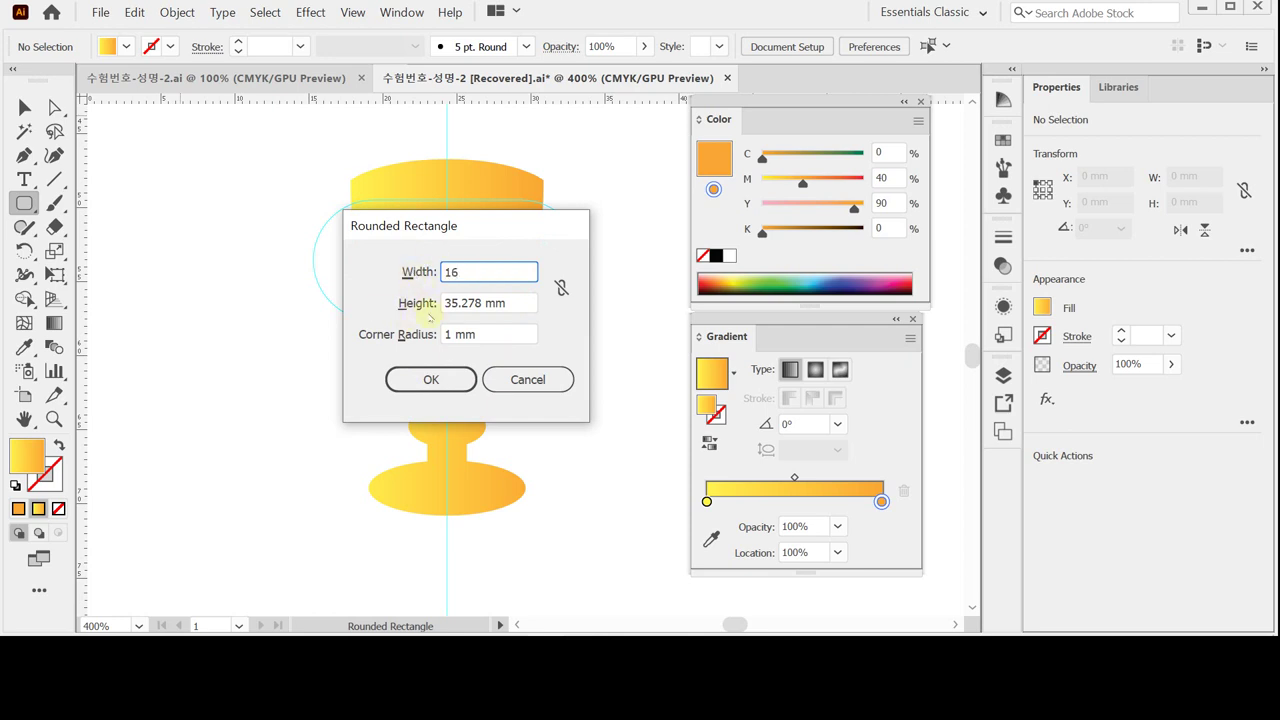
pyautogui.press('Tab')
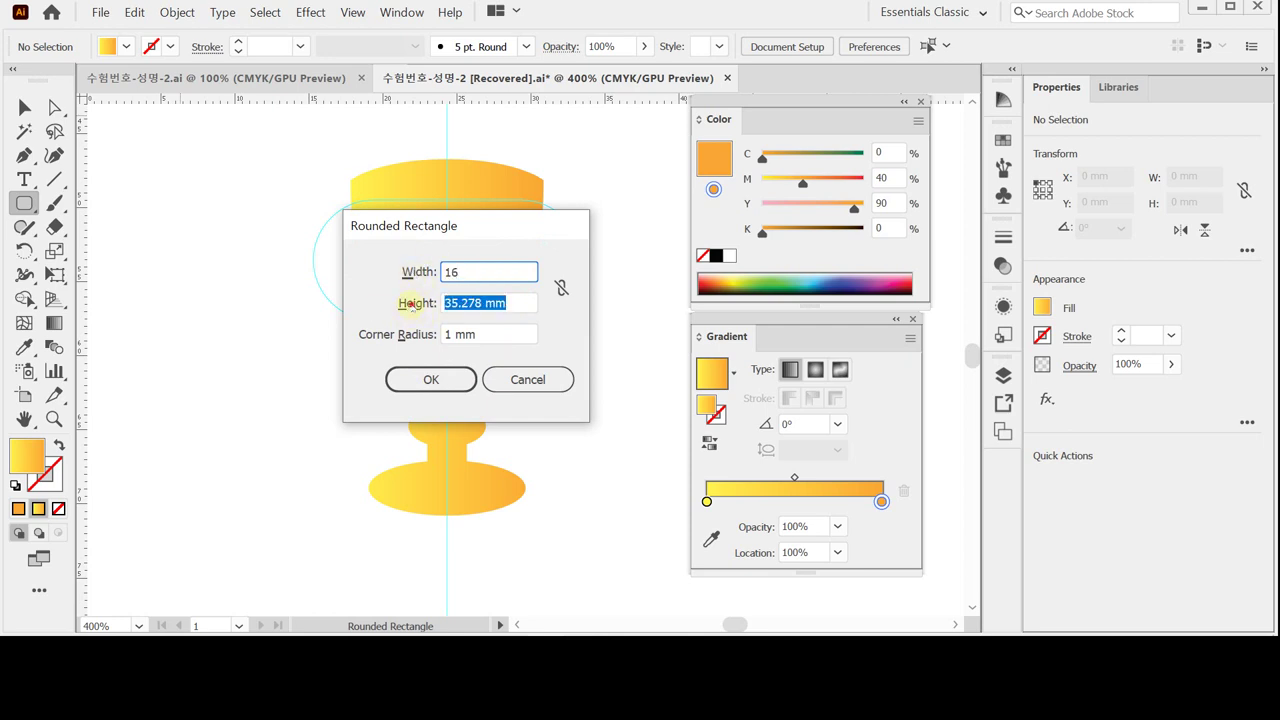
pyautogui.write('6')
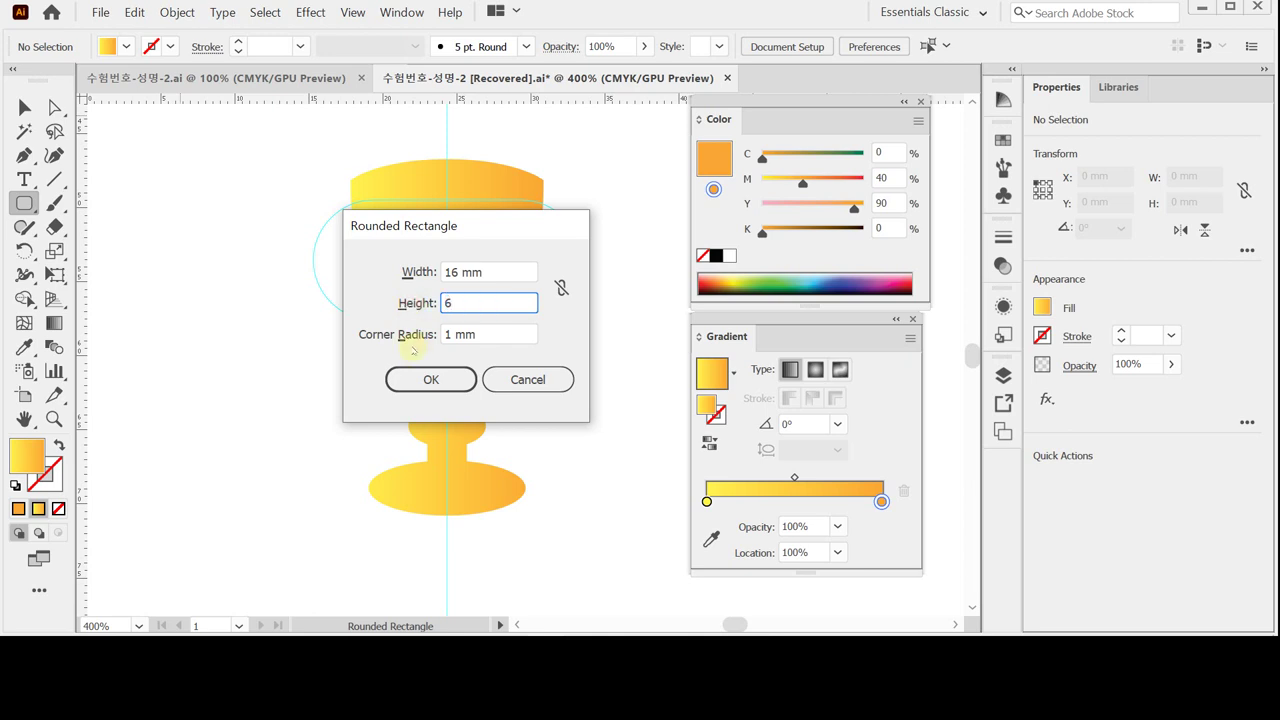
pyautogui.press('Tab')
pyautogui.write('3')
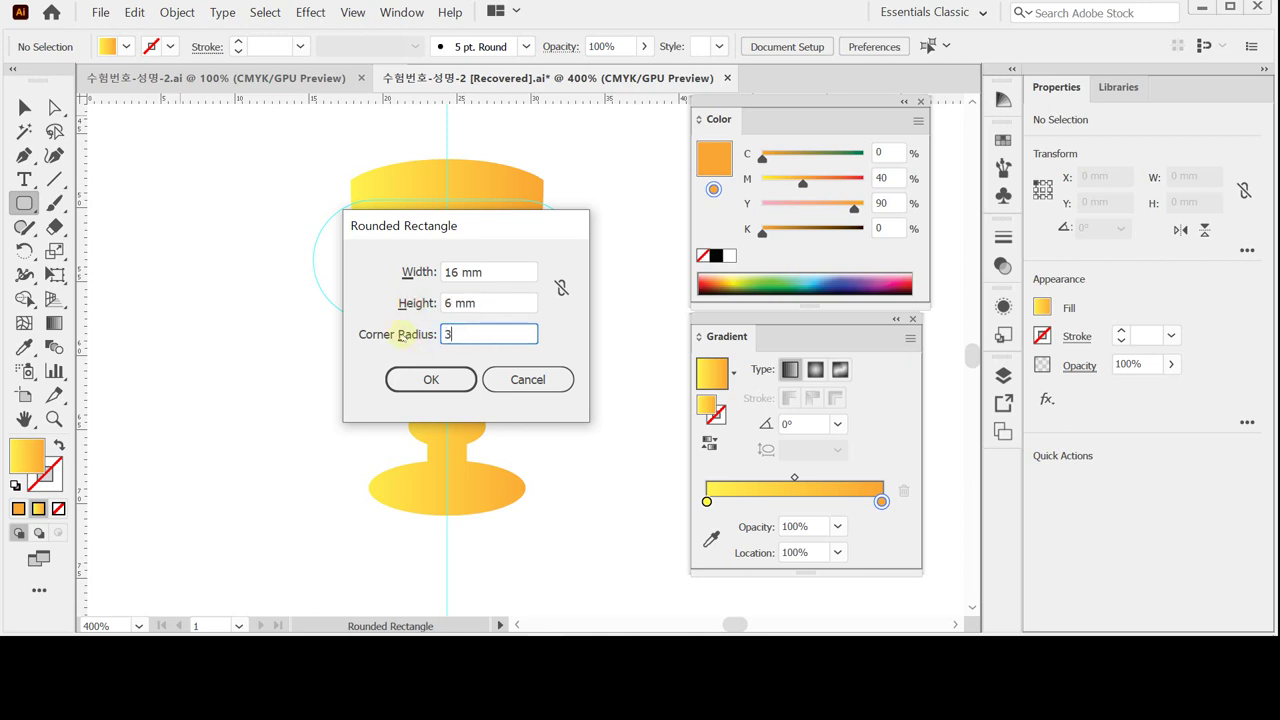
pyautogui.click(428, 377)
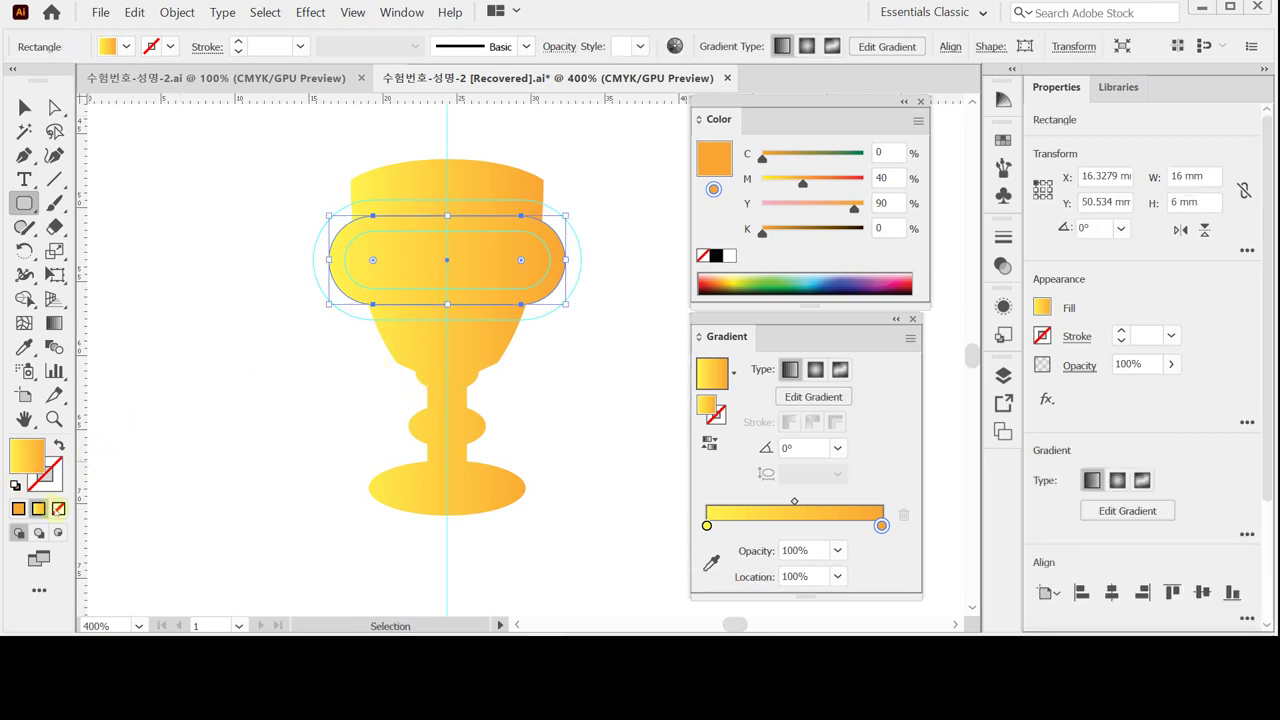
# Give the rounded rectangle no fill and a solid CMYK stroke of magenta 40% and yellow 90%.
pyautogui.click(59, 445)
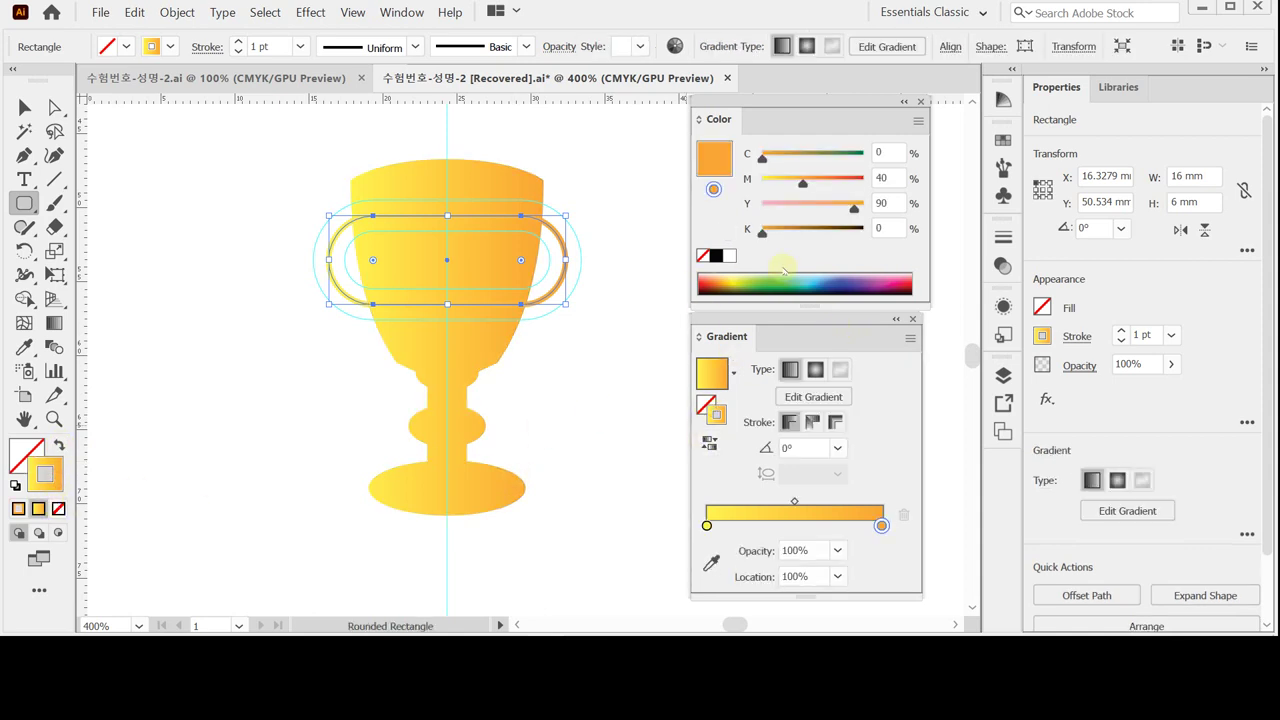
pyautogui.click(729, 256)
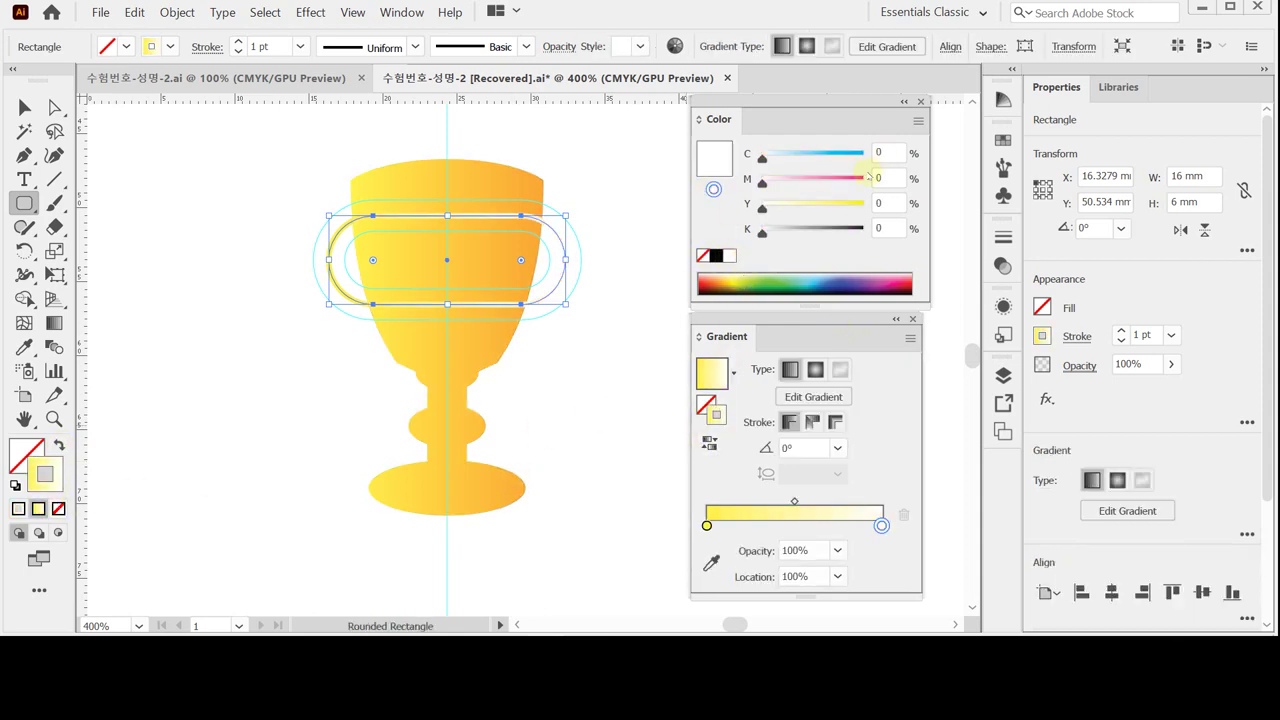
pyautogui.click(704, 257)
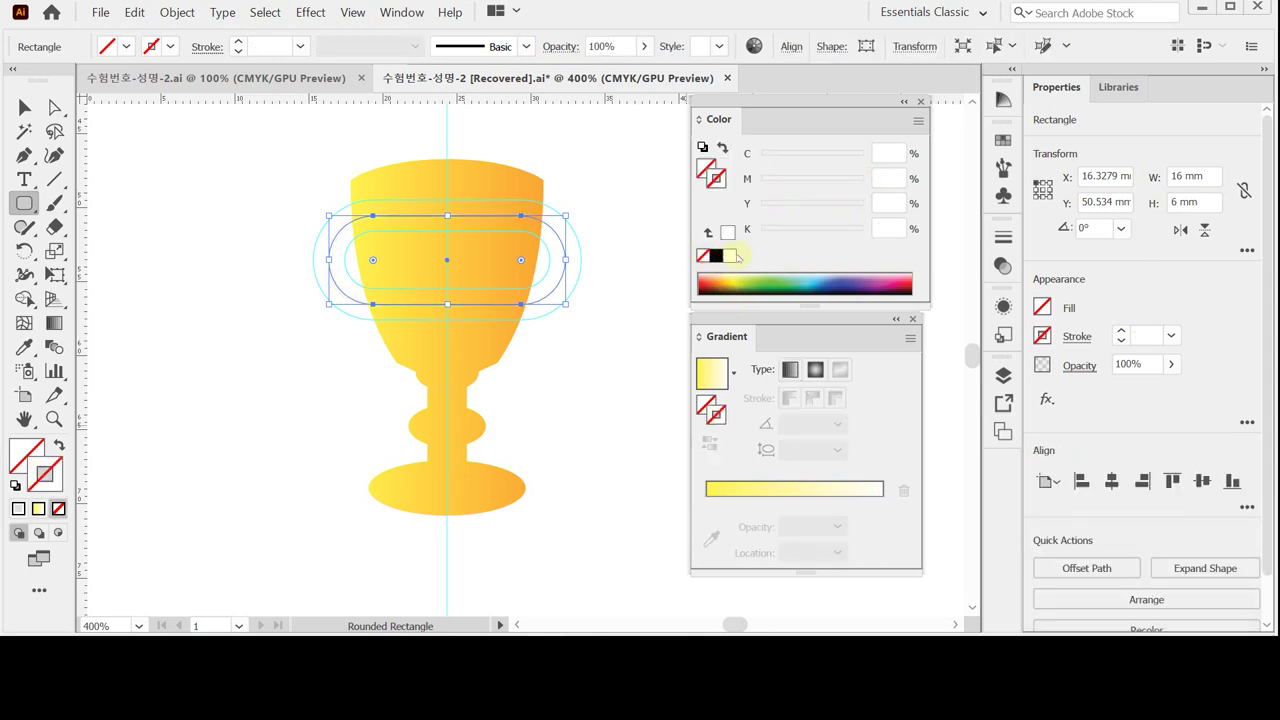
pyautogui.click(729, 256)
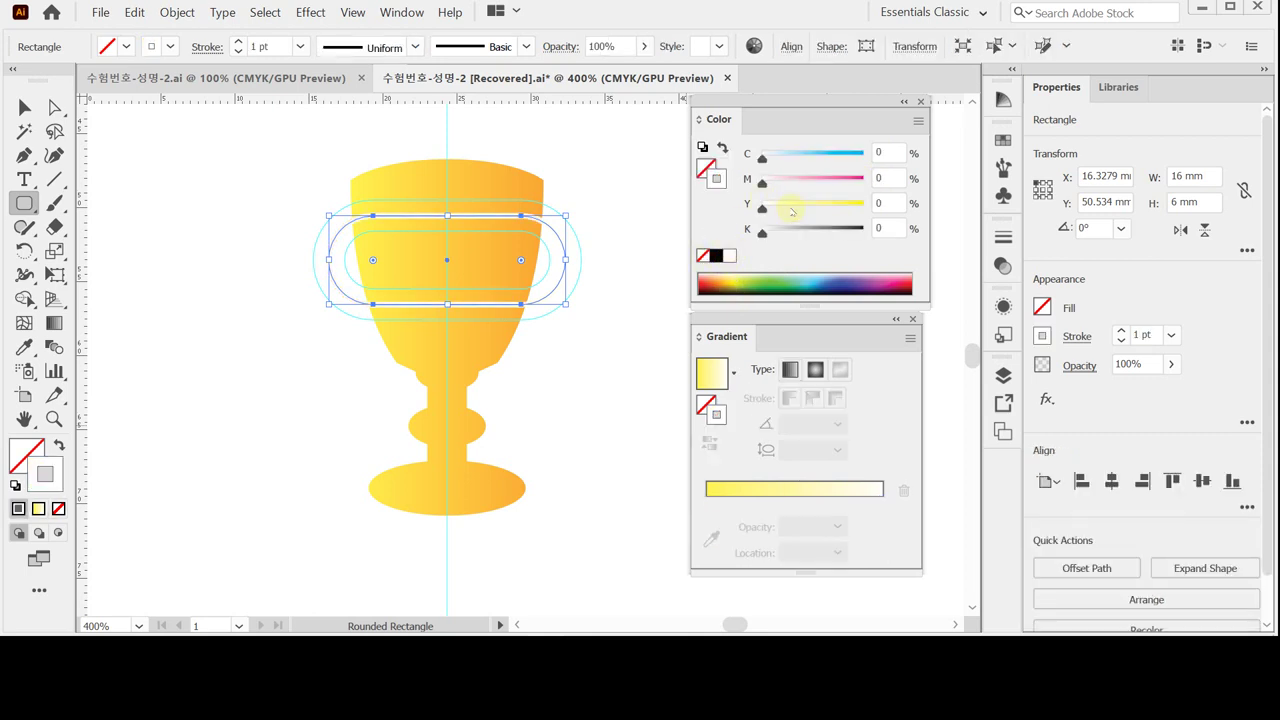
pyautogui.click(889, 178)
pyautogui.press('BackSpace')
pyautogui.write('40')
pyautogui.press('Tab')
pyautogui.write('90')
pyautogui.press('Return')
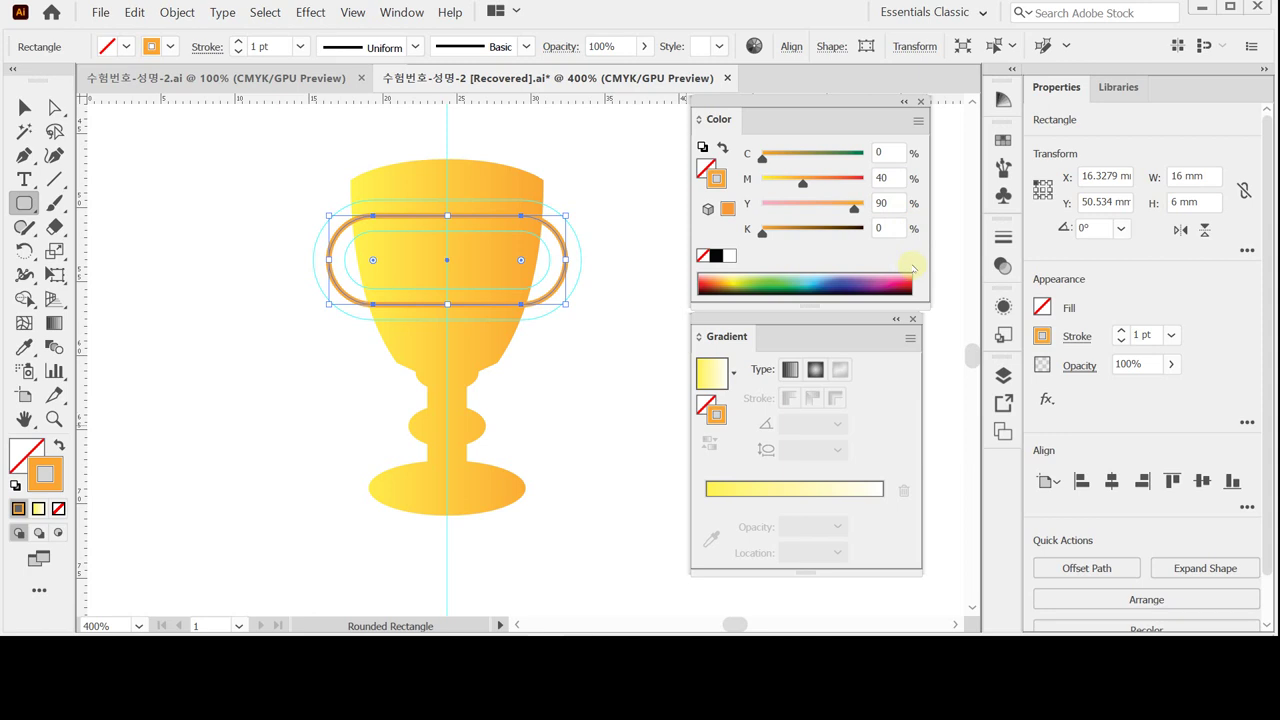
# Set the rounded rectangle's stroke weight to 6 pt and send it backward behind the cup to form the handles.
pyautogui.click(1172, 336)
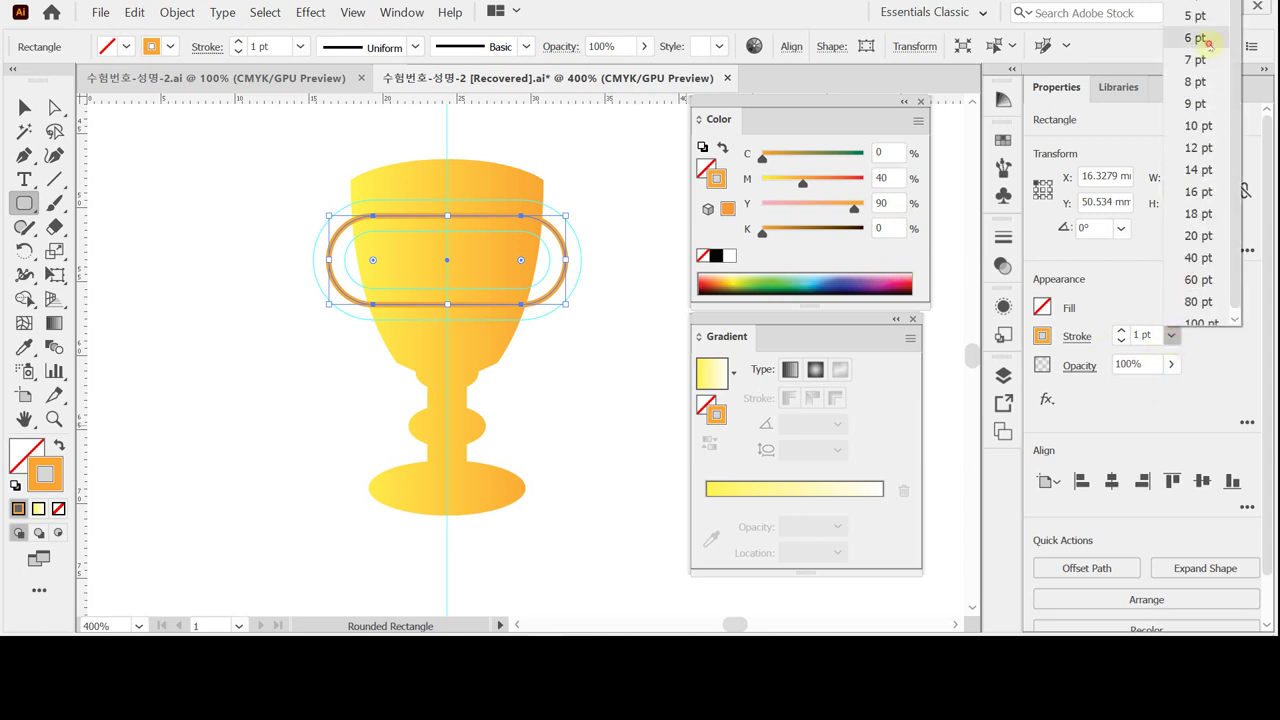
pyautogui.click(1203, 40)
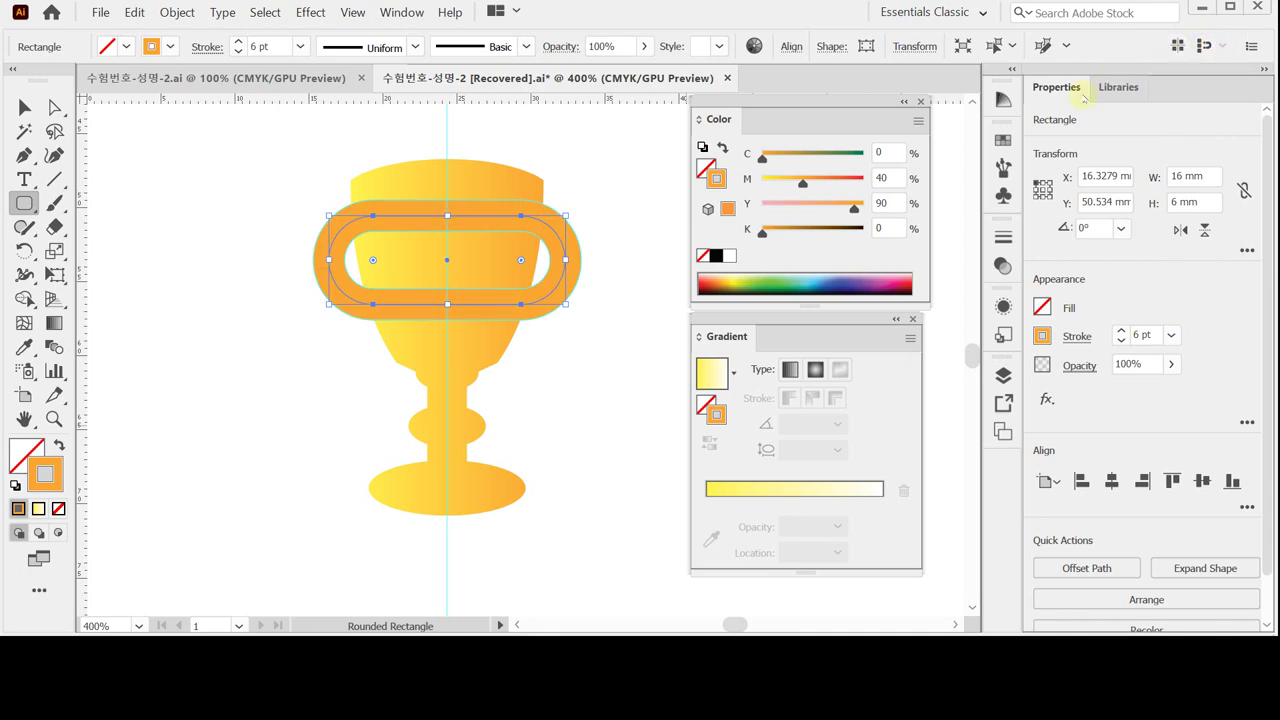
pyautogui.rightClick(572, 258)
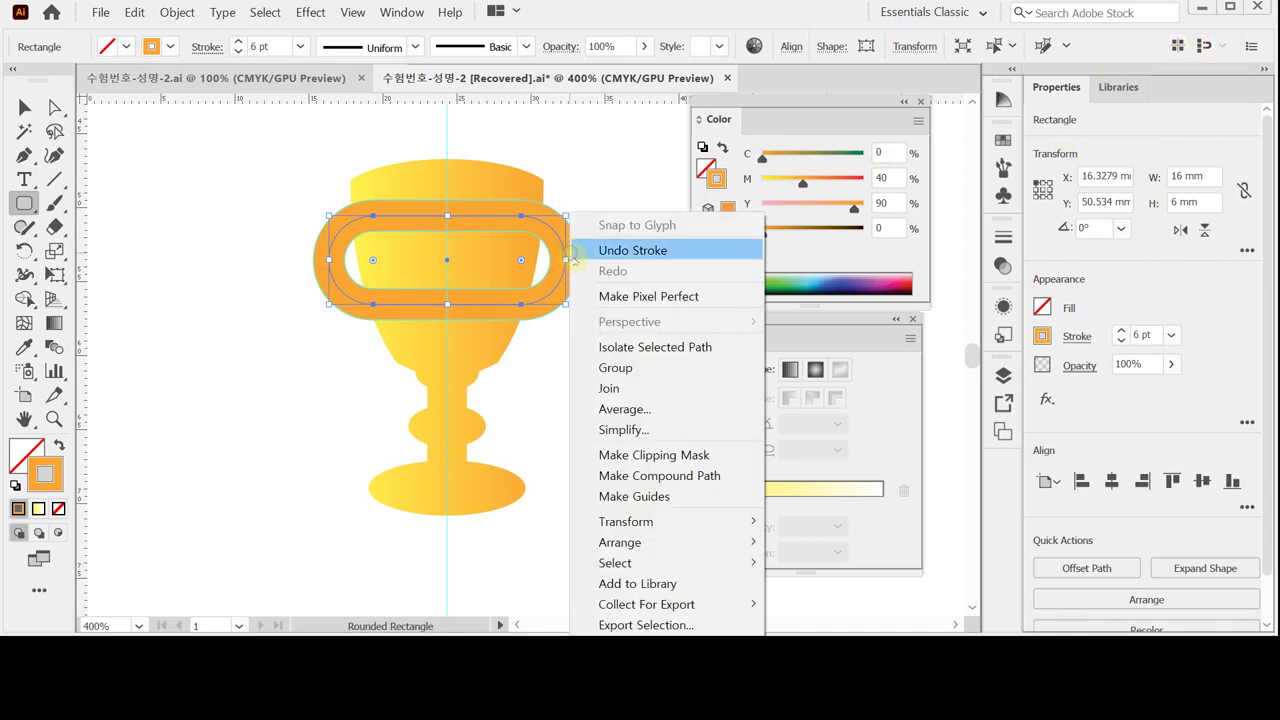
pyautogui.moveTo(641, 542)
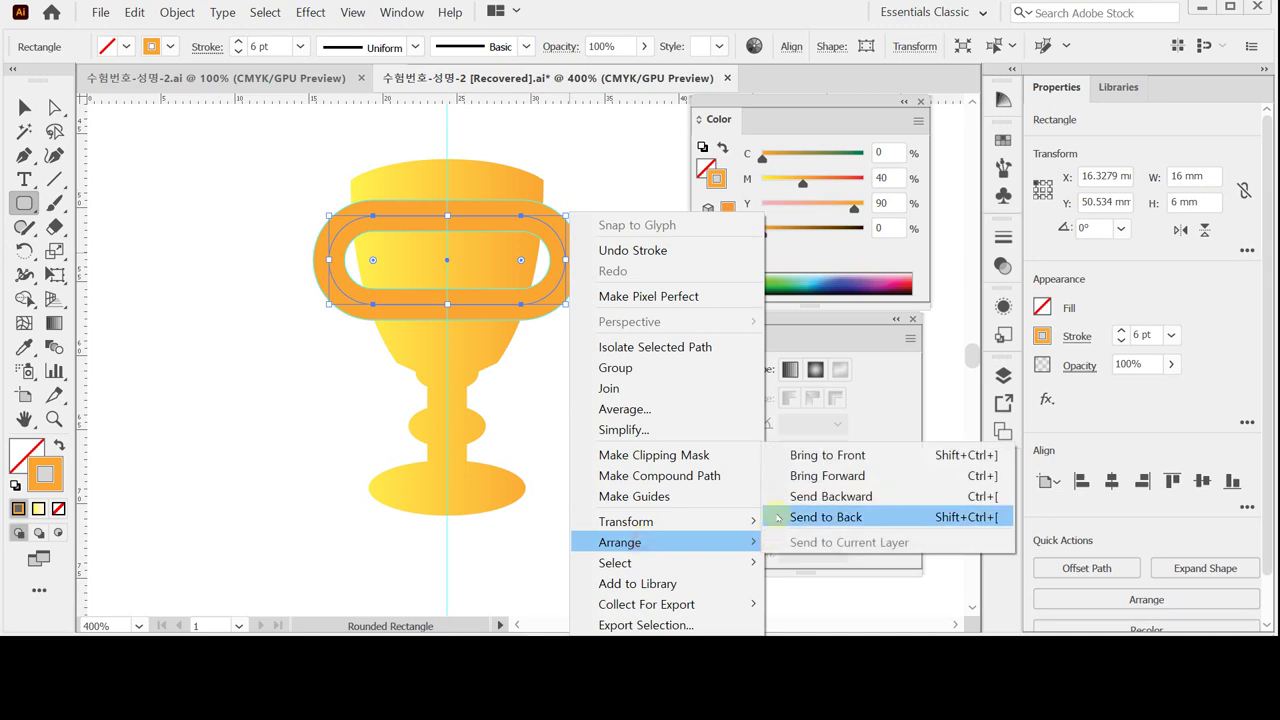
pyautogui.click(806, 493)
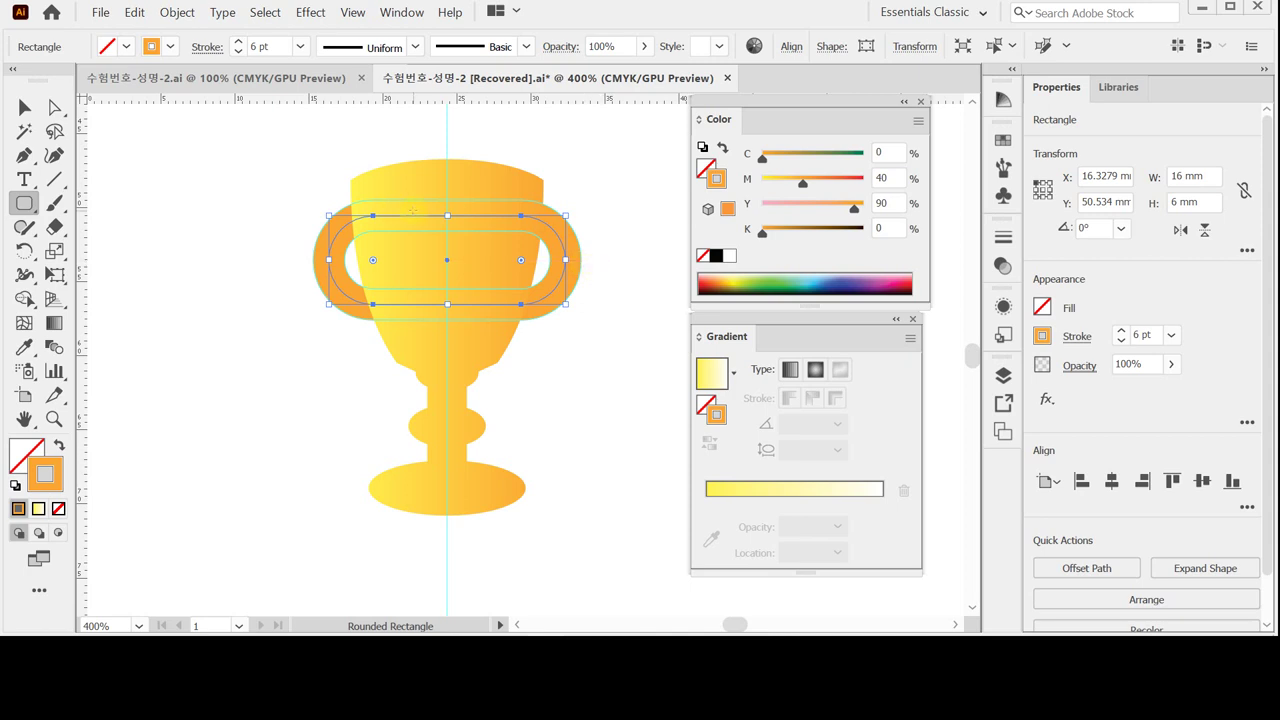
# Convert the handle's stroke into a filled shape with Outline Stroke.
pyautogui.click(176, 12)
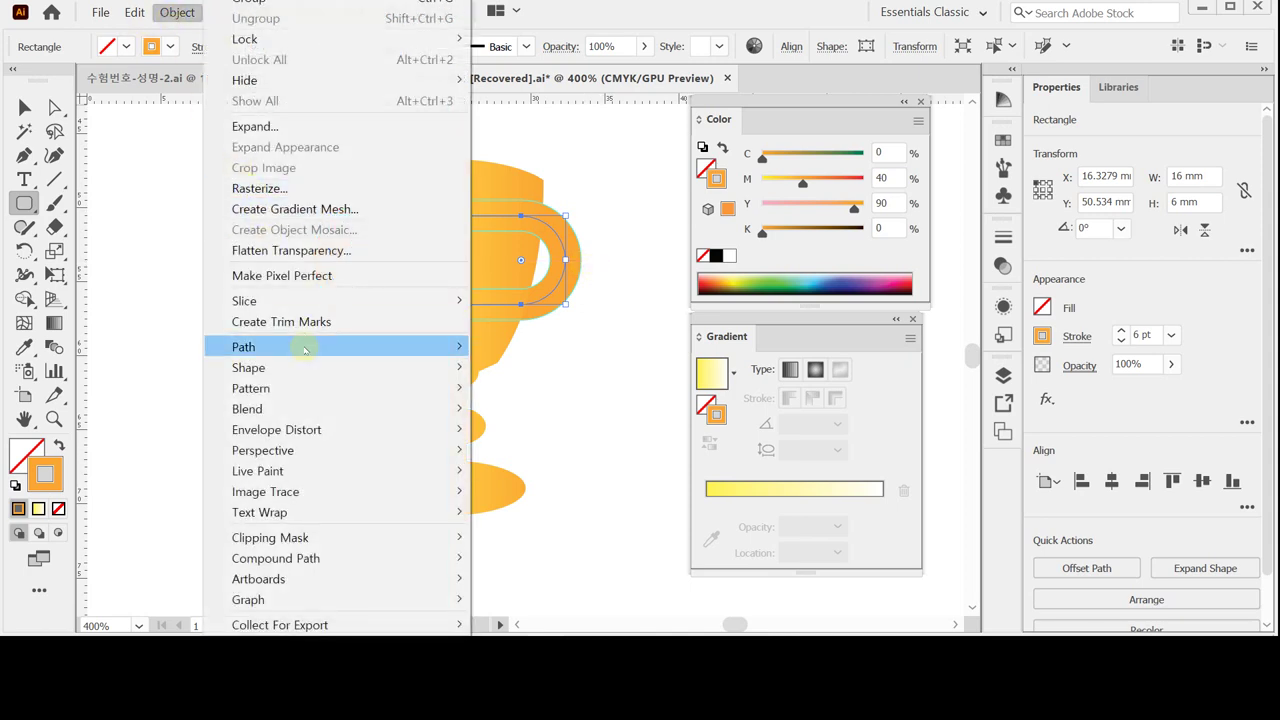
pyautogui.moveTo(328, 352)
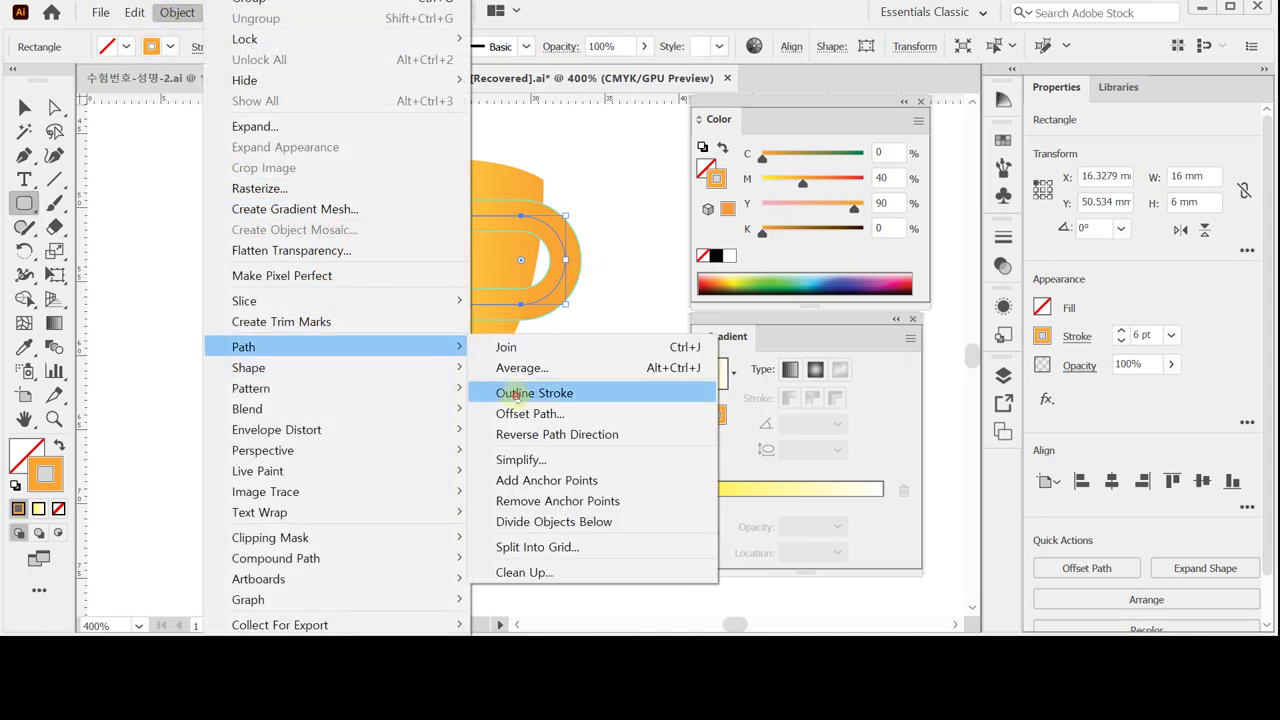
pyautogui.click(516, 394)
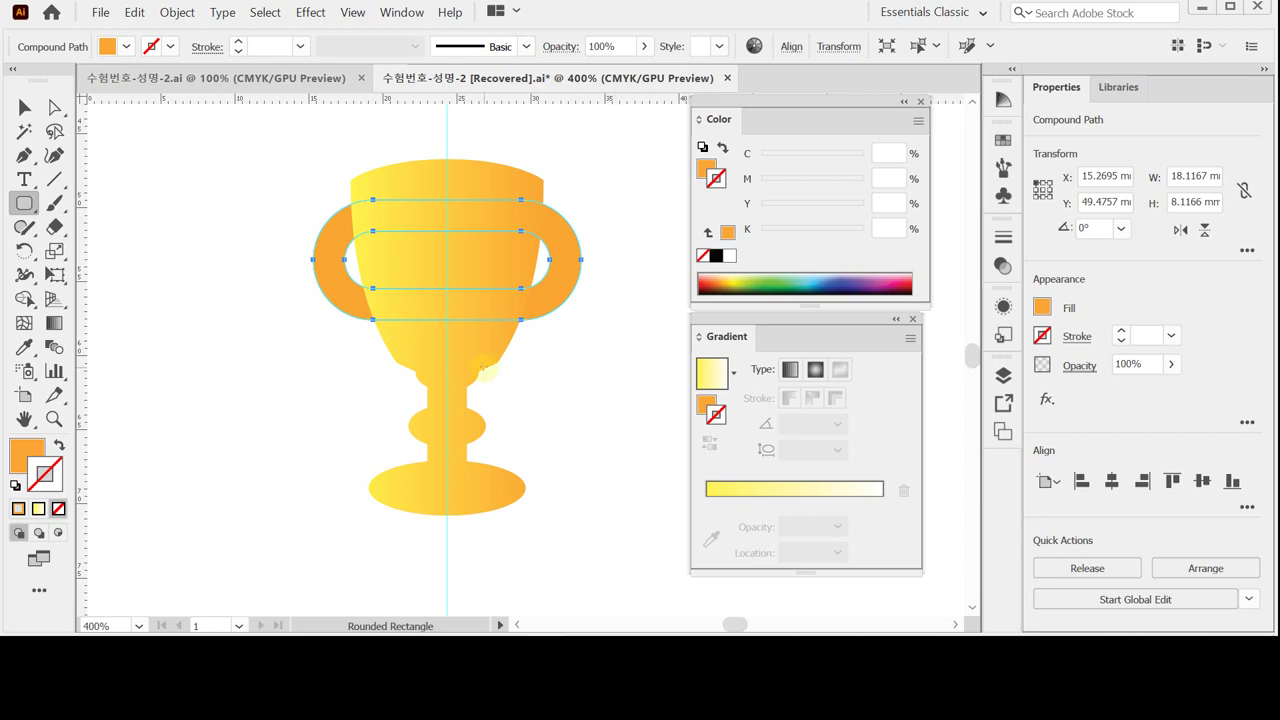
# Save the document in the GTQ folder under the file name 수험번호-성명-2.ai.
pyautogui.press('ctrl')
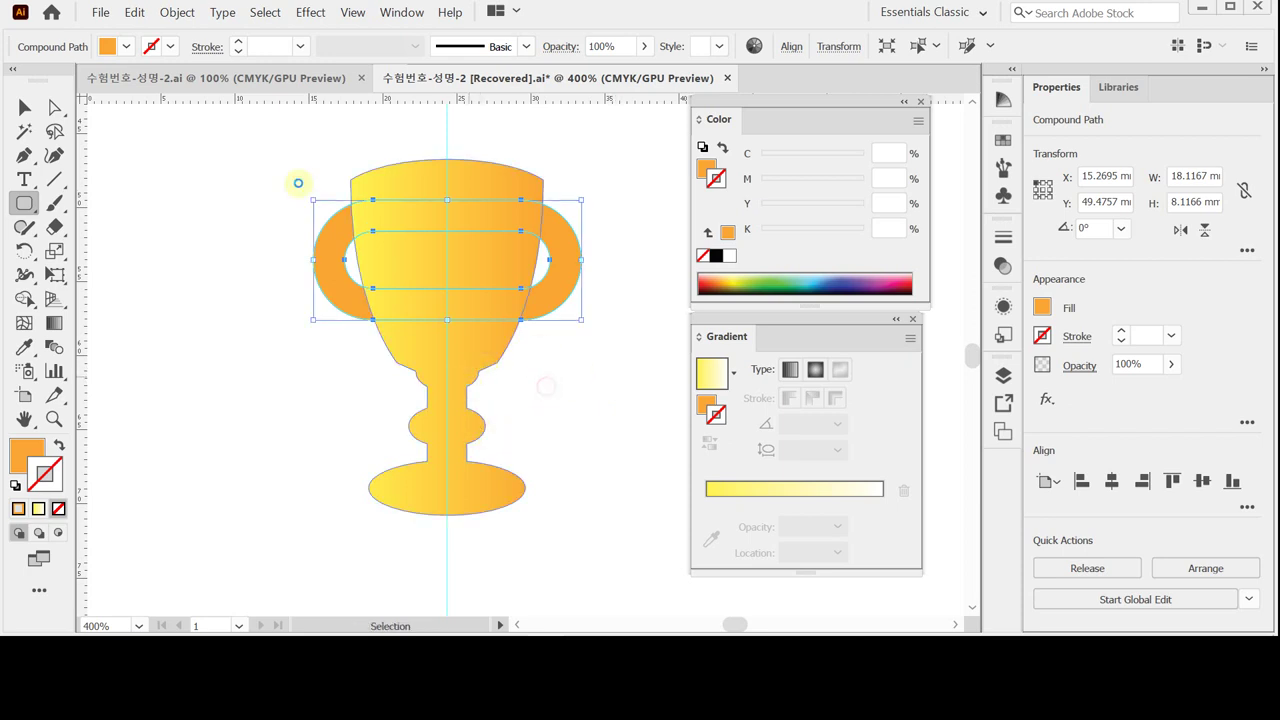
pyautogui.hotkey('ctrl', 'o')
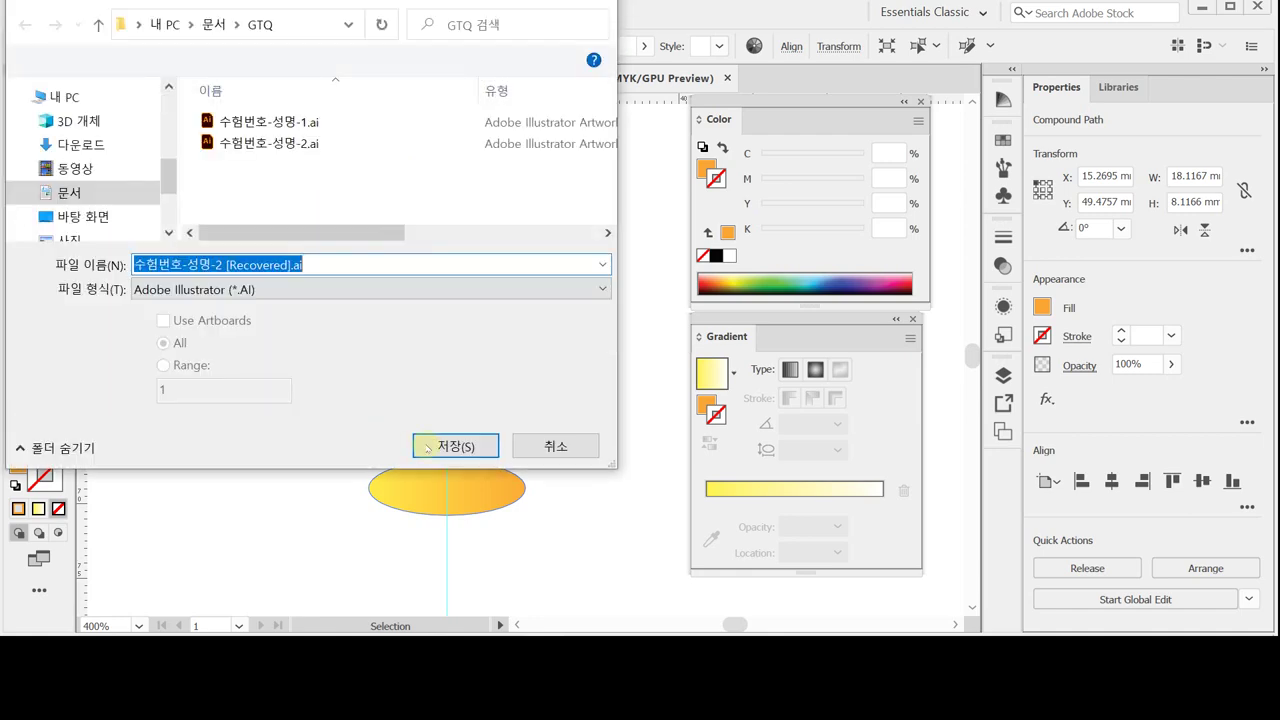
pyautogui.click(573, 441)
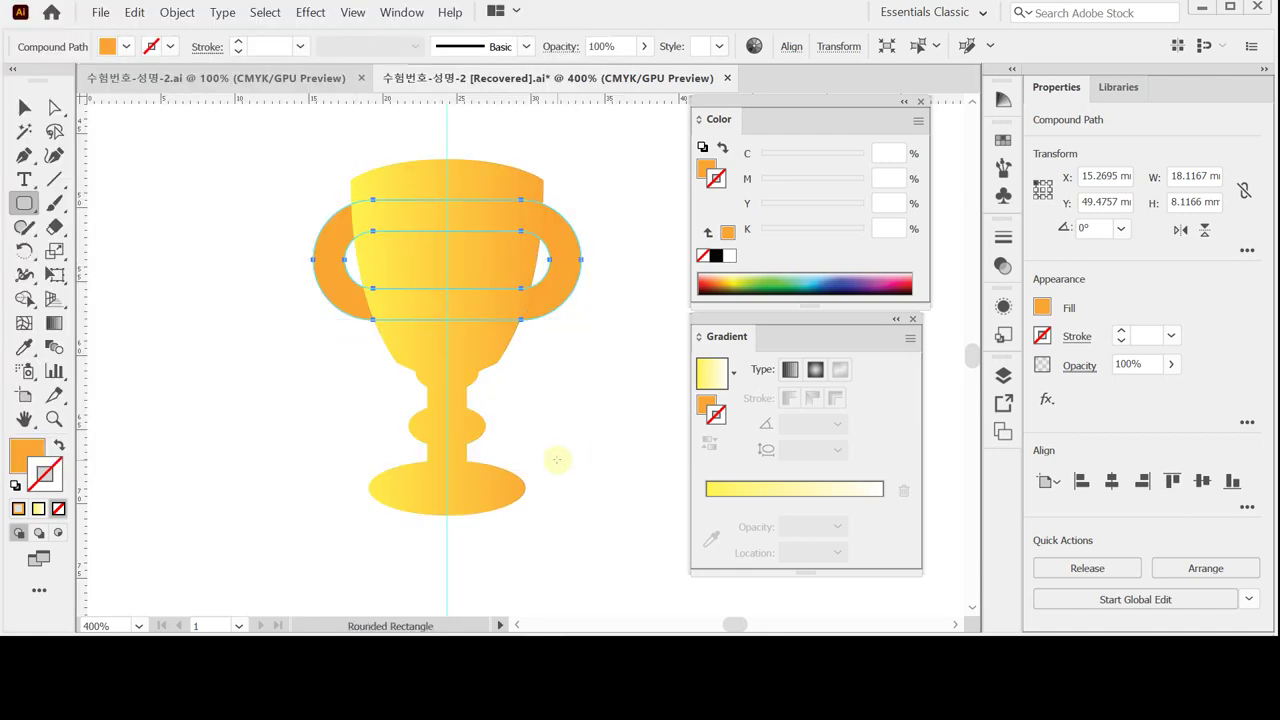
# Ready the Star tool with nothing selected, using a white fill and no stroke.
pyautogui.click(25, 203)
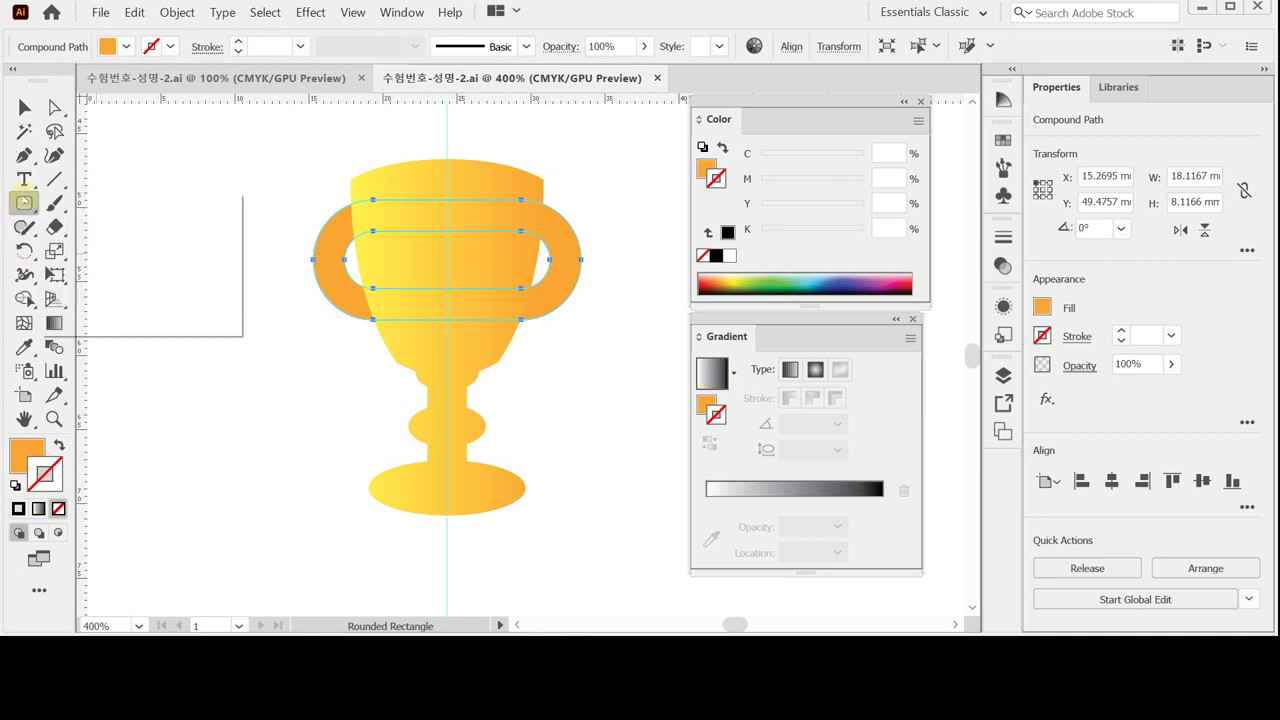
pyautogui.click(108, 299)
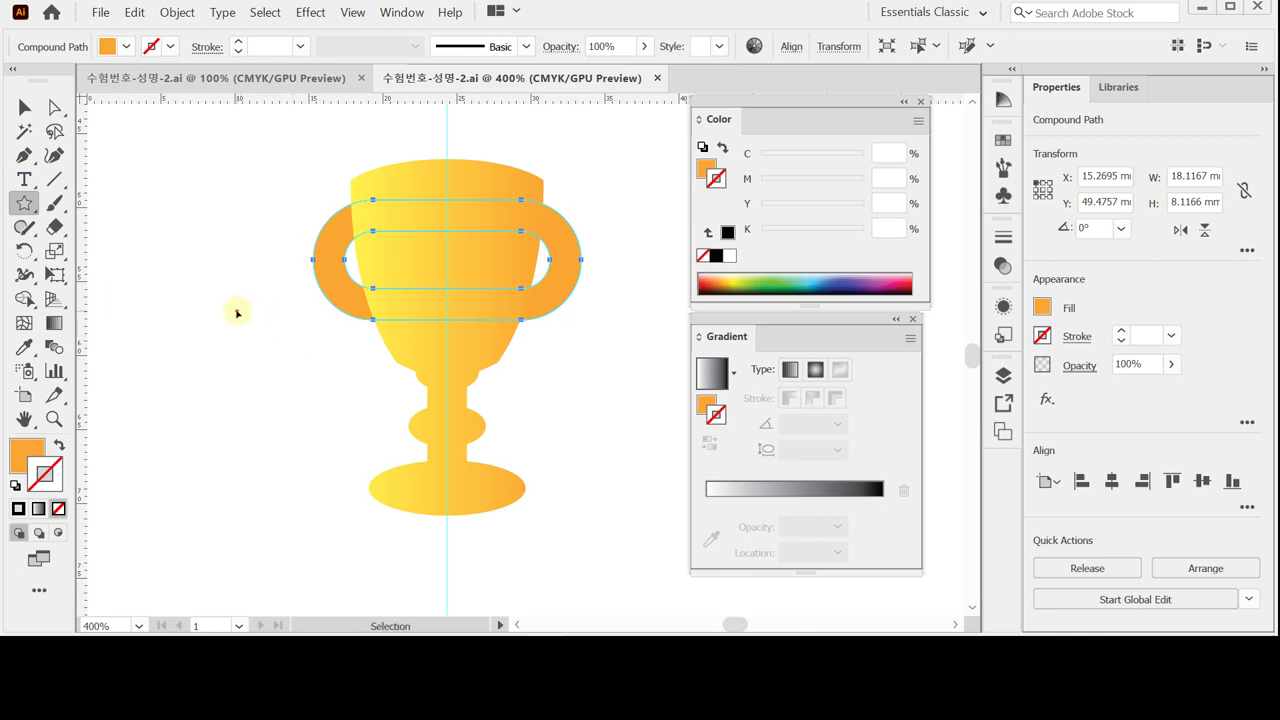
pyautogui.hotkey('ctrl', 'shift', 'a')
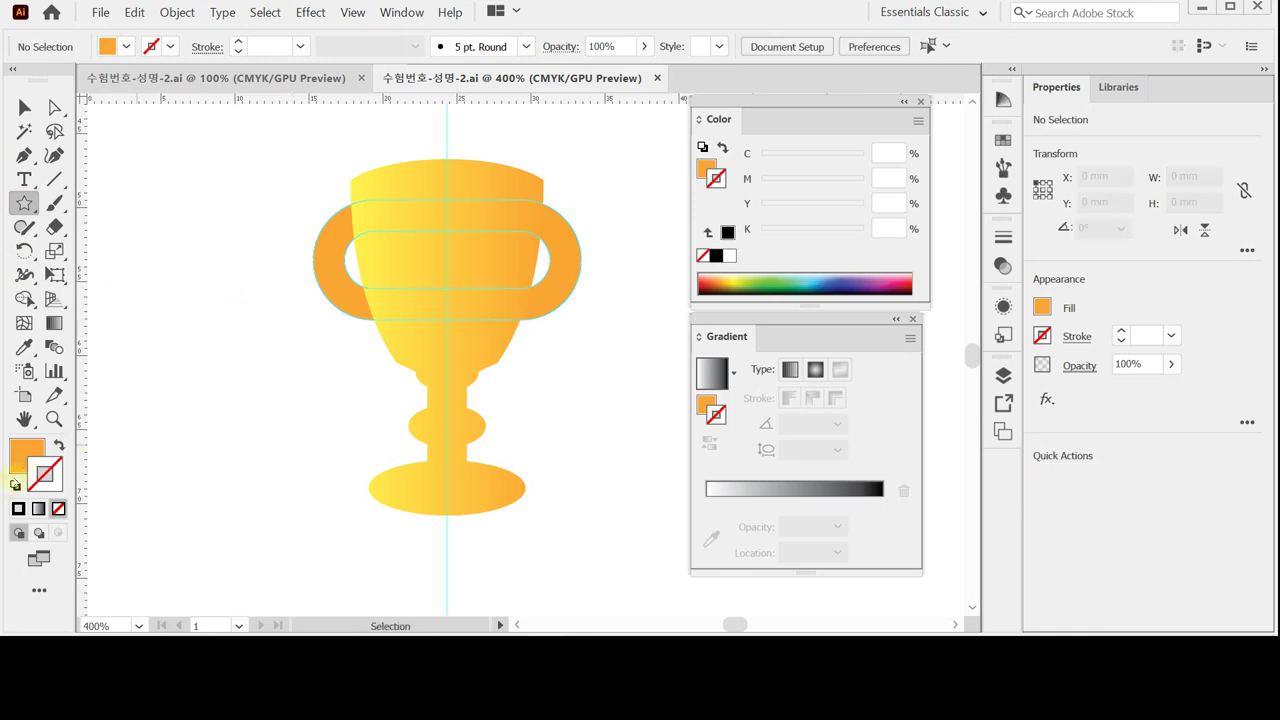
pyautogui.click(21, 463)
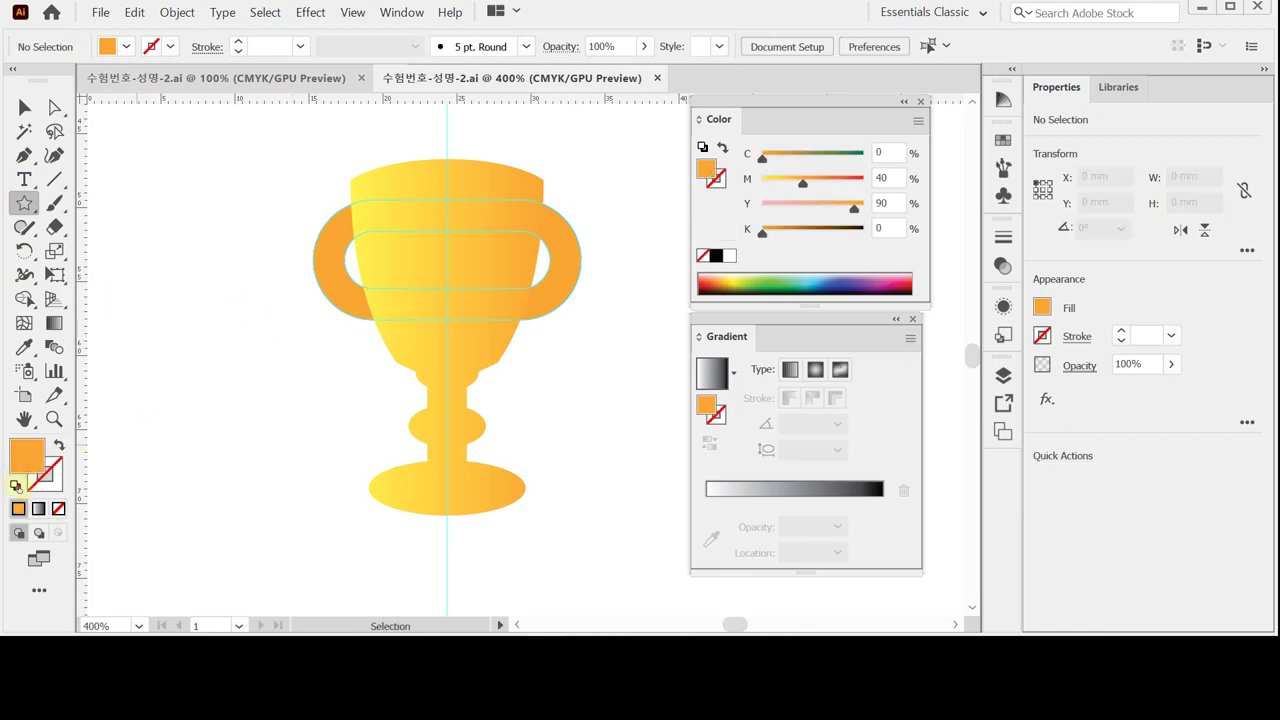
pyautogui.click(16, 486)
pyautogui.click(52, 478)
pyautogui.click(58, 508)
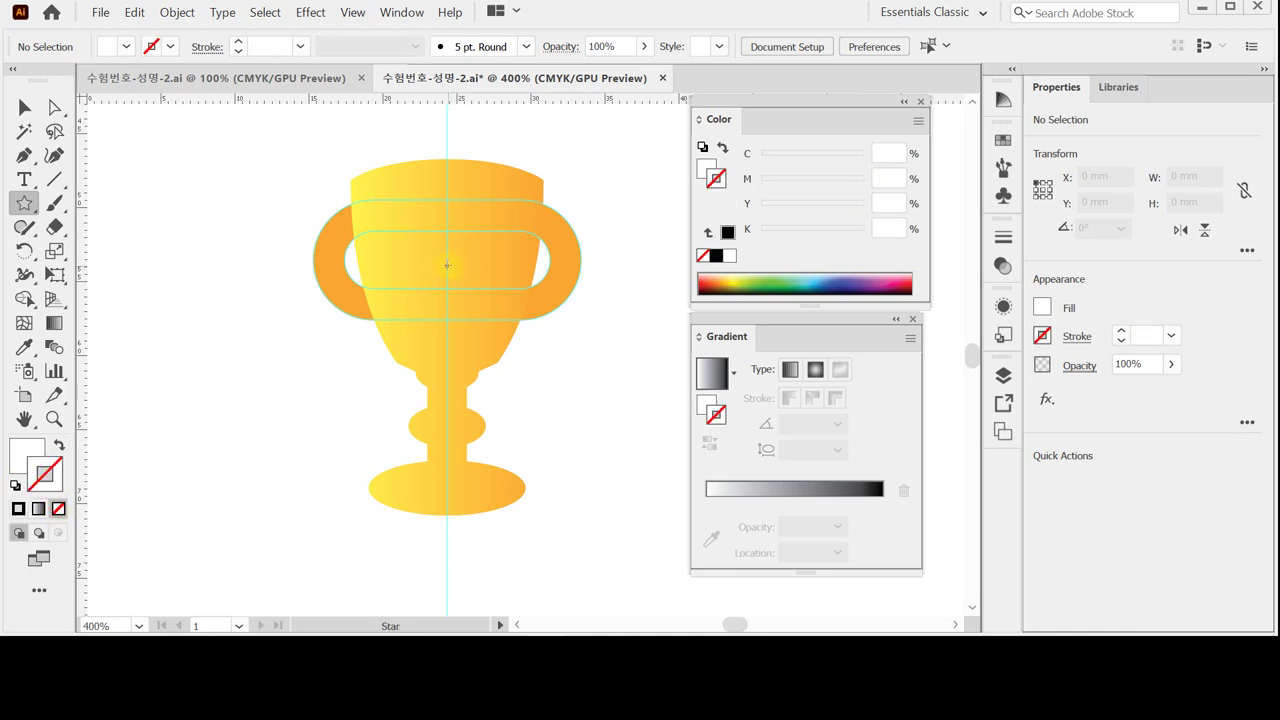
# Draw a five-point star with radii of 4 mm and 2 mm centred on the cup's guide, and save the document.
pyautogui.moveTo(447, 265); pyautogui.dragTo(448, 338)
pyautogui.click(447, 265)
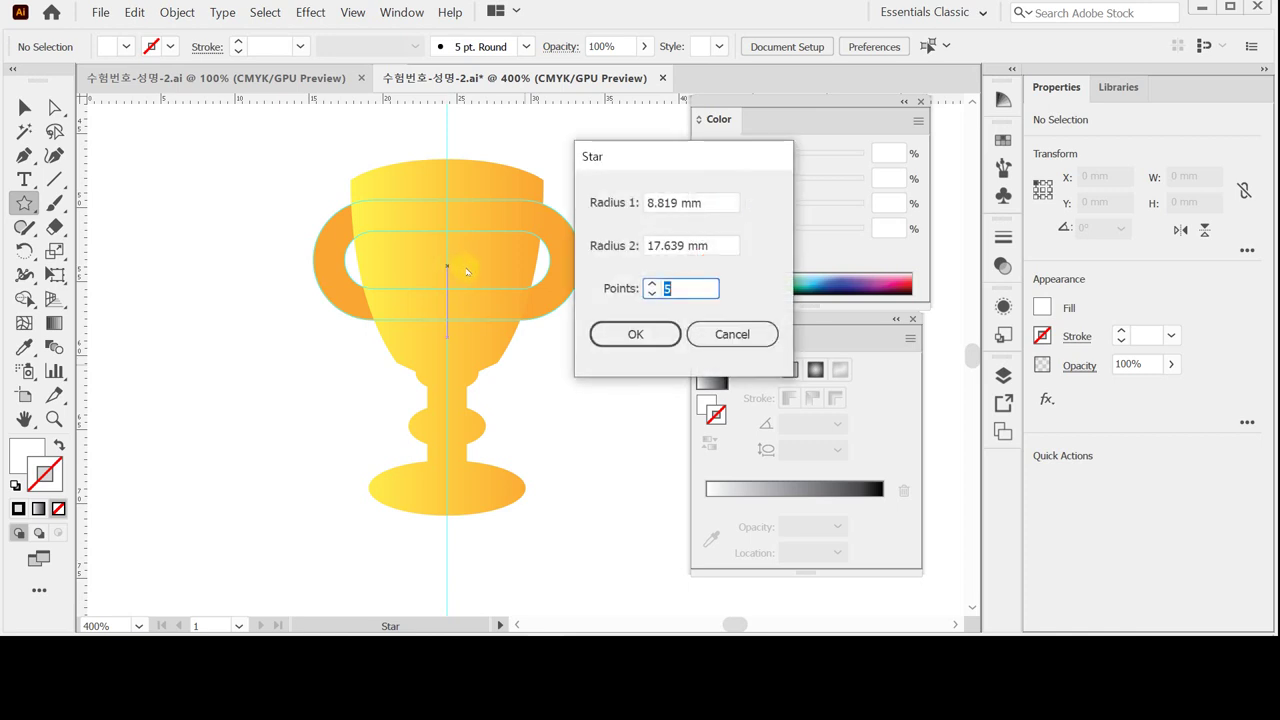
pyautogui.click(606, 205)
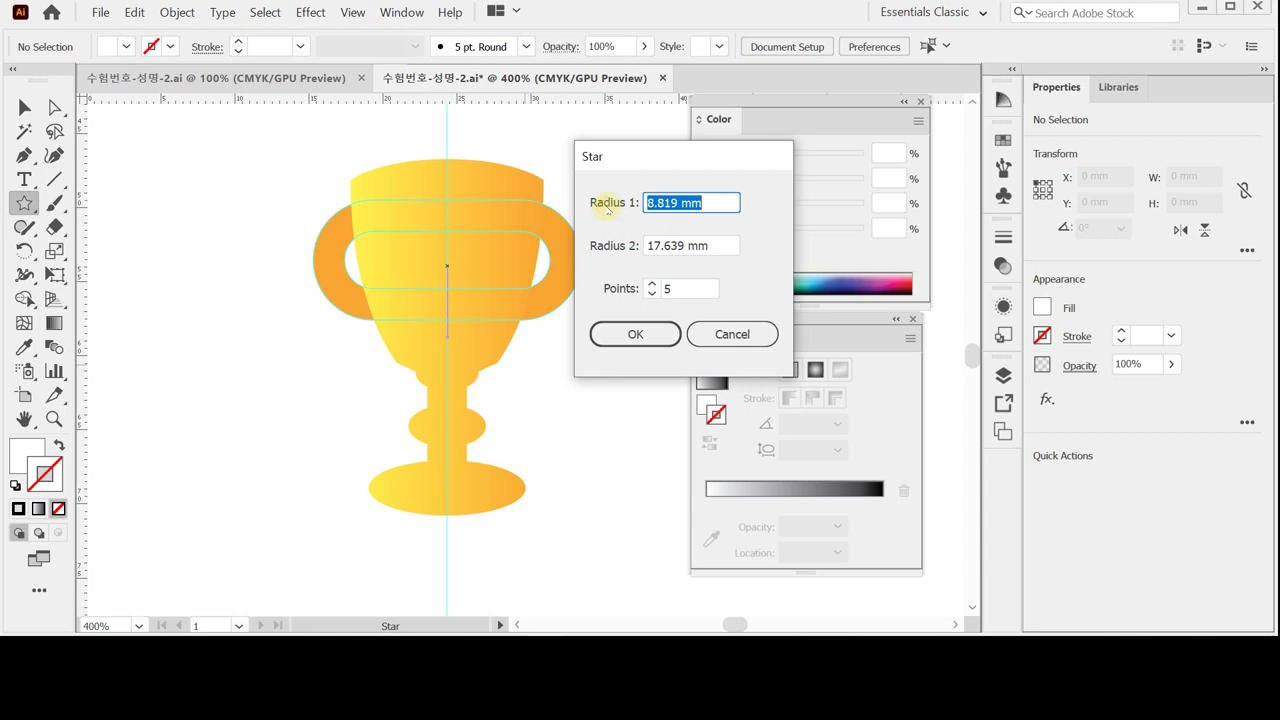
pyautogui.write('4')
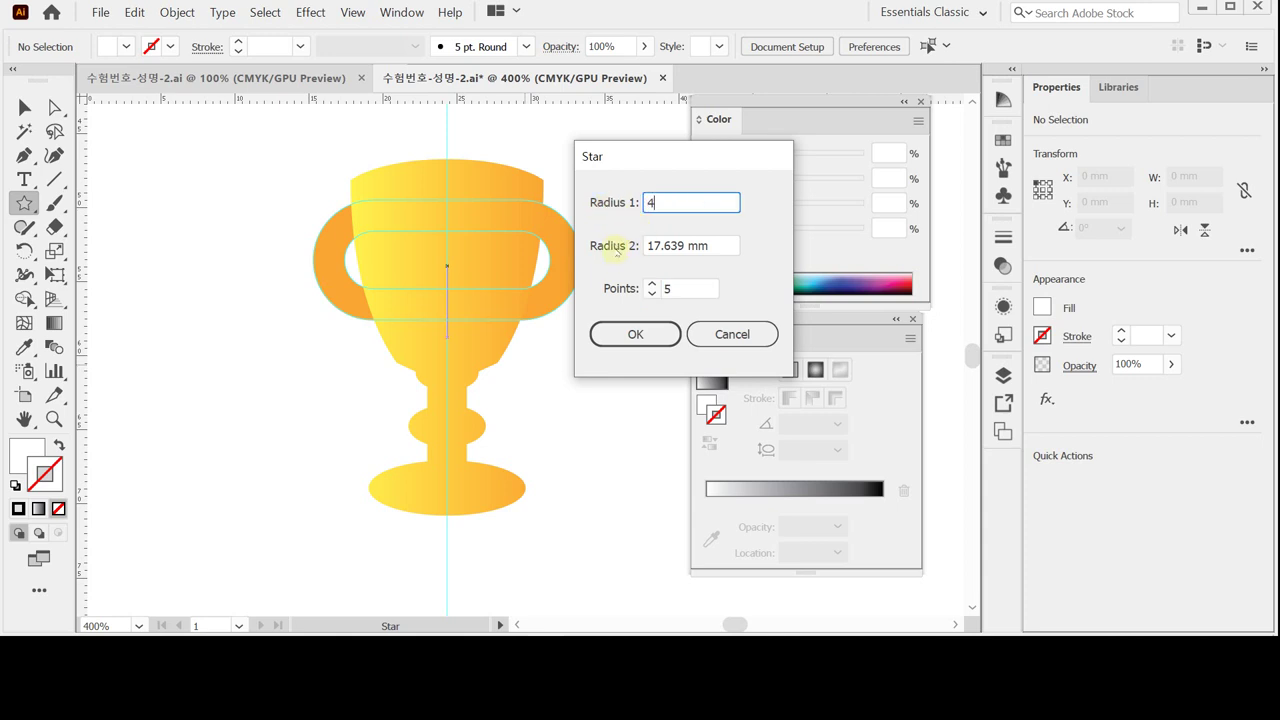
pyautogui.click(616, 247)
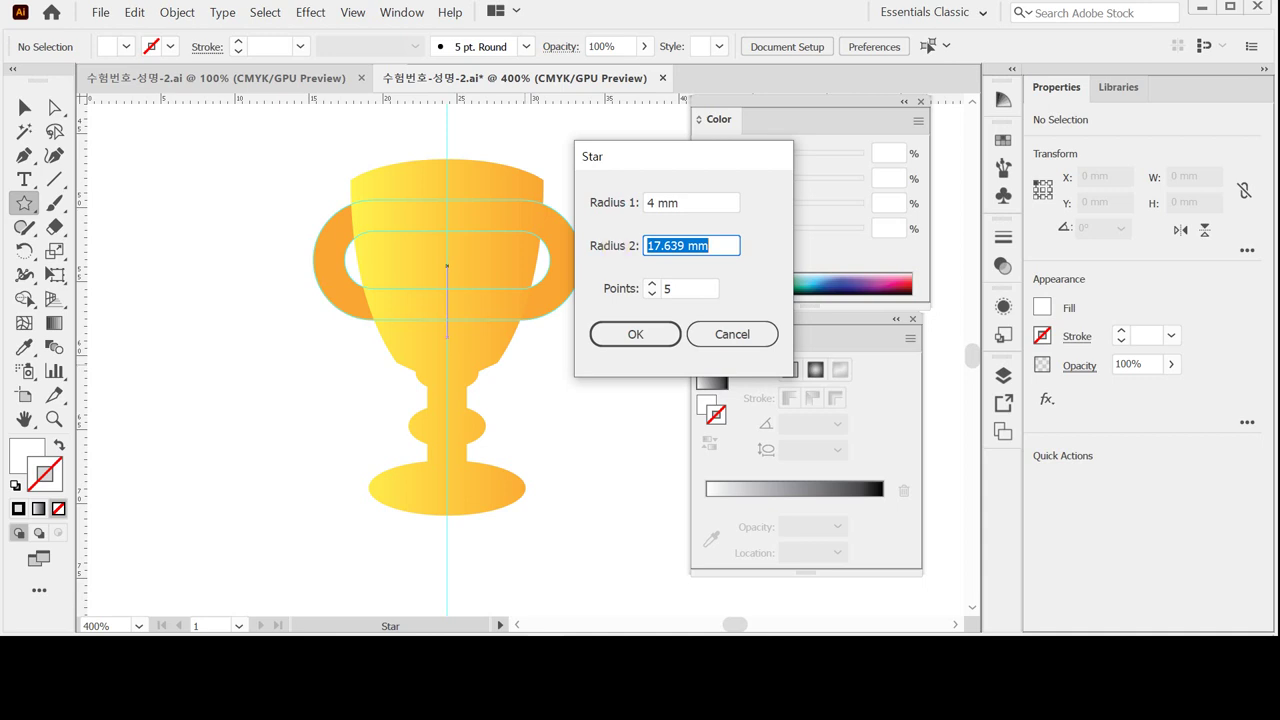
pyautogui.write('2')
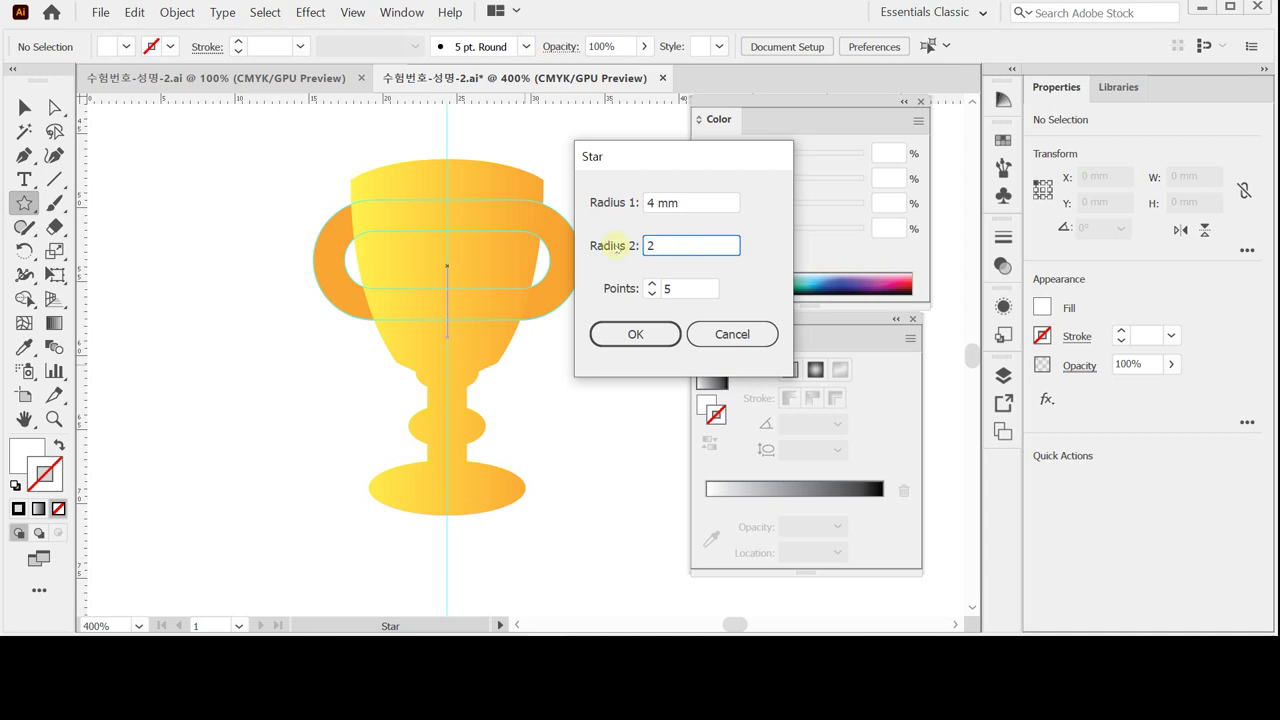
pyautogui.press('Tab')
pyautogui.click(644, 334)
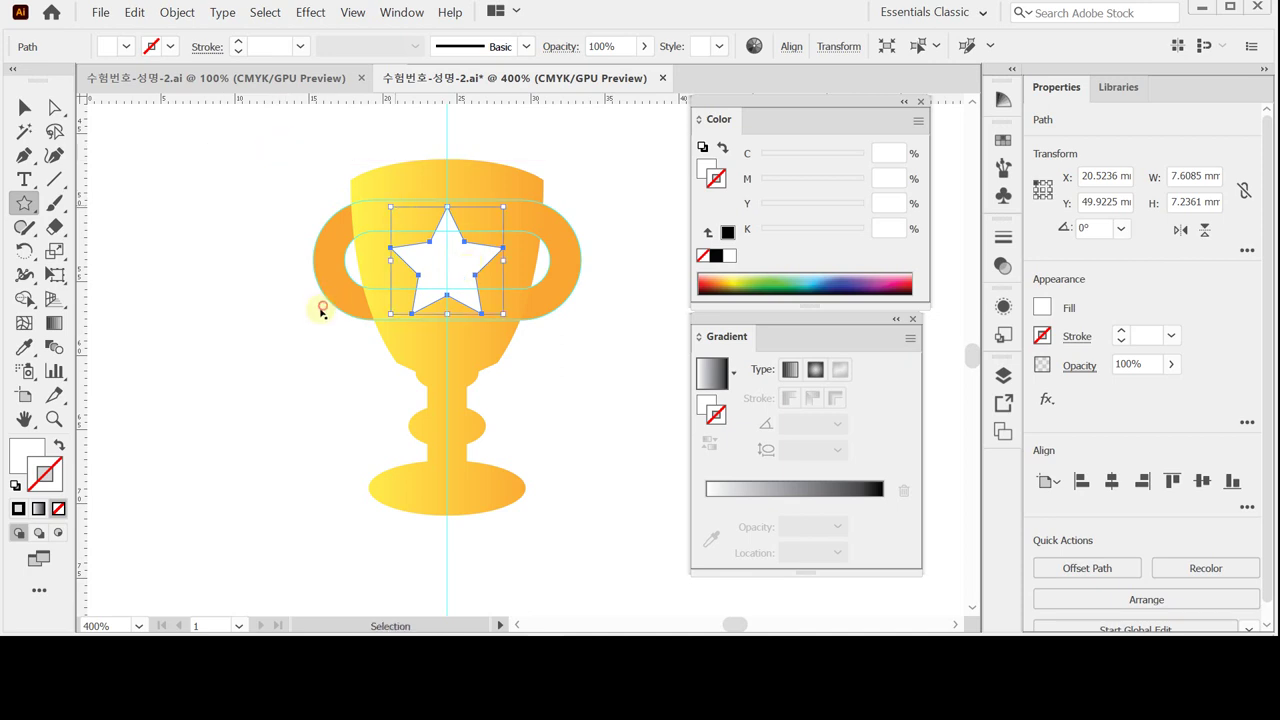
pyautogui.hotkey('ctrl', 'shift', 'a')
pyautogui.hotkey('ctrl', 's')
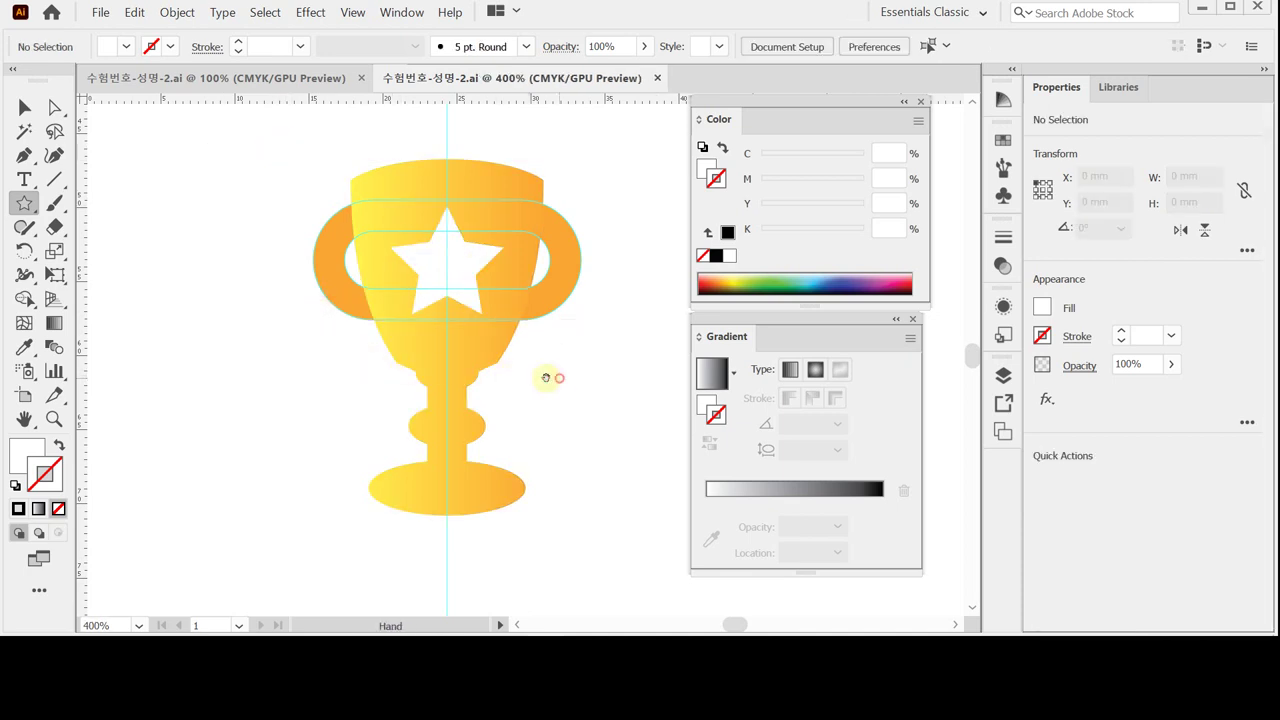
# Draw a 4 × 17 mm rectangle in the empty area to the right of the trophy.
pyautogui.moveTo(560, 371); pyautogui.dragTo(409, 331)
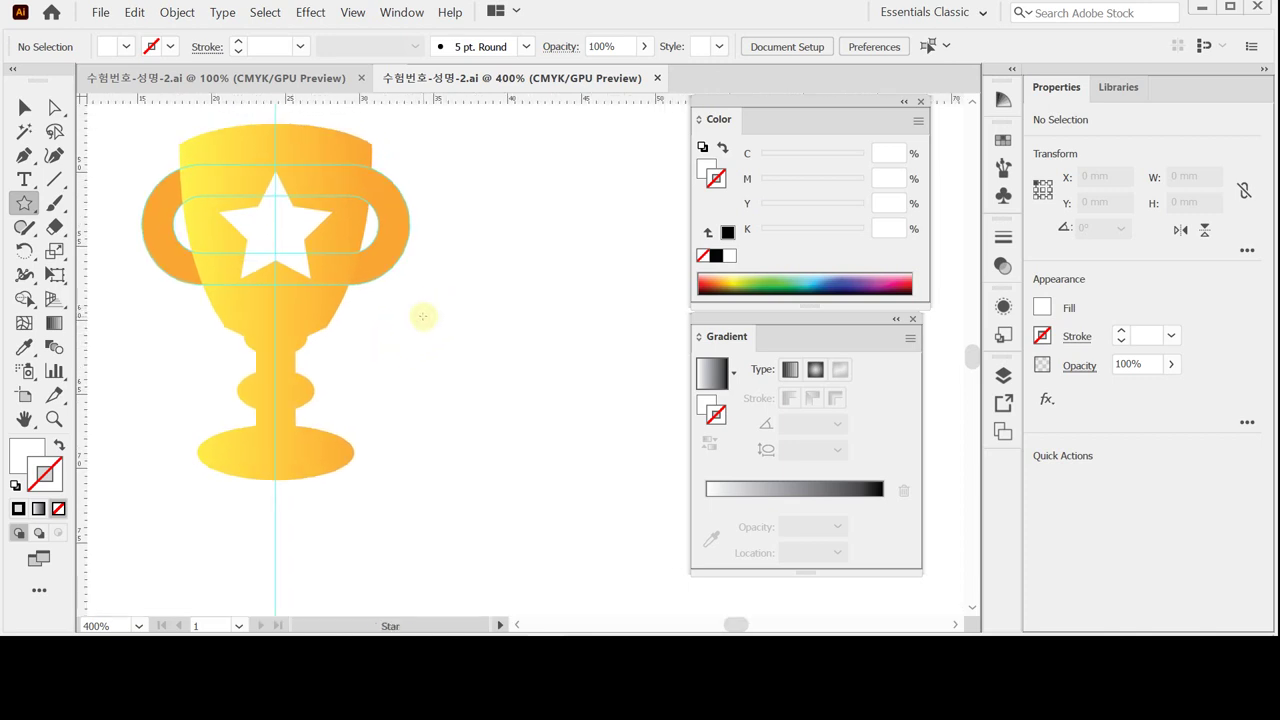
pyautogui.click(22, 202)
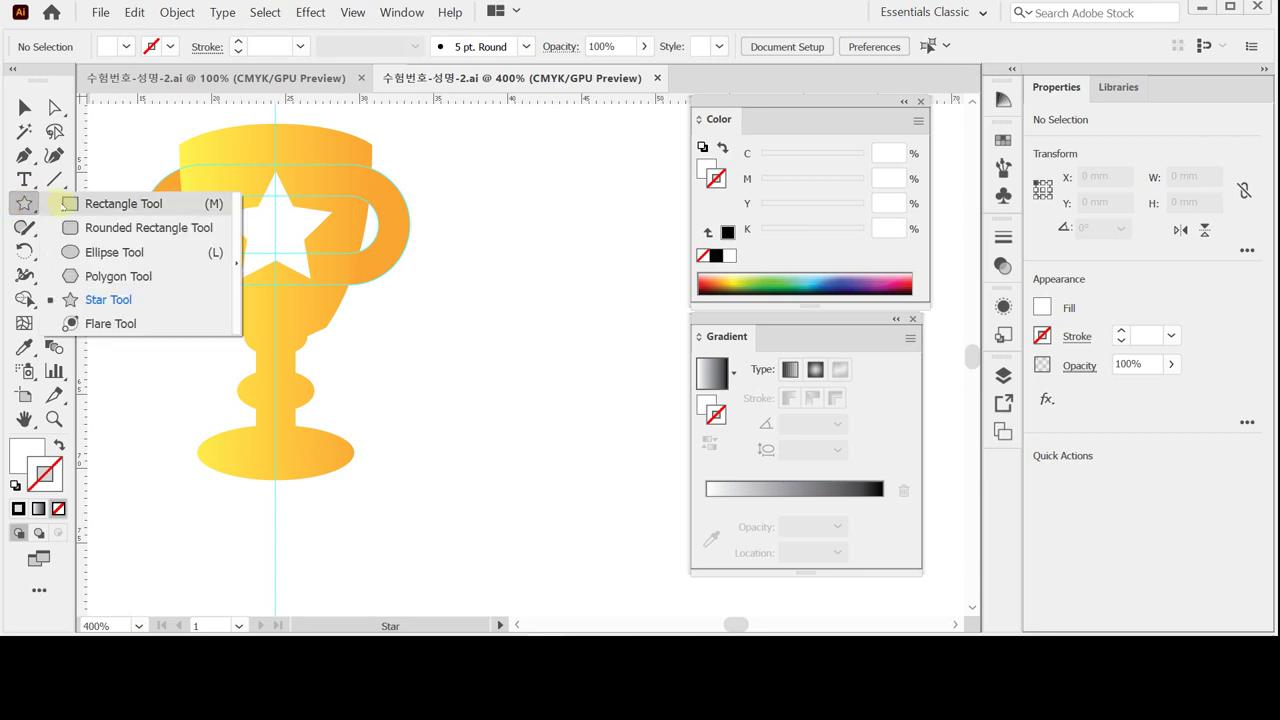
pyautogui.click(65, 204)
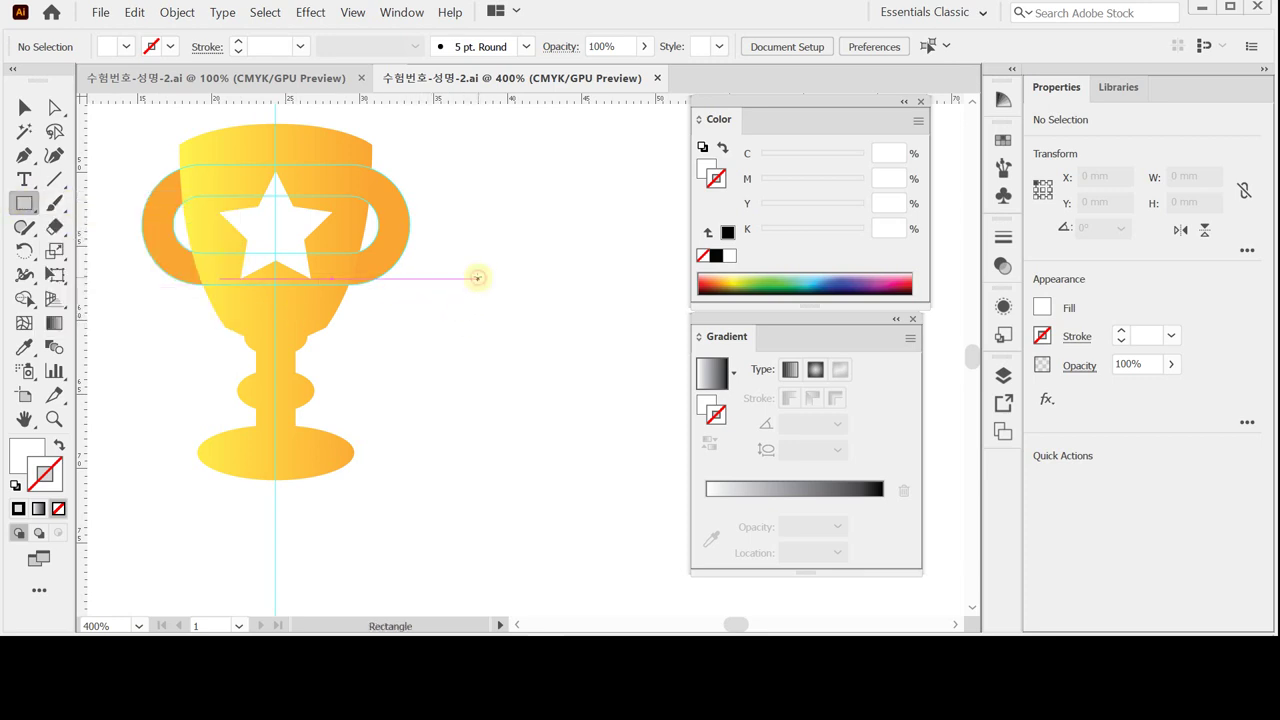
pyautogui.click(477, 277)
pyautogui.write('4')
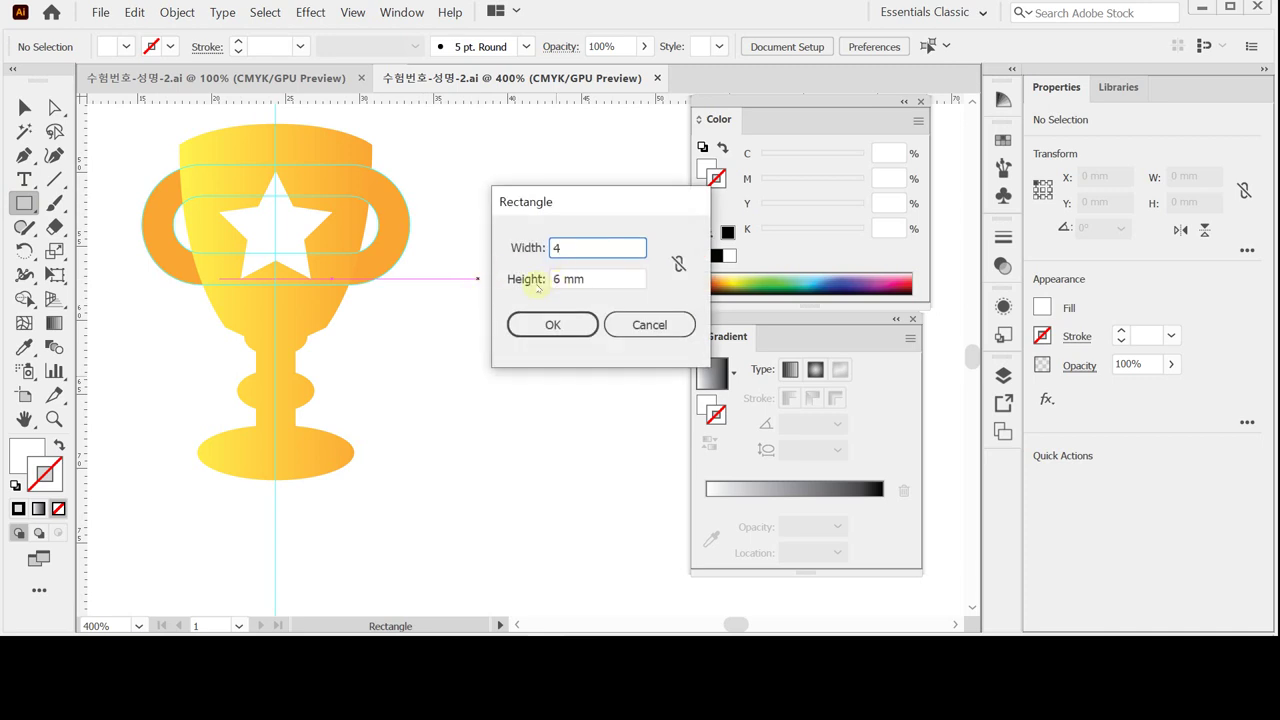
pyautogui.press('Tab')
pyautogui.write('17')
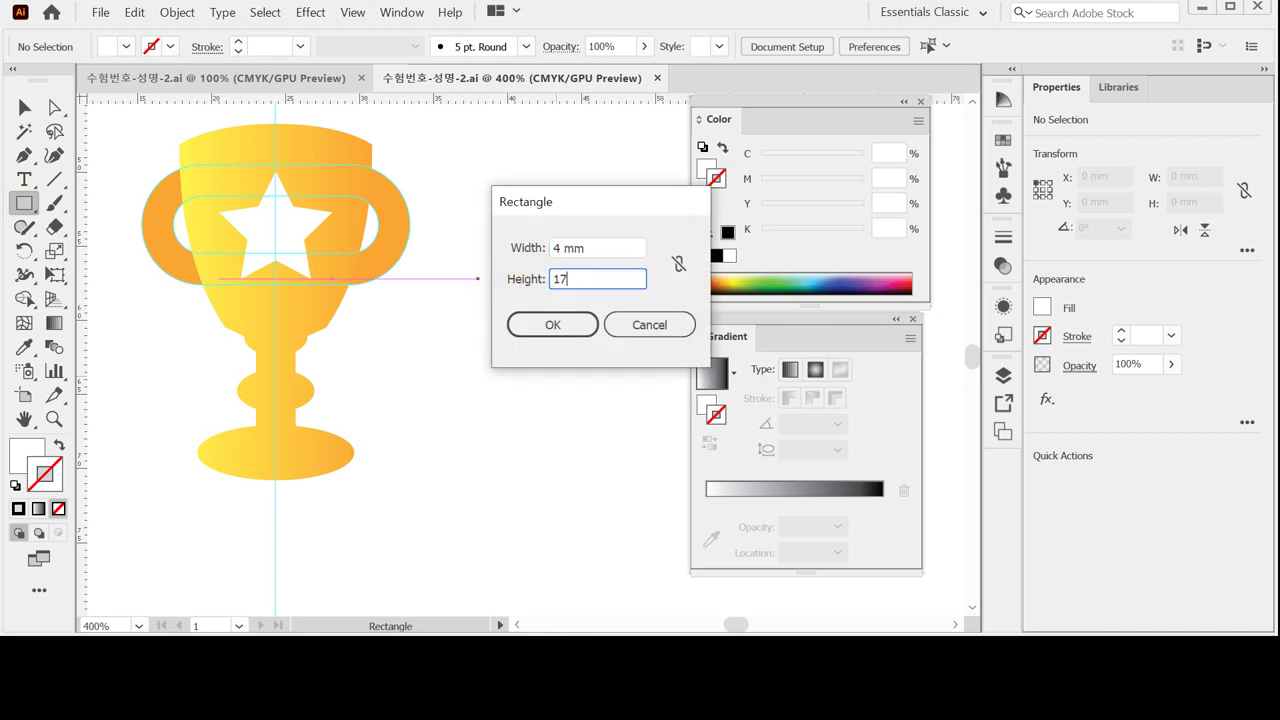
pyautogui.click(543, 327)
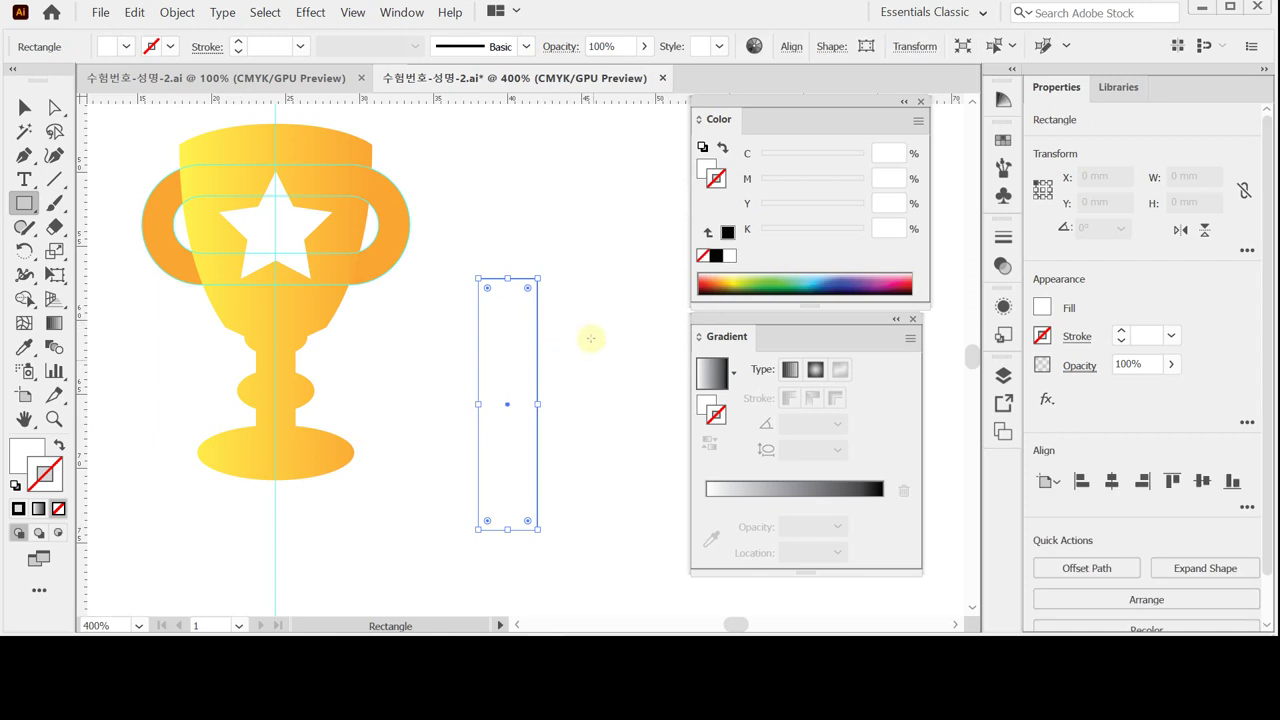
# Fill the rectangle with the red CMYK colour C 10, M 100, Y 90, K 10.
pyautogui.click(705, 168)
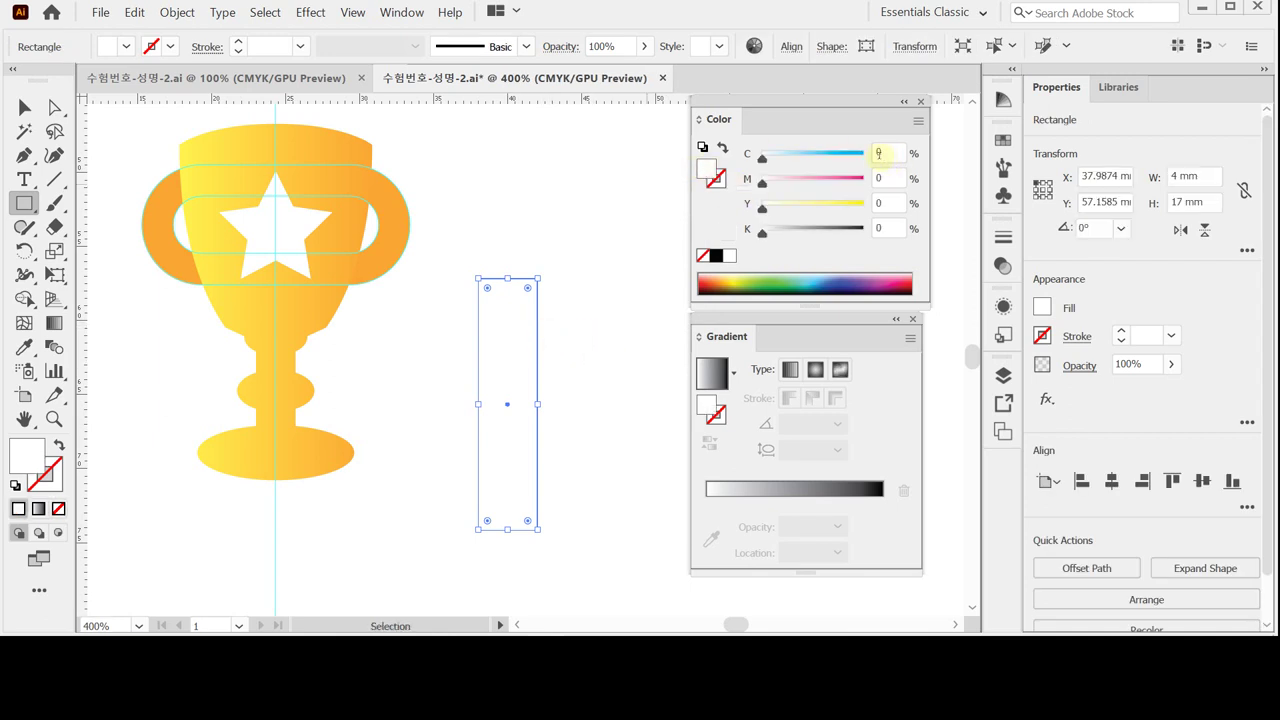
pyautogui.click(877, 153)
pyautogui.write('10')
pyautogui.press('BackSpace')
pyautogui.press('BackSpace')
pyautogui.press('Tab')
pyautogui.write('1')
pyautogui.hotkey('shift', 'Tab')
pyautogui.write('10')
pyautogui.press('Tab')
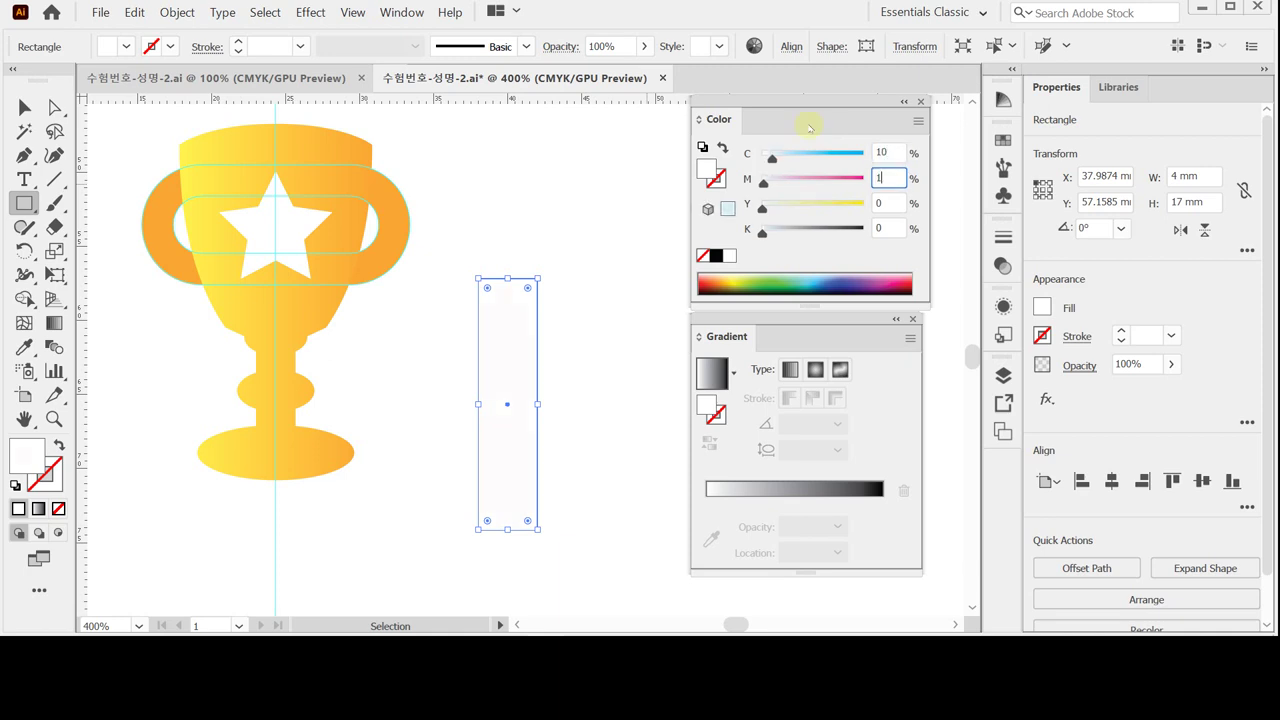
pyautogui.write('100')
pyautogui.press('Tab')
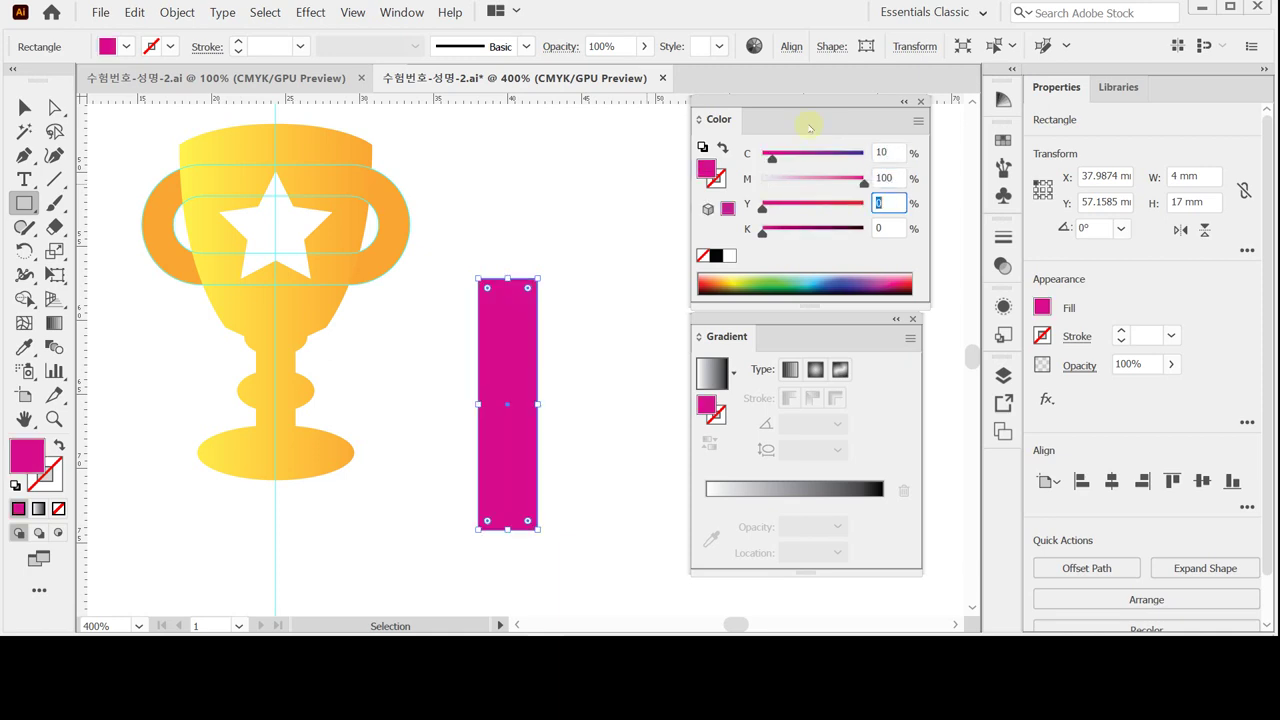
pyautogui.write('90')
pyautogui.press('Tab')
pyautogui.press('Tab')
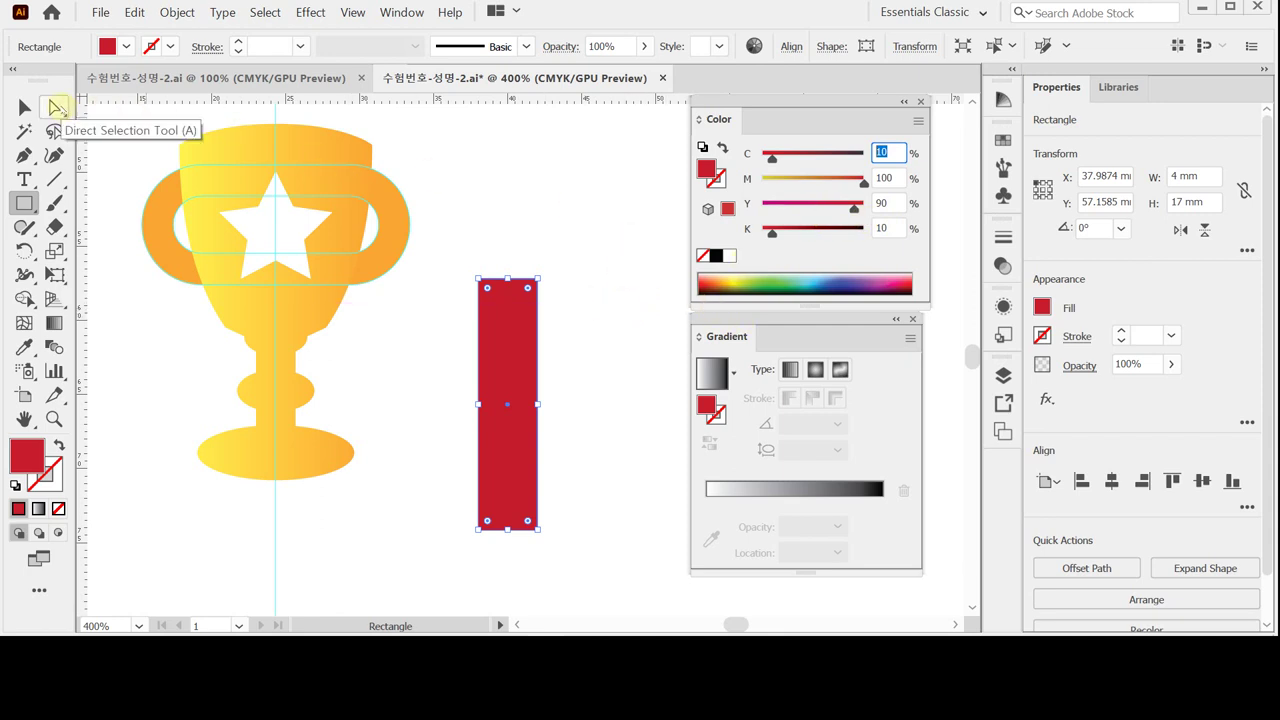
# Add anchor points at the middle of each side of the red rectangle.
pyautogui.click(55, 107)
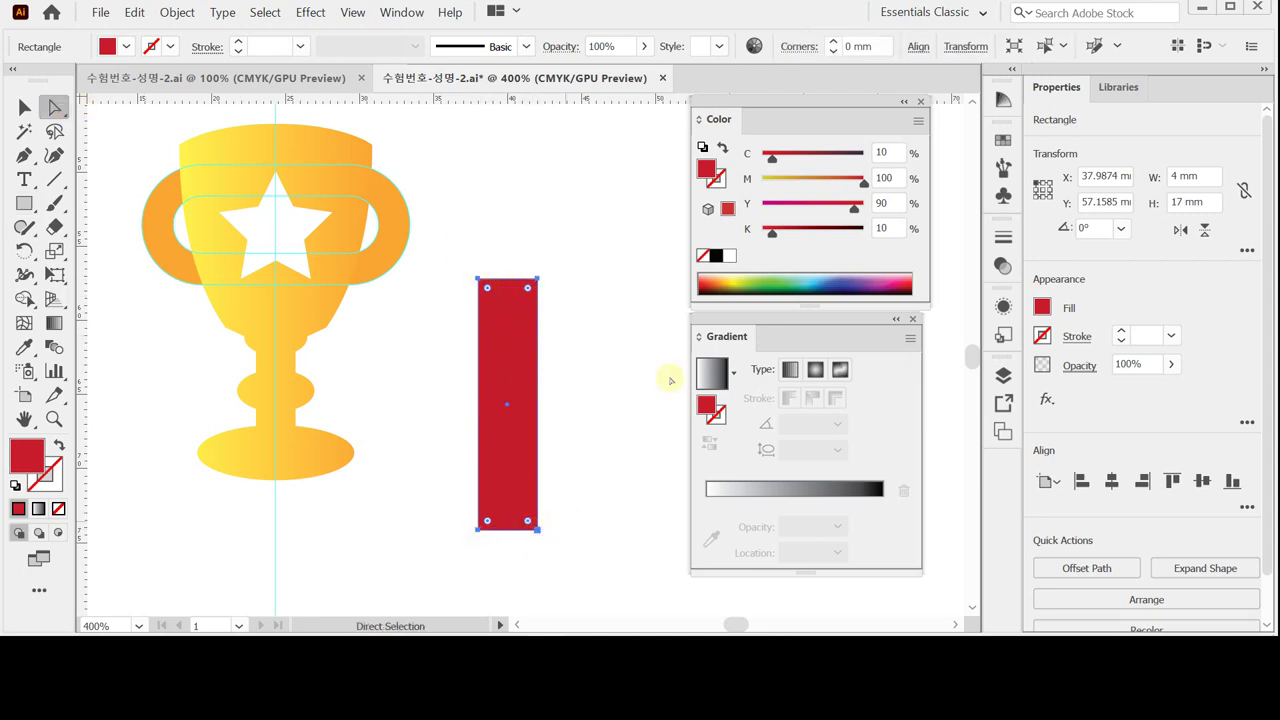
pyautogui.click(175, 12)
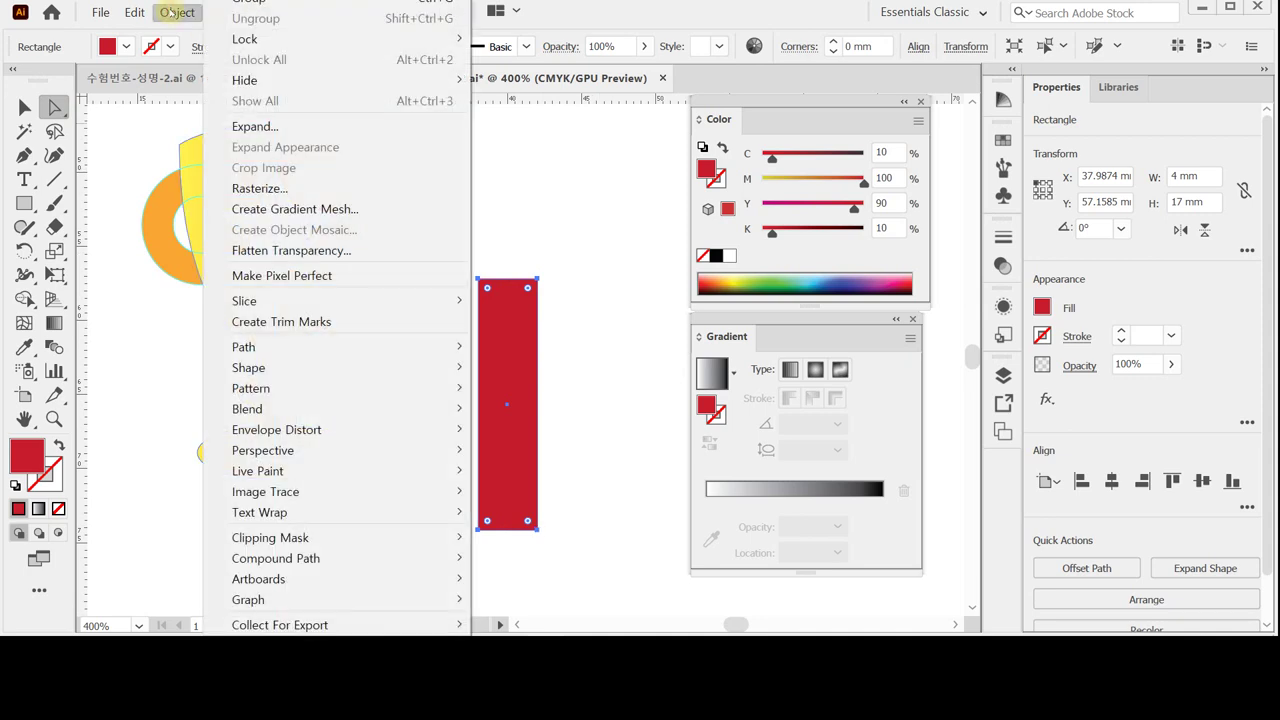
pyautogui.moveTo(322, 352)
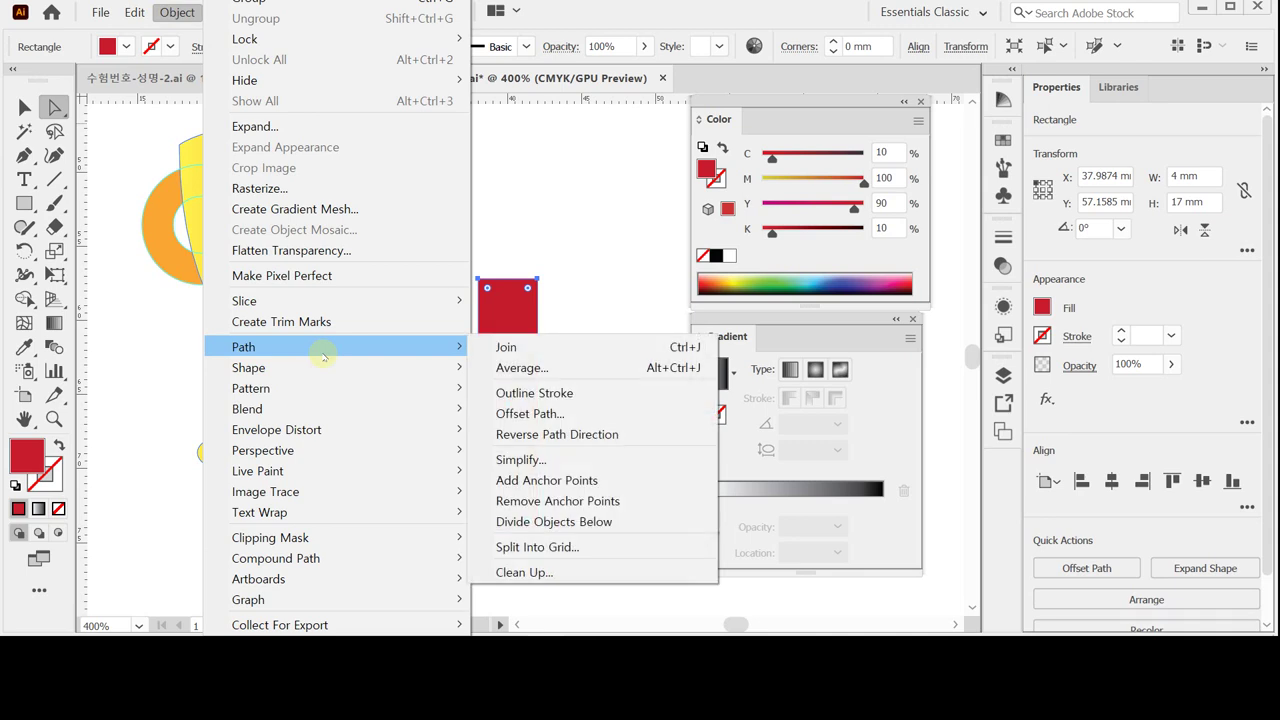
pyautogui.click(612, 481)
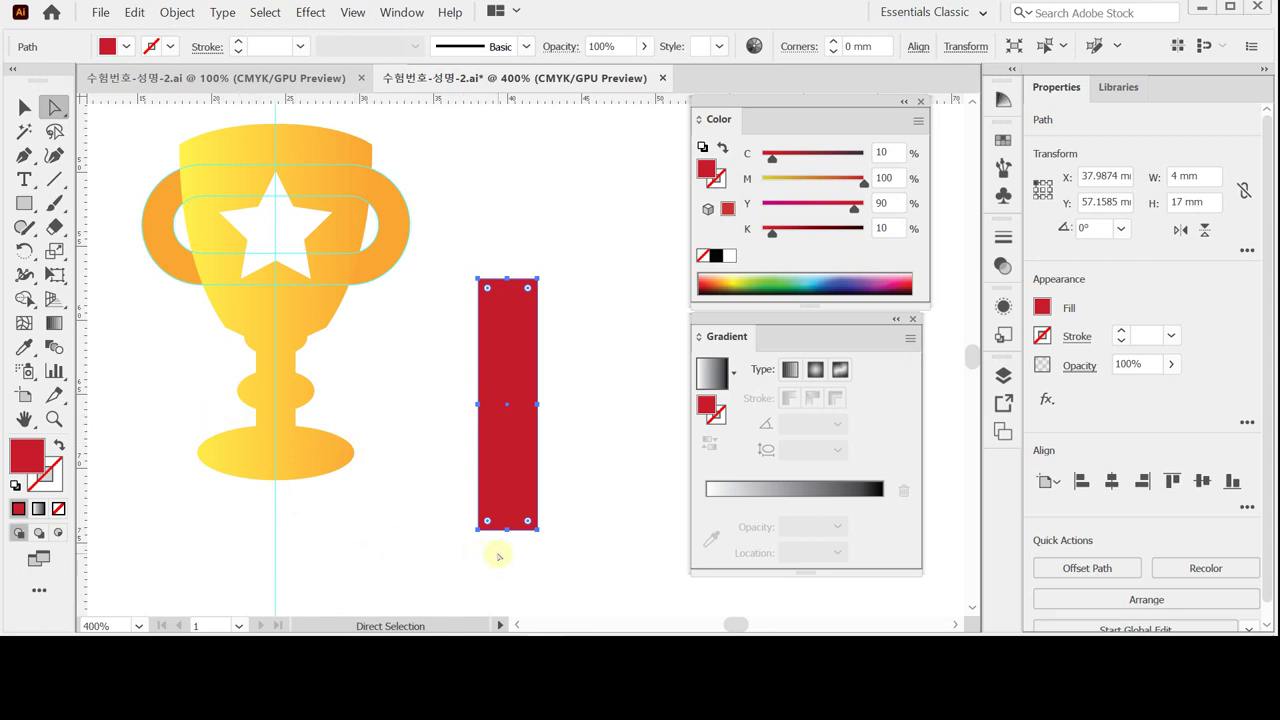
# Raise the middle anchor of the rectangle's bottom edge about 3 mm to form a V-shaped ribbon notch.
pyautogui.moveTo(499, 554); pyautogui.dragTo(521, 514)
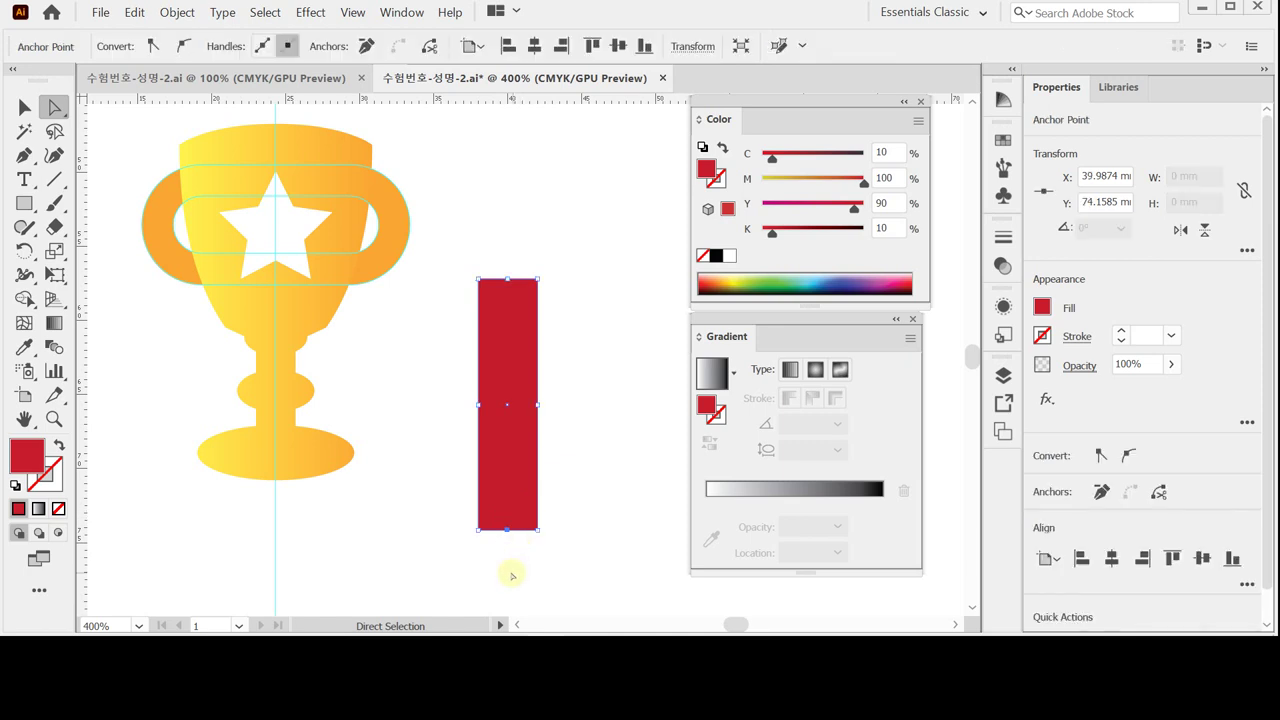
pyautogui.press('Up')
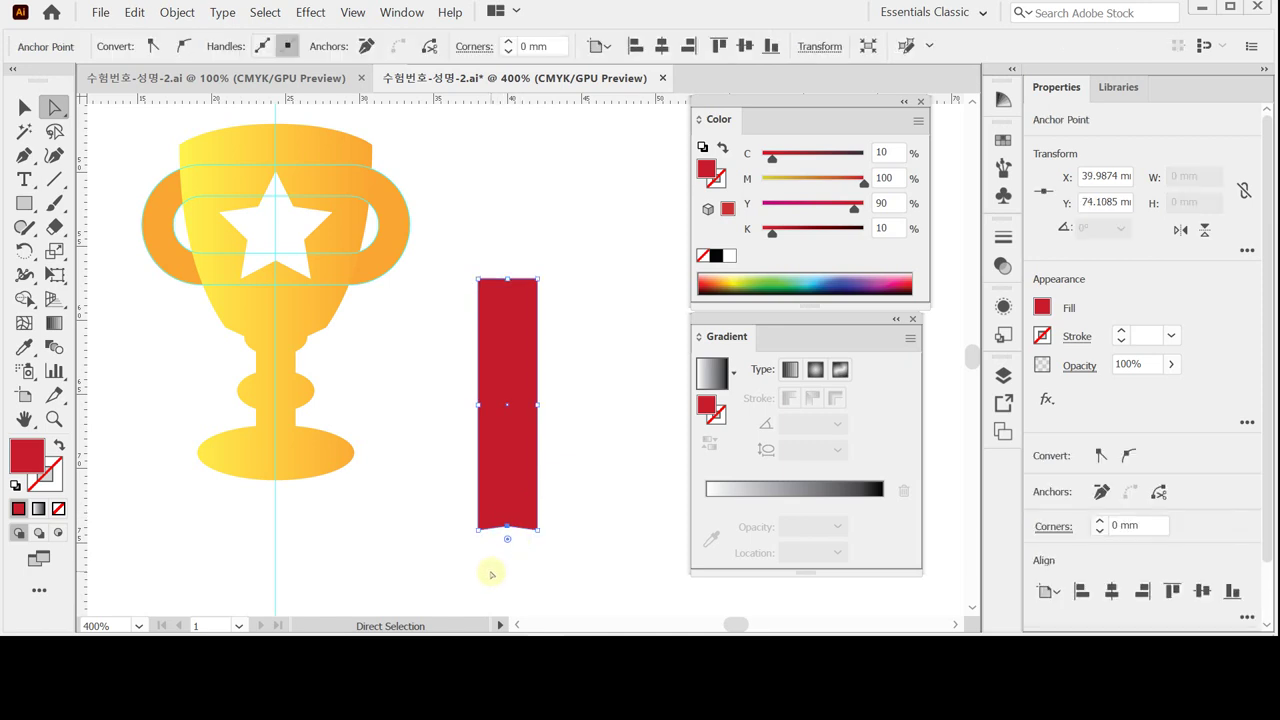
pyautogui.press('Up')
pyautogui.press('Up')
pyautogui.press('Up')
pyautogui.press('Up')
pyautogui.press('Up')
pyautogui.press('Up')
pyautogui.press('Up')
pyautogui.press('Up')
pyautogui.press('Up')
pyautogui.press('Up')
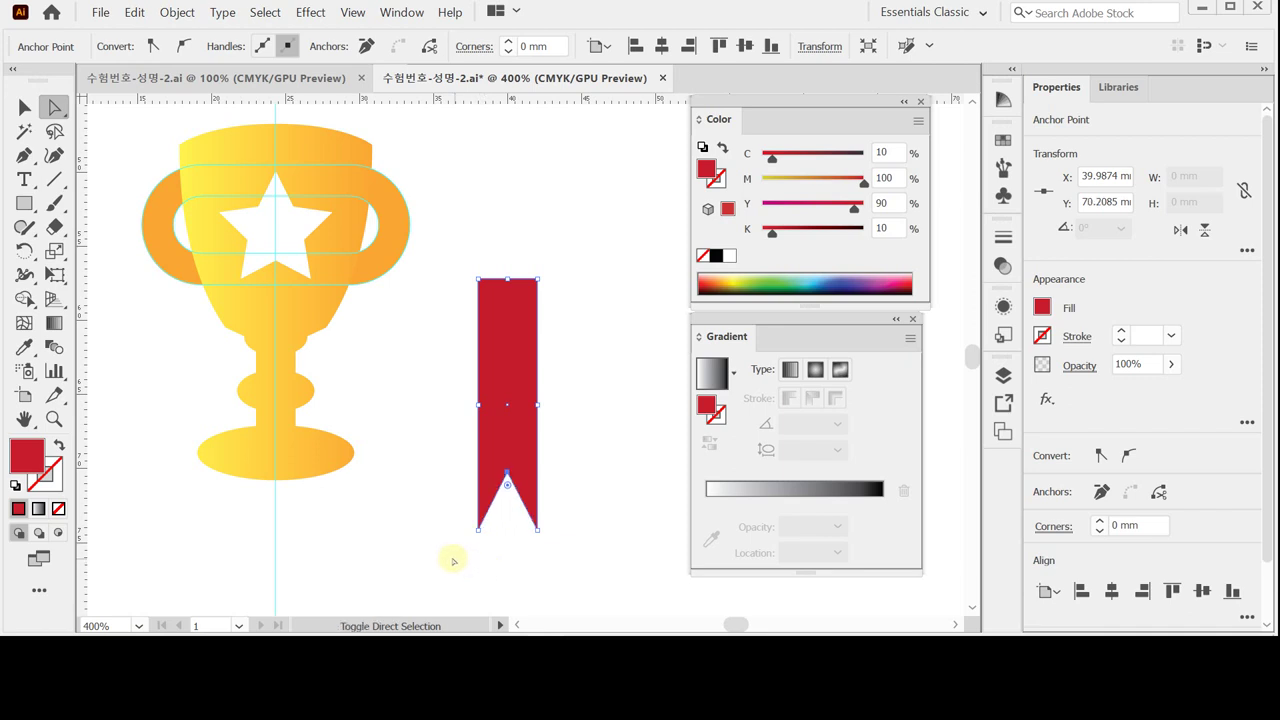
pyautogui.press('Down')
pyautogui.press('Down')
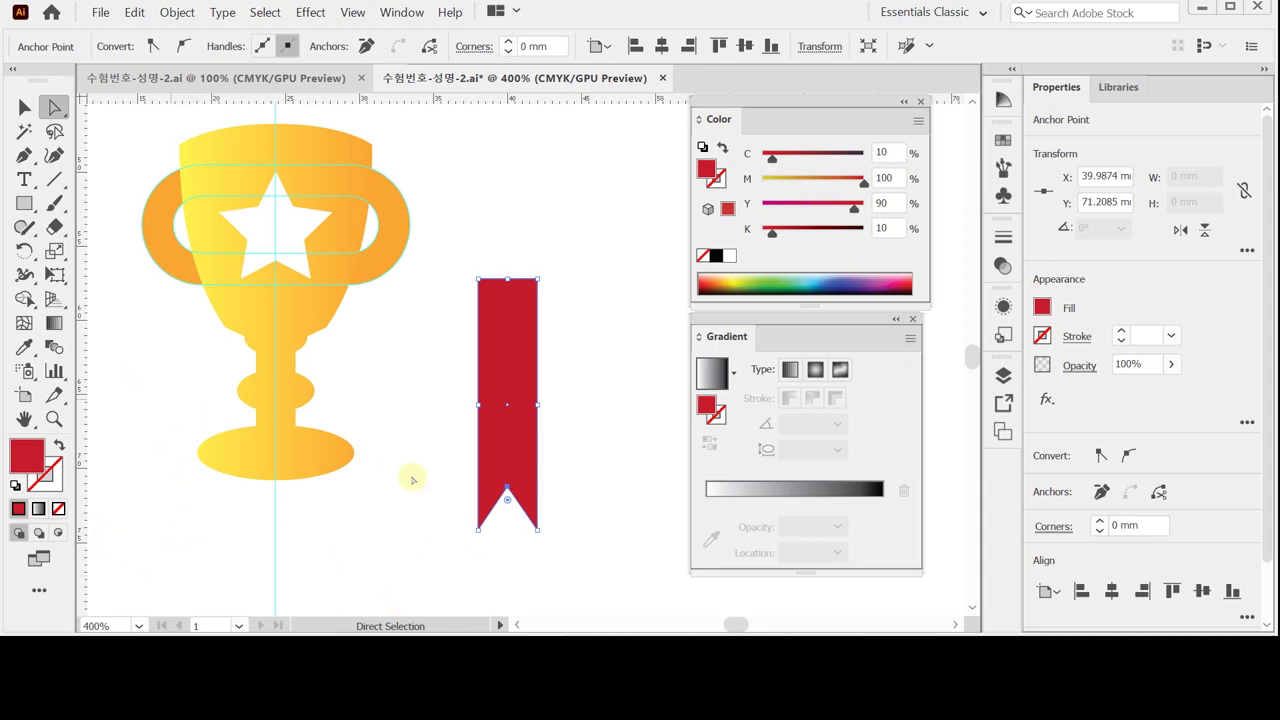
# Move the notched red ribbon horizontally about 4.7 mm away from the trophy.
pyautogui.moveTo(523, 457); pyautogui.dragTo(581, 457)
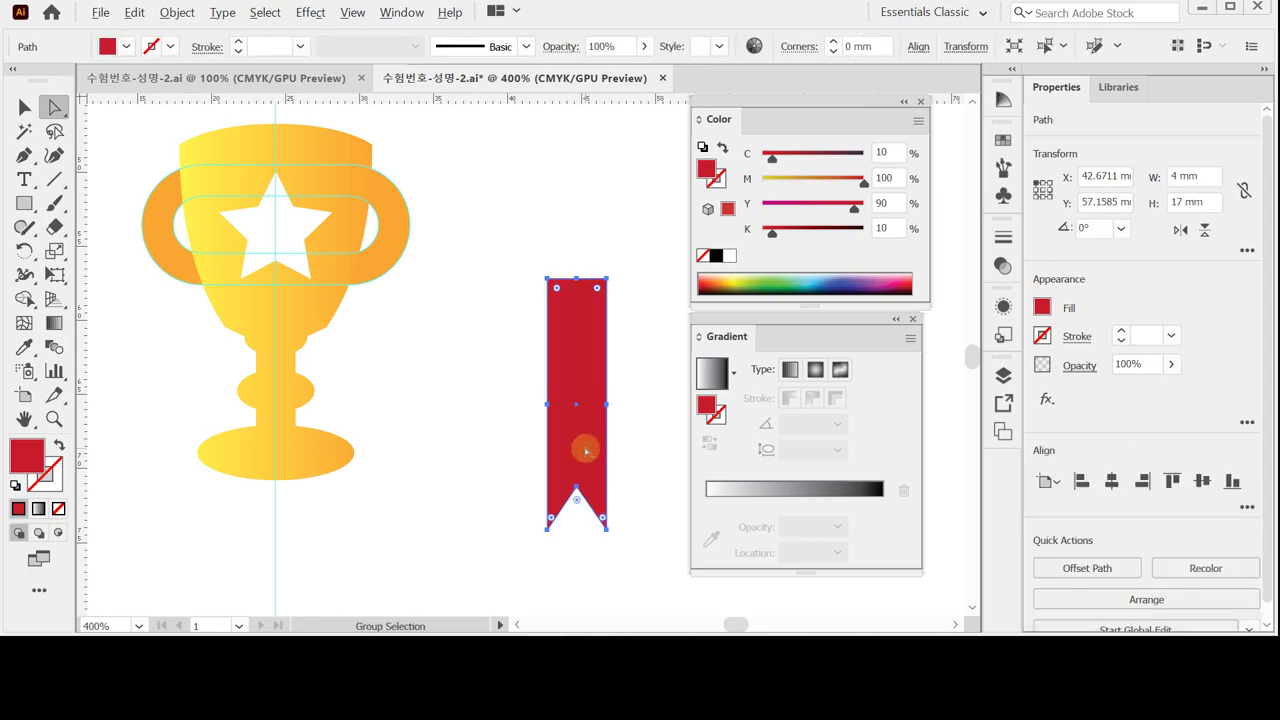
pyautogui.click(569, 438)
pyautogui.click(567, 441)
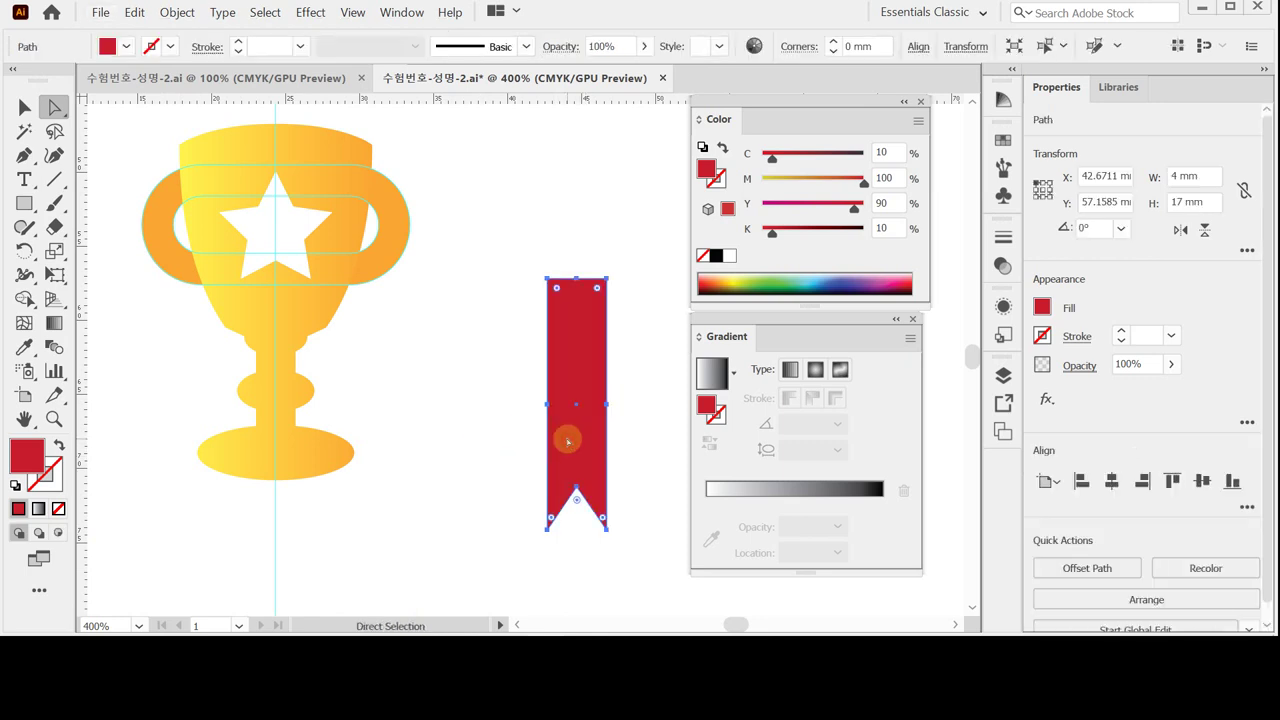
# Duplicate the red ribbon about 5.7 mm toward the trophy, keeping the copy level with the original.
pyautogui.click(500, 409)
pyautogui.click(577, 423)
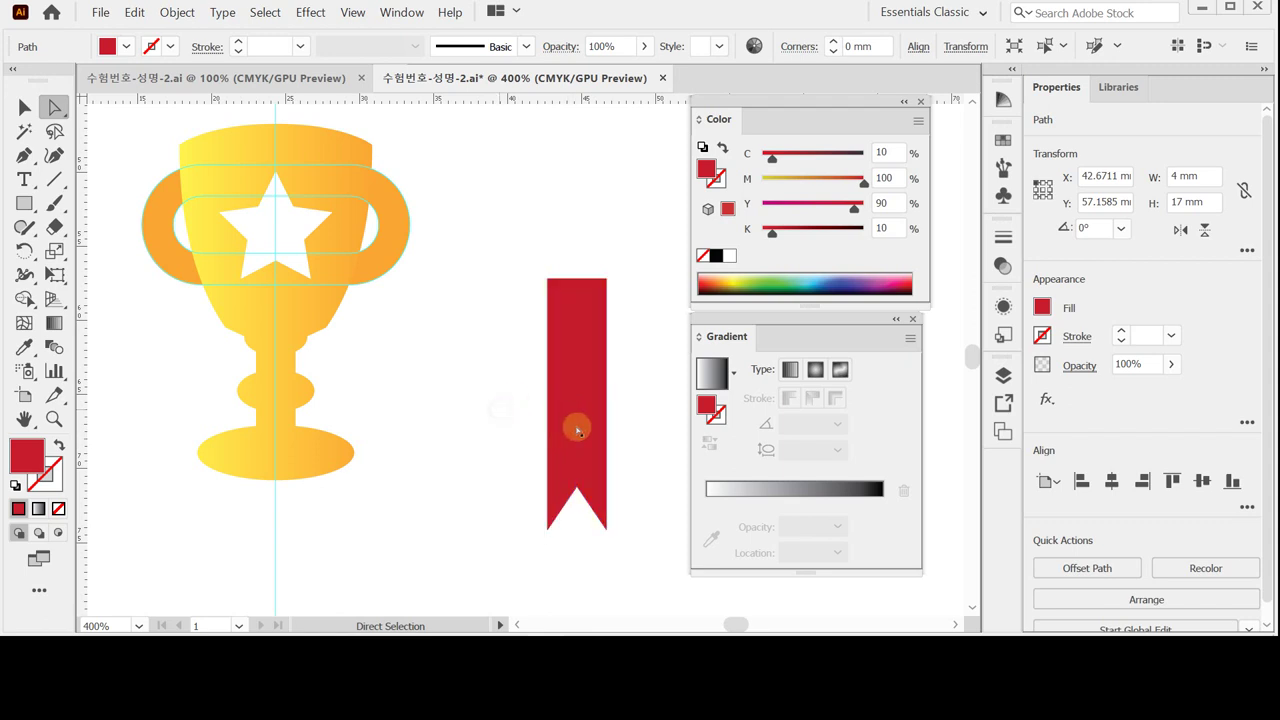
pyautogui.click(588, 330)
pyautogui.click(573, 420)
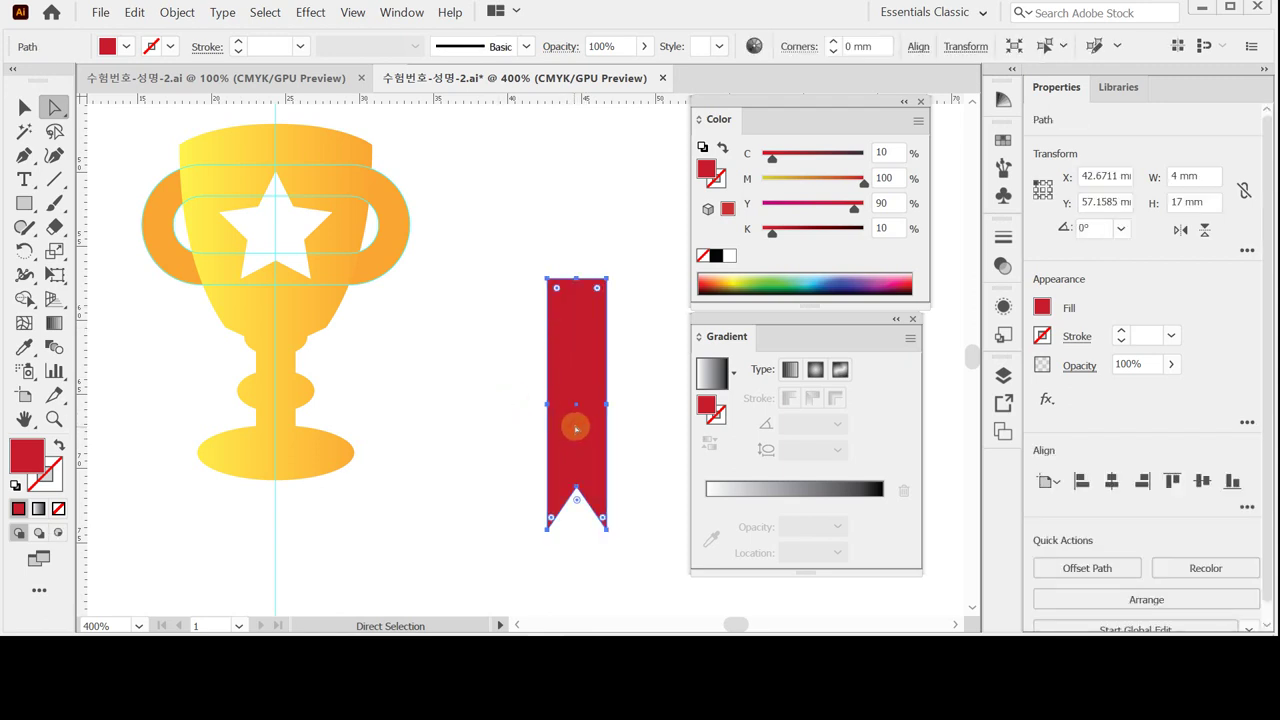
pyautogui.press('alt')
pyautogui.moveTo(579, 433); pyautogui.dragTo(494, 427)
pyautogui.press('shift')
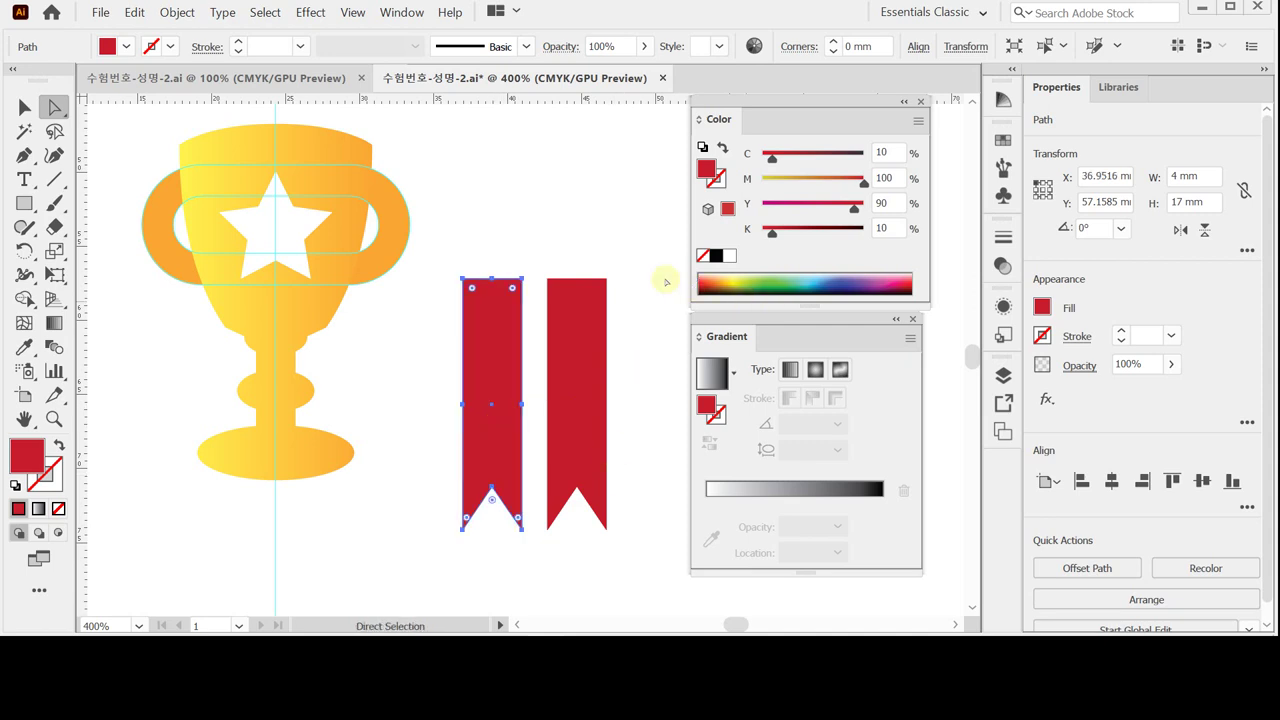
# Fill the copied ribbon with C 80, M 0, Y 0, K 0, save the document and clear the selection.
pyautogui.click(729, 255)
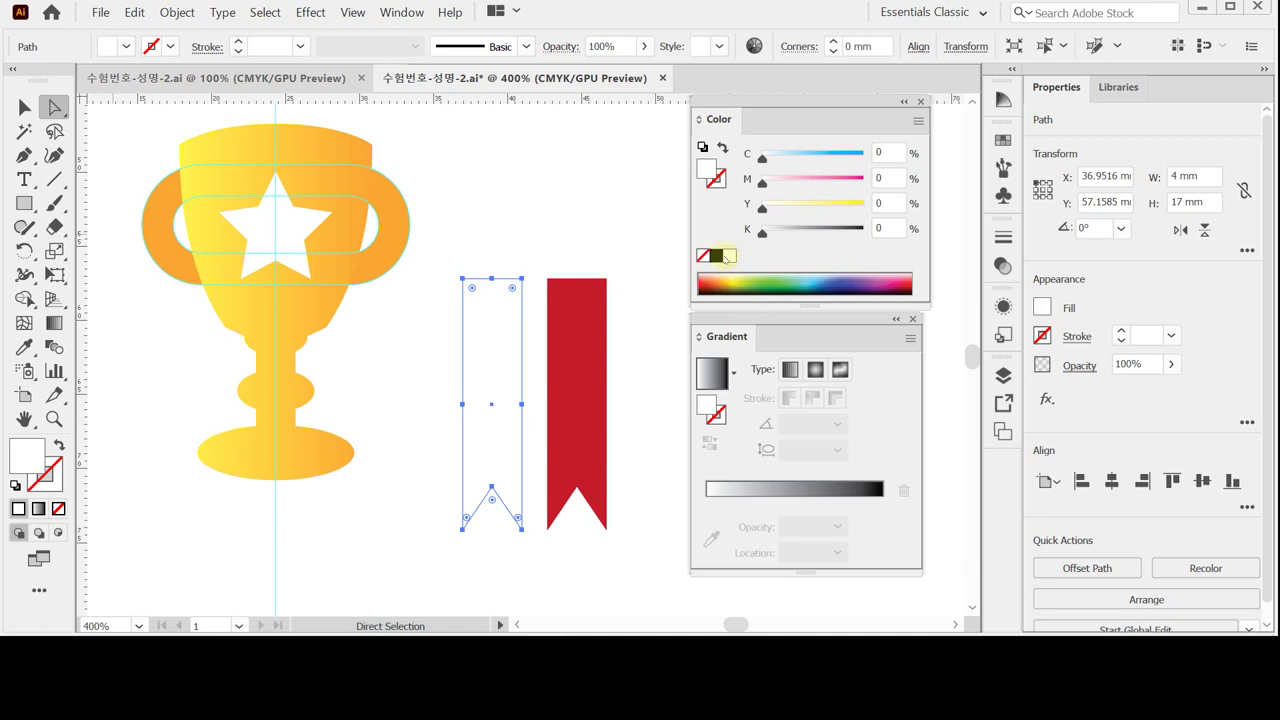
pyautogui.click(877, 155)
pyautogui.write('80')
pyautogui.press('Return')
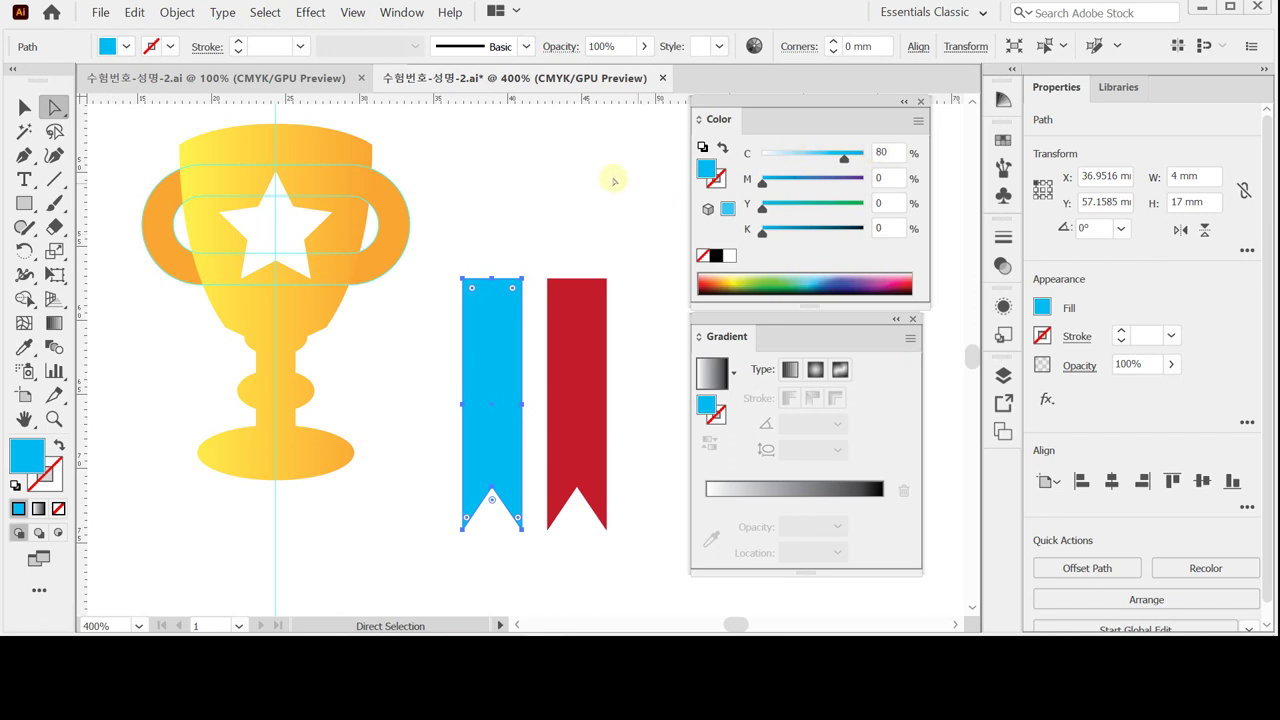
pyautogui.press('ctrl')
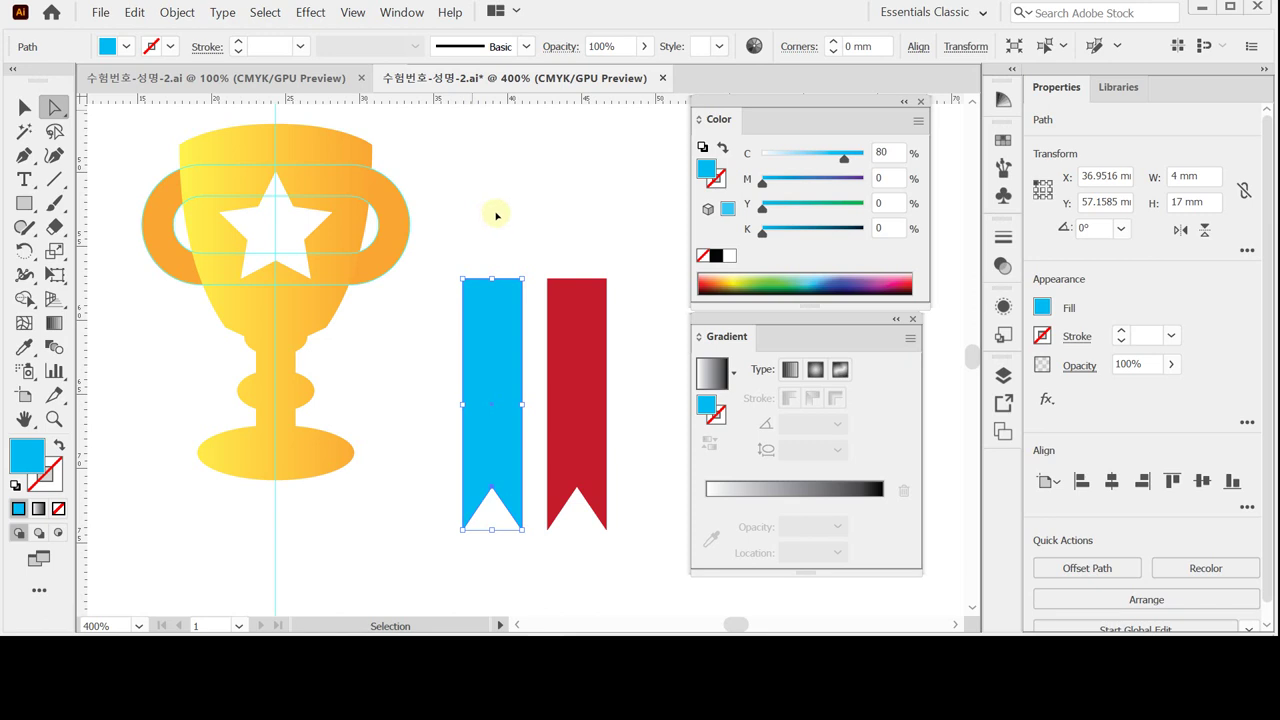
pyautogui.hotkey('ctrl', 's')
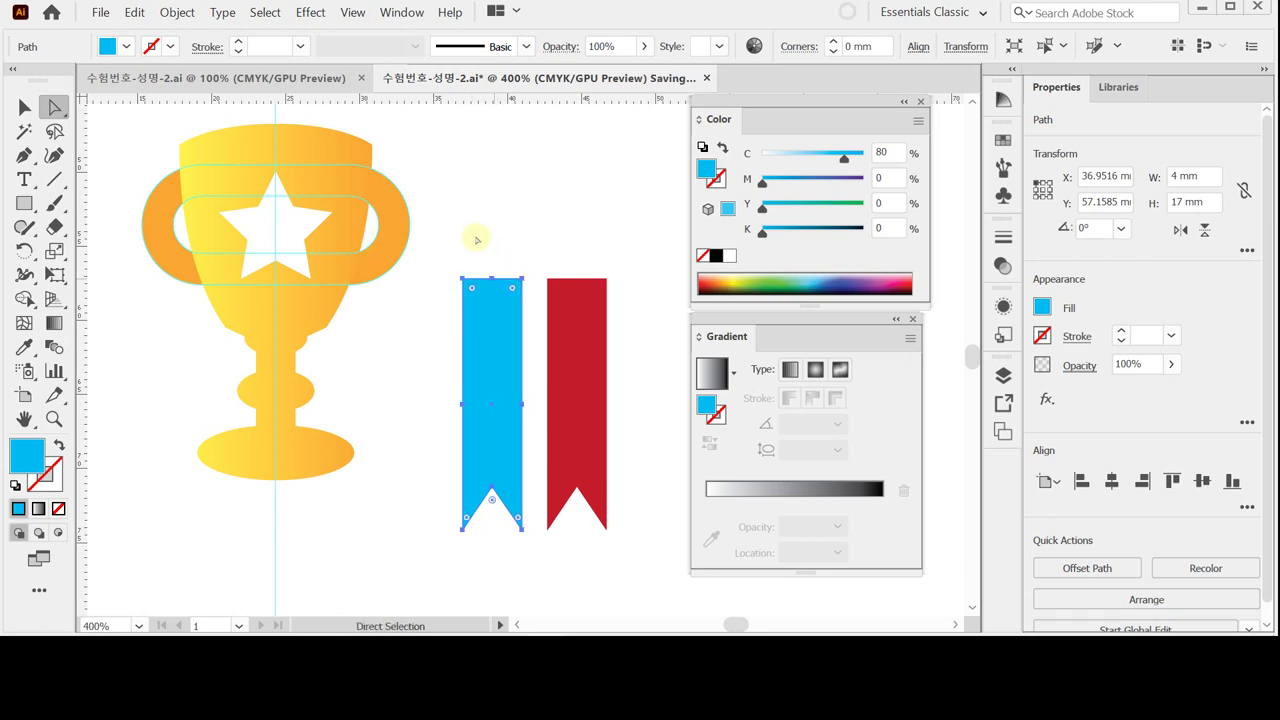
pyautogui.click(480, 231)
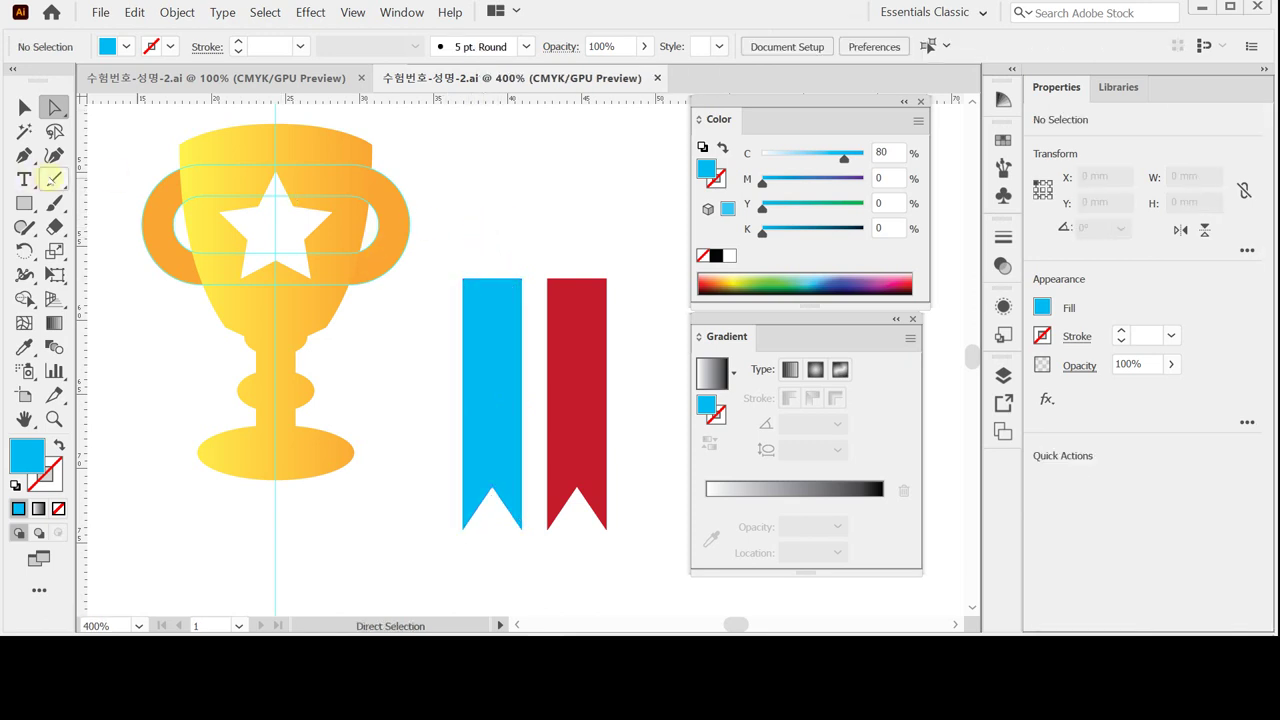
# Draw a vertical line about 20.4 mm long through the blue ribbon, with no fill and a 1 pt black stroke.
pyautogui.click(52, 179)
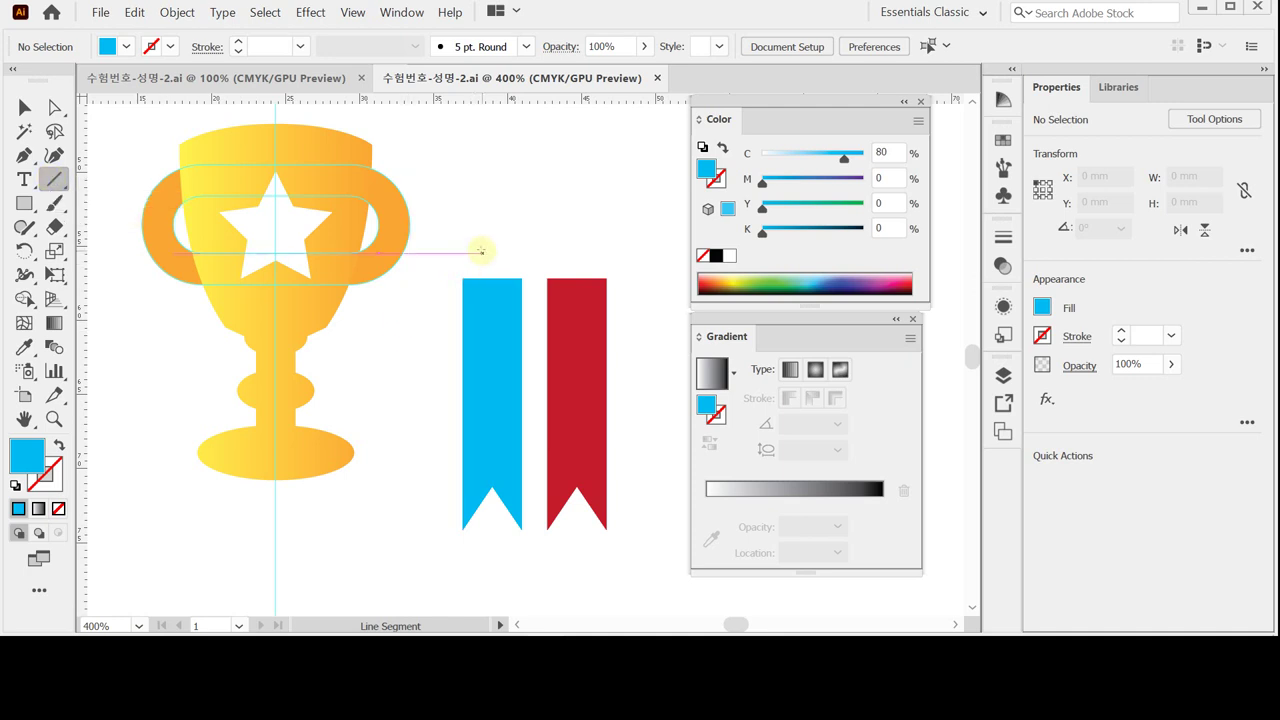
pyautogui.moveTo(481, 250); pyautogui.dragTo(471, 551)
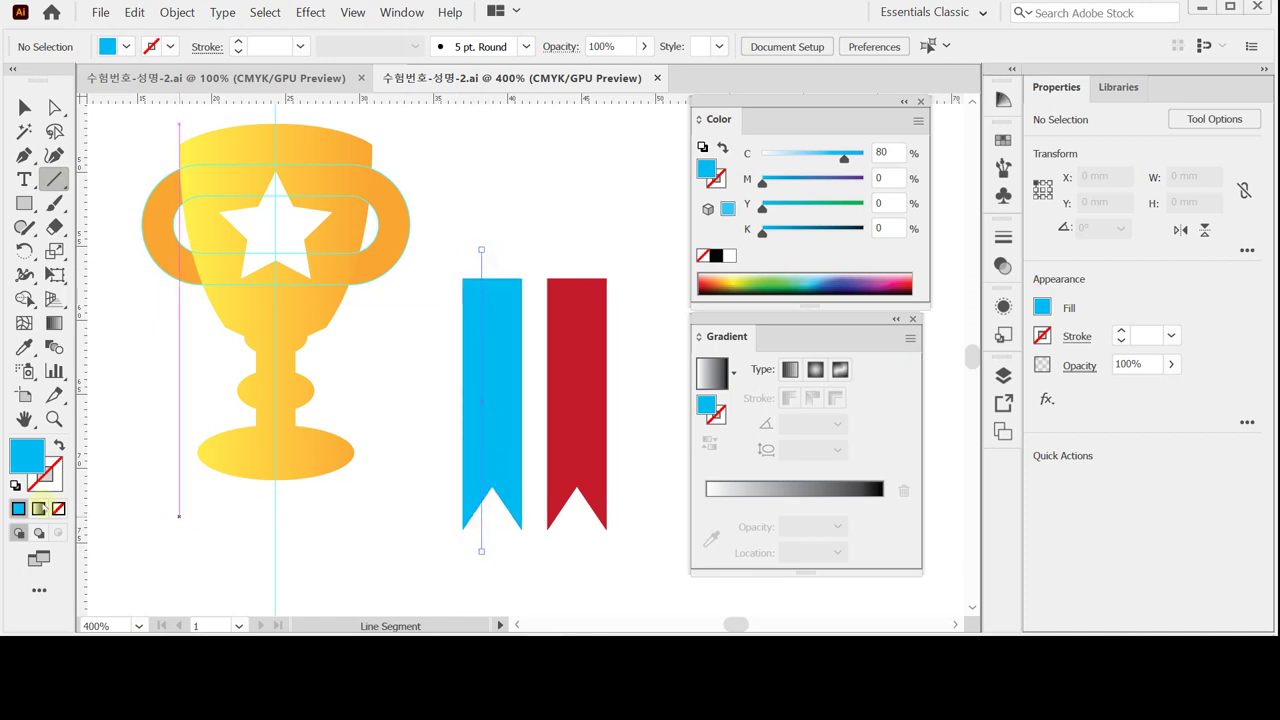
pyautogui.click(15, 486)
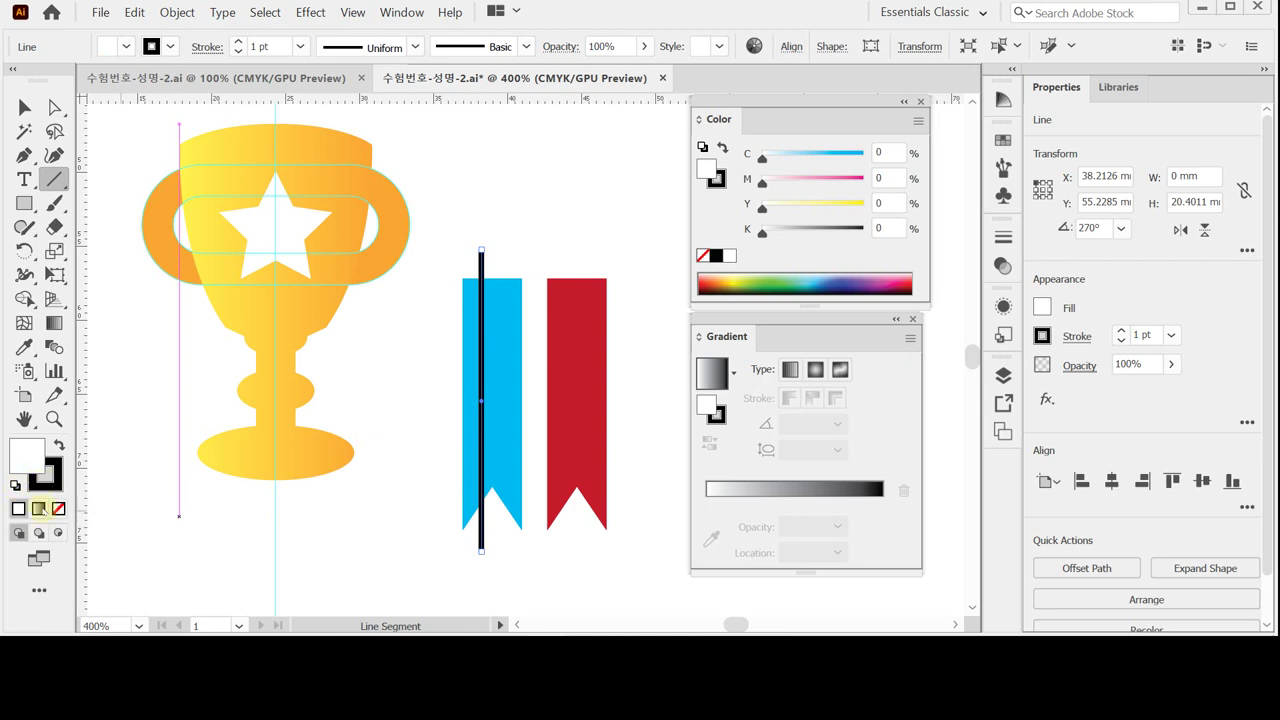
pyautogui.click(48, 489)
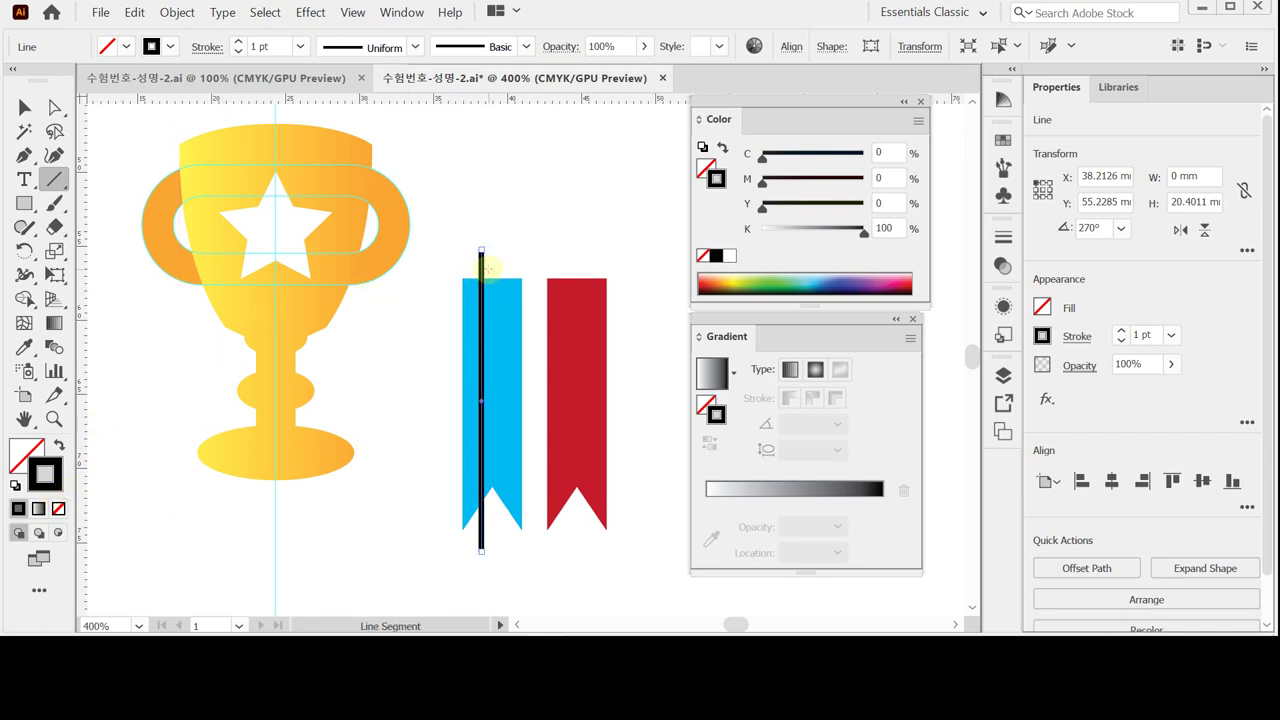
pyautogui.press('v')
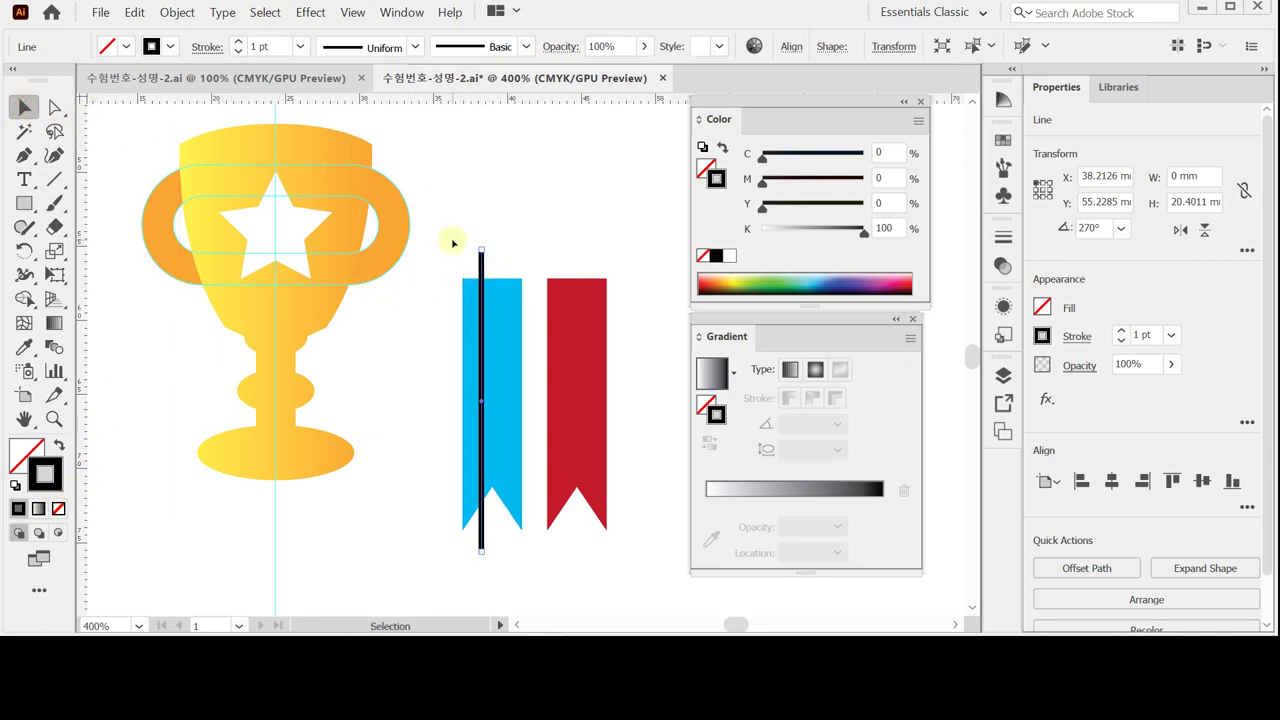
pyautogui.click(478, 258)
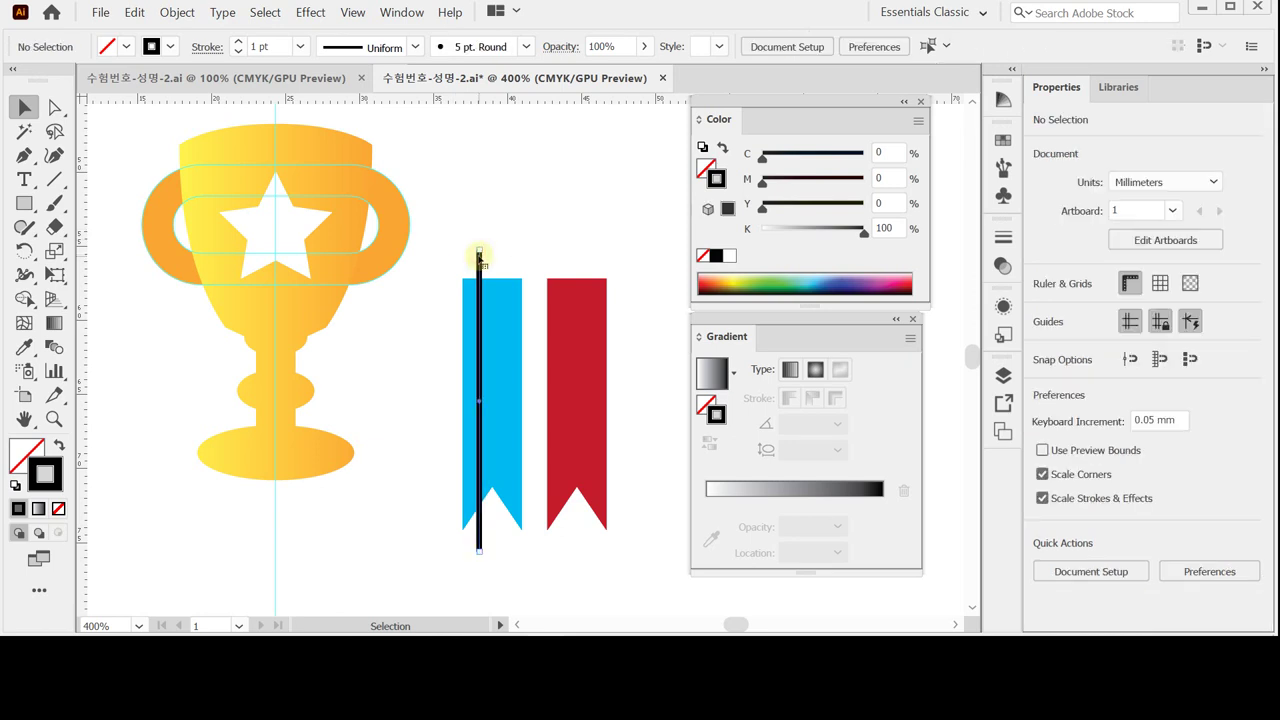
pyautogui.moveTo(491, 251); pyautogui.dragTo(500, 258)
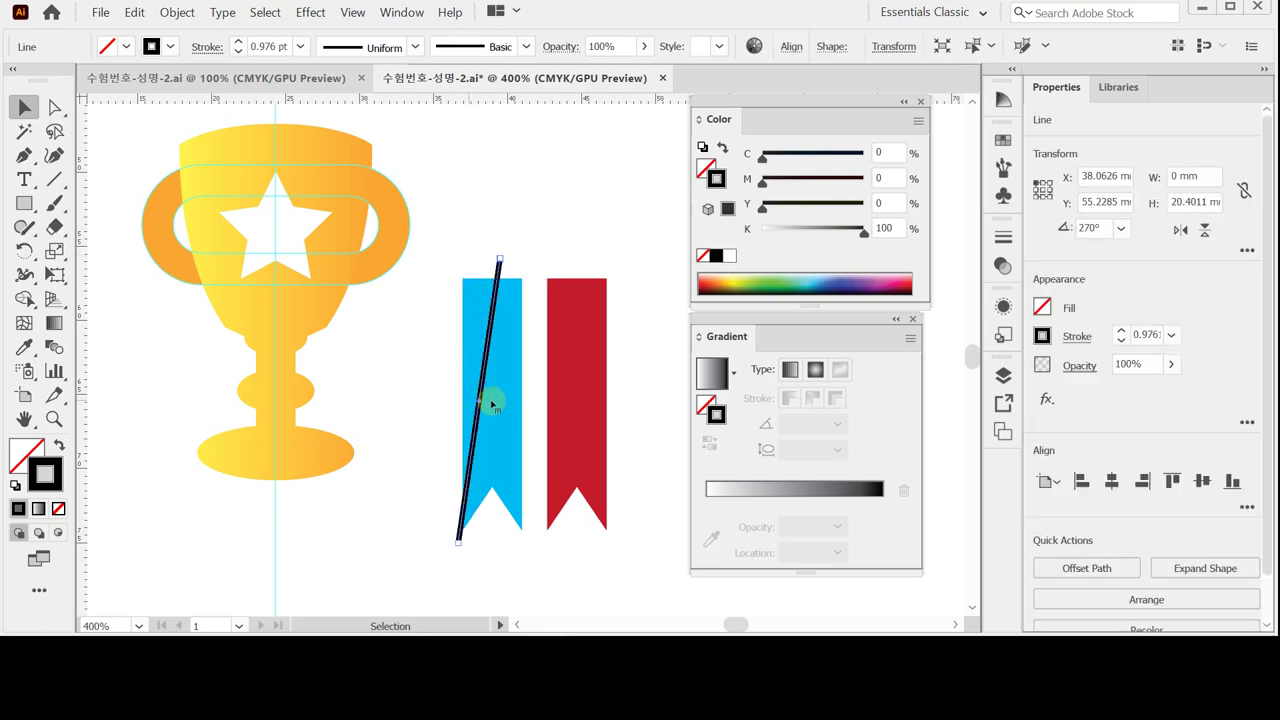
pyautogui.hotkey('ctrl', 'z')
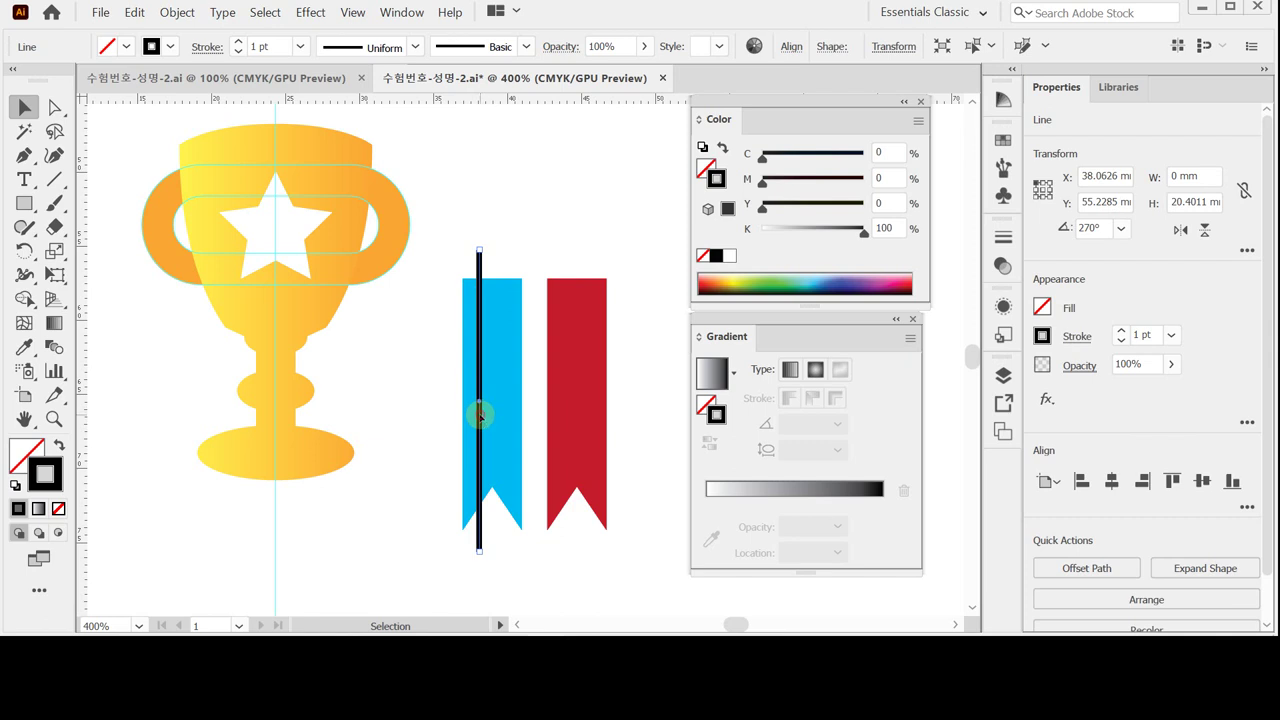
# Duplicate the vertical line toward the red ribbon and nudge the lines about 1.3 mm apart, centred on the blue ribbon.
pyautogui.moveTo(480, 414); pyautogui.dragTo(503, 417)
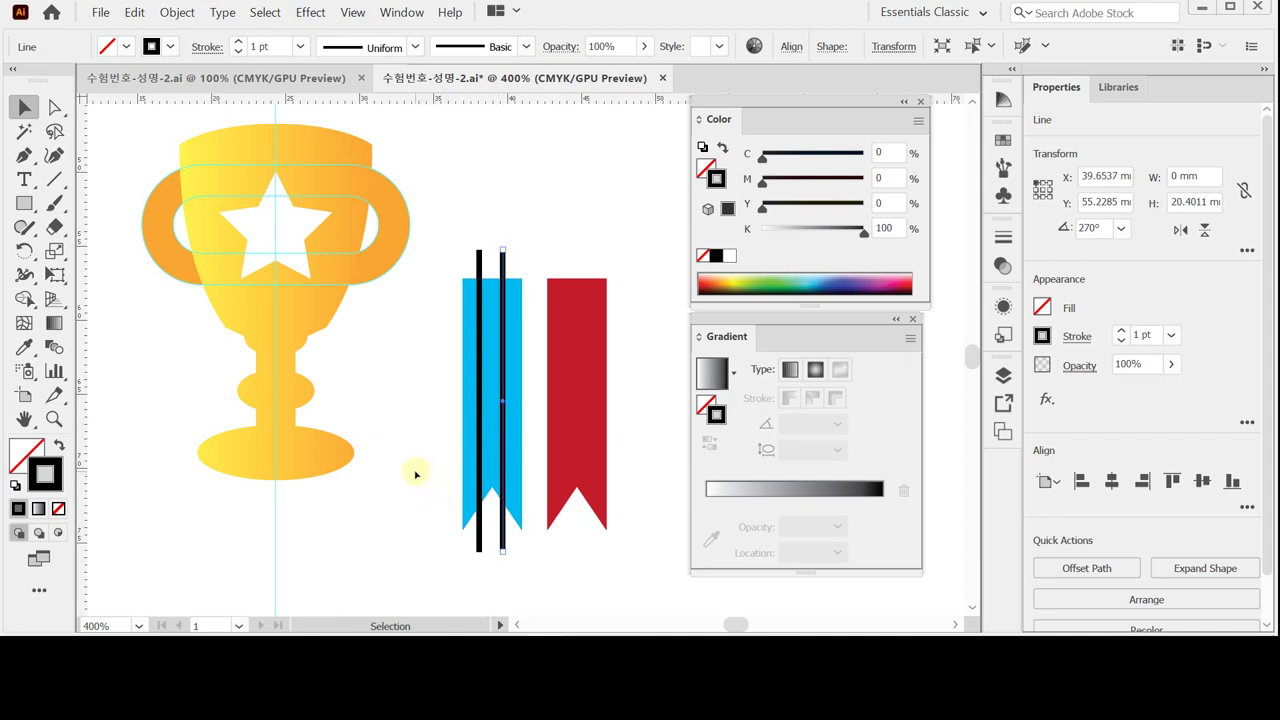
pyautogui.click(480, 521)
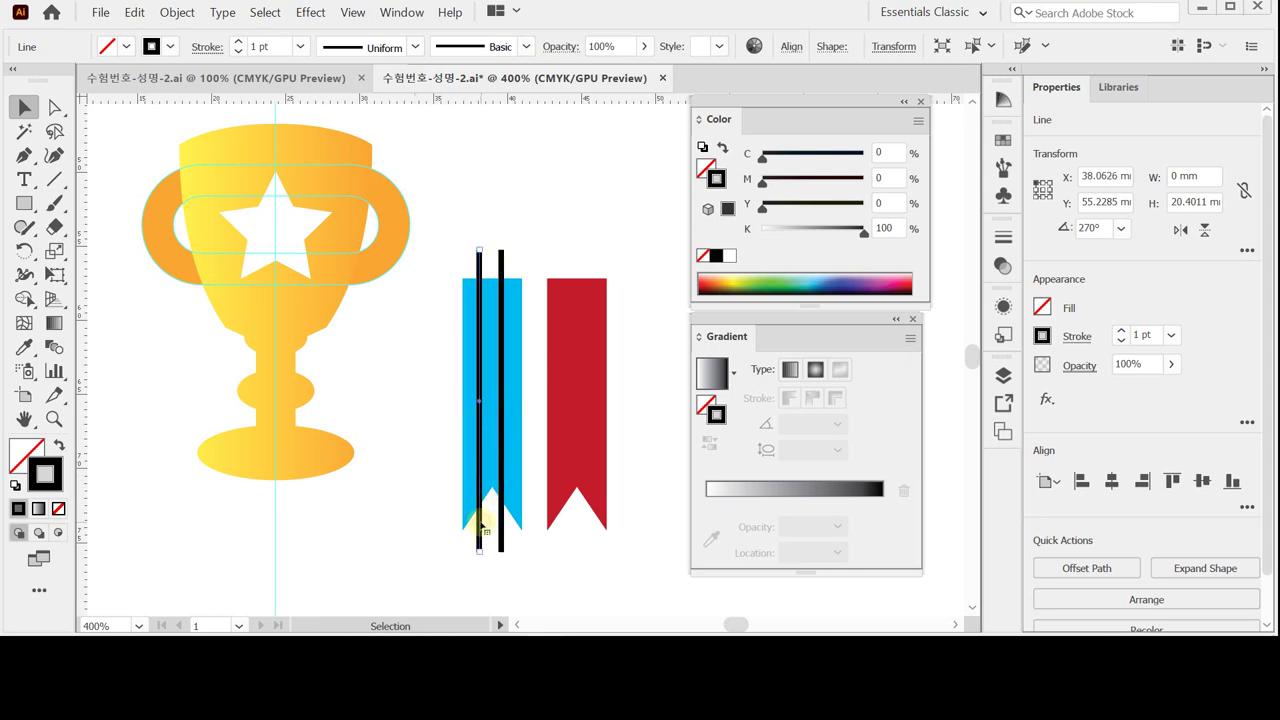
pyautogui.press('Right')
pyautogui.press('Right')
pyautogui.click(424, 530)
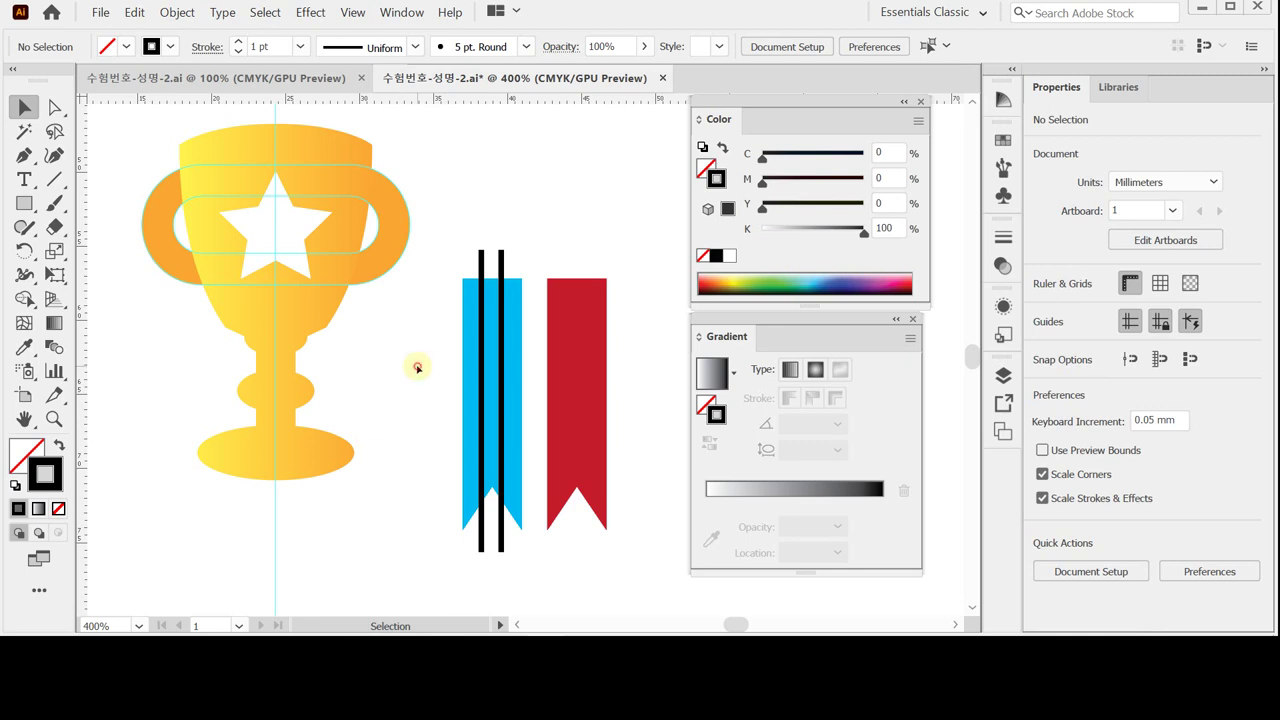
# Divide the blue ribbon along the two vertical lines with the Pathfinder Divide operation.
pyautogui.moveTo(420, 316); pyautogui.dragTo(522, 410)
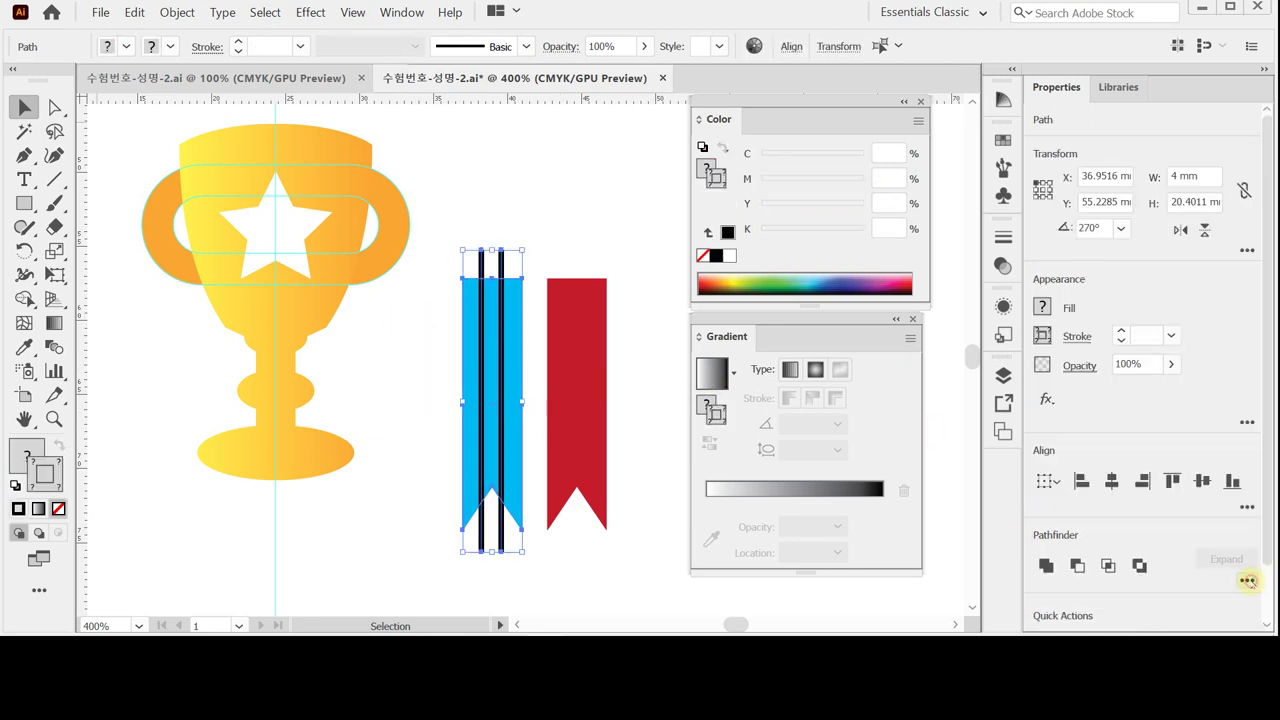
pyautogui.click(1248, 580)
pyautogui.click(1048, 552)
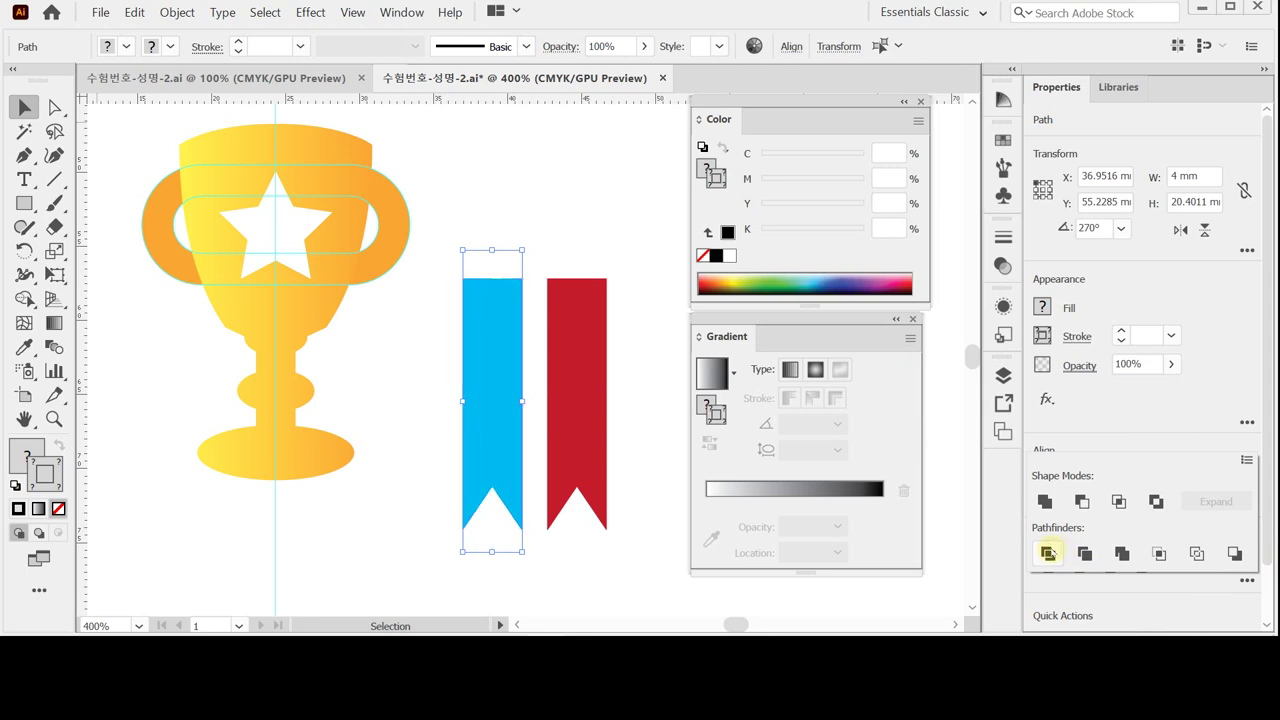
# Fill the blue ribbon's middle stripe with C 0, M 100, Y 100, K 0, leave the group and save the document.
pyautogui.click(493, 333)
pyautogui.doubleClick(493, 333)
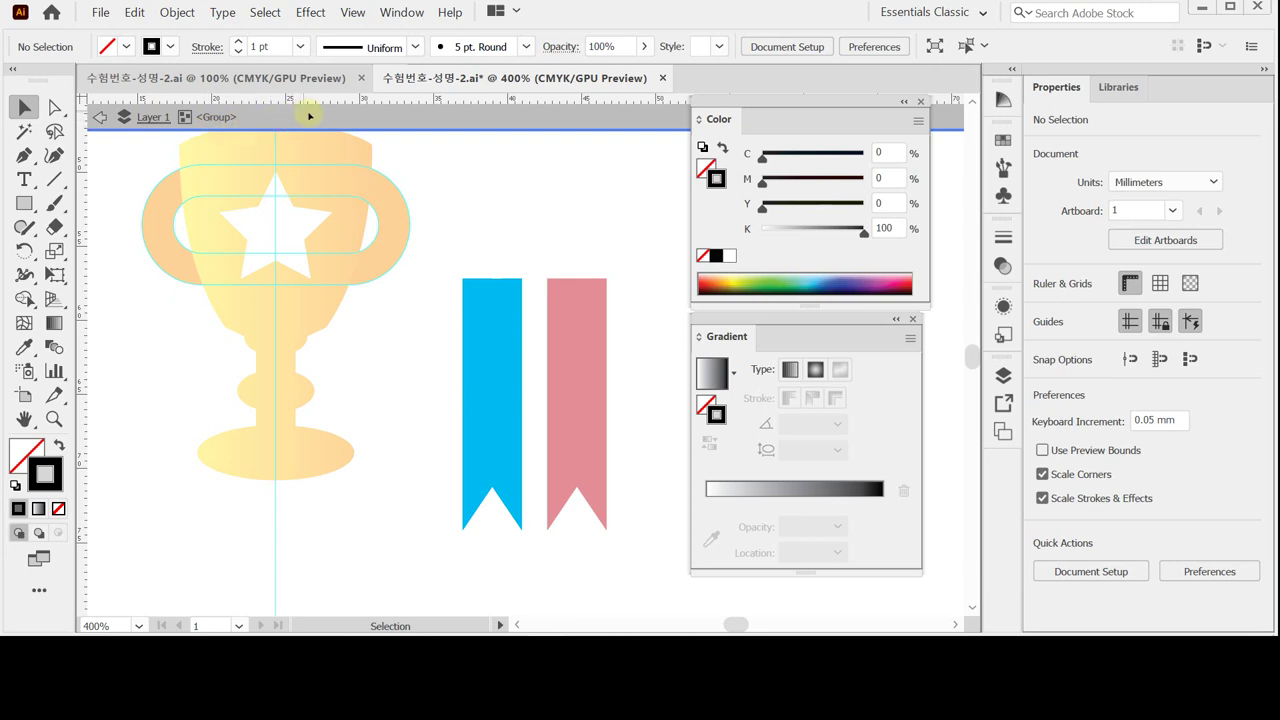
pyautogui.click(497, 375)
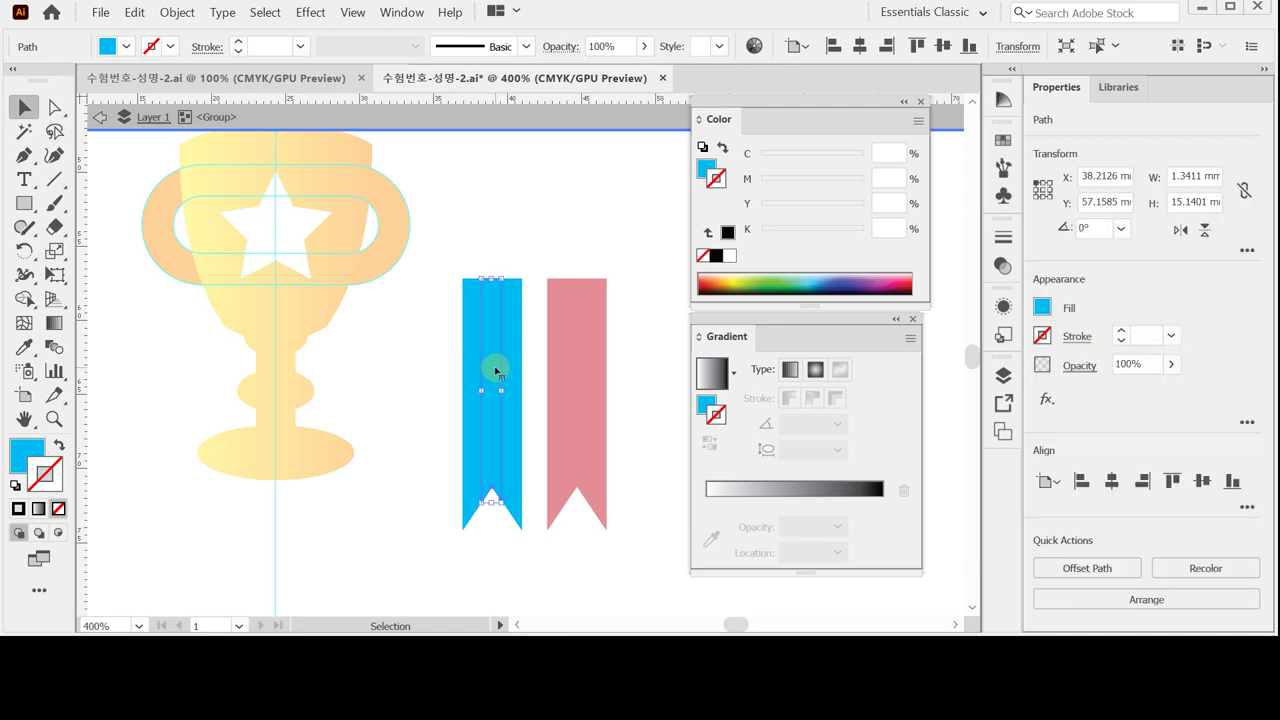
pyautogui.click(706, 169)
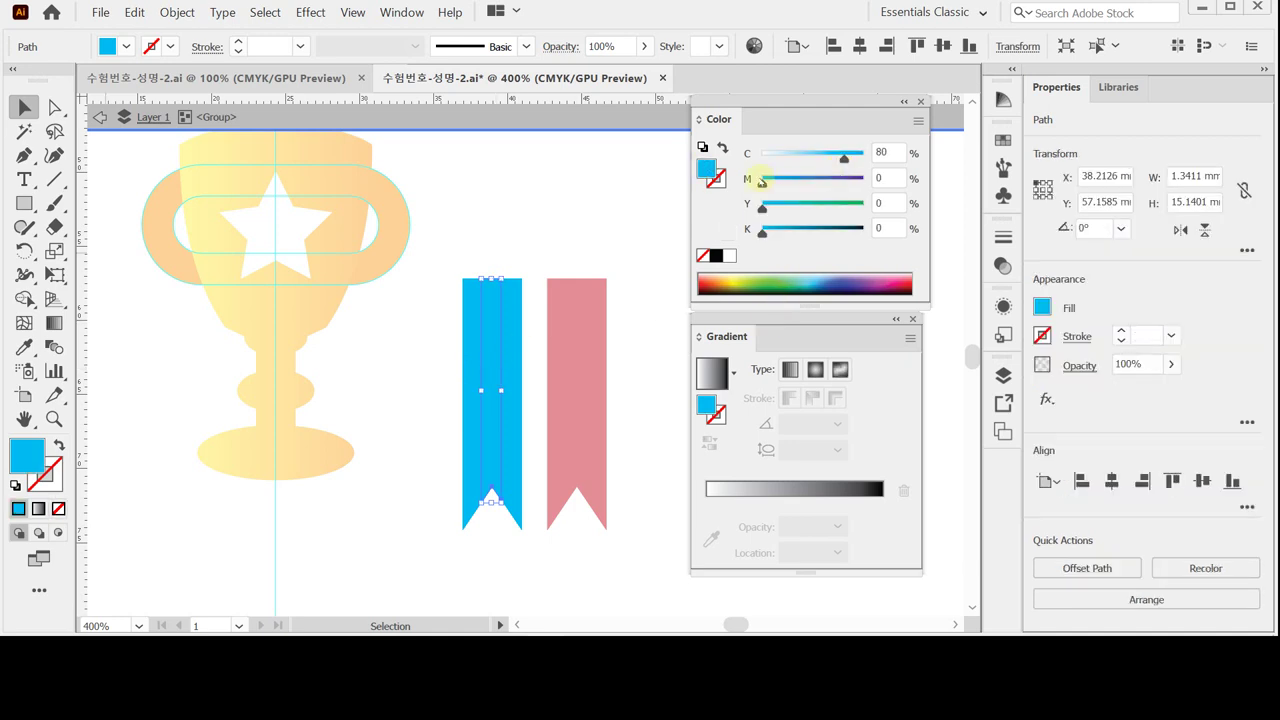
pyautogui.moveTo(844, 157); pyautogui.dragTo(865, 185)
pyautogui.moveTo(762, 208); pyautogui.dragTo(866, 208)
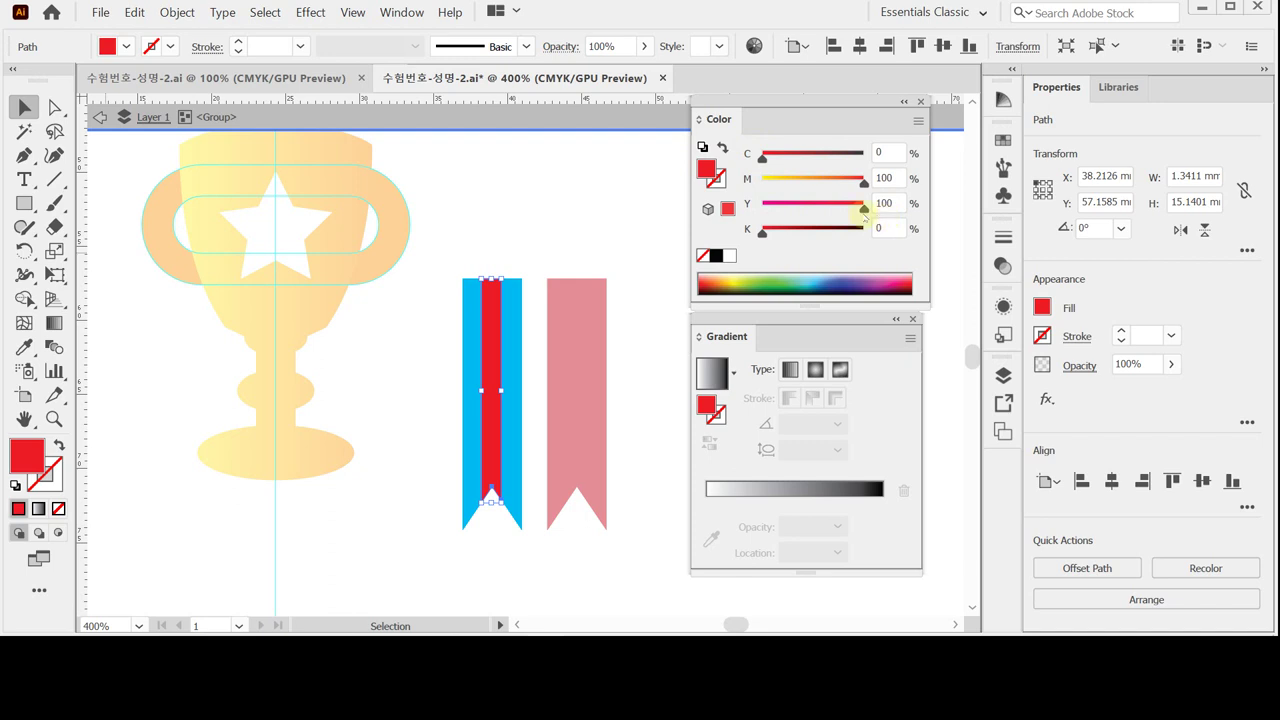
pyautogui.doubleClick(518, 234)
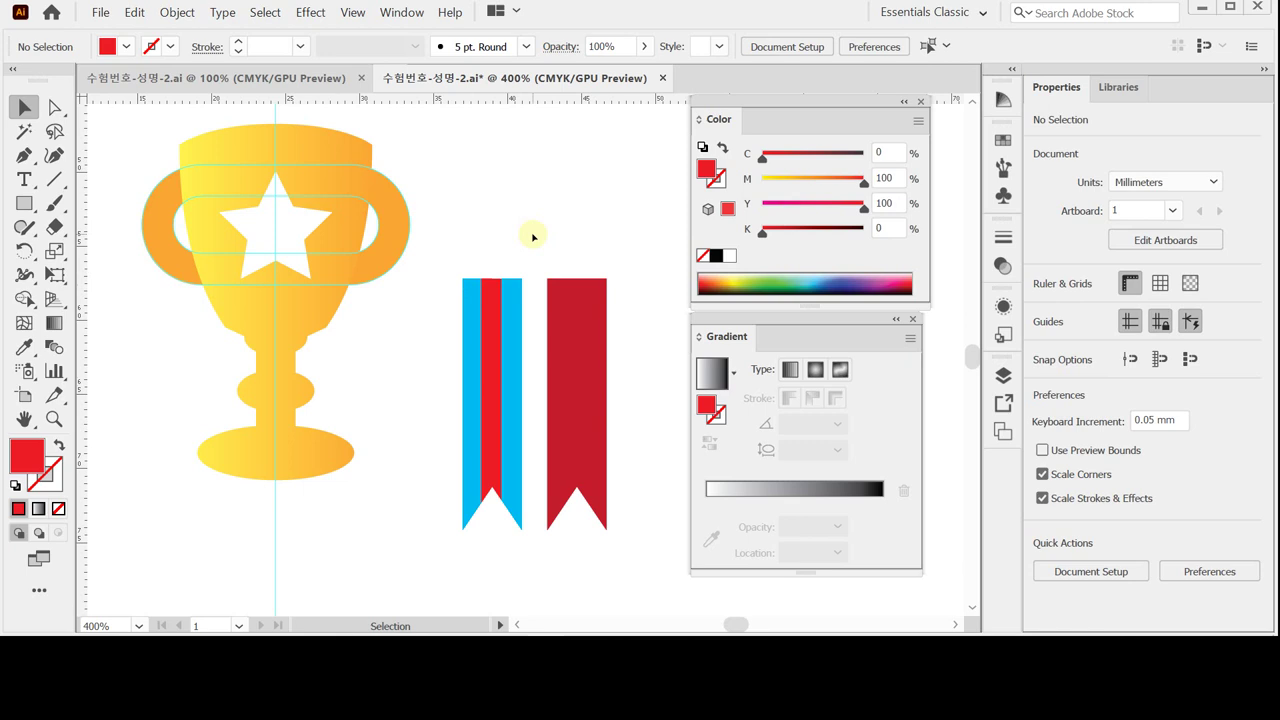
pyautogui.press('ctrl')
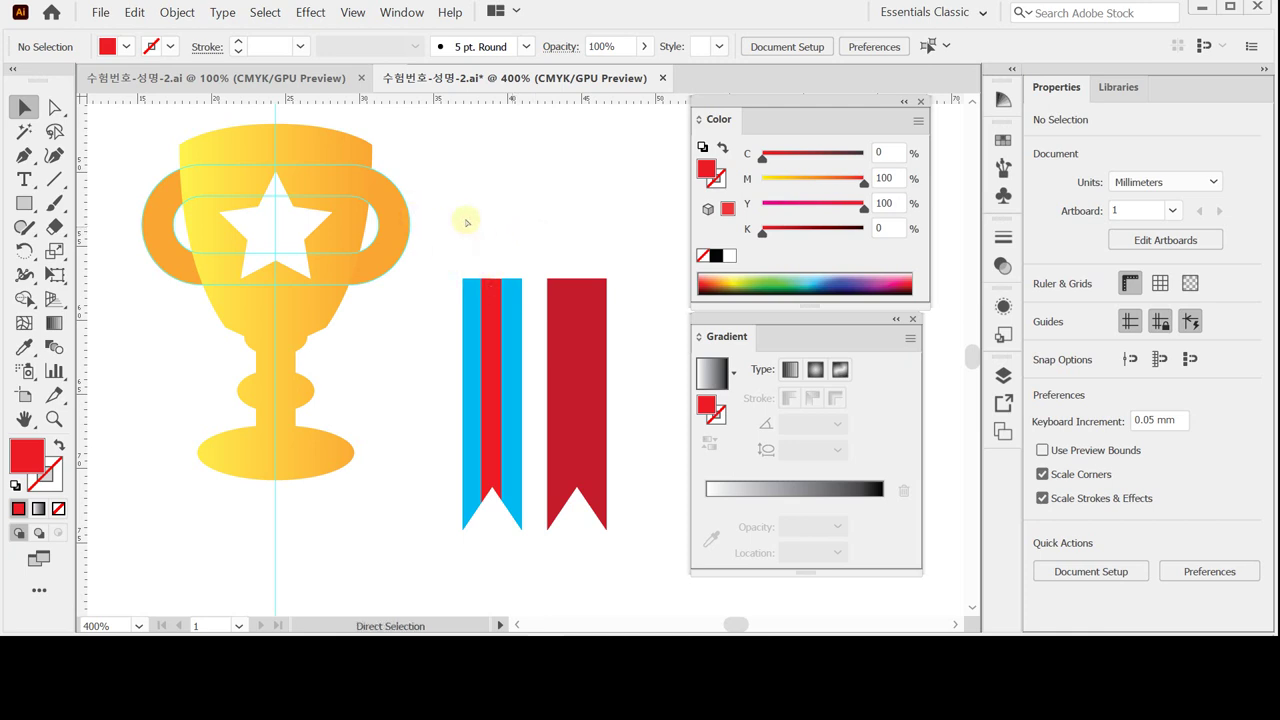
pyautogui.hotkey('ctrl', 's')
# Start a Flag warp effect on both ribbons and set its direction to Vertical.
pyautogui.moveTo(445, 220); pyautogui.dragTo(603, 338)
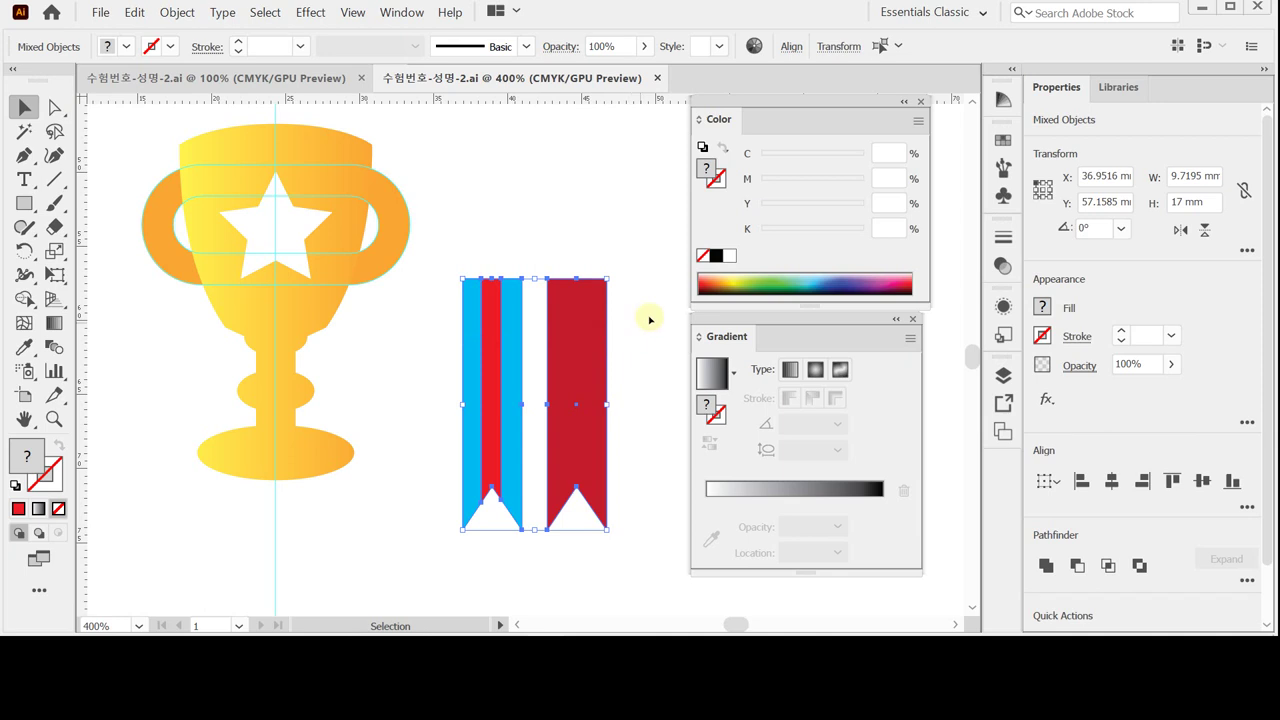
pyautogui.click(310, 12)
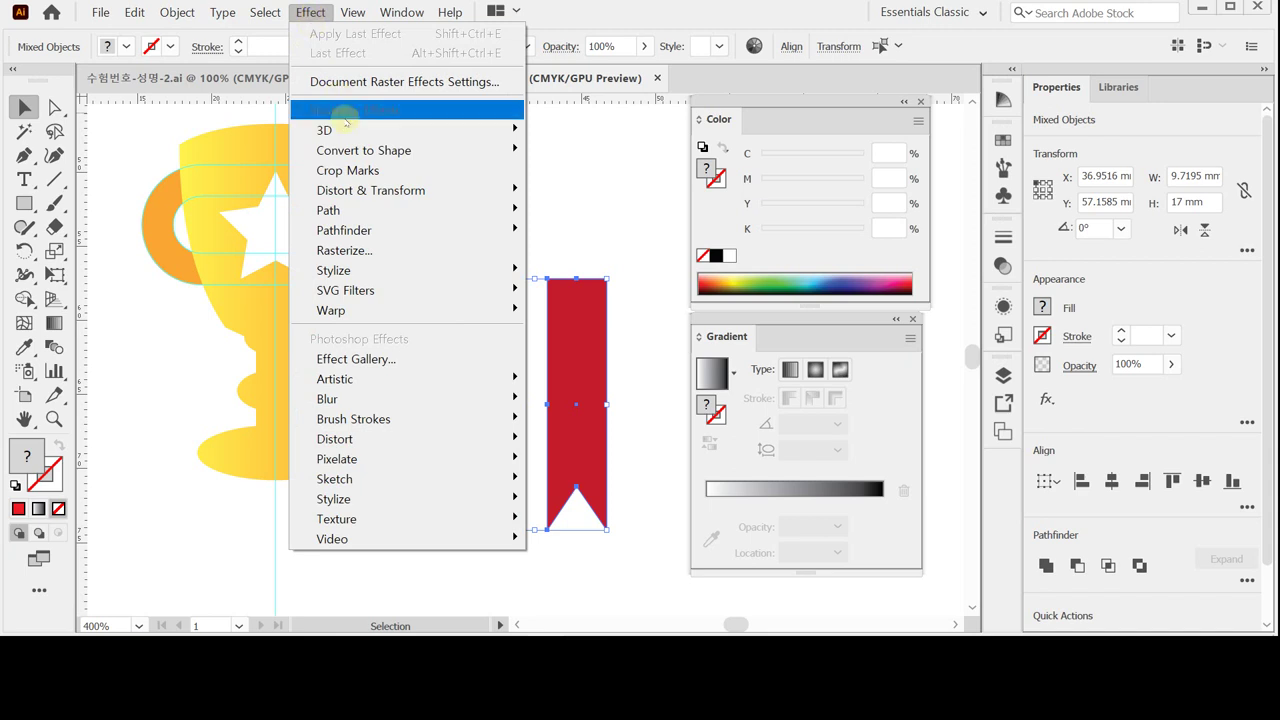
pyautogui.moveTo(422, 314)
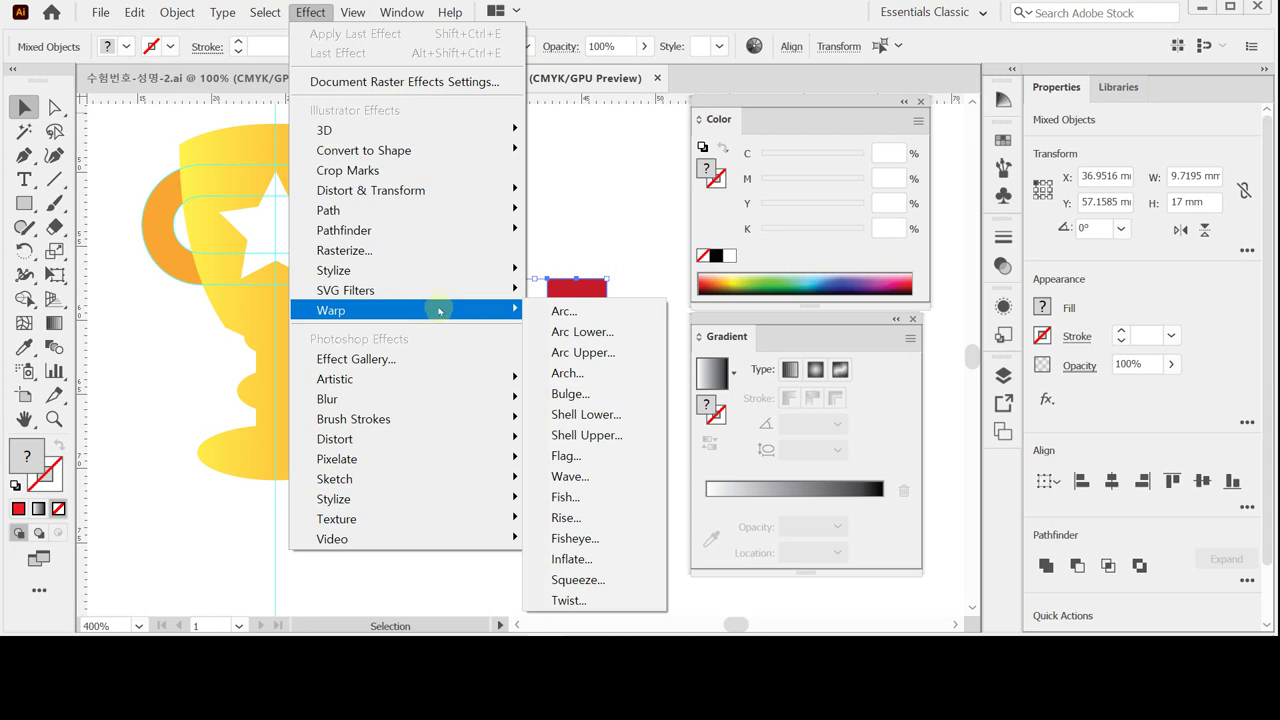
pyautogui.click(597, 460)
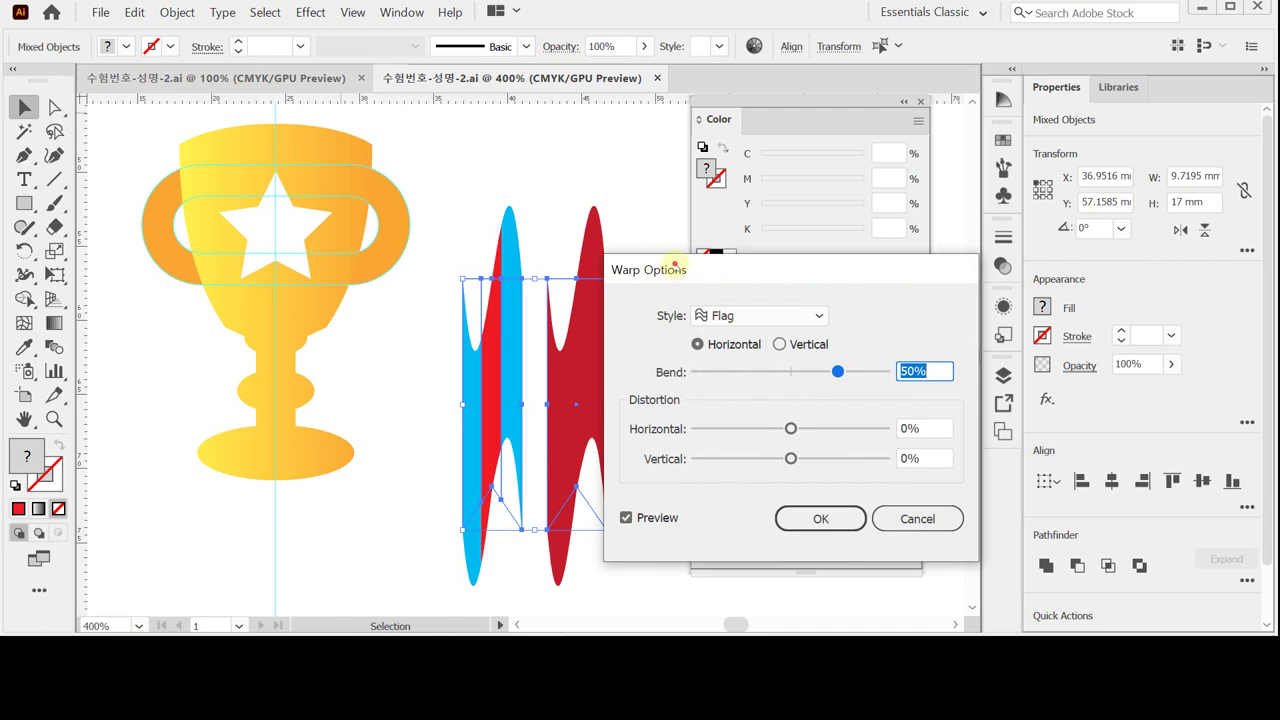
pyautogui.moveTo(673, 270); pyautogui.dragTo(702, 261)
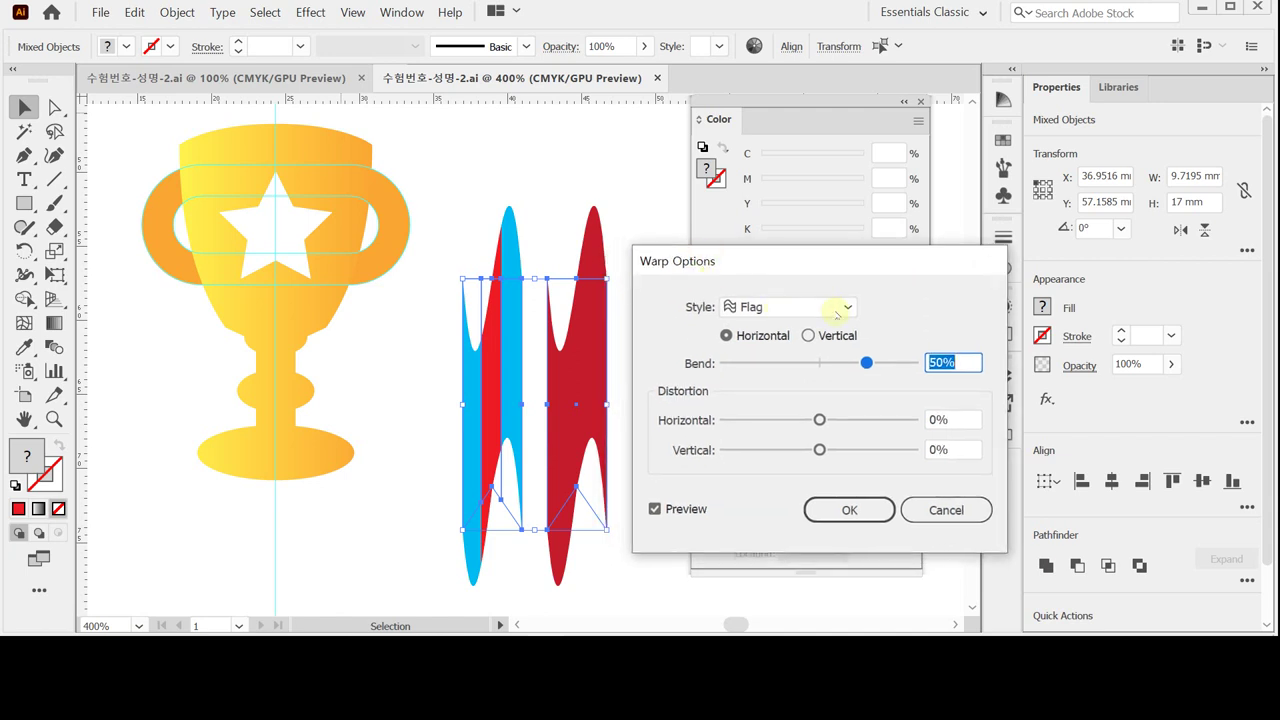
pyautogui.click(851, 307)
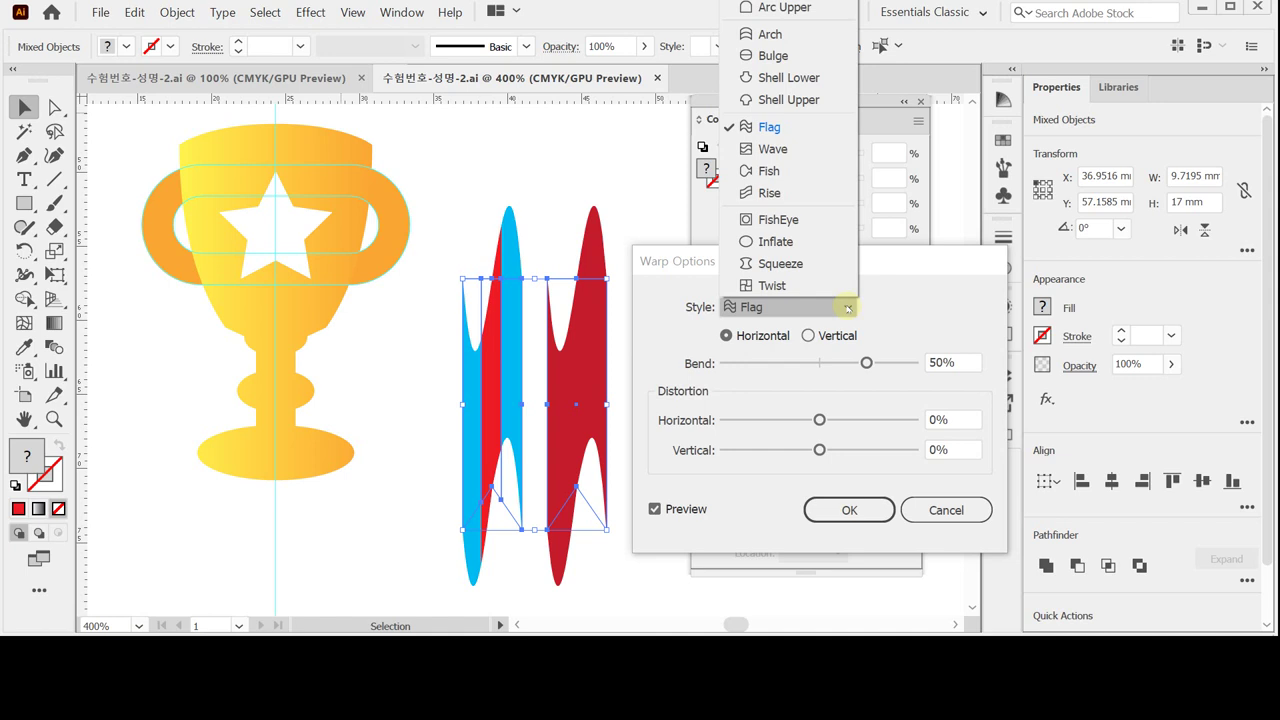
pyautogui.click(968, 310)
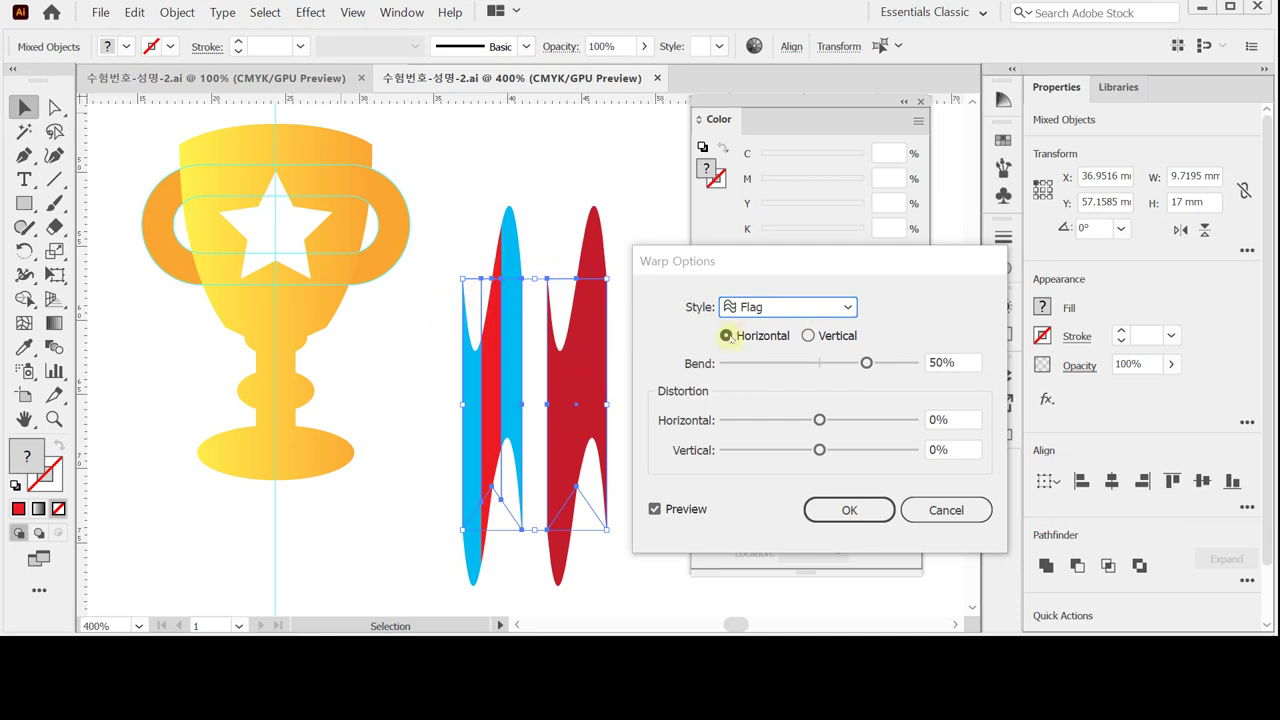
pyautogui.click(807, 336)
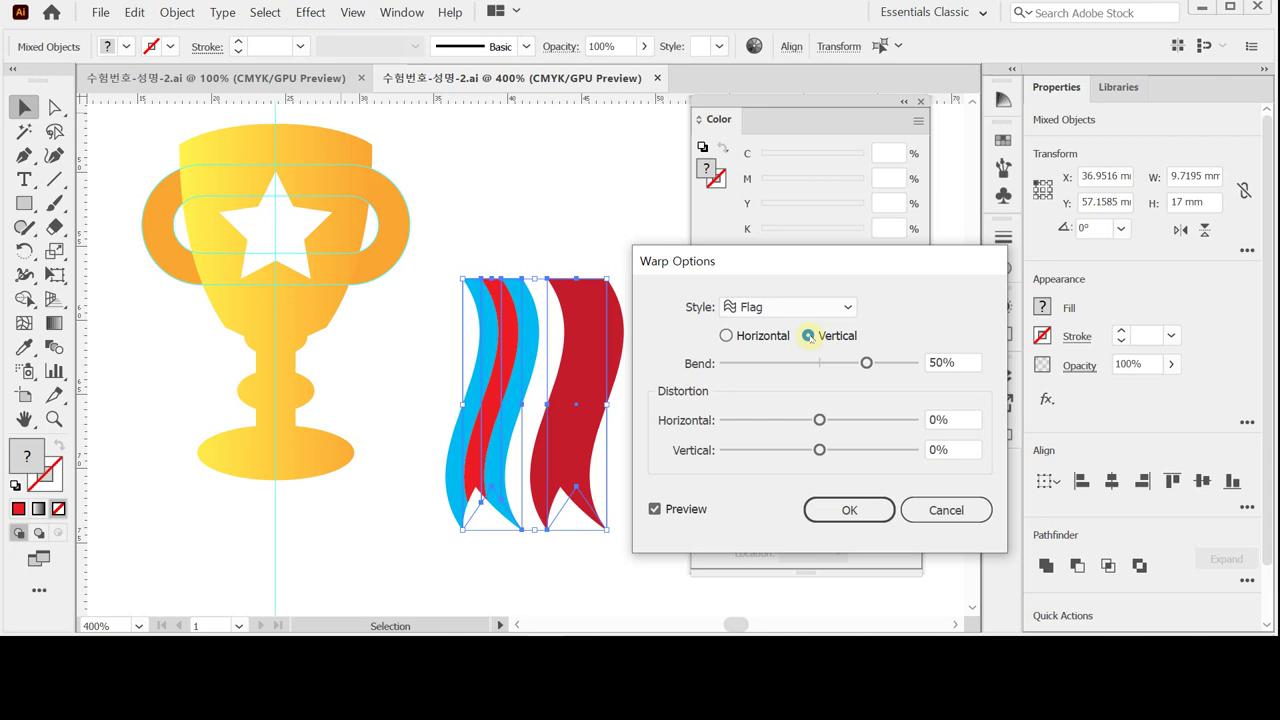
# Apply the Flag warp with a 70% bend and check the ribbons' underlying paths in outline view.
pyautogui.moveTo(866, 363); pyautogui.dragTo(883, 363)
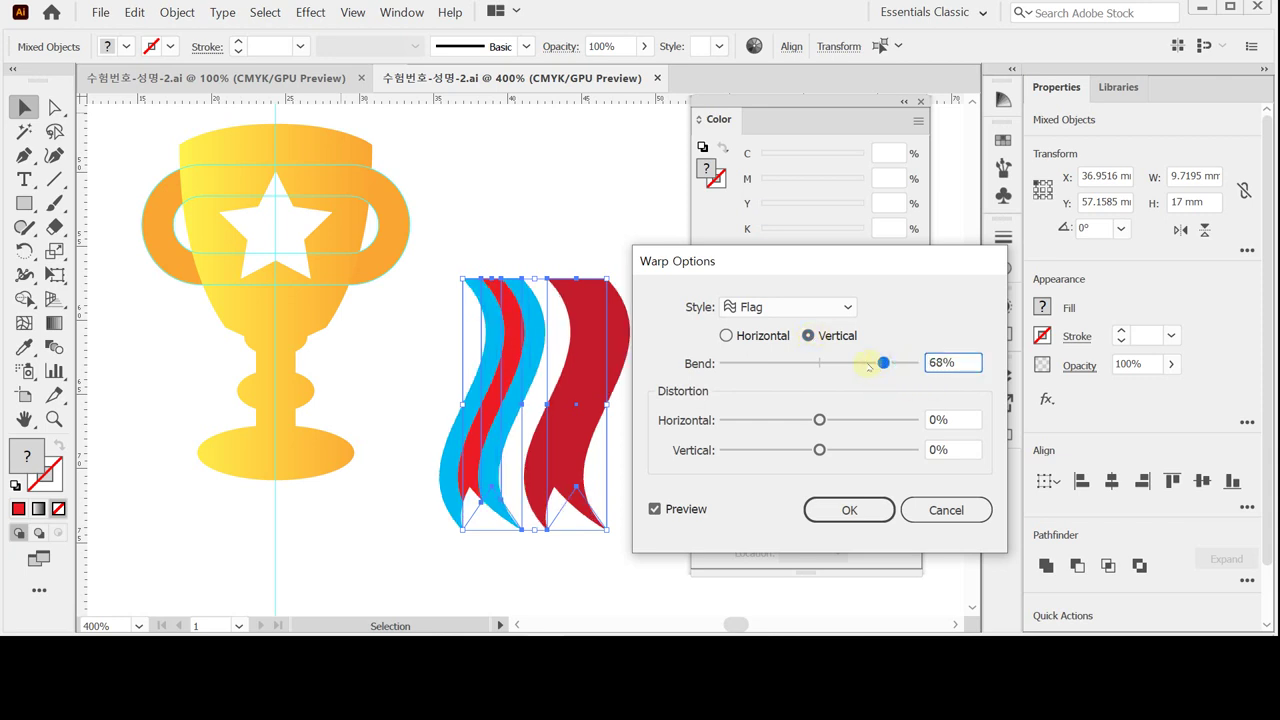
pyautogui.moveTo(877, 363); pyautogui.dragTo(818, 363)
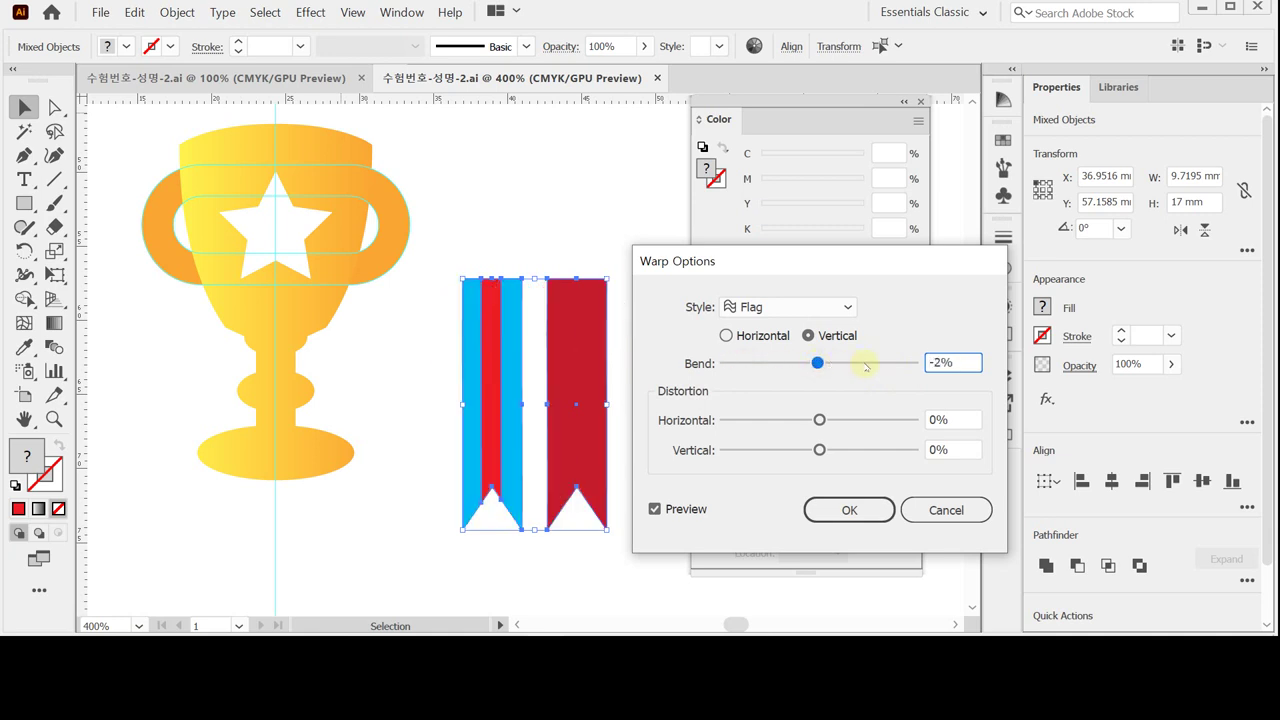
pyautogui.click(878, 363)
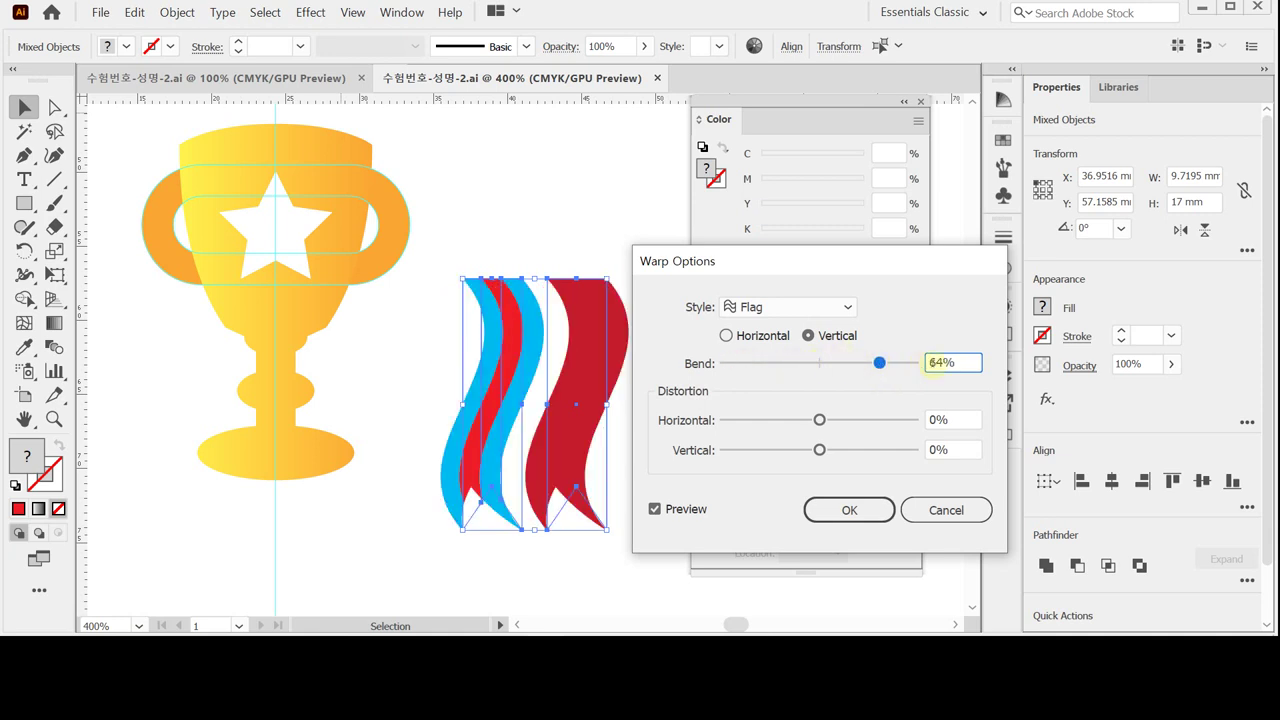
pyautogui.doubleClick(958, 363)
pyautogui.write('70')
pyautogui.press('Tab')
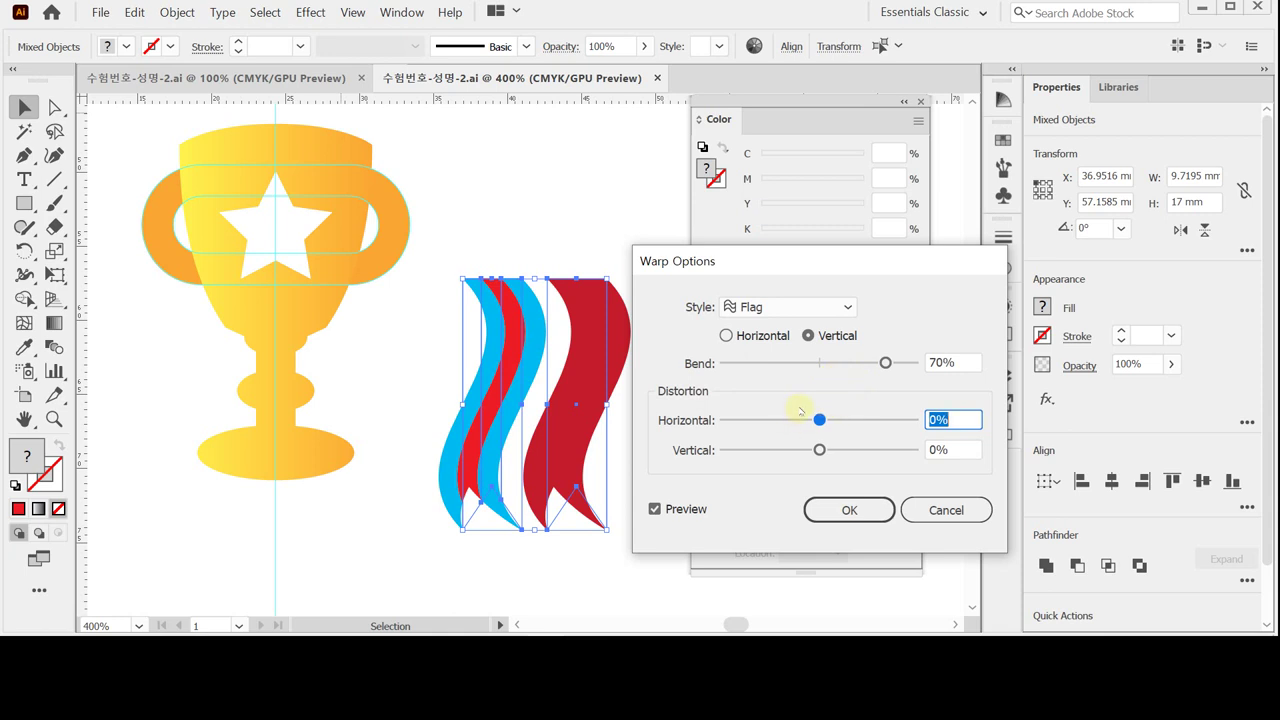
pyautogui.click(849, 511)
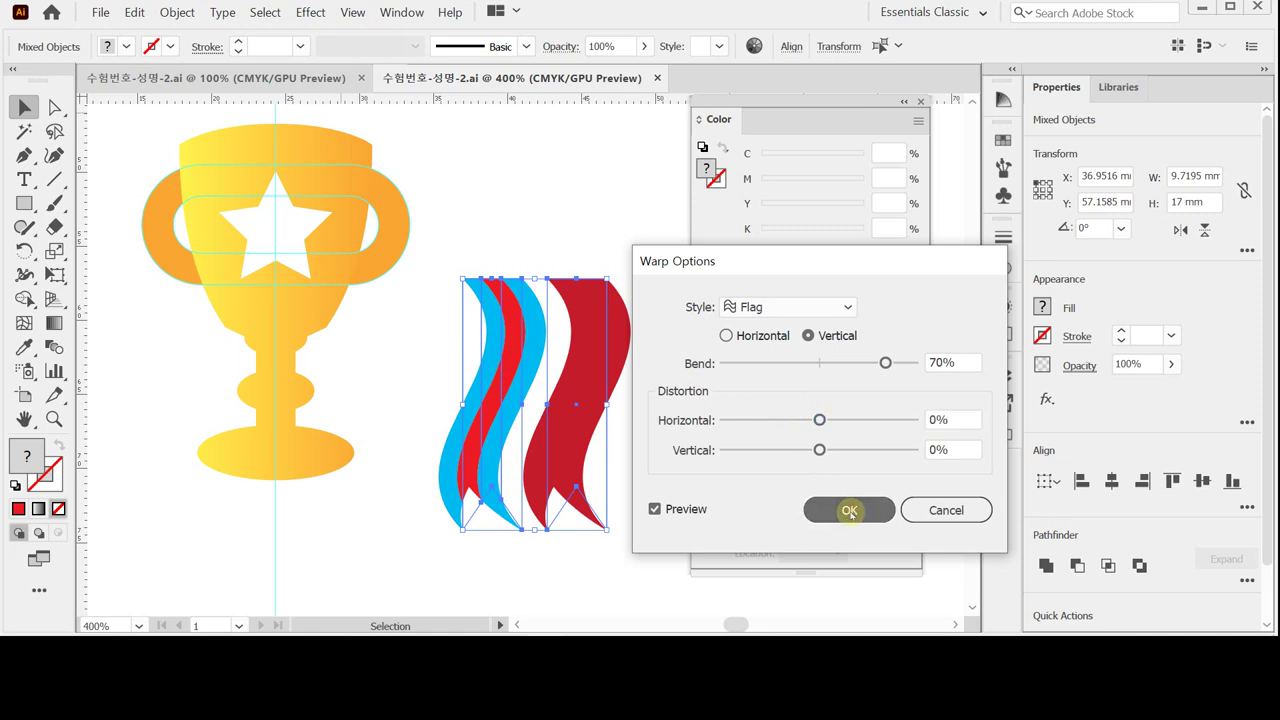
pyautogui.click(849, 511)
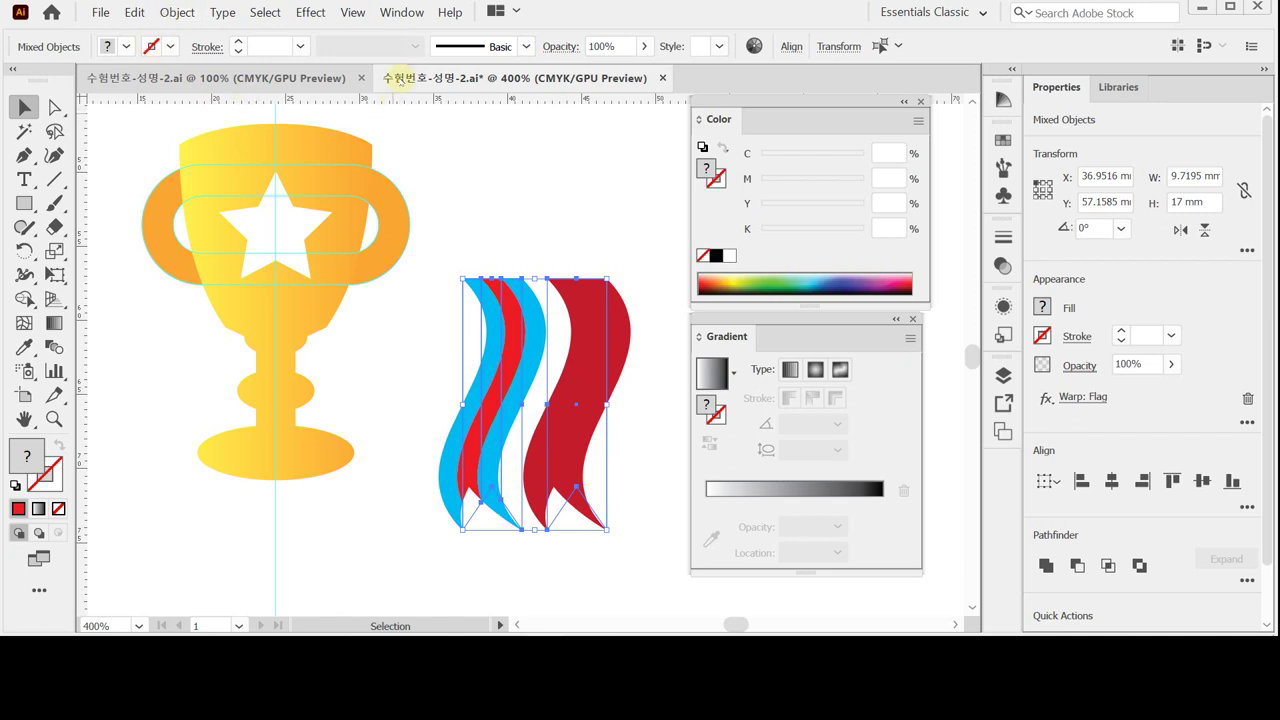
pyautogui.hotkey('ctrl', 'y')
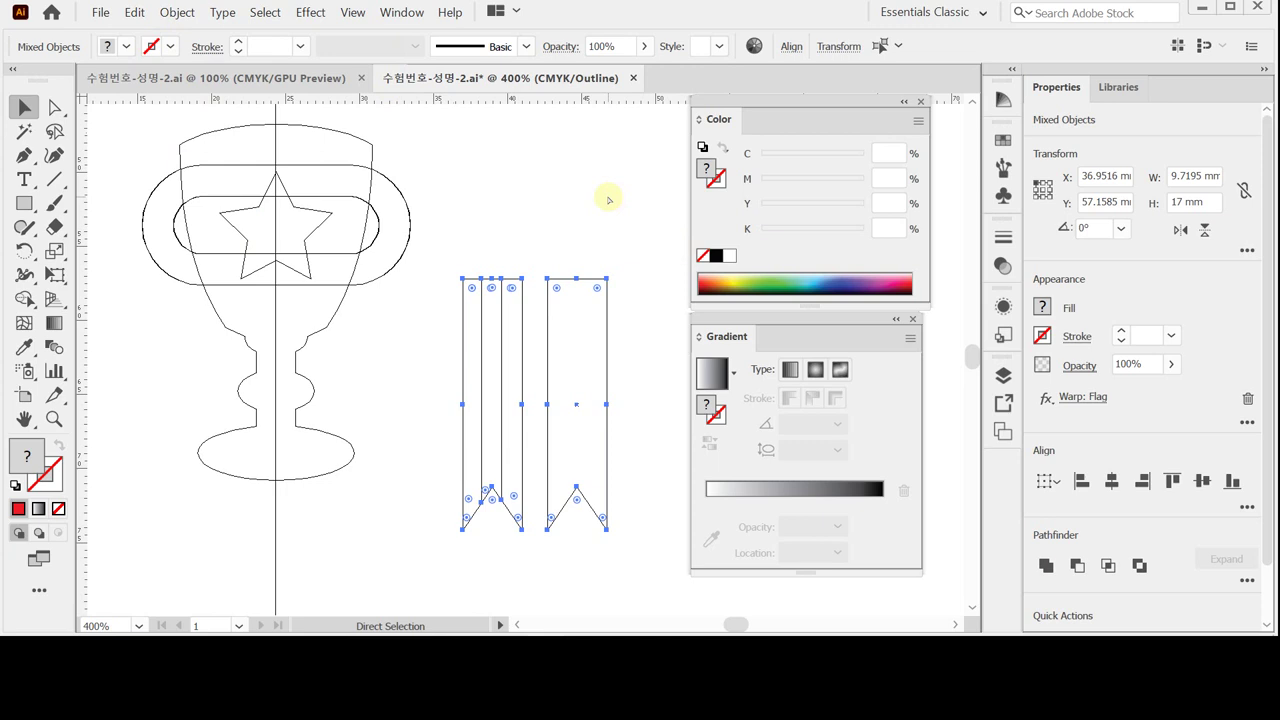
pyautogui.hotkey('ctrl', 'y')
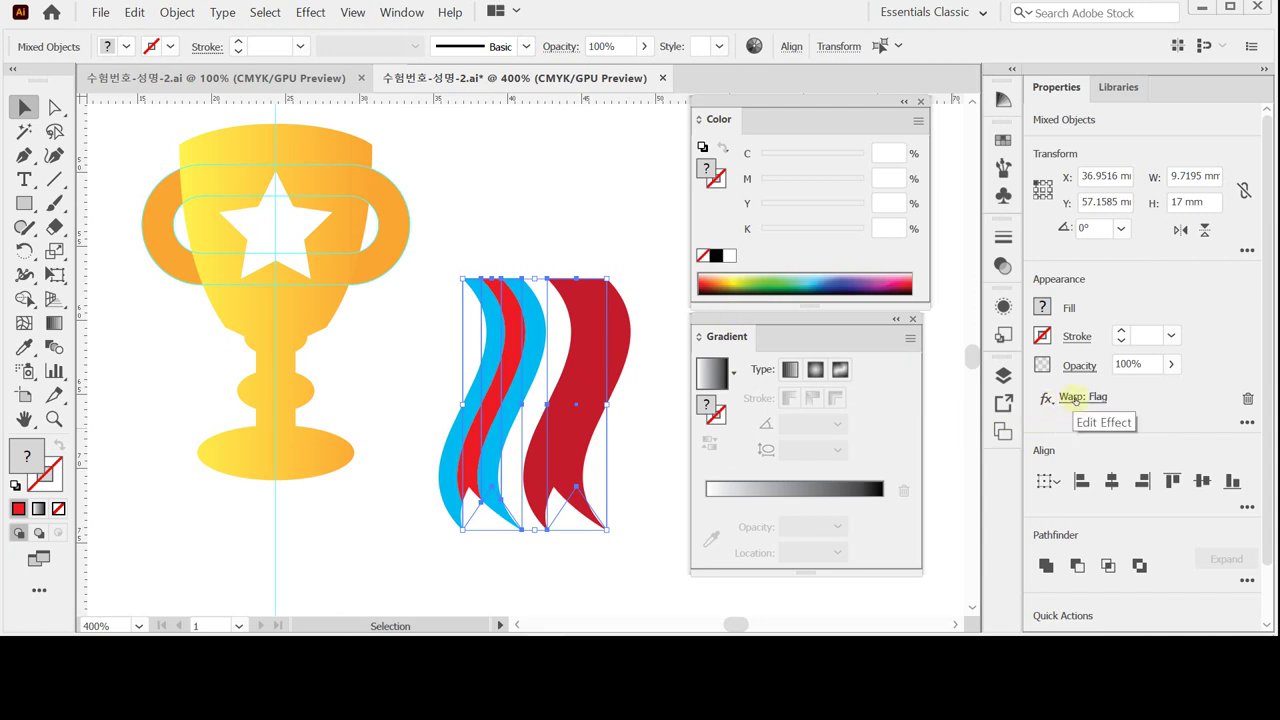
# Try removing the Flag warp from both ribbons and increasing its bend to 91%.
pyautogui.click(1248, 399)
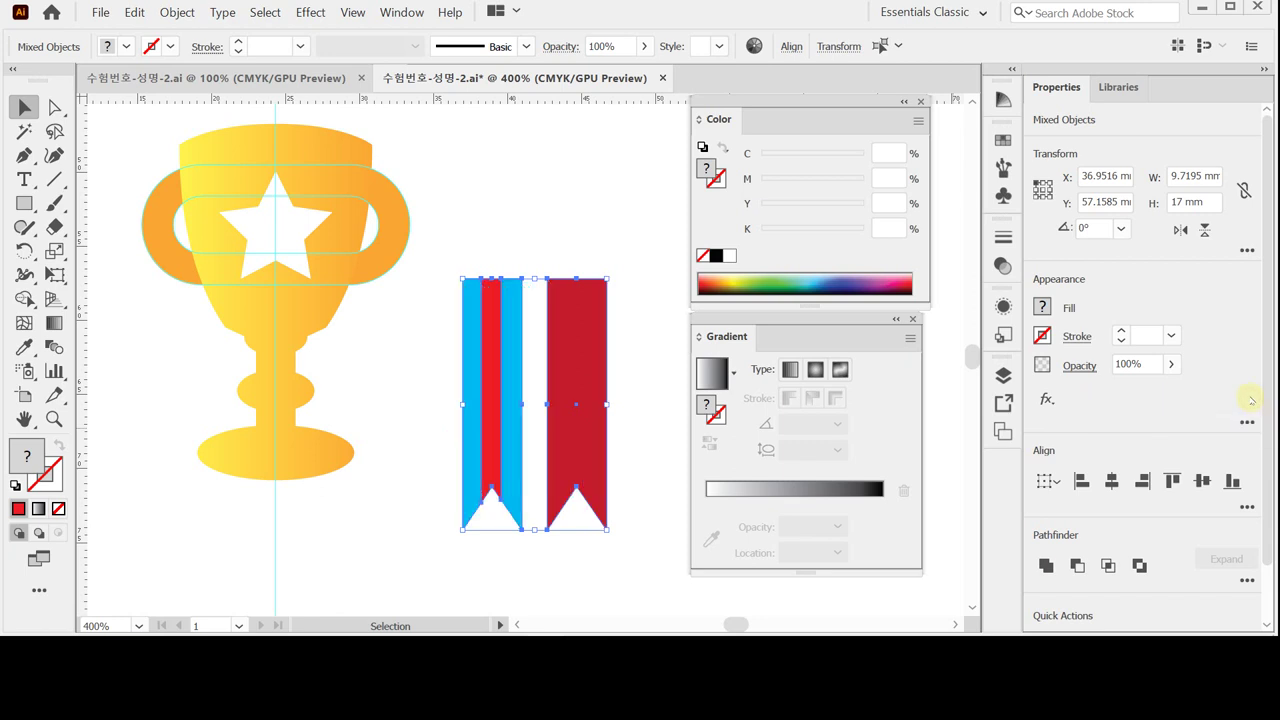
pyautogui.hotkey('ctrl', 'z')
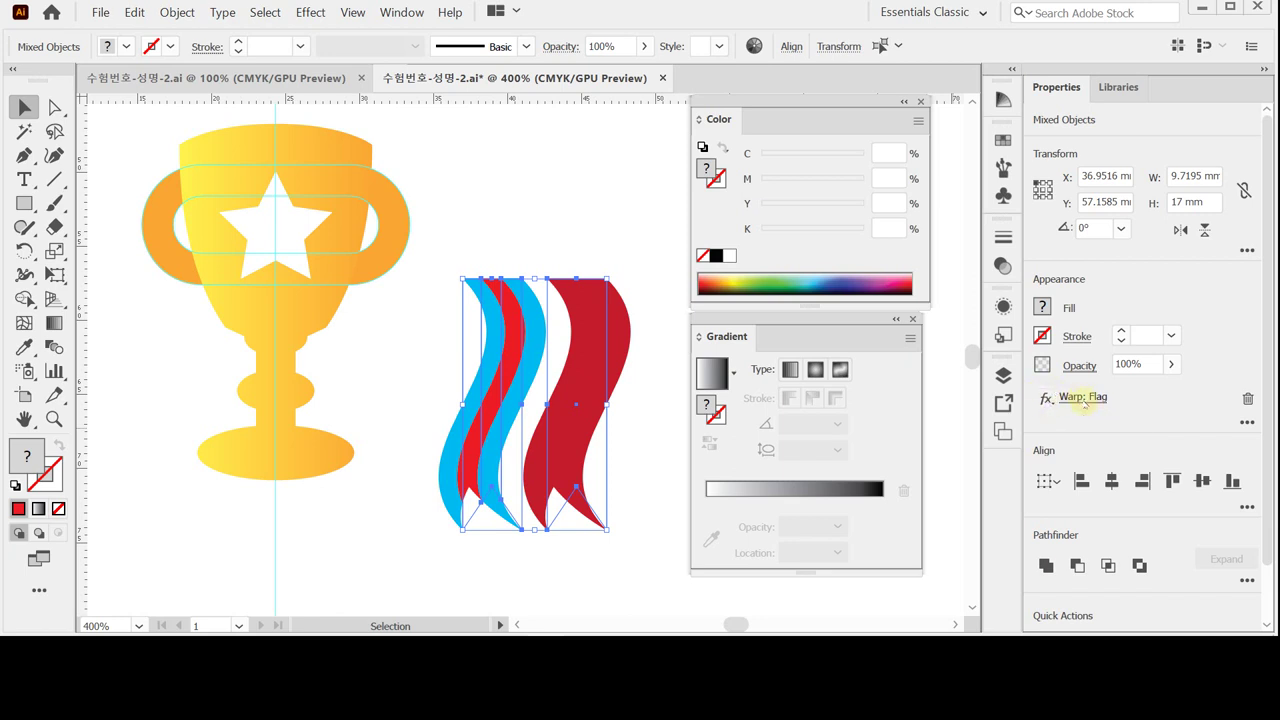
pyautogui.click(1084, 397)
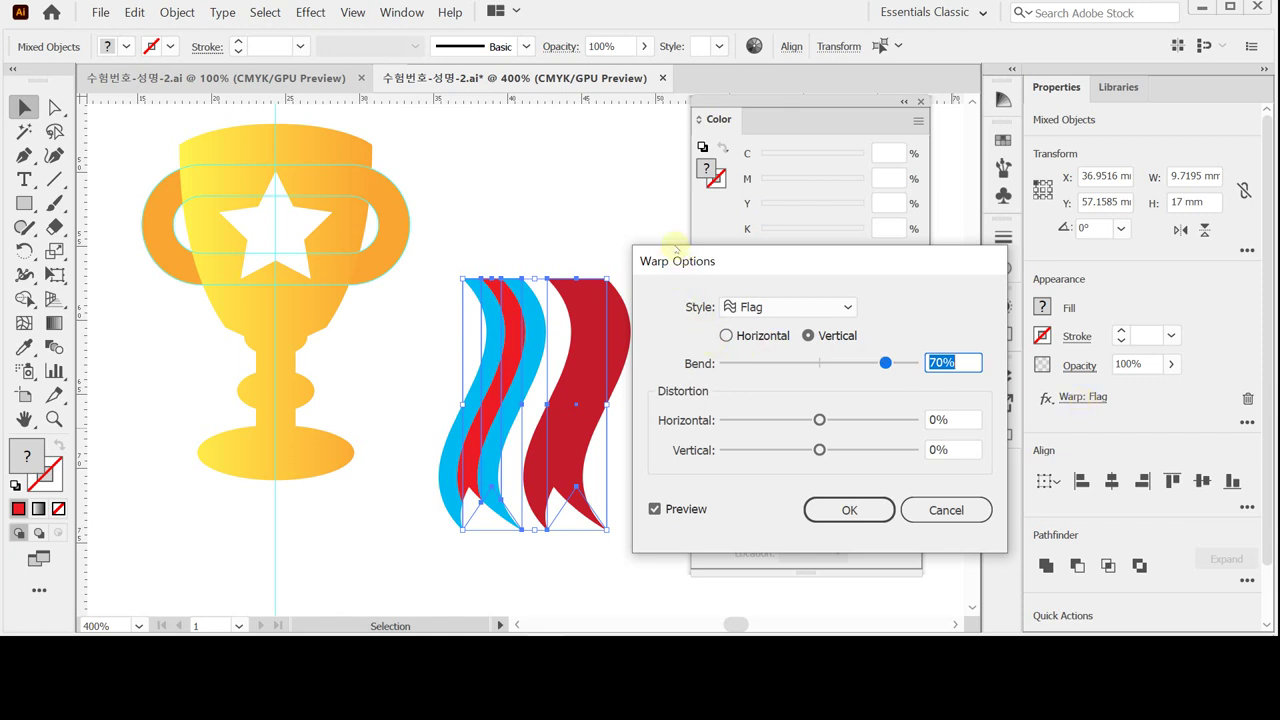
pyautogui.click(906, 364)
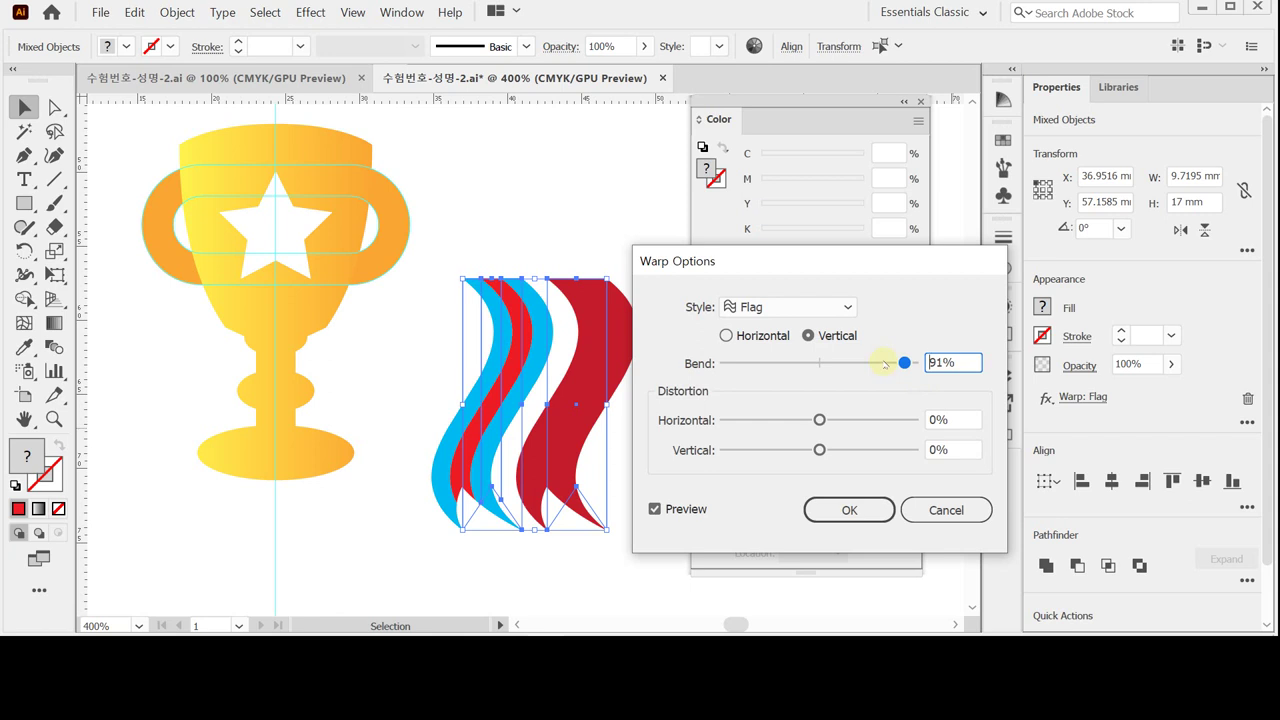
pyautogui.press('Return')
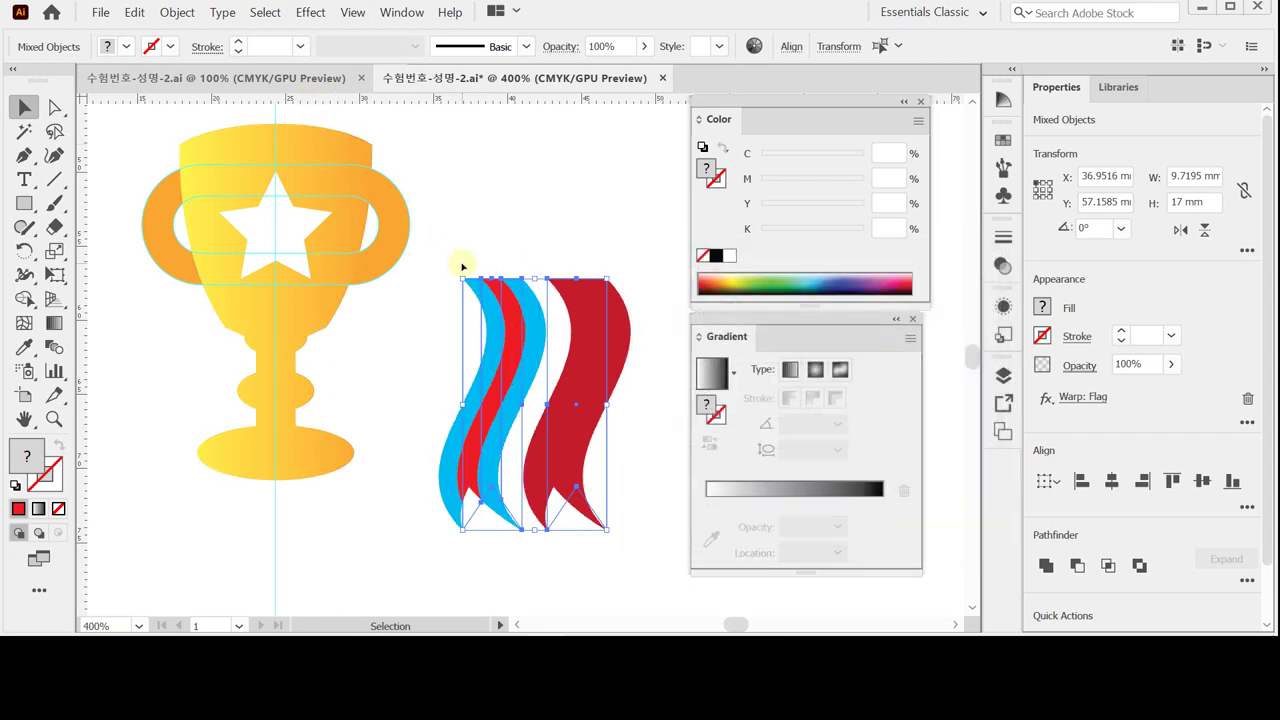
# Expand the appearance of both warped ribbons and check their paths in outline view.
pyautogui.click(176, 12)
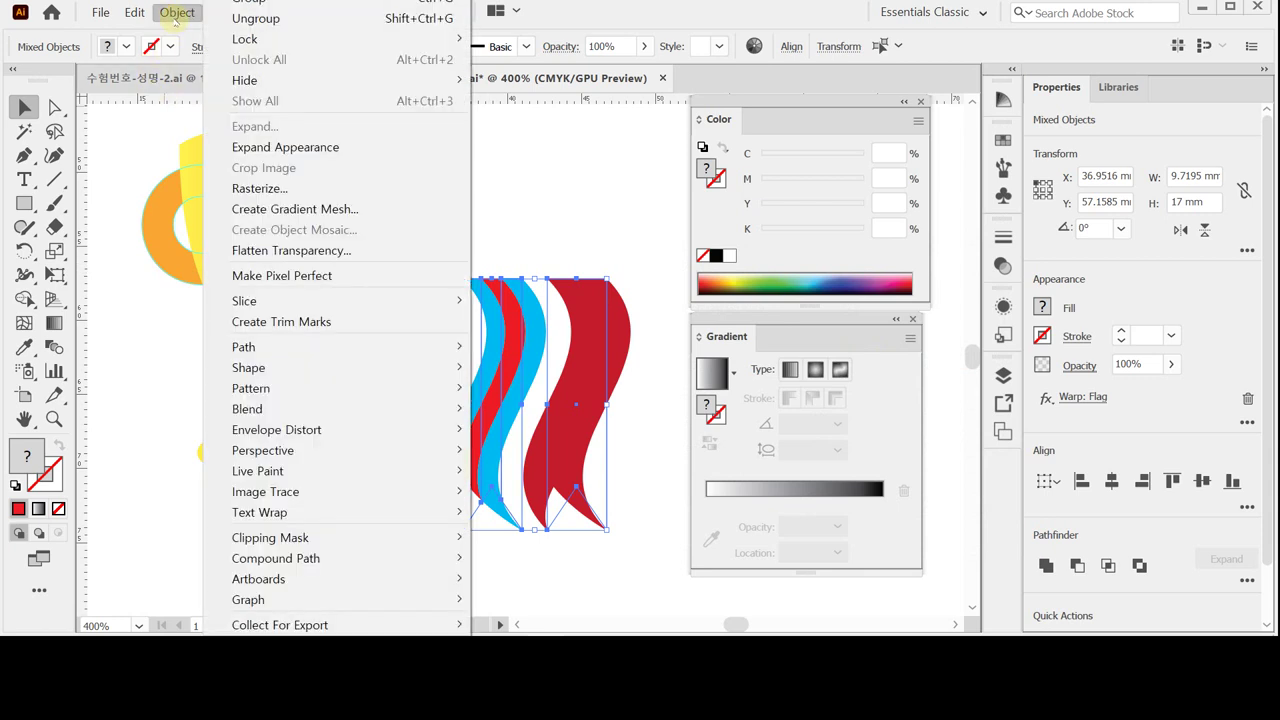
pyautogui.click(305, 150)
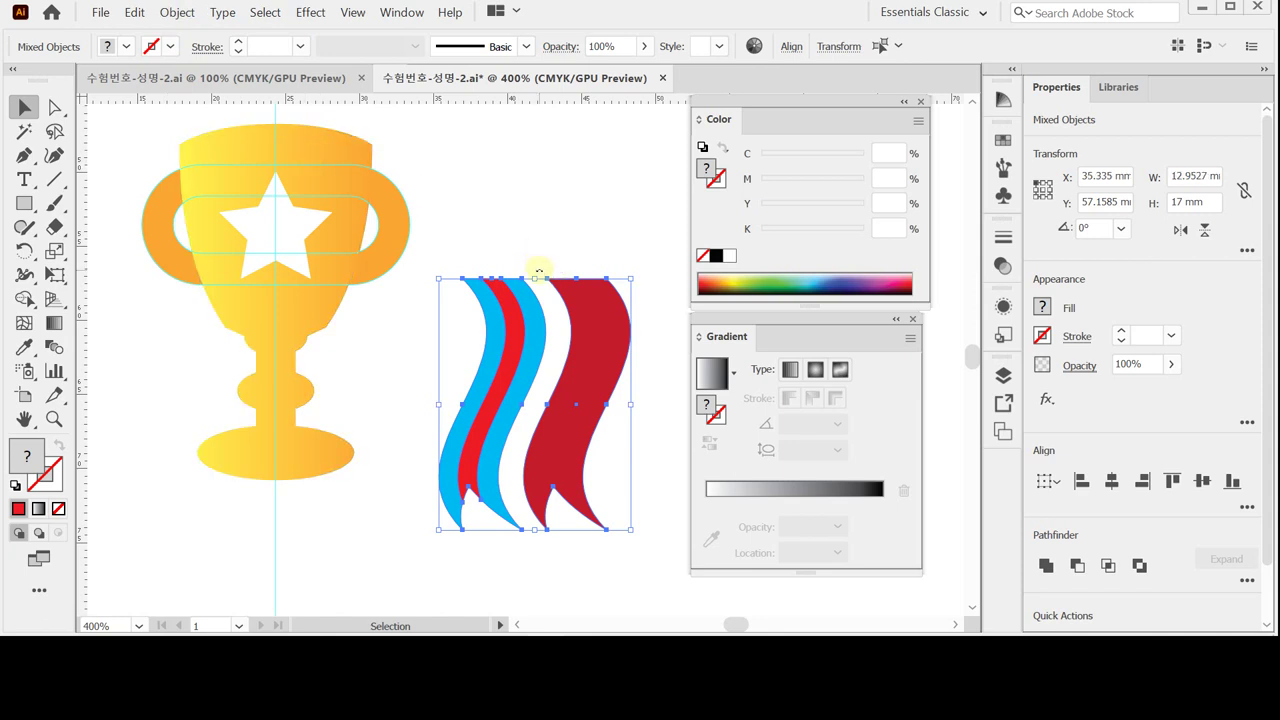
pyautogui.hotkey('ctrl', 'y')
pyautogui.hotkey('ctrl', 'y')
pyautogui.click(587, 210)
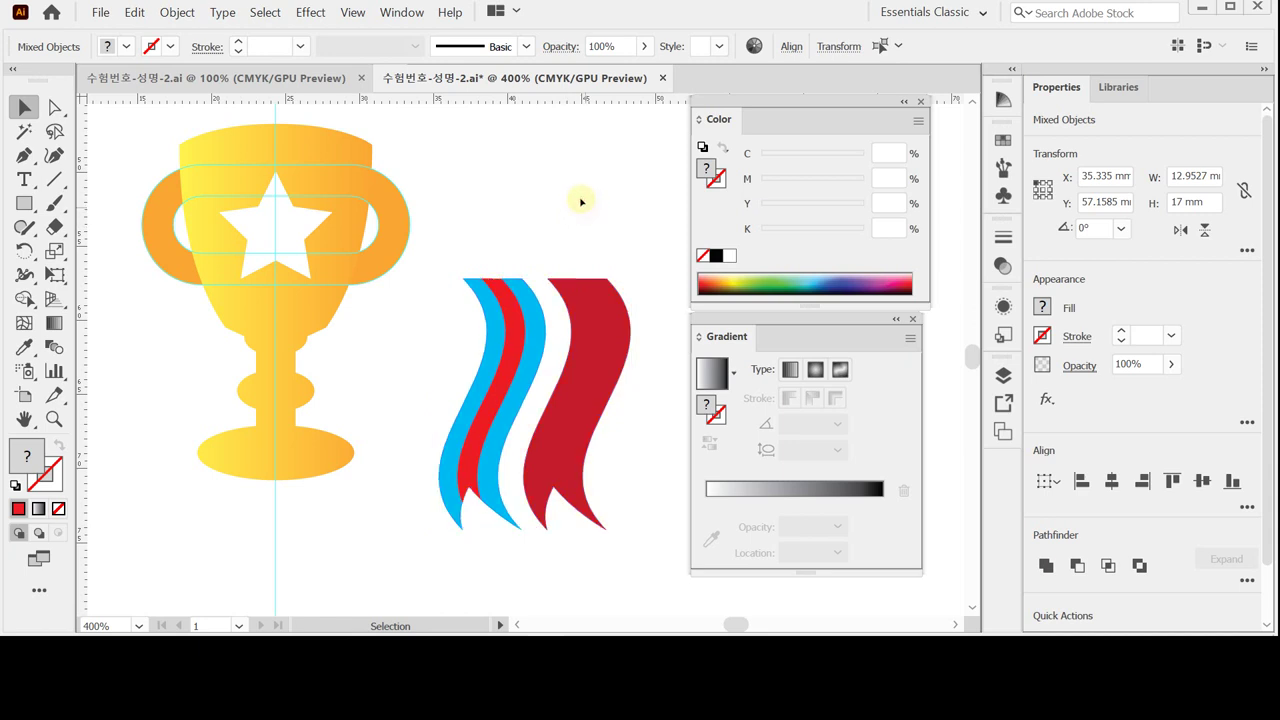
# Rotate the striped blue ribbon by -15° and save the document.
pyautogui.click(509, 310)
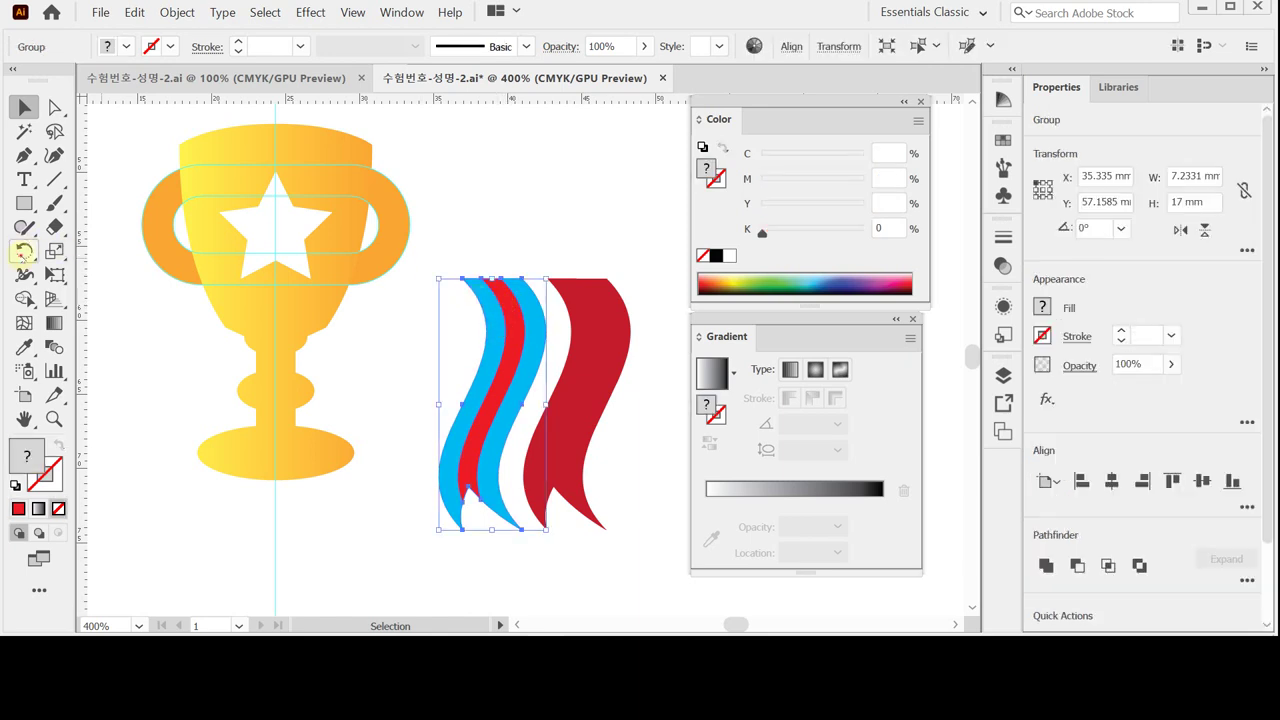
pyautogui.doubleClick(24, 252)
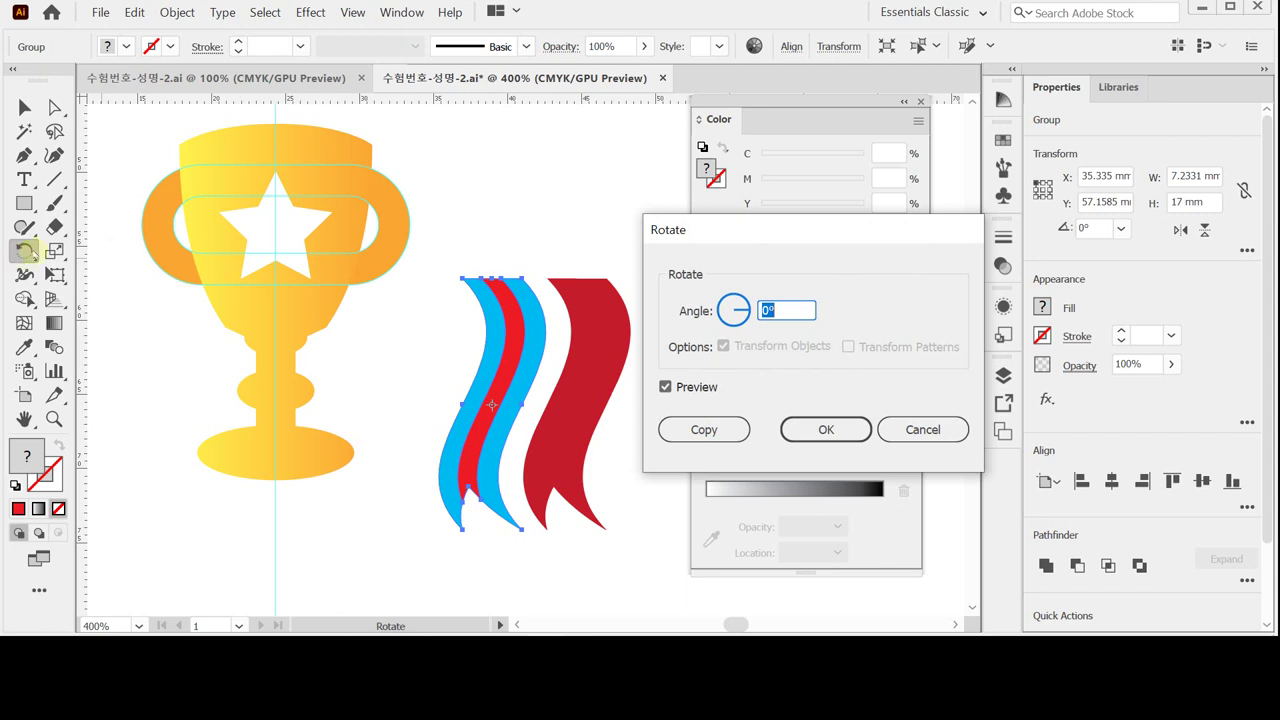
pyautogui.write('-')
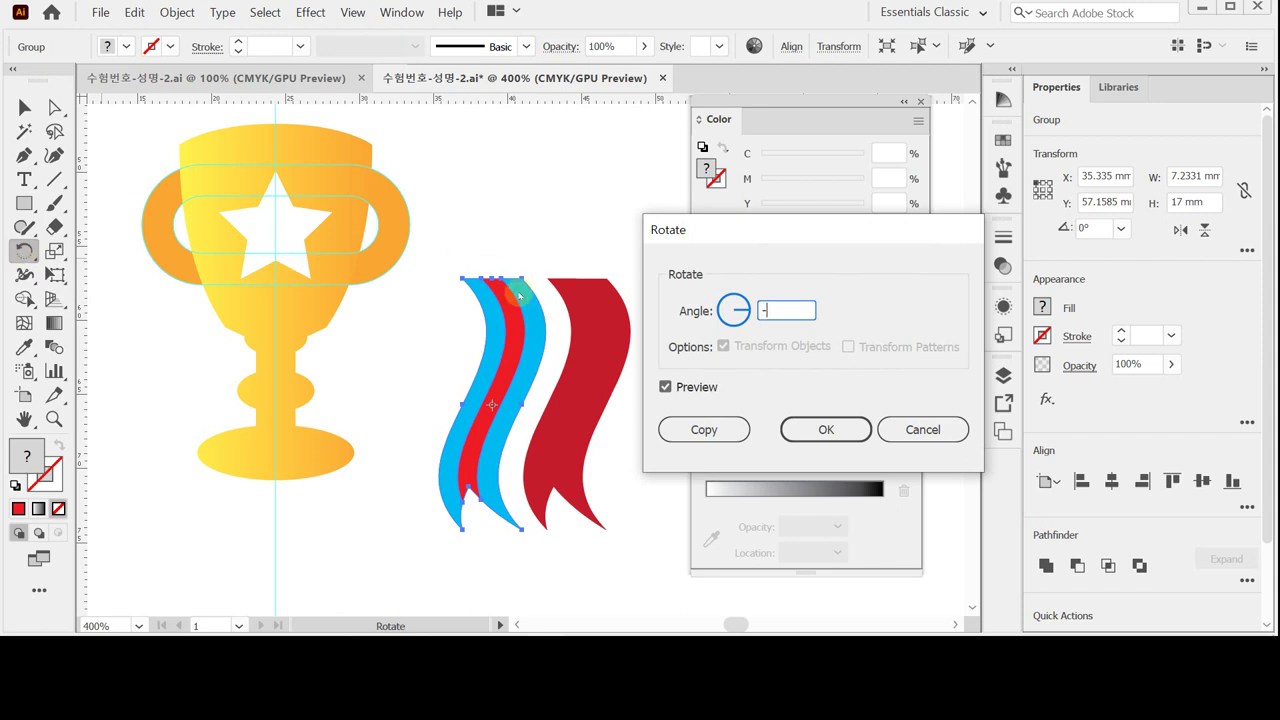
pyautogui.write('15')
pyautogui.click(705, 335)
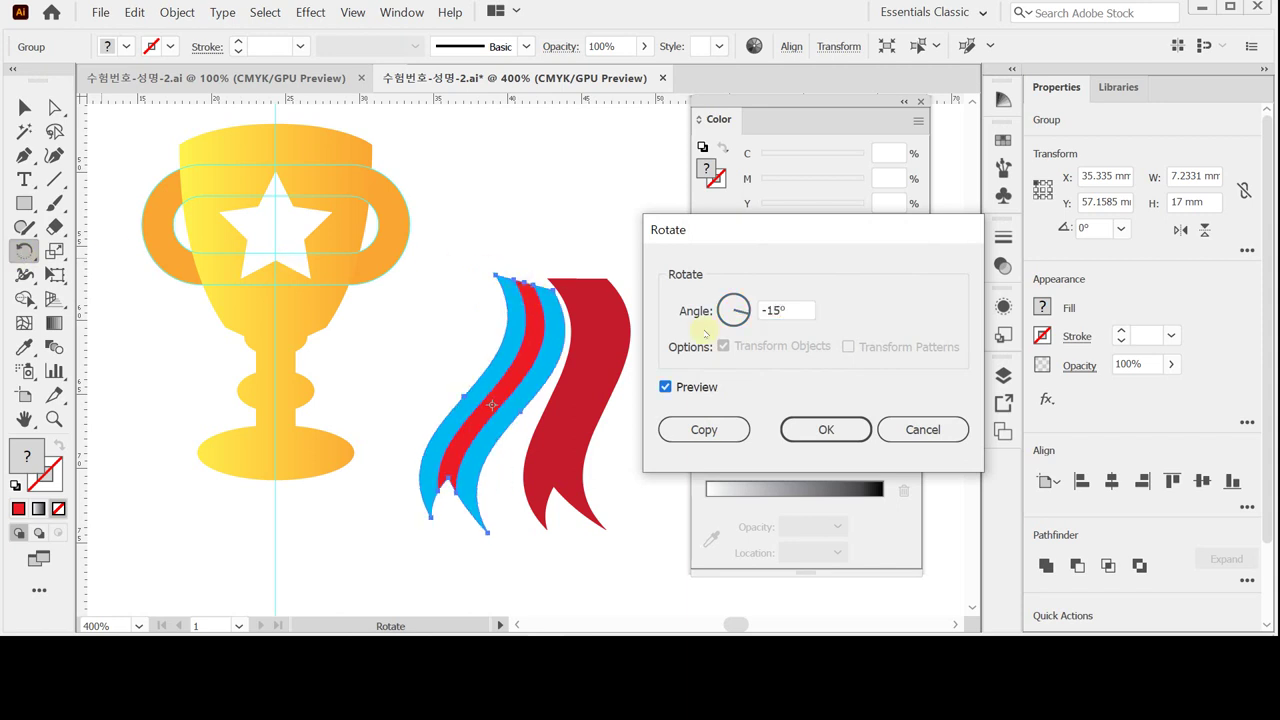
pyautogui.click(818, 429)
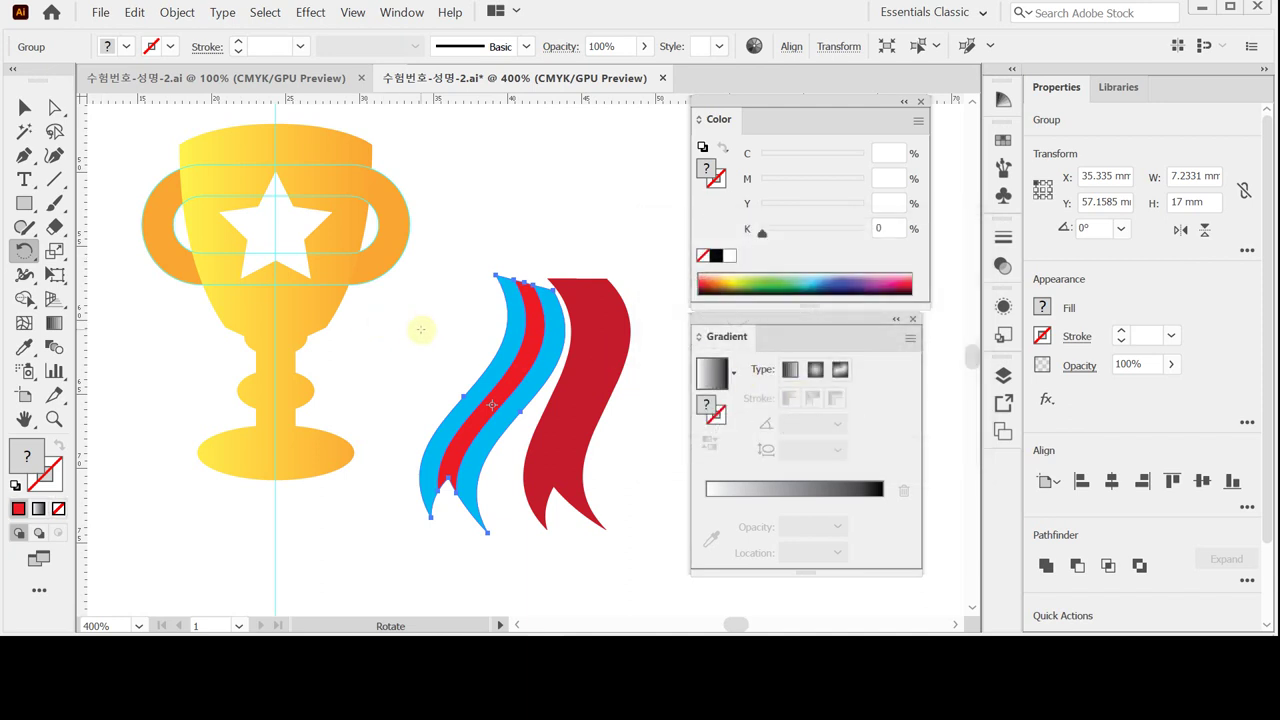
pyautogui.click(24, 107)
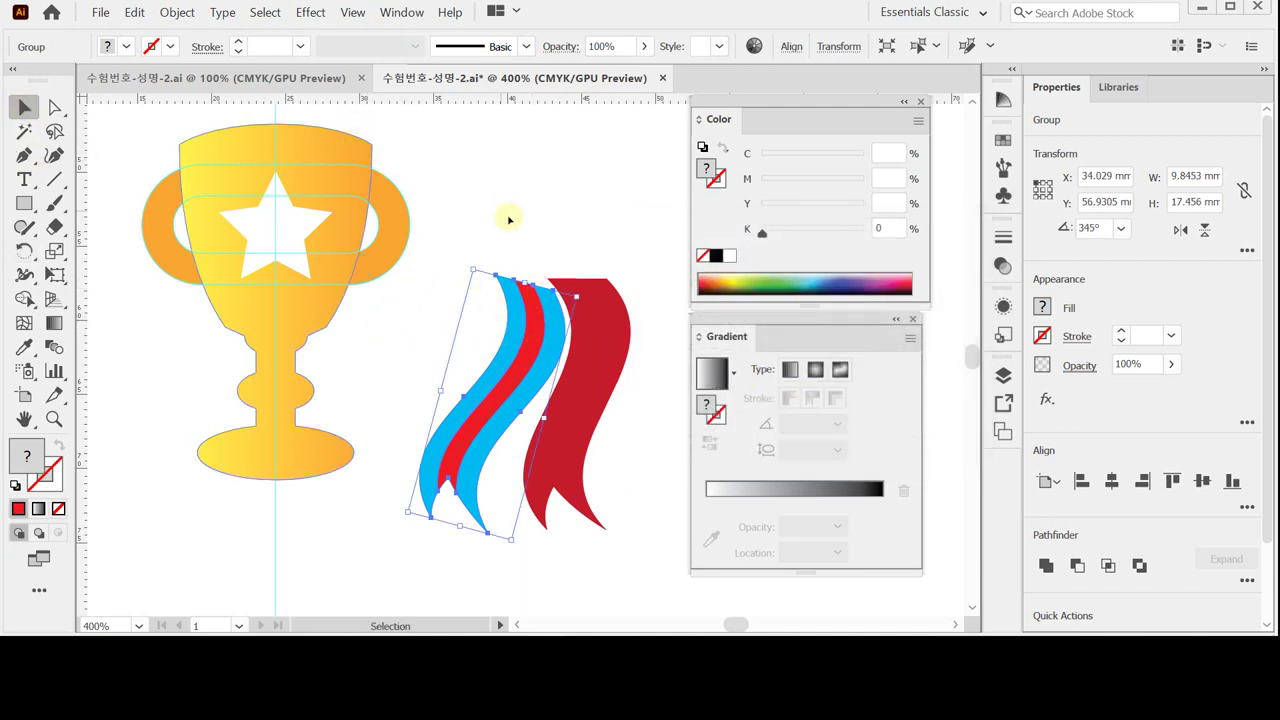
pyautogui.hotkey('ctrl', 'shift', 'b')
pyautogui.hotkey('ctrl', 'shift', 'b')
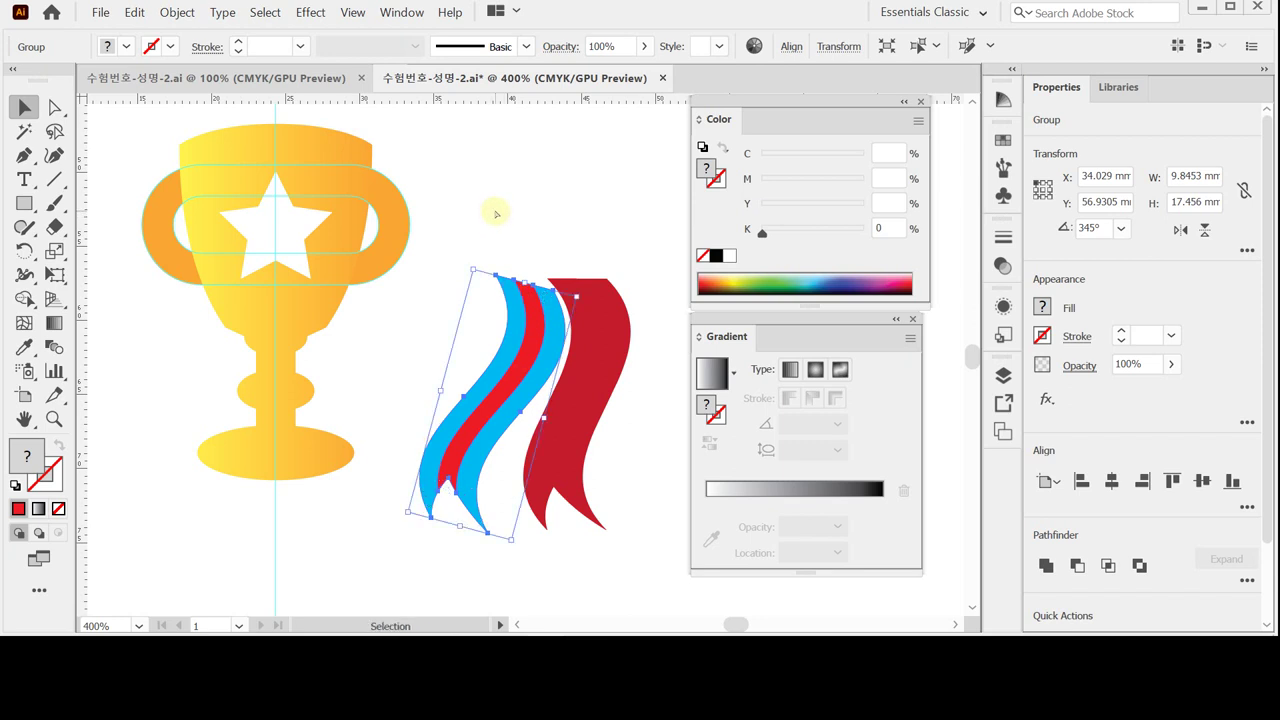
pyautogui.press('ctrl')
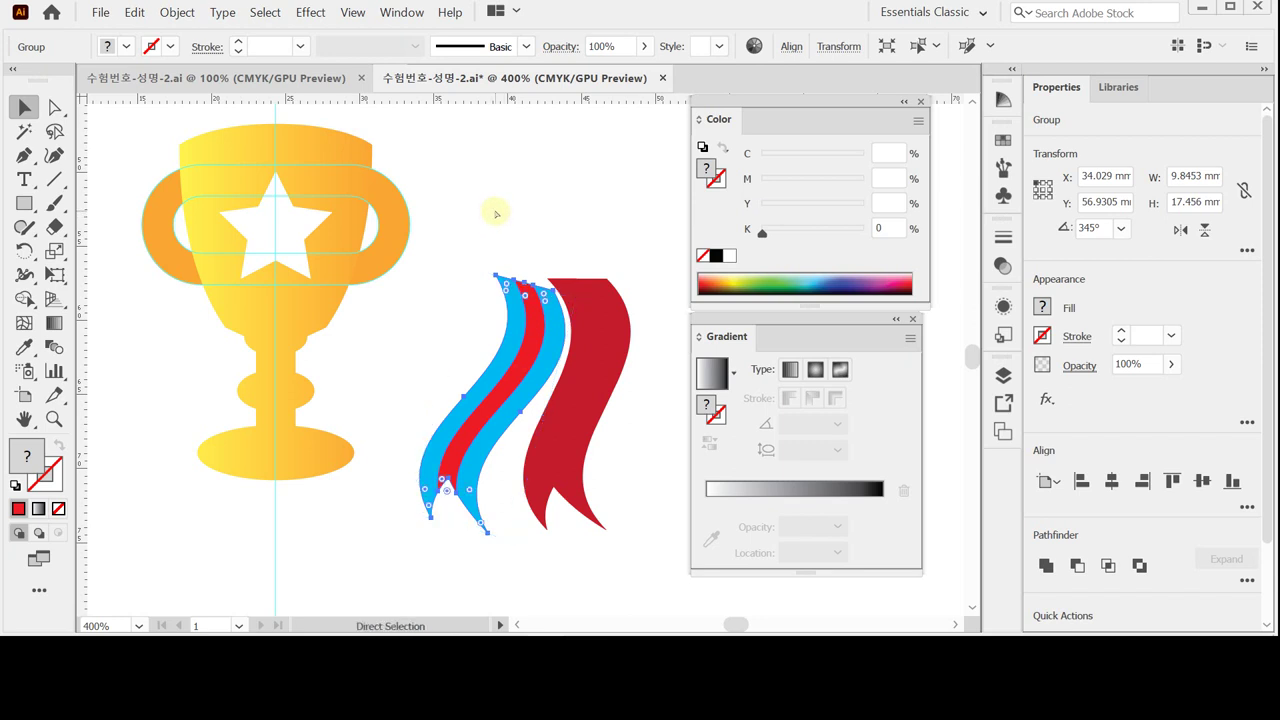
pyautogui.hotkey('ctrl', 's')
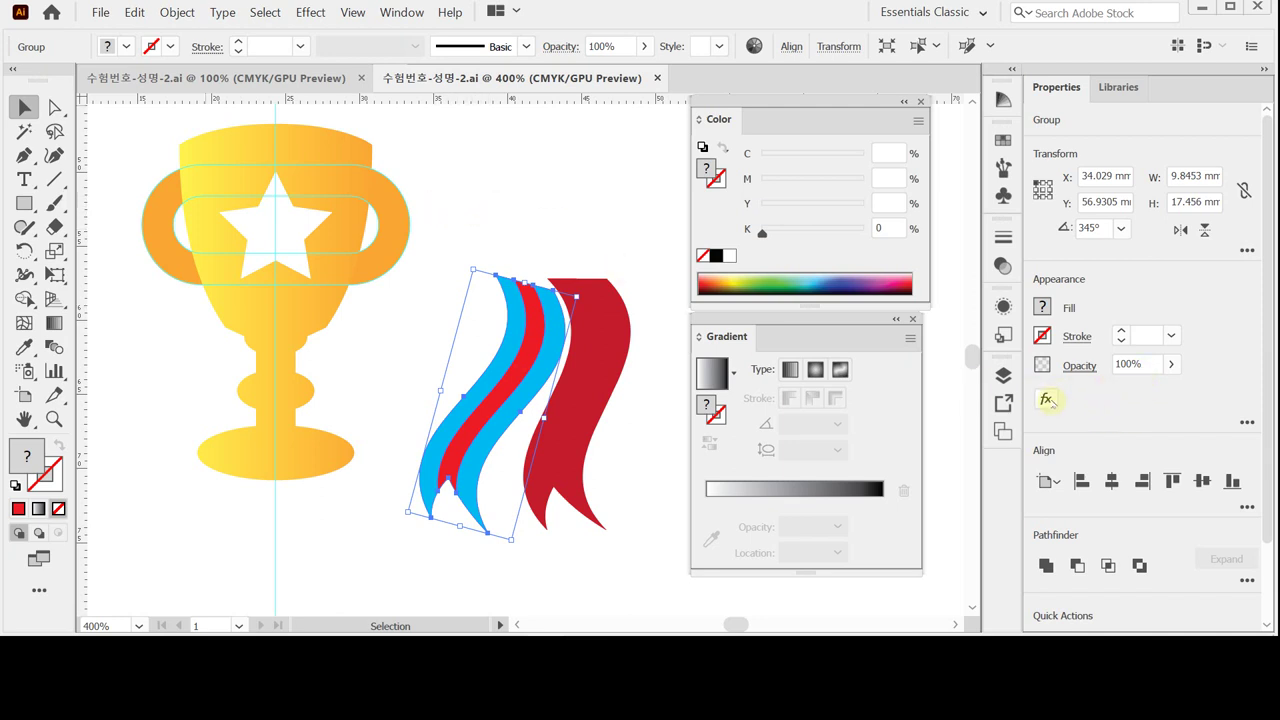
# Start a Drop Shadow effect on the blue ribbon with X and Y offsets of 1 mm.
pyautogui.click(1048, 400)
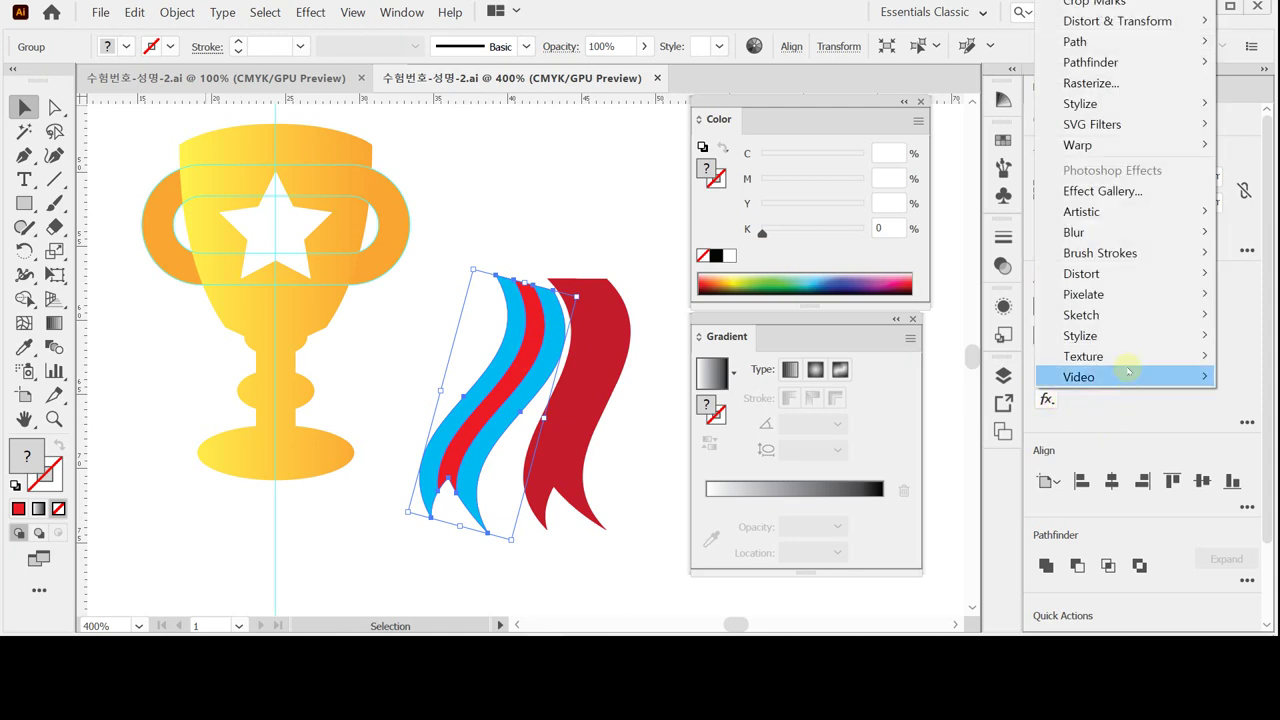
pyautogui.moveTo(1148, 113)
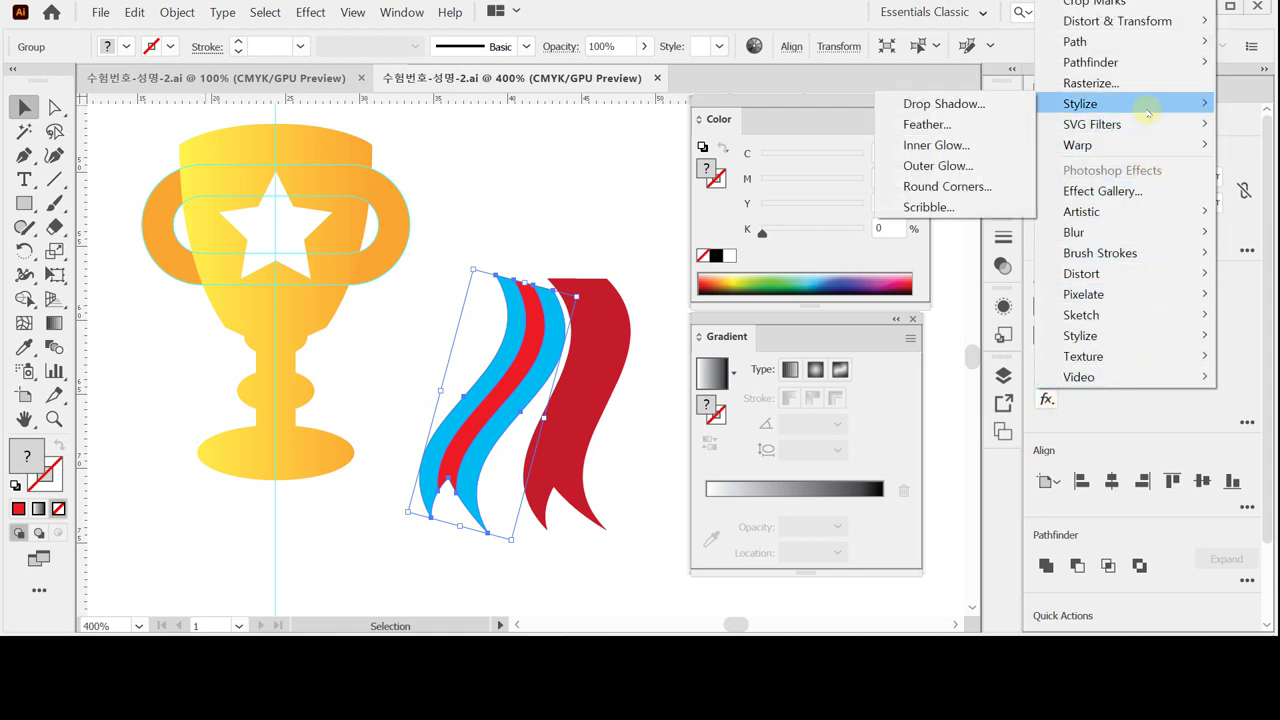
pyautogui.click(940, 104)
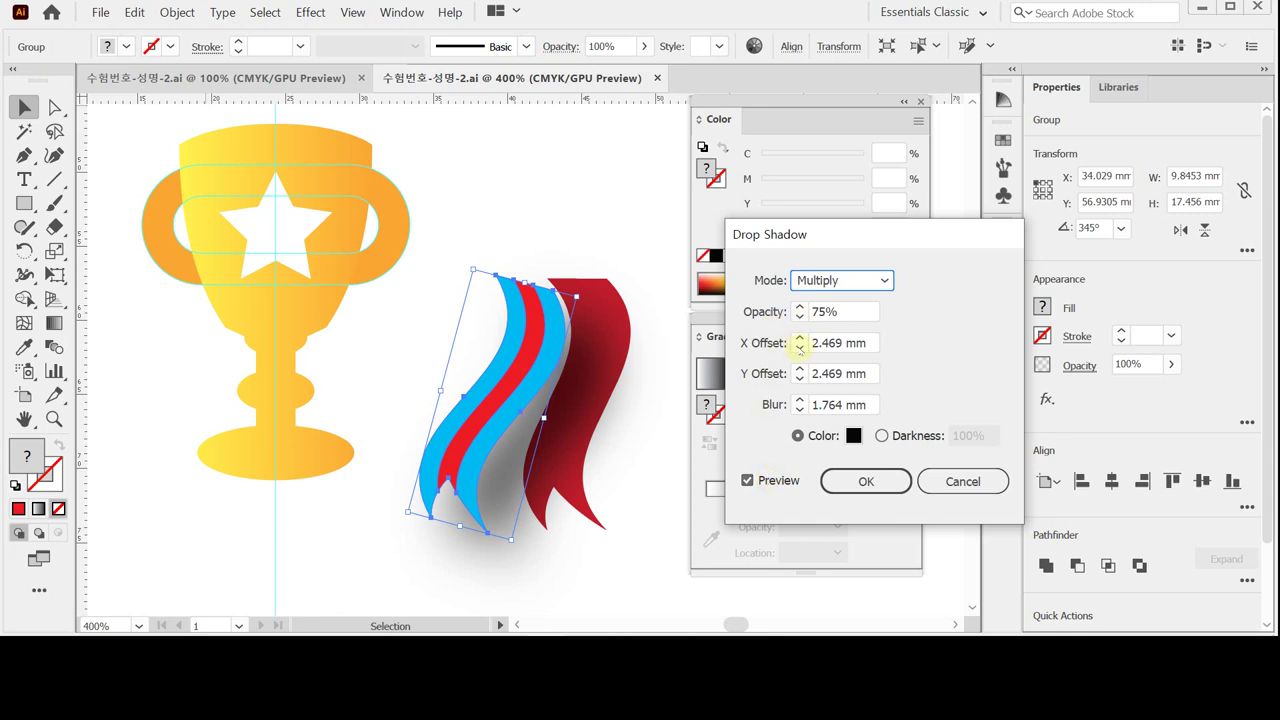
pyautogui.click(800, 343)
pyautogui.write('2')
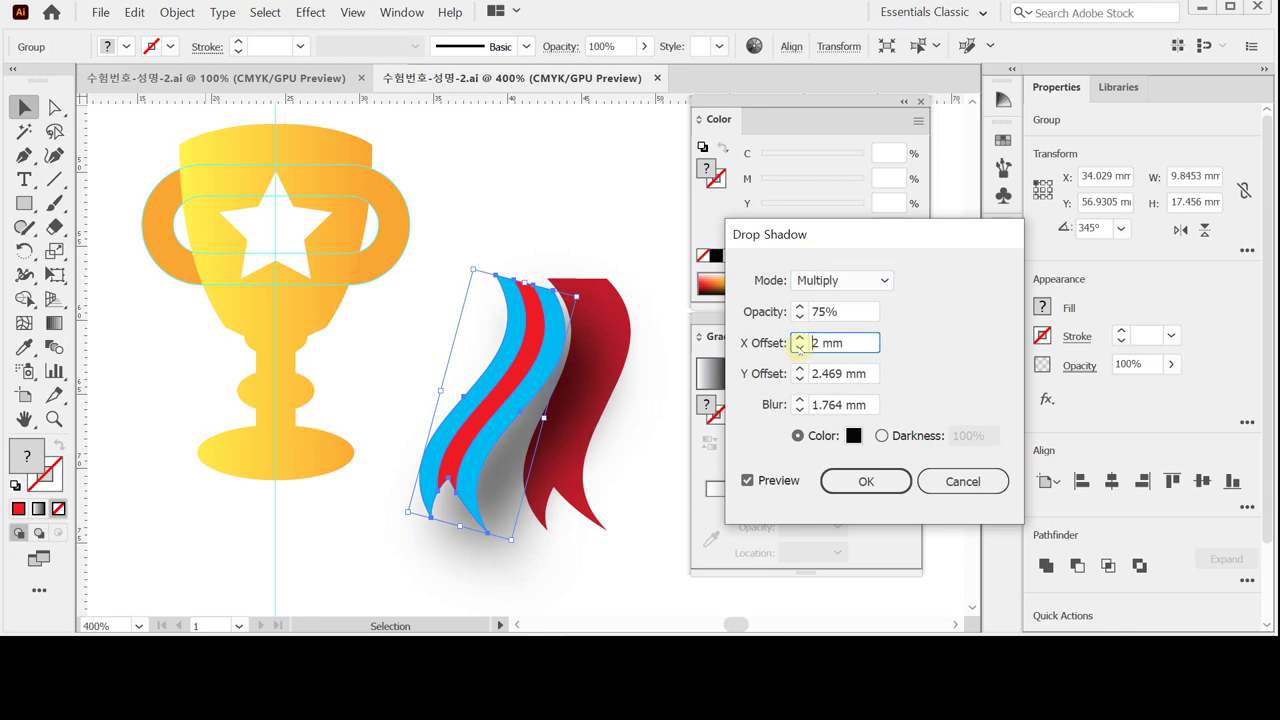
pyautogui.click(800, 343)
pyautogui.write('1')
pyautogui.click(800, 374)
pyautogui.write('2')
pyautogui.click(800, 376)
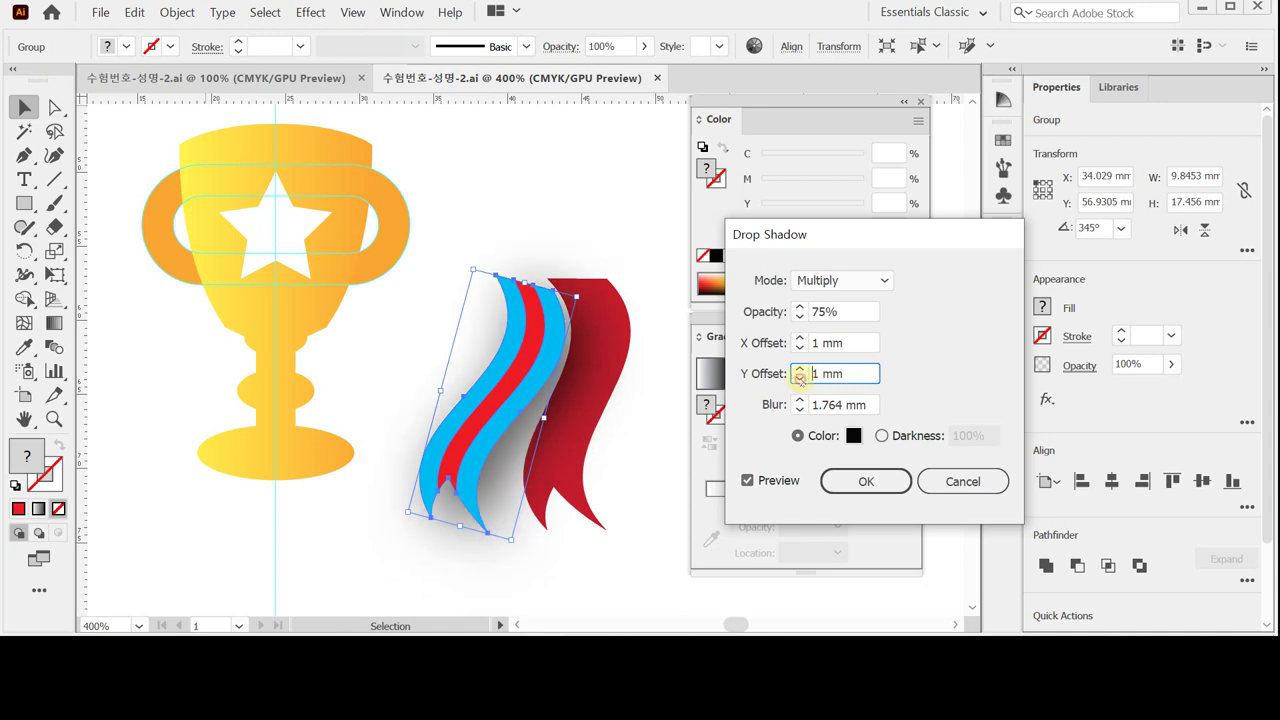
# Set the drop shadow's blur to 1 mm and apply the effect to the blue ribbon.
pyautogui.click(800, 409)
pyautogui.click(800, 409)
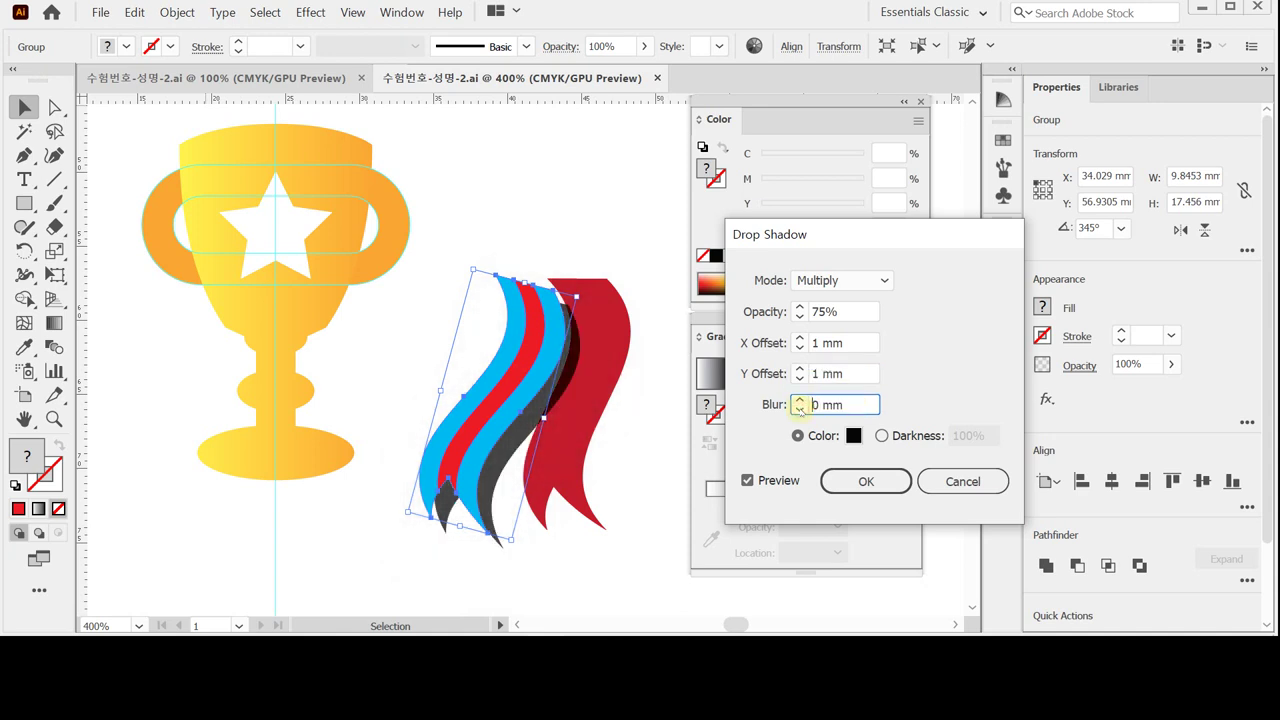
pyautogui.click(800, 399)
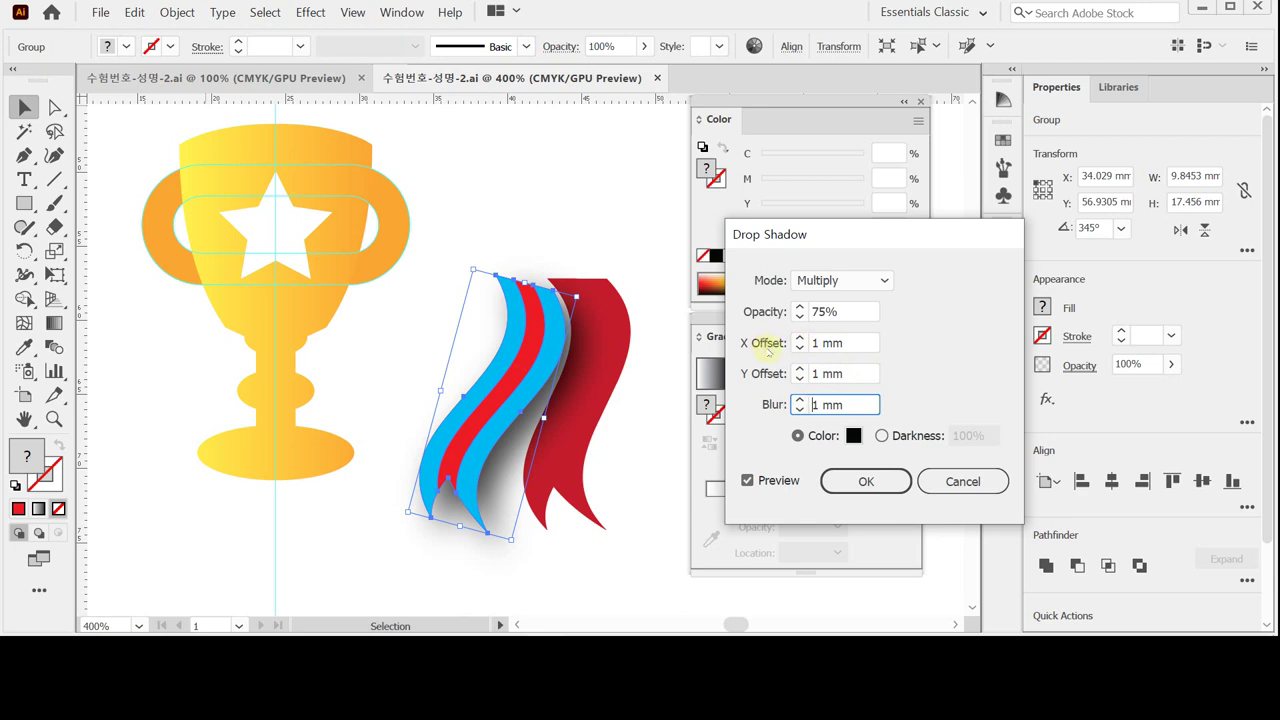
pyautogui.click(862, 480)
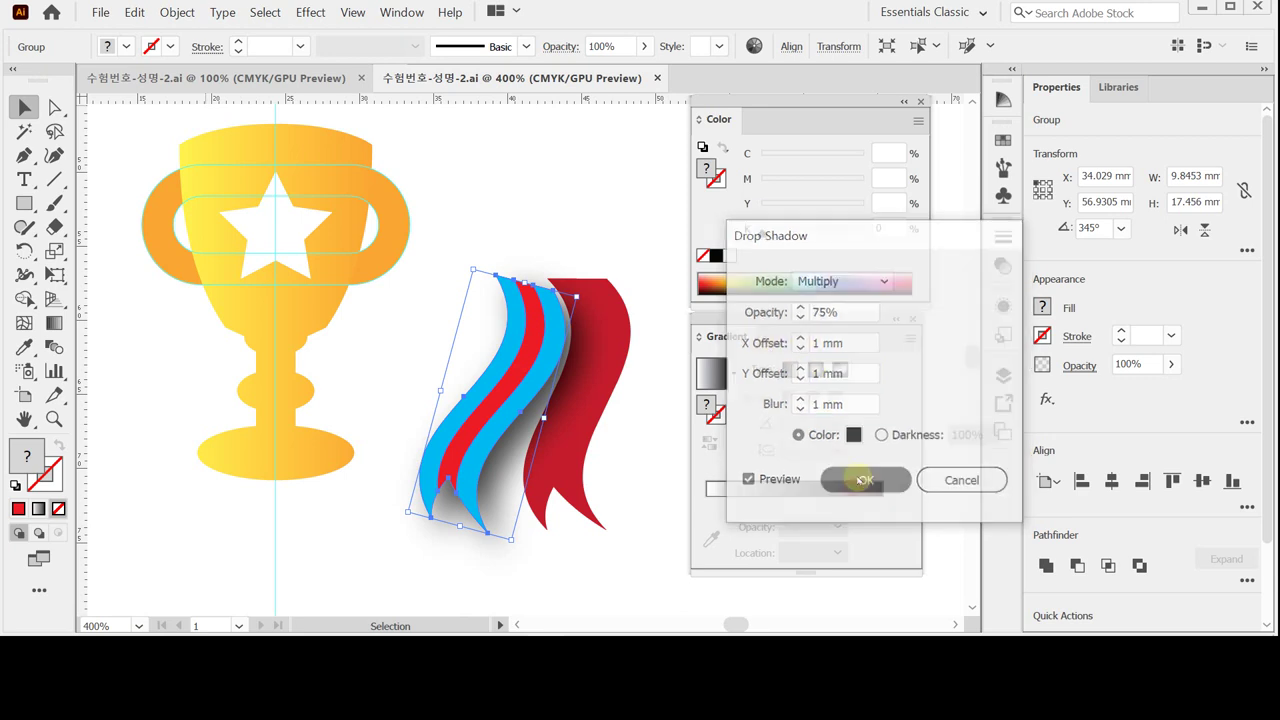
# Overlap the blue ribbon onto the red one and move both ribbons over the trophy's lower right side.
pyautogui.moveTo(530, 352); pyautogui.dragTo(547, 327)
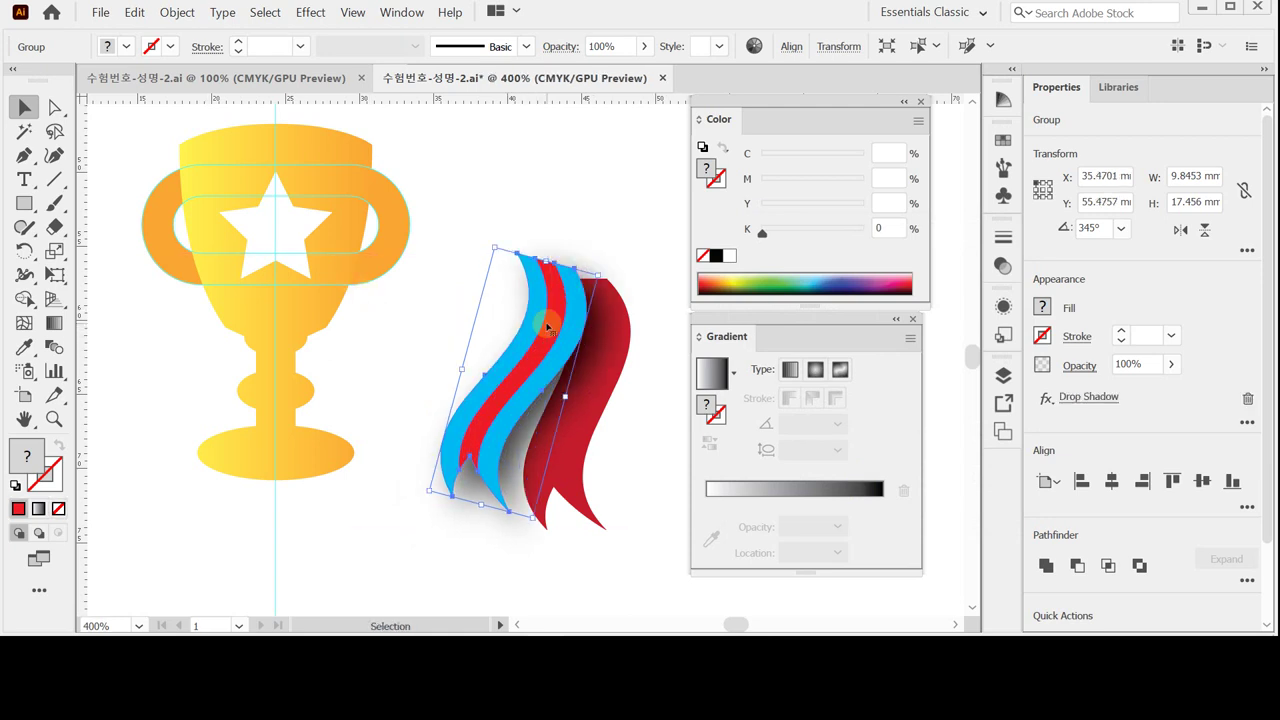
pyautogui.keyDown('shift'); pyautogui.click(603, 352); pyautogui.keyUp('shift')
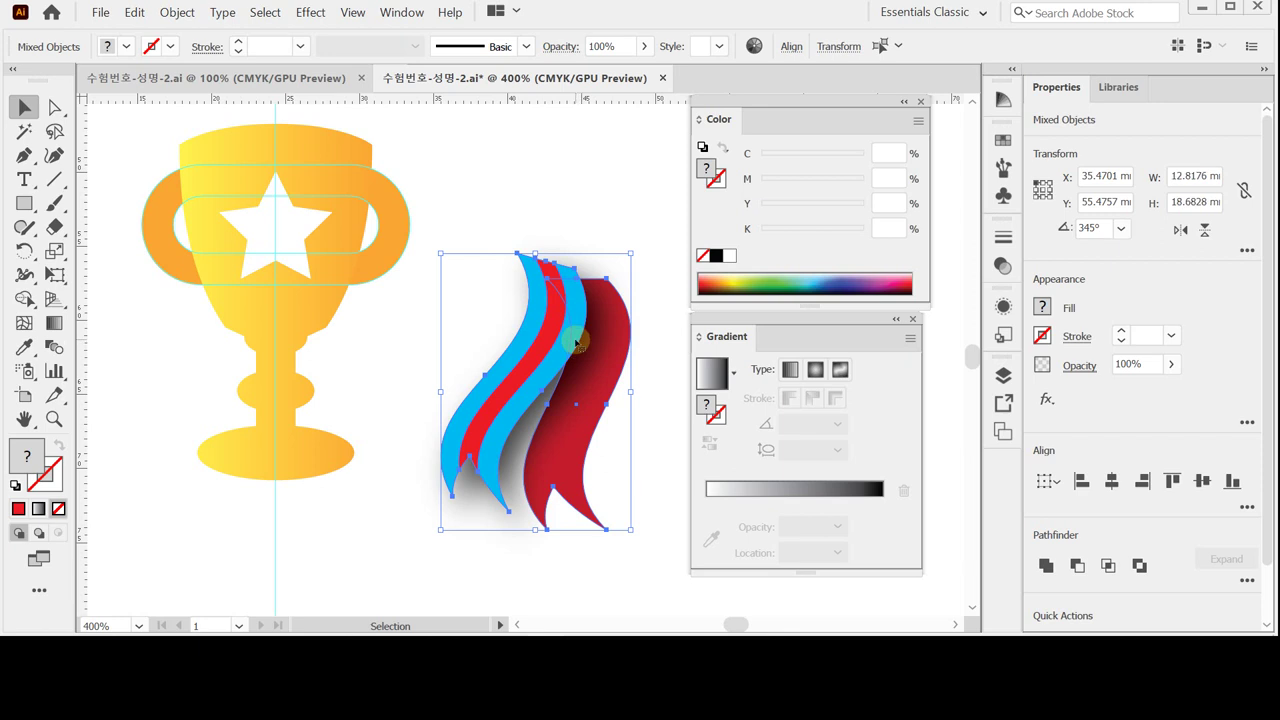
pyautogui.moveTo(577, 342); pyautogui.dragTo(491, 325)
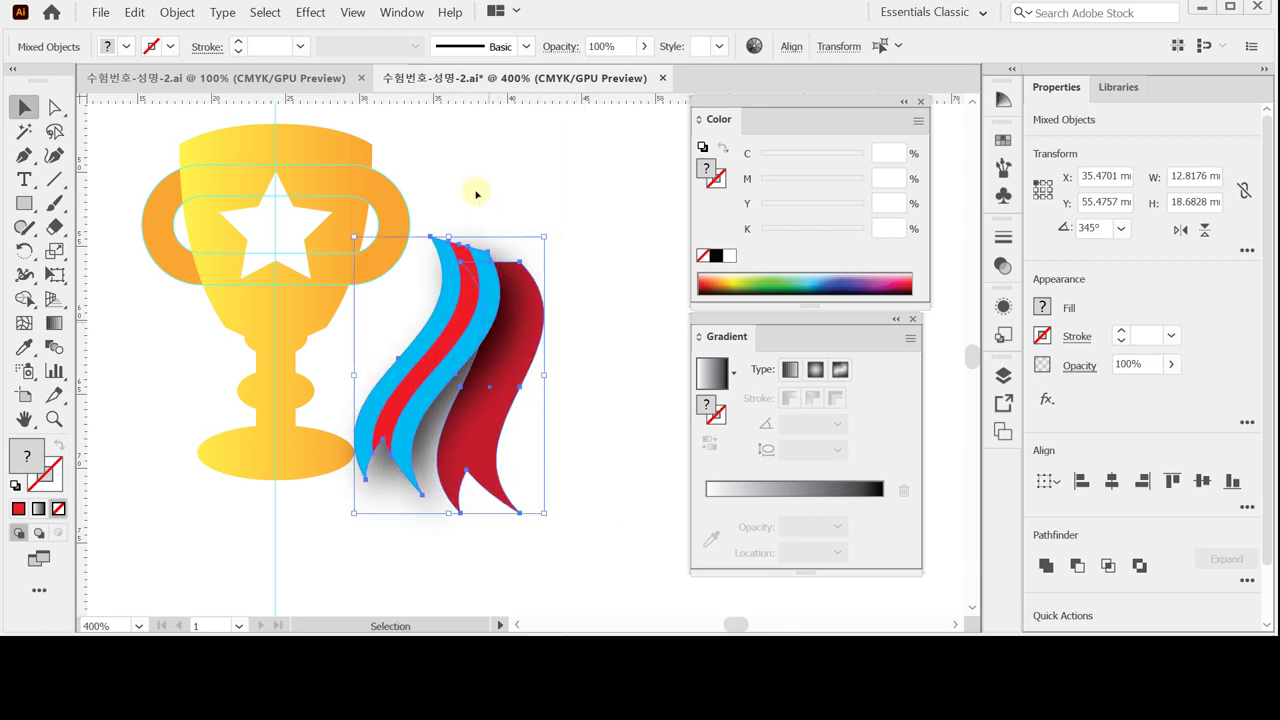
pyautogui.click(476, 194)
pyautogui.click(403, 220)
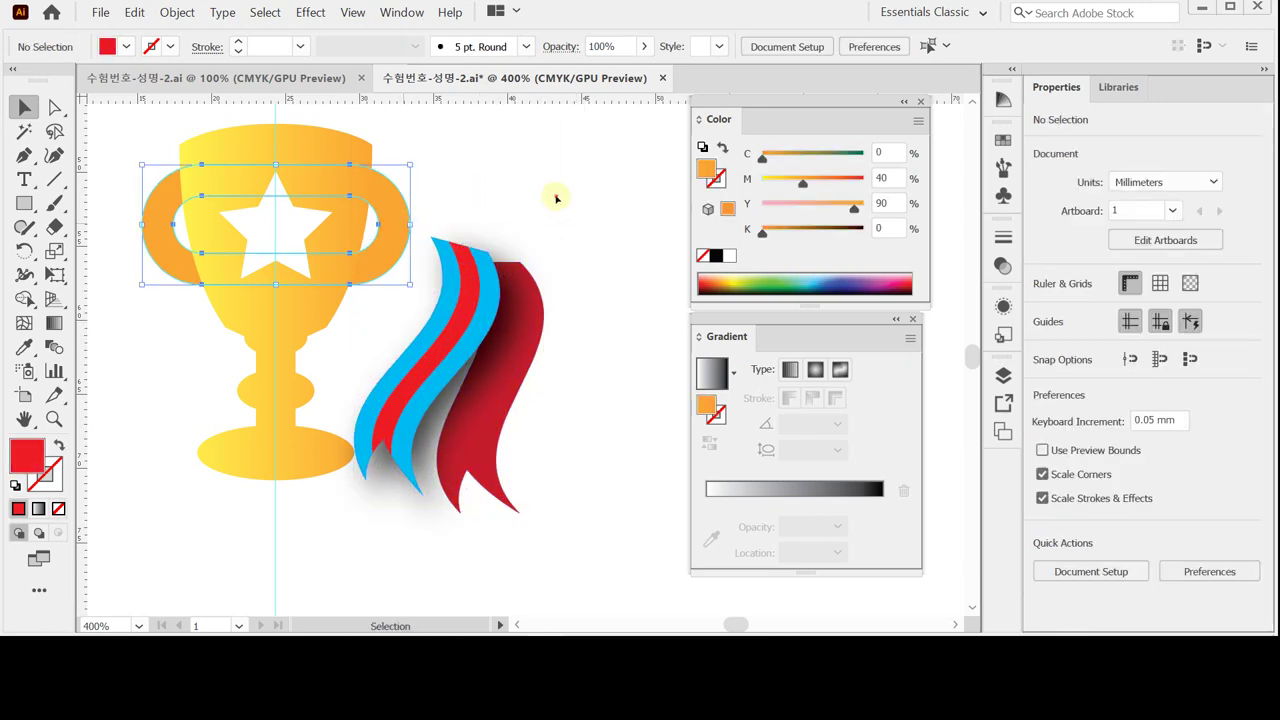
pyautogui.moveTo(606, 240); pyautogui.dragTo(409, 319)
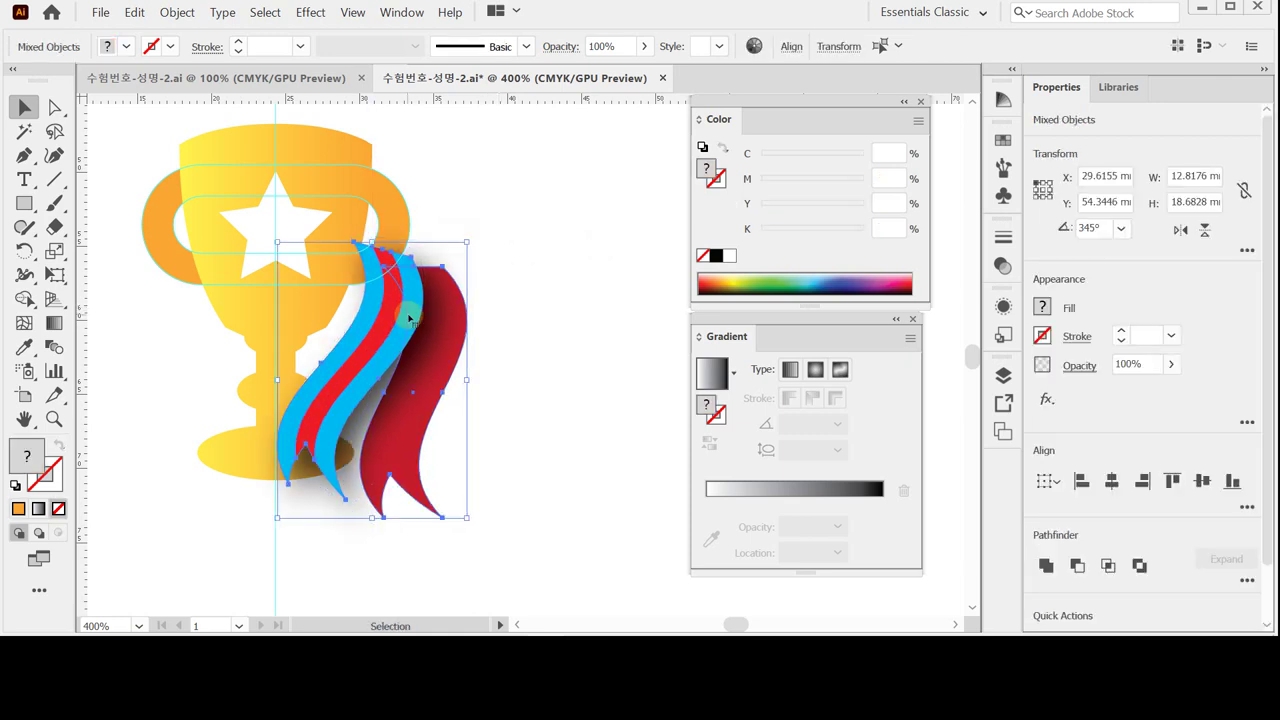
pyautogui.click(517, 232)
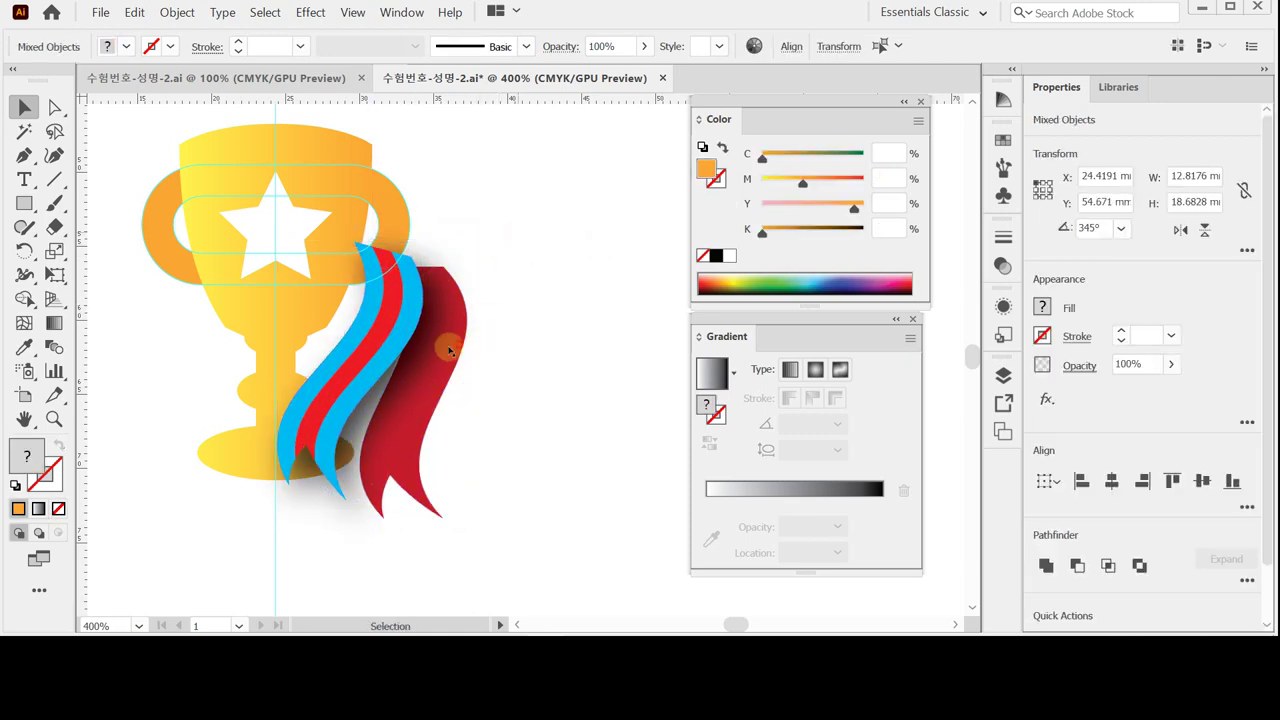
# Adjust the blue ribbon's position slightly and move the red ribbon closer so it sits partly behind the blue one.
pyautogui.click(448, 348)
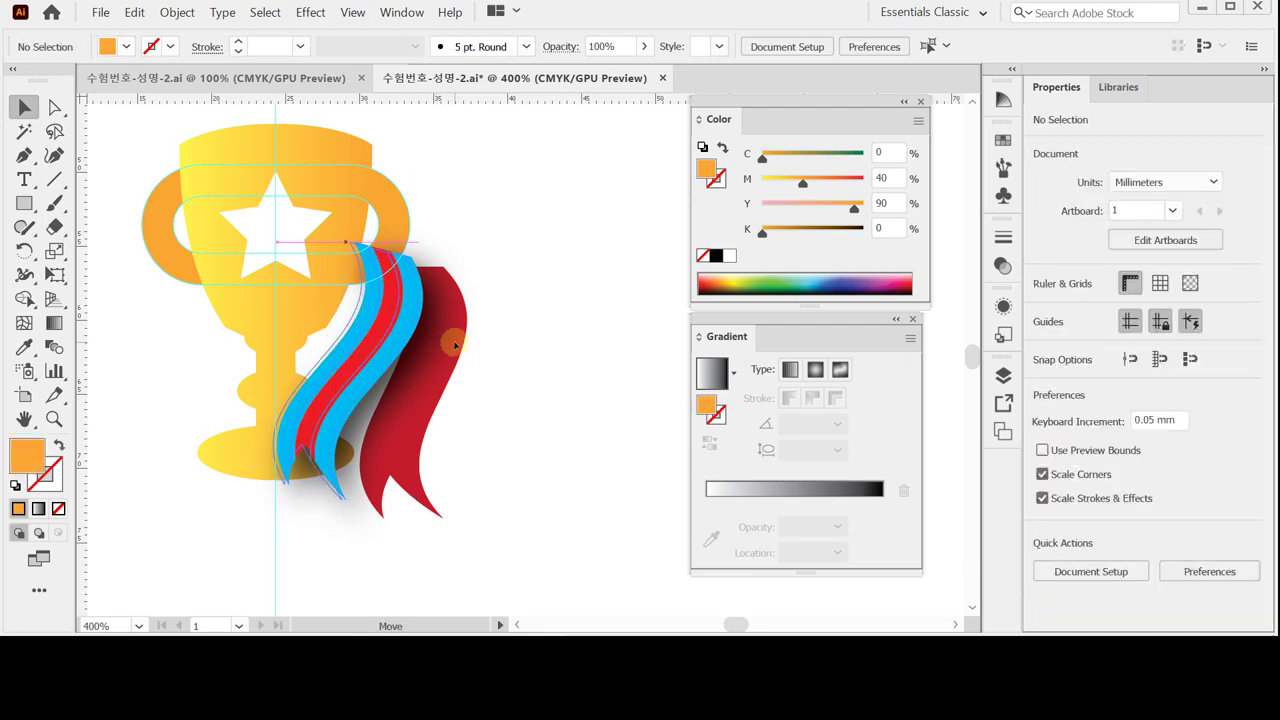
pyautogui.click(455, 345)
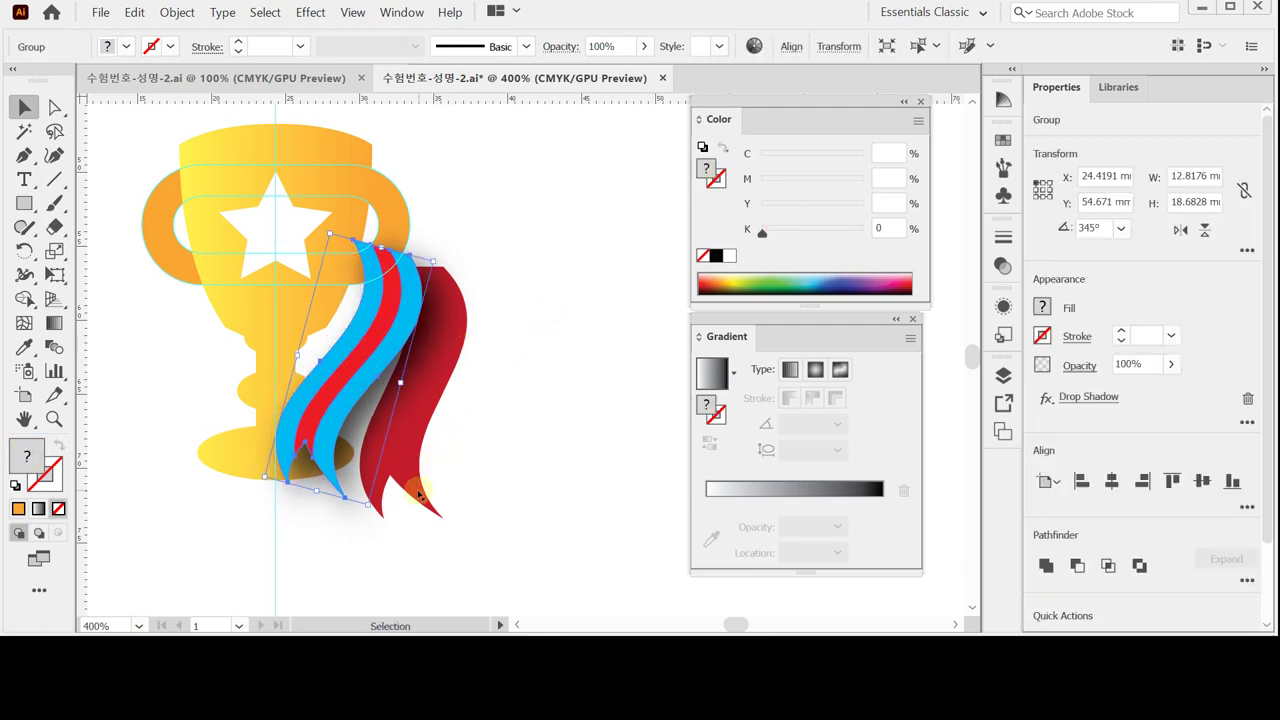
pyautogui.click(425, 492)
pyautogui.click(398, 485)
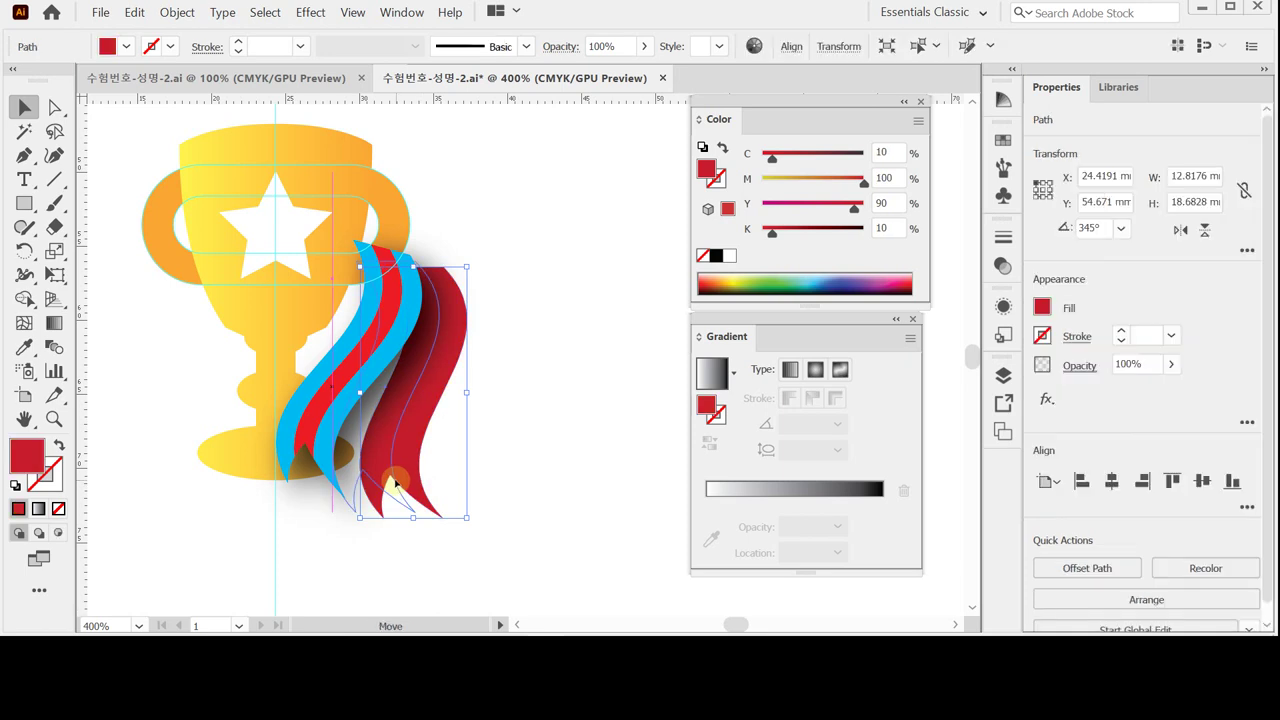
pyautogui.hotkey('ctrl', 'z')
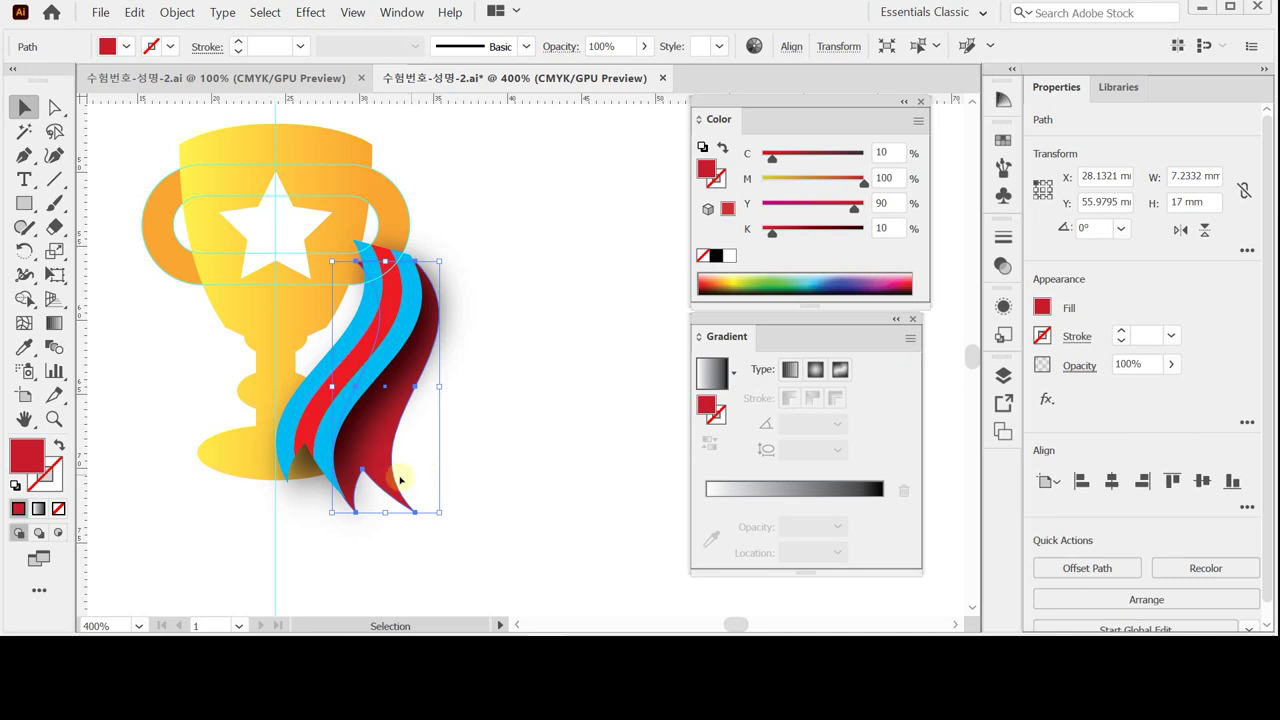
# Nudge the blue ribbon slightly upward over the red ribbon.
pyautogui.click(421, 480)
pyautogui.moveTo(422, 481); pyautogui.dragTo(440, 423)
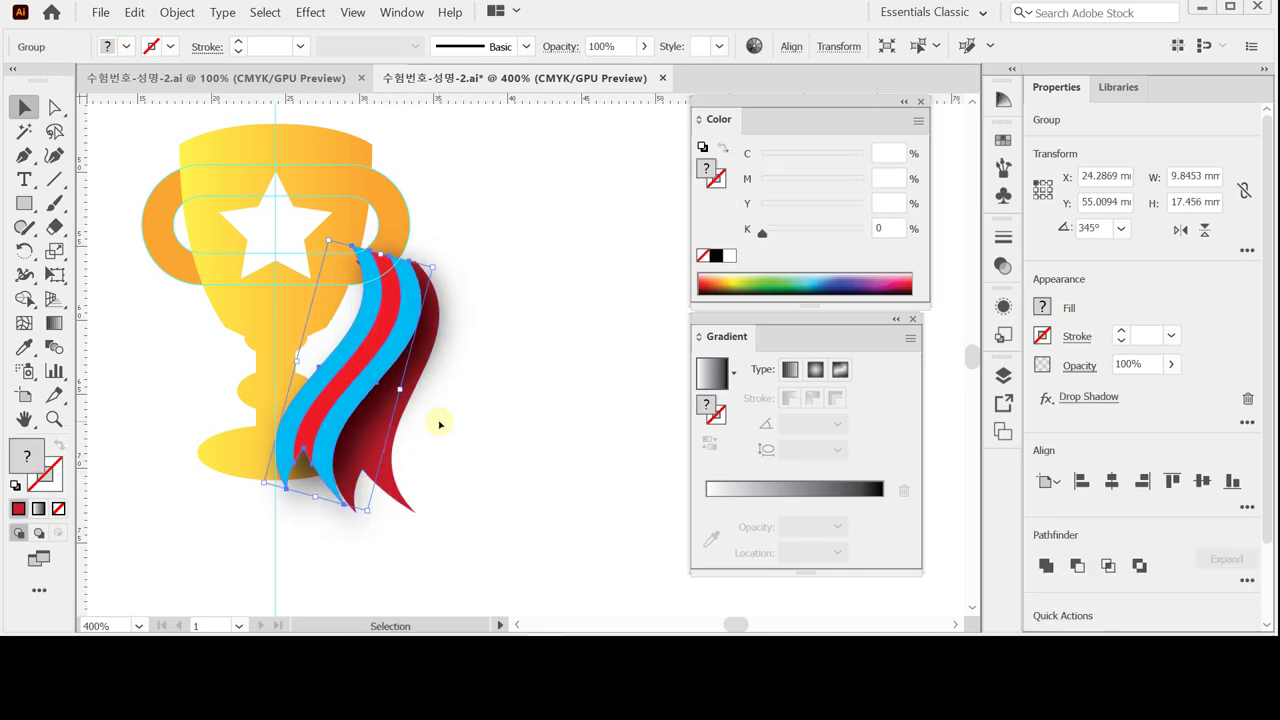
pyautogui.press('Up')
pyautogui.press('Up')
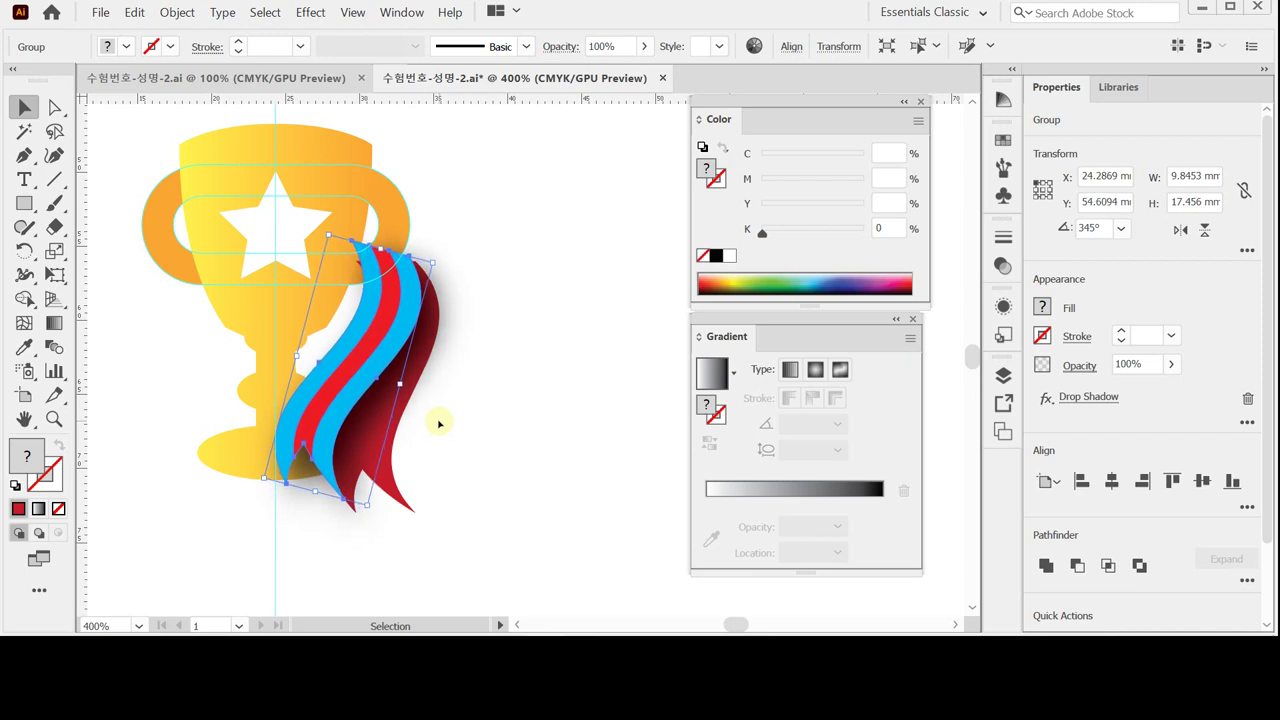
pyautogui.click(408, 487)
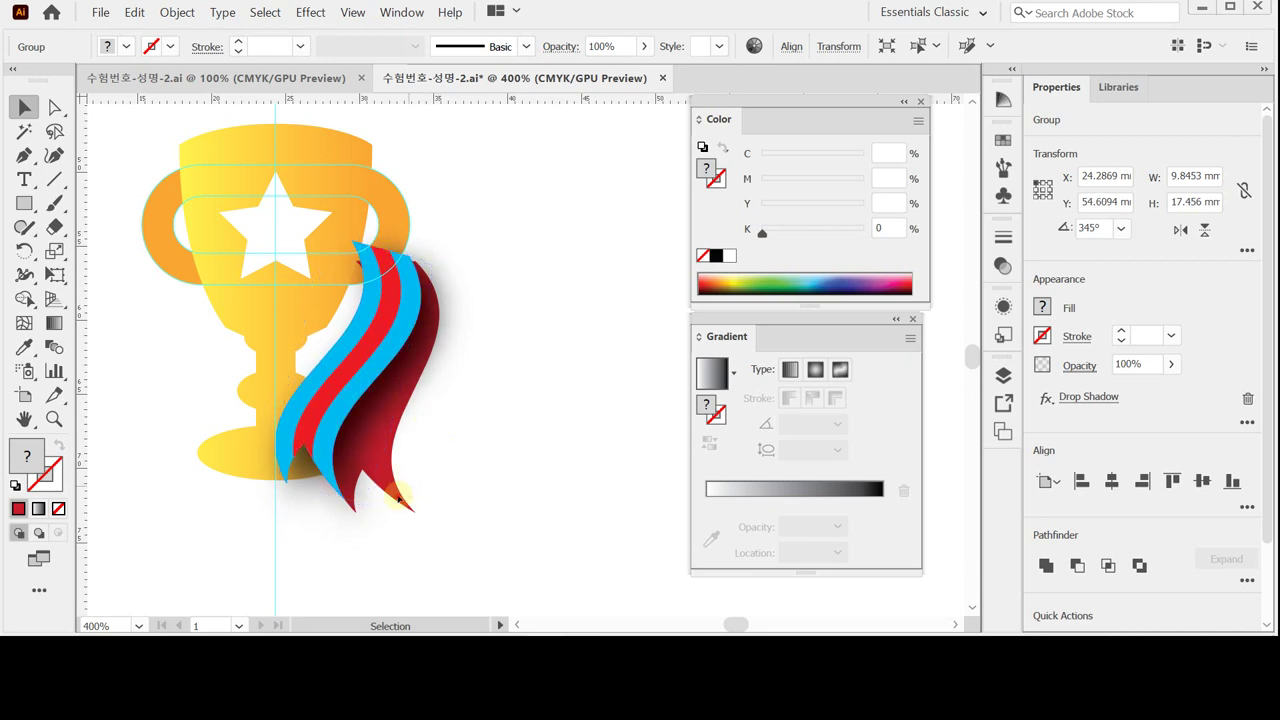
# Offset the red ribbon downward and slightly to the right behind the blue ribbon, and save the document.
pyautogui.click(411, 506)
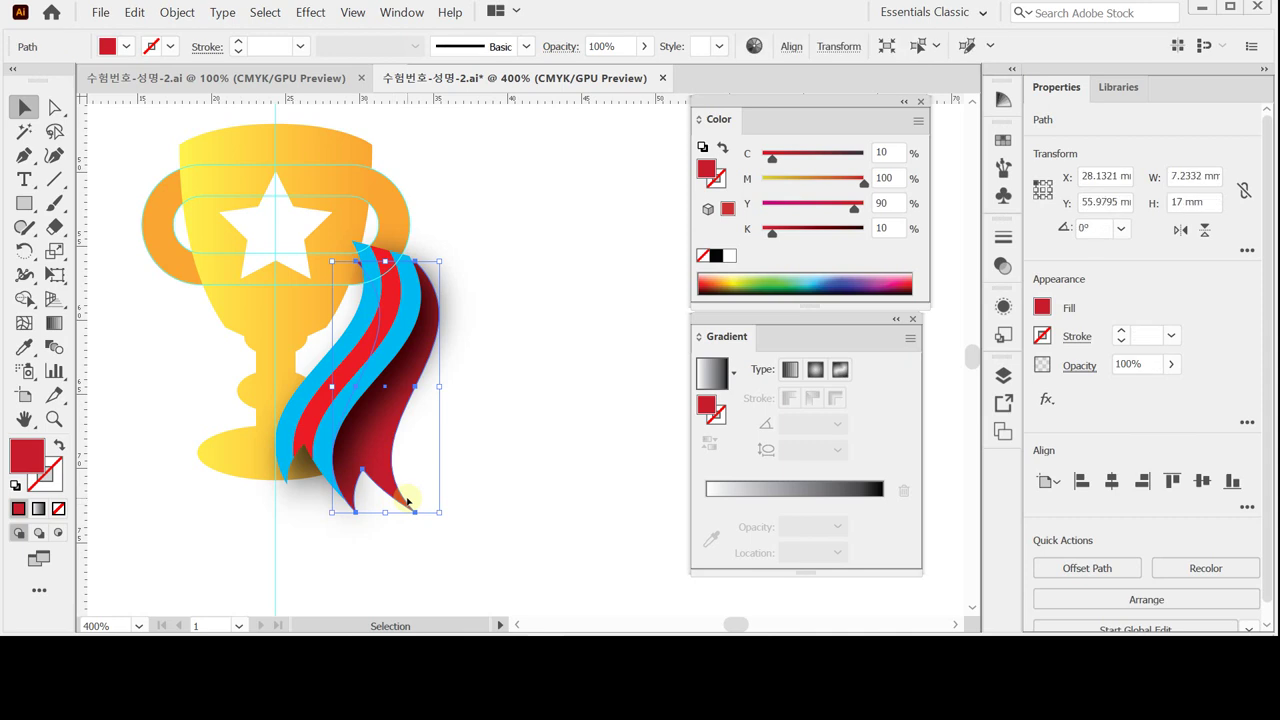
pyautogui.moveTo(407, 500); pyautogui.dragTo(406, 499)
pyautogui.press('Down')
pyautogui.press('Down')
pyautogui.press('Down')
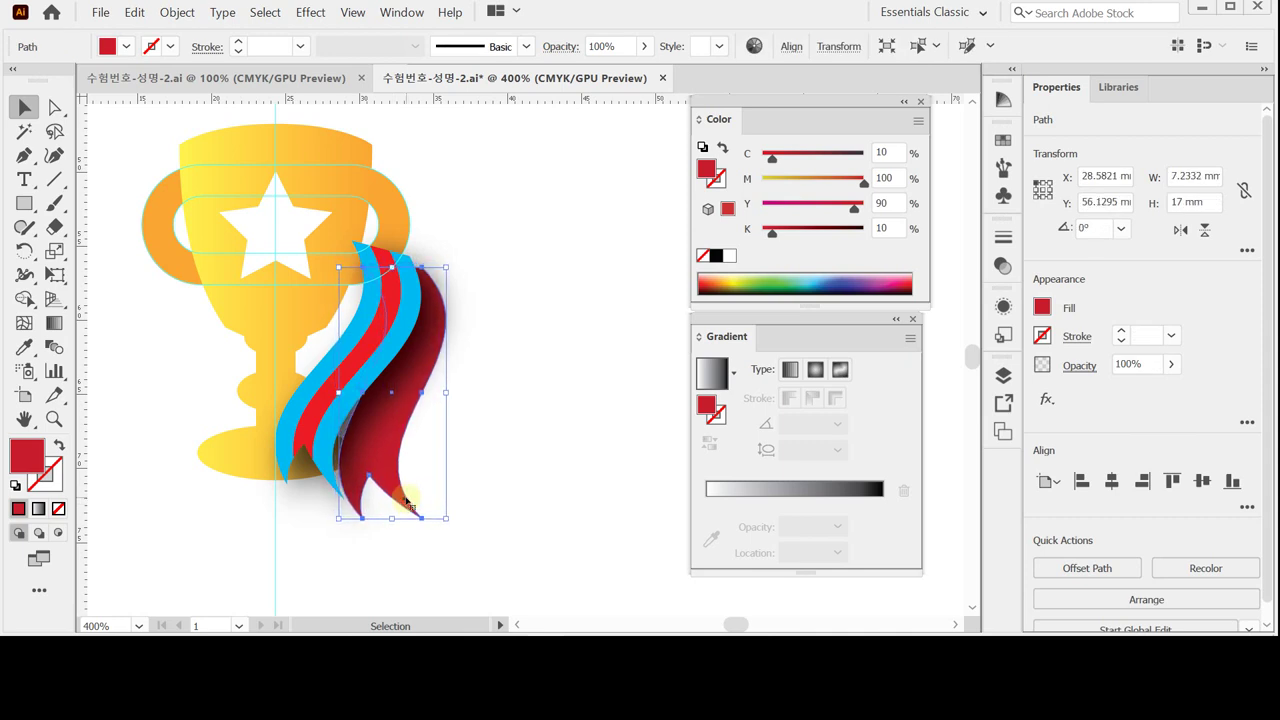
pyautogui.press('Down')
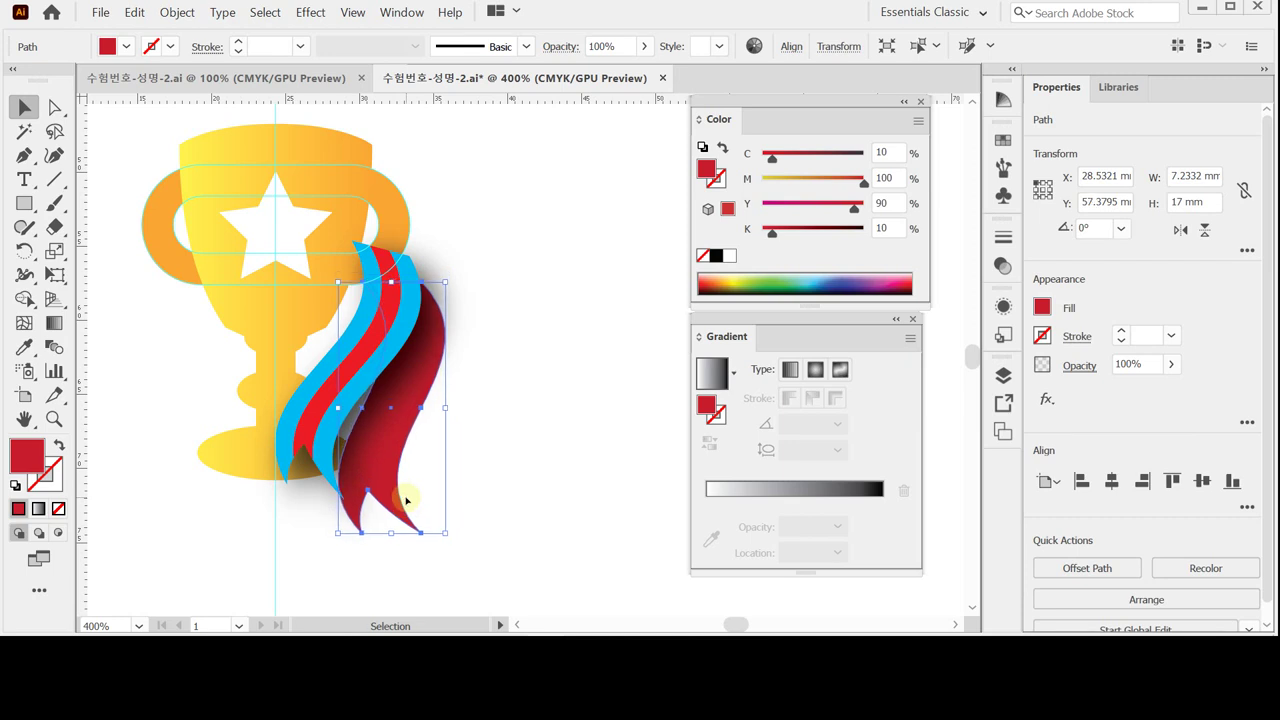
pyautogui.press('a')
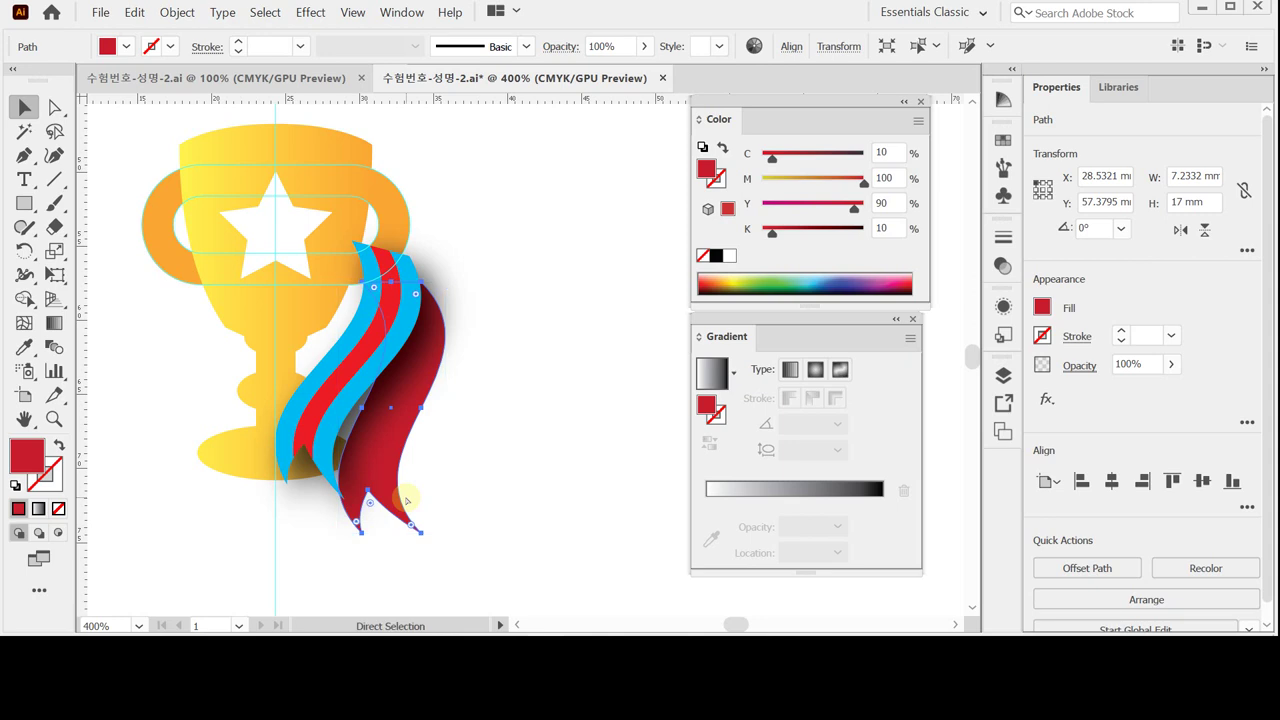
pyautogui.press('v')
pyautogui.hotkey('ctrl', 's')
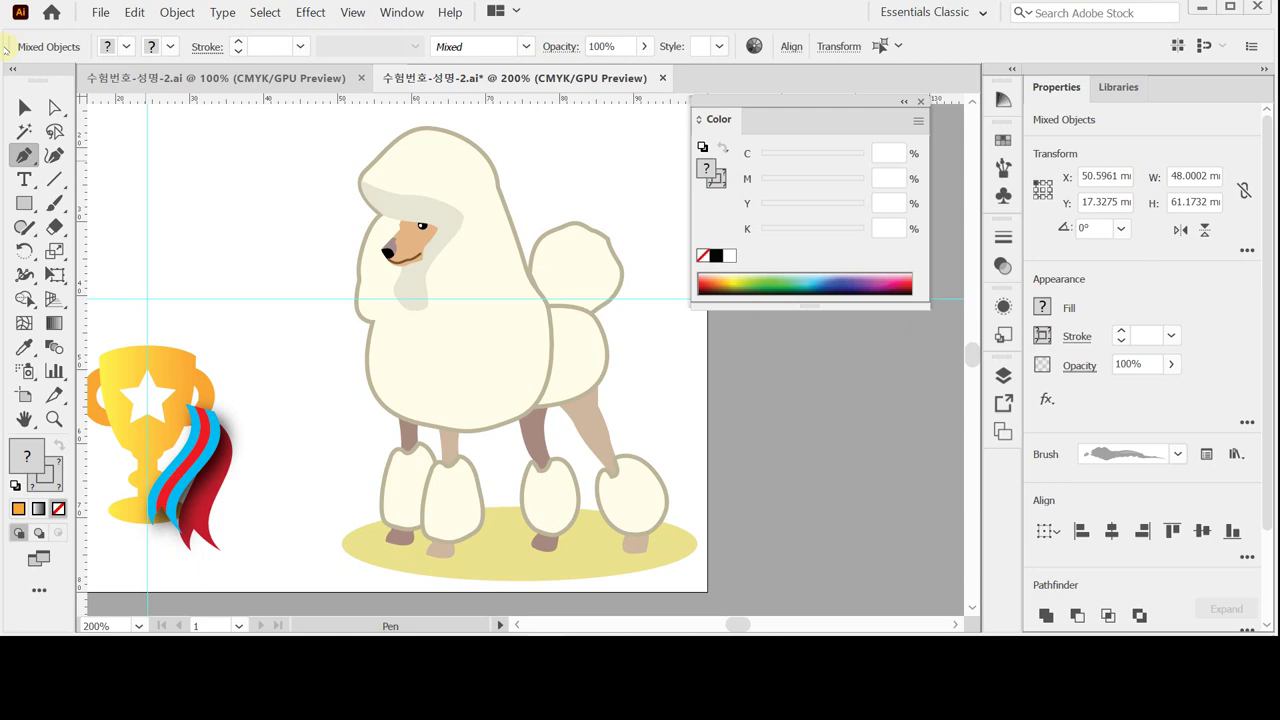
# Check the poodle's paths in outline mode, revert the poodle to its guide lines, and save the document.
pyautogui.hotkey('ctrl', 'y')
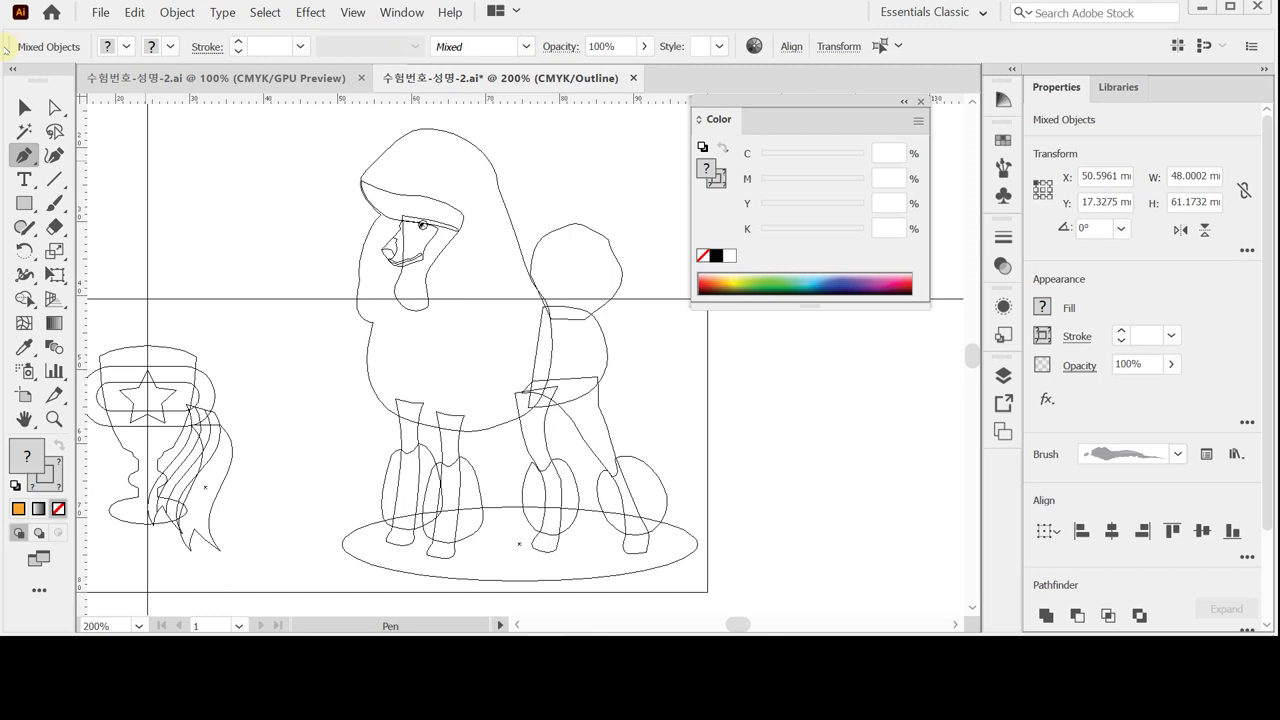
pyautogui.hotkey('ctrl', 'y')
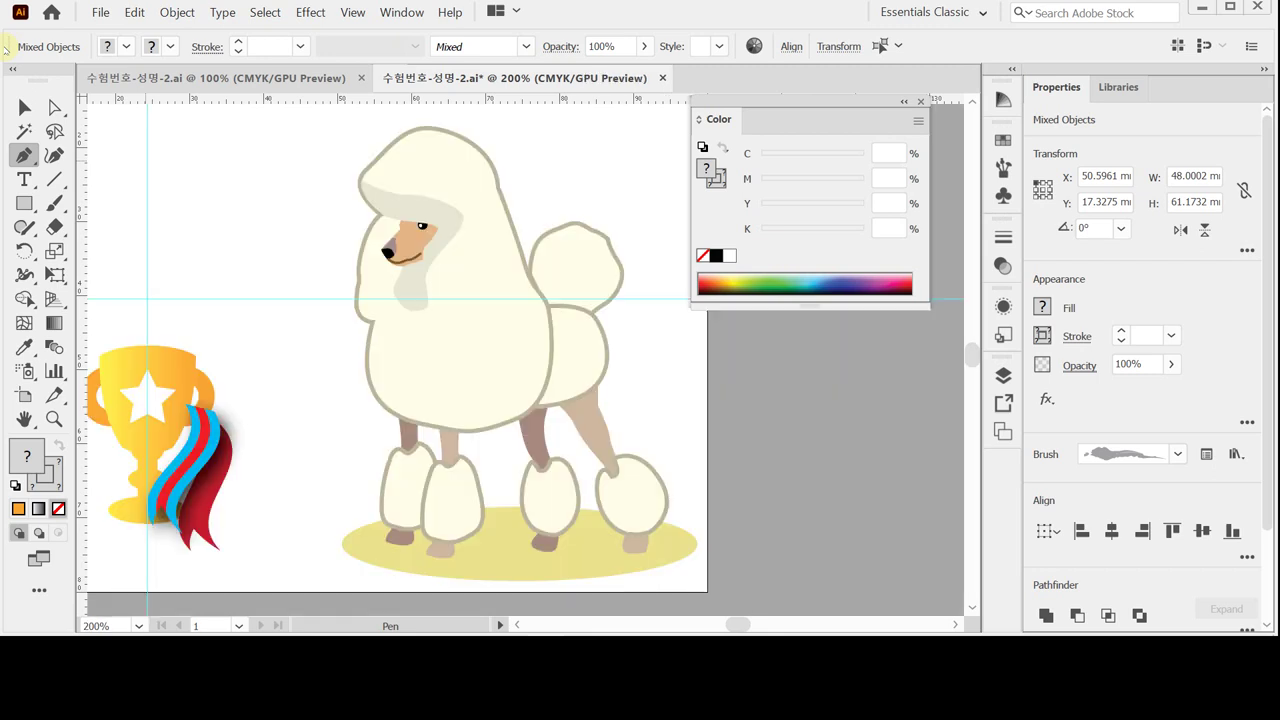
pyautogui.hotkey('ctrl', 'z')
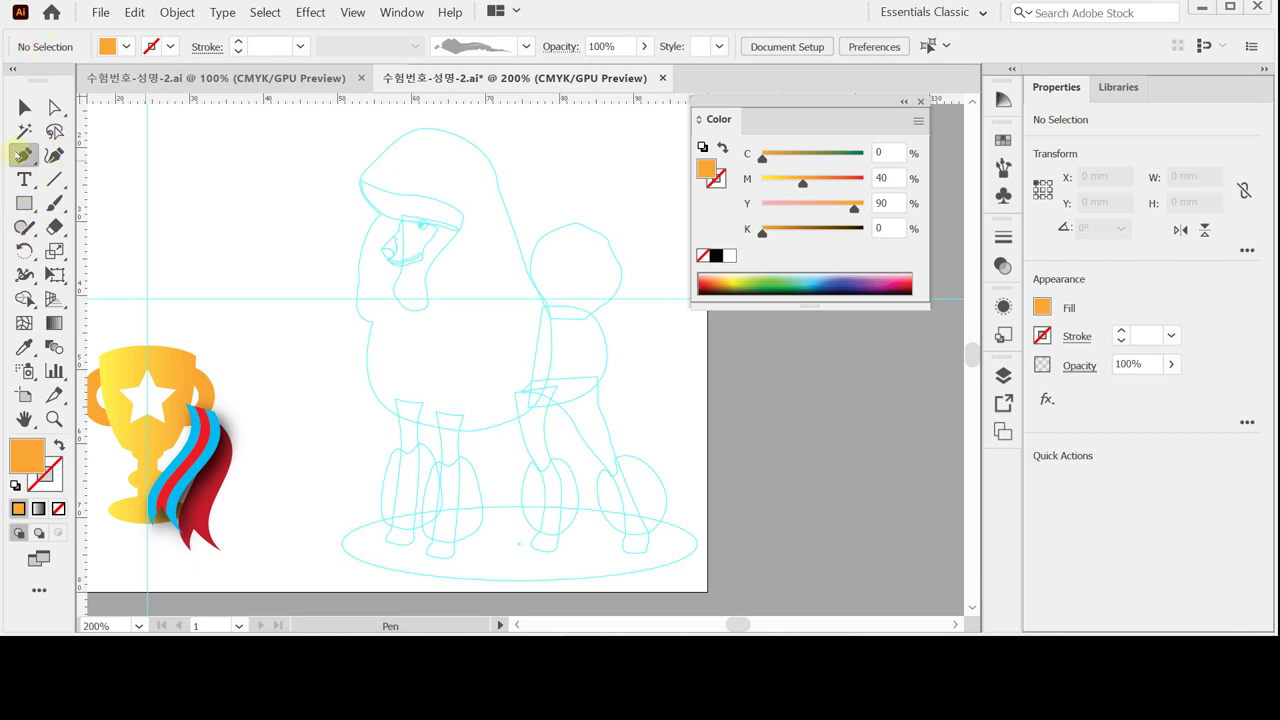
pyautogui.hotkey('ctrl', 's')
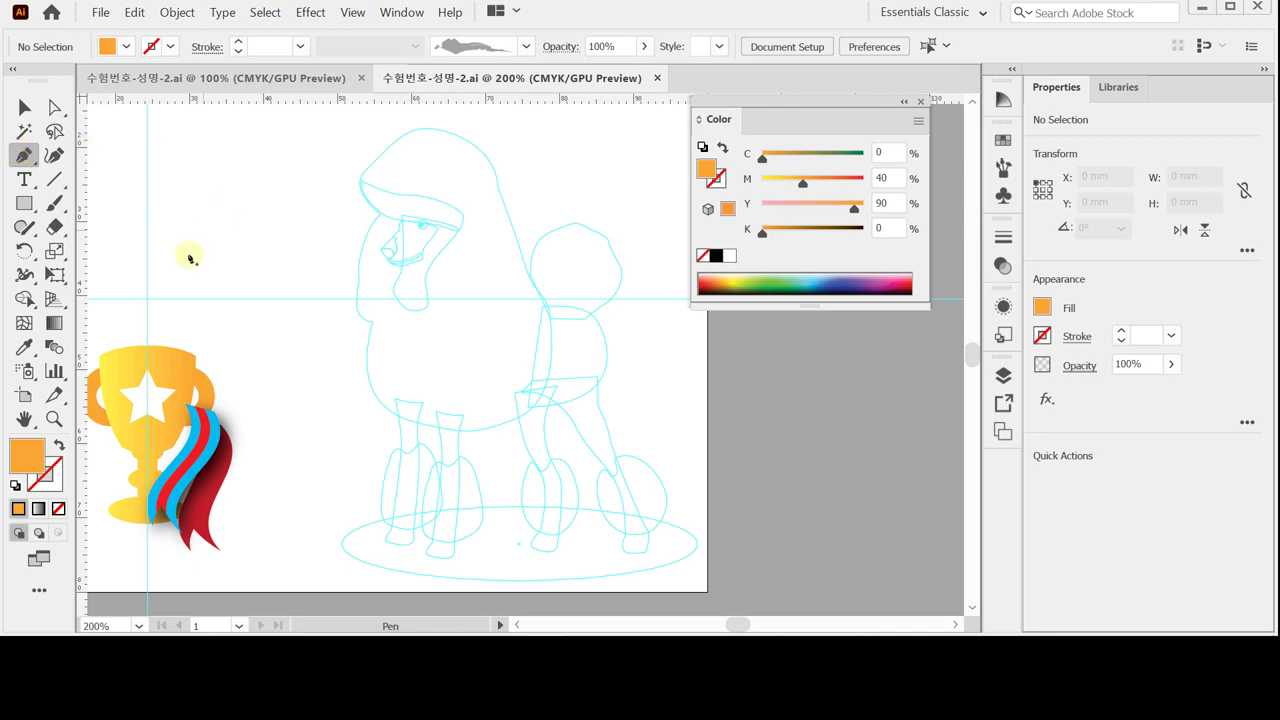
# Set a white fill and 1 pt black stroke, and trace the poodle's outline with the Pen tool from the brow to the crown.
pyautogui.hotkey('ctrl', '+')
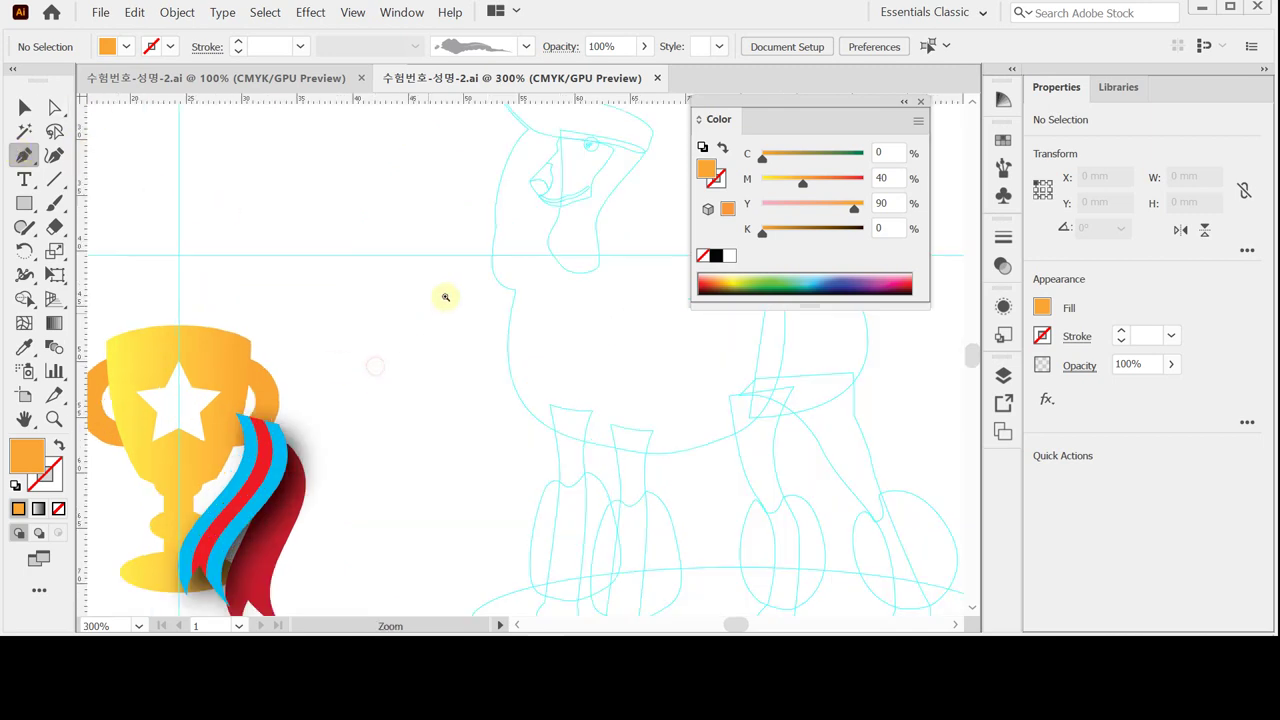
pyautogui.click(15, 485)
pyautogui.moveTo(541, 227); pyautogui.dragTo(391, 301)
pyautogui.hotkey('ctrl', '+')
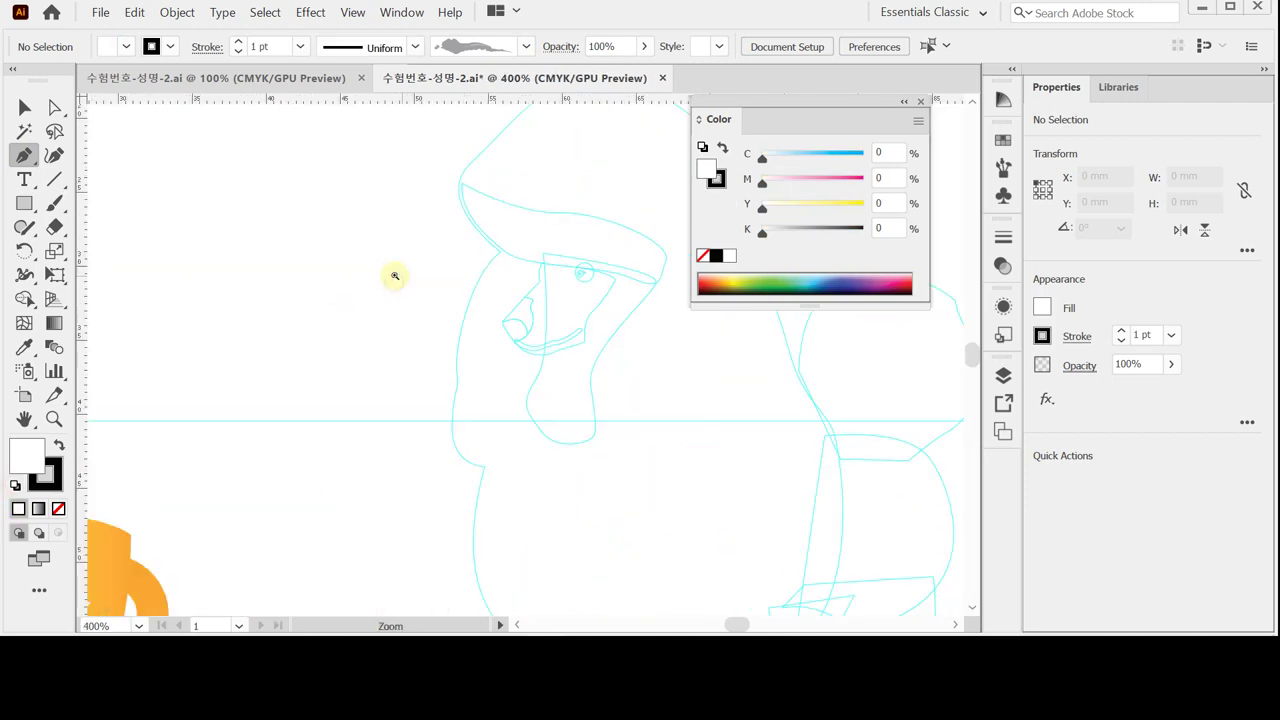
pyautogui.moveTo(494, 266); pyautogui.dragTo(383, 321)
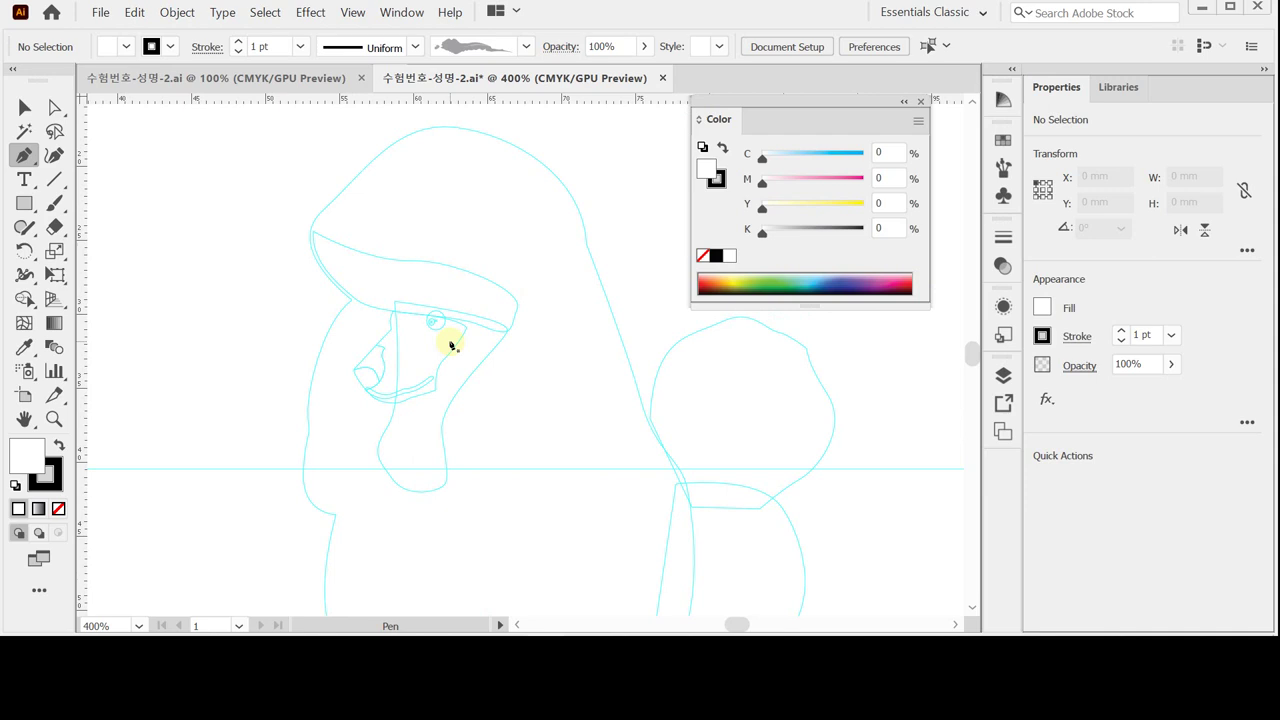
pyautogui.click(350, 301)
pyautogui.click(318, 233)
pyautogui.moveTo(318, 233); pyautogui.dragTo(349, 187)
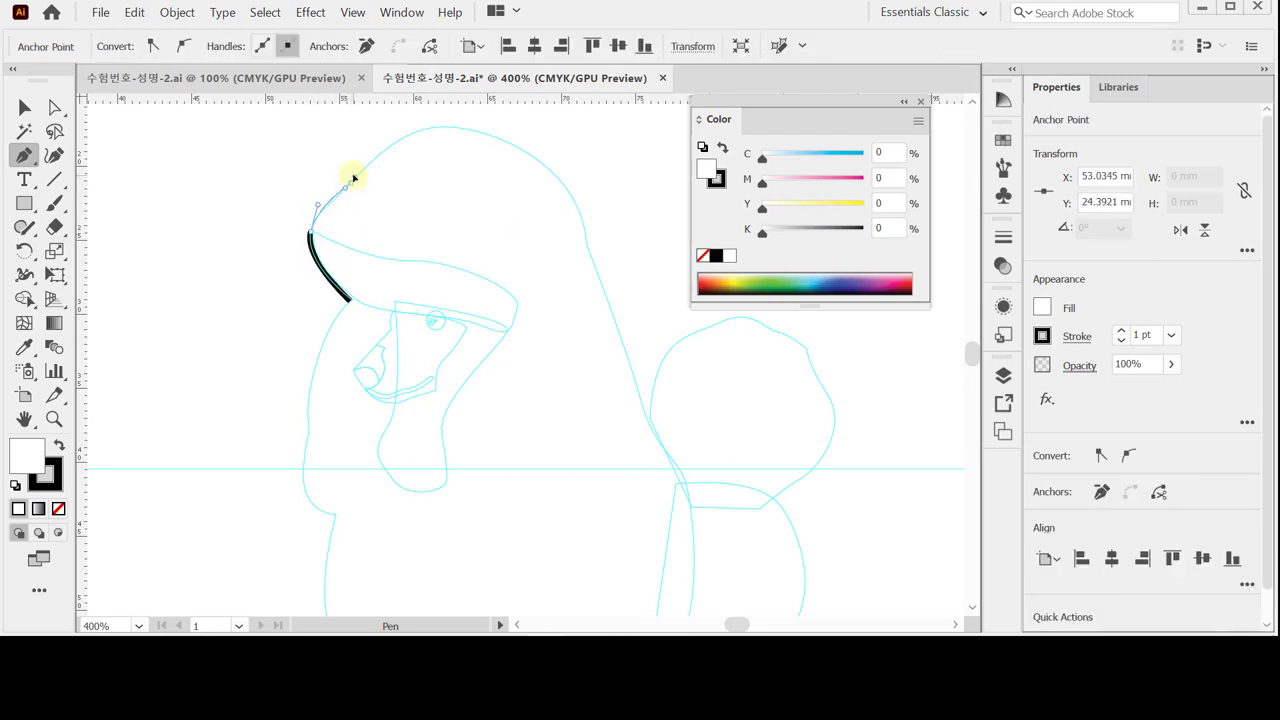
pyautogui.moveTo(423, 183); pyautogui.dragTo(286, 240)
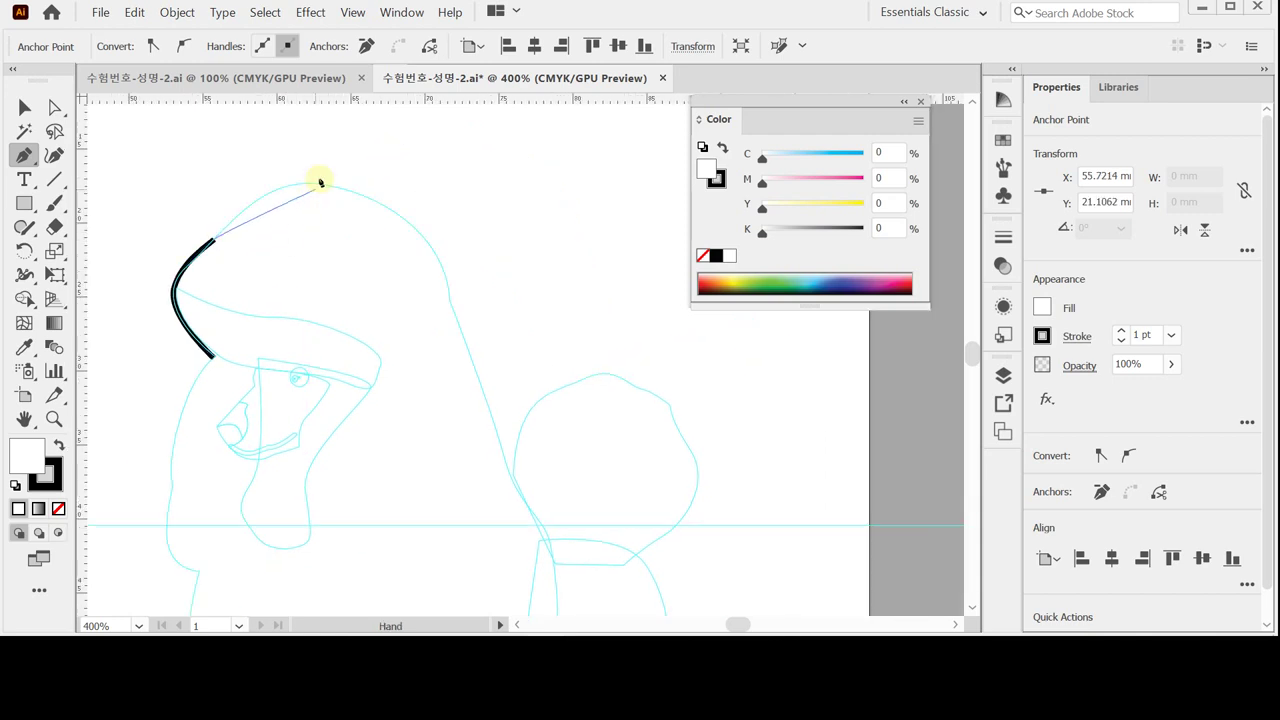
pyautogui.moveTo(303, 183); pyautogui.dragTo(338, 191)
pyautogui.press('space')
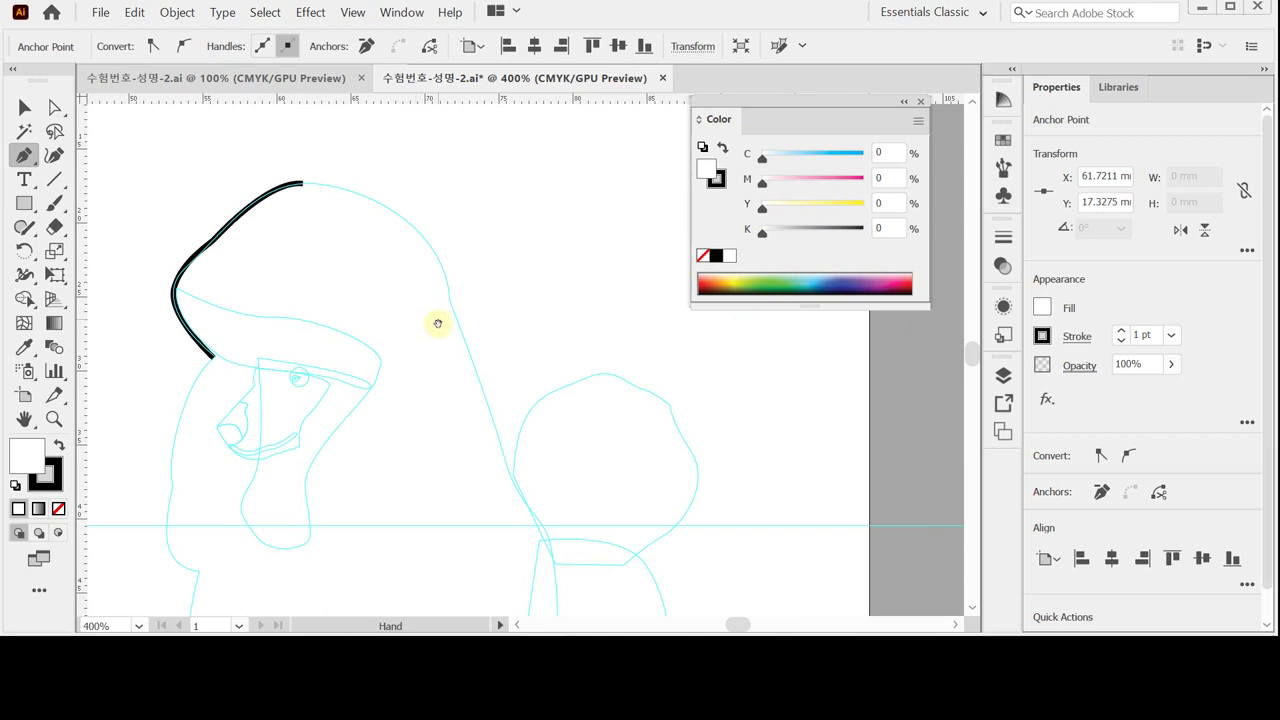
# Continue the outline from the crown over the back of the head and down the back of the neck.
pyautogui.moveTo(438, 325); pyautogui.dragTo(441, 298)
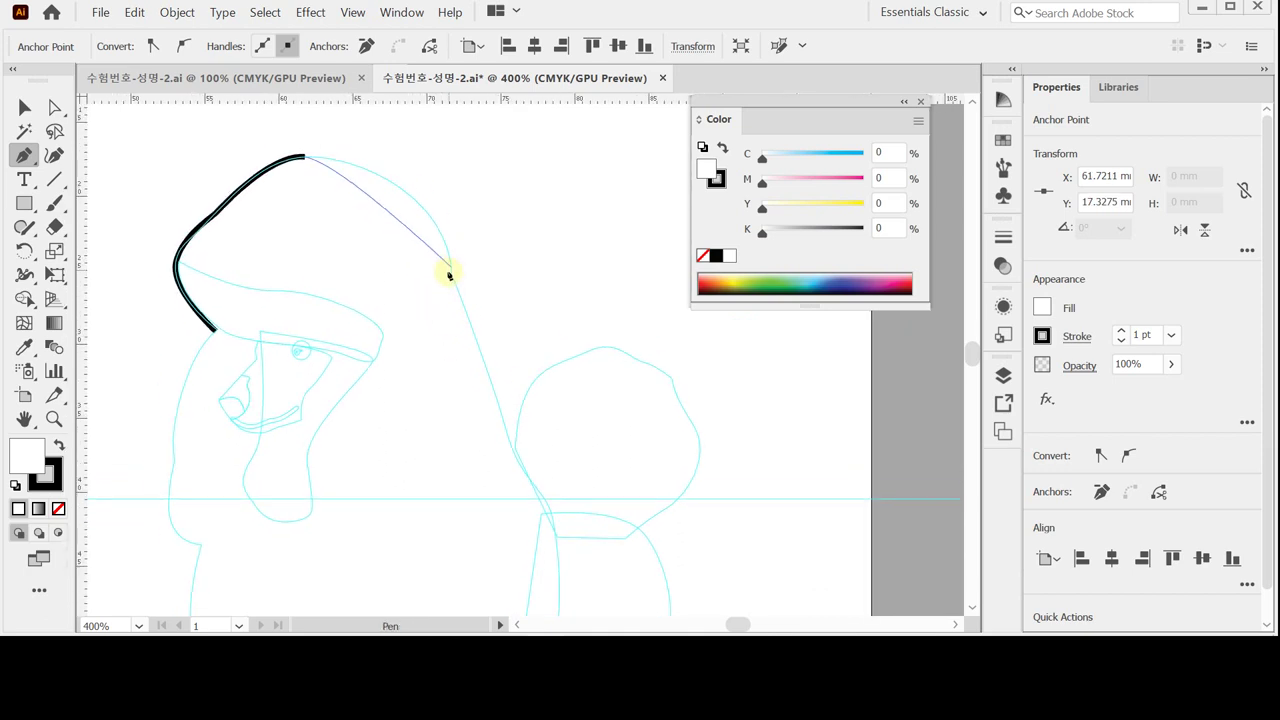
pyautogui.moveTo(451, 273); pyautogui.dragTo(470, 372)
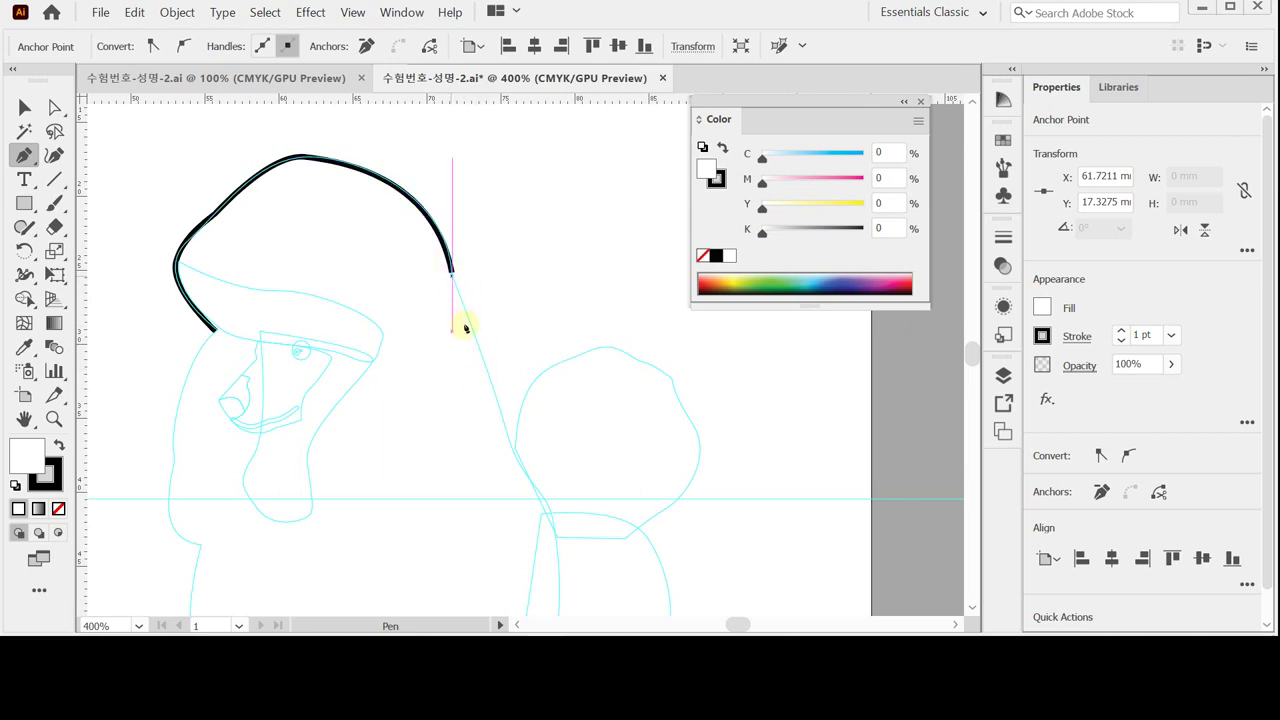
pyautogui.moveTo(517, 451); pyautogui.dragTo(491, 371)
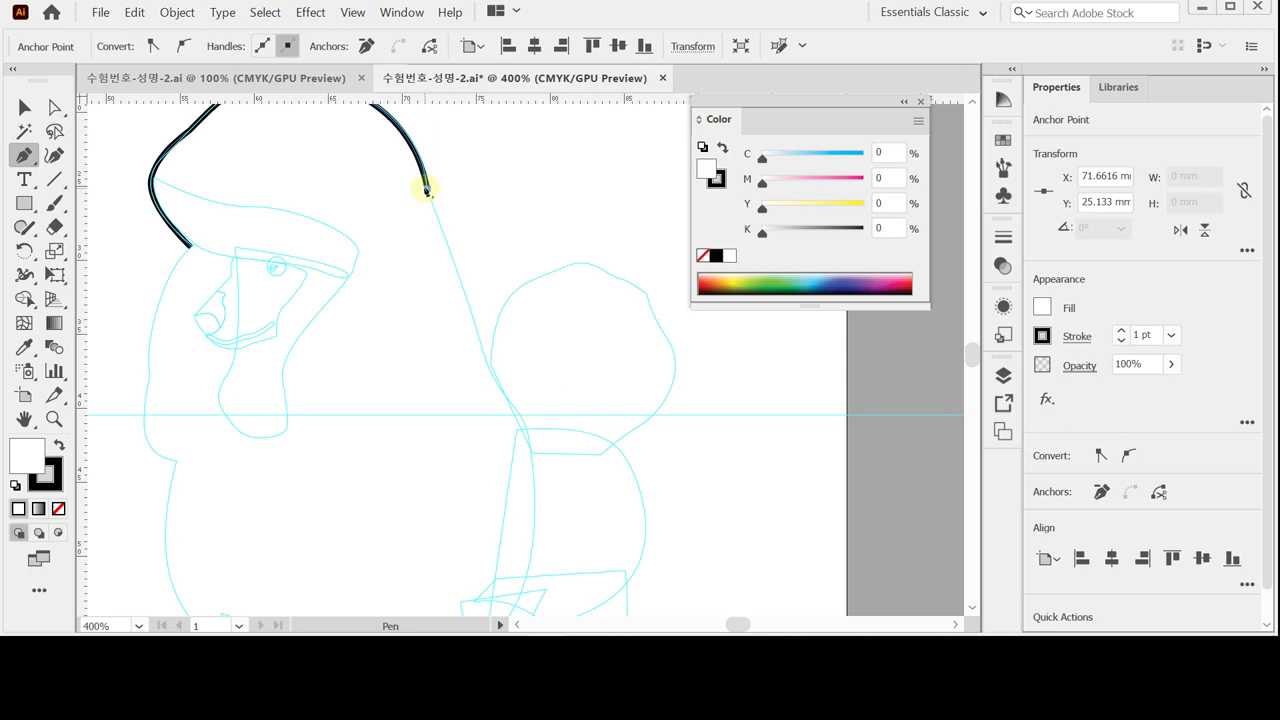
pyautogui.moveTo(427, 190); pyautogui.dragTo(447, 288)
pyautogui.moveTo(423, 241); pyautogui.dragTo(423, 328)
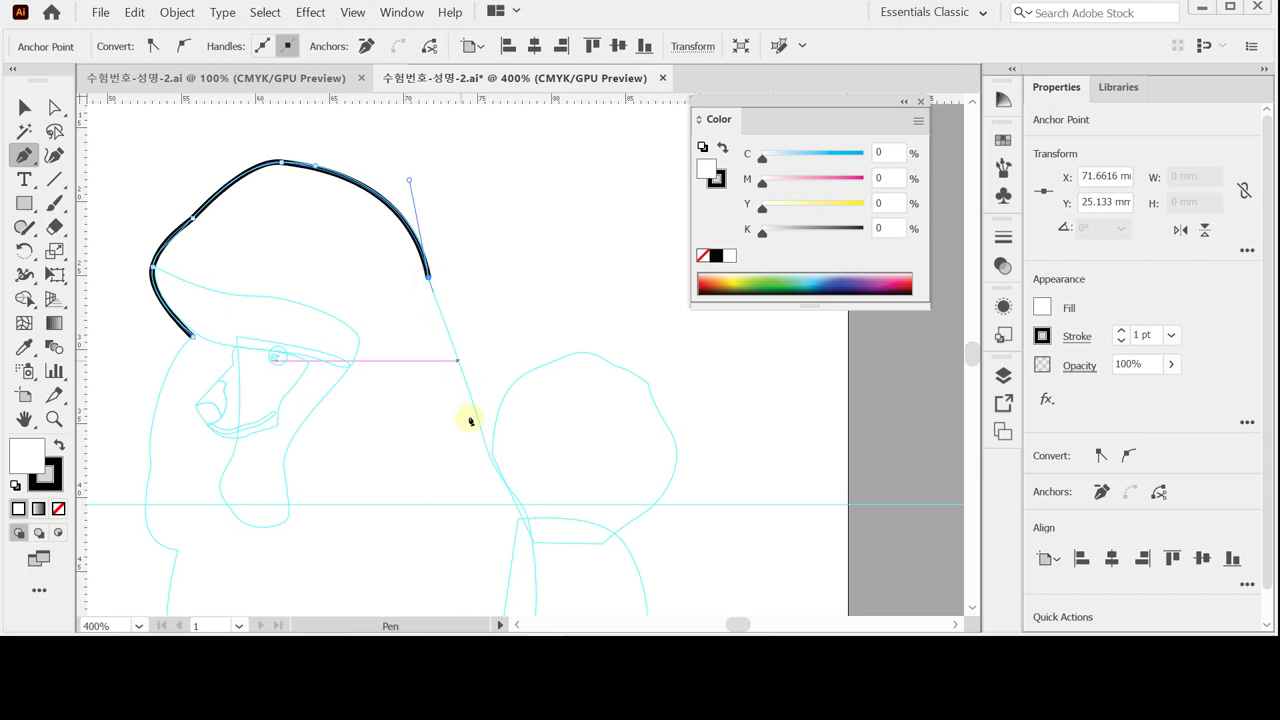
pyautogui.scroll(-2, 463, 371)
pyautogui.moveTo(477, 384); pyautogui.dragTo(487, 428)
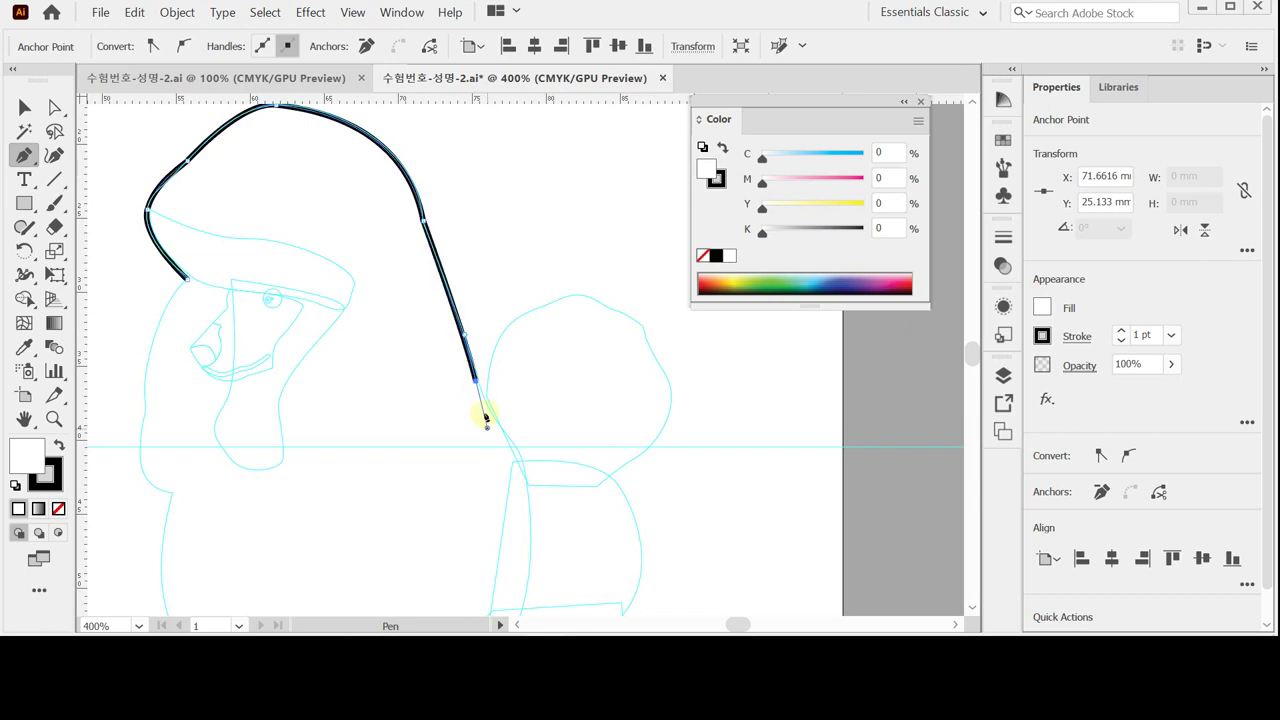
# Extend the outline to the base of the tail and shorten the lower-neck direction handle to fit the guide.
pyautogui.scroll(-1, 516, 358)
pyautogui.scroll(-3, 516, 358)
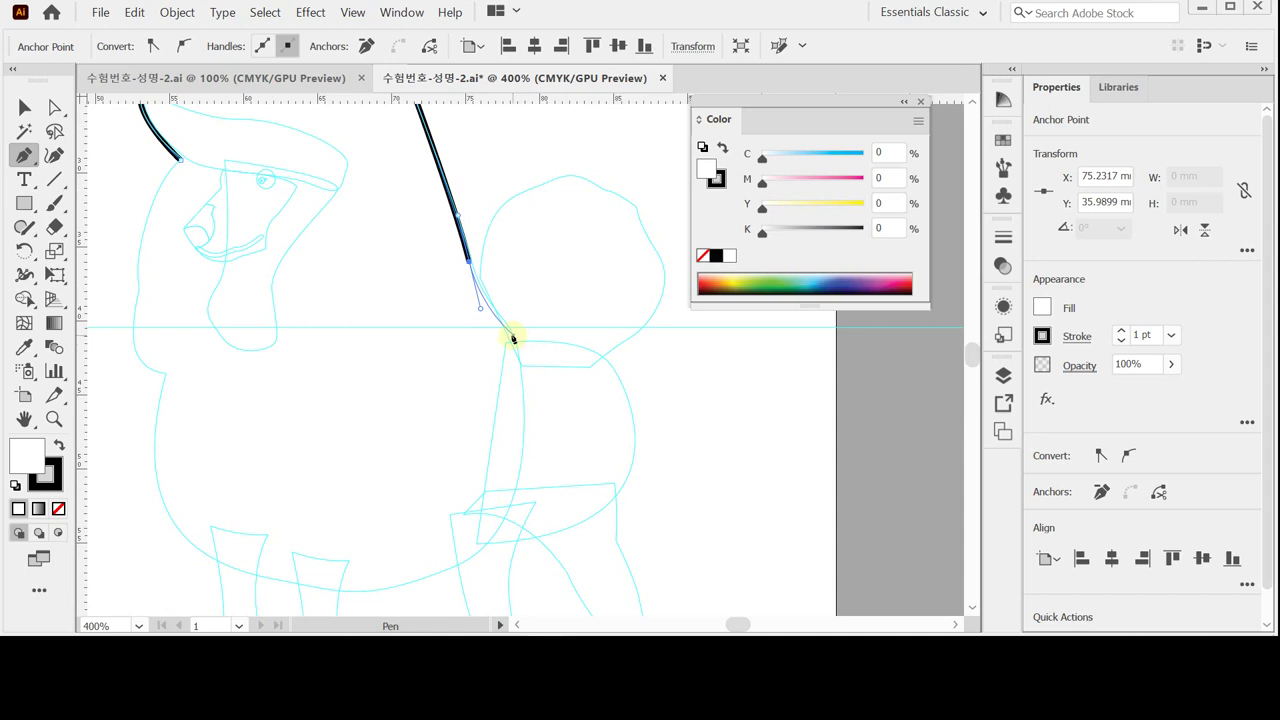
pyautogui.moveTo(513, 337); pyautogui.dragTo(525, 369)
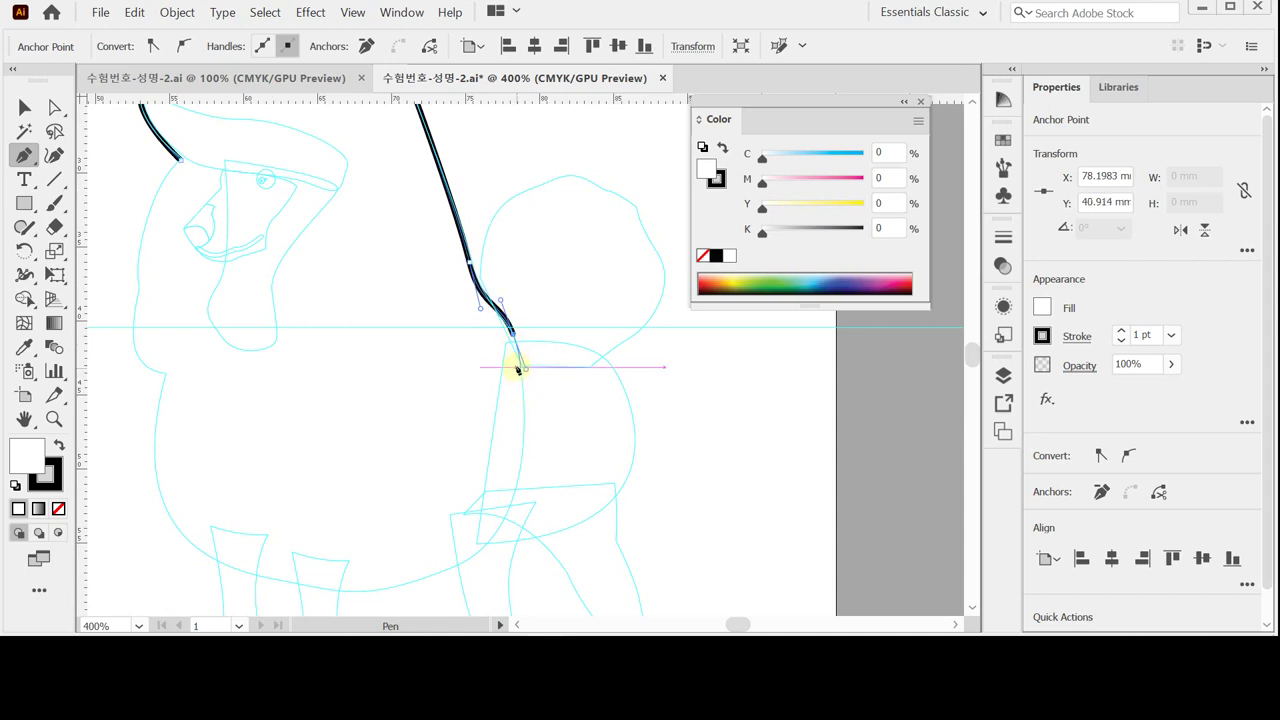
pyautogui.press('alt')
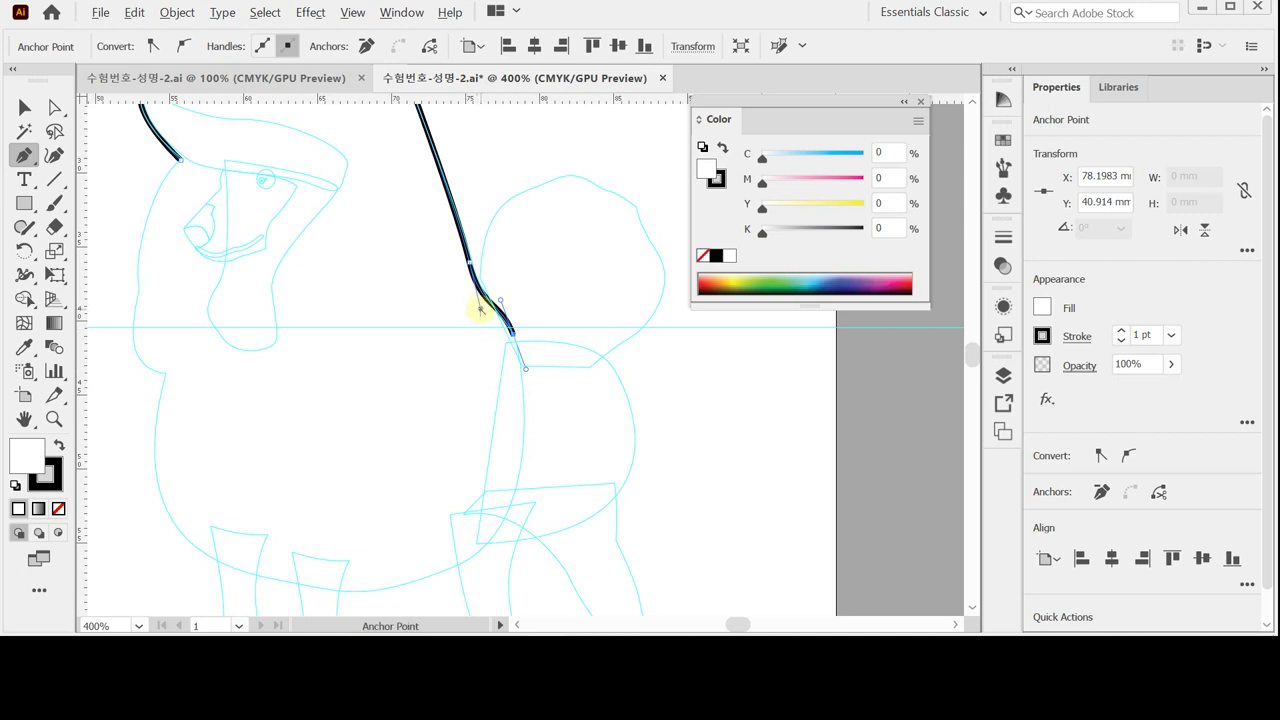
pyautogui.hotkey('ctrl', 'z')
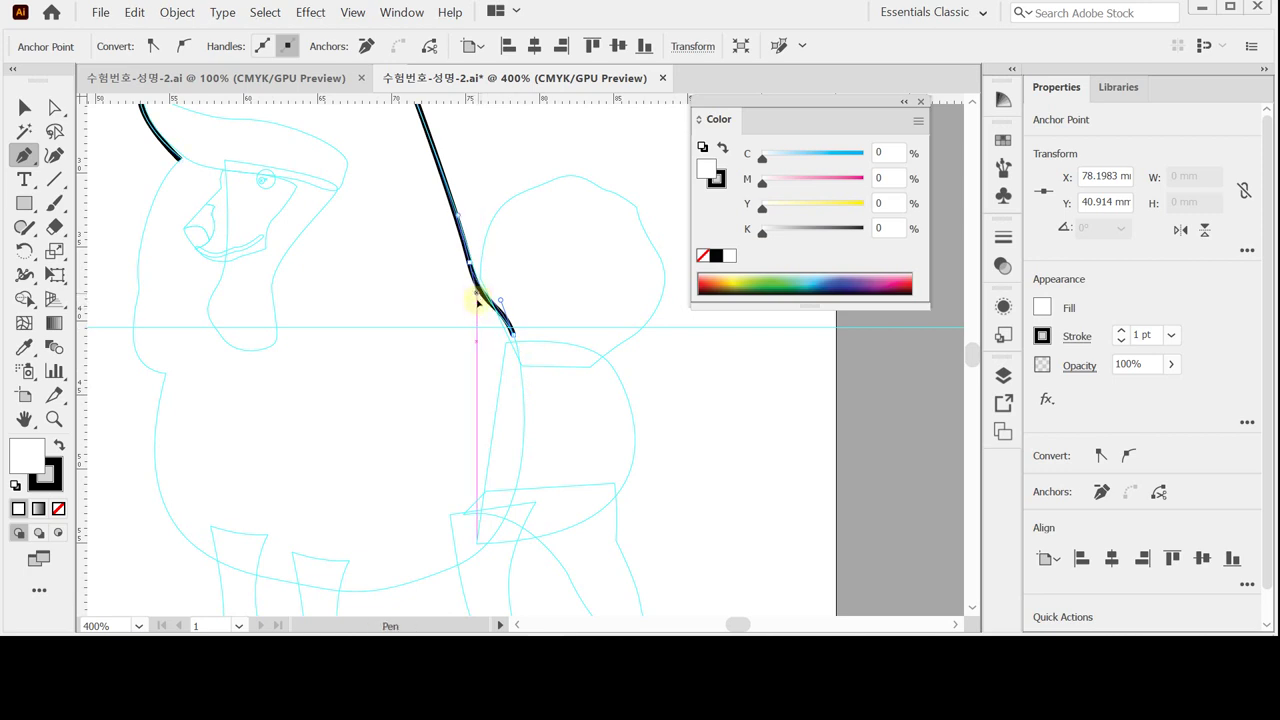
pyautogui.click(478, 297)
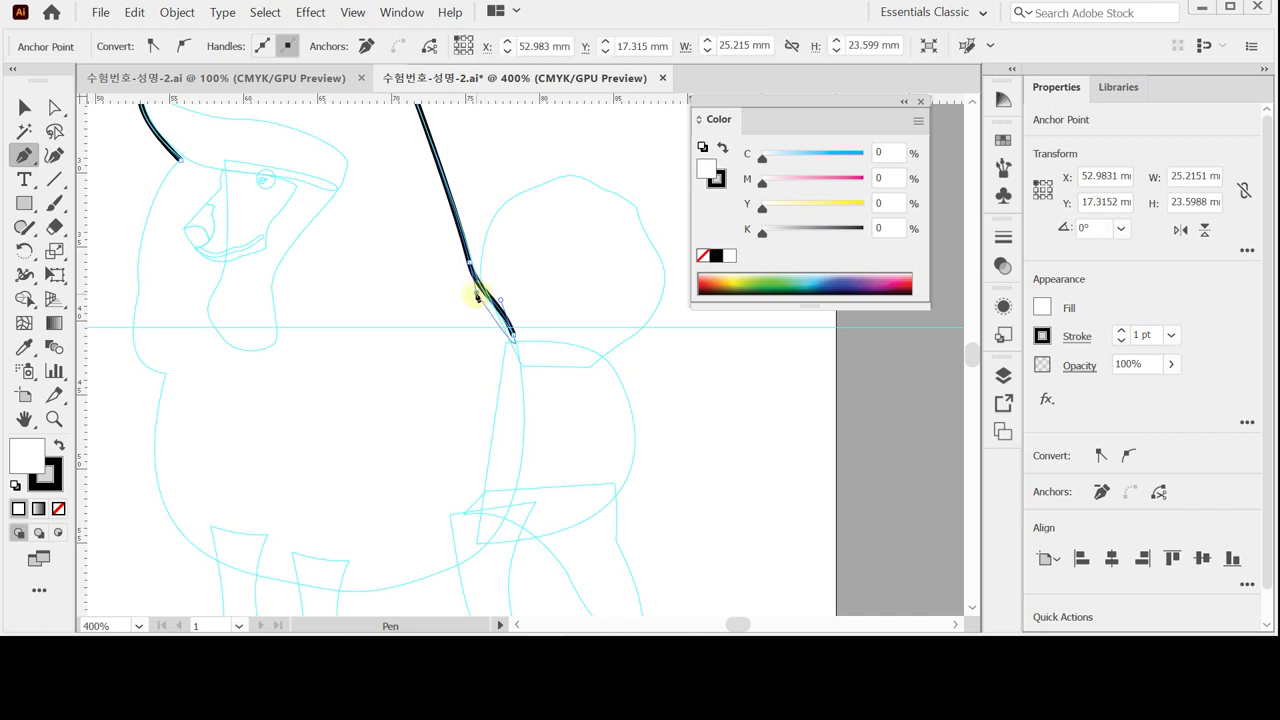
pyautogui.press('alt')
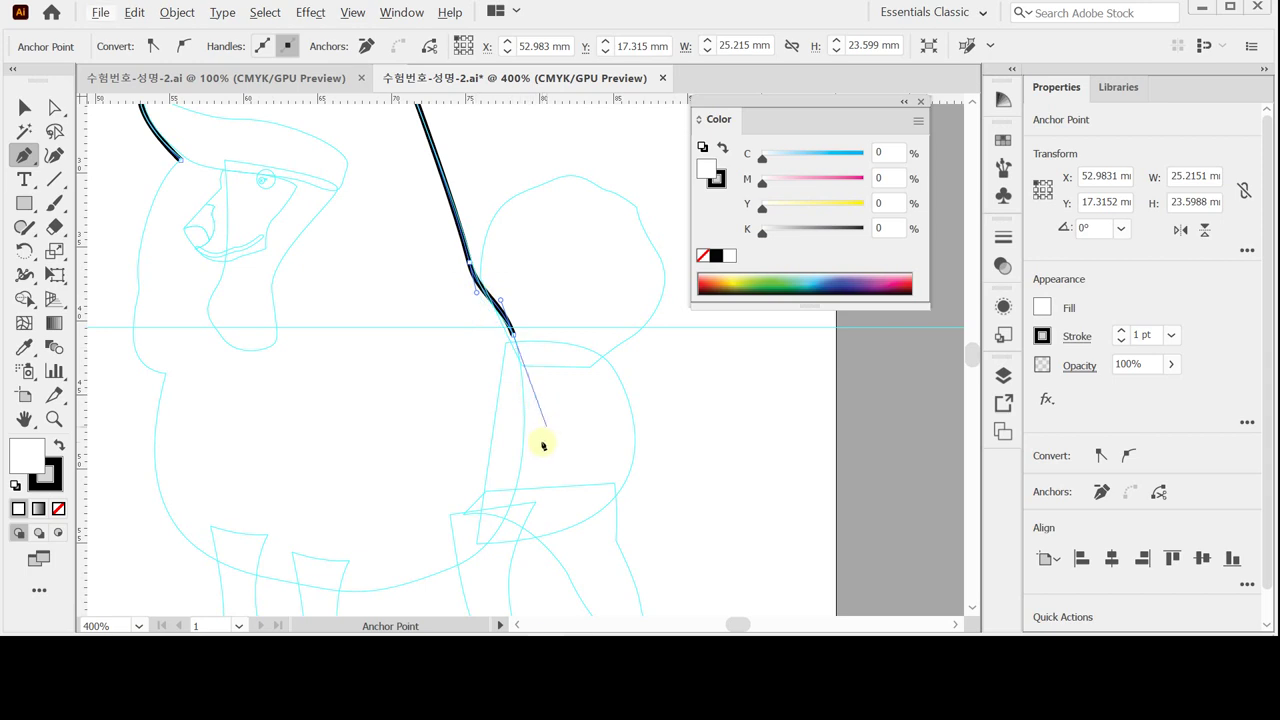
# Trace the body down its rear edge, around the belly and up the chest to the notch below the ear.
pyautogui.moveTo(531, 471); pyautogui.dragTo(500, 482)
pyautogui.moveTo(342, 526); pyautogui.dragTo(253, 517)
pyautogui.moveTo(262, 470); pyautogui.dragTo(377, 505)
pyautogui.moveTo(284, 484); pyautogui.dragTo(275, 433)
pyautogui.moveTo(284, 345); pyautogui.dragTo(301, 271)
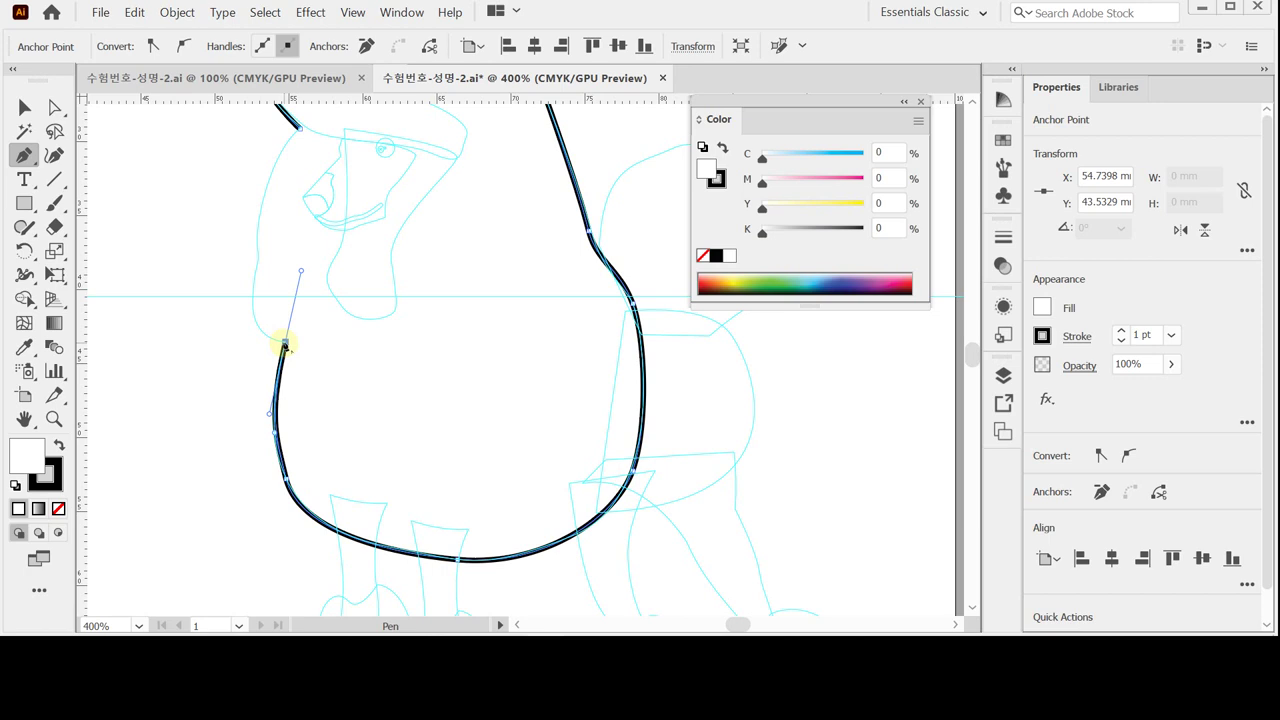
# Make the chest notch a corner and trace the outline around the lower curve of the ear.
pyautogui.click(285, 345)
pyautogui.moveTo(277, 363); pyautogui.dragTo(250, 439)
pyautogui.moveTo(232, 339); pyautogui.dragTo(252, 252)
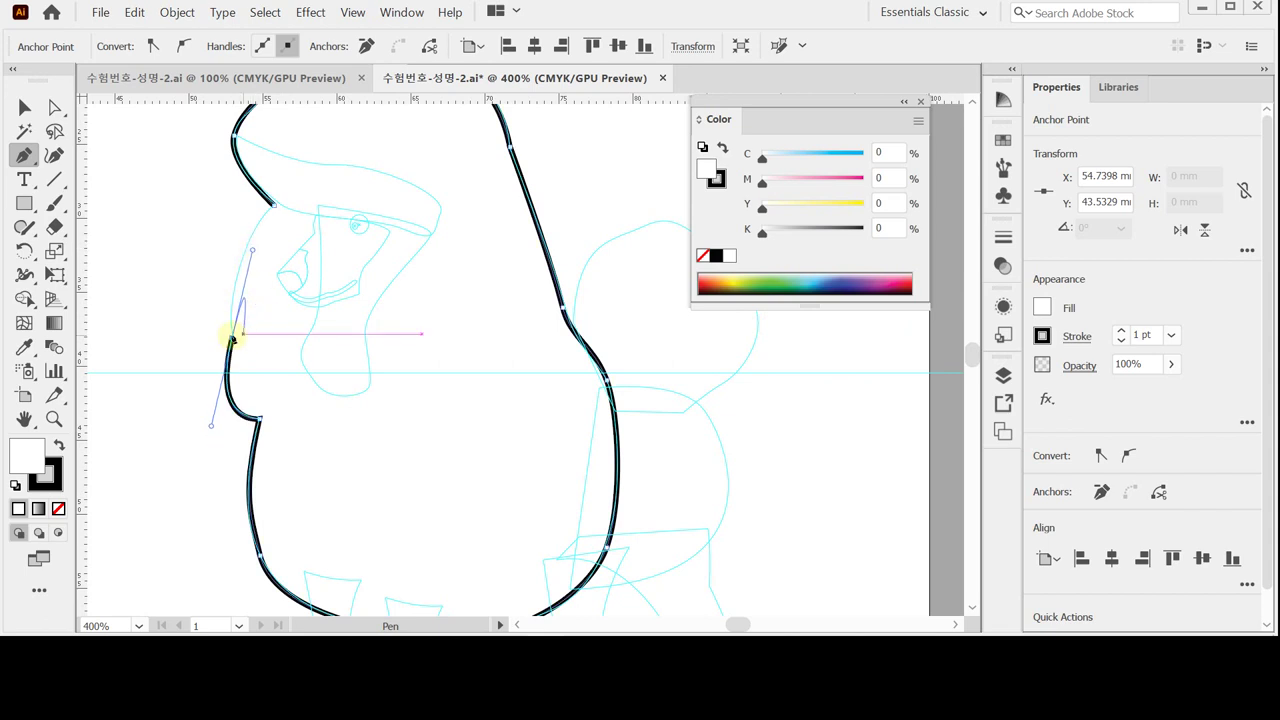
pyautogui.click(276, 203)
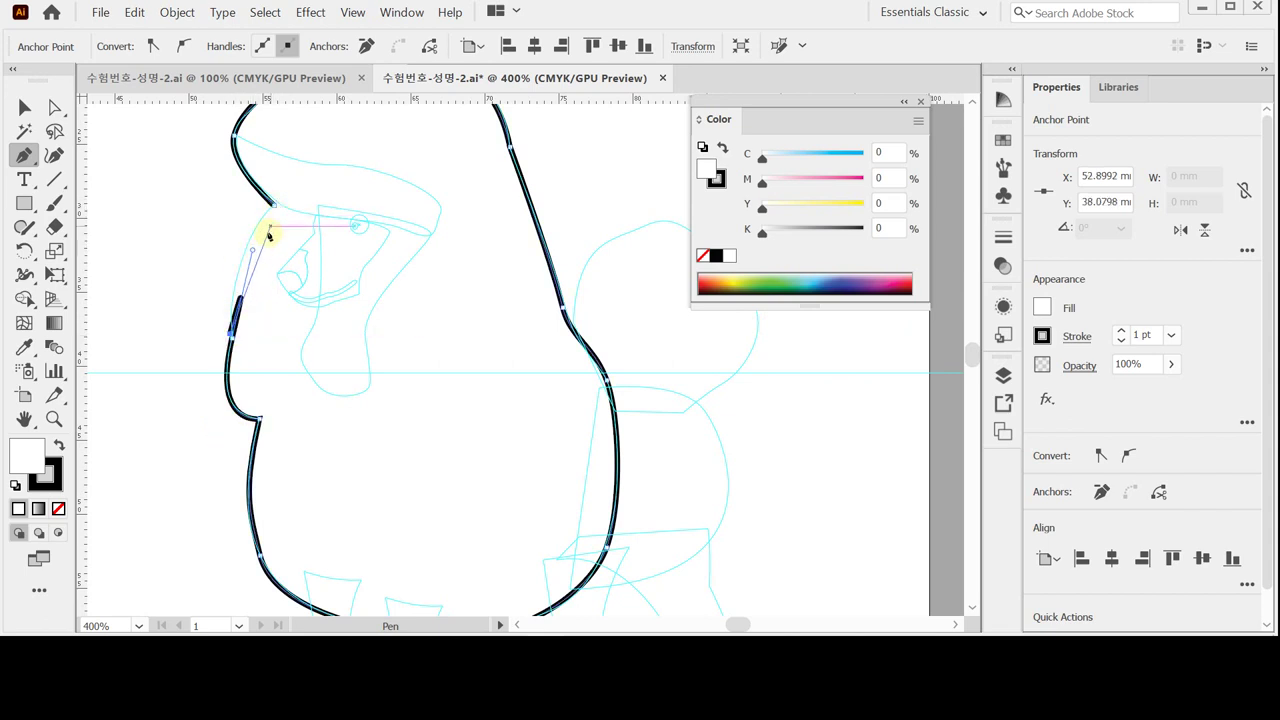
pyautogui.click(233, 330)
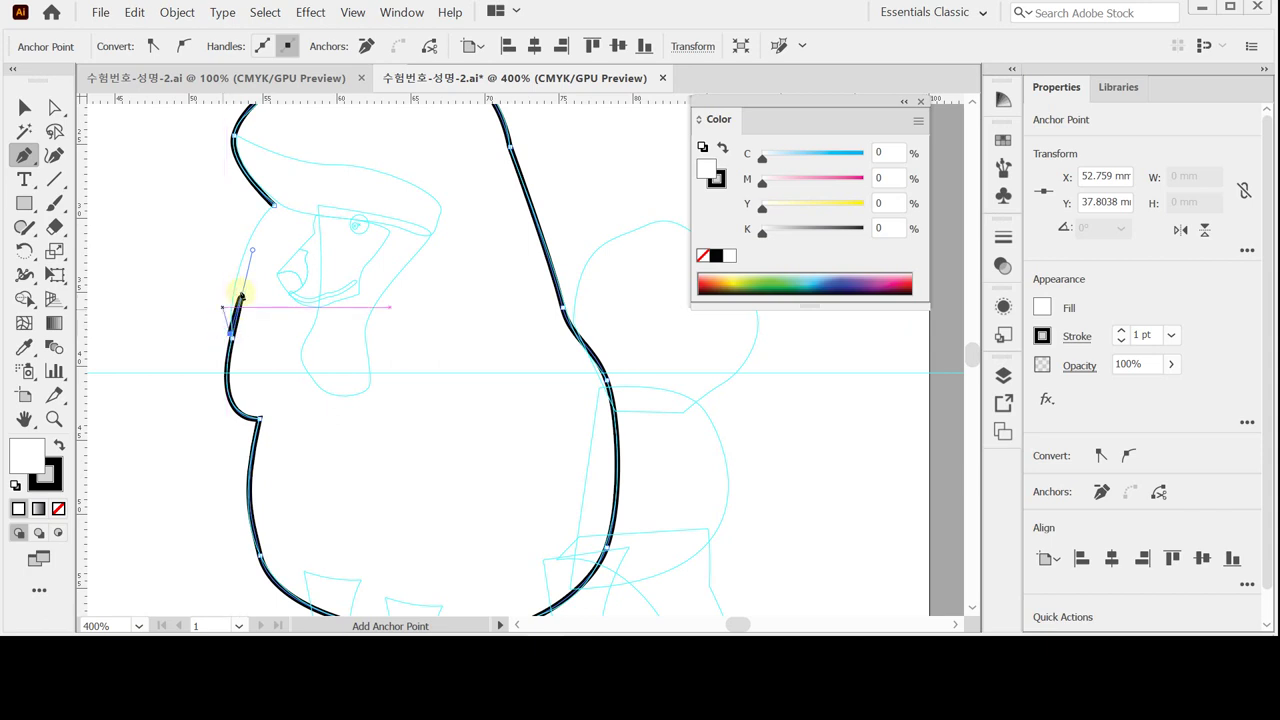
pyautogui.keyDown('ctrl'); pyautogui.click(226, 332); pyautogui.keyUp('ctrl')
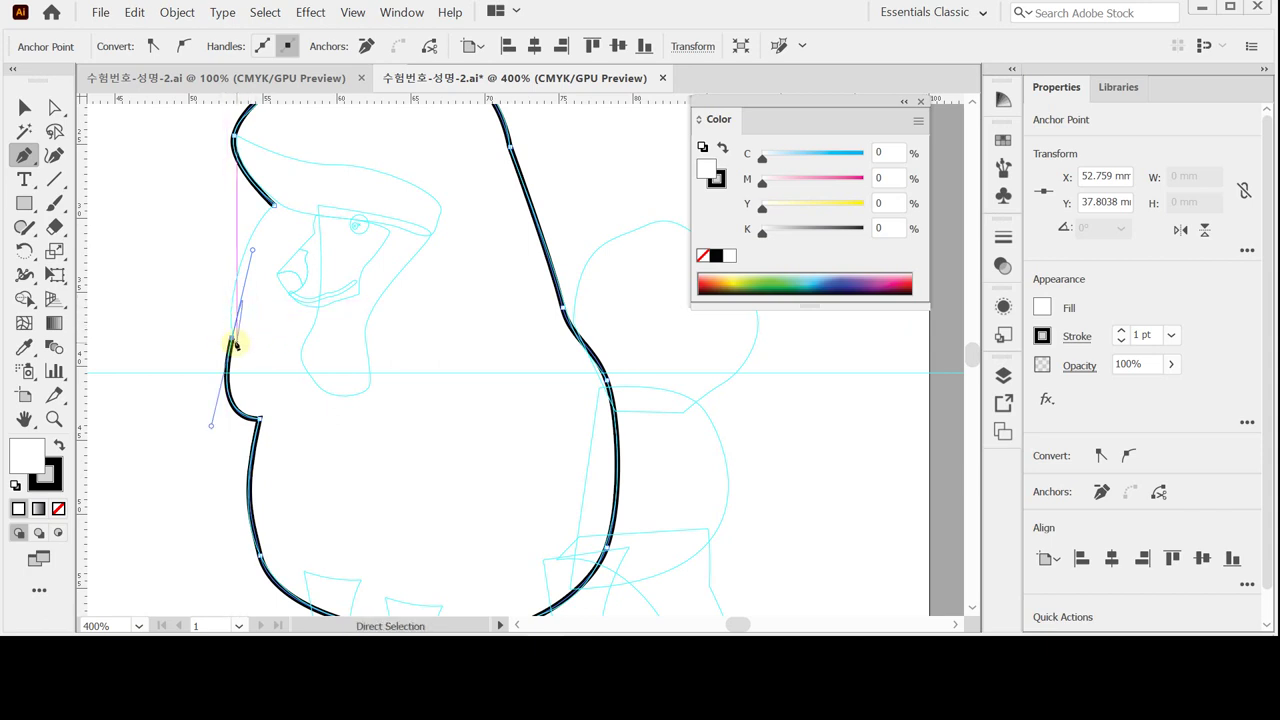
pyautogui.moveTo(231, 341); pyautogui.dragTo(233, 345)
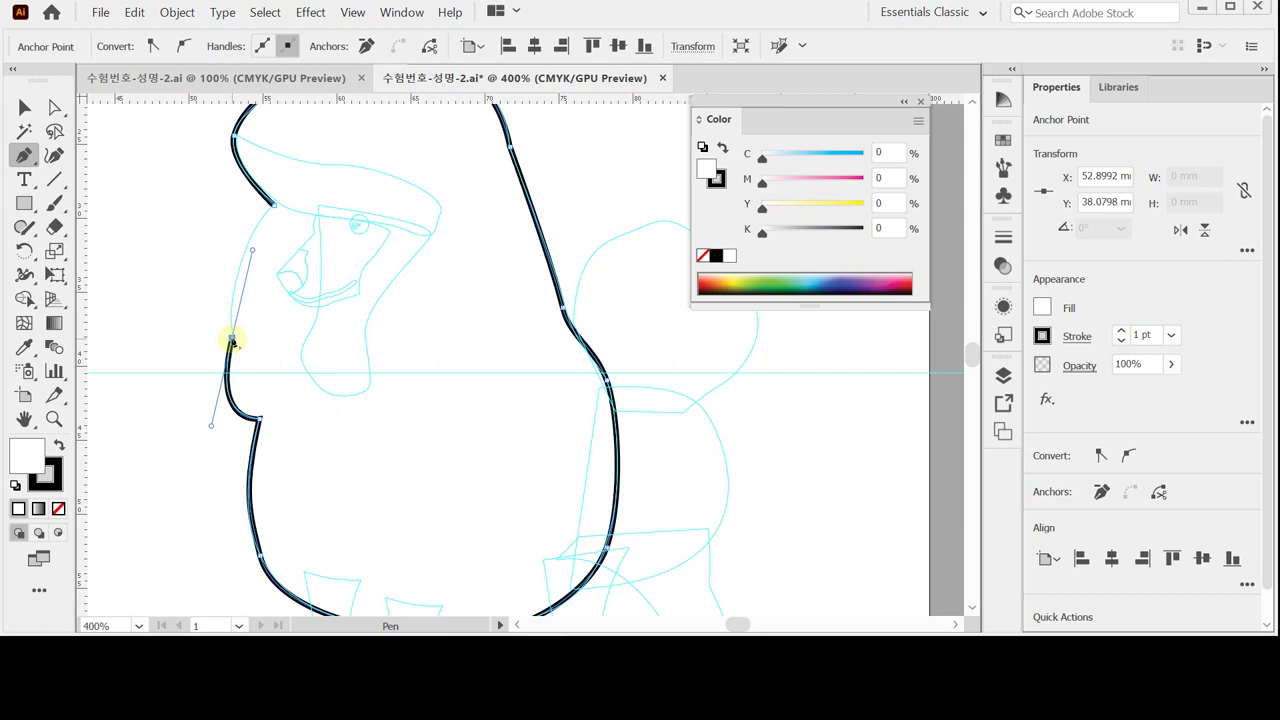
# Close the poodle's body outline along the front of the neck, curving into the notch below the forehead fur.
pyautogui.moveTo(231, 341); pyautogui.dragTo(325, 155)
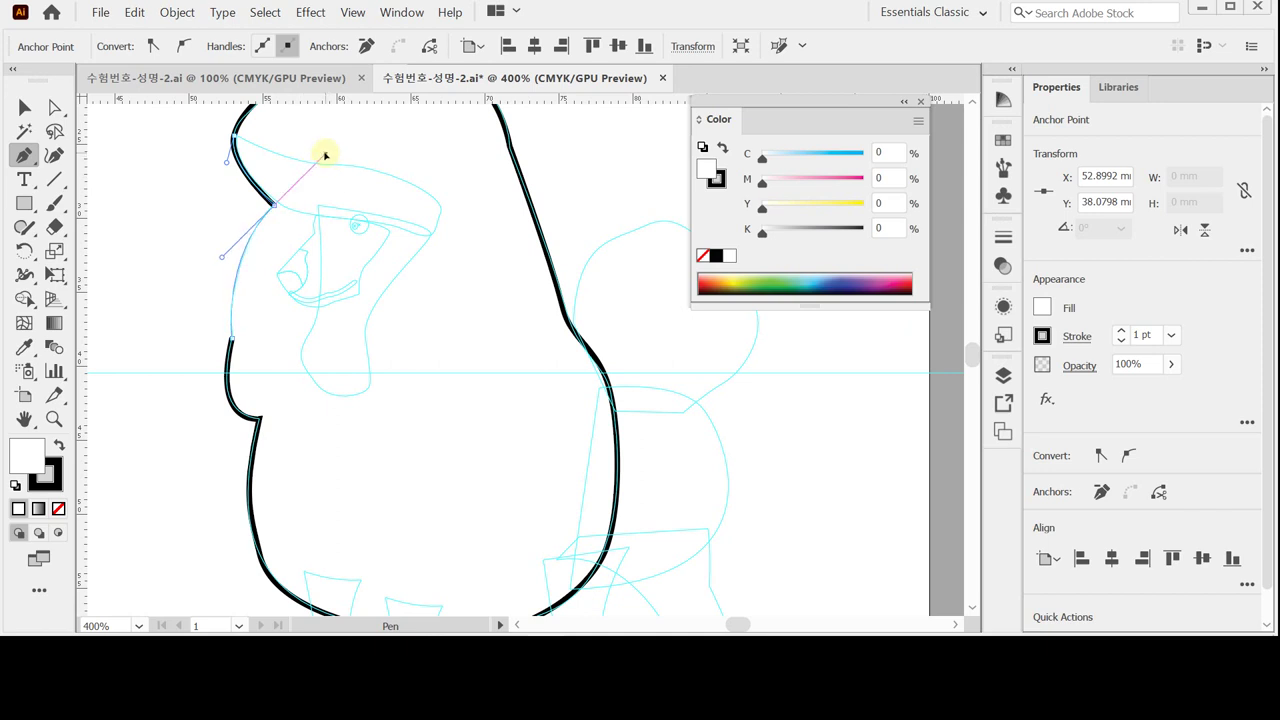
pyautogui.scroll(3, 354, 349)
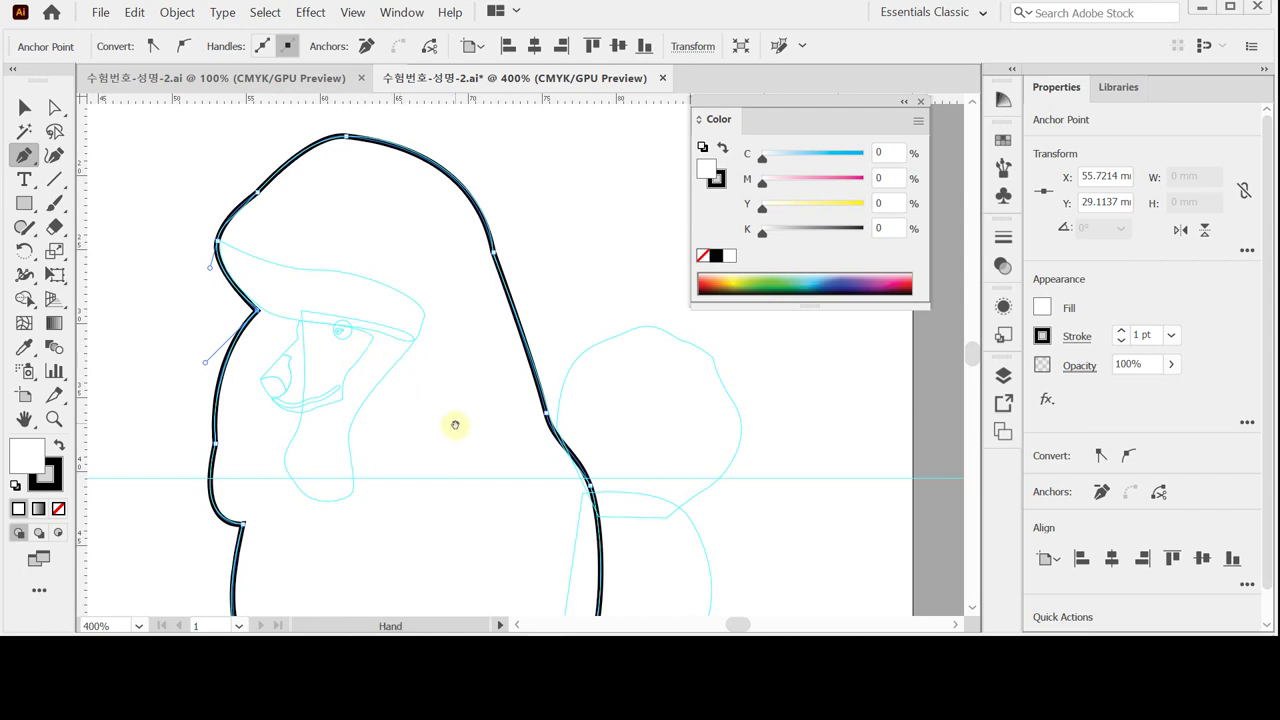
# Trace the rump behind the body as a closed shape, with a straight front edge and a rounded rear, following the guide.
pyautogui.moveTo(451, 423)
pyautogui.mouseDown()
pyautogui.moveTo(360, 331)
pyautogui.moveTo(354, 306)
pyautogui.mouseUp()
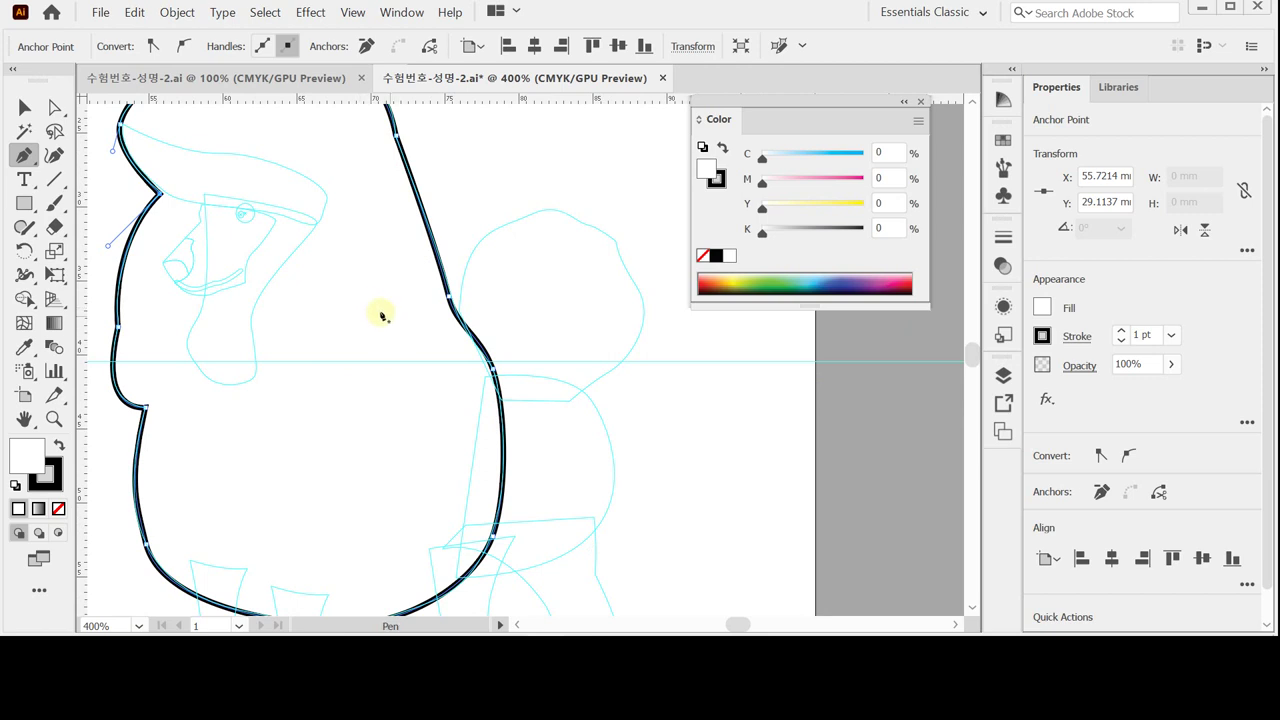
pyautogui.moveTo(515, 455); pyautogui.dragTo(510, 378)
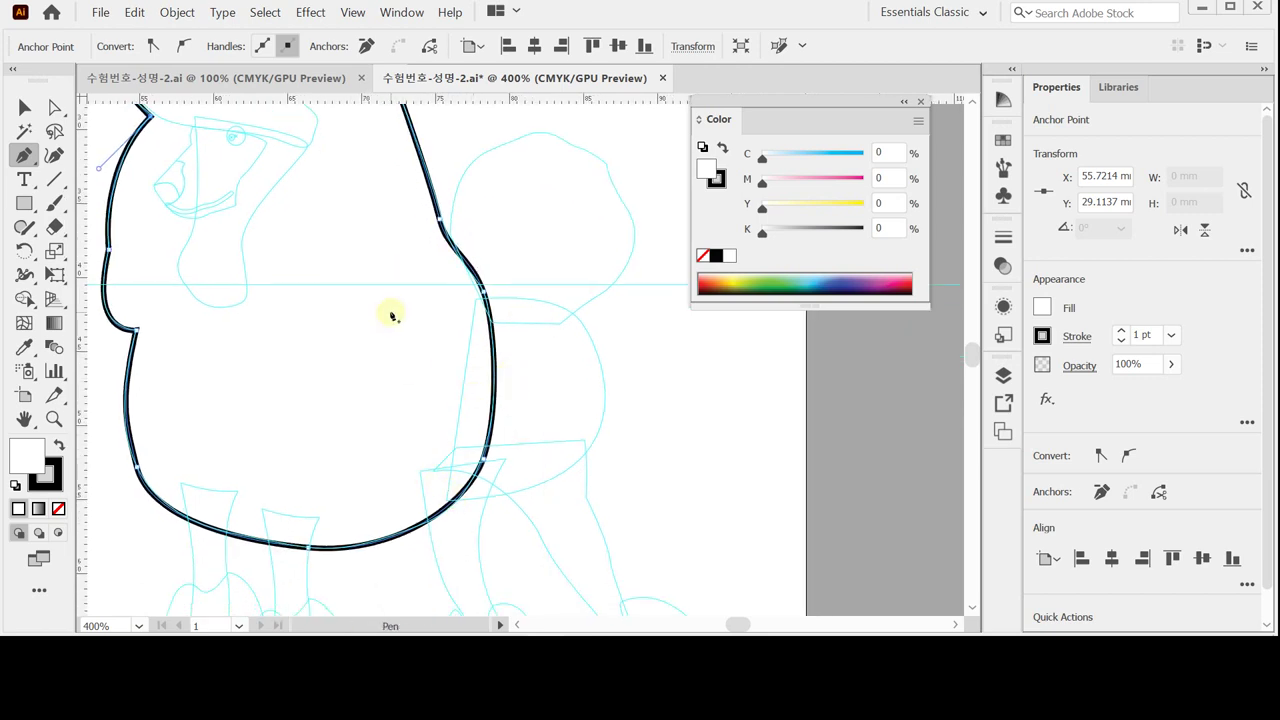
pyautogui.click(447, 497)
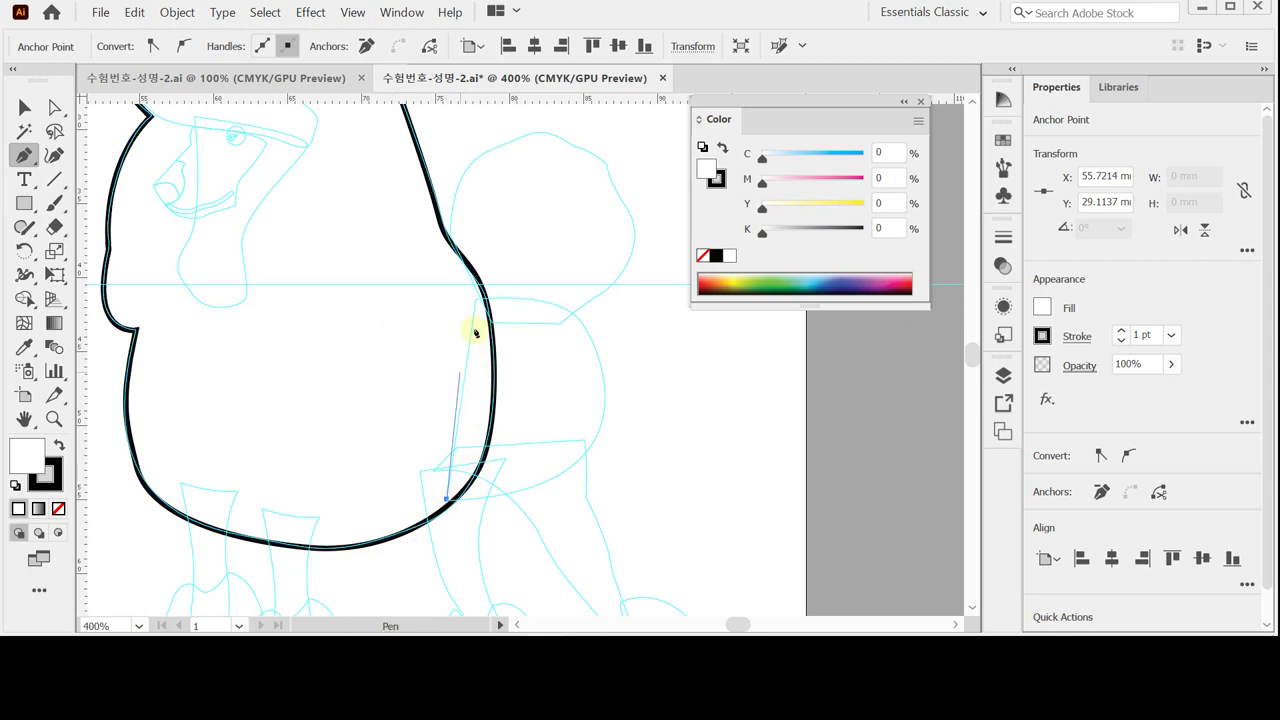
pyautogui.click(479, 301)
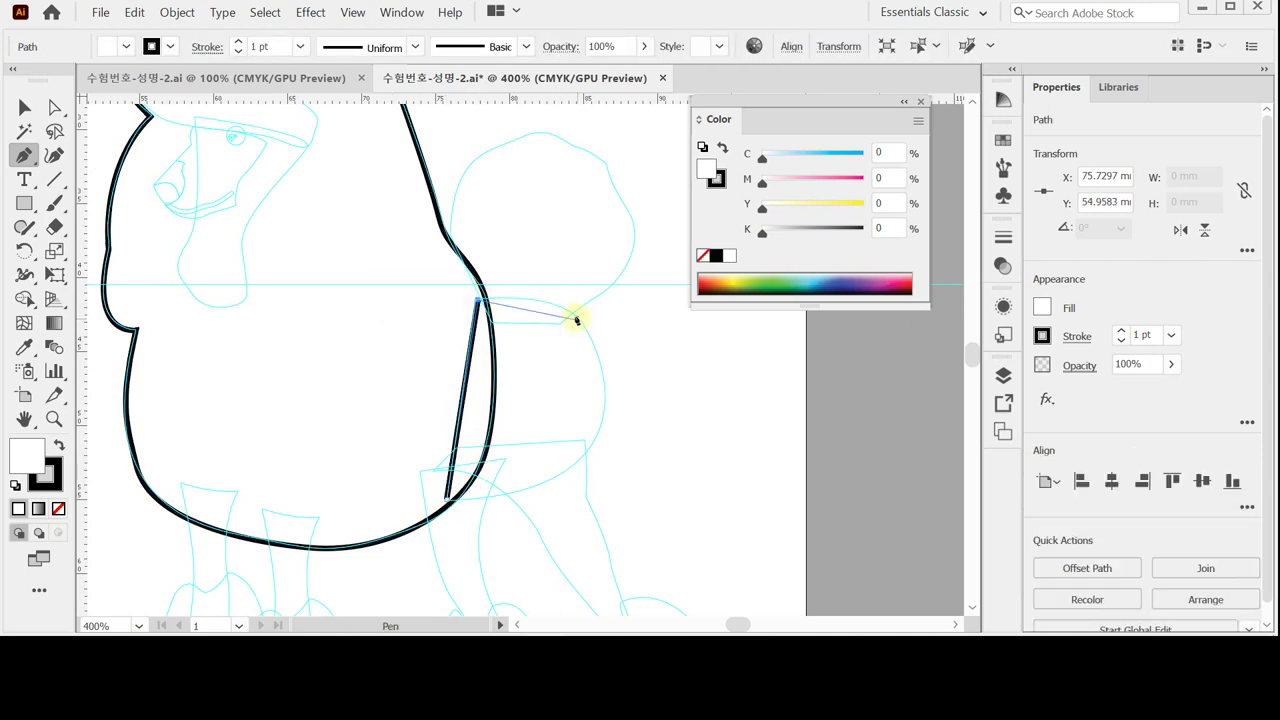
pyautogui.moveTo(575, 316); pyautogui.dragTo(593, 334)
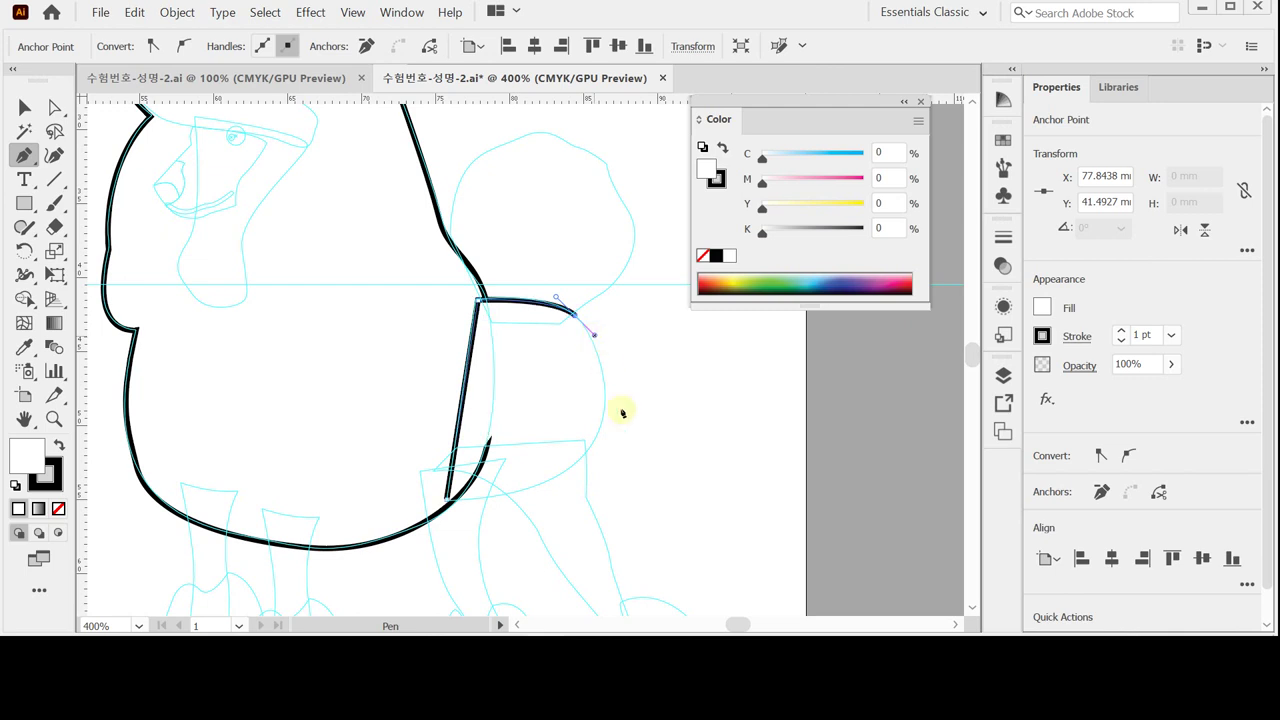
pyautogui.moveTo(580, 462); pyautogui.dragTo(526, 516)
pyautogui.click(446, 498)
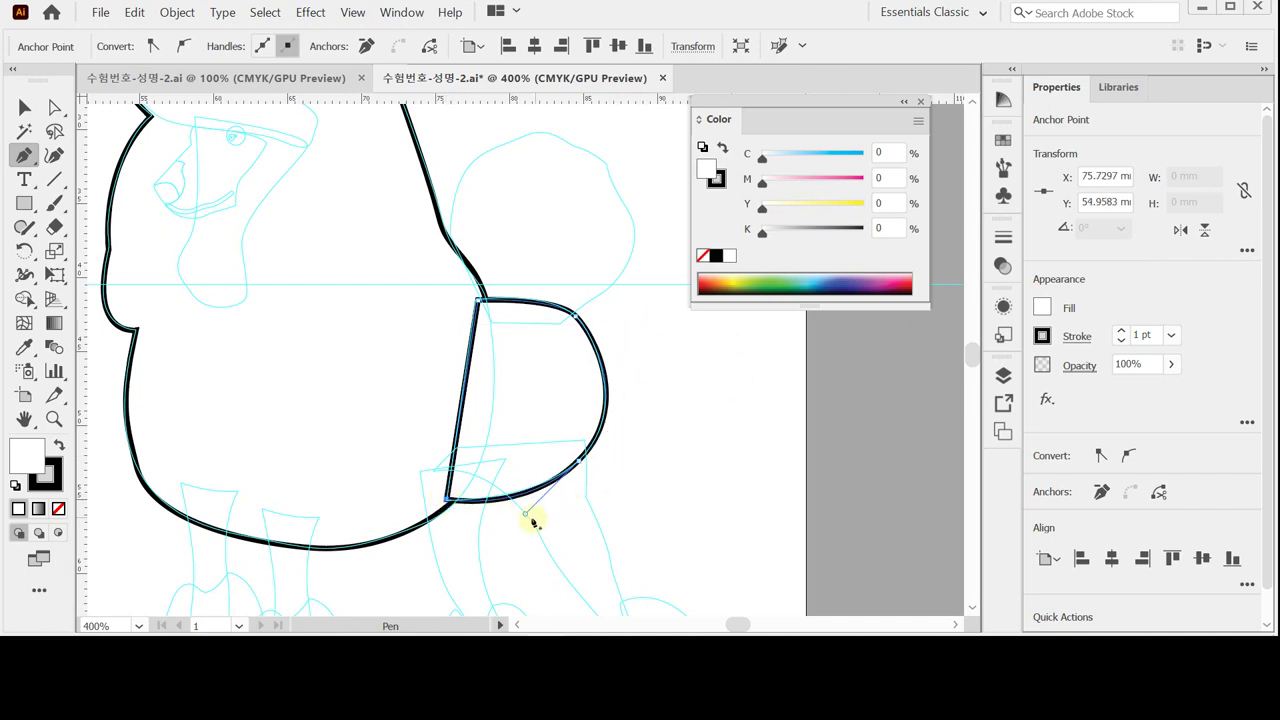
# Trace the tail pom-pom from the poodle's lower back up and over its top to the upper rear bump.
pyautogui.moveTo(542, 325); pyautogui.dragTo(514, 415)
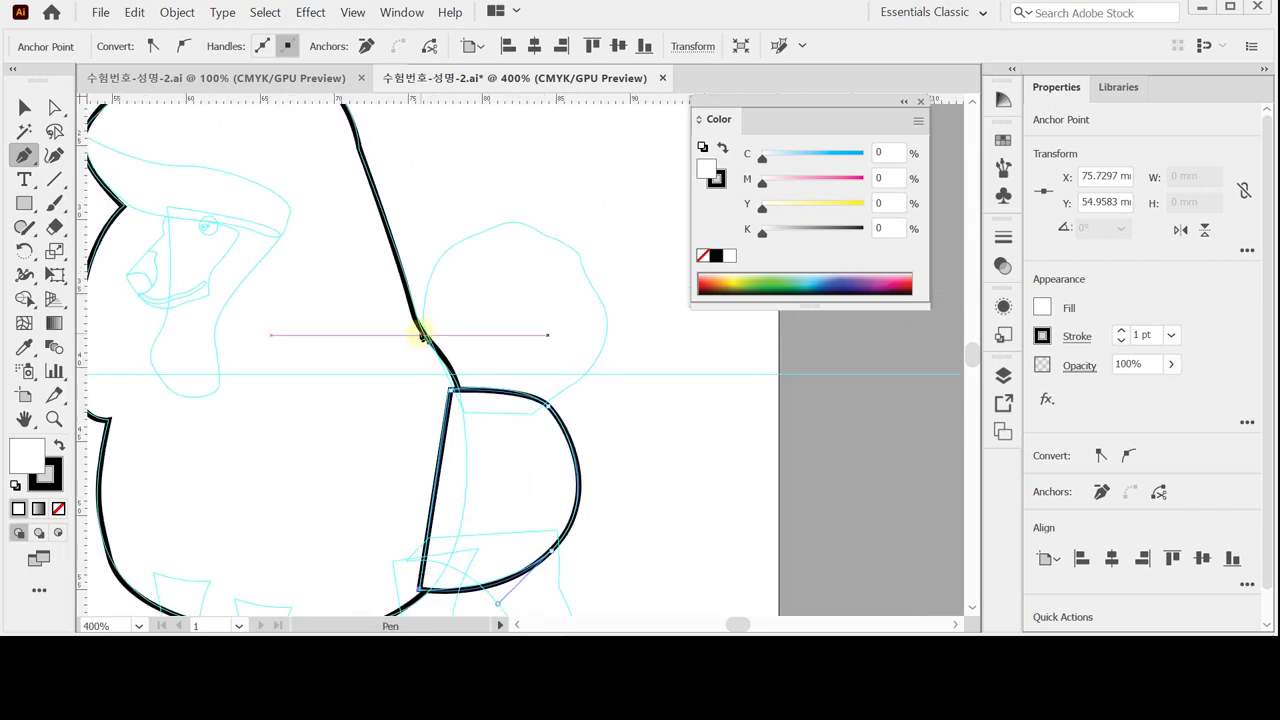
pyautogui.click(419, 333)
pyautogui.moveTo(445, 256); pyautogui.dragTo(532, 222)
pyautogui.click(508, 228)
pyautogui.click(550, 238)
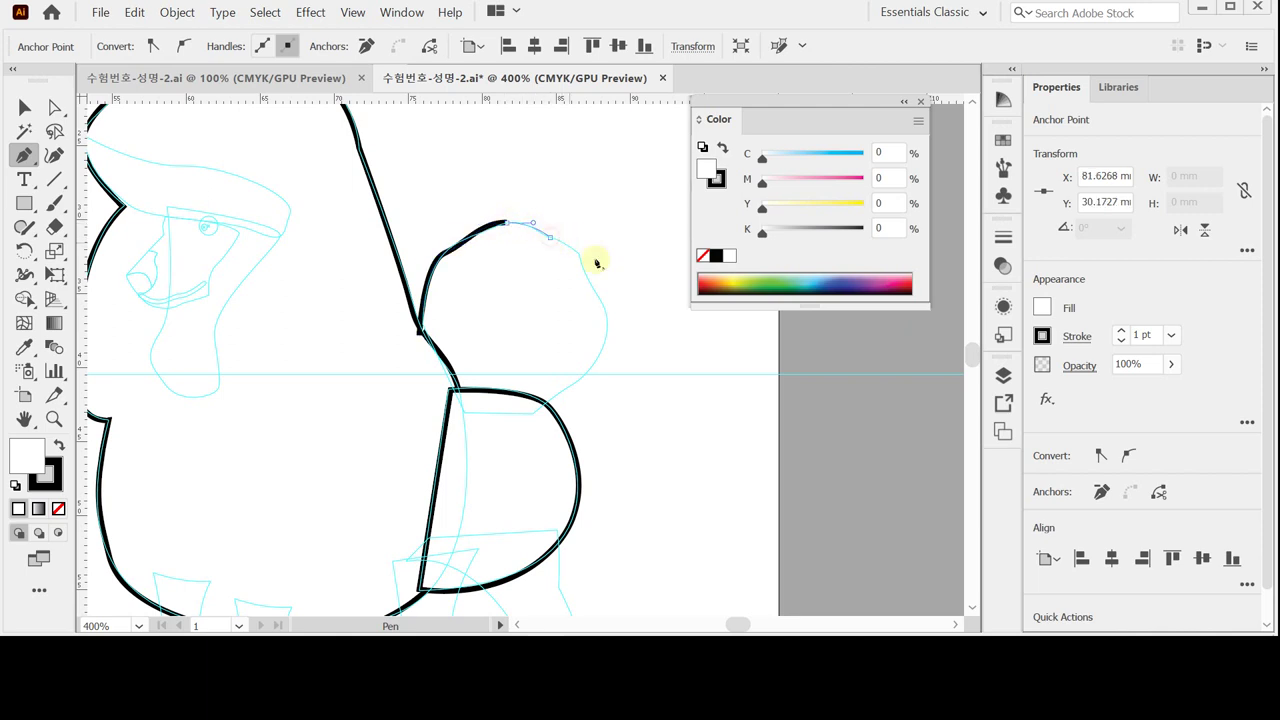
pyautogui.moveTo(581, 263); pyautogui.dragTo(580, 277)
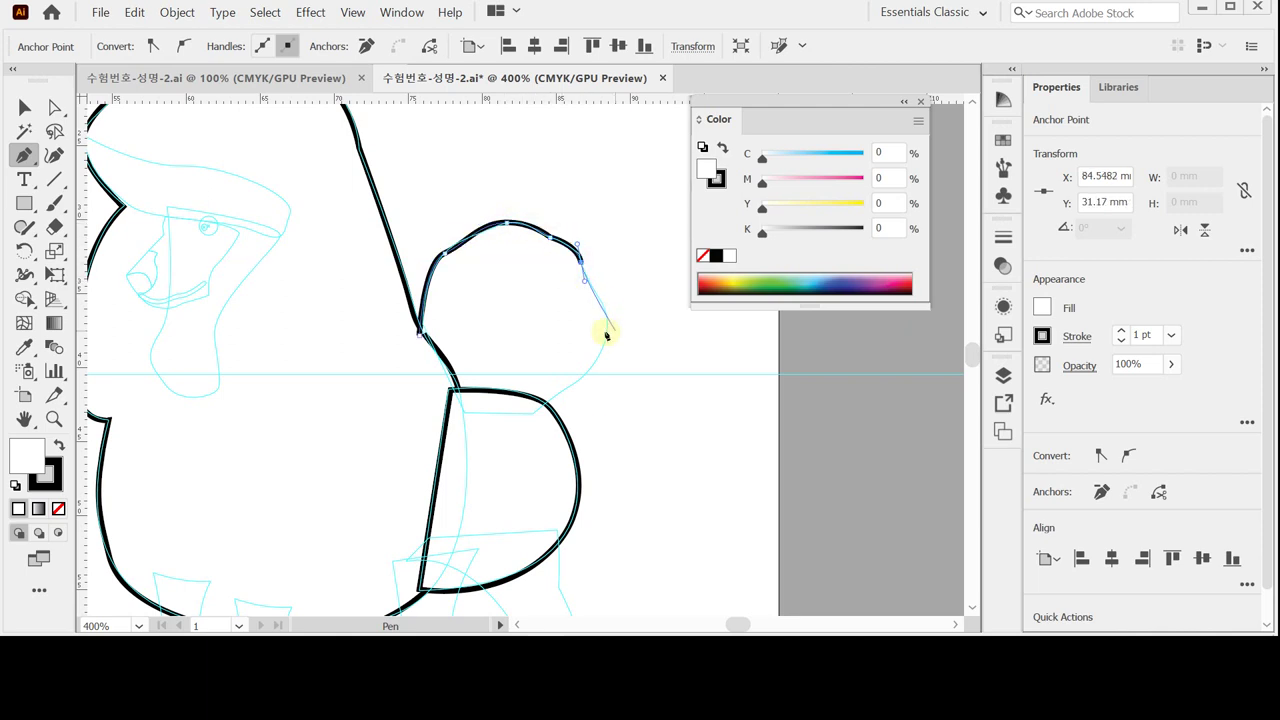
# Continue the tail pom-pom down its rear side and along its flat bottom, close it at the back, and deselect it.
pyautogui.moveTo(605, 339); pyautogui.dragTo(594, 374)
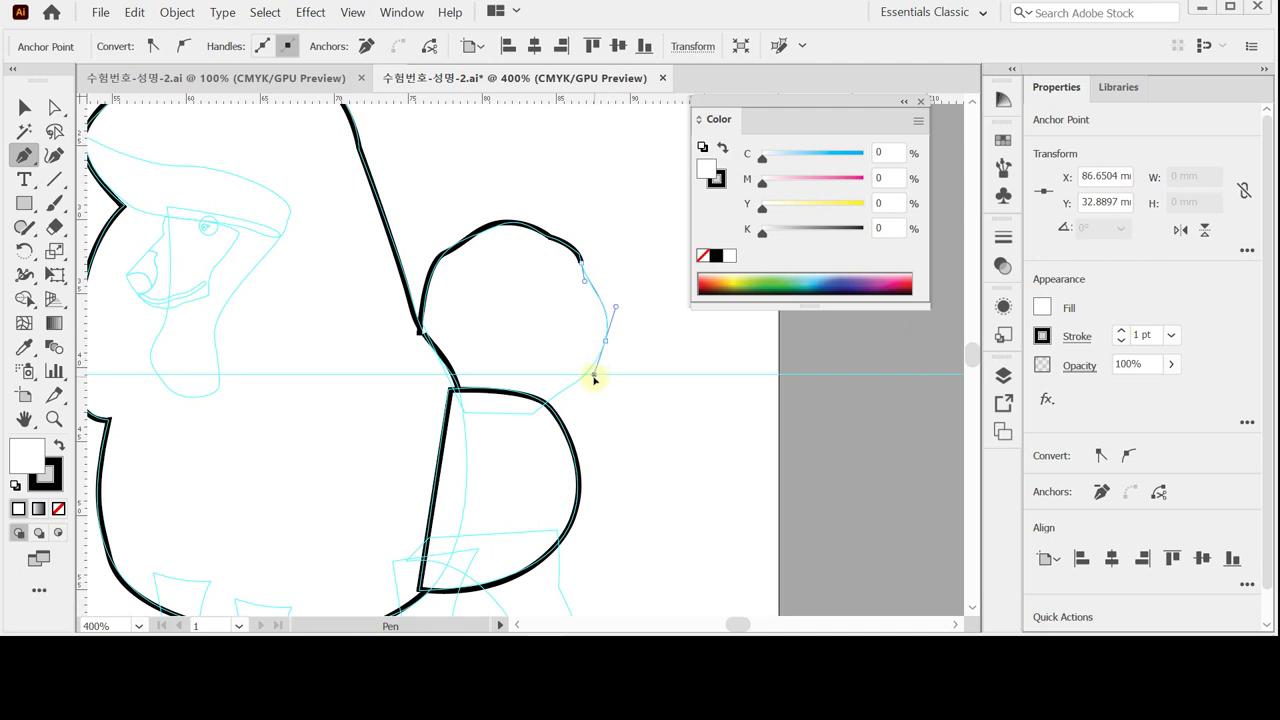
pyautogui.click(542, 414)
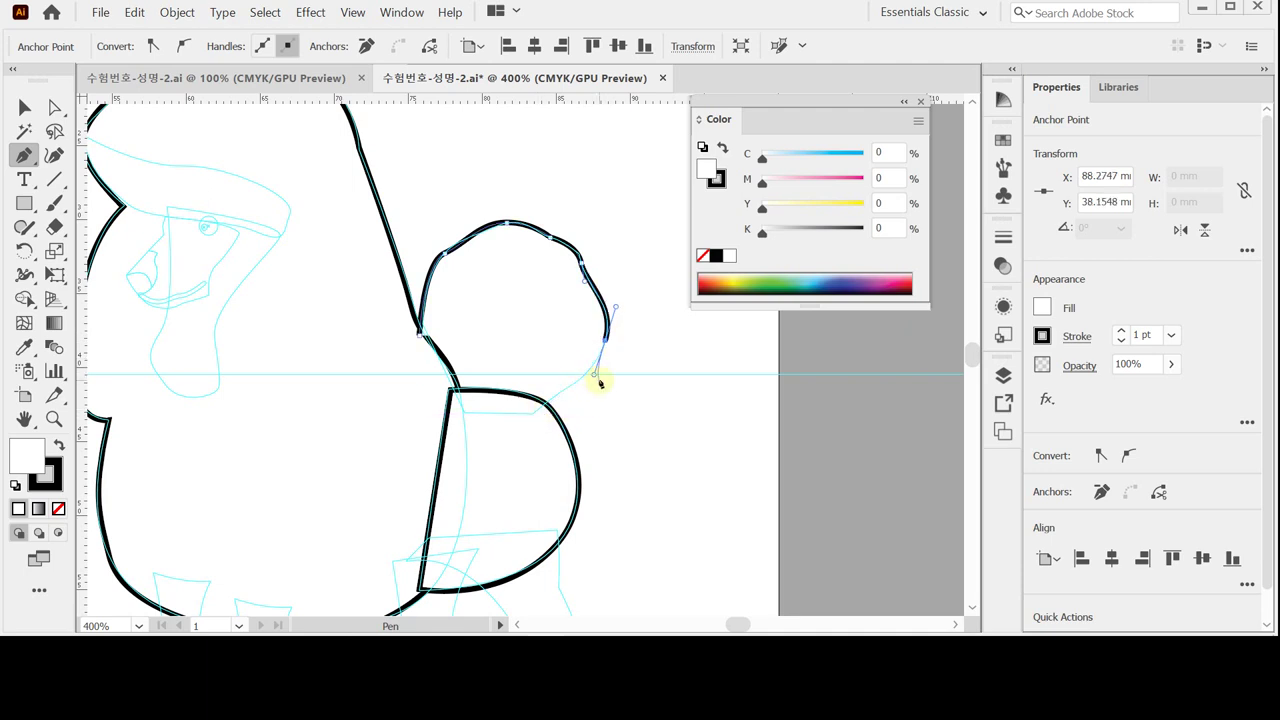
pyautogui.click(541, 411)
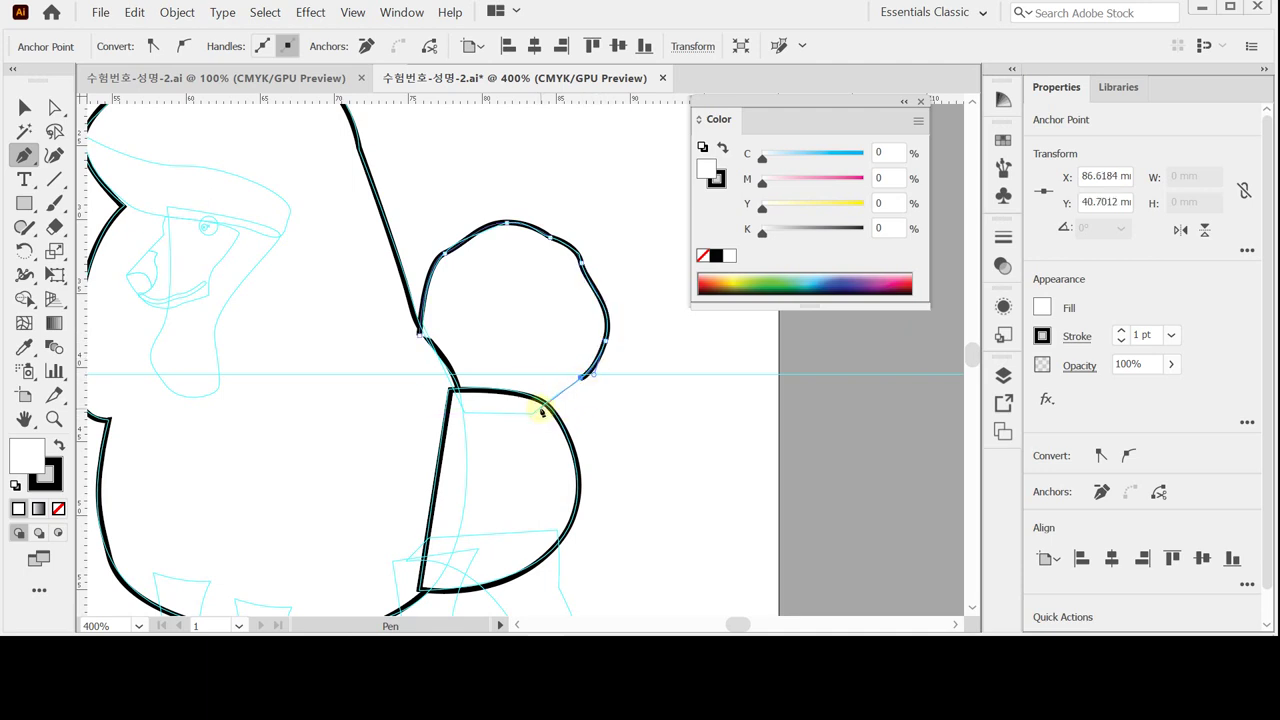
pyautogui.click(537, 414)
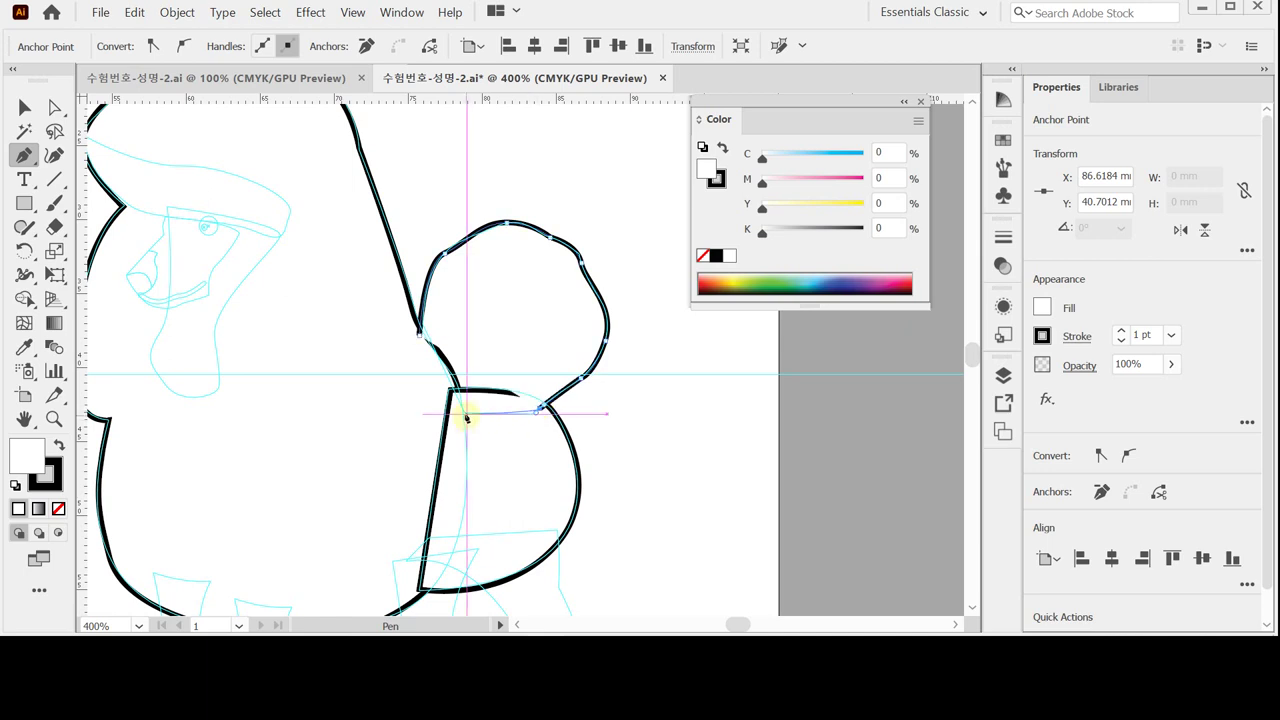
pyautogui.click(466, 414)
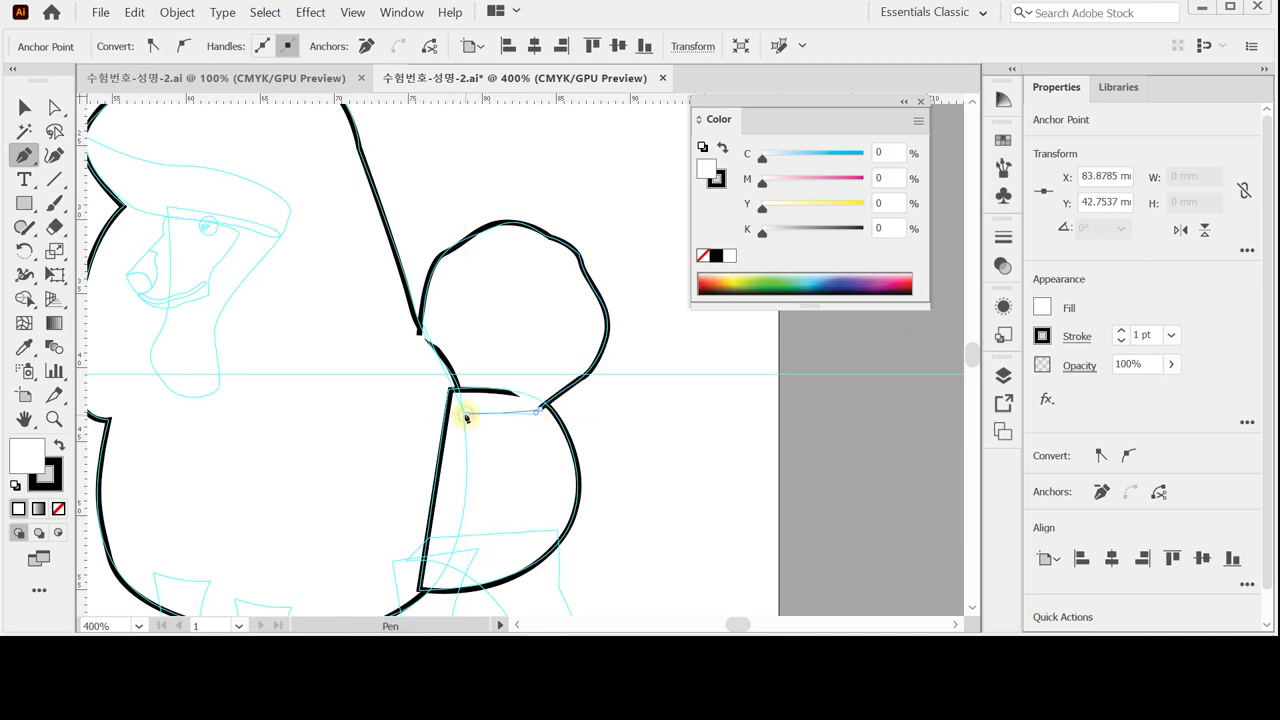
pyautogui.click(419, 338)
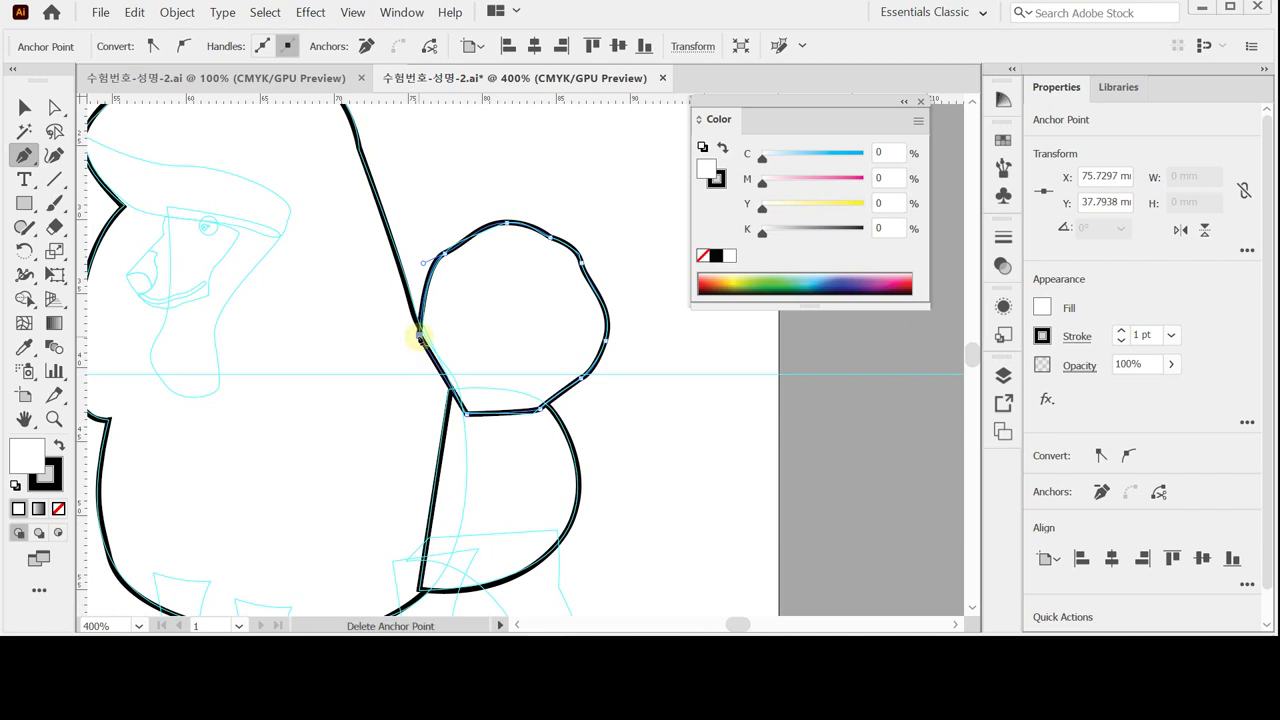
pyautogui.keyDown('ctrl'); pyautogui.click(523, 318); pyautogui.keyUp('ctrl')
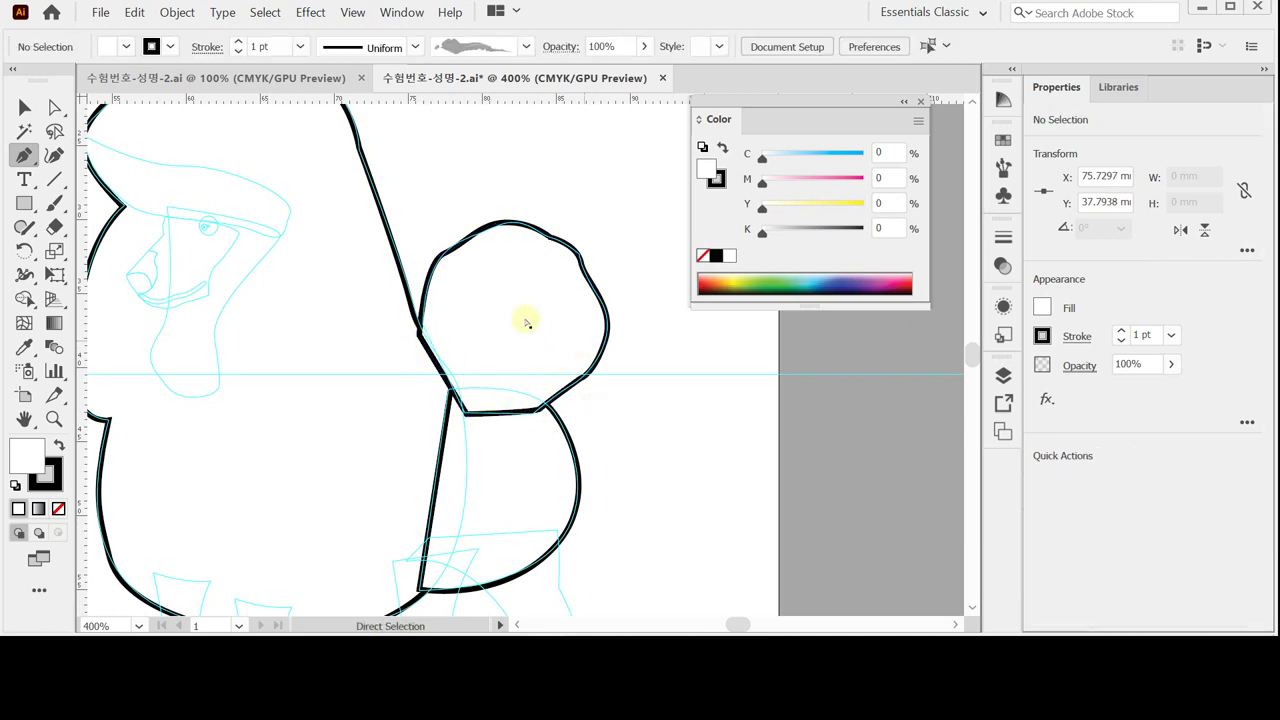
# Select the rump and tail shapes and send both to the back, behind the body.
pyautogui.click(24, 106)
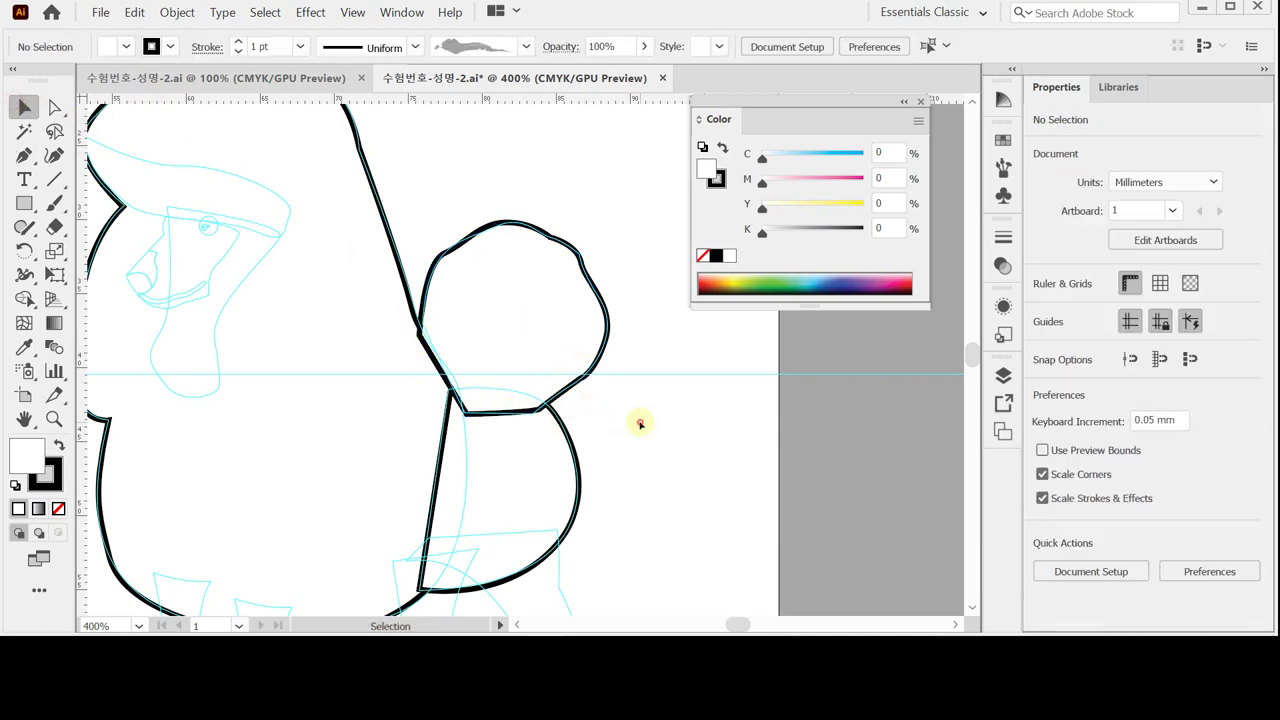
pyautogui.scroll(-1, 565, 445)
pyautogui.click(529, 449)
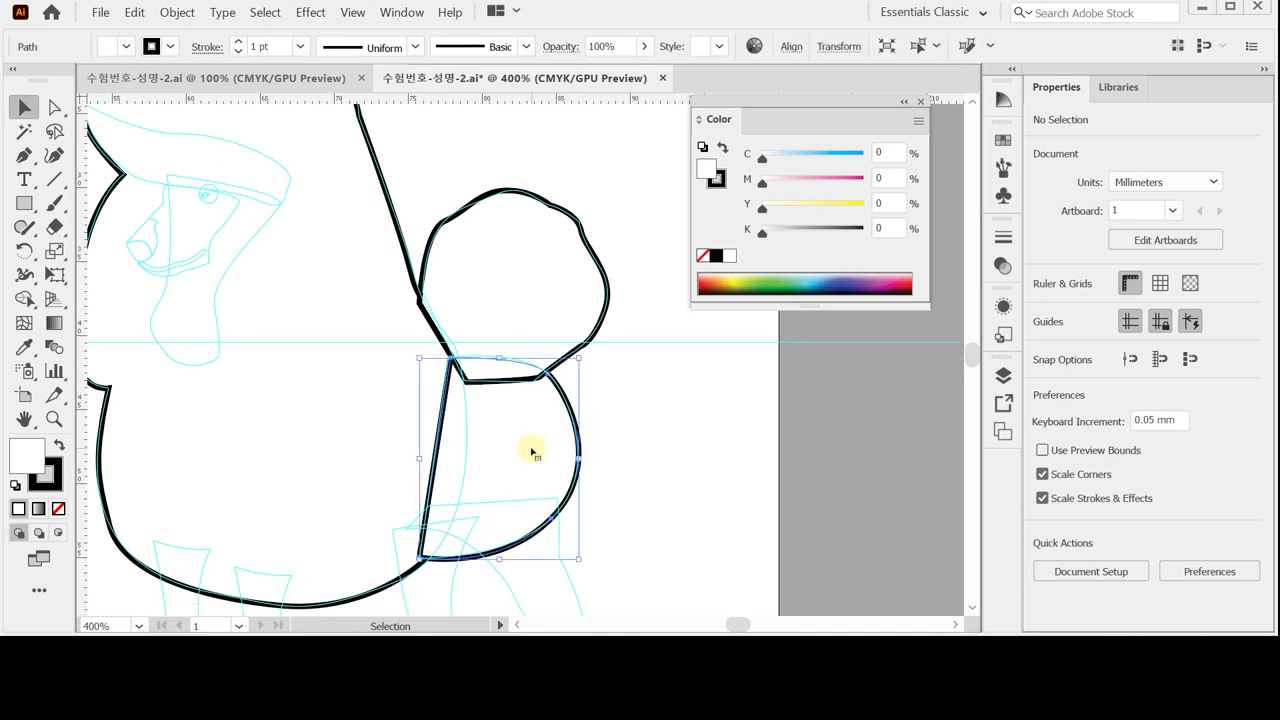
pyautogui.keyDown('shift'); pyautogui.click(510, 260); pyautogui.keyUp('shift')
pyautogui.rightClick(531, 414)
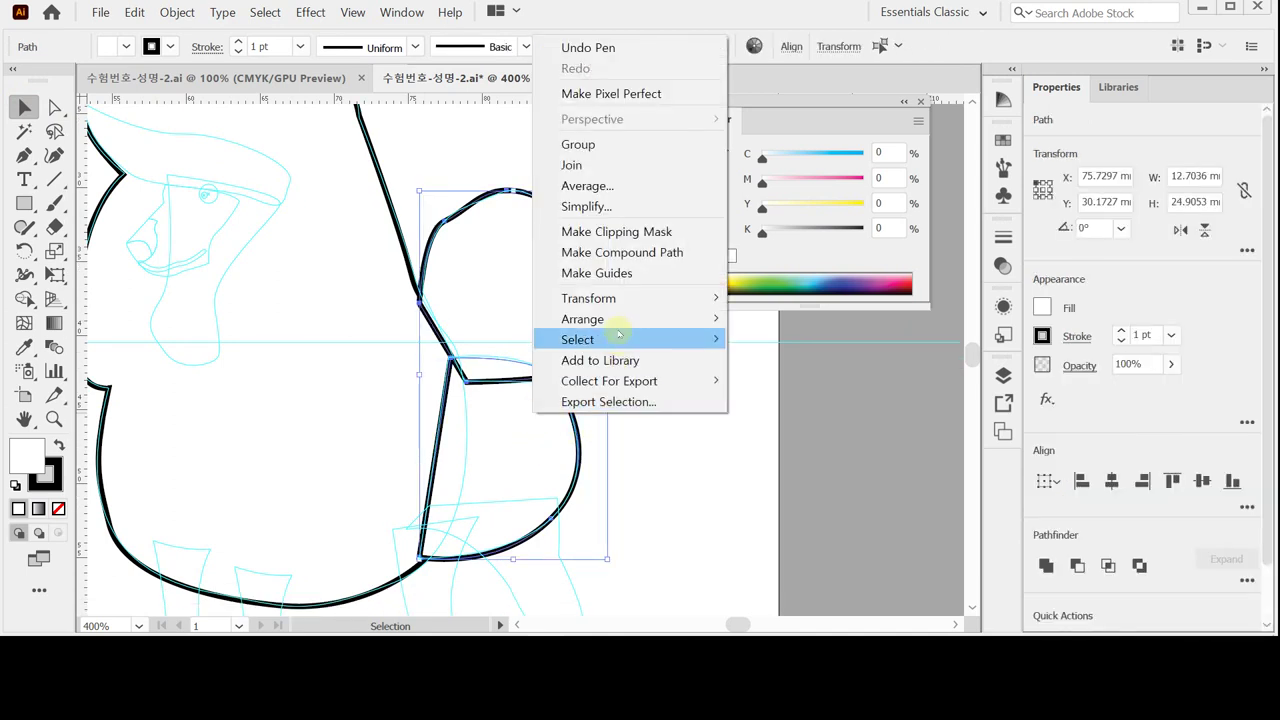
pyautogui.moveTo(660, 319)
pyautogui.click(790, 381)
# Send the tail pom-pom alone to the back, behind the rump.
pyautogui.click(560, 277)
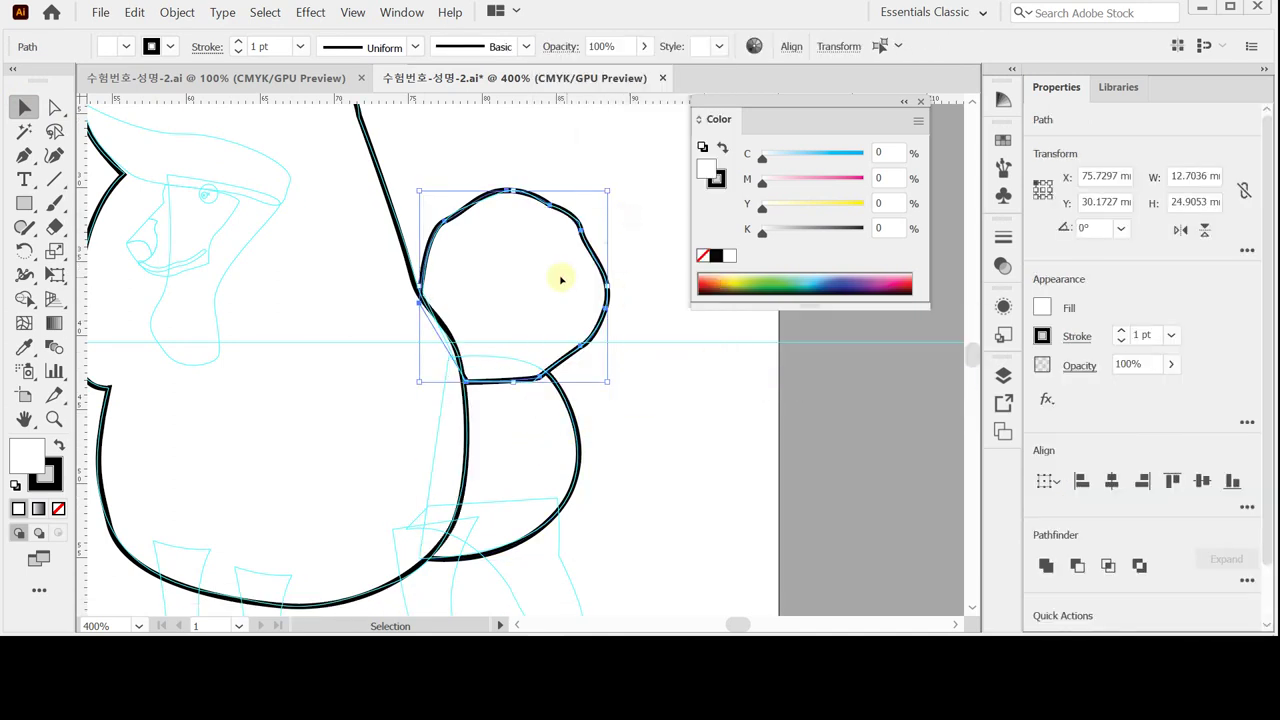
pyautogui.rightClick(561, 273)
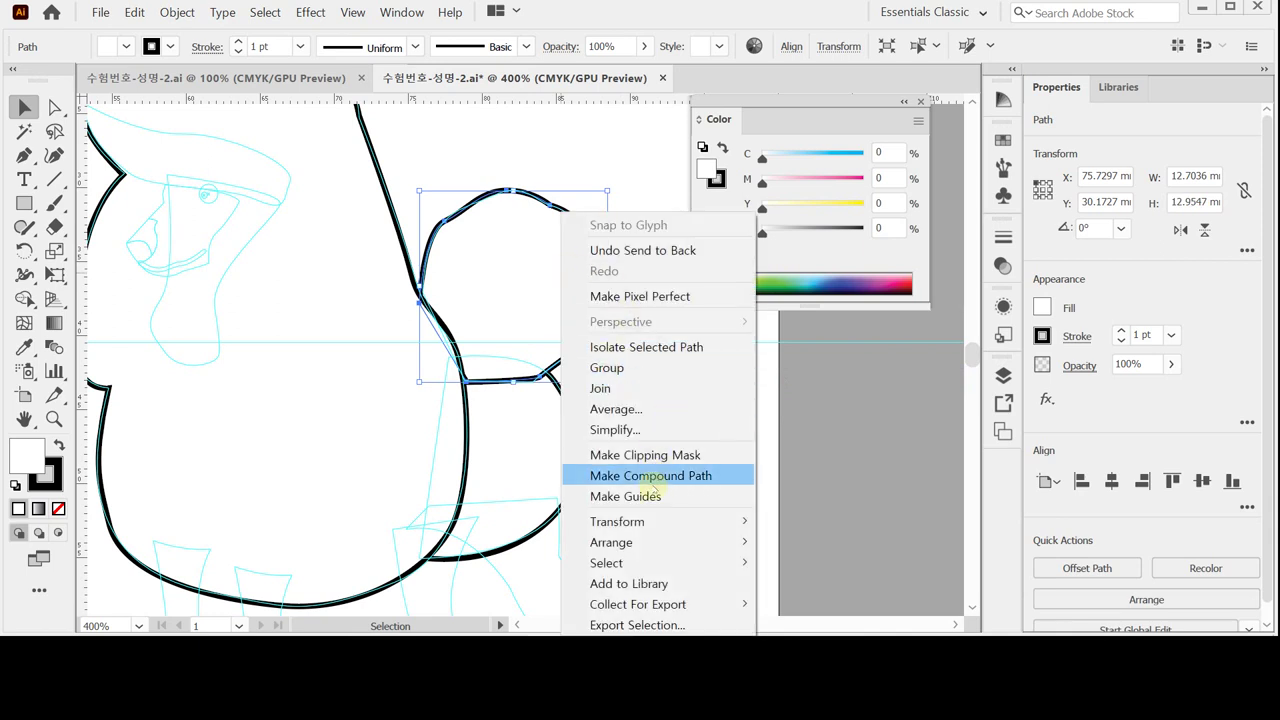
pyautogui.moveTo(646, 543)
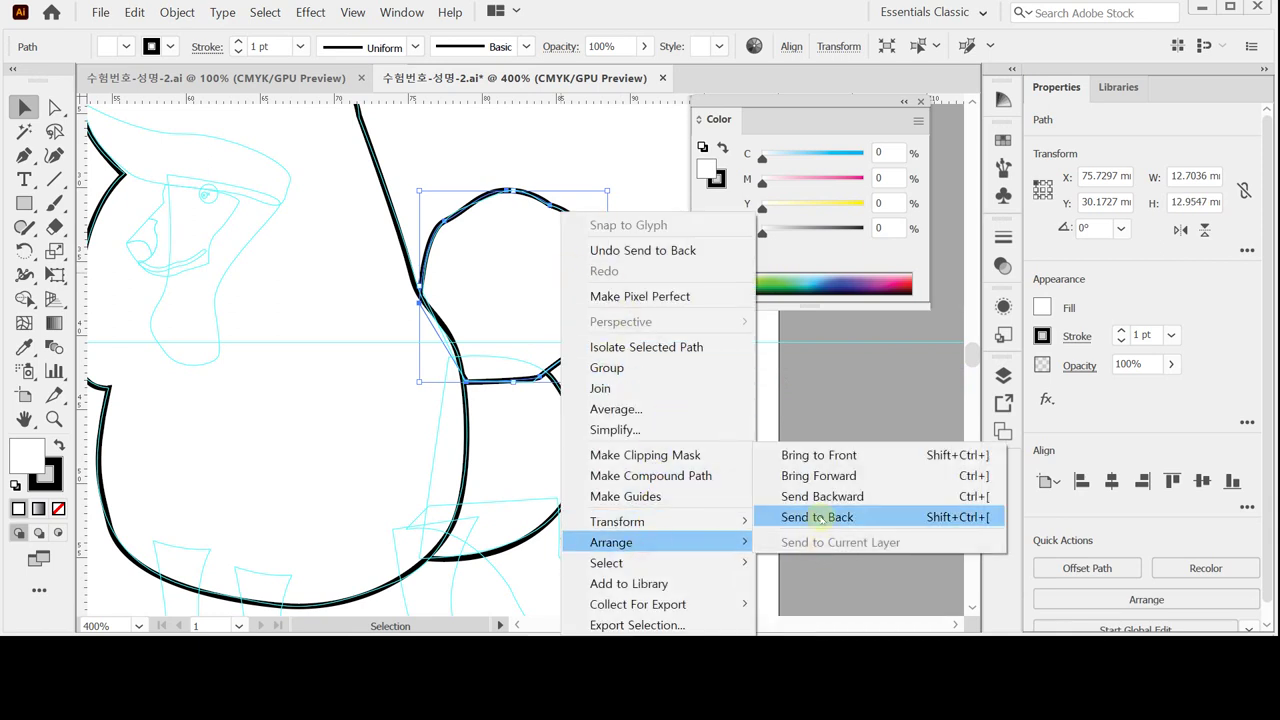
pyautogui.click(837, 516)
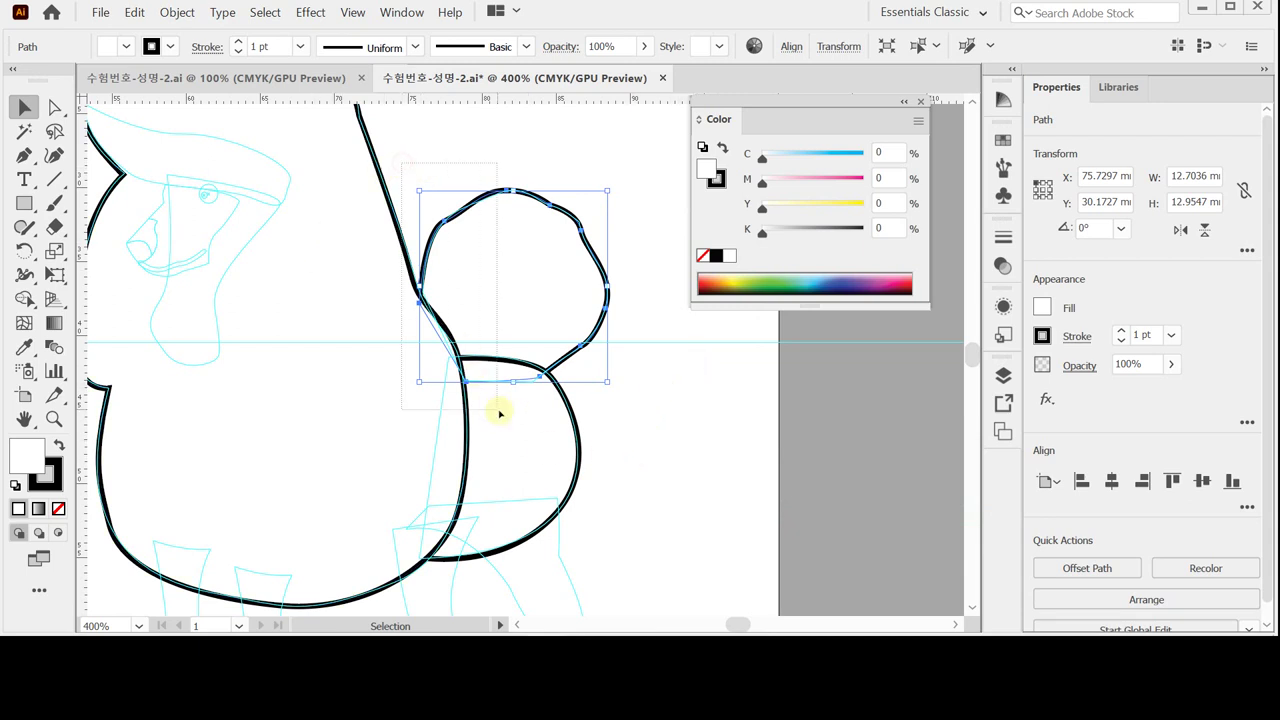
# Select the tail, rump and body shapes together and fill them with a pale cream yellow.
pyautogui.keyDown('shift'); pyautogui.click(535, 407); pyautogui.keyUp('shift')
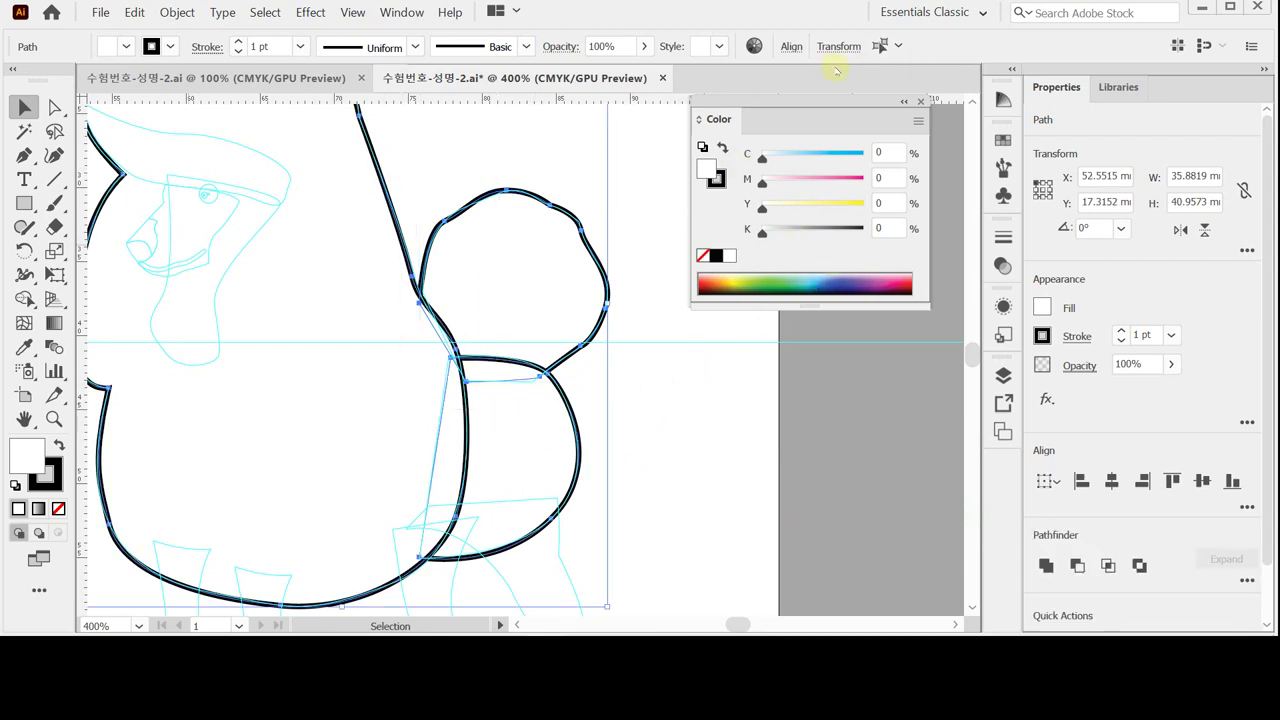
pyautogui.click(877, 204)
pyautogui.write('1')
pyautogui.press('Return')
# Set the selected poodle shapes' stroke colour to C10 M10 Y30 K20 and its weight to 1.5 pt.
pyautogui.click(718, 180)
pyautogui.click(885, 152)
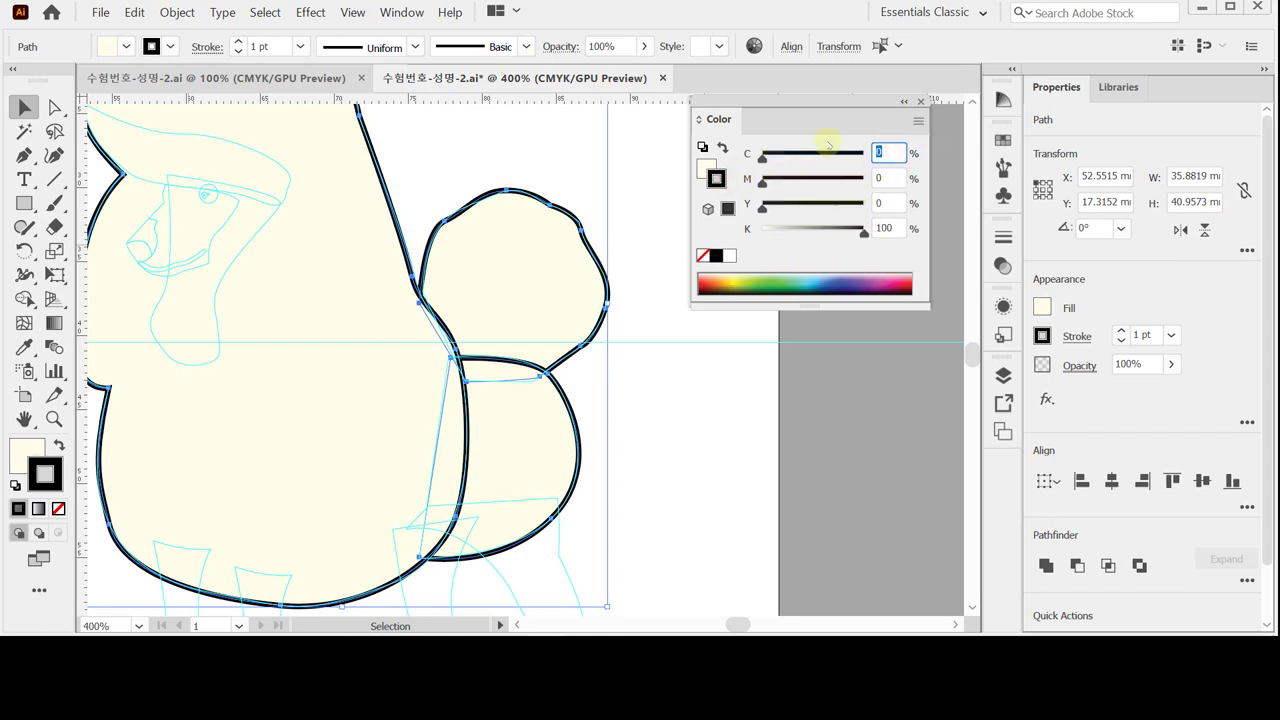
pyautogui.press('Tab')
pyautogui.write('10')
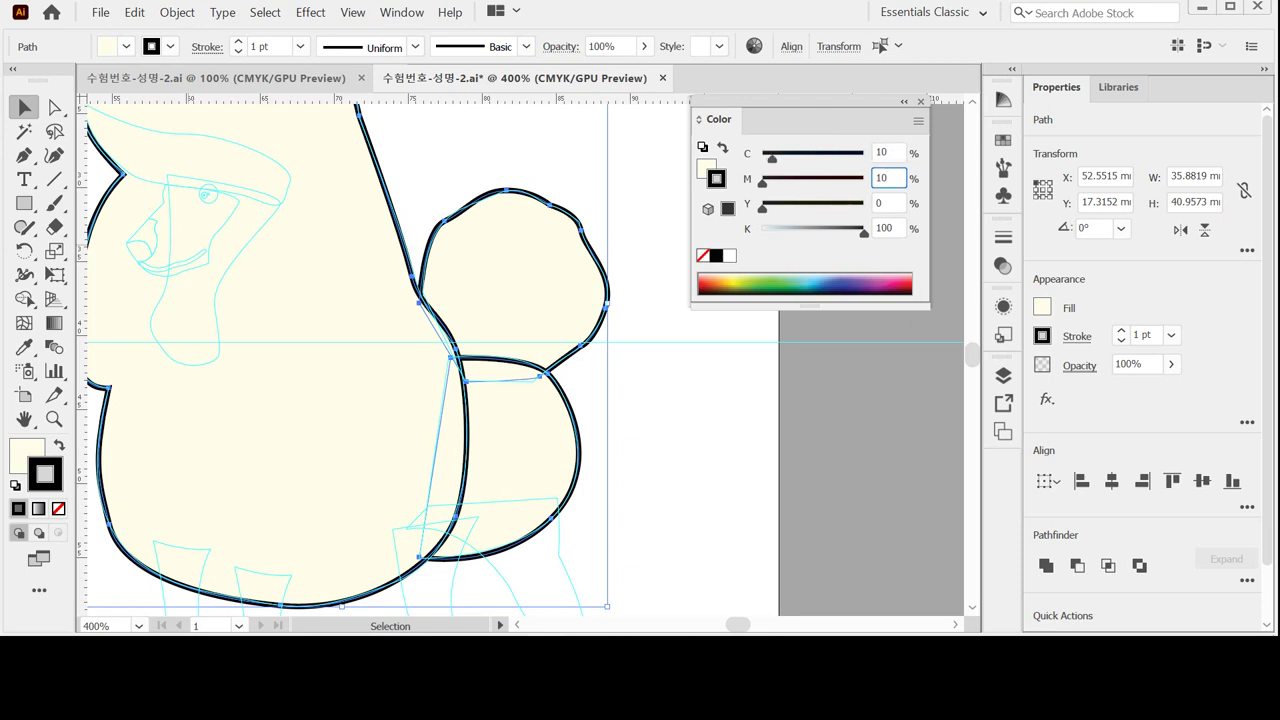
pyautogui.press('Tab')
pyautogui.write('30')
pyautogui.press('Tab')
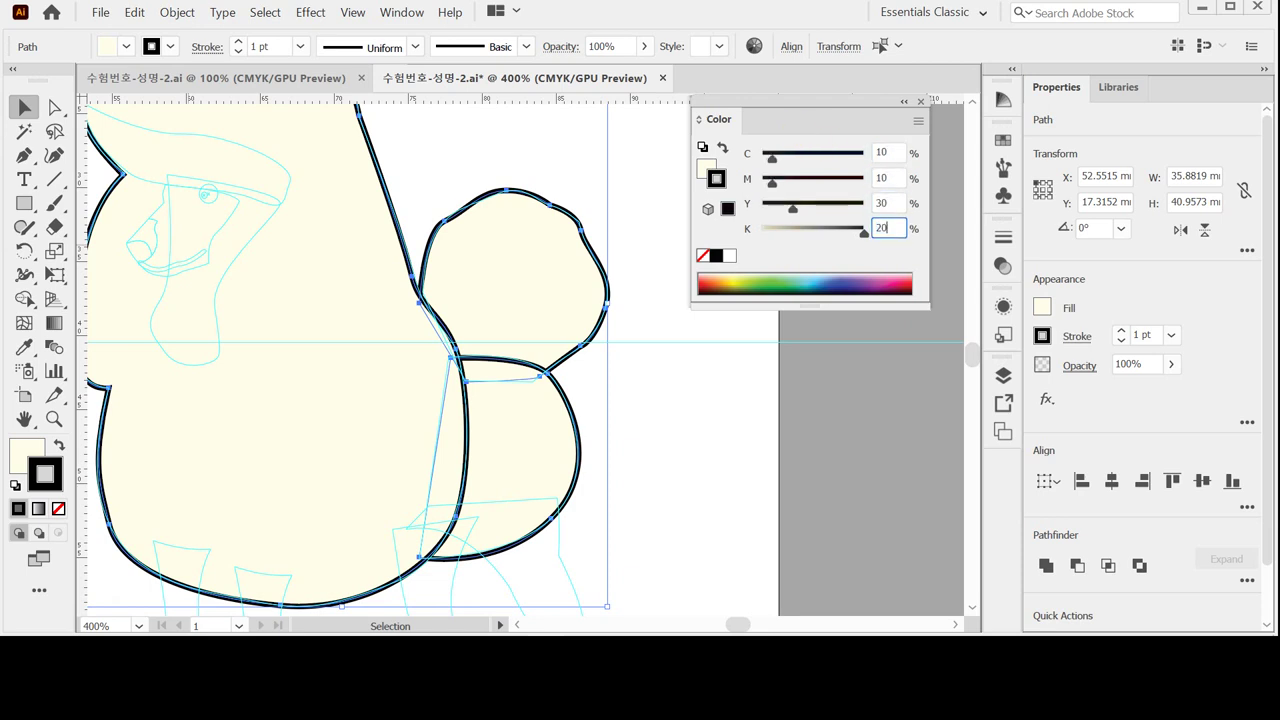
pyautogui.write('20')
pyautogui.press('Tab')
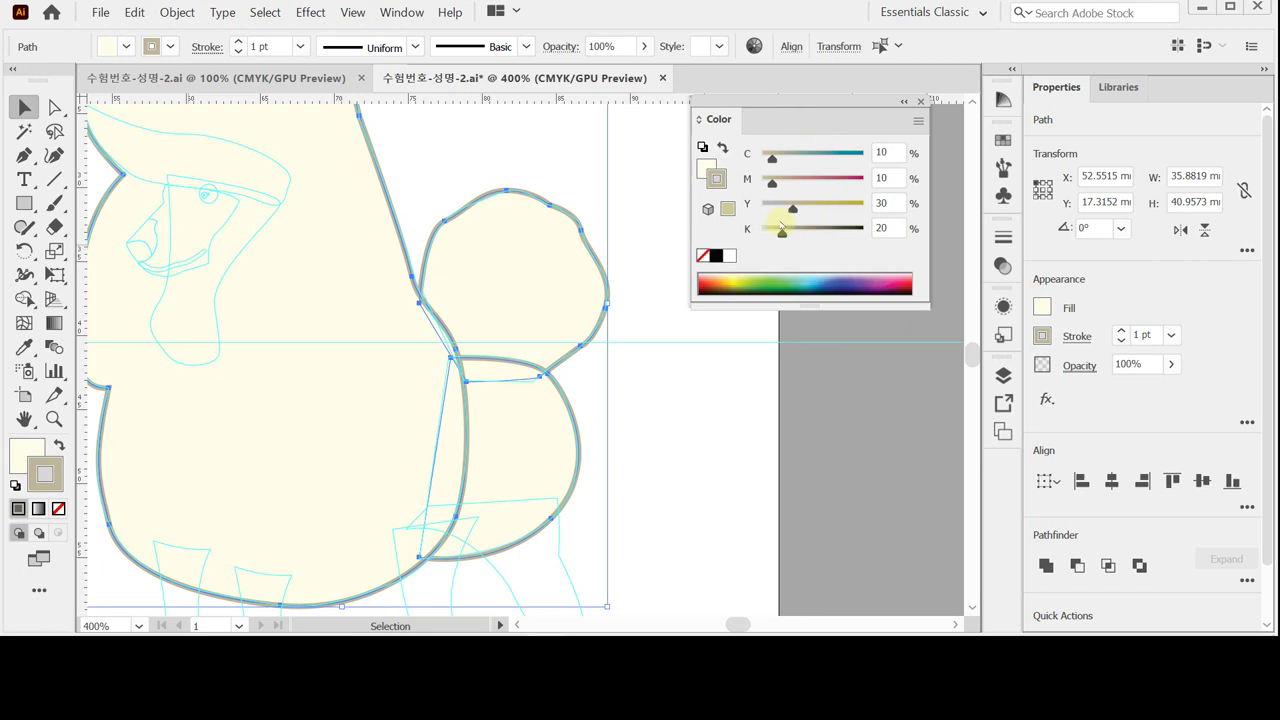
pyautogui.click(1141, 335)
pyautogui.press('Return')
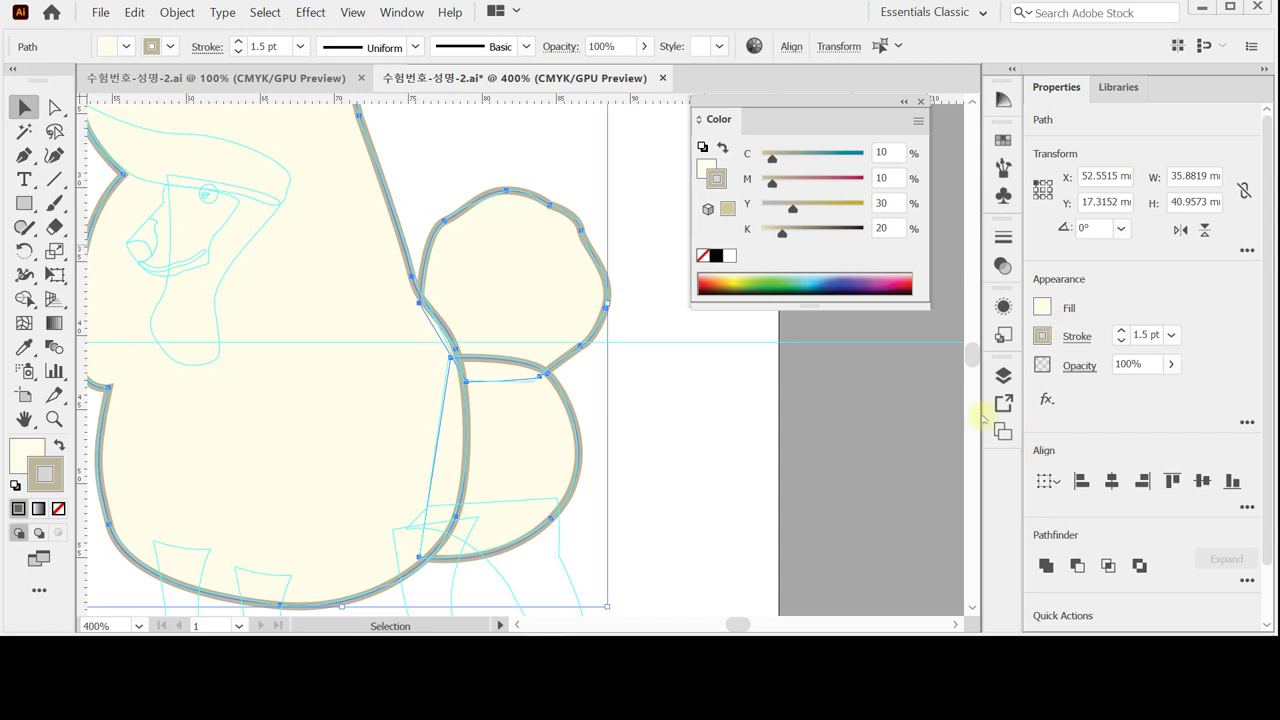
# Start tracing the poodle's leftmost front leg with the Pen tool, following the guide across the top edge and down the right side to the paw.
pyautogui.hotkey('ctrl', '=')
pyautogui.scroll(-5, 603, 371)
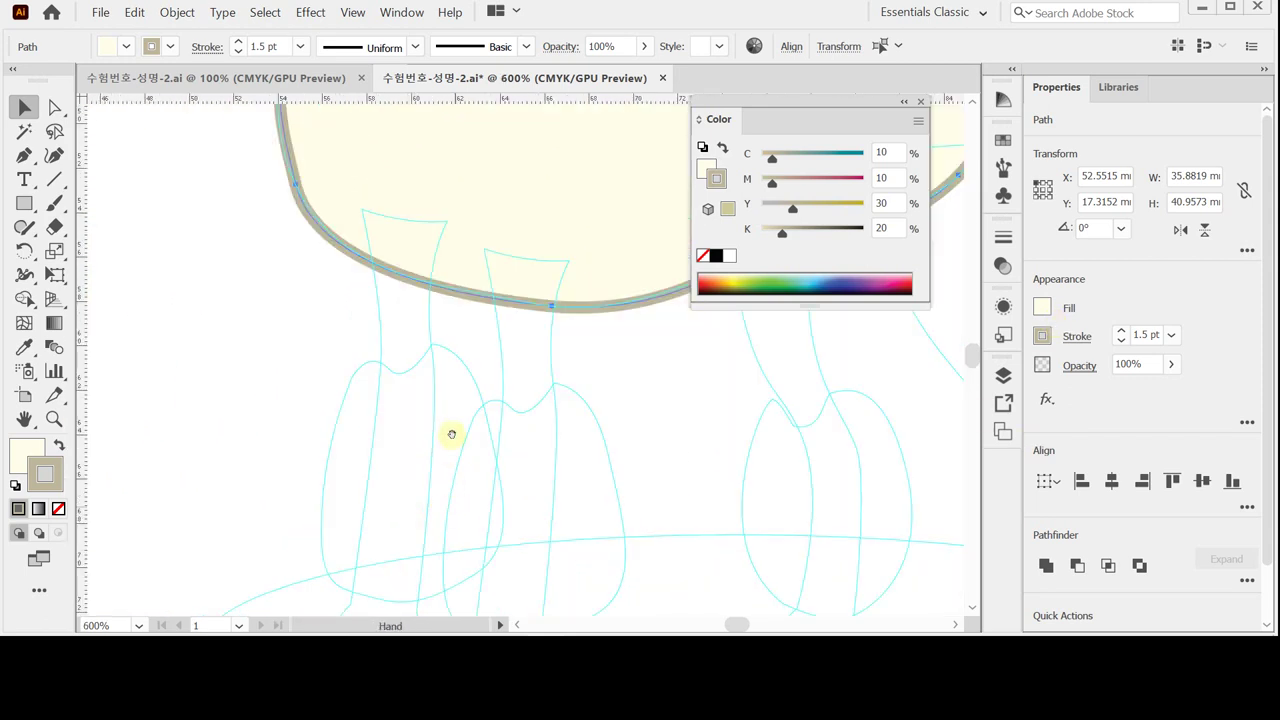
pyautogui.moveTo(451, 434); pyautogui.dragTo(429, 366)
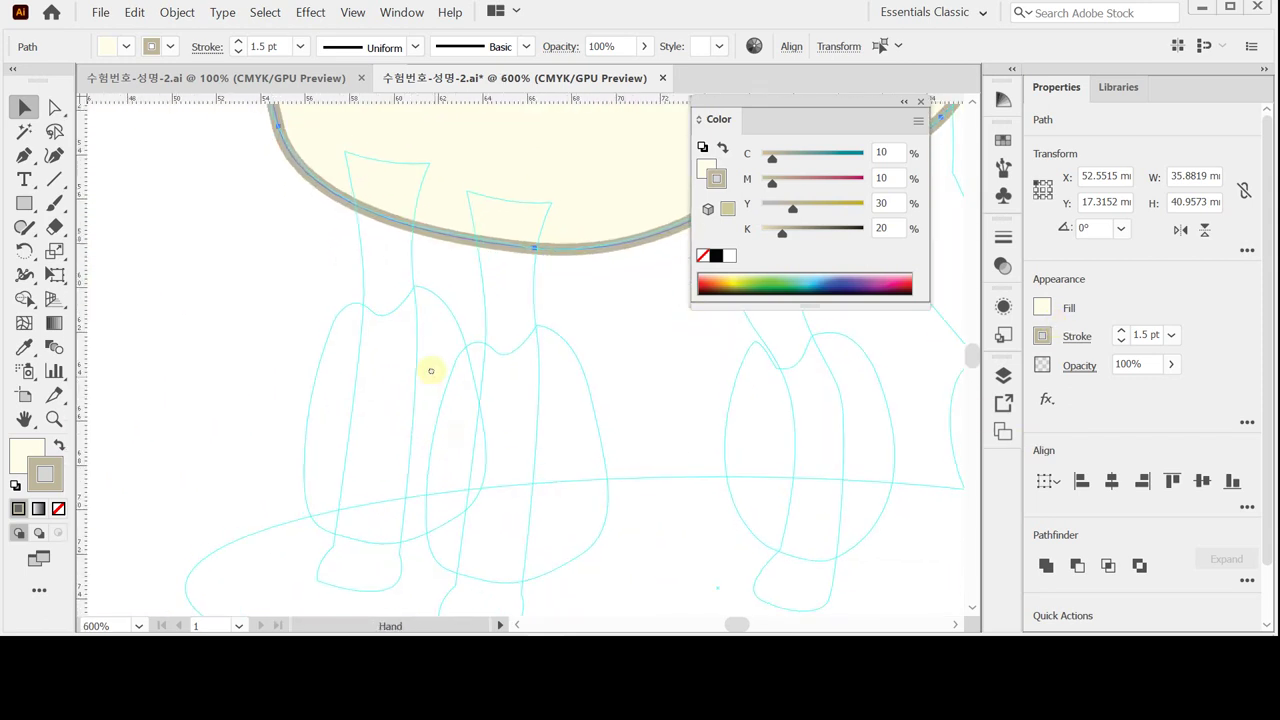
pyautogui.click(255, 323)
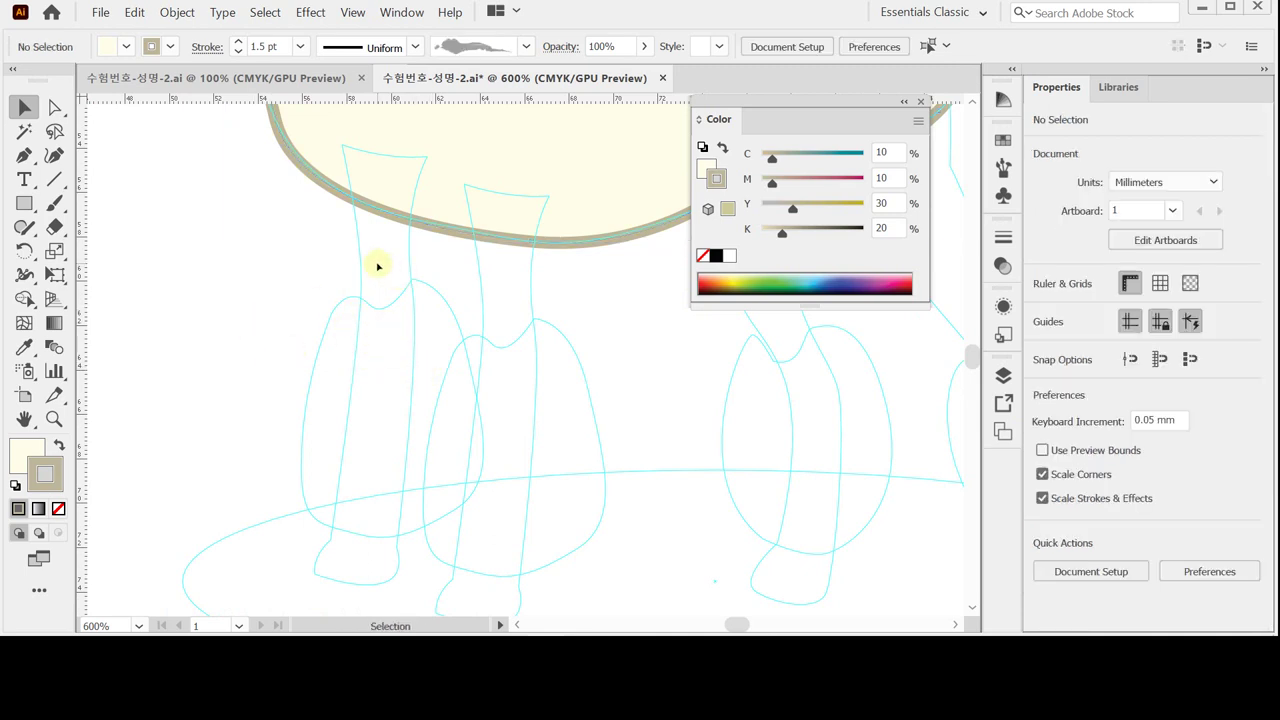
pyautogui.moveTo(300, 309); pyautogui.dragTo(265, 312)
pyautogui.click(24, 155)
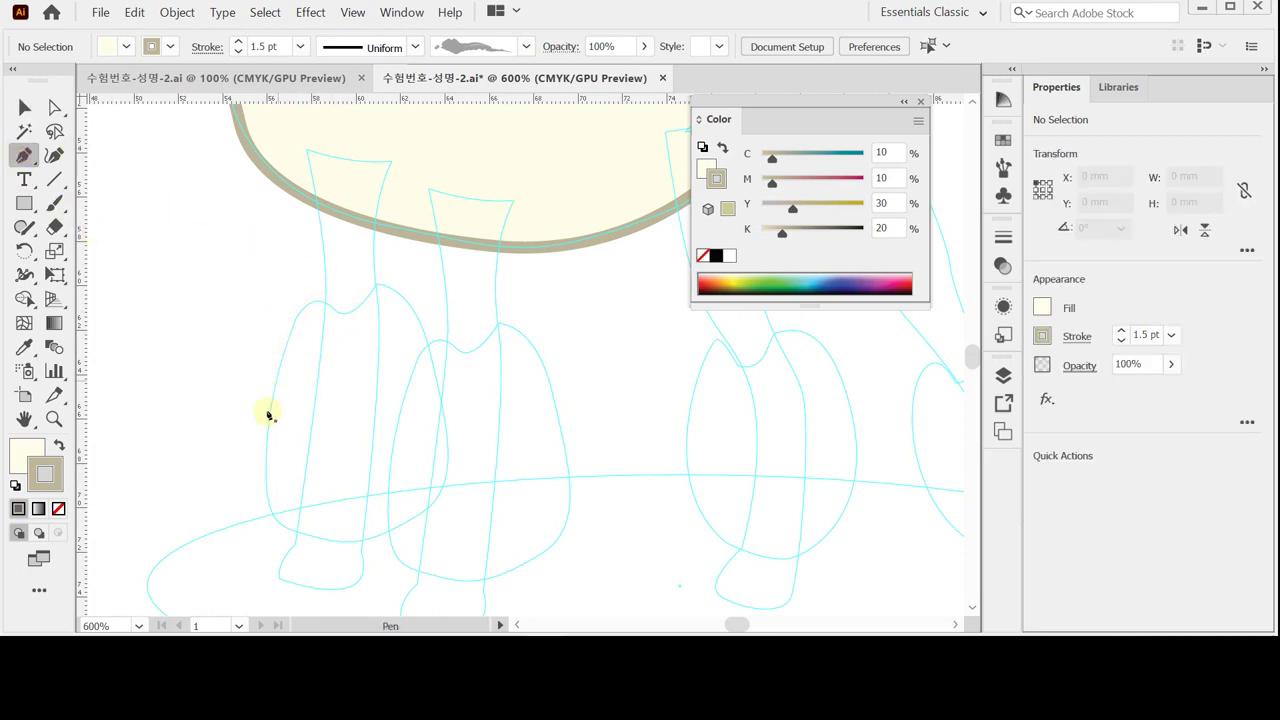
pyautogui.click(334, 310)
pyautogui.click(307, 150)
pyautogui.moveTo(391, 160)
pyautogui.mouseDown()
pyautogui.moveTo(408, 158)
pyautogui.moveTo(391, 163)
pyautogui.mouseUp()
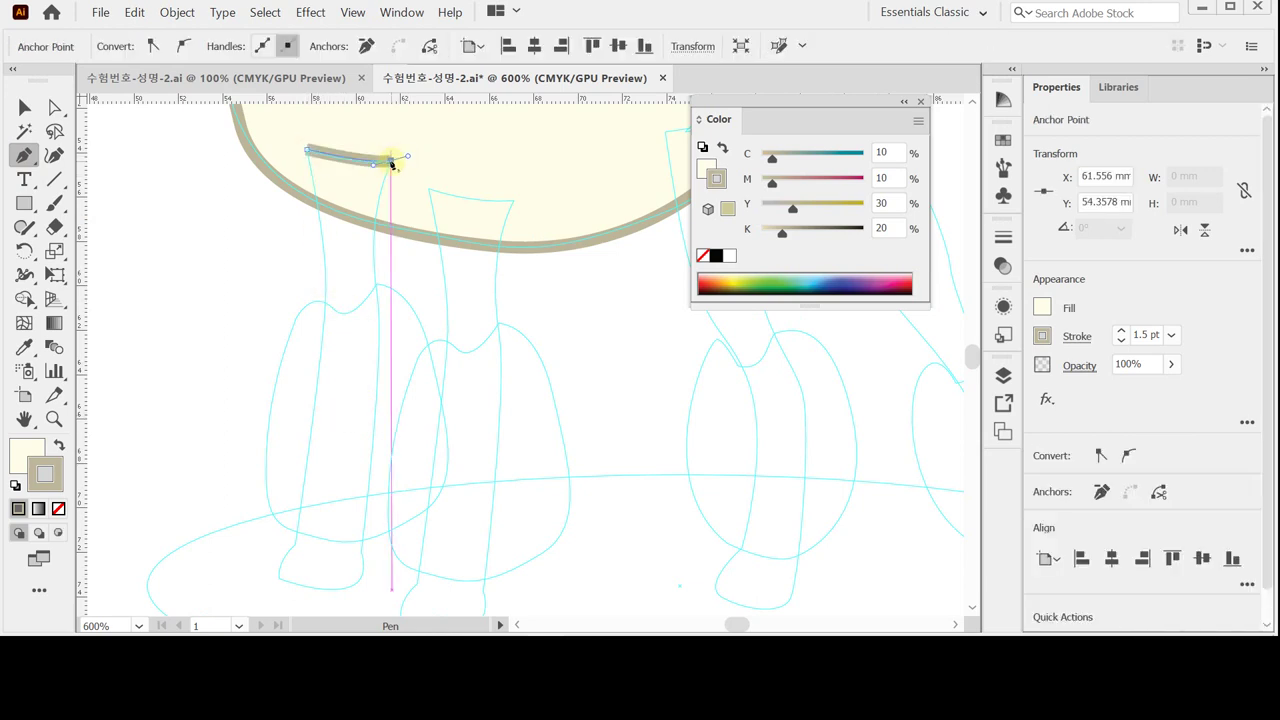
pyautogui.moveTo(375, 284); pyautogui.dragTo(378, 360)
pyautogui.click(361, 553)
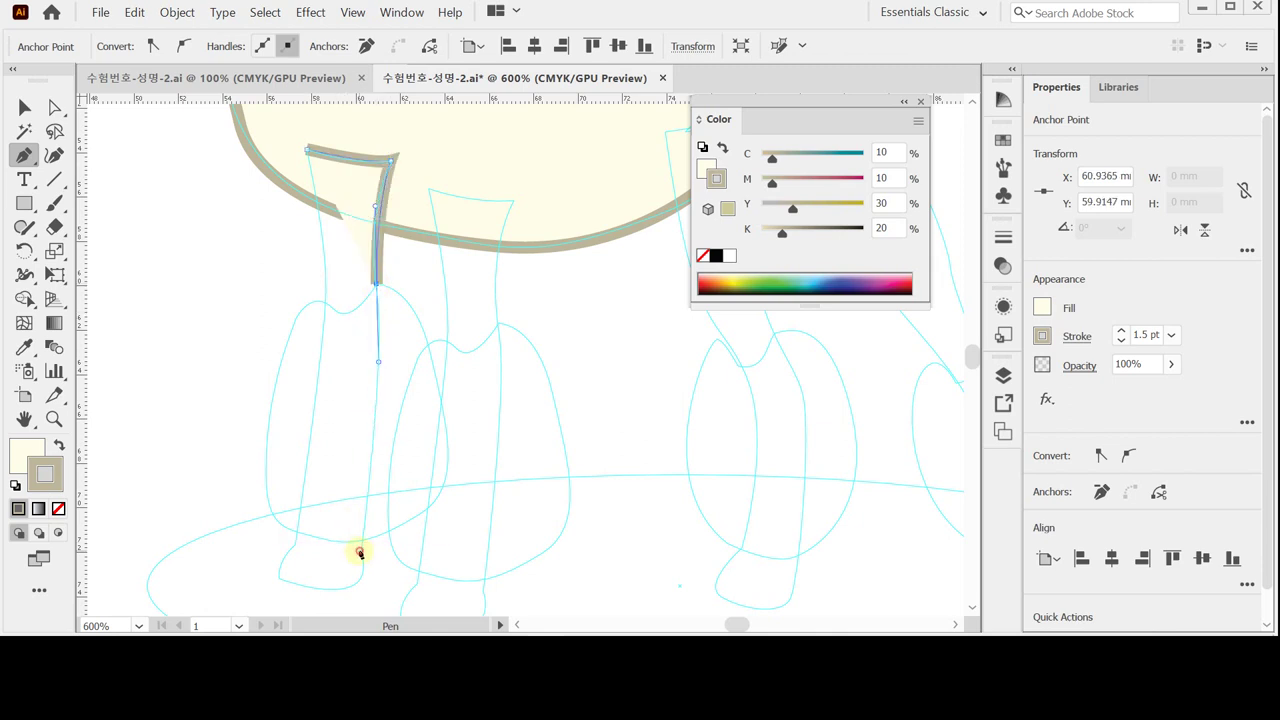
# Trace the rounded paw and the left side of the front leg along the guide, closing the path at its starting point.
pyautogui.moveTo(391, 517); pyautogui.dragTo(408, 431)
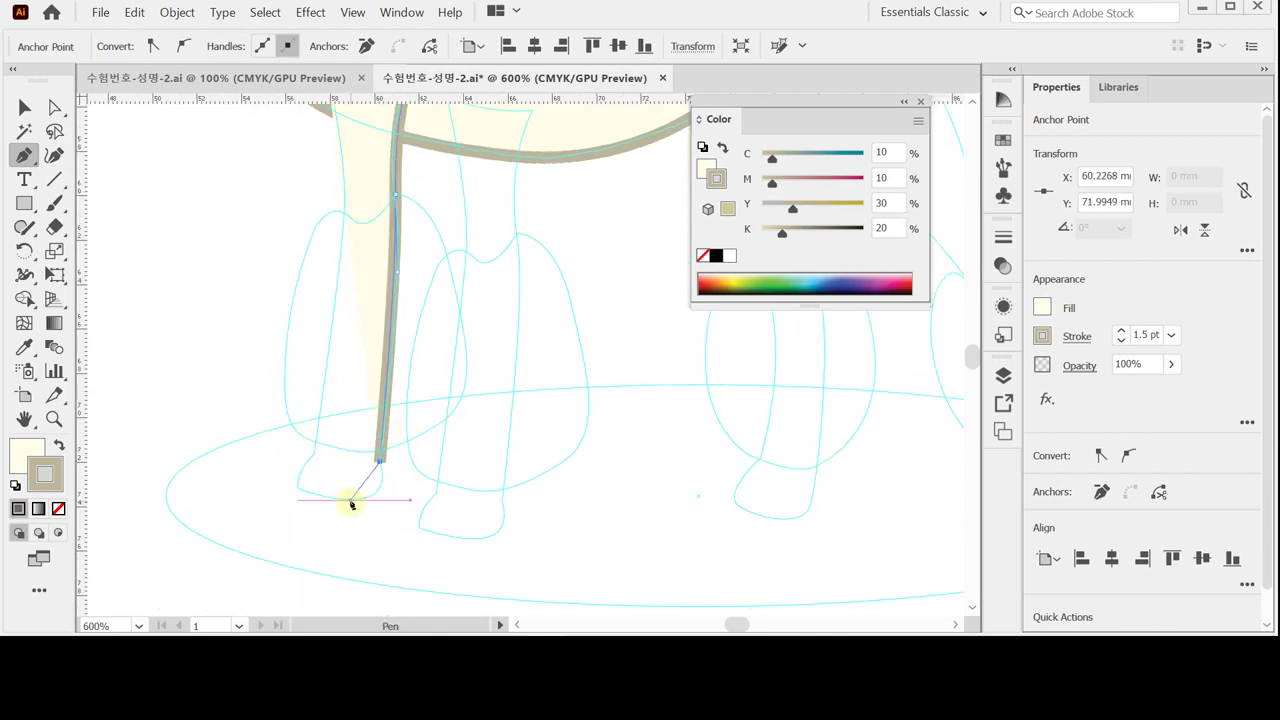
pyautogui.moveTo(350, 500); pyautogui.dragTo(313, 496)
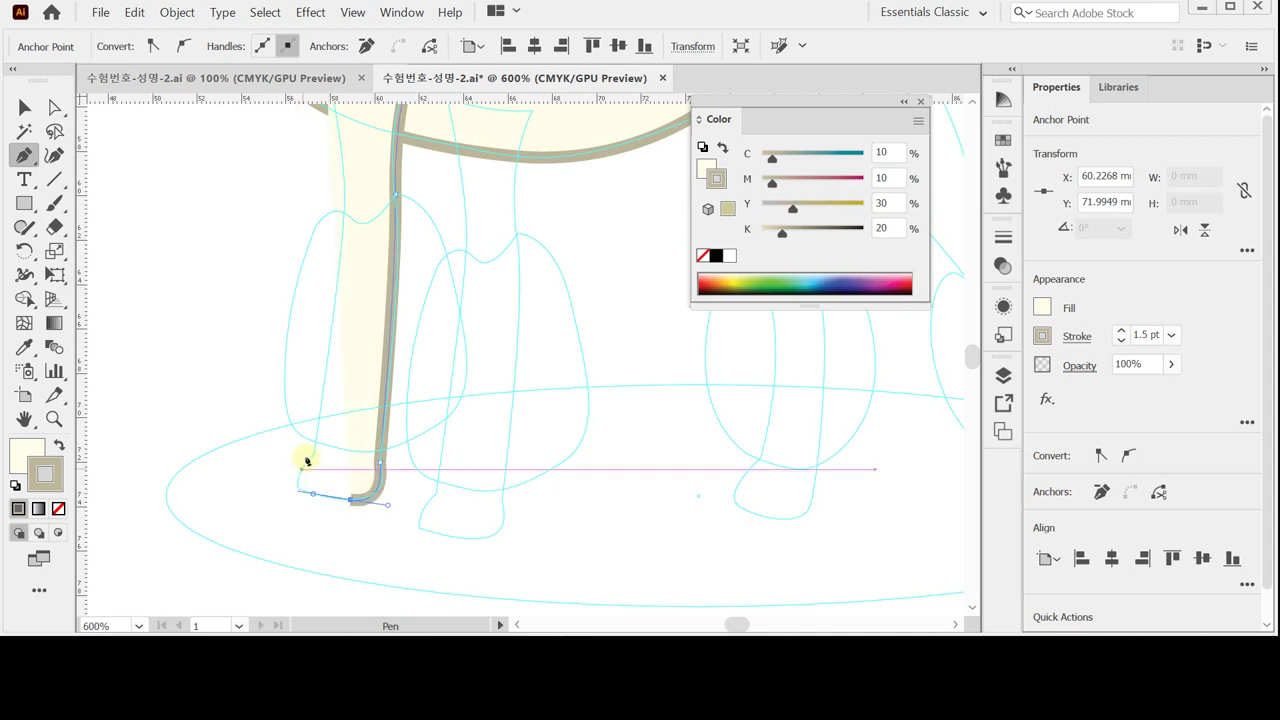
pyautogui.click(297, 490)
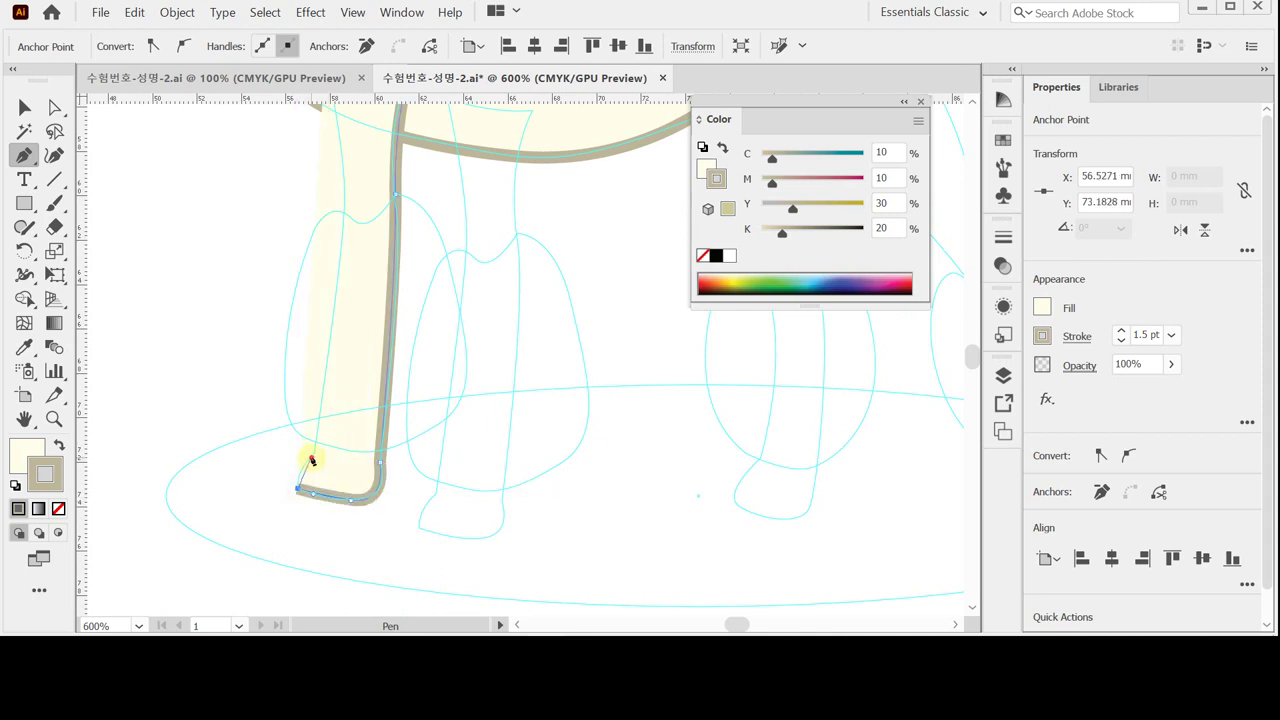
pyautogui.moveTo(312, 460); pyautogui.dragTo(314, 457)
pyautogui.moveTo(320, 329); pyautogui.dragTo(309, 407)
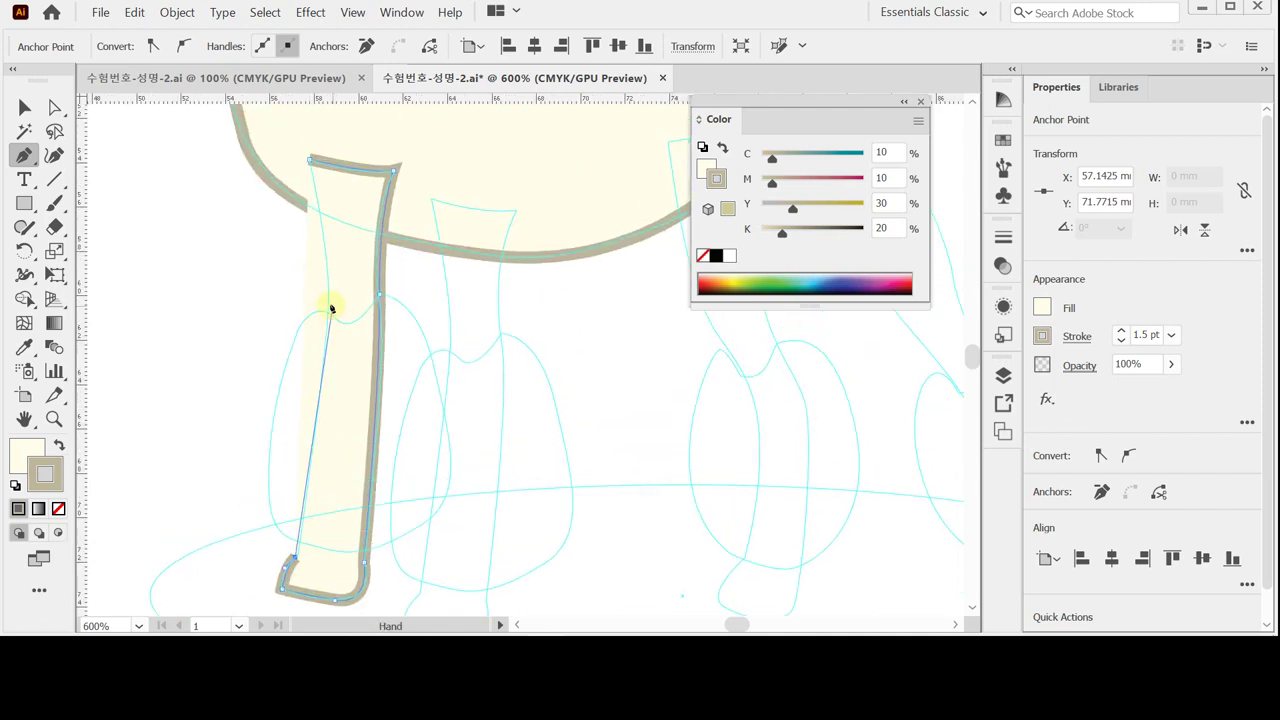
pyautogui.moveTo(327, 302); pyautogui.dragTo(326, 272)
pyautogui.click(311, 161)
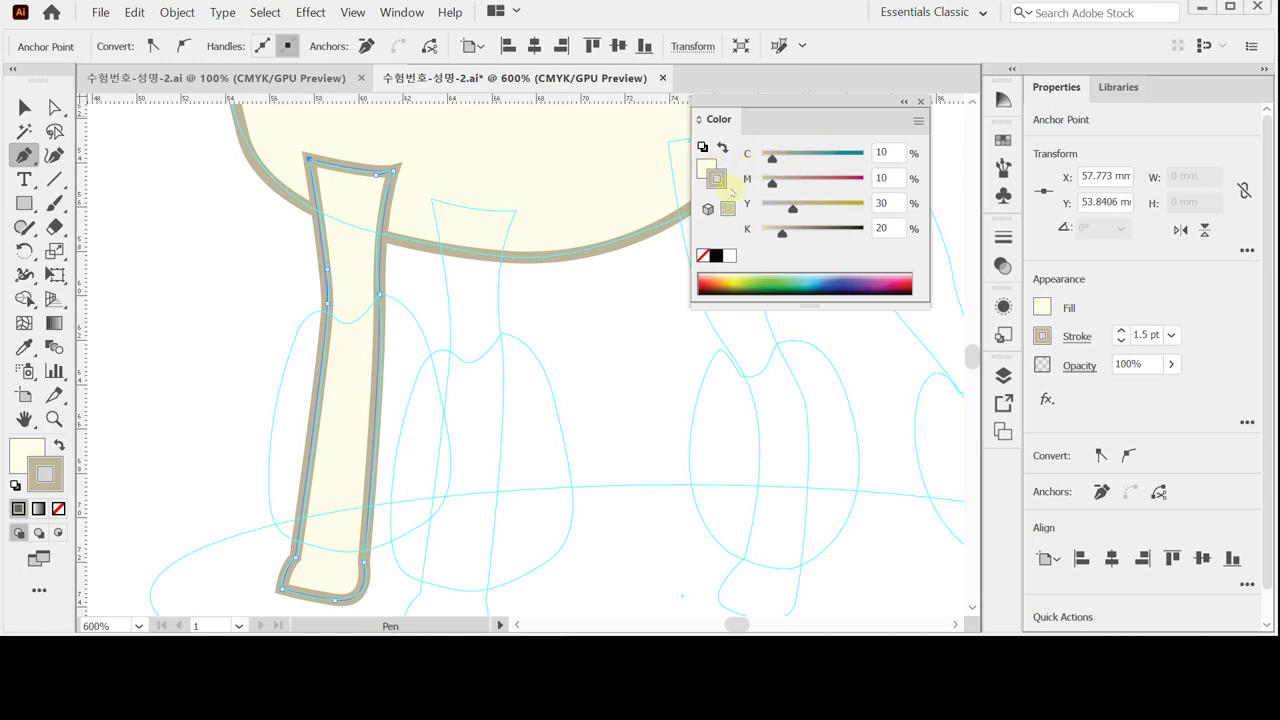
# Set the traced front leg's stroke colour to C10 M30 Y30 K30.
pyautogui.click(899, 179)
pyautogui.press('Tab')
pyautogui.write('3')
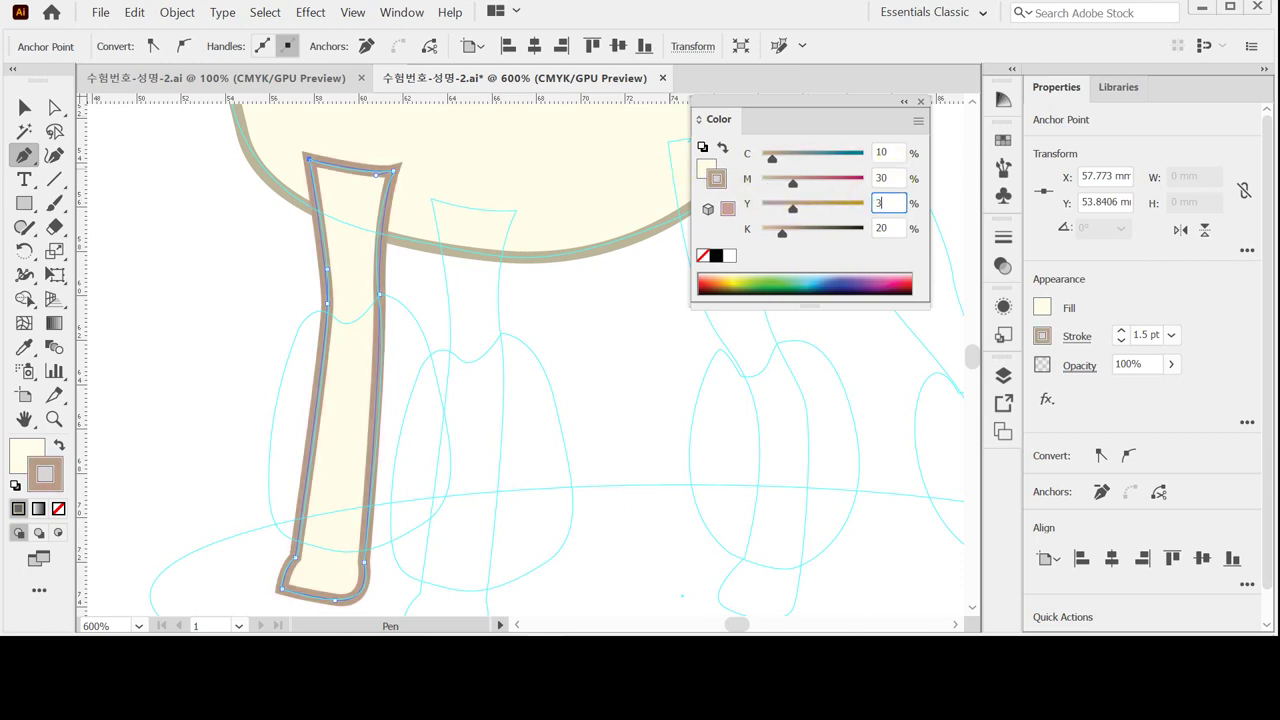
pyautogui.write('0')
pyautogui.press('Tab')
pyautogui.write('30')
pyautogui.press('Return')
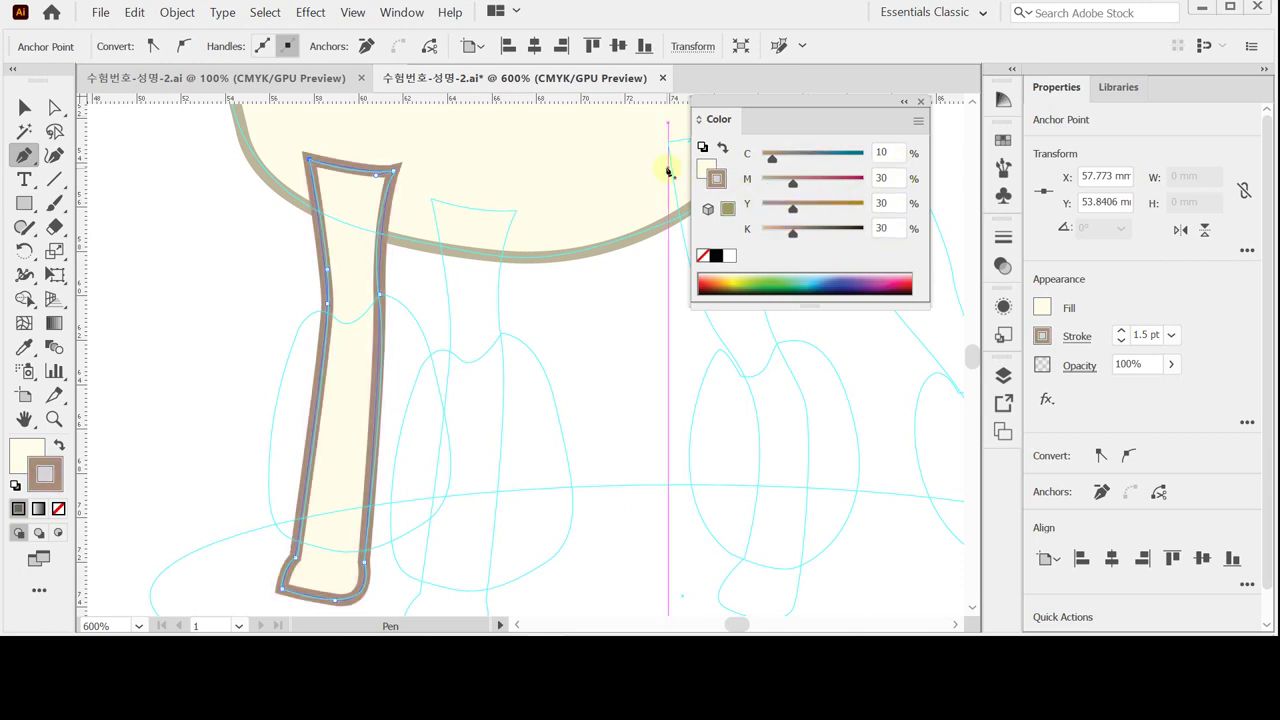
# Swap the front leg's fill and stroke colours, remove the stroke, and deselect the leg.
pyautogui.click(722, 147)
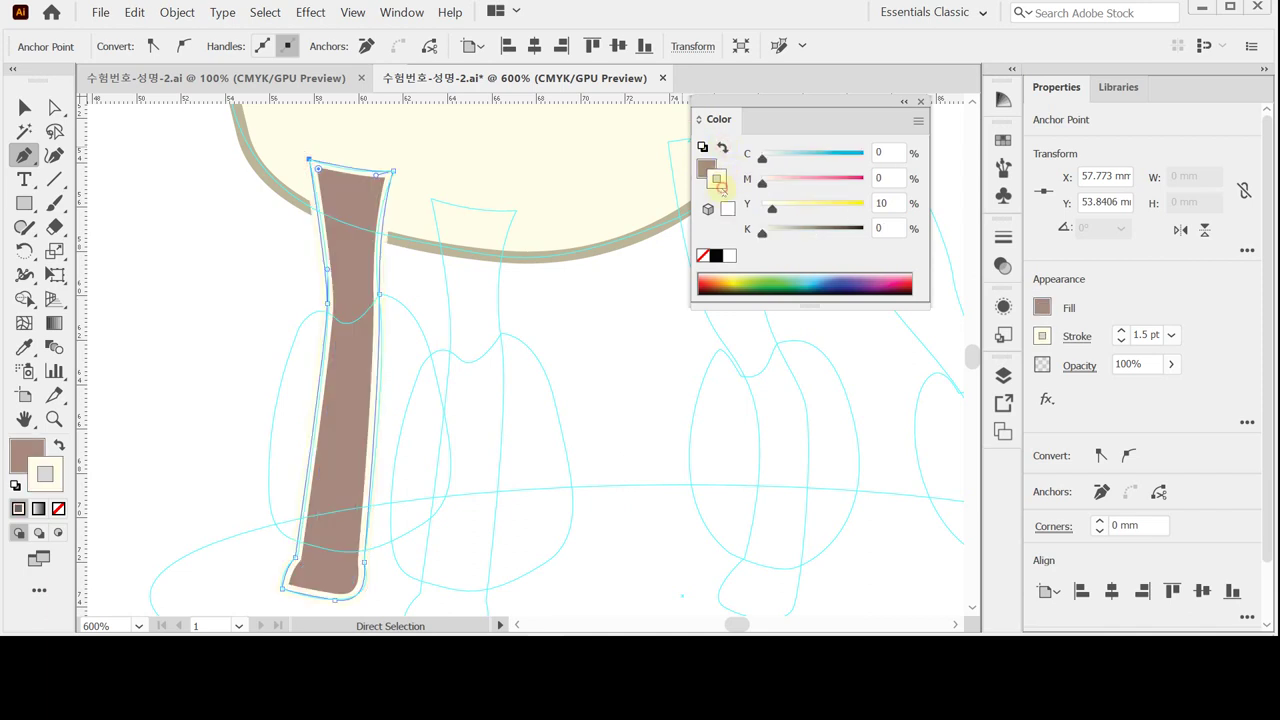
pyautogui.click(702, 256)
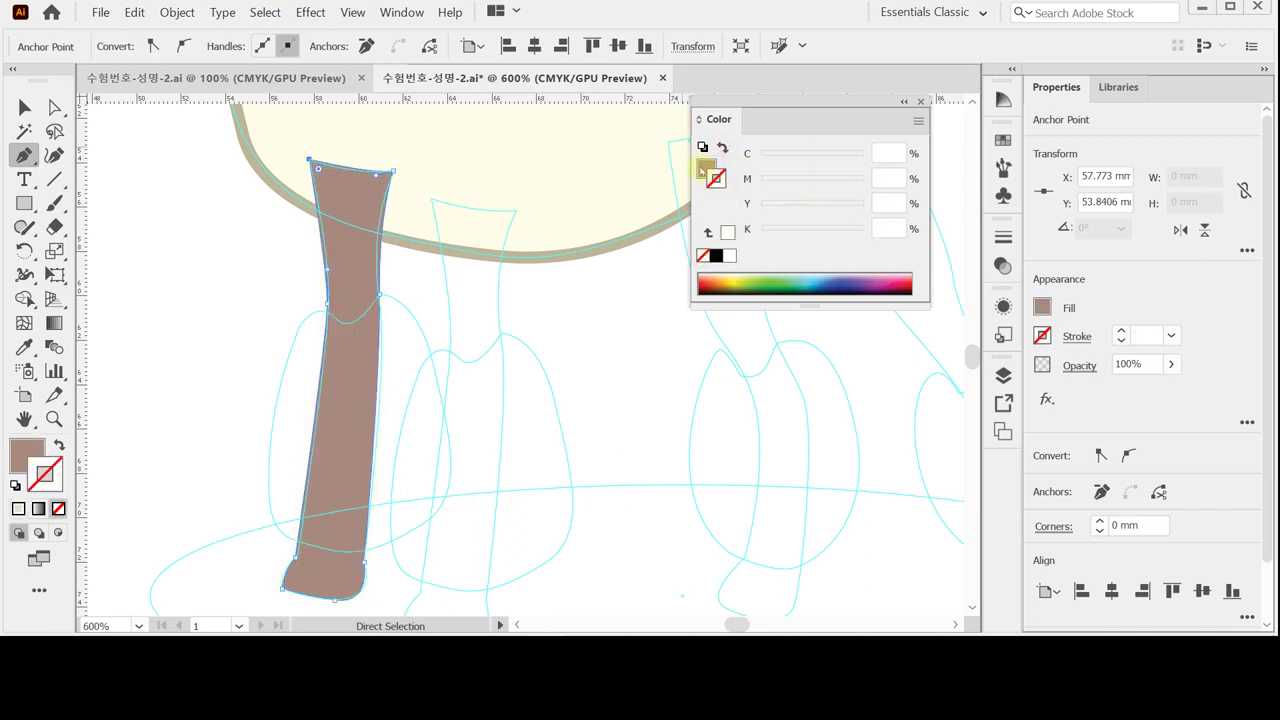
pyautogui.click(704, 169)
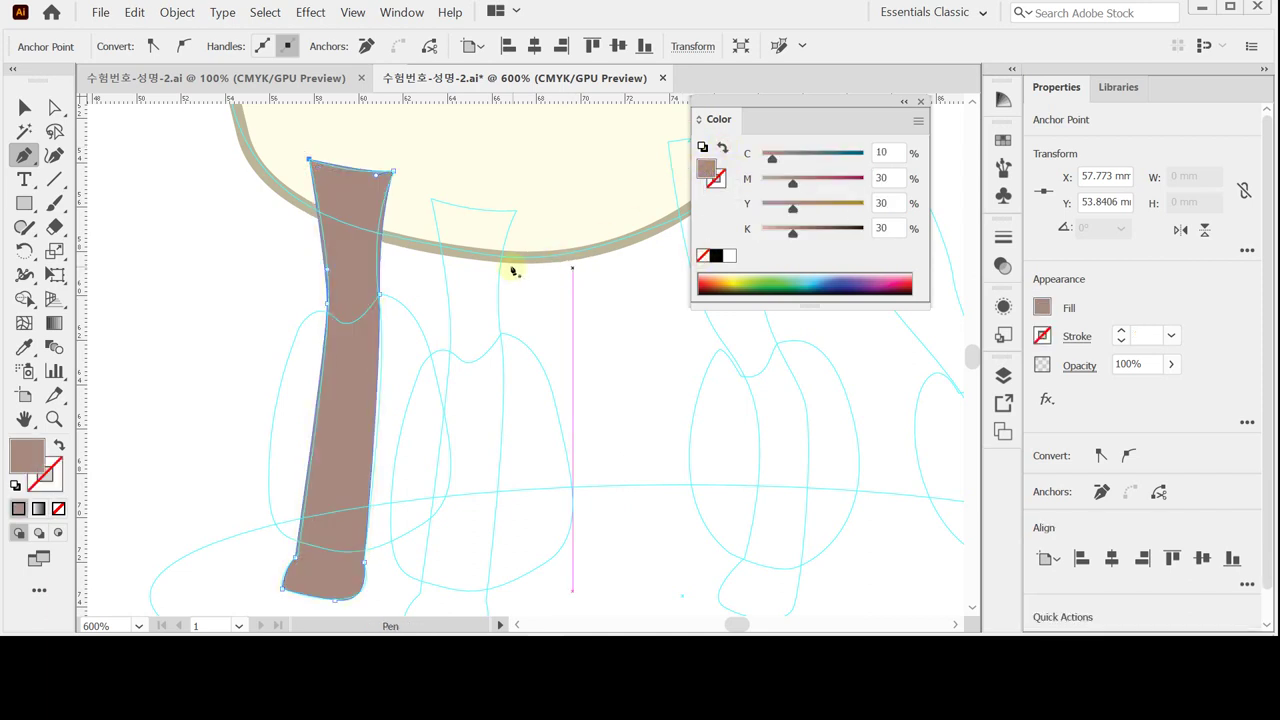
pyautogui.keyDown('ctrl'); pyautogui.click(424, 297); pyautogui.keyUp('ctrl')
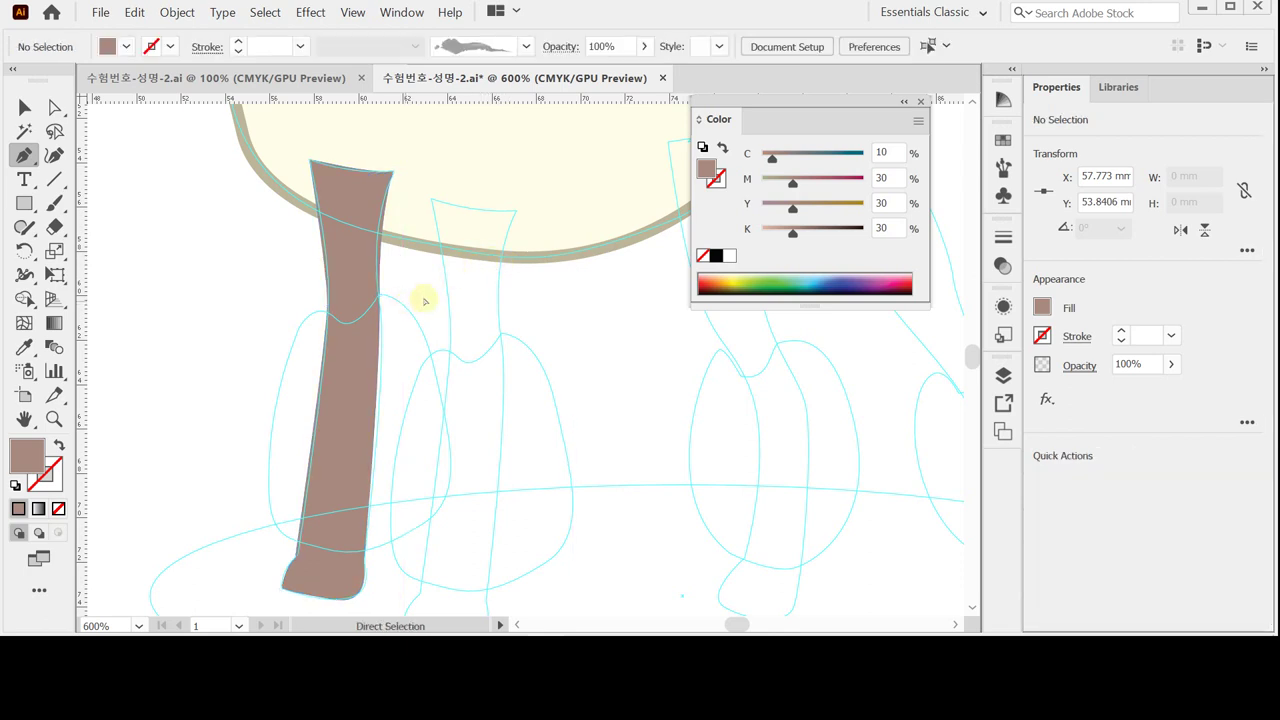
# Trace the closed fur pom-pom around the lower front leg with the Pen tool, using the body's cream fill and 1.5 pt beige stroke.
pyautogui.keyDown('ctrl'); pyautogui.click(491, 175); pyautogui.keyUp('ctrl')
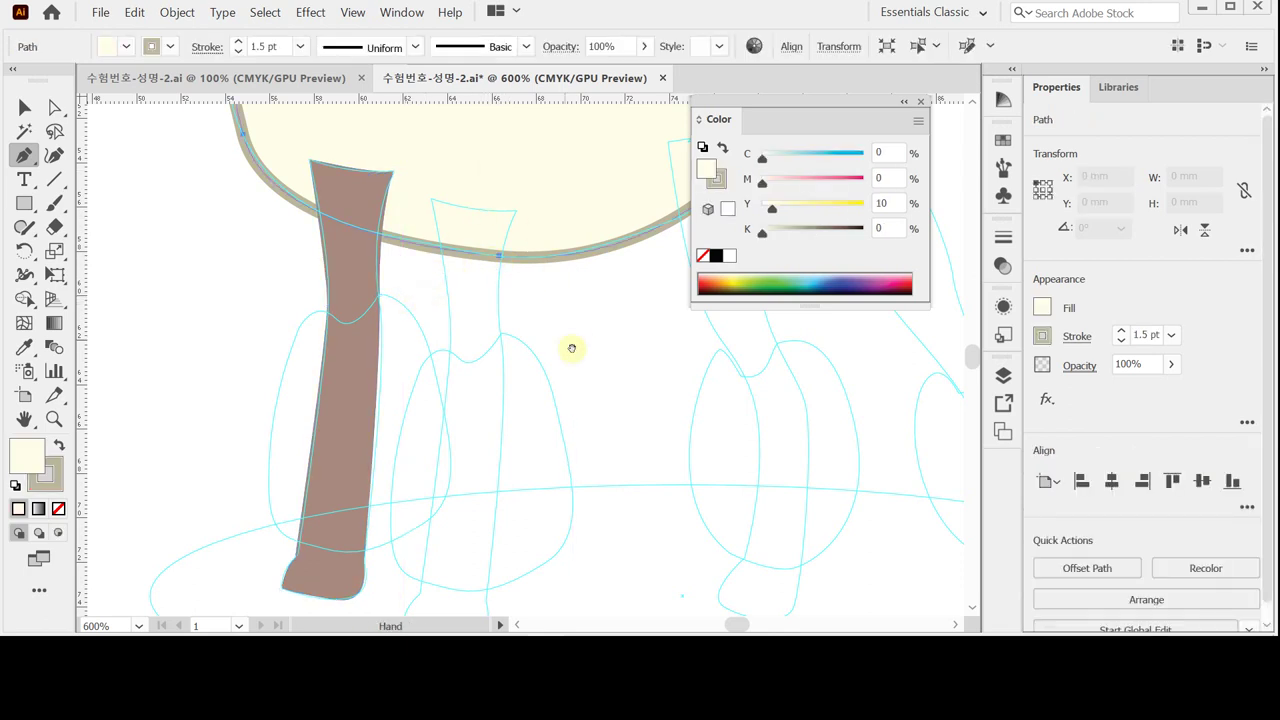
pyautogui.moveTo(571, 349); pyautogui.dragTo(591, 297)
pyautogui.keyDown('ctrl'); pyautogui.click(245, 263); pyautogui.keyUp('ctrl')
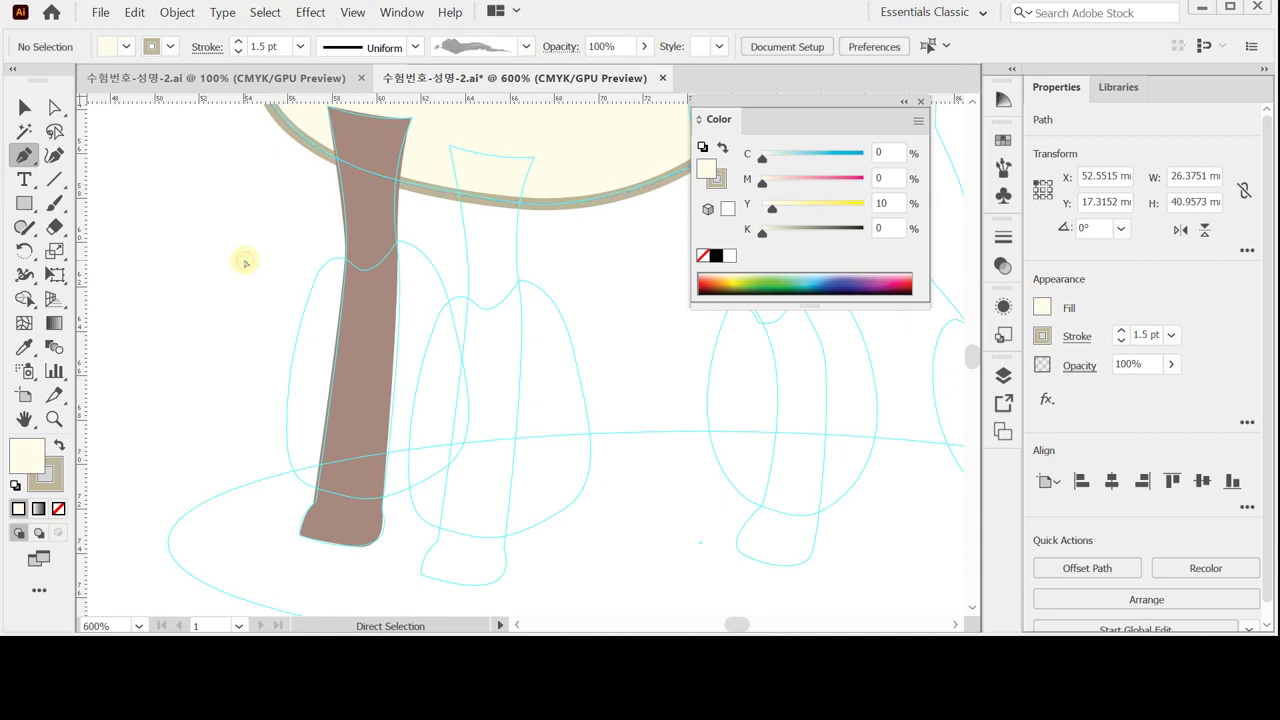
pyautogui.keyDown('ctrl'); pyautogui.click(308, 121); pyautogui.keyUp('ctrl')
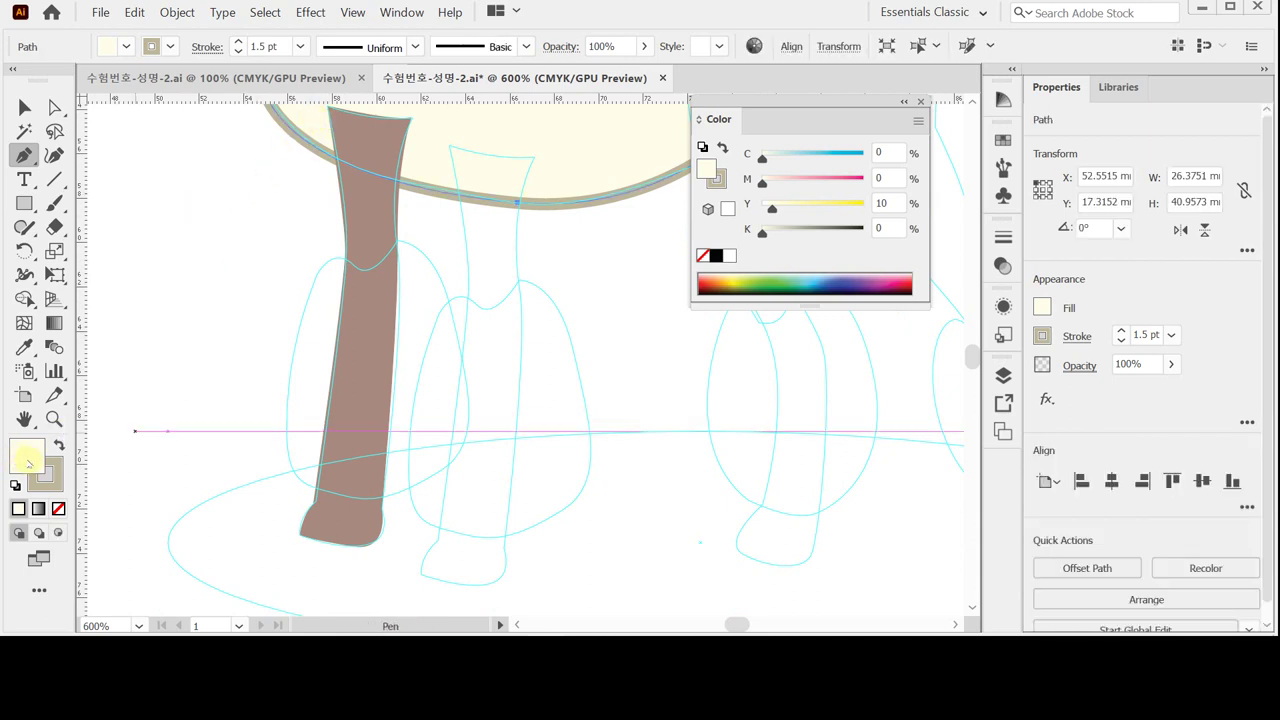
pyautogui.keyDown('ctrl'); pyautogui.click(116, 290); pyautogui.keyUp('ctrl')
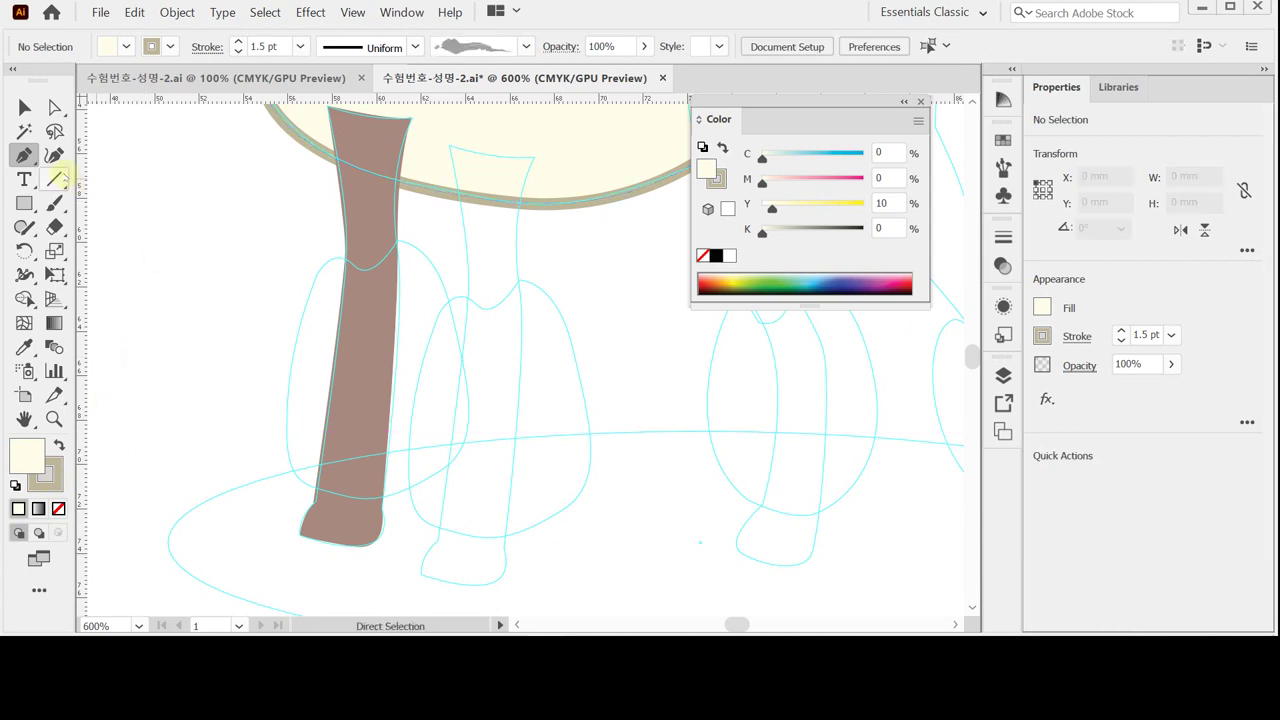
pyautogui.click(344, 258)
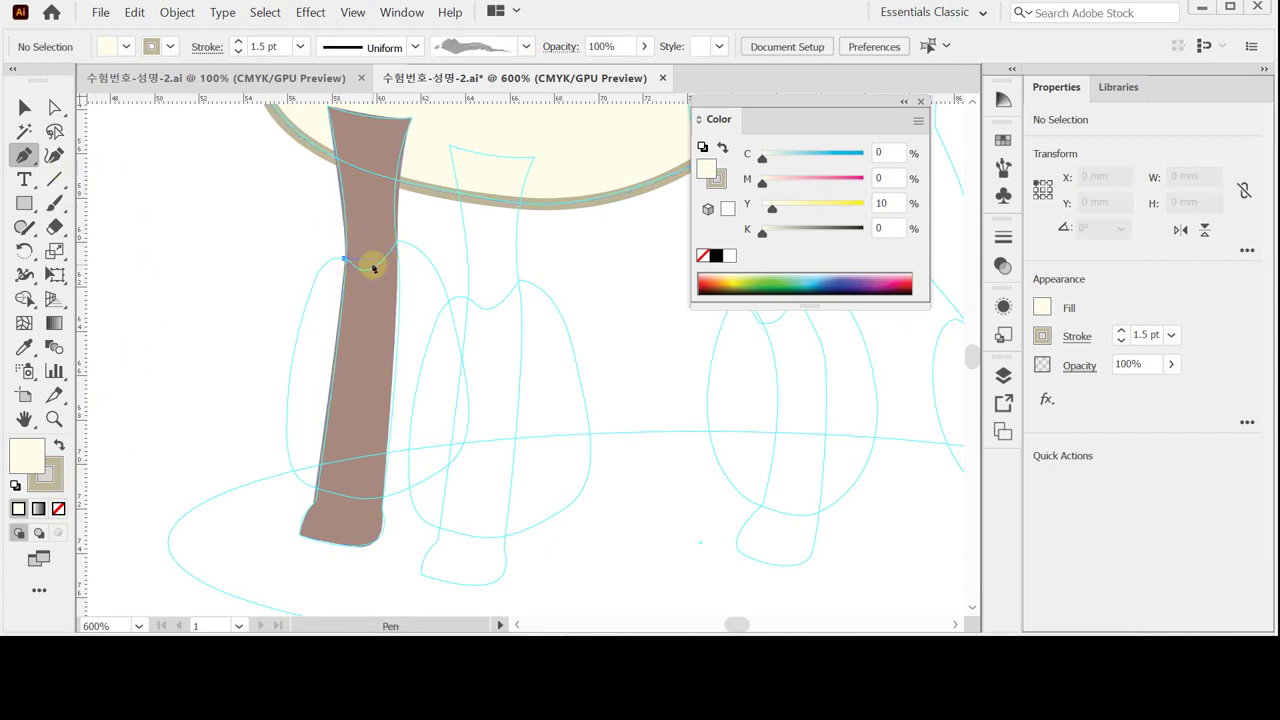
pyautogui.moveTo(368, 269); pyautogui.dragTo(473, 424)
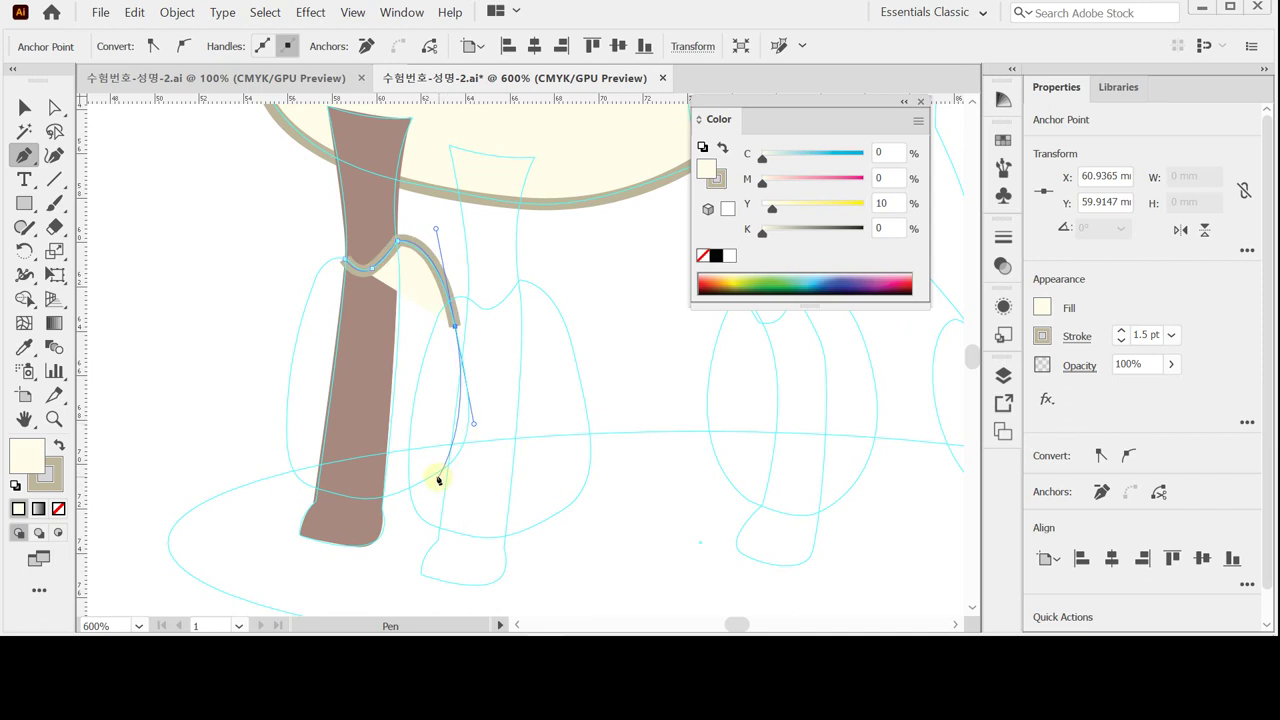
pyautogui.moveTo(436, 474)
pyautogui.mouseDown()
pyautogui.moveTo(393, 496)
pyautogui.moveTo(314, 491)
pyautogui.moveTo(286, 434)
pyautogui.mouseUp()
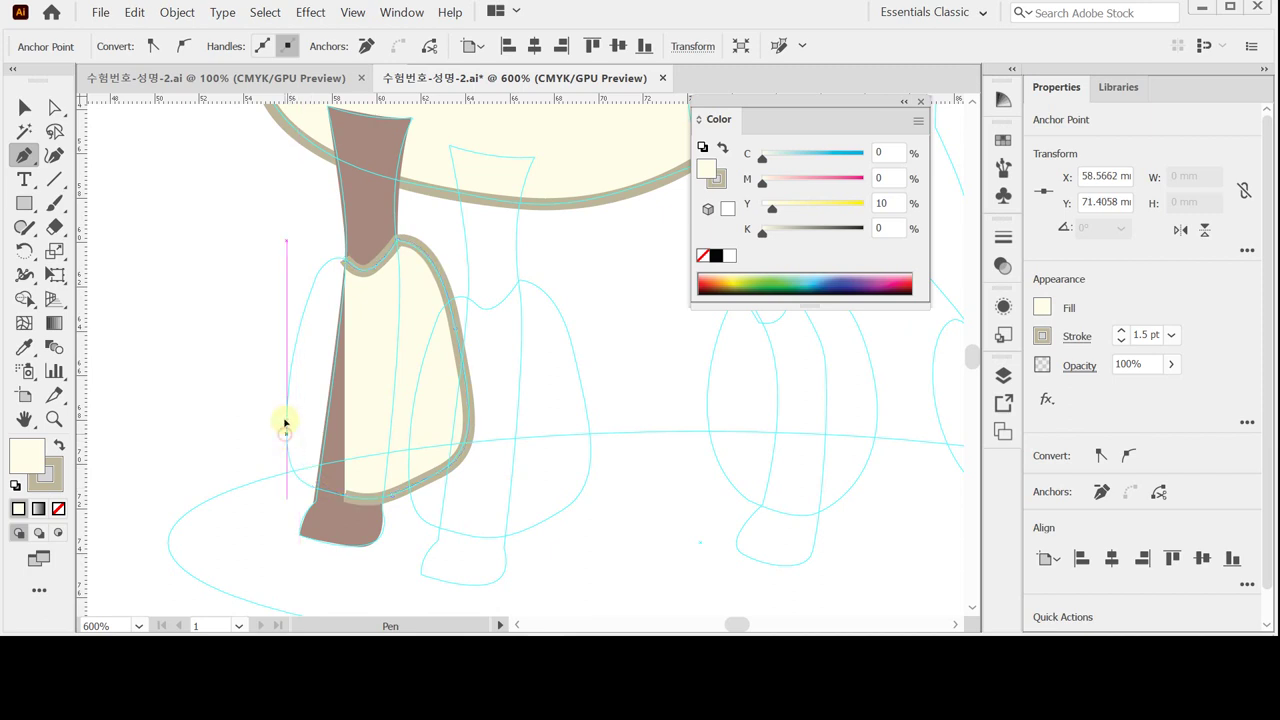
pyautogui.moveTo(286, 385); pyautogui.dragTo(286, 385)
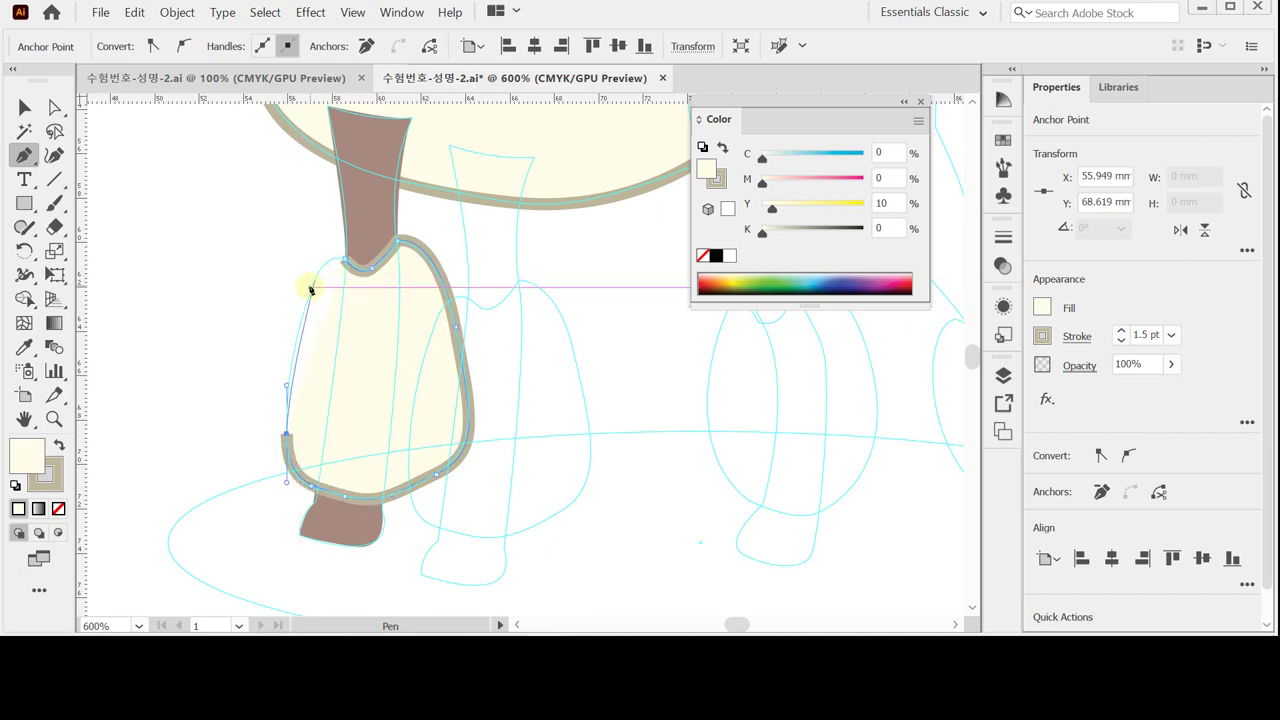
pyautogui.moveTo(310, 295)
pyautogui.mouseDown()
pyautogui.moveTo(321, 264)
pyautogui.moveTo(362, 270)
pyautogui.mouseUp()
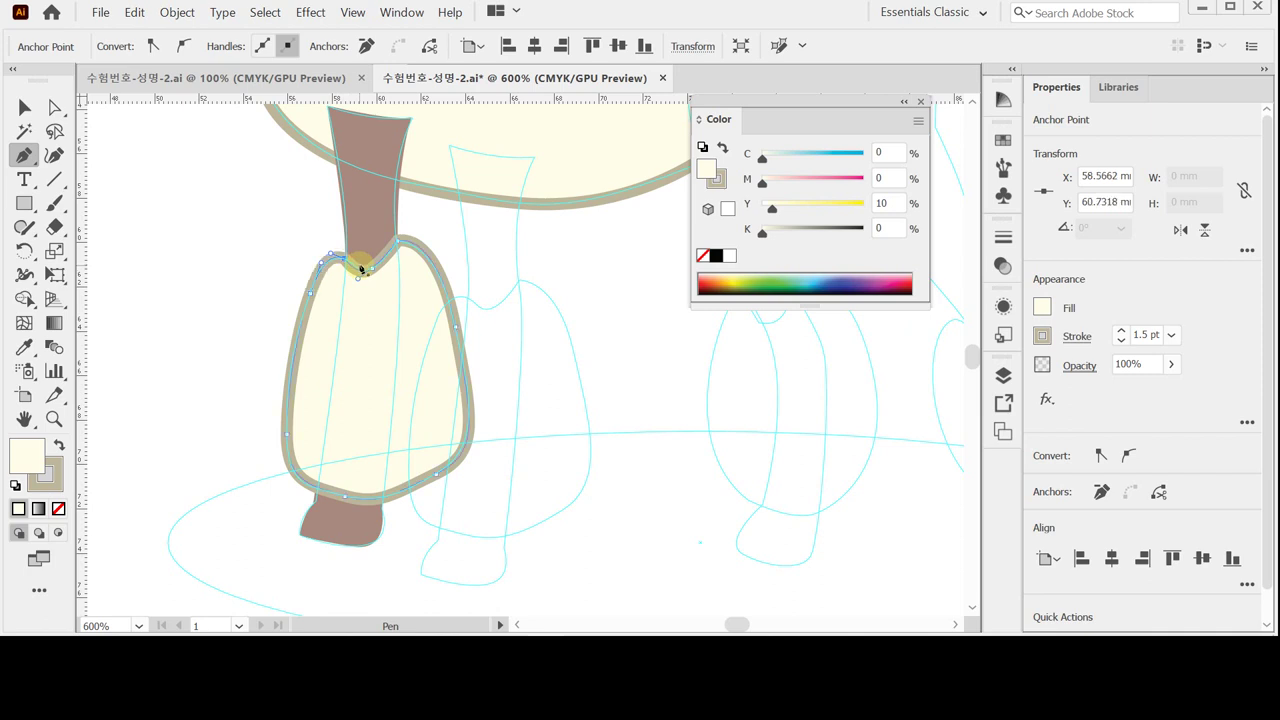
pyautogui.keyDown('ctrl'); pyautogui.click(255, 290); pyautogui.keyUp('ctrl')
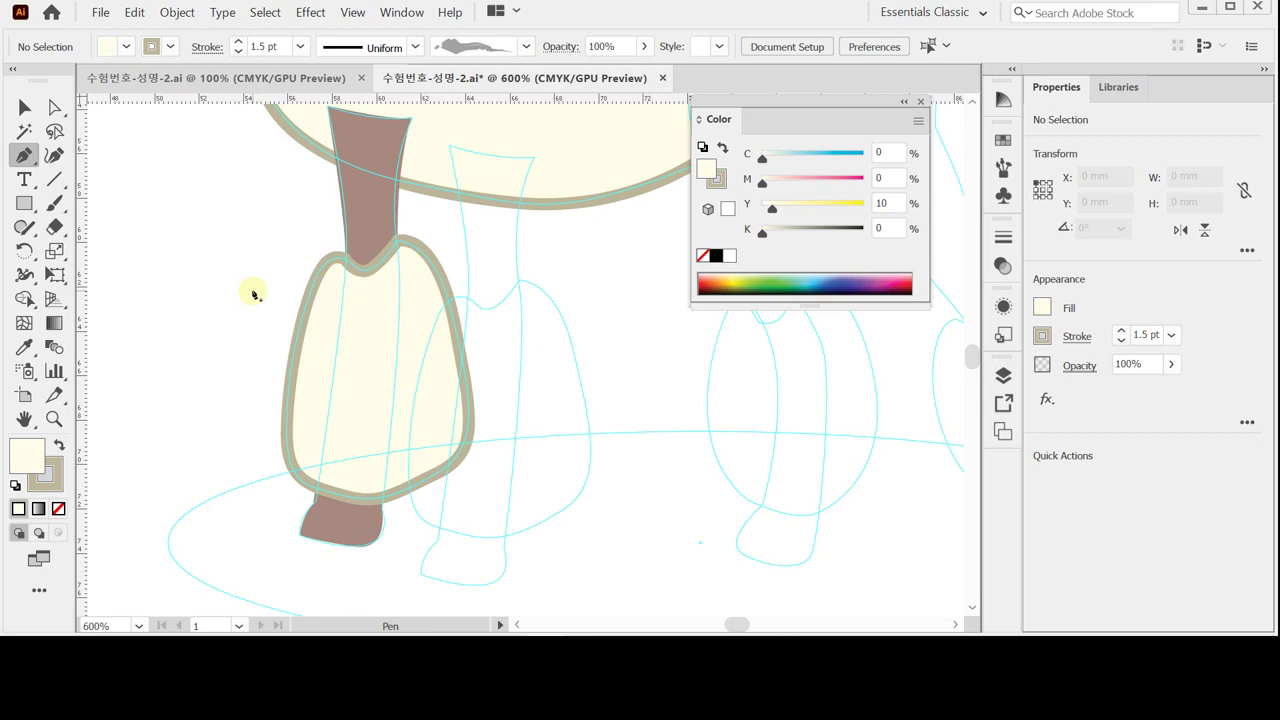
# Select the front leg with its fur pom-pom and place a duplicate of both on the second front leg's guide.
pyautogui.click(24, 107)
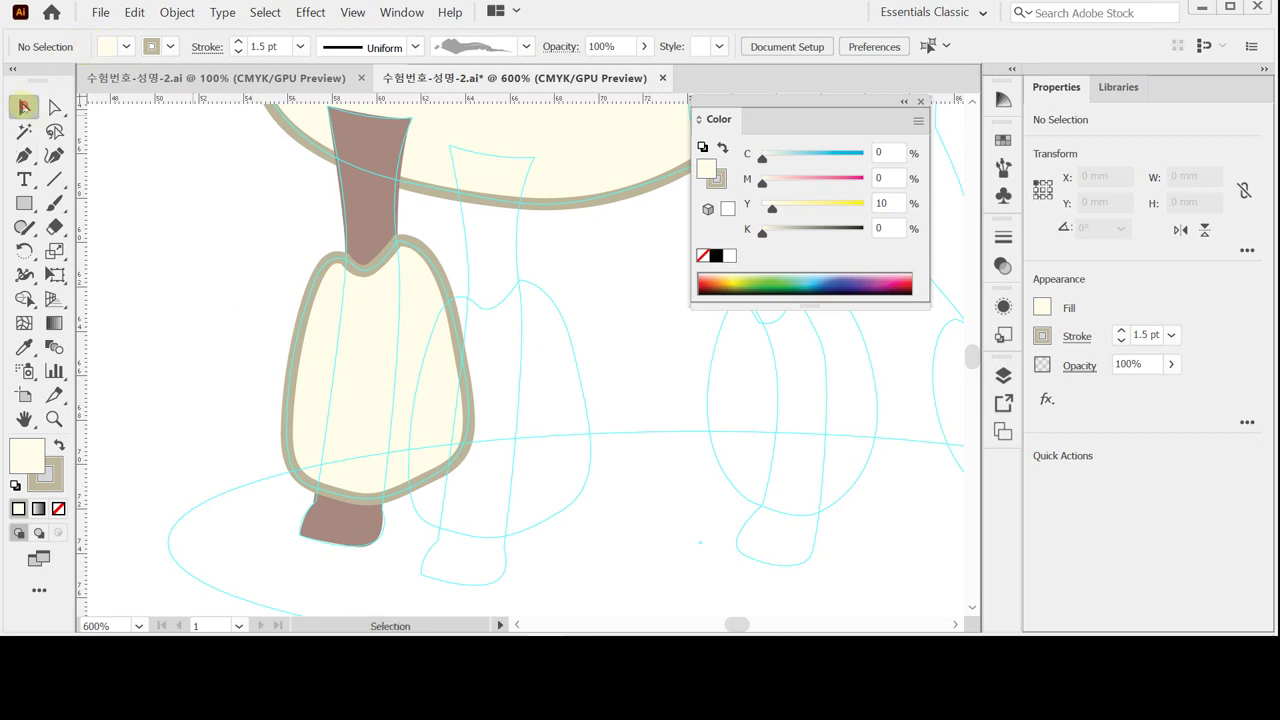
pyautogui.click(258, 323)
pyautogui.click(349, 432)
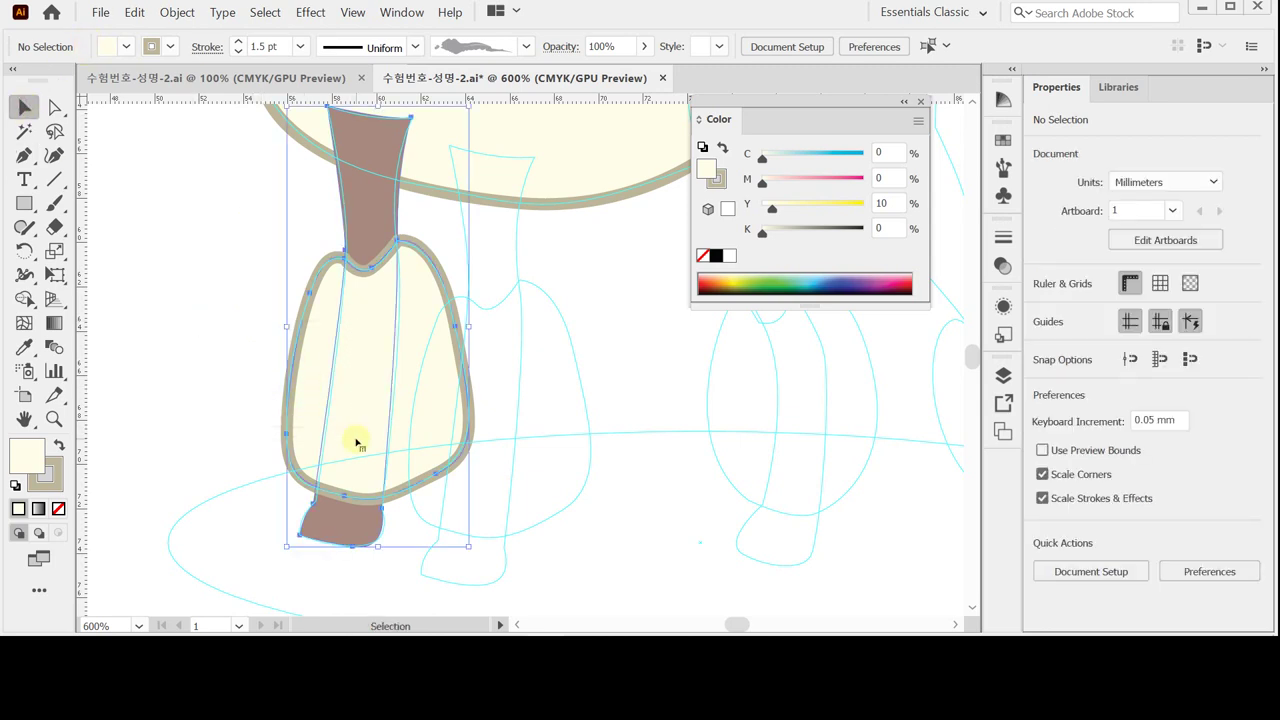
pyautogui.moveTo(366, 400); pyautogui.dragTo(312, 419)
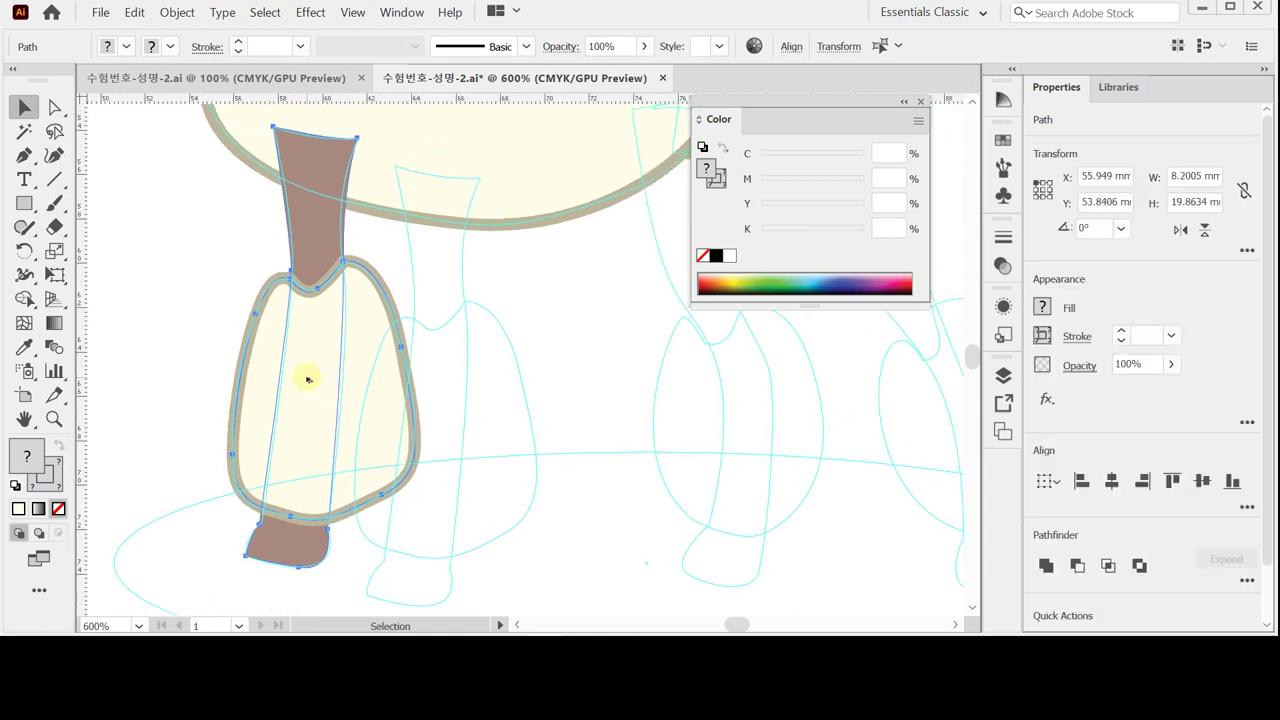
pyautogui.moveTo(308, 379); pyautogui.dragTo(432, 414)
pyautogui.click(523, 349)
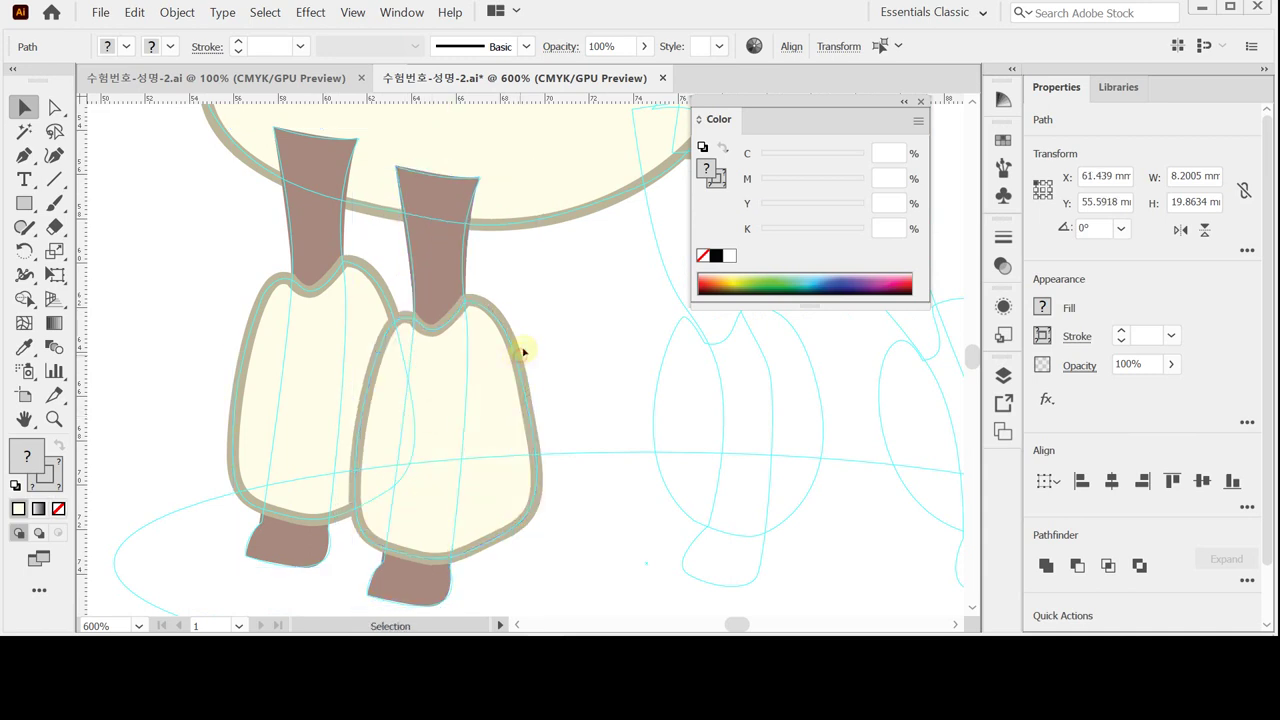
# Set the duplicated front leg's fill colour to C10 M20 Y30 K10 and save the document.
pyautogui.click(449, 300)
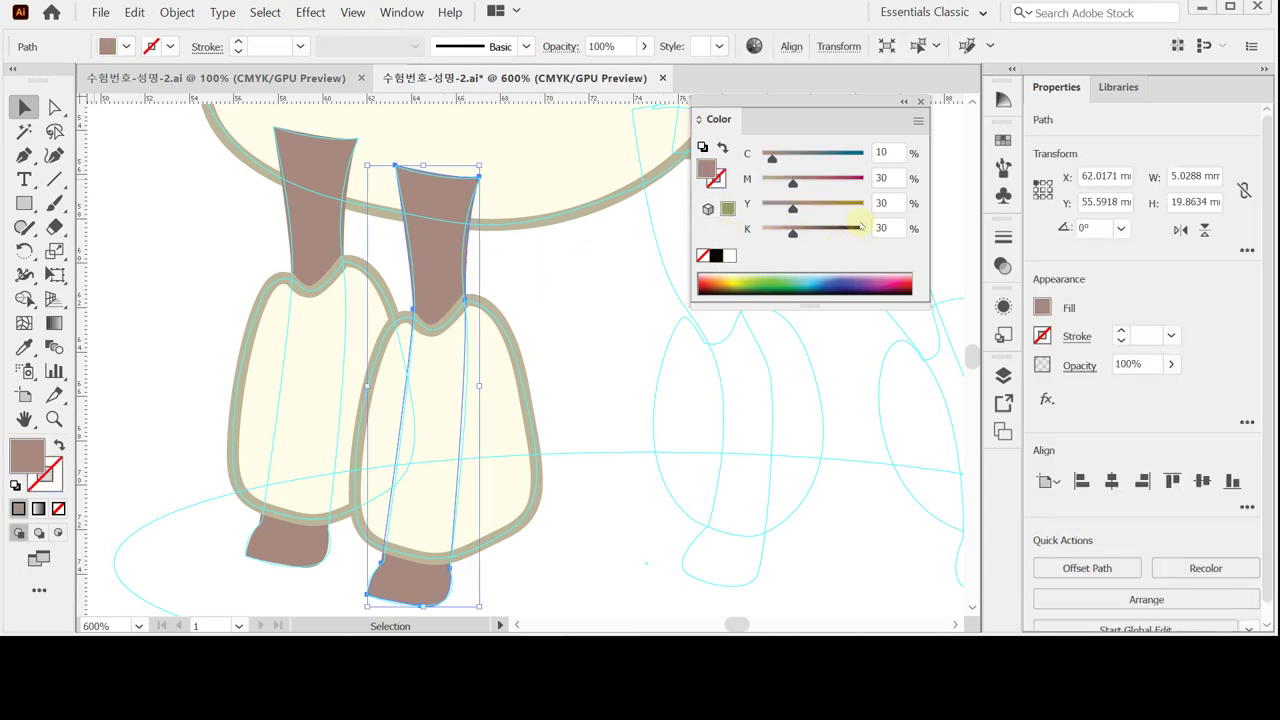
pyautogui.click(889, 179)
pyautogui.write('2')
pyautogui.press('Tab')
pyautogui.press('Tab')
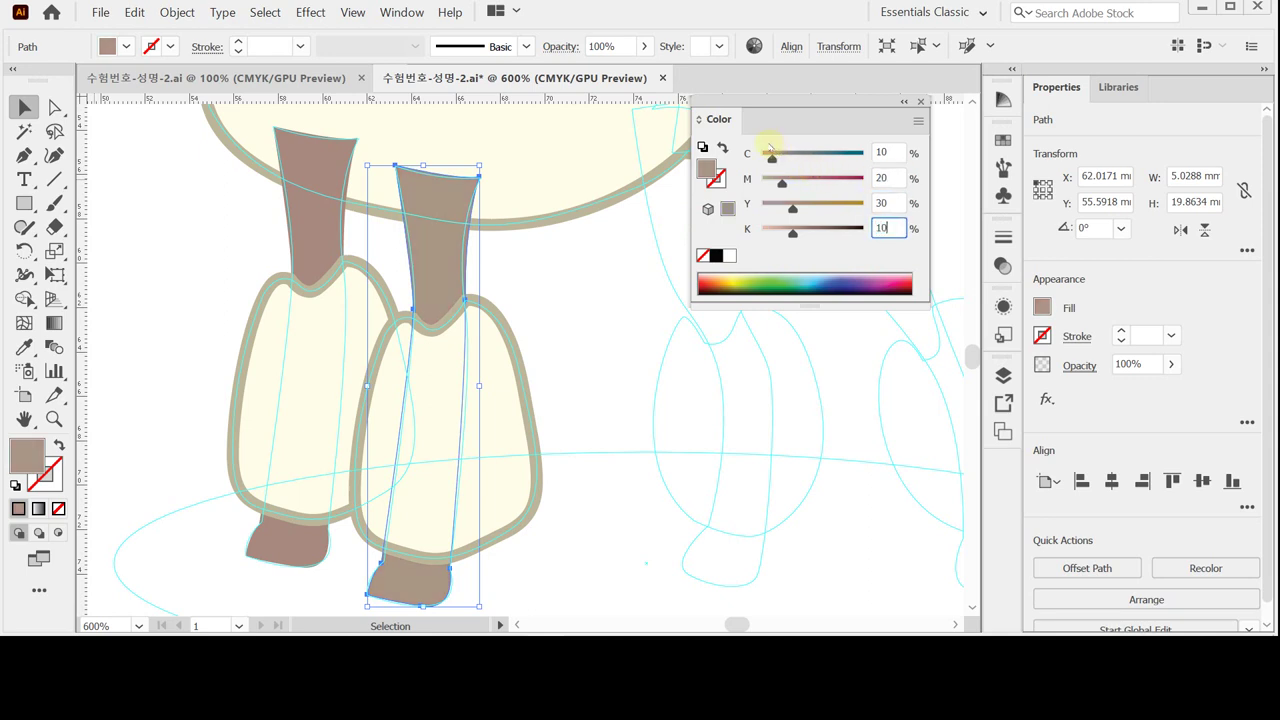
pyautogui.press('Return')
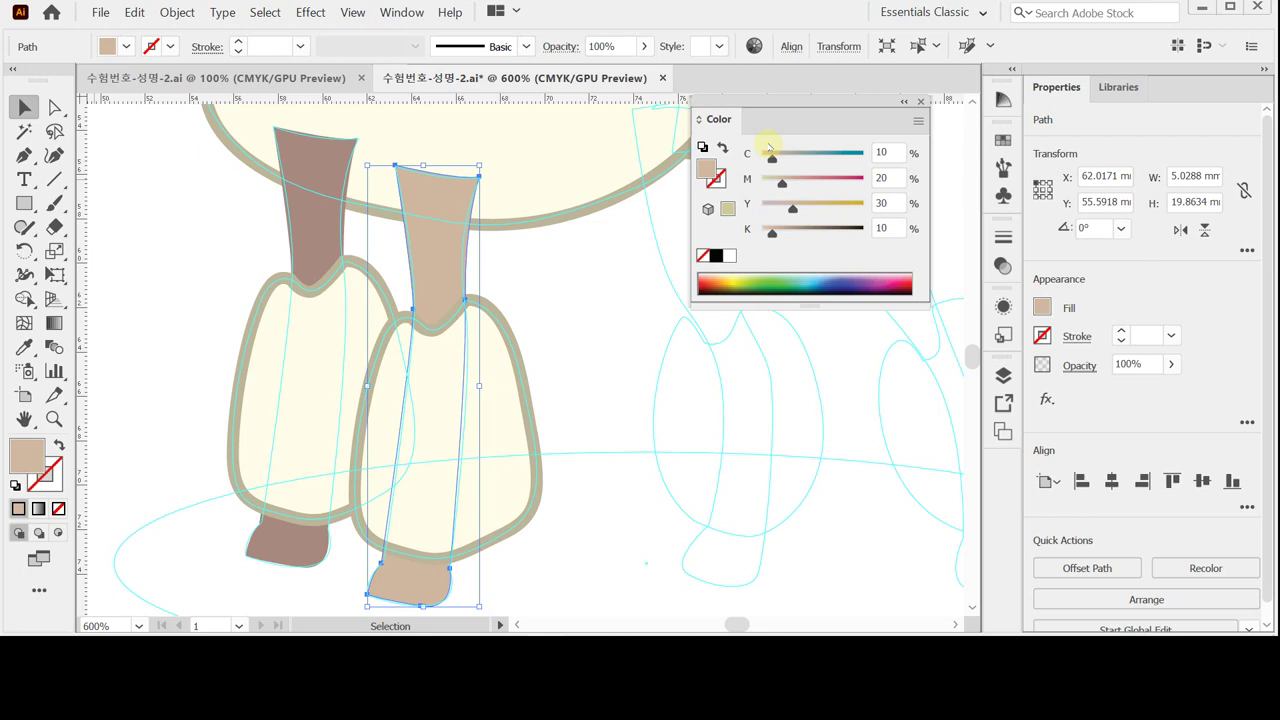
pyautogui.hotkey('ctrl', 's')
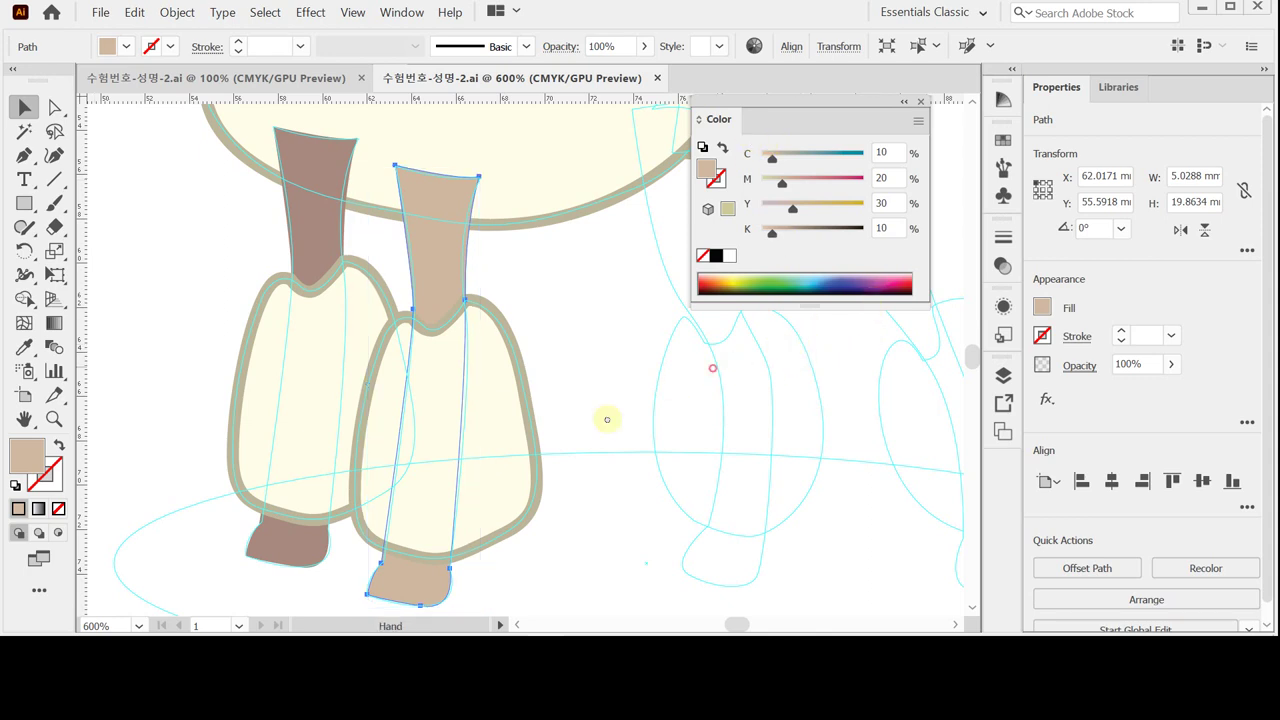
# Make the darker front leg's C10 M30 Y30 K30 fill without stroke the current drawing colours, with nothing selected.
pyautogui.hscroll(5, 550, 430)
pyautogui.scroll(2, 550, 430)
pyautogui.press('a')
pyautogui.click(420, 388)
pyautogui.press('v')
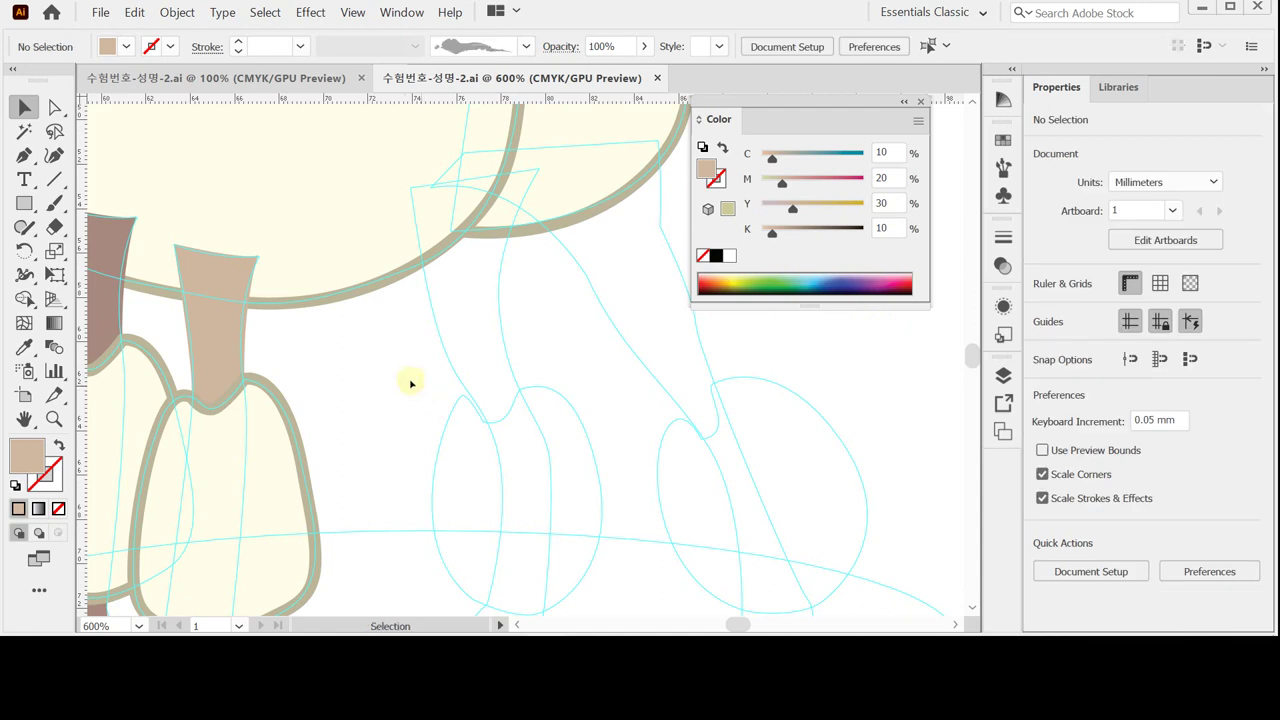
pyautogui.press('a')
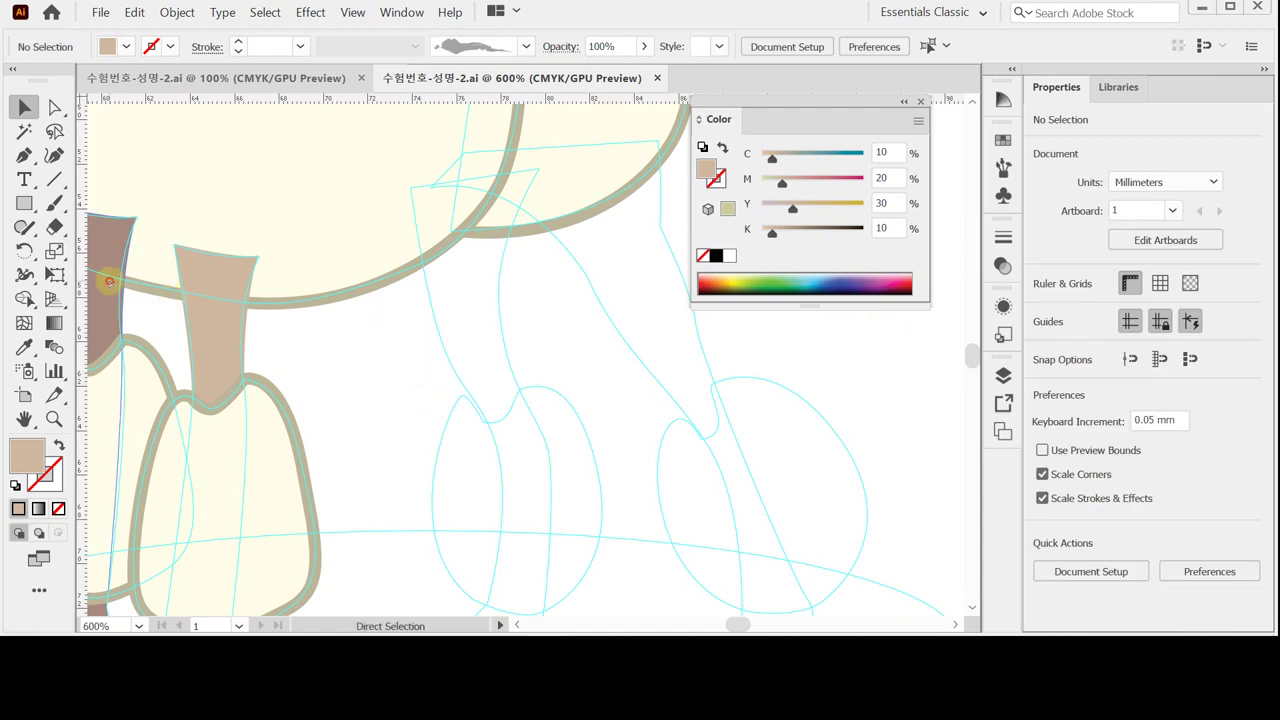
pyautogui.click(406, 190)
pyautogui.hotkey('ctrl', 'shift', 'a')
pyautogui.press('p')
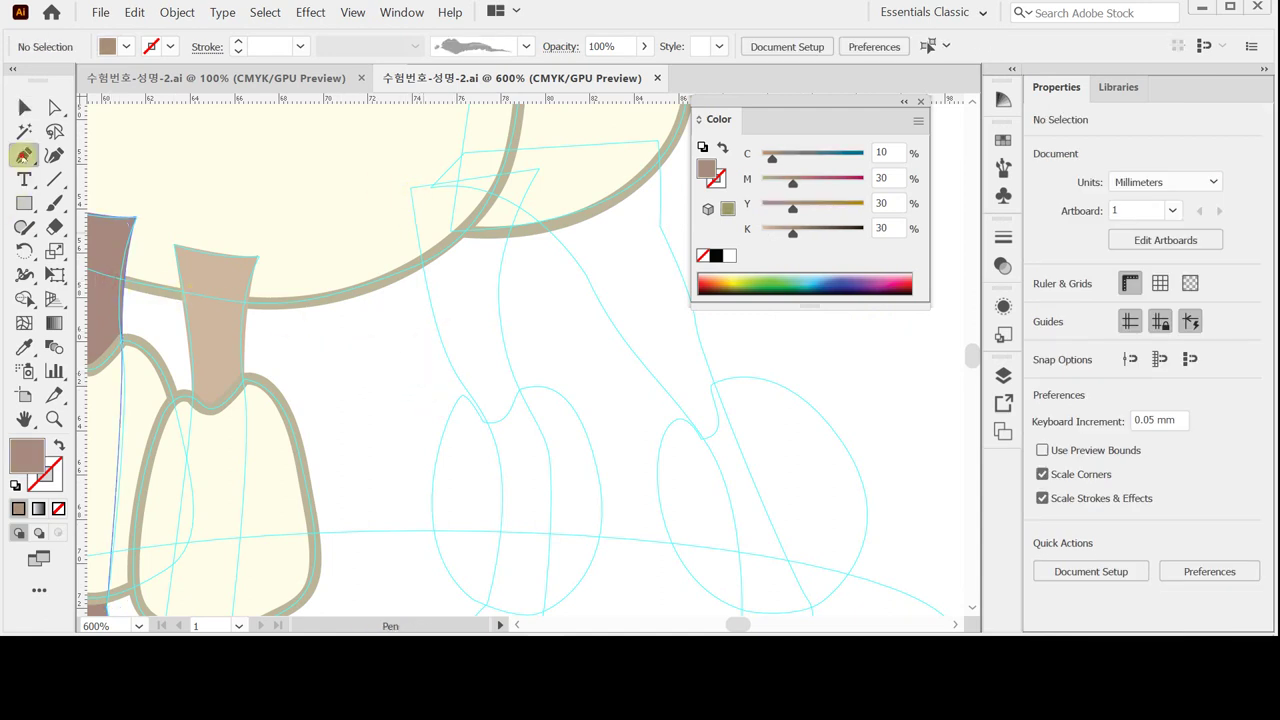
# Trace the top edge of the first hind leg and its rear edge down to the bend with the Pen tool.
pyautogui.click(408, 185)
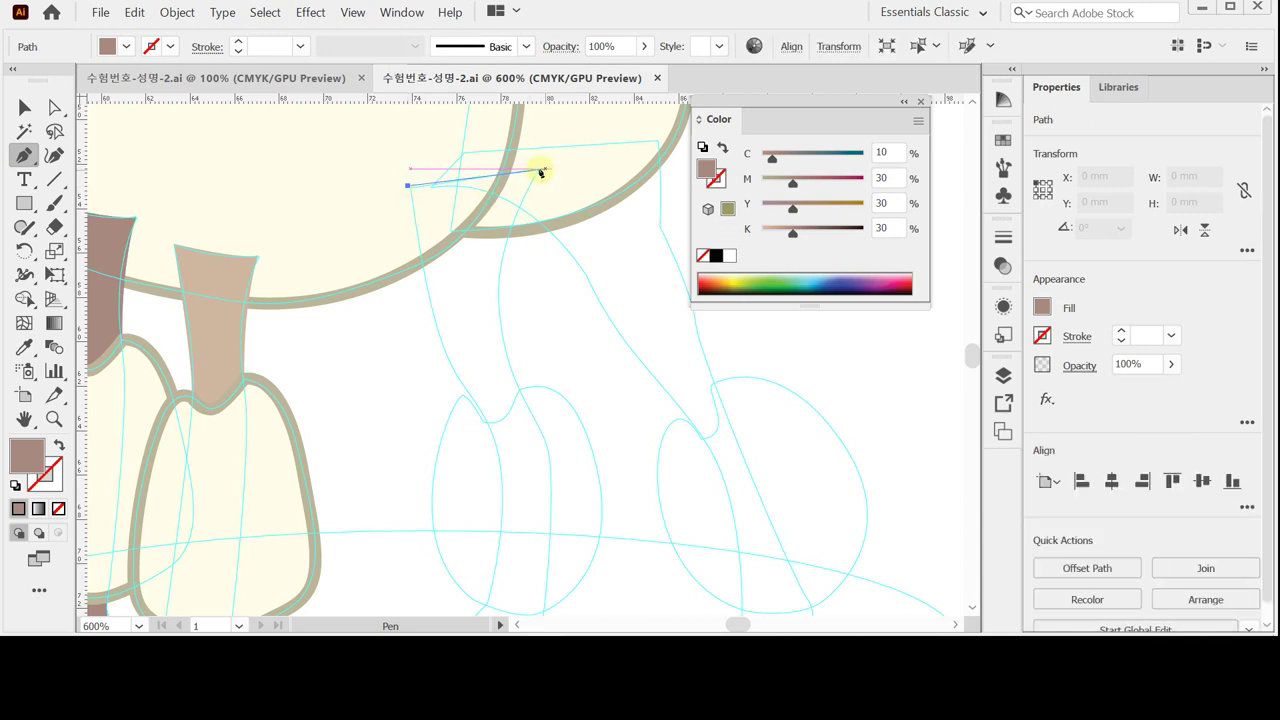
pyautogui.click(538, 169)
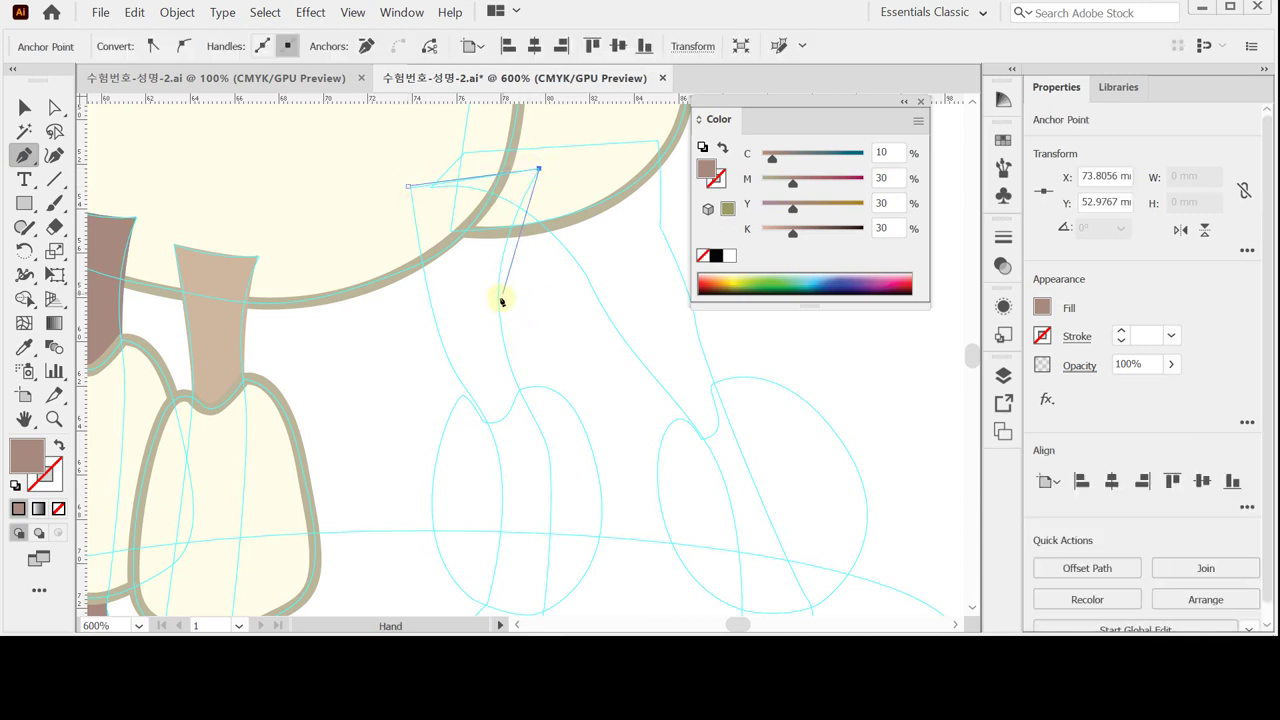
pyautogui.moveTo(499, 300); pyautogui.dragTo(506, 357)
pyautogui.press('space')
pyautogui.moveTo(549, 409); pyautogui.dragTo(581, 353)
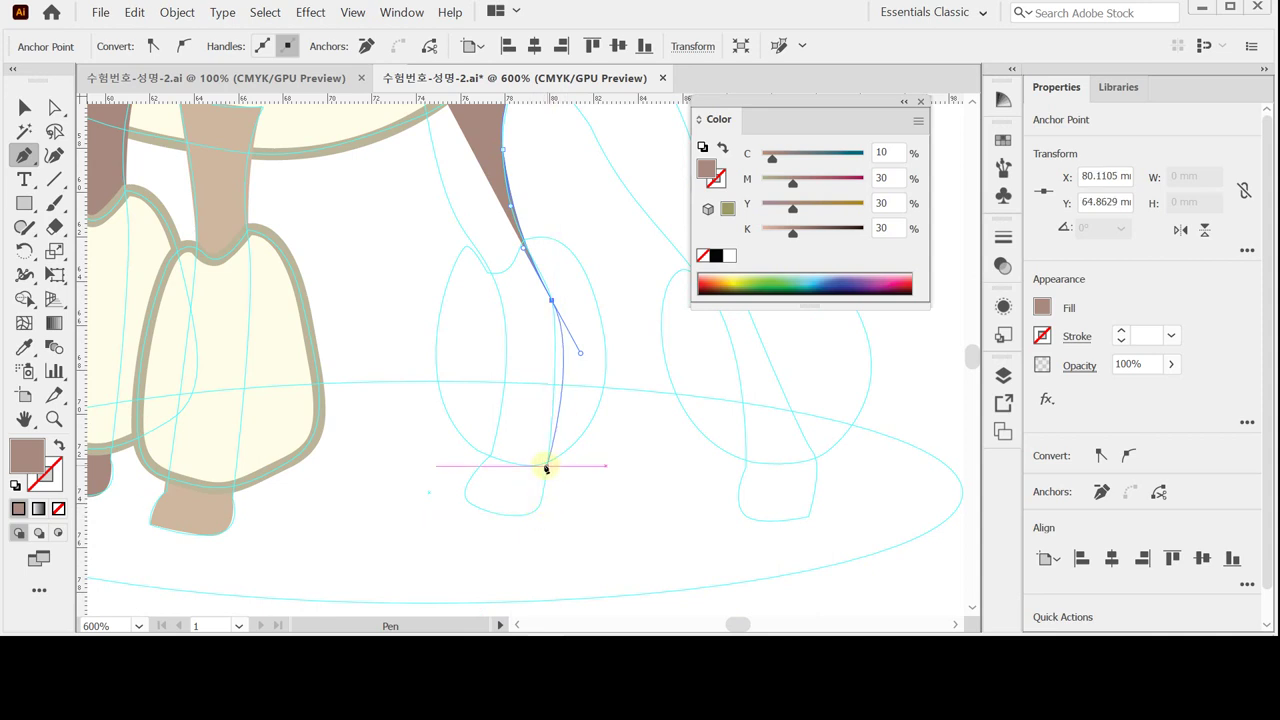
pyautogui.click(543, 463)
pyautogui.hotkey('ctrl', 'z')
pyautogui.click(552, 302)
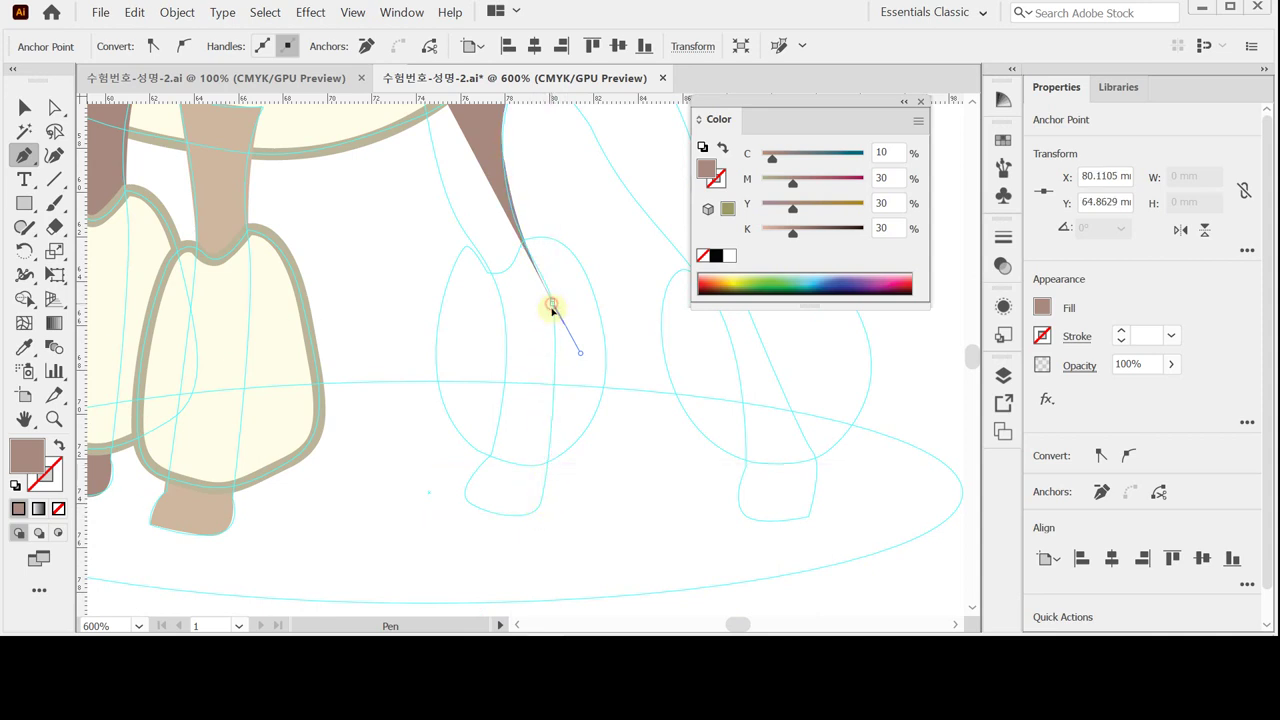
# Trace the lower hind leg, around the paw and up the front edge, closing the path at its starting point.
pyautogui.click(548, 466)
pyautogui.moveTo(548, 468); pyautogui.dragTo(480, 508)
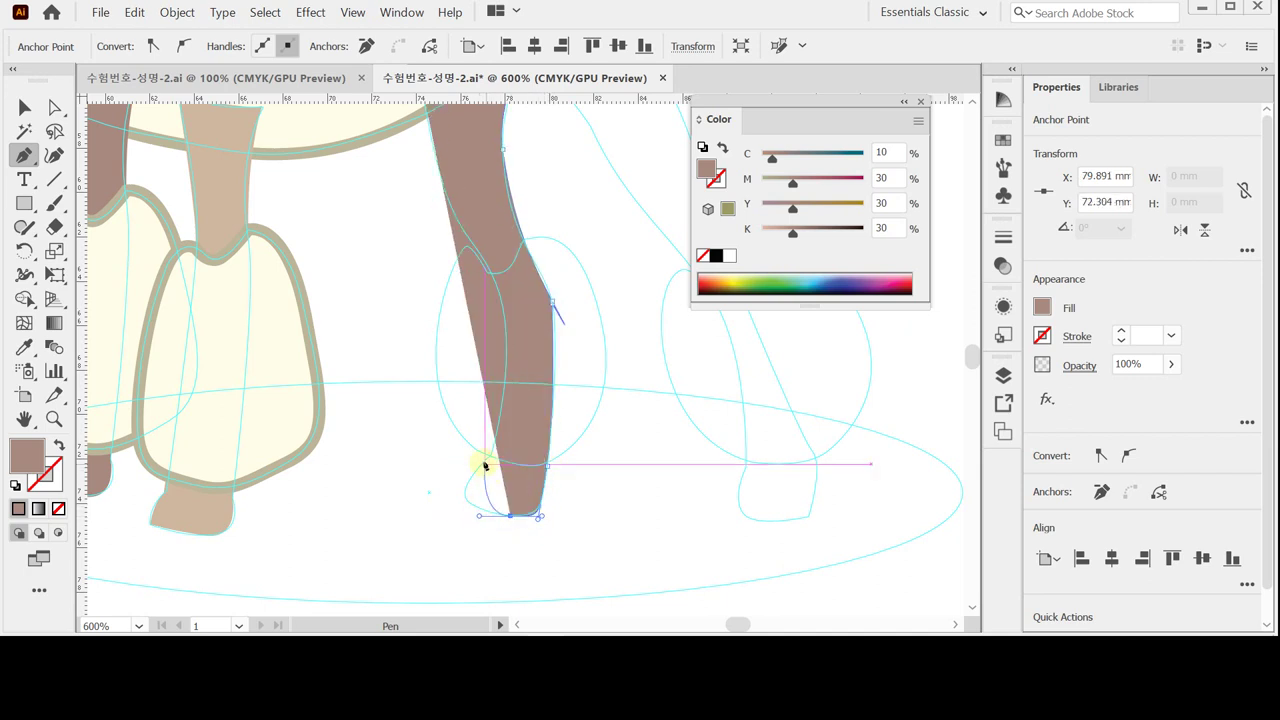
pyautogui.click(467, 489)
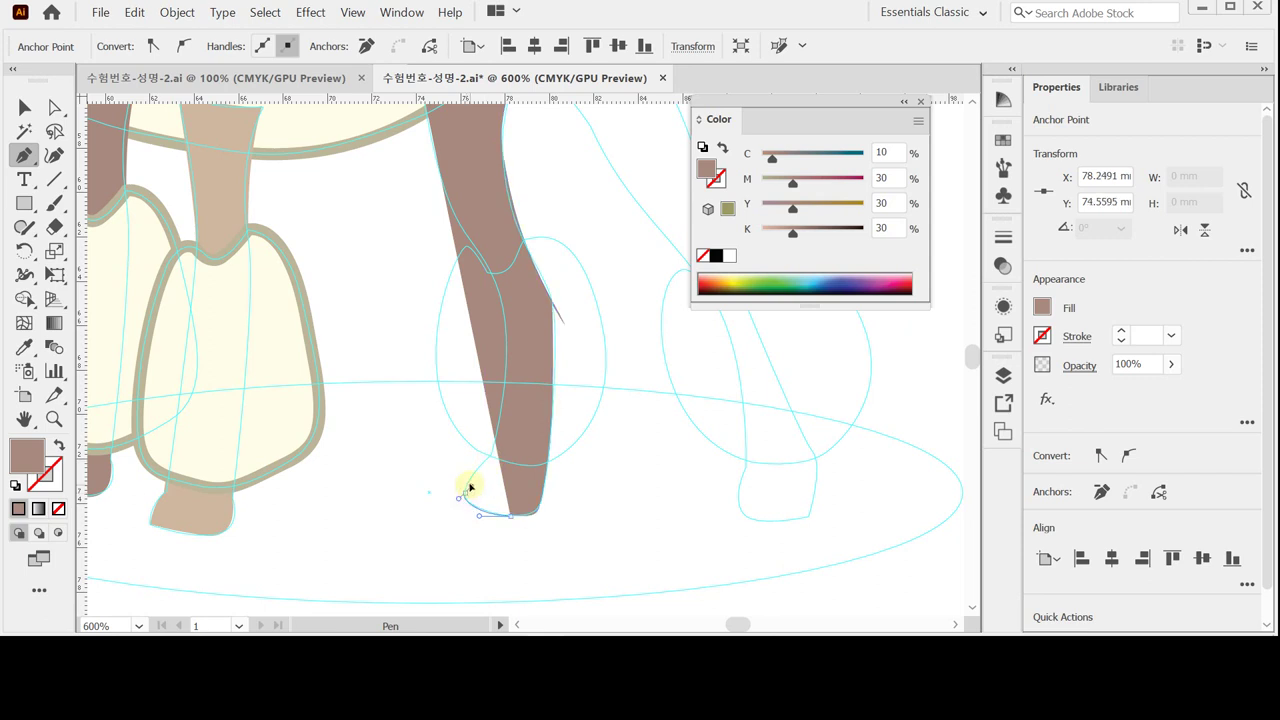
pyautogui.click(491, 453)
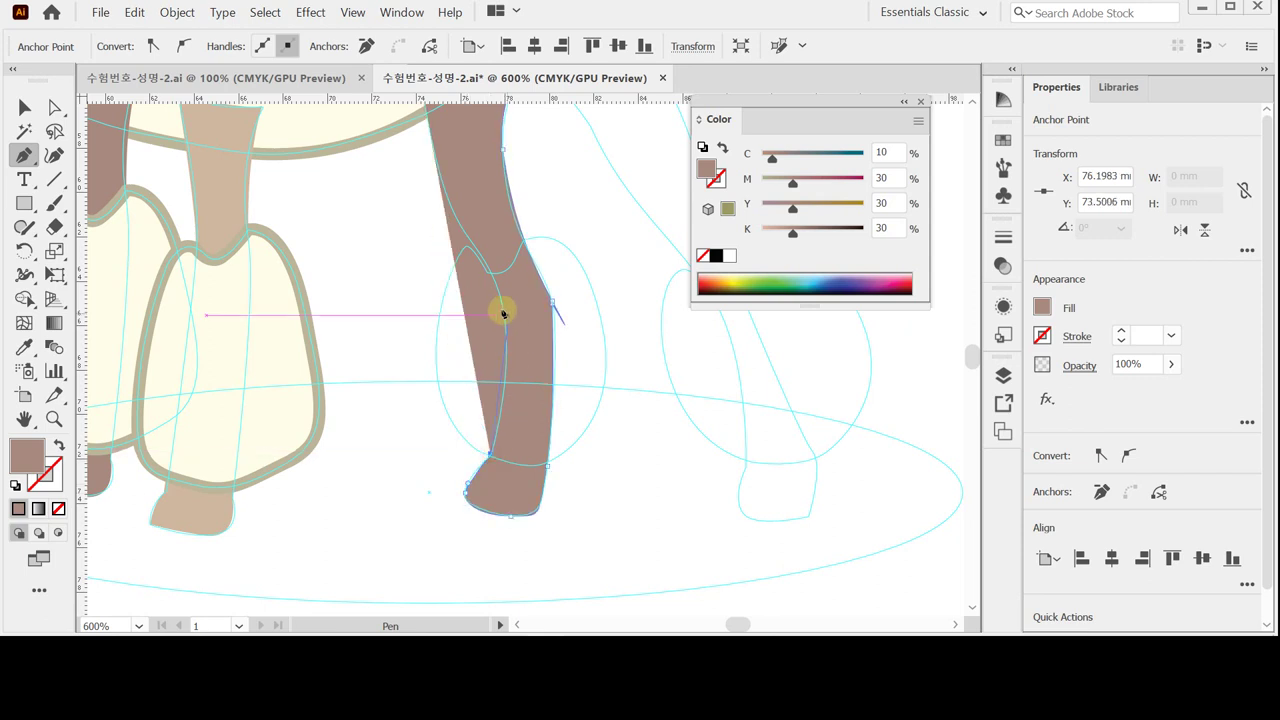
pyautogui.moveTo(499, 317); pyautogui.dragTo(425, 300)
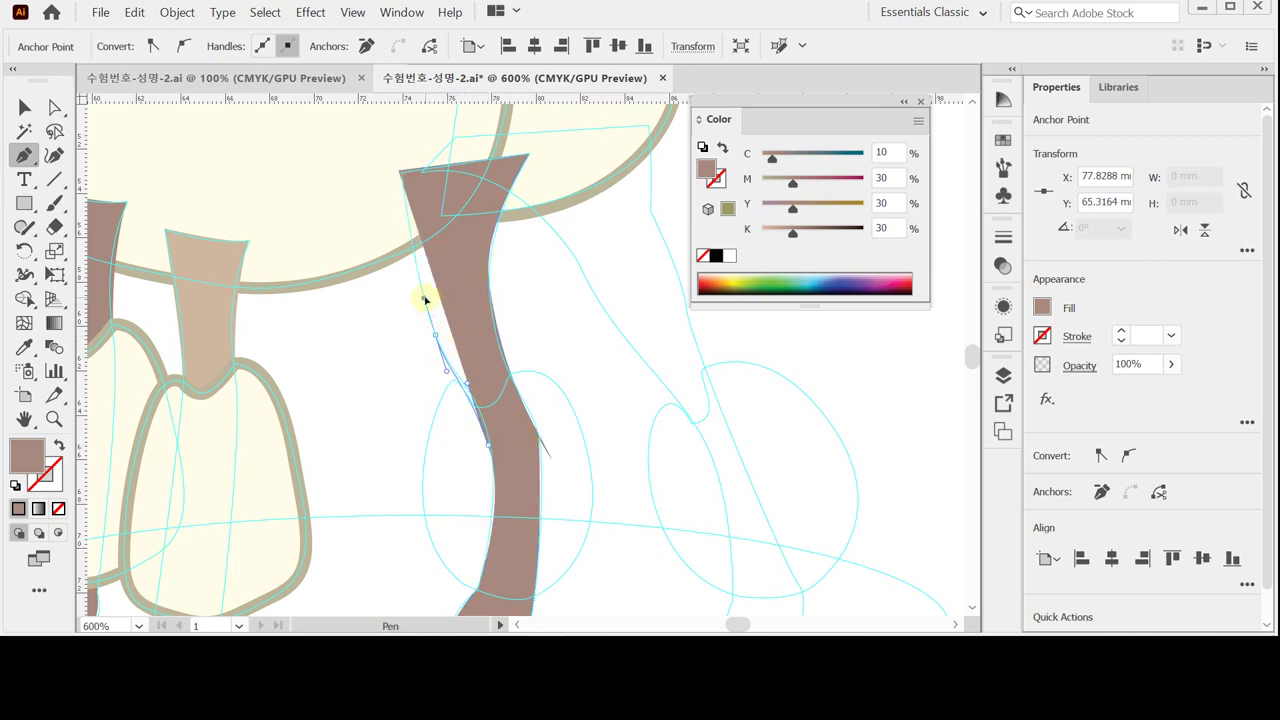
pyautogui.click(400, 171)
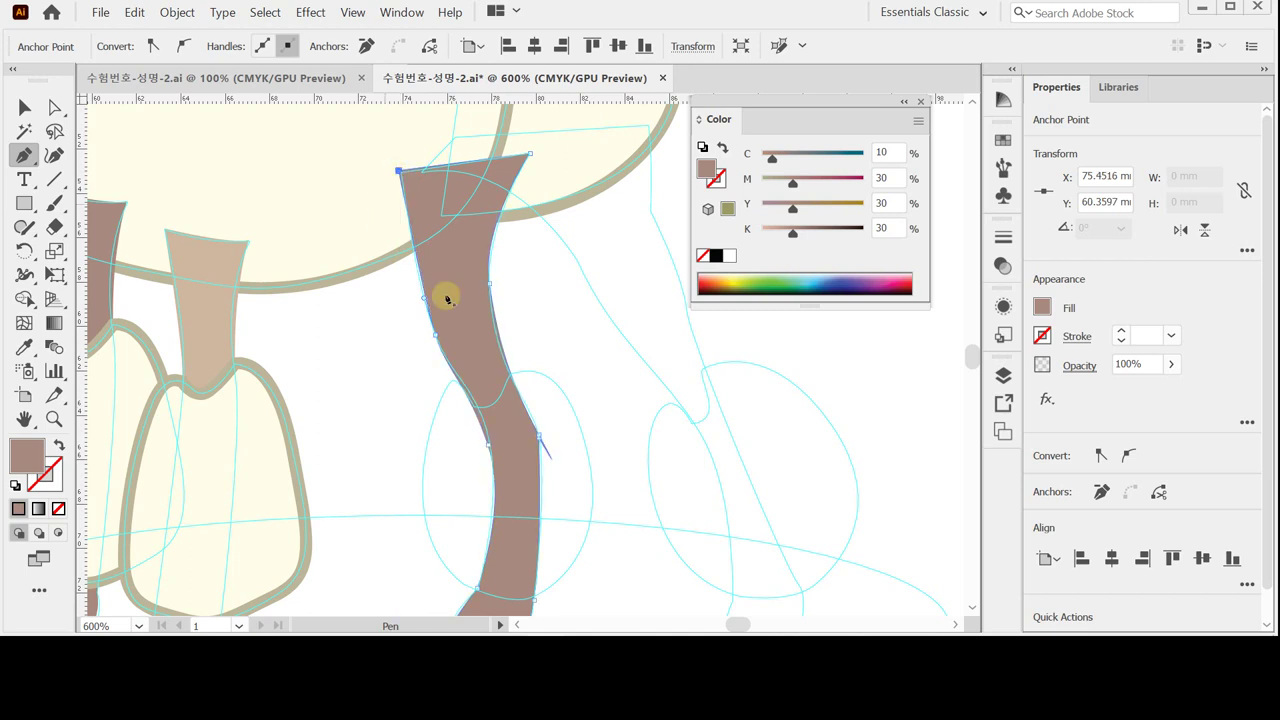
# Adjust the curve handle on the hind leg's front edge so the bend follows the guide.
pyautogui.keyDown('ctrl'); pyautogui.click(567, 466); pyautogui.keyUp('ctrl')
pyautogui.keyDown('ctrl'); pyautogui.click(492, 444); pyautogui.keyUp('ctrl')
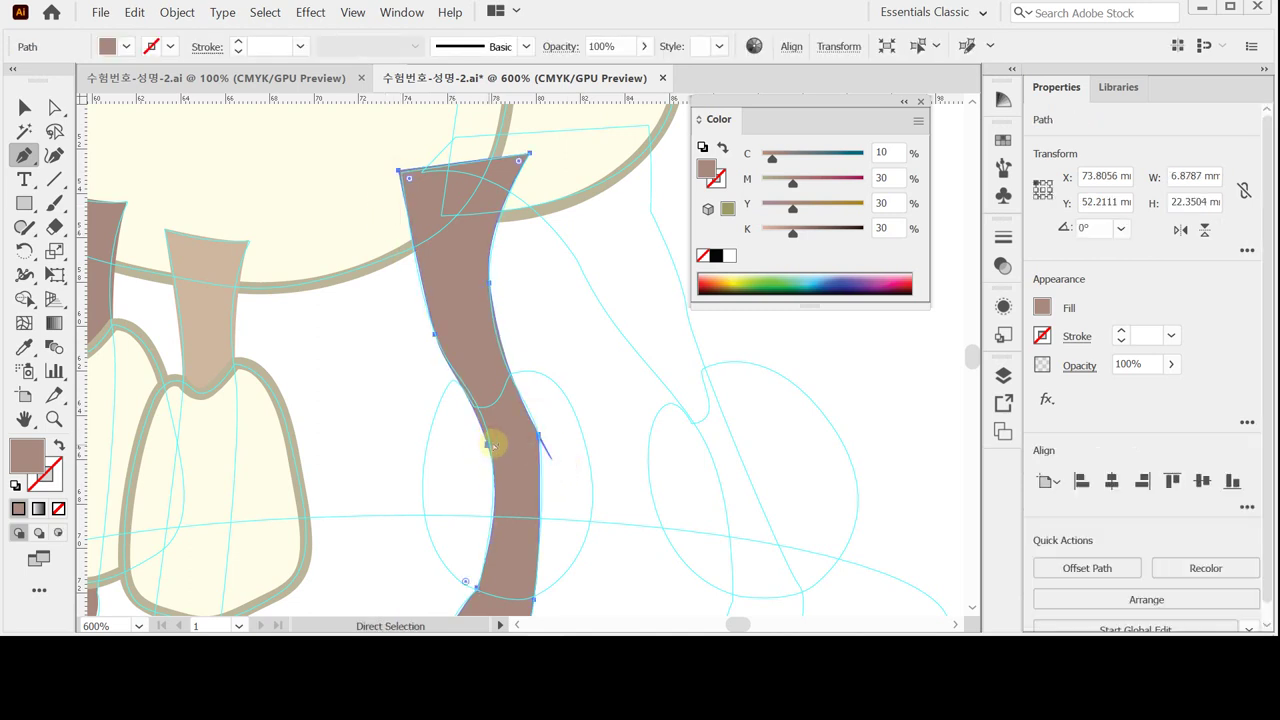
pyautogui.moveTo(467, 383); pyautogui.dragTo(480, 394)
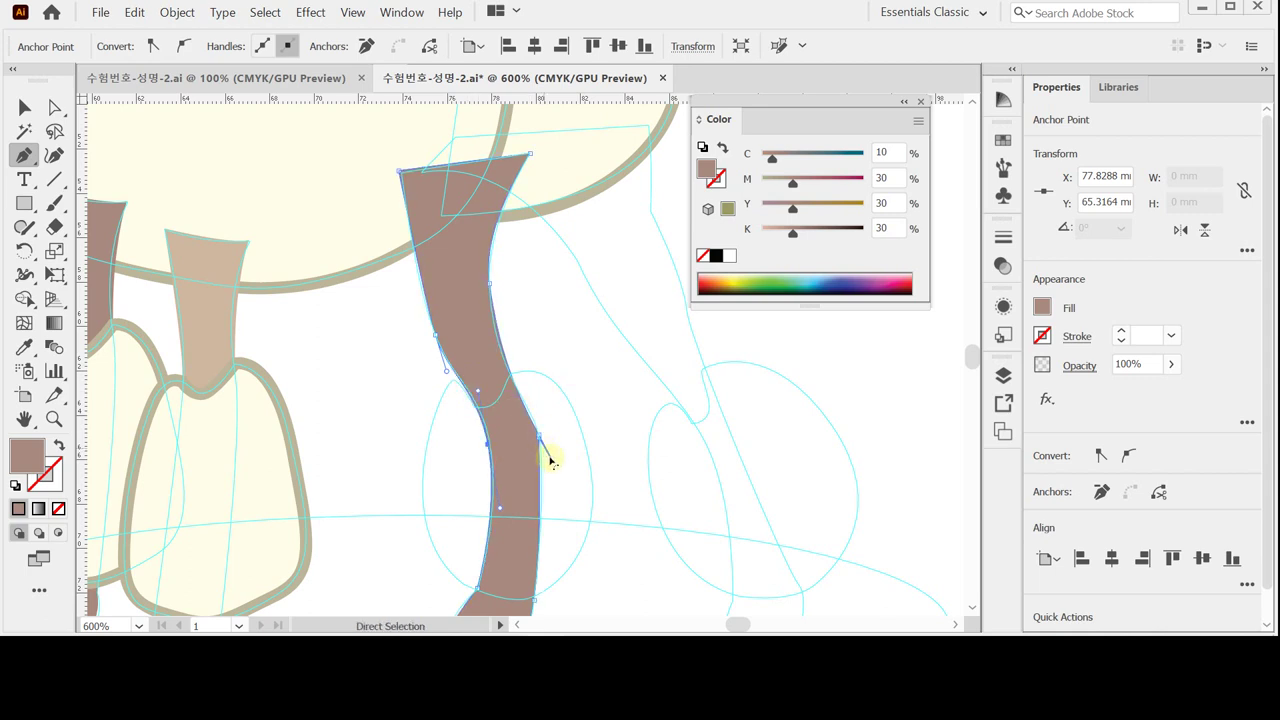
# Reshape the curve handles around the bend on the hind leg's rear edge to match the guide, and deselect the leg.
pyautogui.moveTo(551, 459); pyautogui.dragTo(566, 487)
pyautogui.hotkey('ctrl', '+')
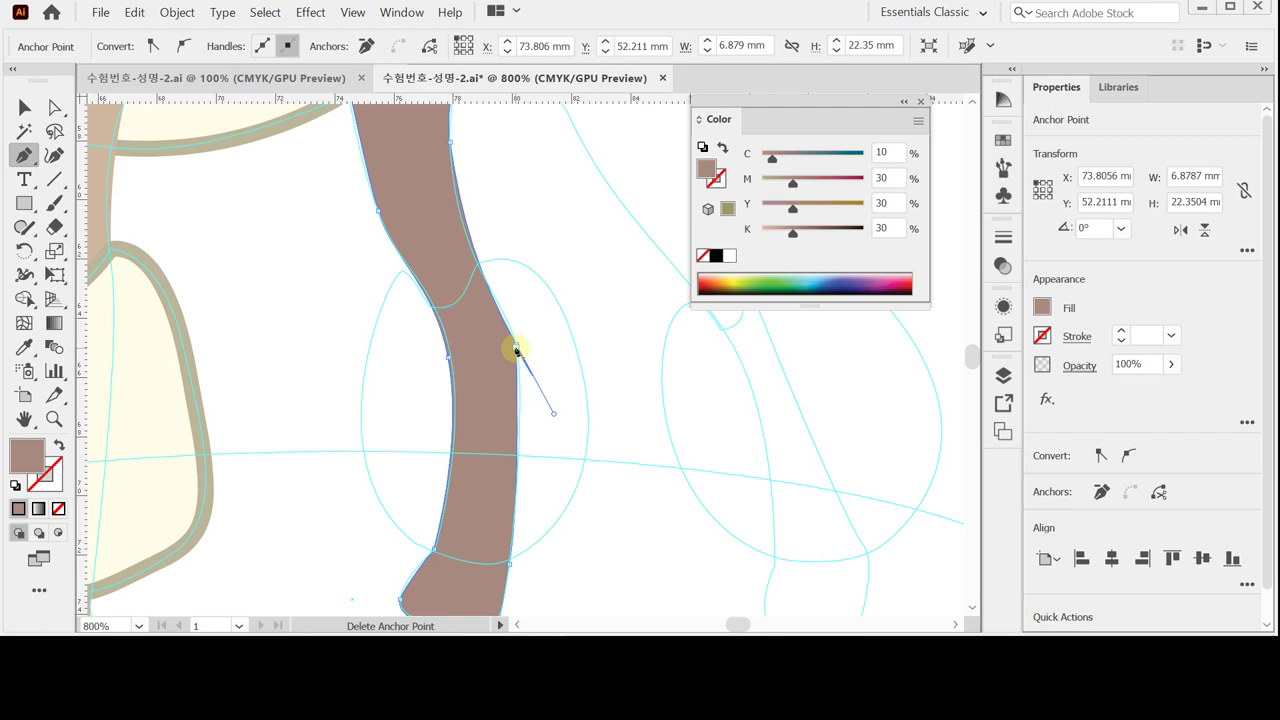
pyautogui.click(516, 350)
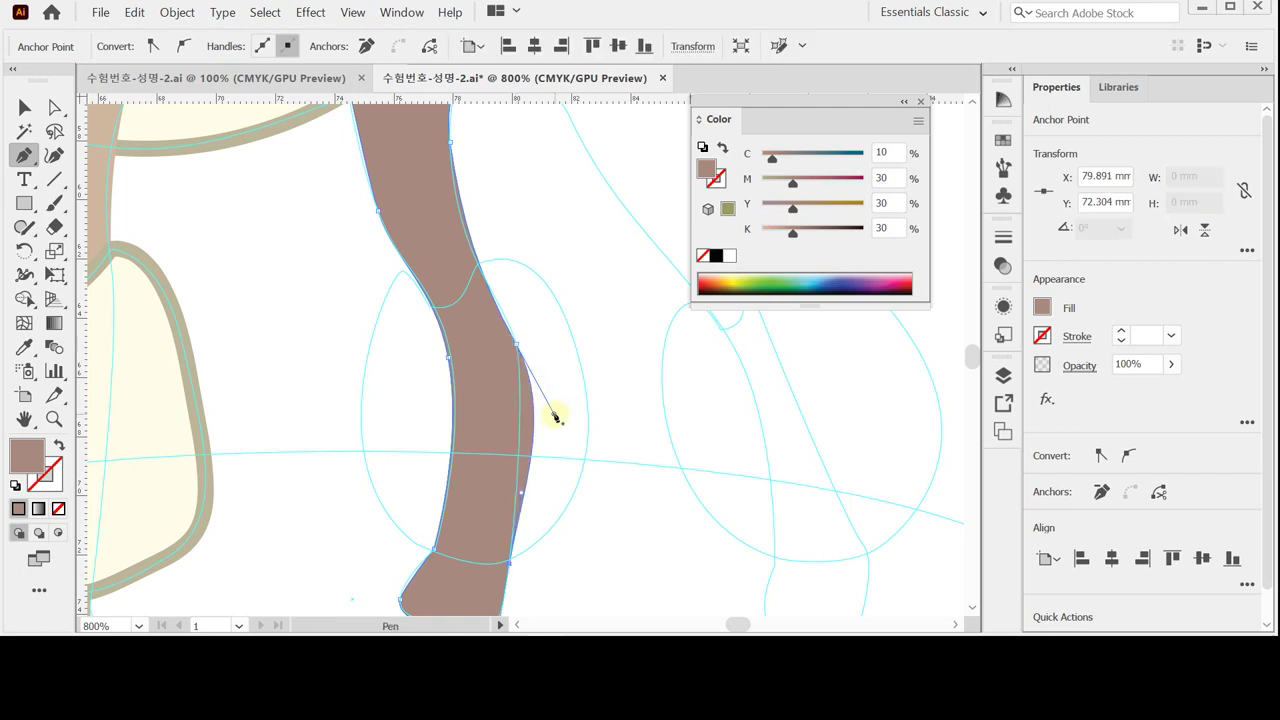
pyautogui.press('ctrl')
pyautogui.moveTo(553, 414); pyautogui.dragTo(525, 366)
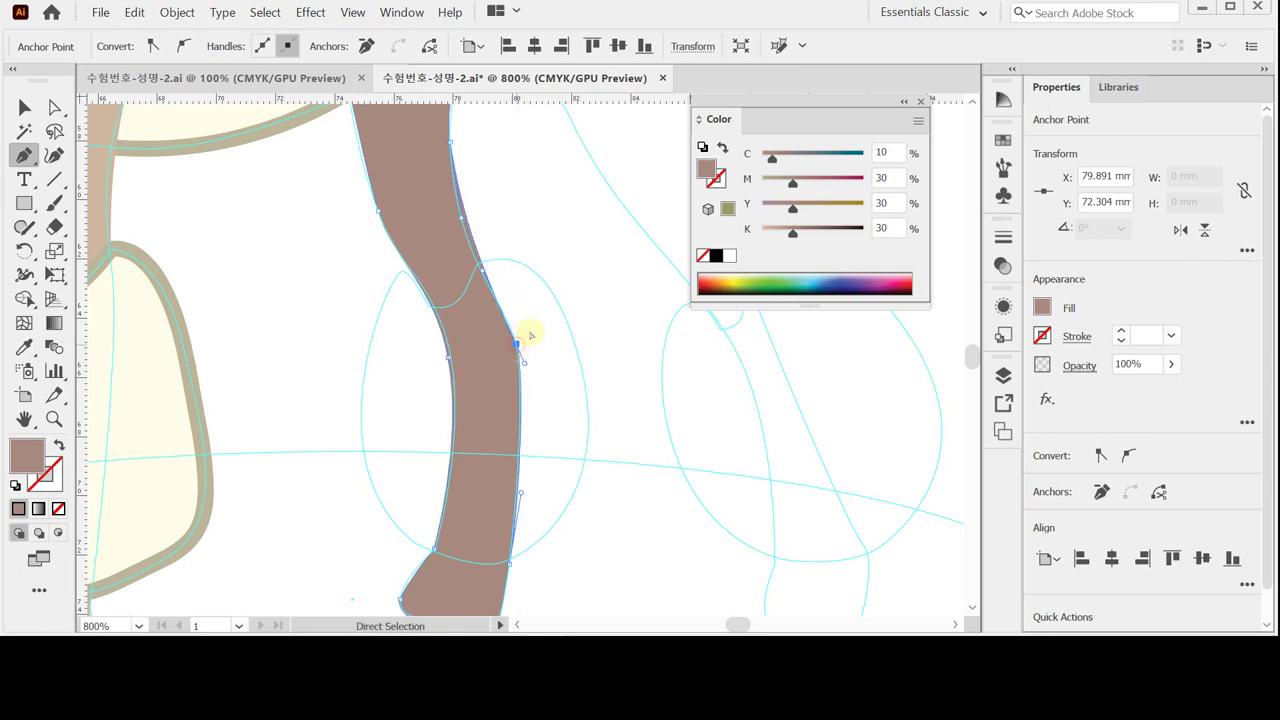
pyautogui.click(484, 276)
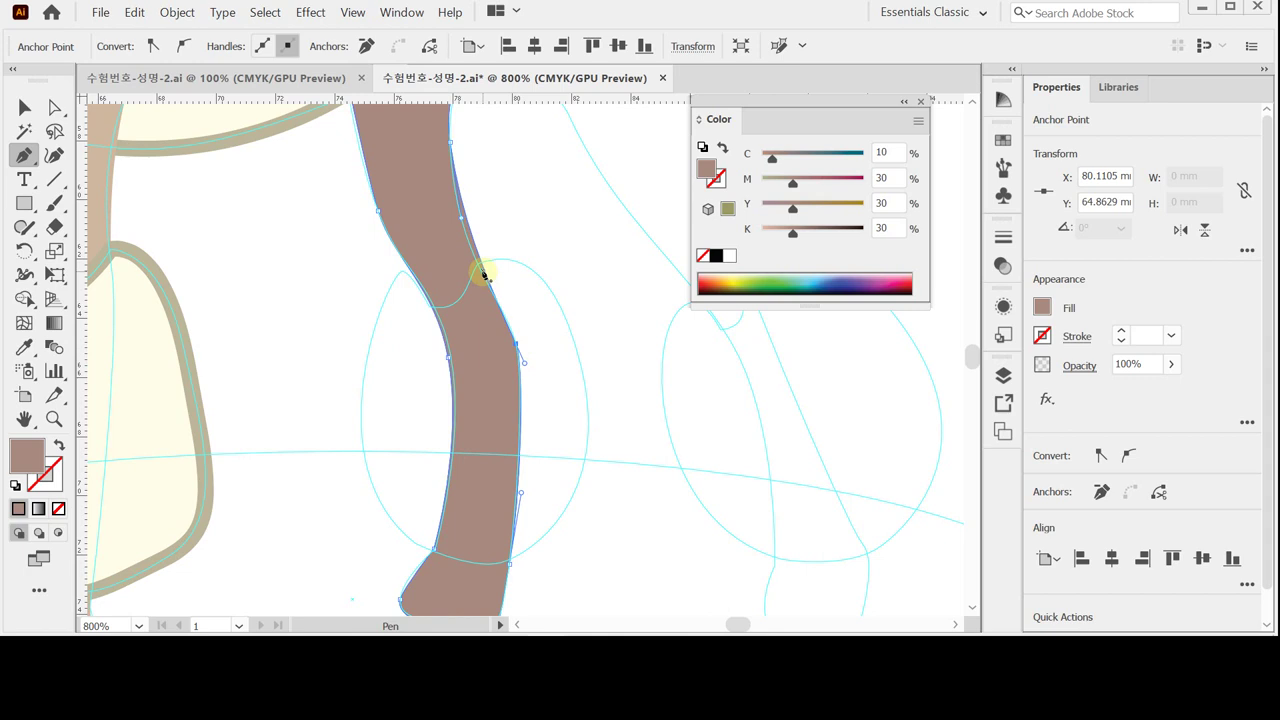
pyautogui.moveTo(481, 275); pyautogui.dragTo(466, 255)
pyautogui.keyDown('ctrl'); pyautogui.click(474, 280); pyautogui.keyUp('ctrl')
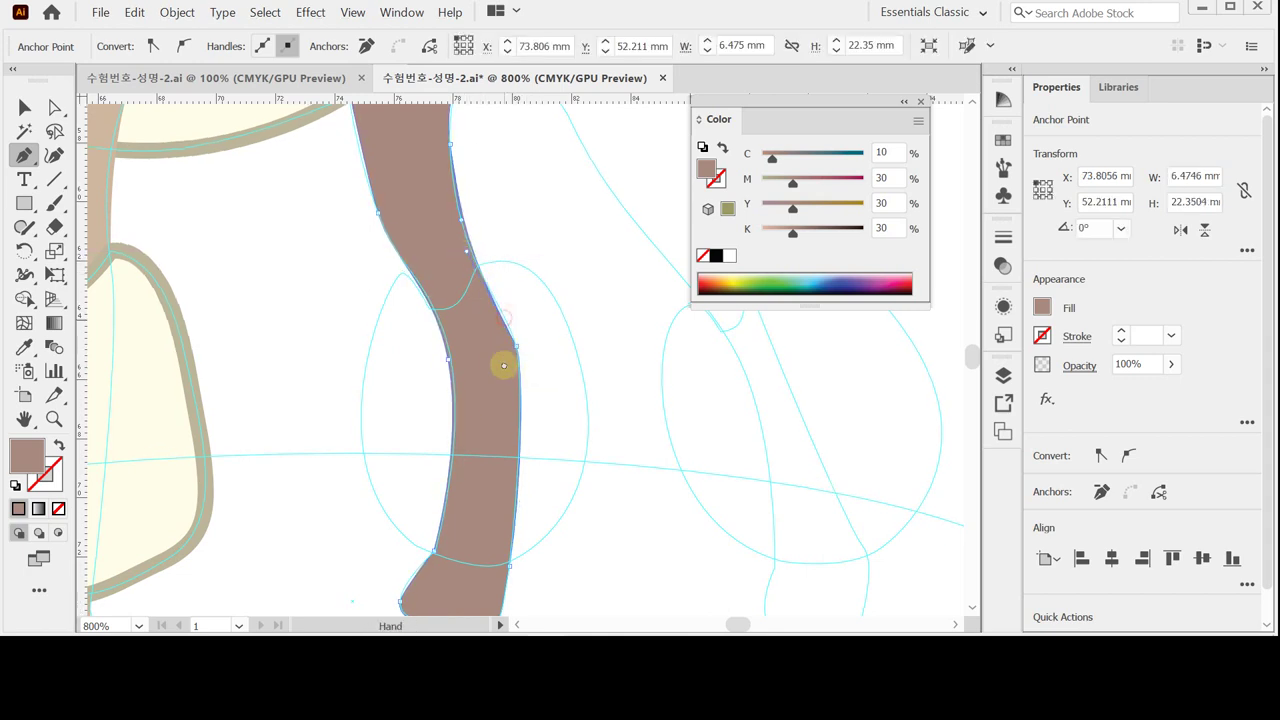
pyautogui.keyDown('ctrl'); pyautogui.click(549, 331); pyautogui.keyUp('ctrl')
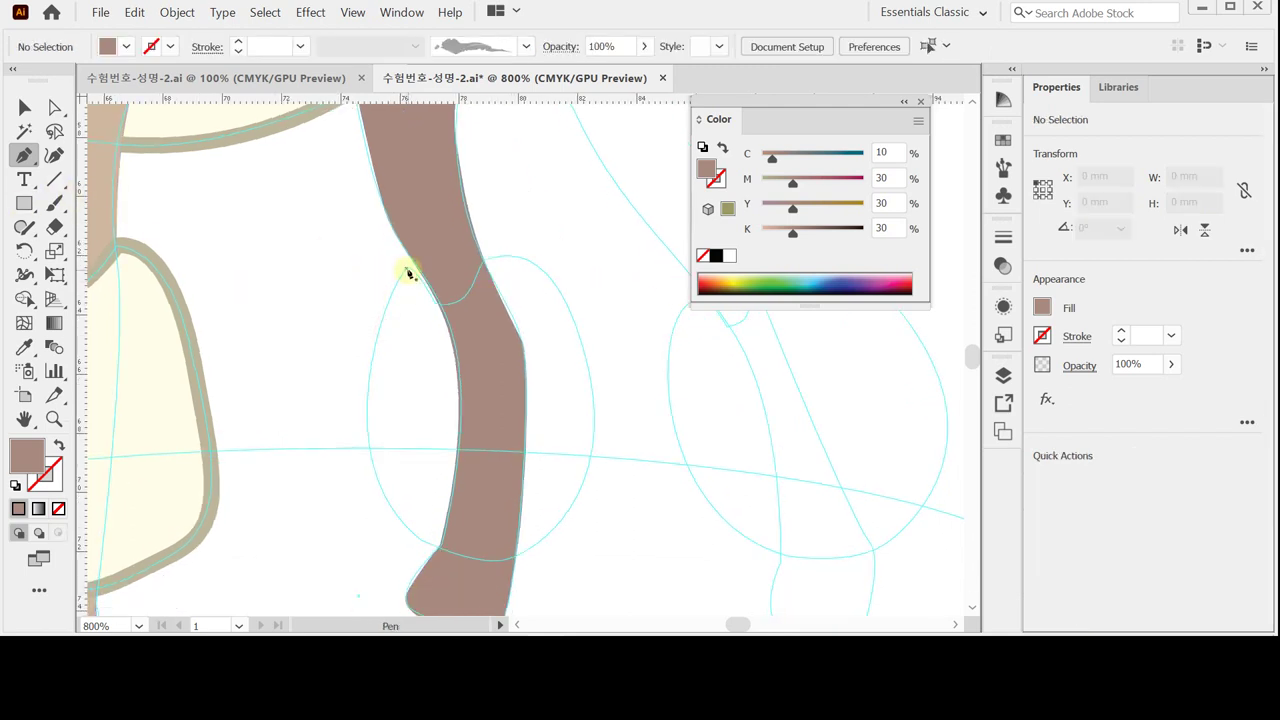
# Trace the closed fur pom-pom around the first hind leg with the Pen tool, including the notch at its top.
pyautogui.moveTo(364, 400); pyautogui.dragTo(371, 467)
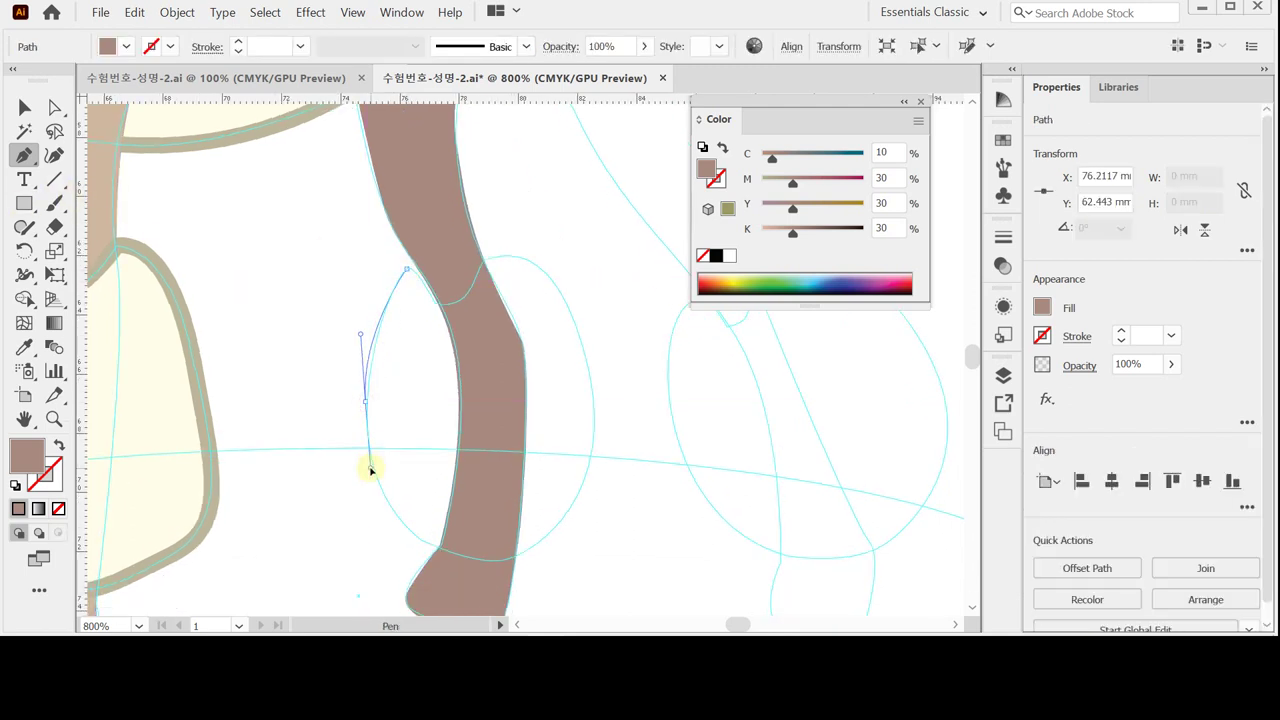
pyautogui.moveTo(448, 554); pyautogui.dragTo(508, 568)
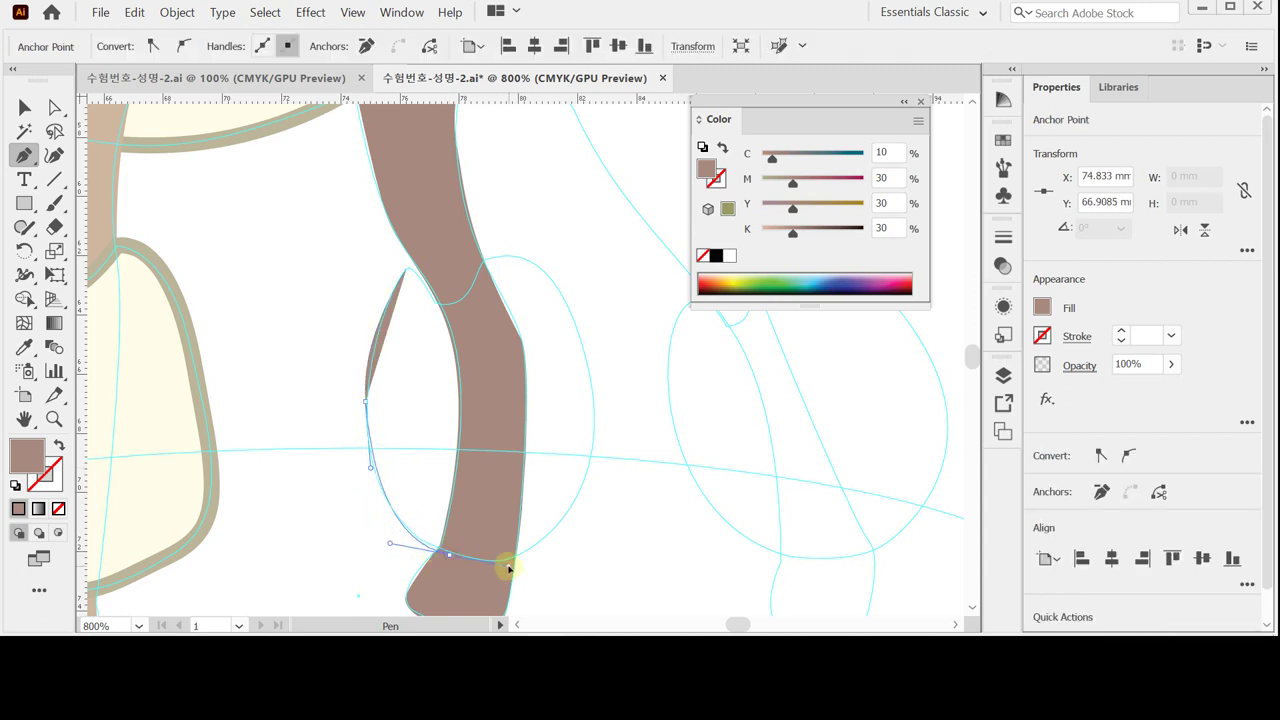
pyautogui.moveTo(573, 503); pyautogui.dragTo(602, 446)
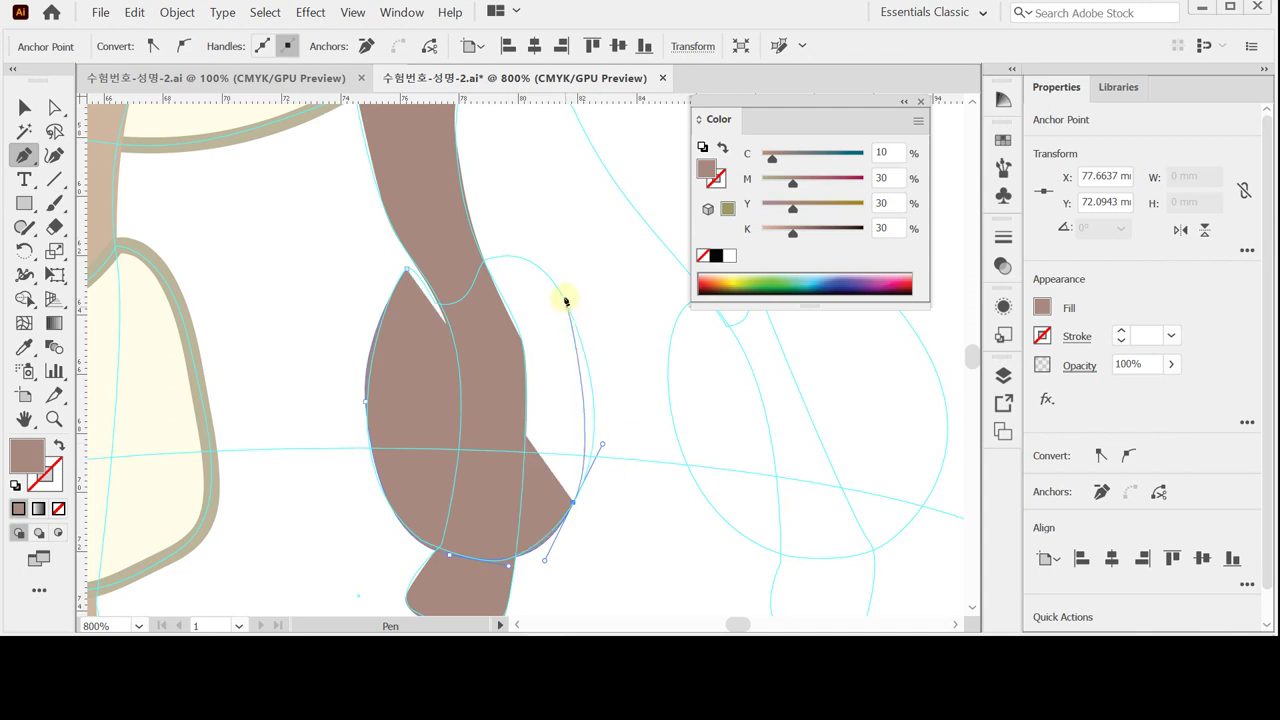
pyautogui.moveTo(563, 297); pyautogui.dragTo(476, 267)
pyautogui.click(486, 262)
pyautogui.click(486, 262)
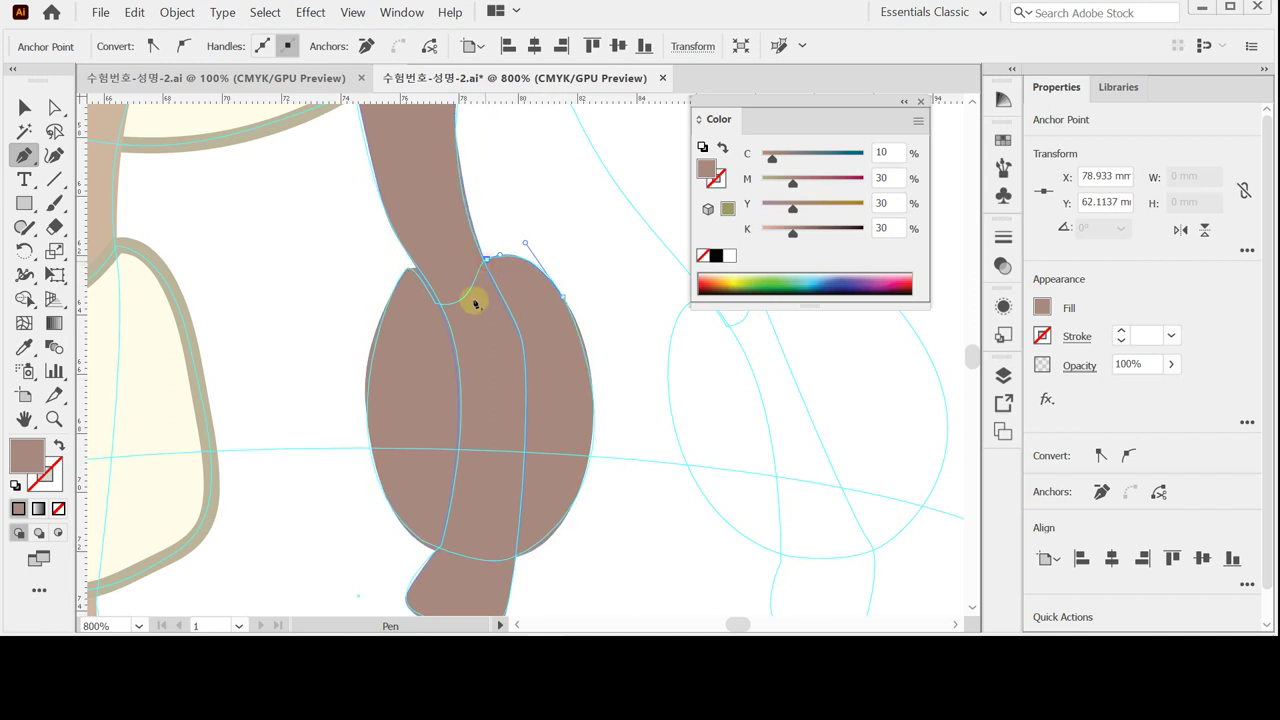
pyautogui.click(460, 304)
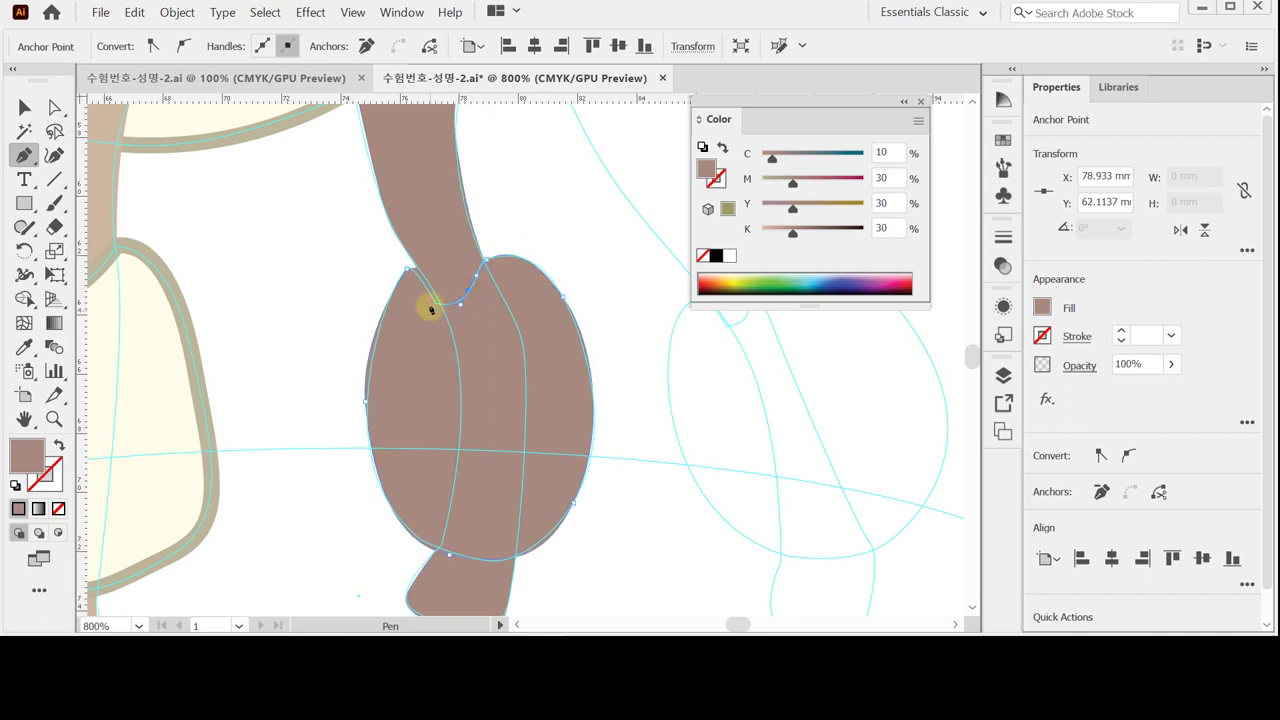
pyautogui.click(434, 303)
pyautogui.click(409, 272)
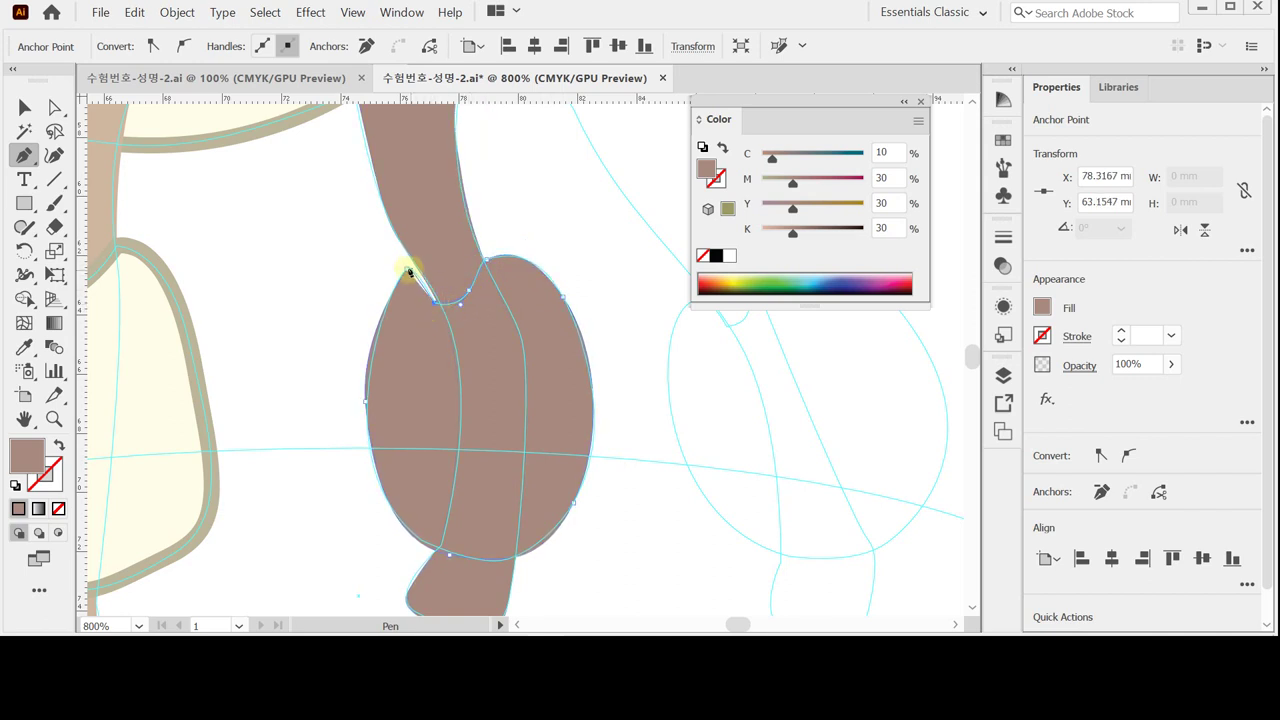
pyautogui.keyDown('ctrl'); pyautogui.click(400, 272); pyautogui.keyUp('ctrl')
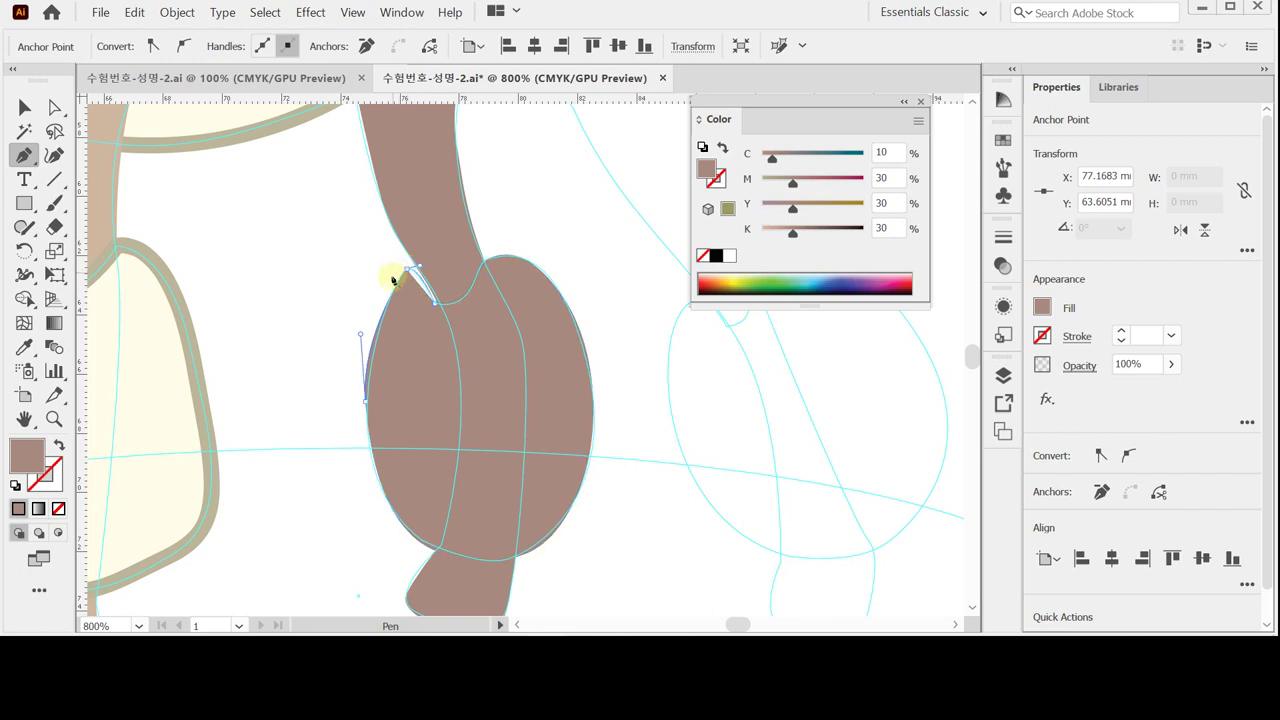
# Copy the front pom-pom's cream fill and 1.5 pt beige stroke onto the hind leg's pom-pom, deselect it, and save the document.
pyautogui.press('i')
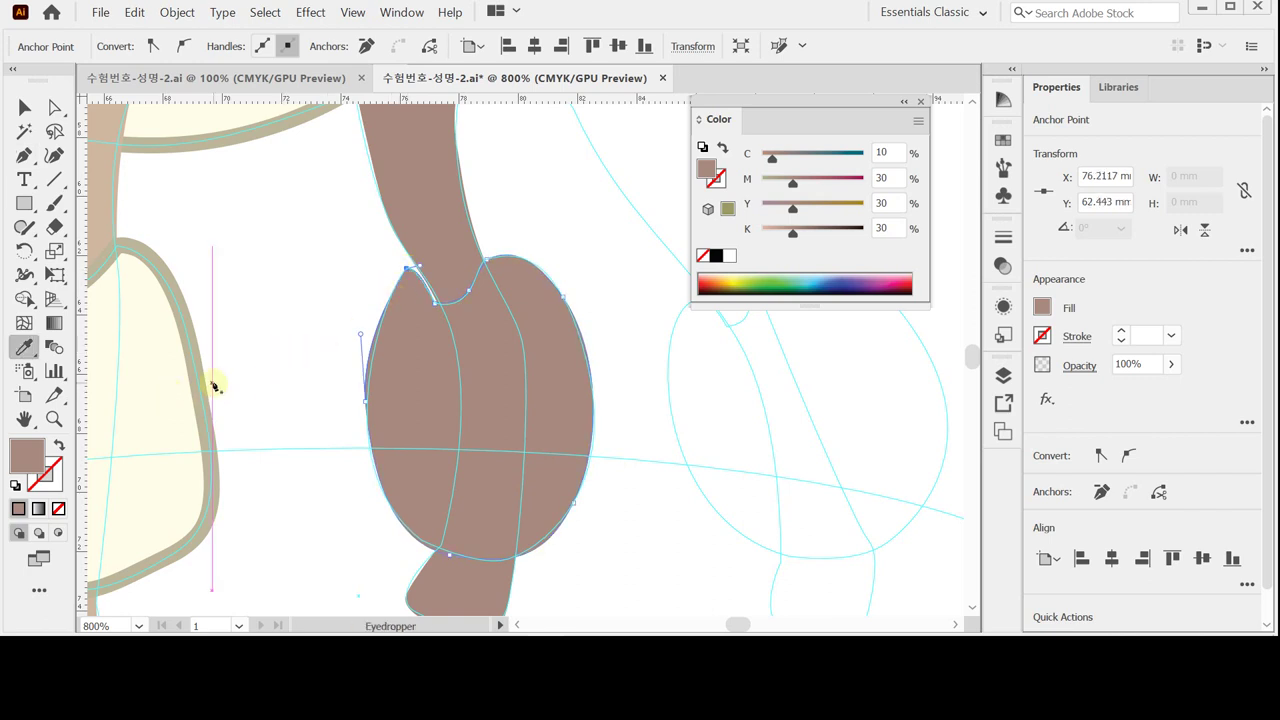
pyautogui.click(155, 376)
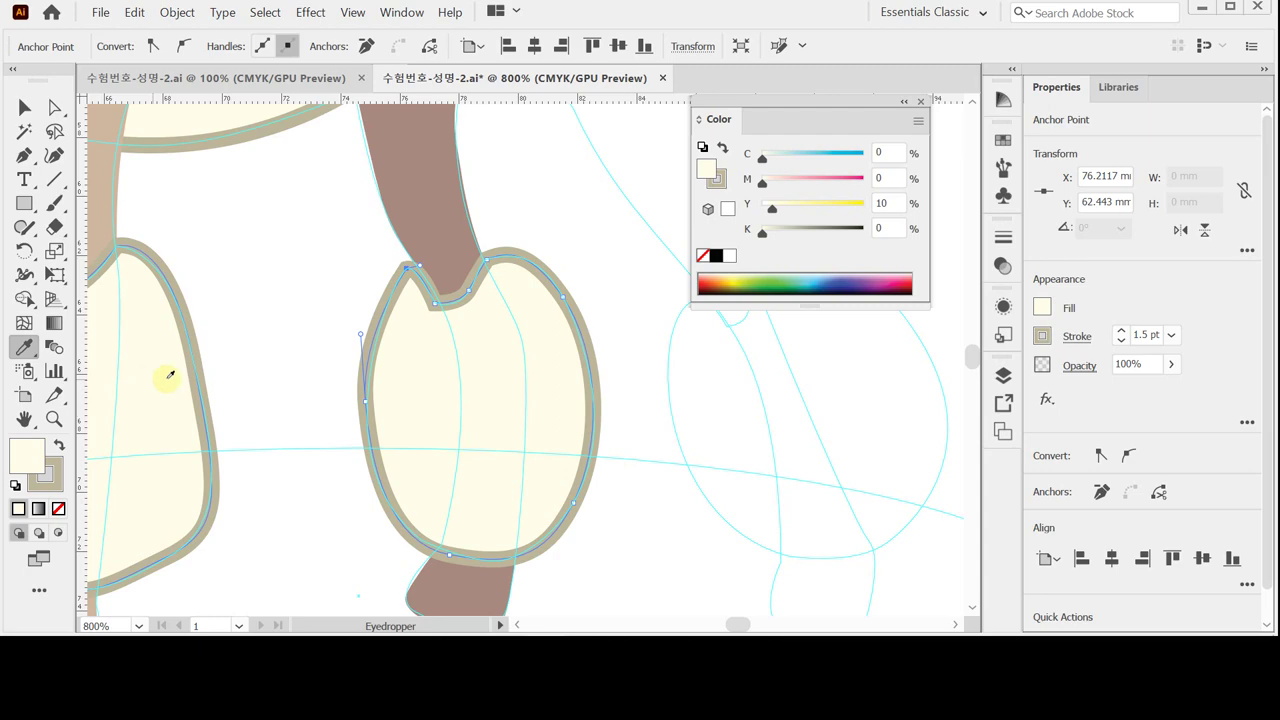
pyautogui.press('v')
pyautogui.hotkey('ctrl', 'shift', 'a')
pyautogui.press('z')
pyautogui.keyDown('alt'); pyautogui.click(470, 403); pyautogui.keyUp('alt')
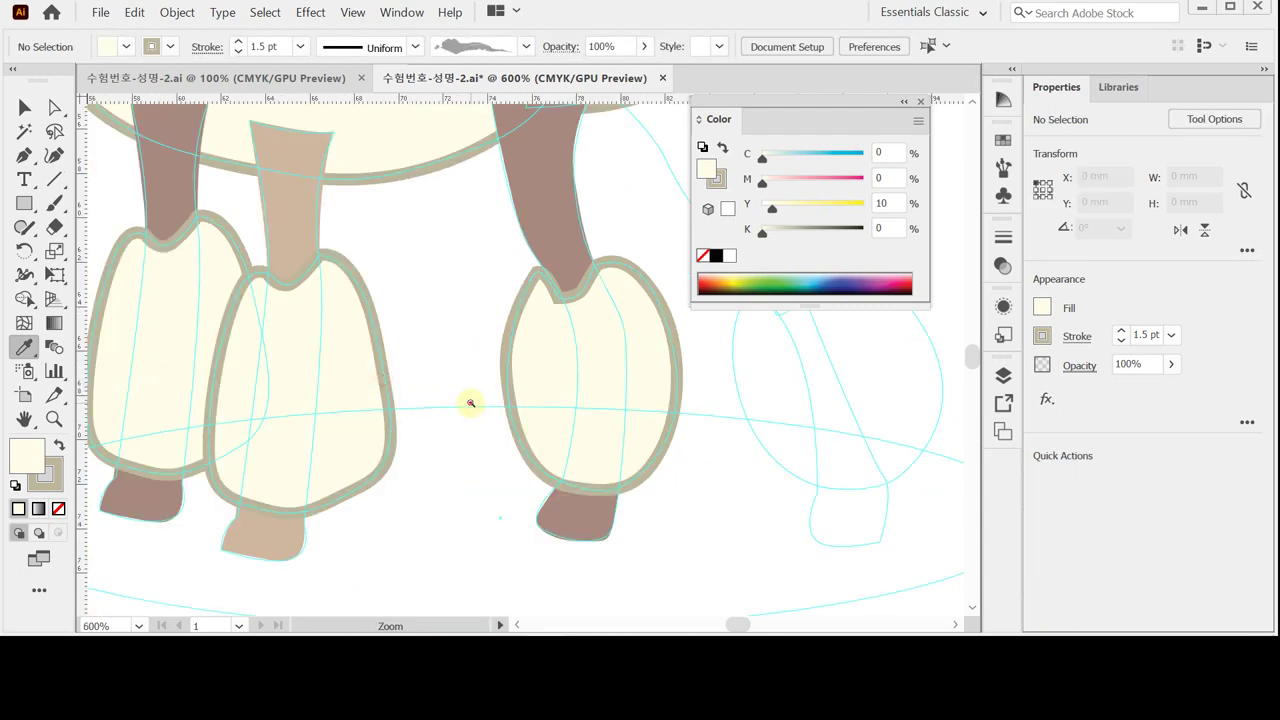
pyautogui.click(565, 330)
pyautogui.keyDown('alt'); pyautogui.click(478, 400); pyautogui.keyUp('alt')
pyautogui.keyDown('alt'); pyautogui.click(485, 399); pyautogui.keyUp('alt')
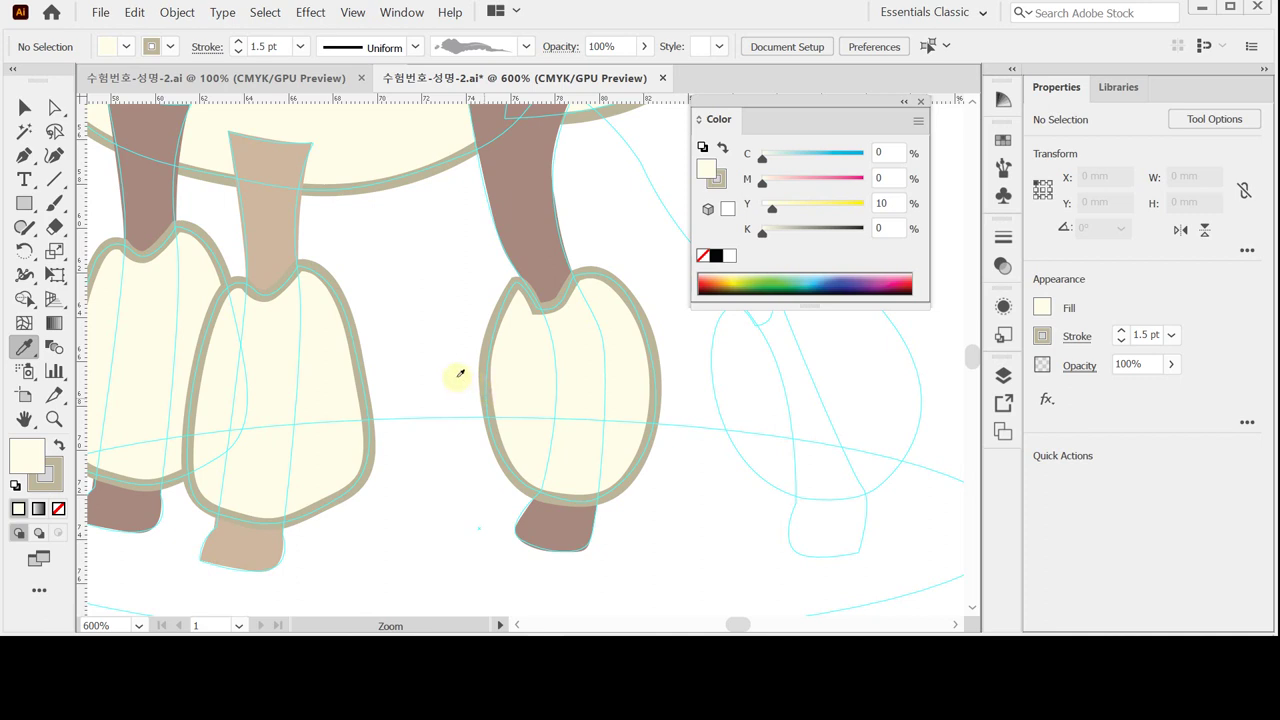
pyautogui.hotkey('ctrl', 's')
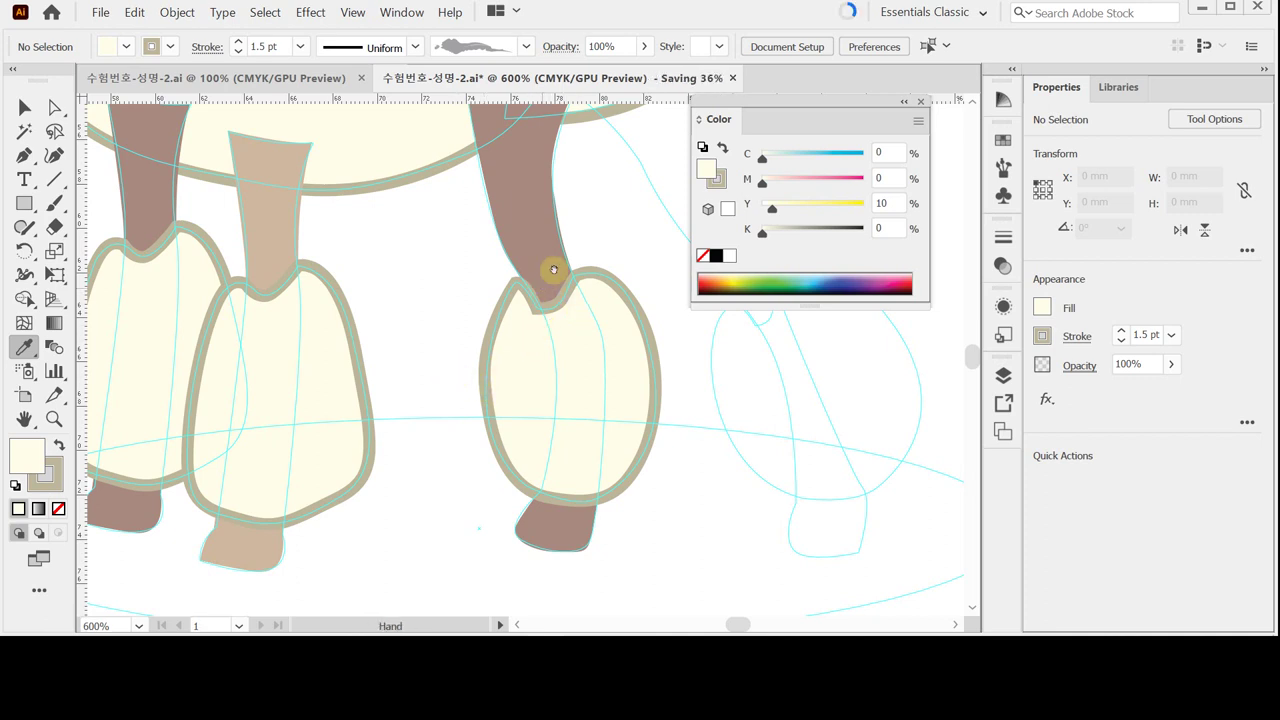
# Pick up the lighter front leg's C10 M20 Y30 K10 fill without stroke as the Pen tool's drawing colours.
pyautogui.moveTo(630, 193); pyautogui.dragTo(485, 343)
pyautogui.hotkey('ctrl', '-')
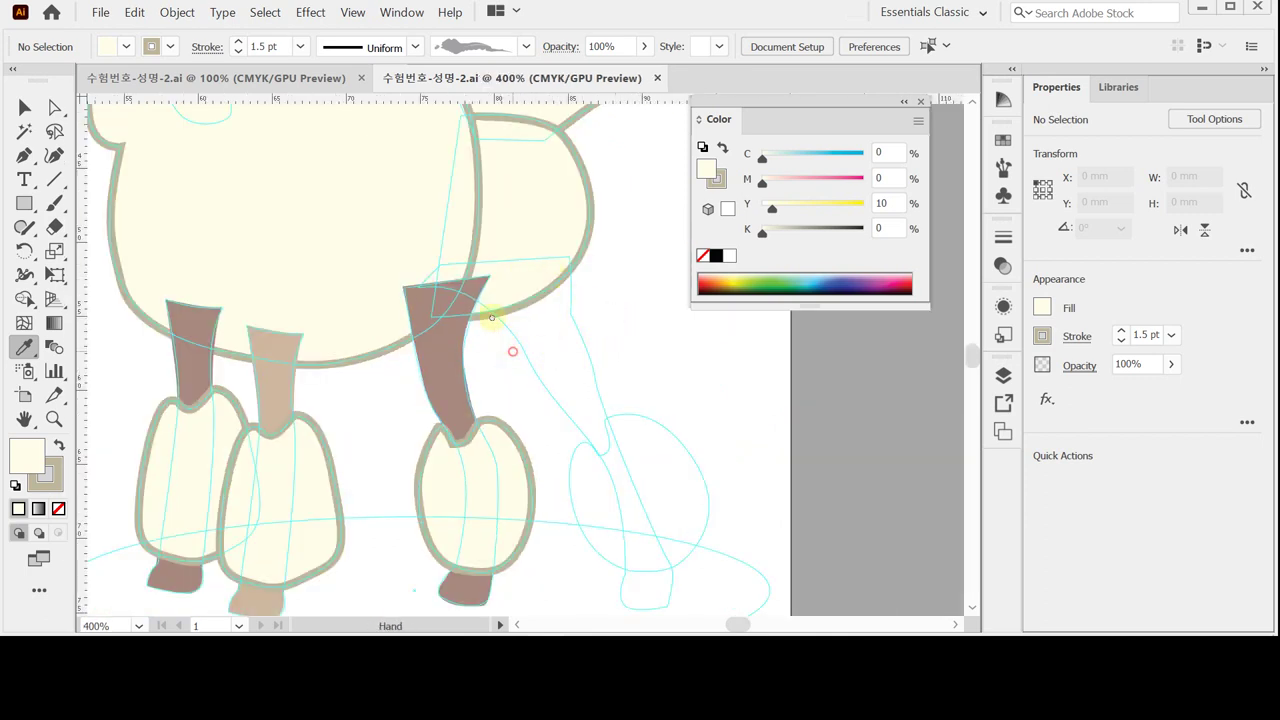
pyautogui.moveTo(494, 328); pyautogui.dragTo(471, 286)
pyautogui.click(22, 153)
pyautogui.click(420, 250)
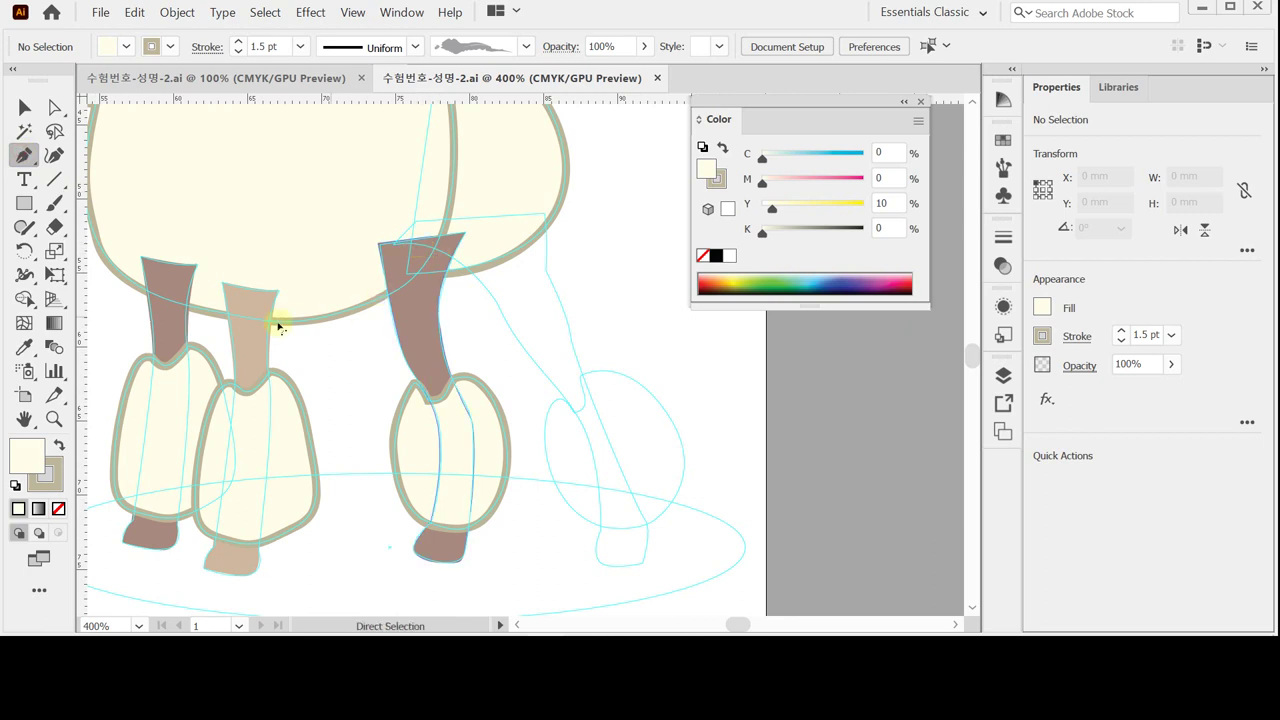
pyautogui.keyDown('ctrl'); pyautogui.click(251, 343); pyautogui.keyUp('ctrl')
pyautogui.keyDown('ctrl'); pyautogui.click(392, 249); pyautogui.keyUp('ctrl')
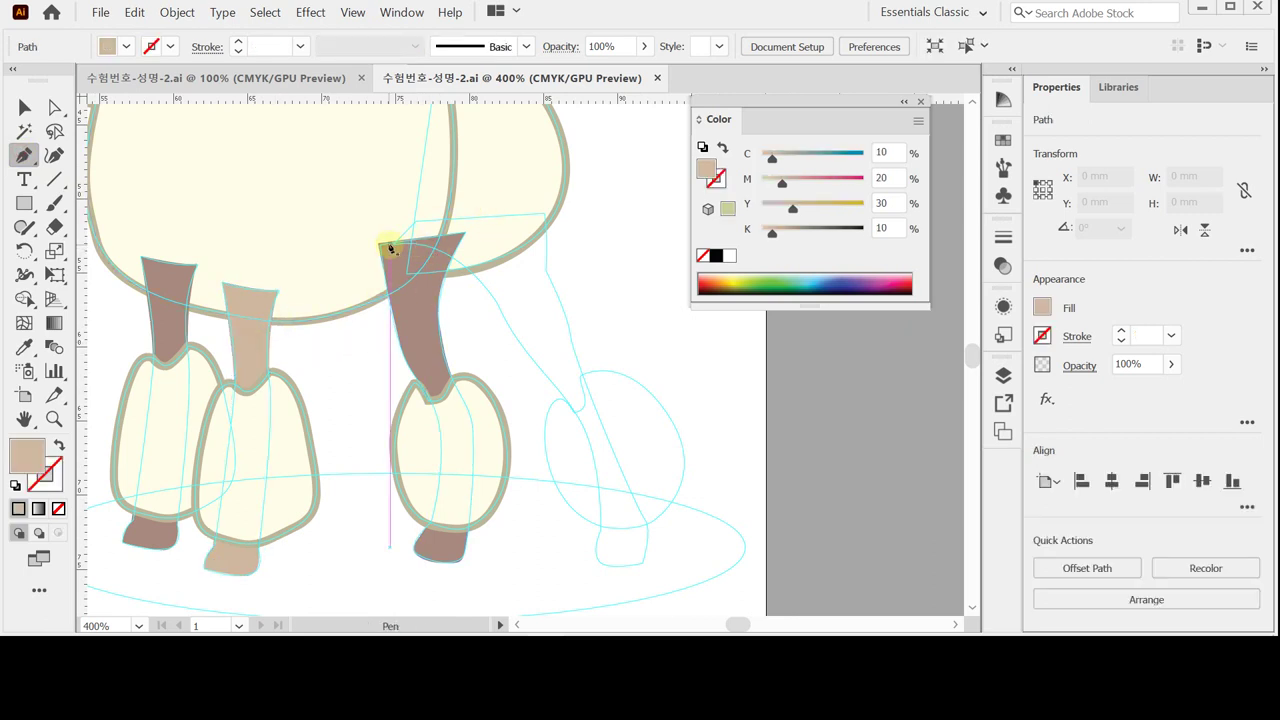
# Trace the second hind leg's thigh top and rear edge down to the paw with the Pen tool, using a 1 pt black stroke.
pyautogui.click(715, 255)
pyautogui.moveTo(394, 246)
pyautogui.mouseDown()
pyautogui.moveTo(419, 211)
pyautogui.moveTo(421, 222)
pyautogui.mouseUp()
pyautogui.click(543, 213)
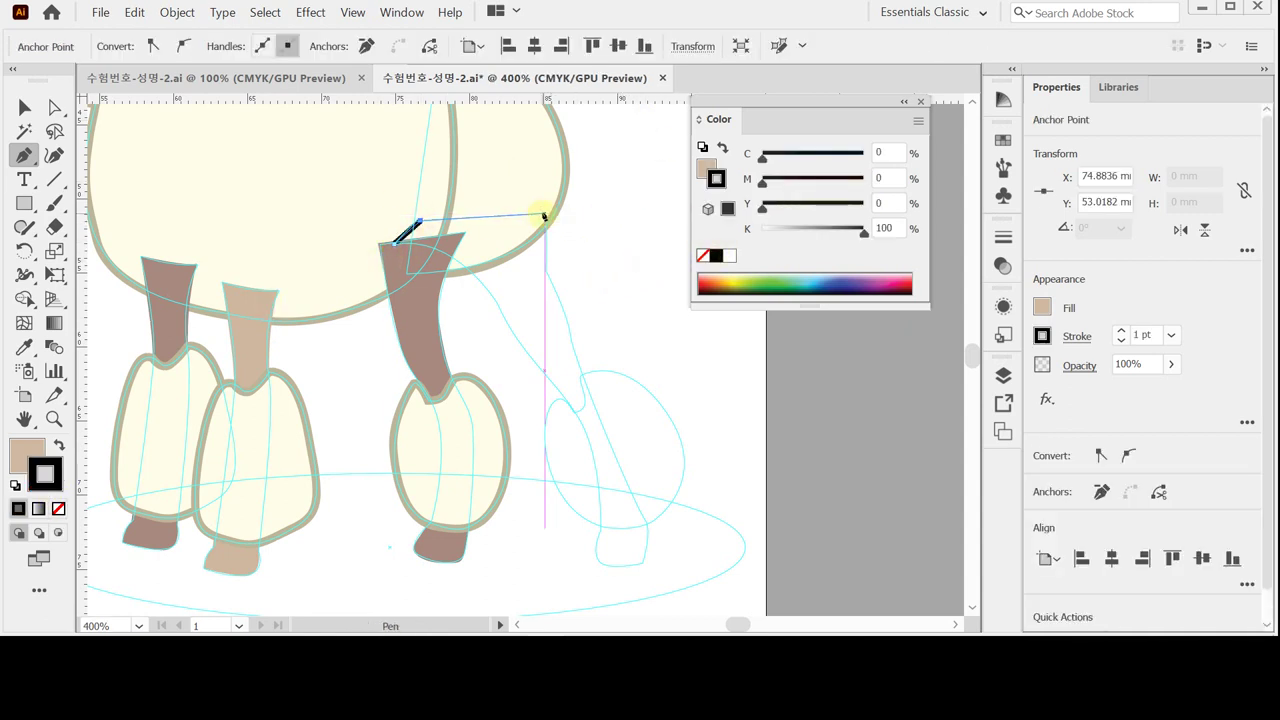
pyautogui.click(543, 270)
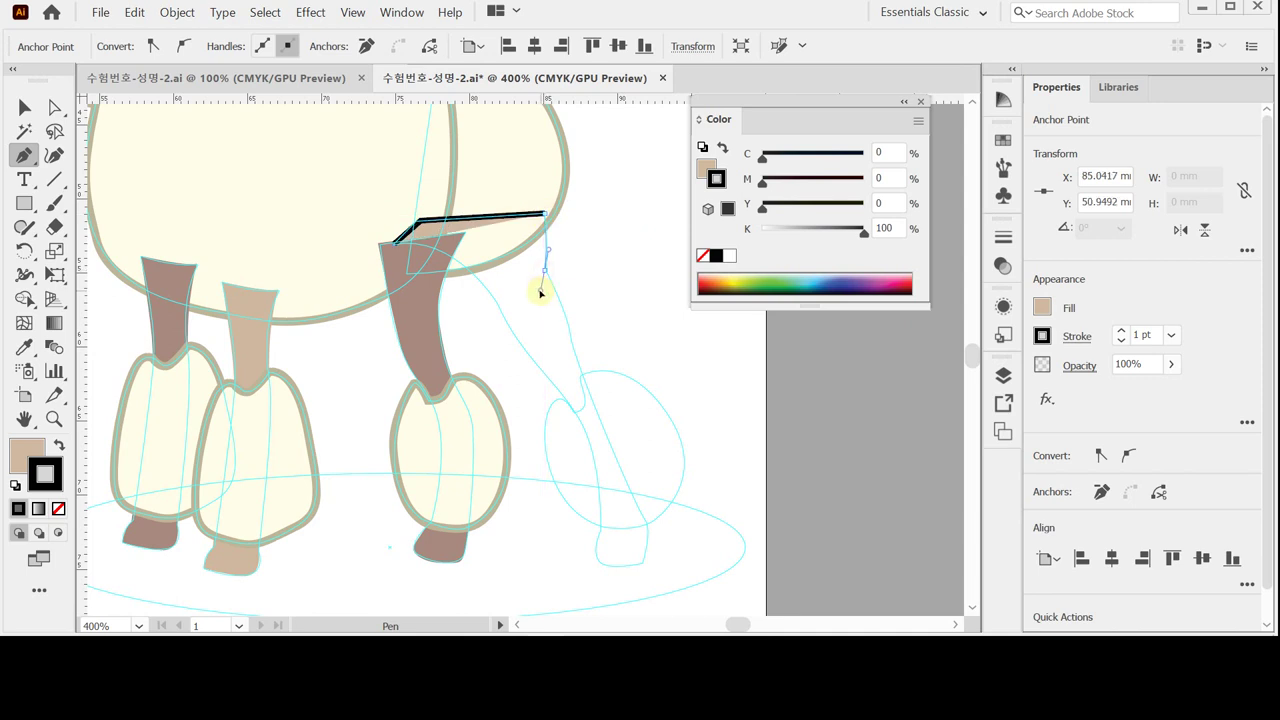
pyautogui.moveTo(540, 292); pyautogui.dragTo(540, 290)
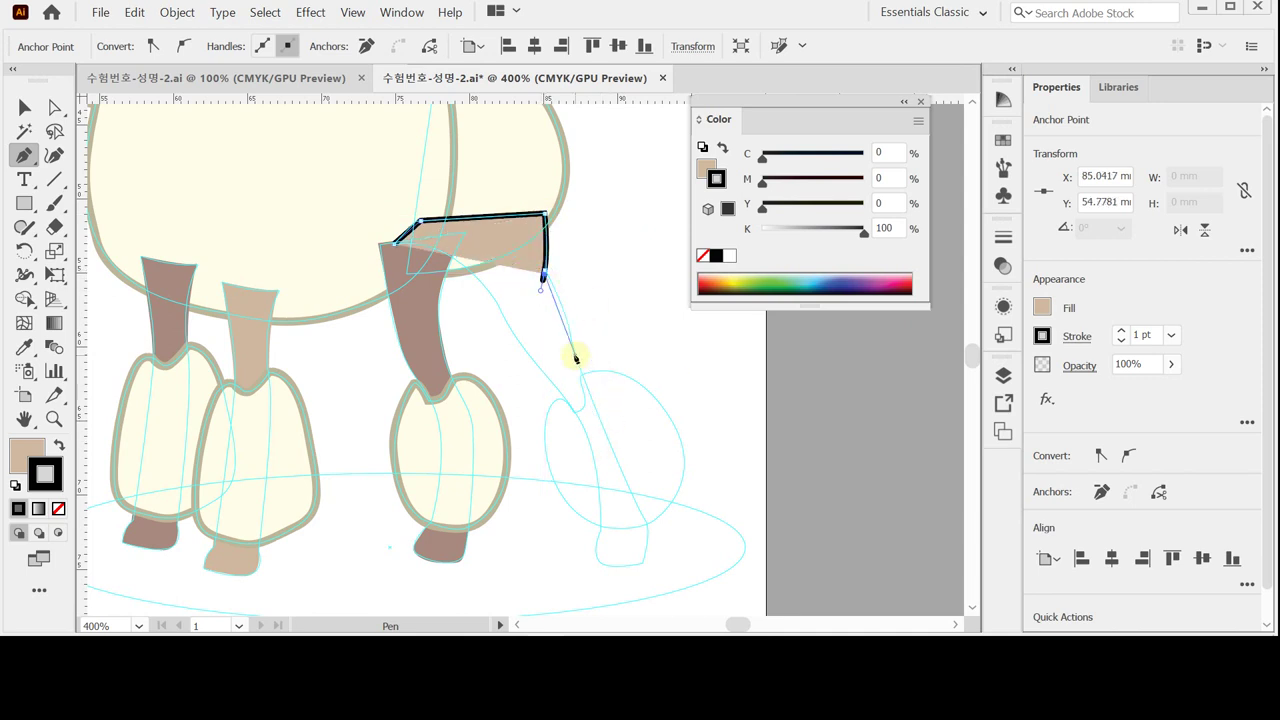
pyautogui.moveTo(574, 357); pyautogui.dragTo(585, 401)
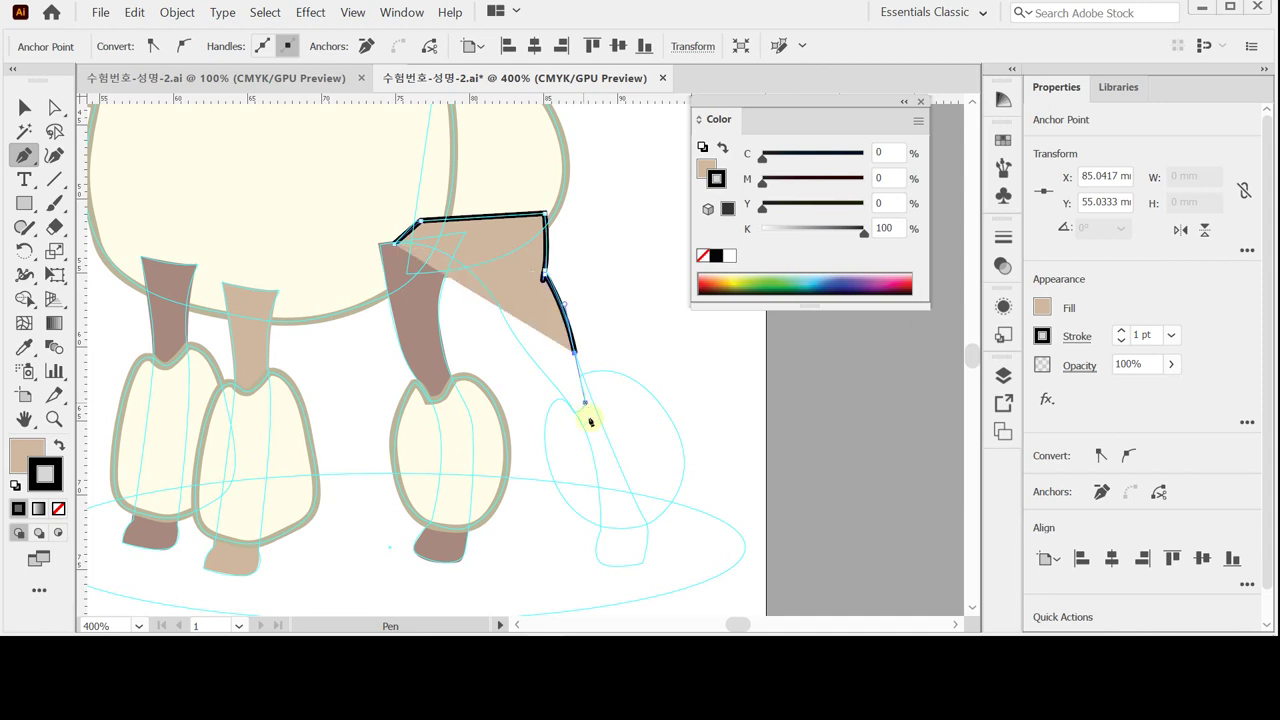
pyautogui.click(649, 525)
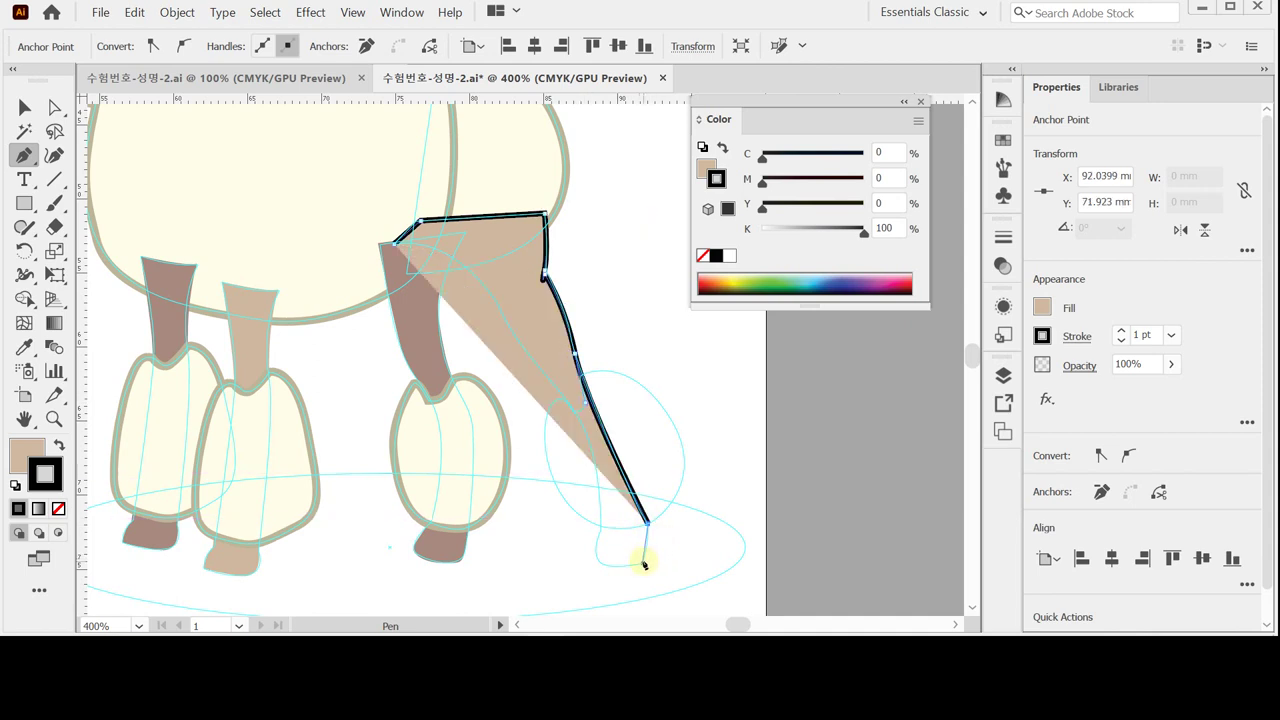
# Trace the second hind leg's paw and curved front edge up to the thigh, closing the path at its starting point.
pyautogui.click(640, 566)
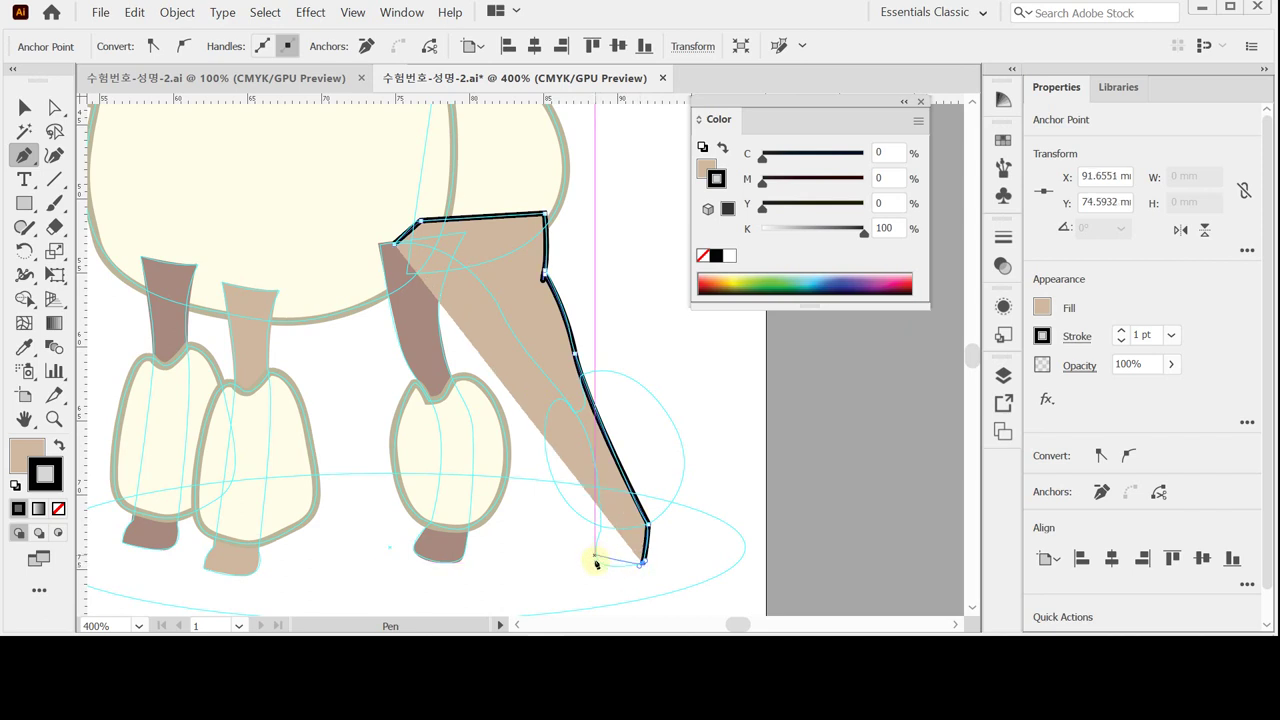
pyautogui.click(603, 567)
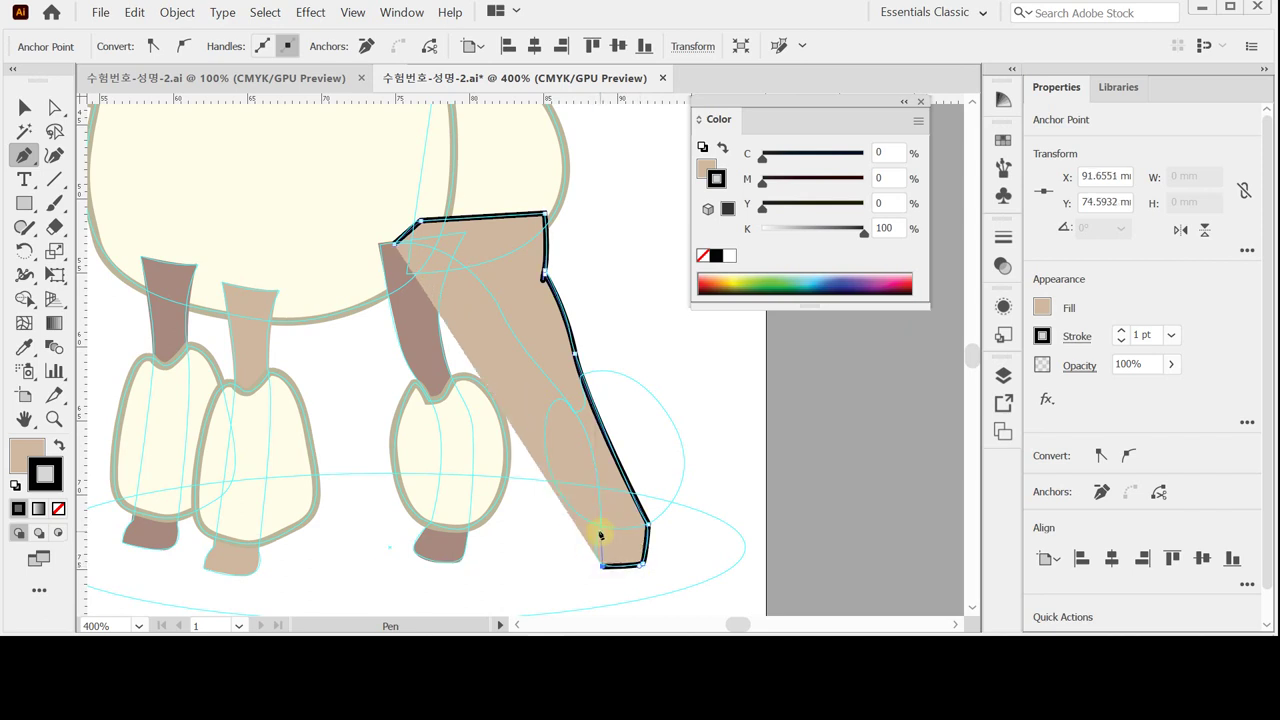
pyautogui.moveTo(601, 536); pyautogui.dragTo(606, 509)
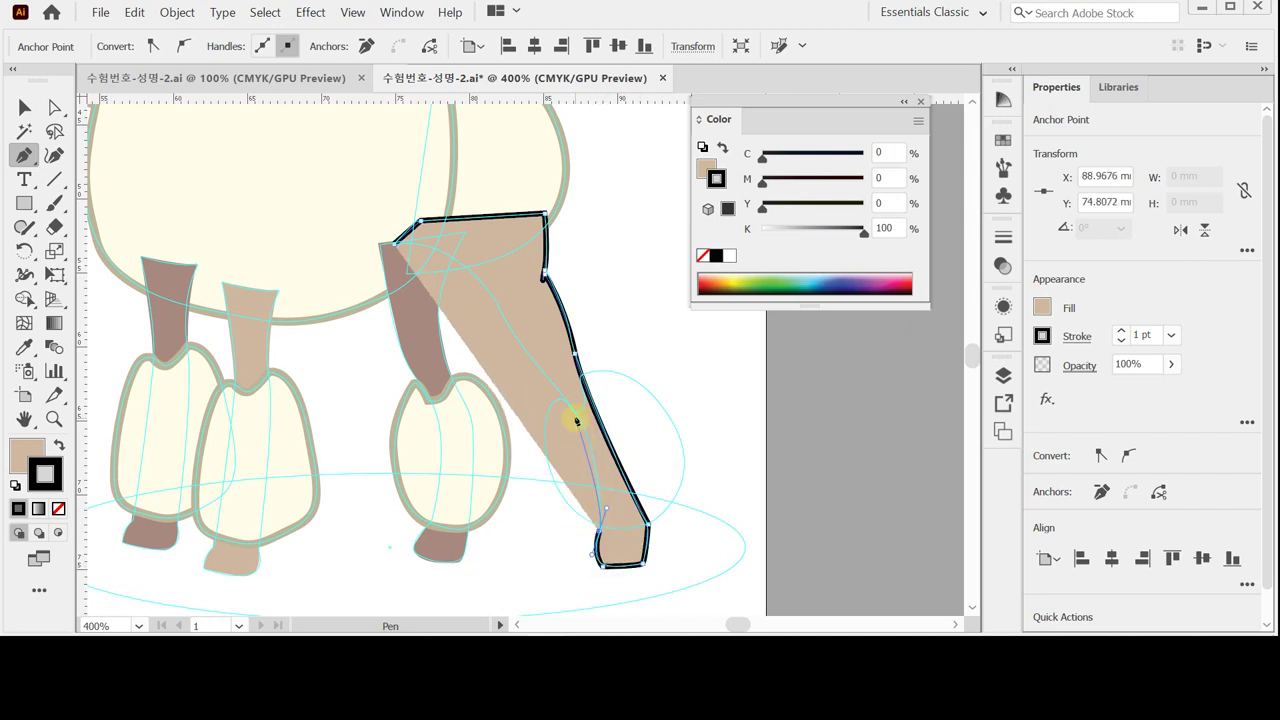
pyautogui.moveTo(577, 419); pyautogui.dragTo(519, 346)
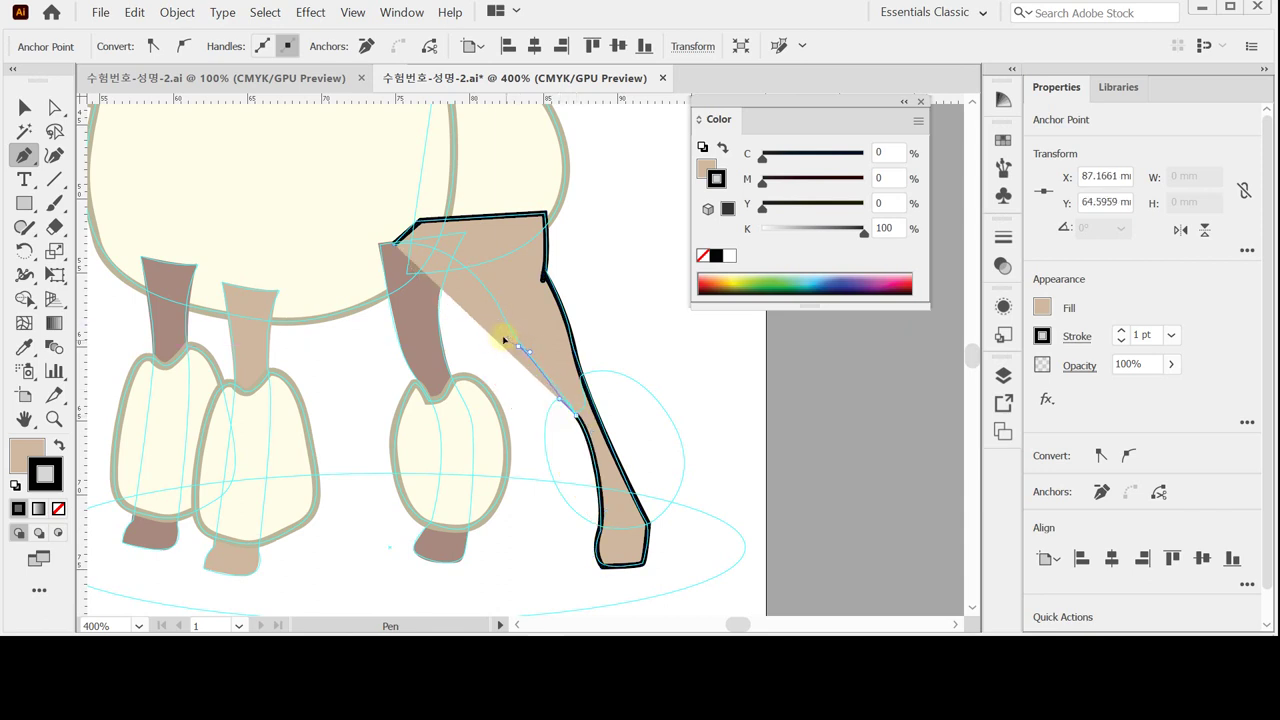
pyautogui.moveTo(486, 289); pyautogui.dragTo(452, 262)
pyautogui.moveTo(393, 243); pyautogui.dragTo(354, 252)
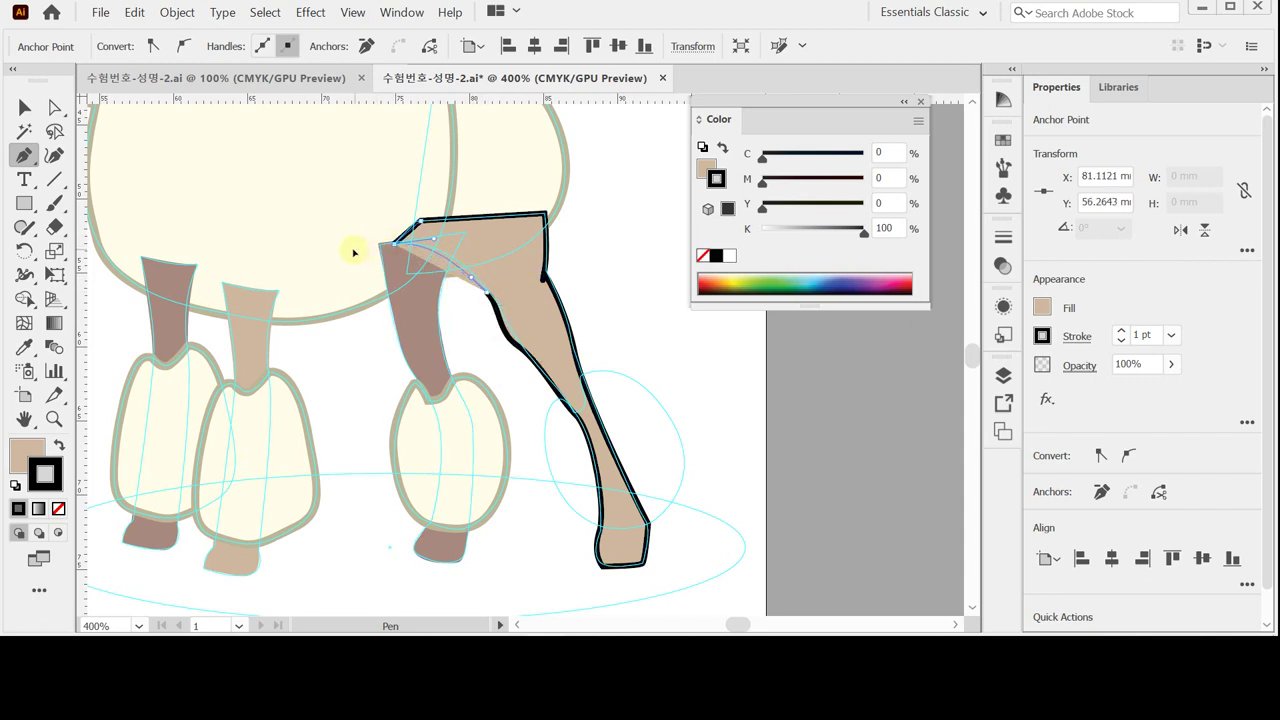
# Reposition the anchor and its curve handle at the bend on the second hind leg's front edge to match the guide.
pyautogui.keyDown('ctrl'); pyautogui.click(516, 347); pyautogui.keyUp('ctrl')
pyautogui.hotkey('ctrl', '=')
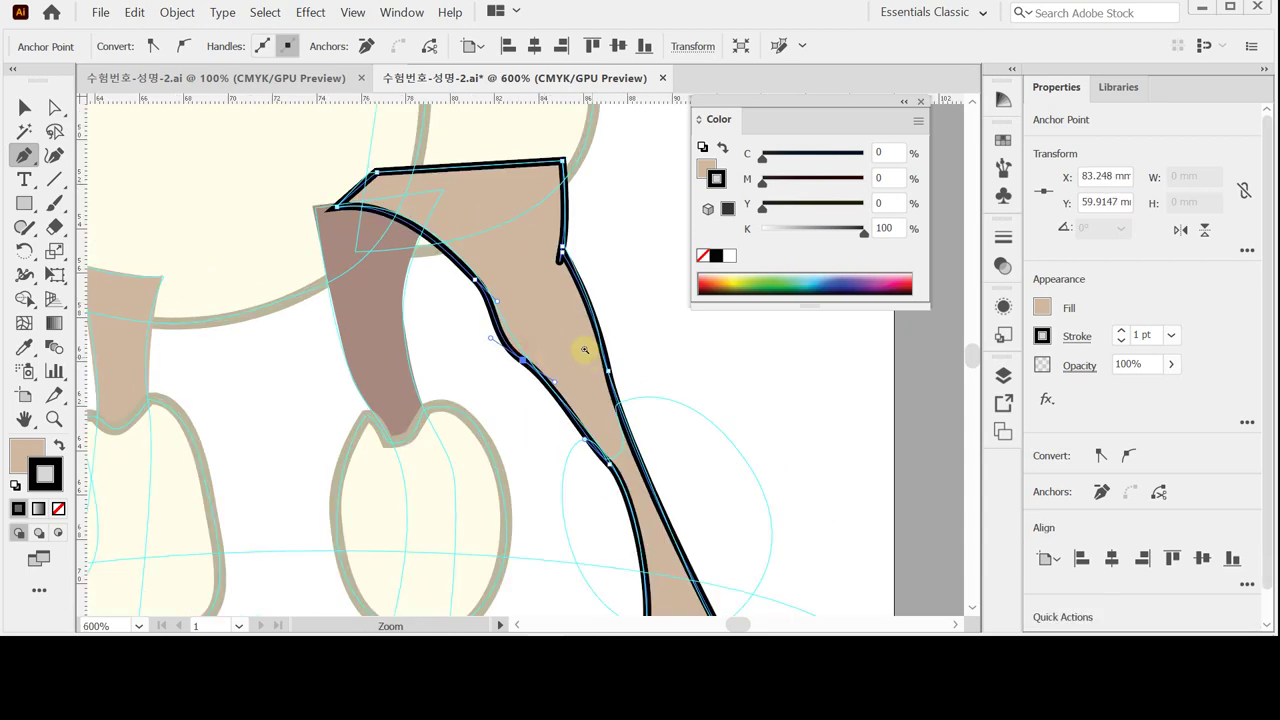
pyautogui.press('ctrl')
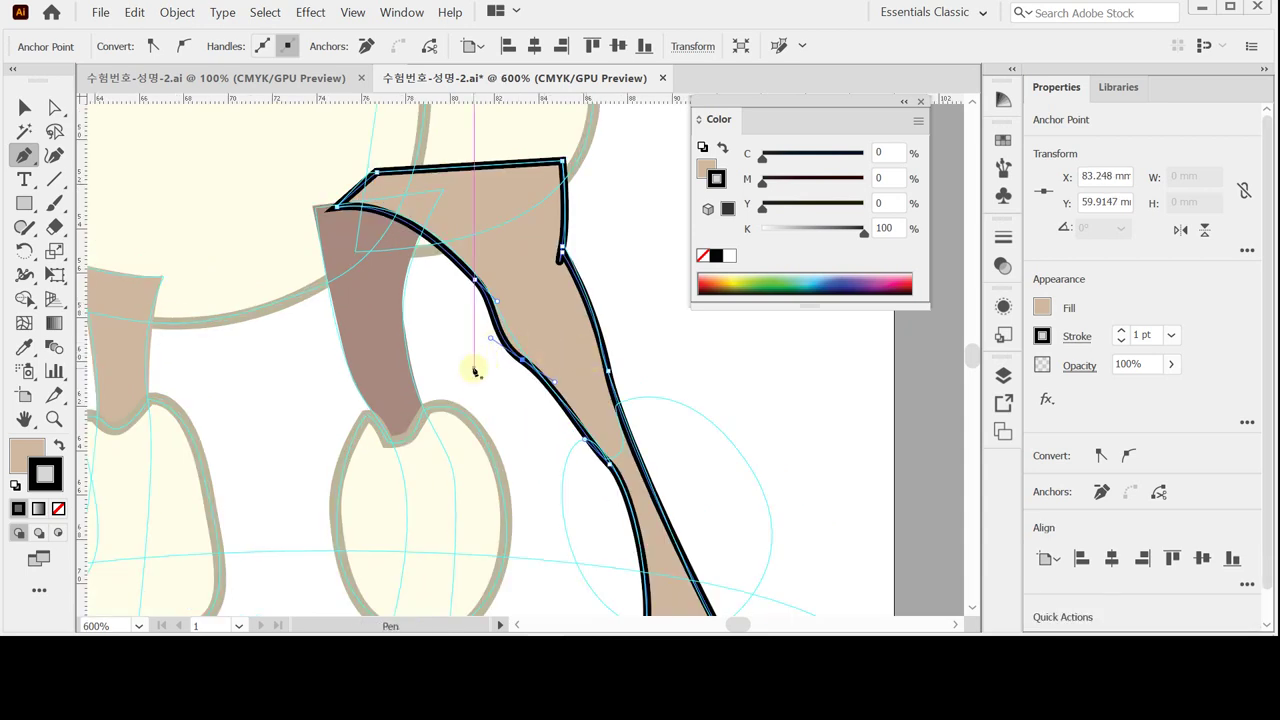
pyautogui.press('ctrl')
pyautogui.moveTo(490, 338); pyautogui.dragTo(523, 355)
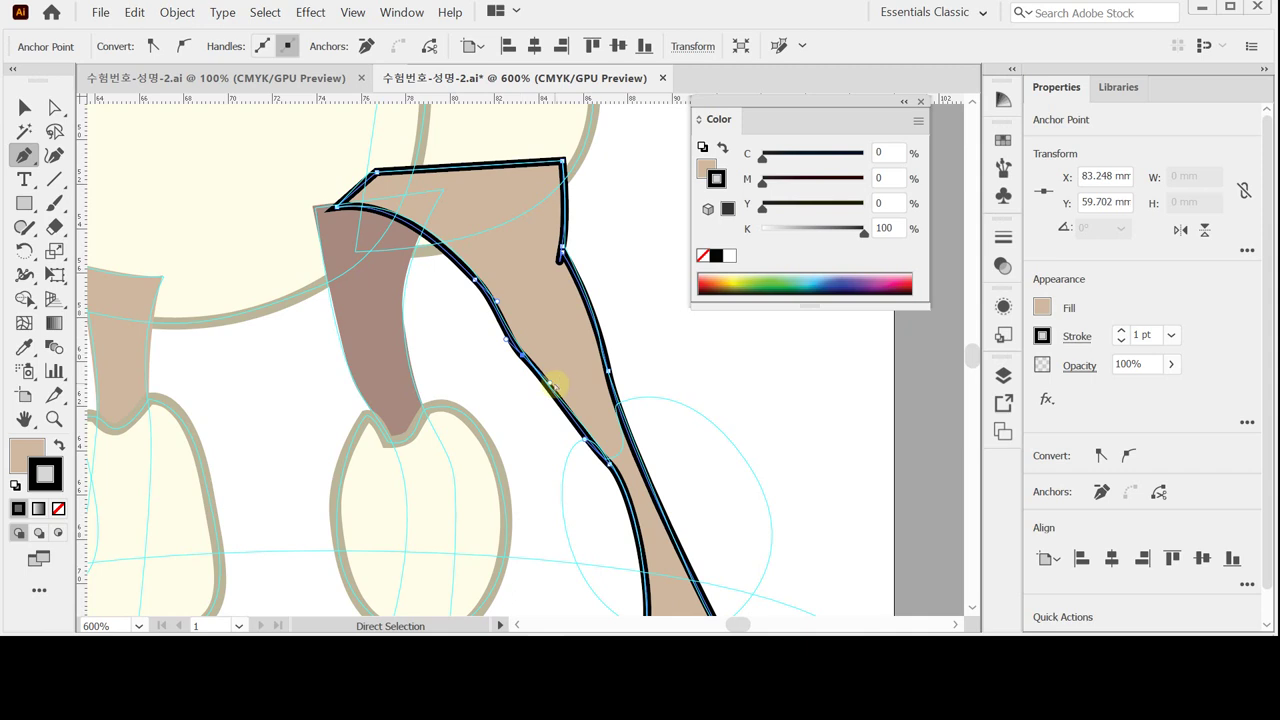
# Delete the surplus anchor at the second hind leg's rear thigh corner and reshape the edge below it with an added anchor.
pyautogui.click(562, 252)
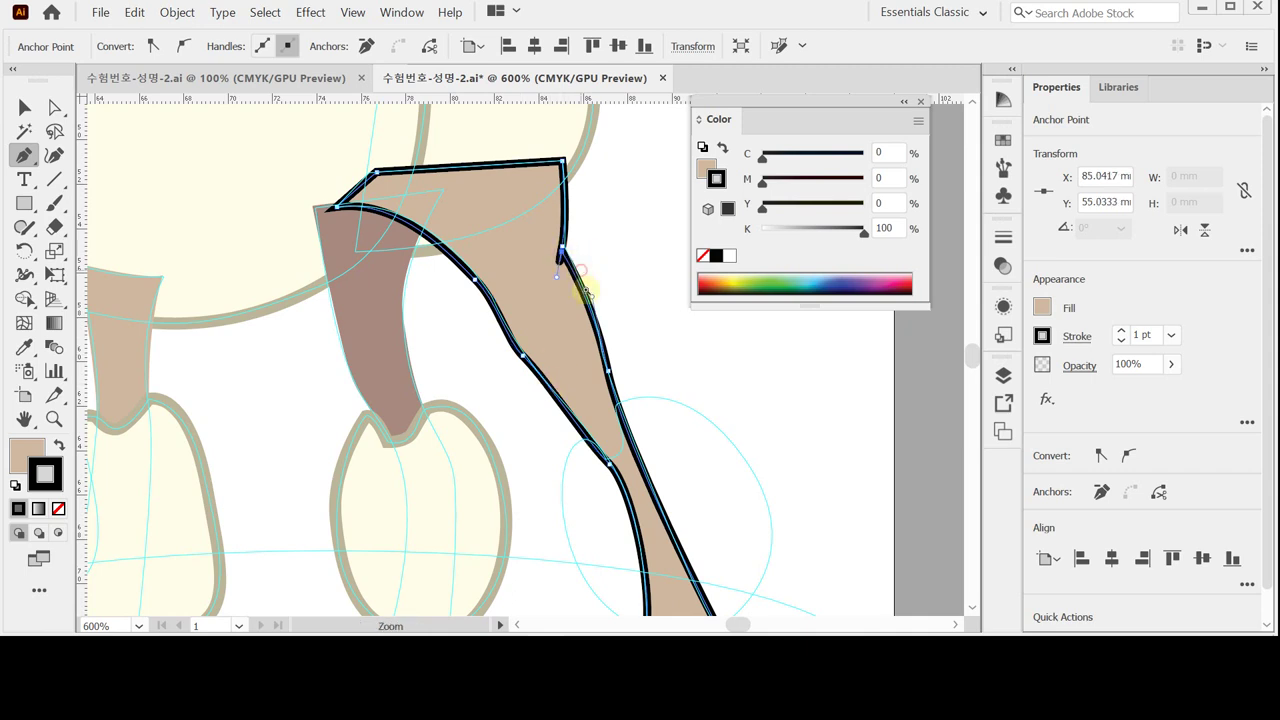
pyautogui.hotkey('ctrl', '+')
pyautogui.hotkey('ctrl', '+')
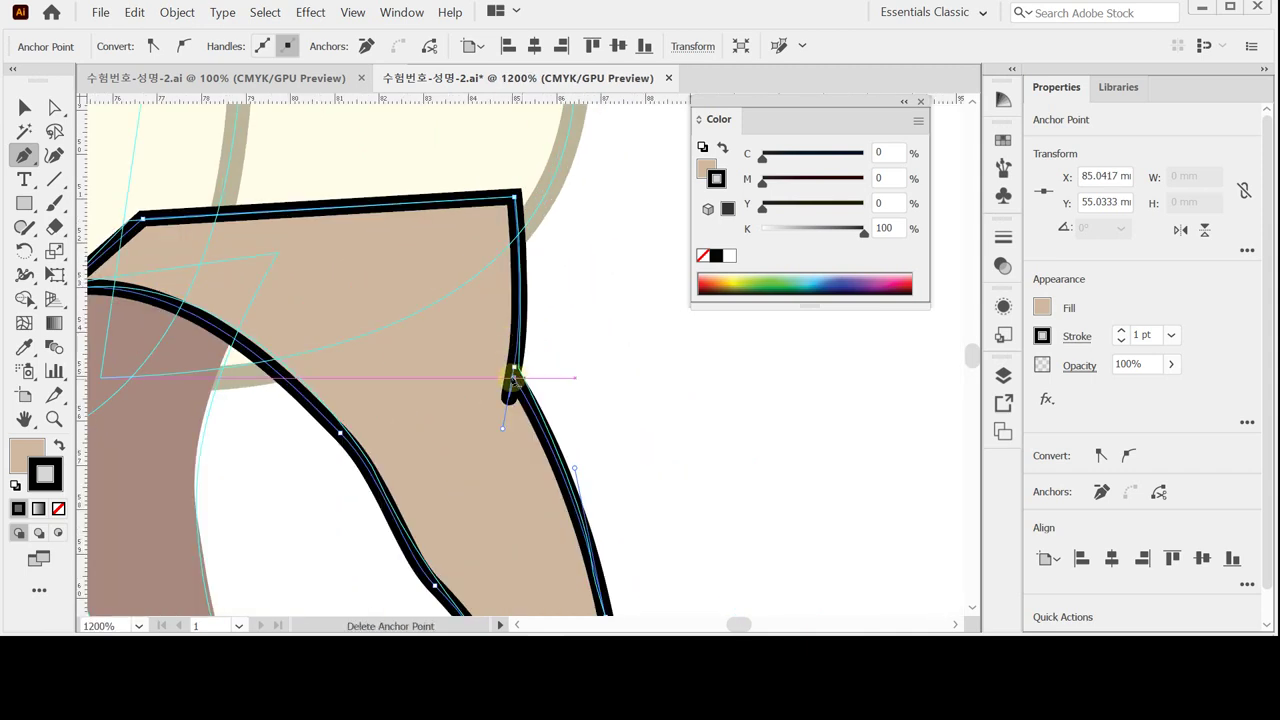
pyautogui.click(512, 378)
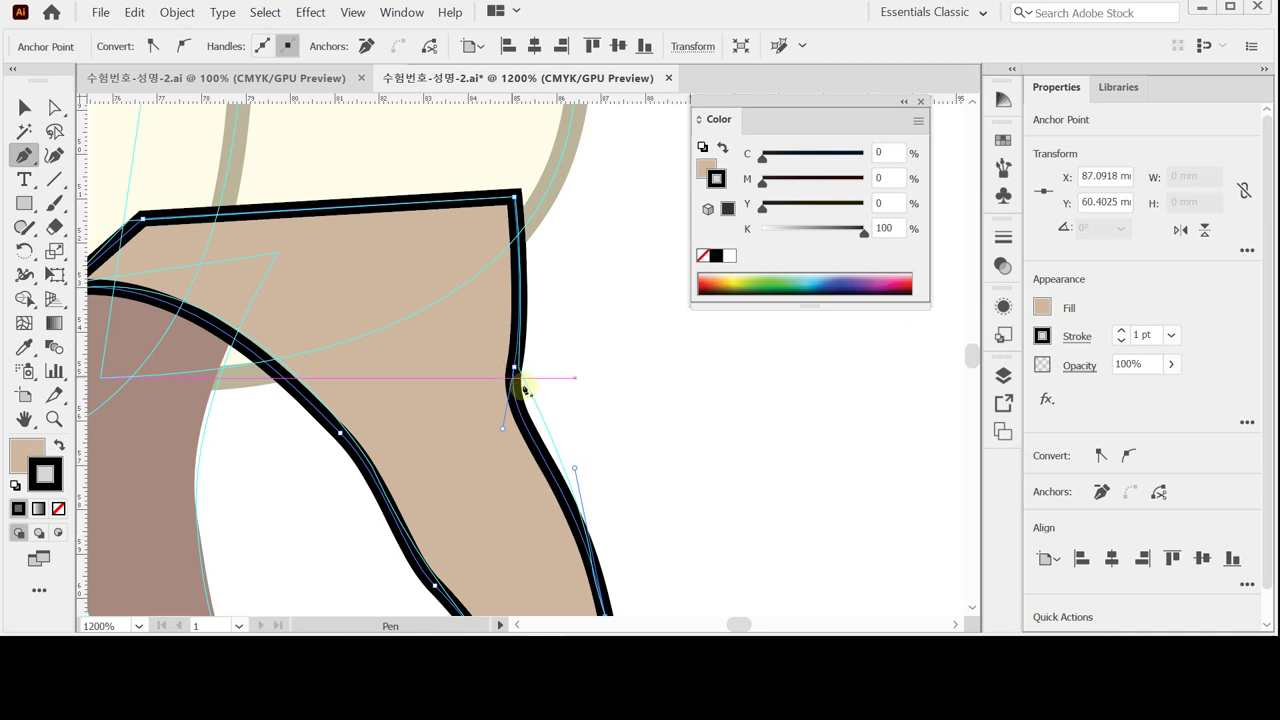
pyautogui.moveTo(575, 420)
pyautogui.mouseDown()
pyautogui.moveTo(571, 286)
pyautogui.moveTo(543, 308)
pyautogui.mouseUp()
pyautogui.click(522, 302)
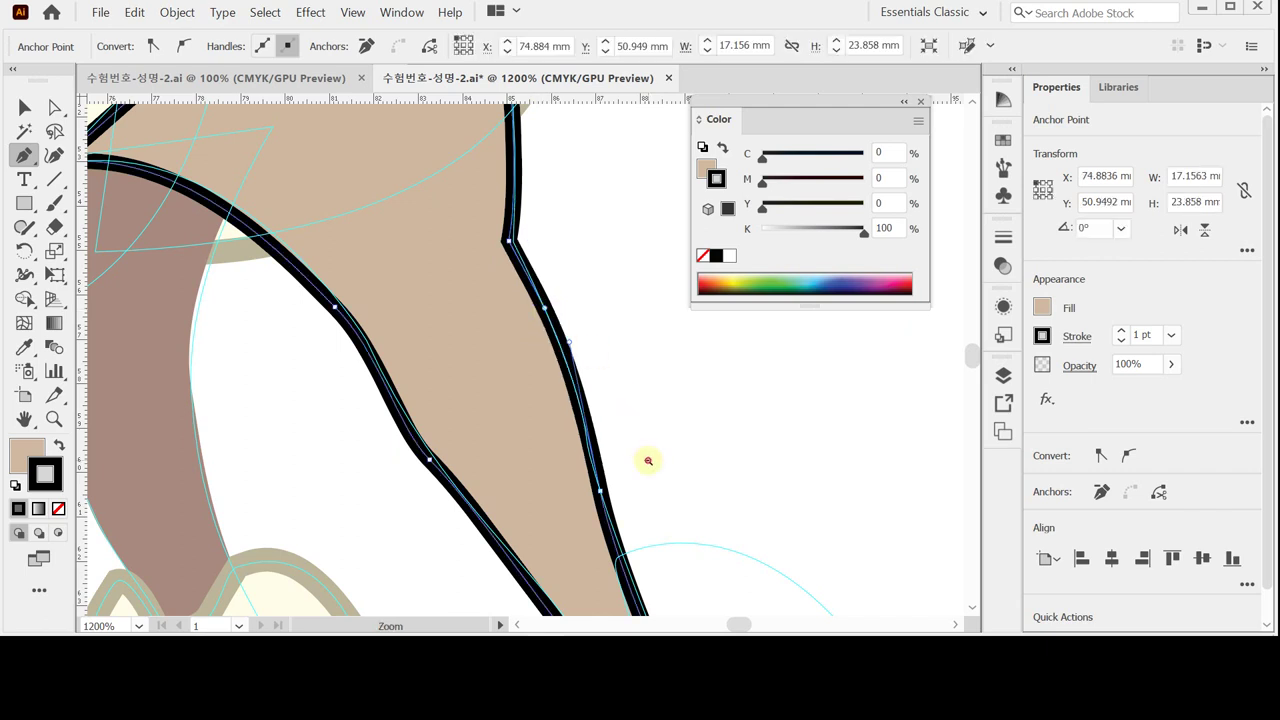
pyautogui.hotkey('ctrl', '-')
pyautogui.hotkey('ctrl', '-')
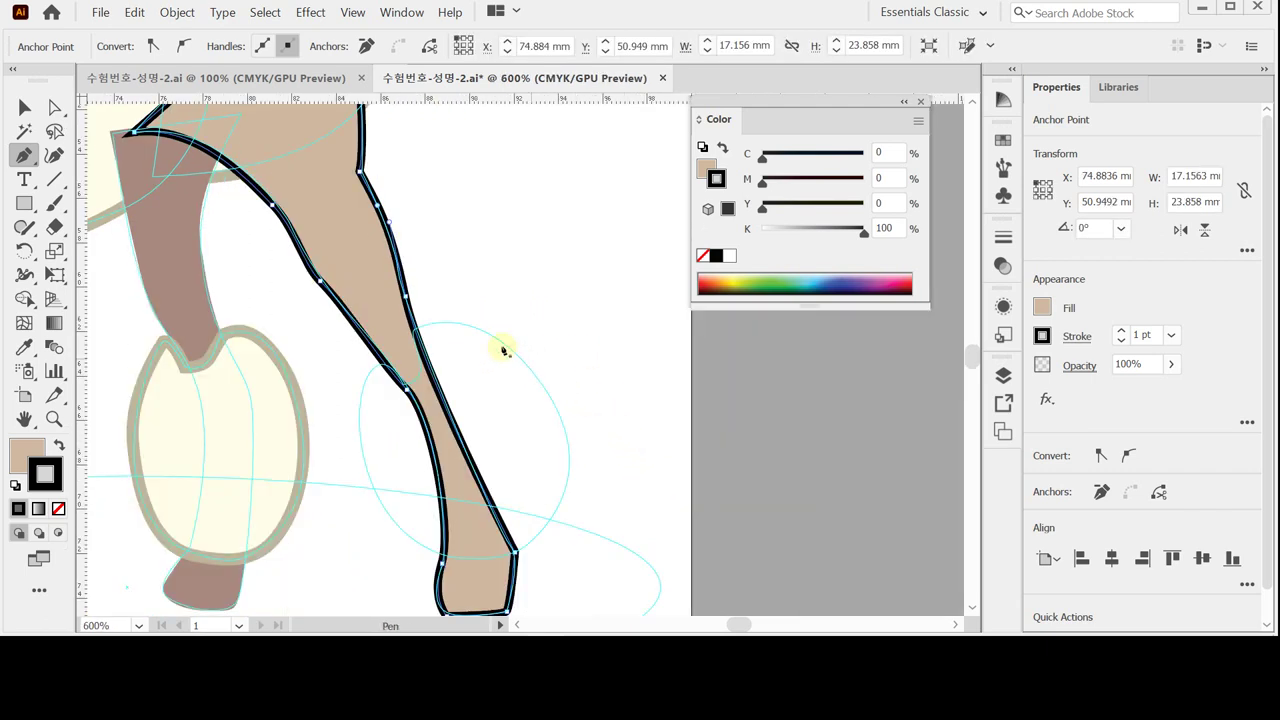
# Remove the black stroke from the tan rear leg and deselect it.
pyautogui.moveTo(543, 286); pyautogui.dragTo(548, 203)
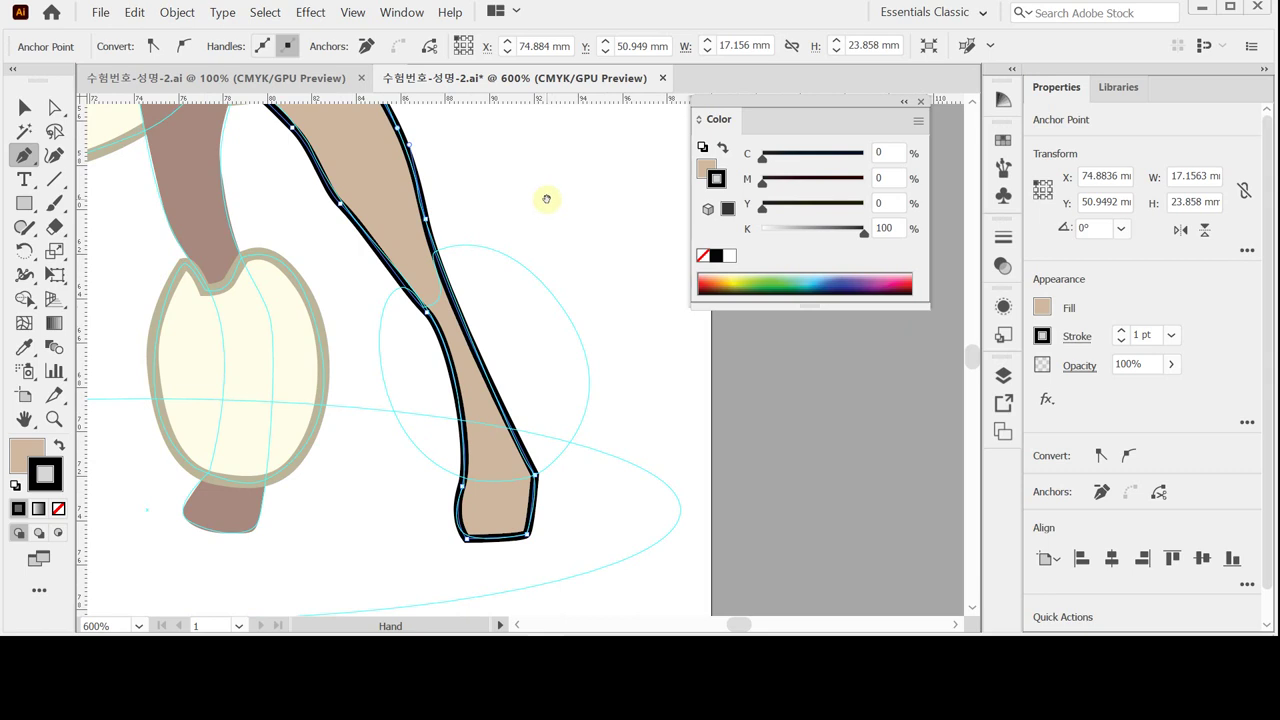
pyautogui.click(703, 256)
pyautogui.keyDown('ctrl'); pyautogui.click(590, 248); pyautogui.keyUp('ctrl')
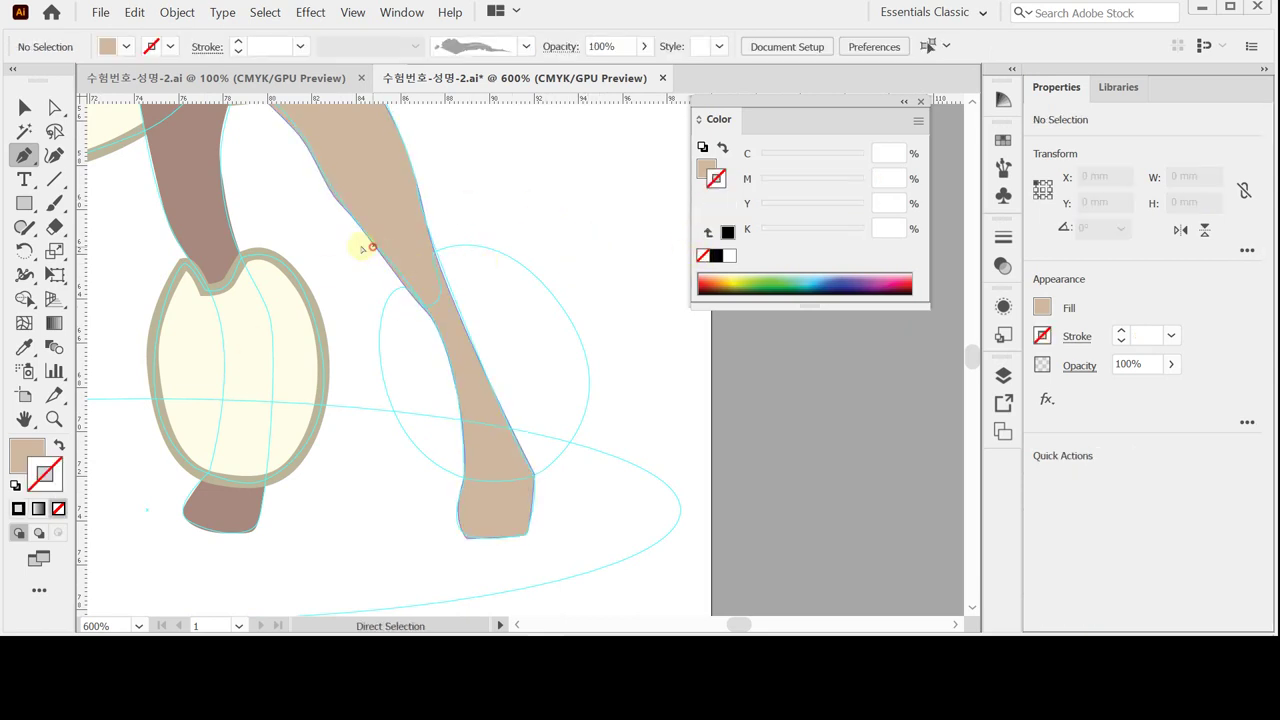
# Draw the closed fur puff around the tan rear leg with the Pen tool, reusing the neighbouring puff's cream fill and 1.5 pt beige stroke.
pyautogui.keyDown('ctrl'); pyautogui.click(214, 343); pyautogui.keyUp('ctrl')
pyautogui.keyDown('ctrl'); pyautogui.click(322, 244); pyautogui.keyUp('ctrl')
pyautogui.keyDown('ctrl'); pyautogui.click(212, 285); pyautogui.keyUp('ctrl')
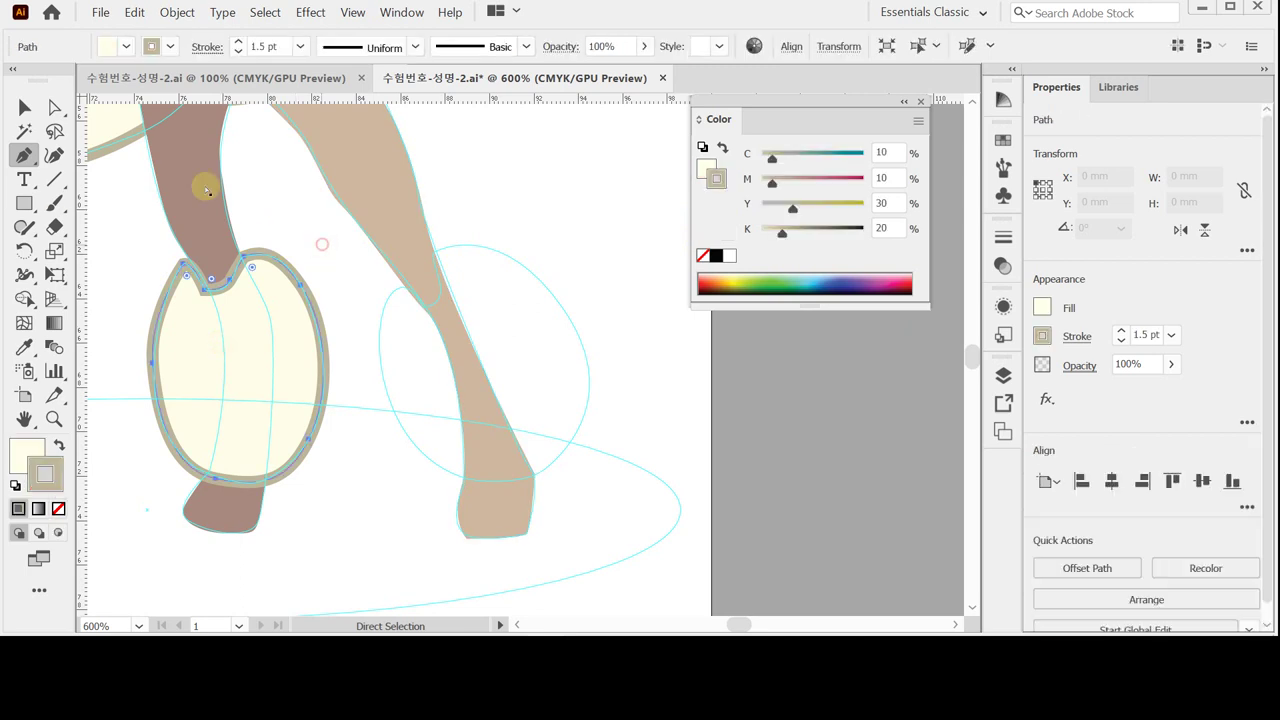
pyautogui.keyDown('ctrl'); pyautogui.click(268, 215); pyautogui.keyUp('ctrl')
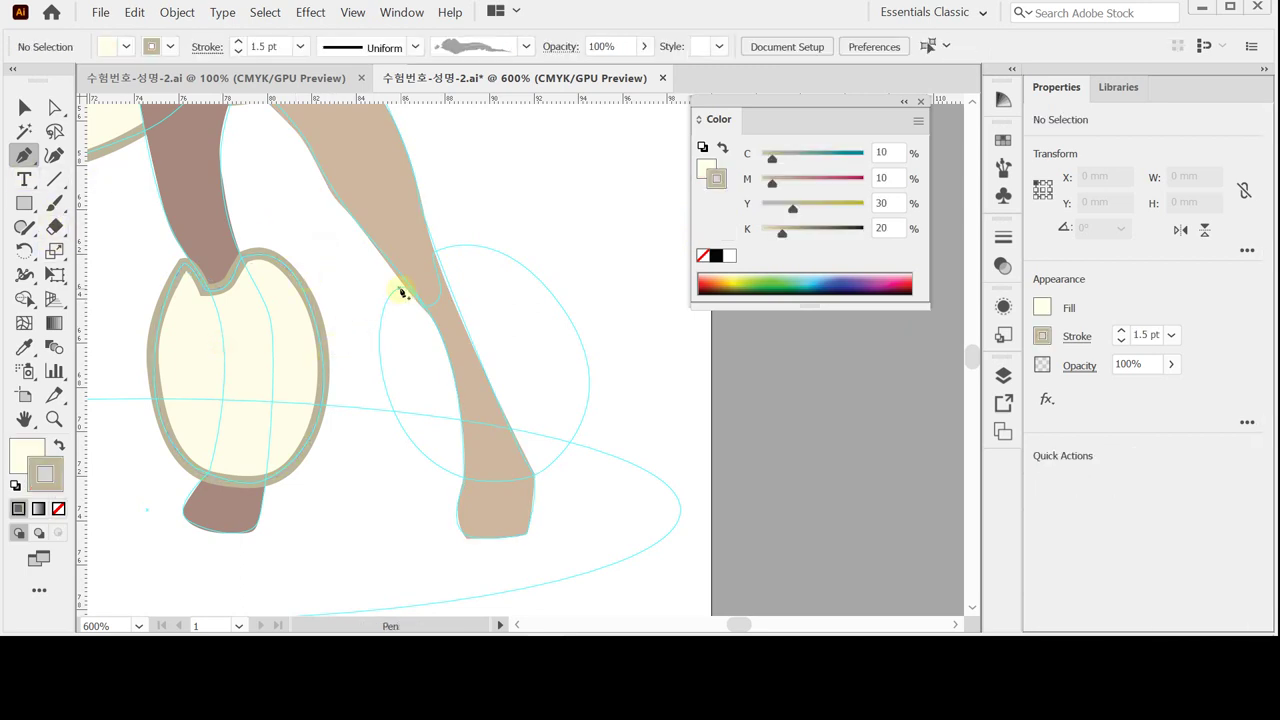
pyautogui.click(433, 253)
pyautogui.click(541, 283)
pyautogui.moveTo(541, 283); pyautogui.dragTo(600, 349)
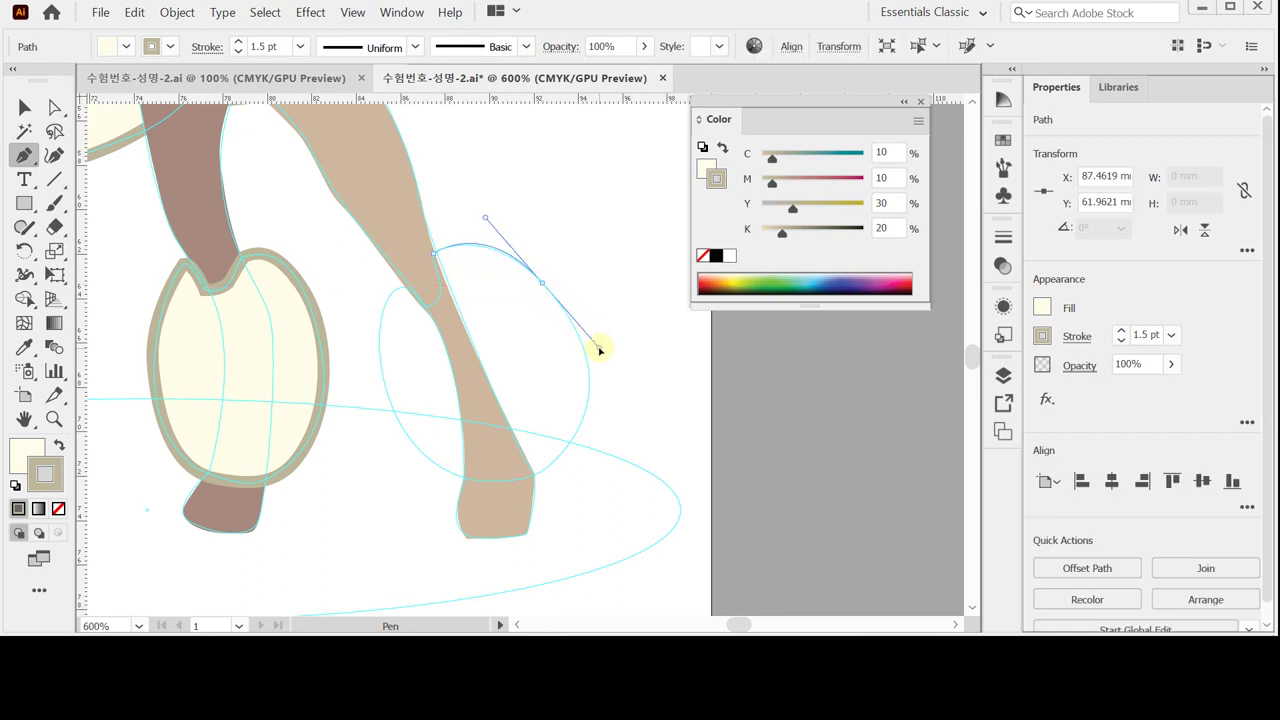
pyautogui.click(565, 457)
pyautogui.moveTo(565, 457); pyautogui.dragTo(520, 491)
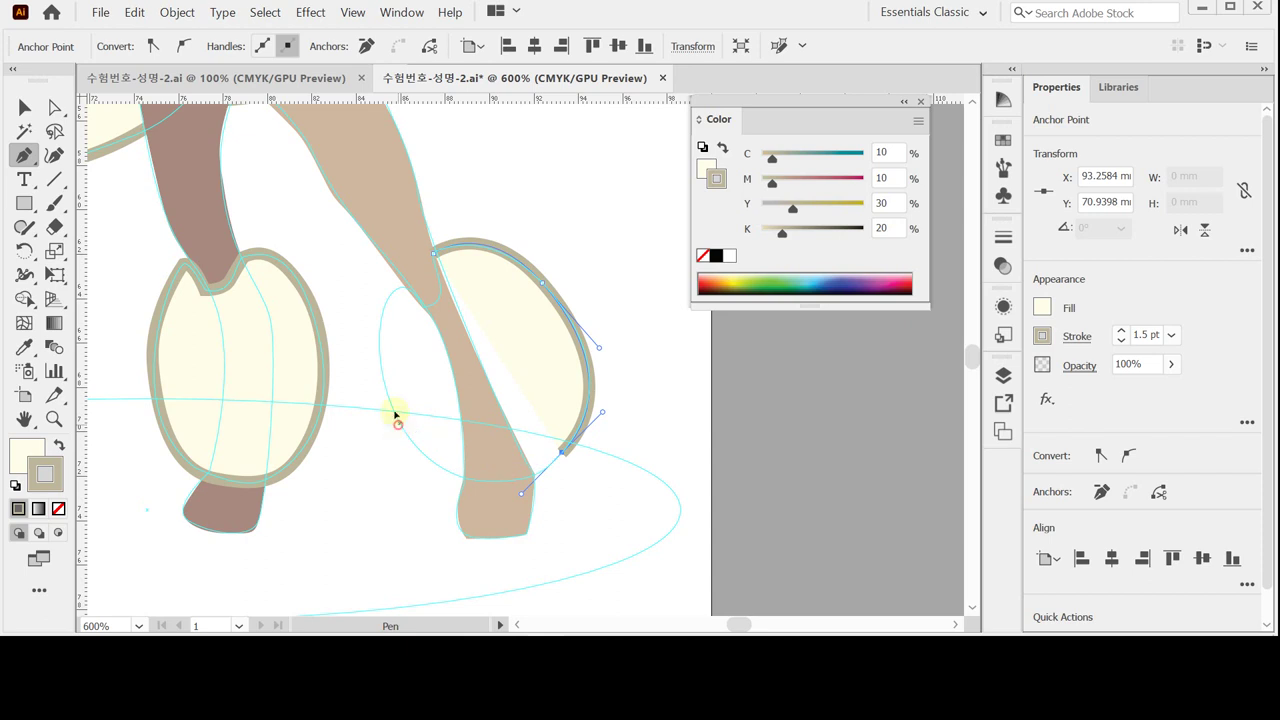
pyautogui.moveTo(400, 424); pyautogui.dragTo(362, 348)
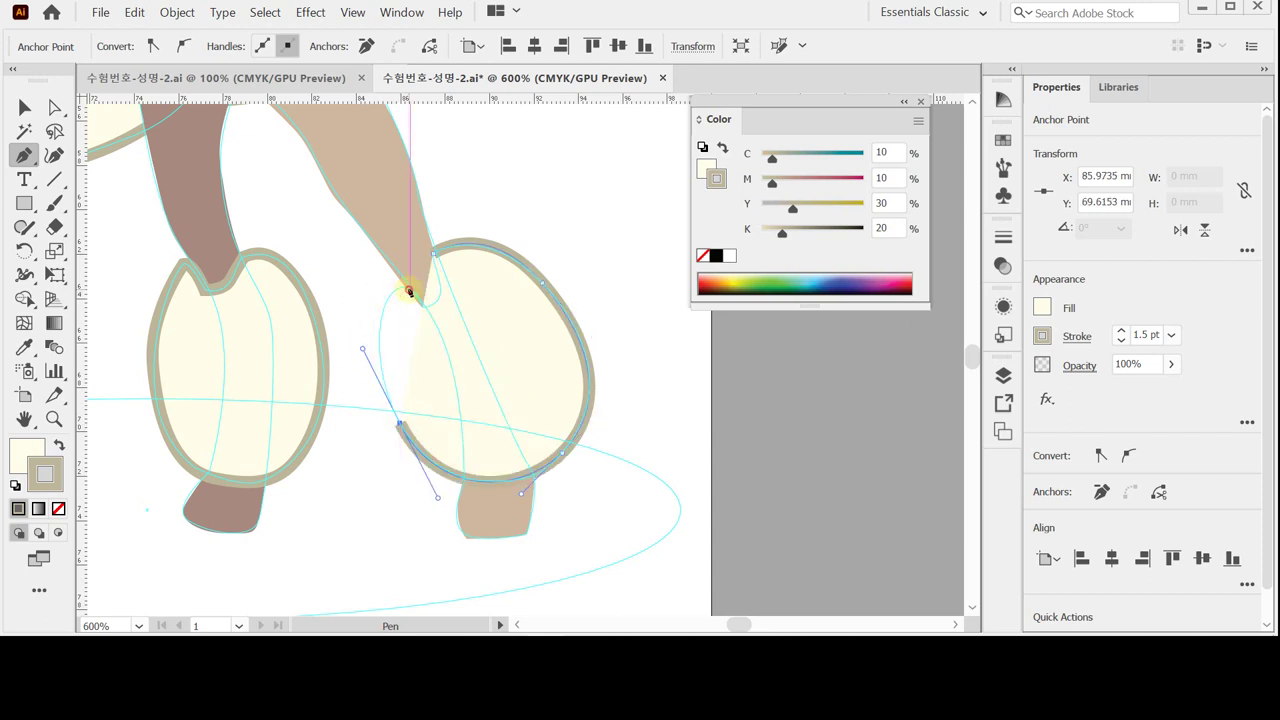
pyautogui.moveTo(409, 291); pyautogui.dragTo(425, 240)
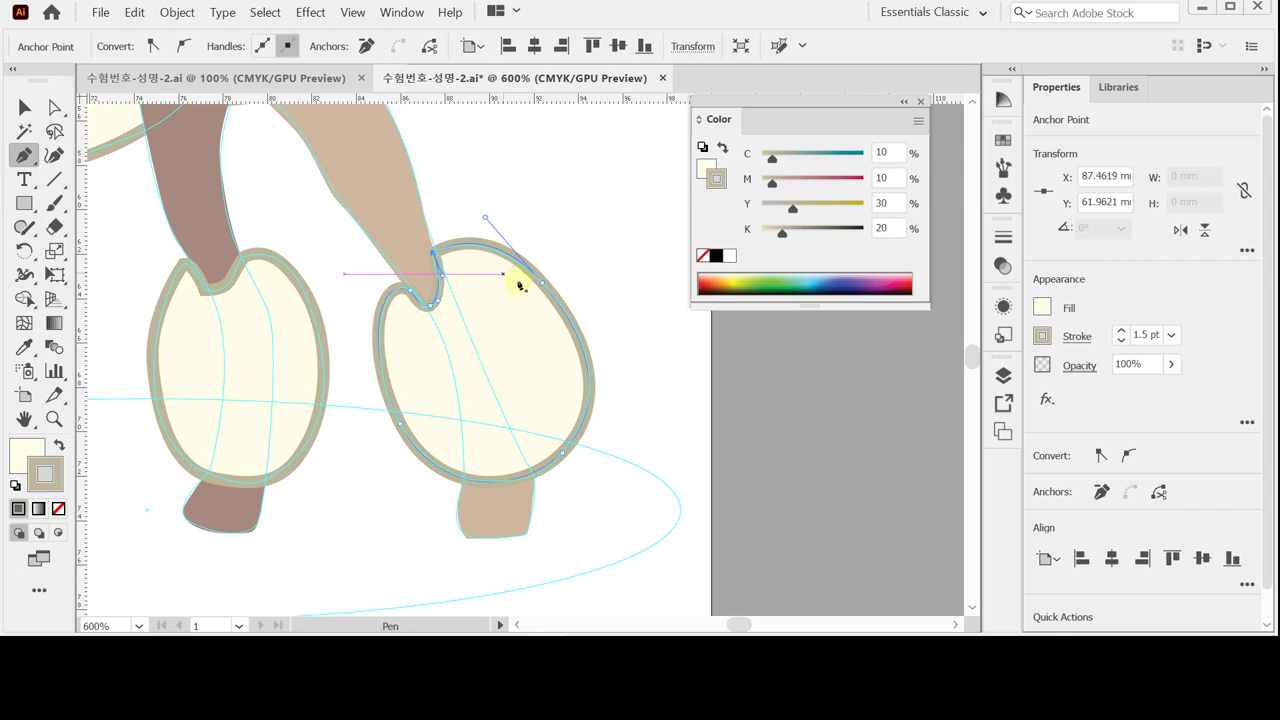
# Send both hind legs and their fur puffs to the back of the stacking order, then save the document.
pyautogui.keyDown('ctrl'); pyautogui.keyDown('alt'); pyautogui.click(510, 352); pyautogui.keyUp('alt'); pyautogui.keyUp('ctrl')
pyautogui.keyDown('ctrl'); pyautogui.keyDown('alt'); pyautogui.click(512, 404); pyautogui.keyUp('alt'); pyautogui.keyUp('ctrl')
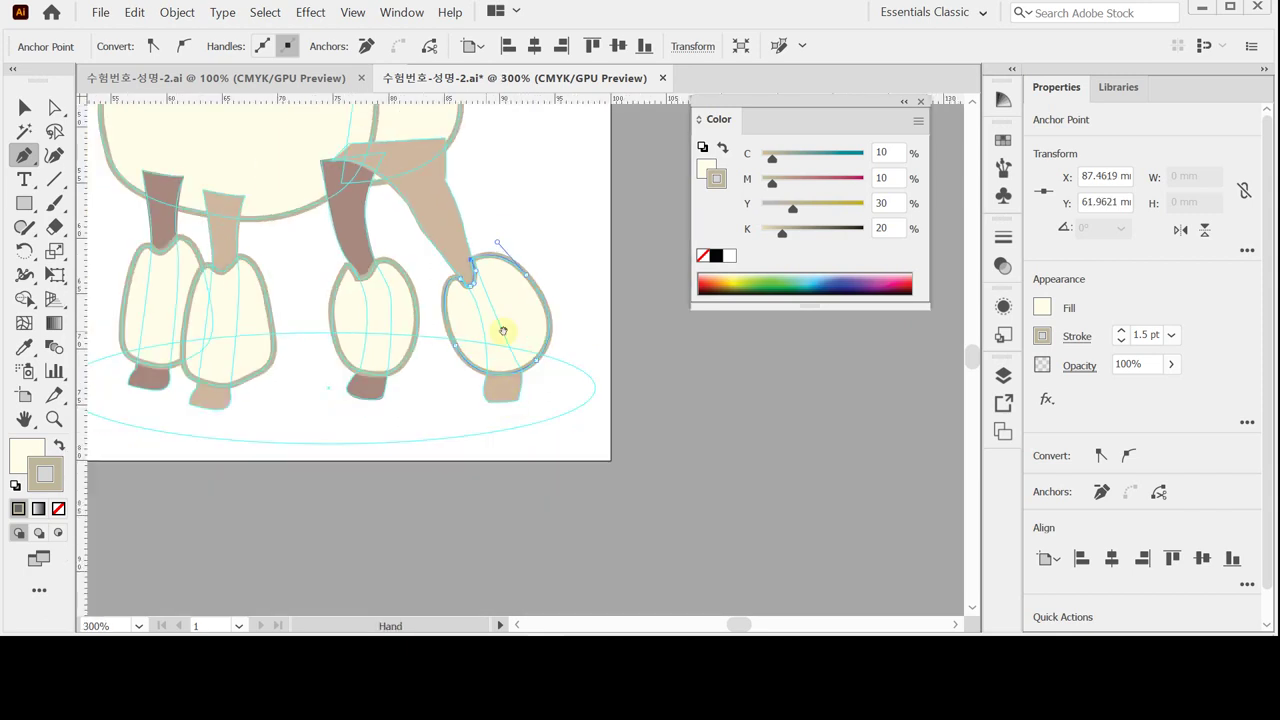
pyautogui.keyDown('ctrl'); pyautogui.keyDown('alt'); pyautogui.click(510, 332); pyautogui.keyUp('alt'); pyautogui.keyUp('ctrl')
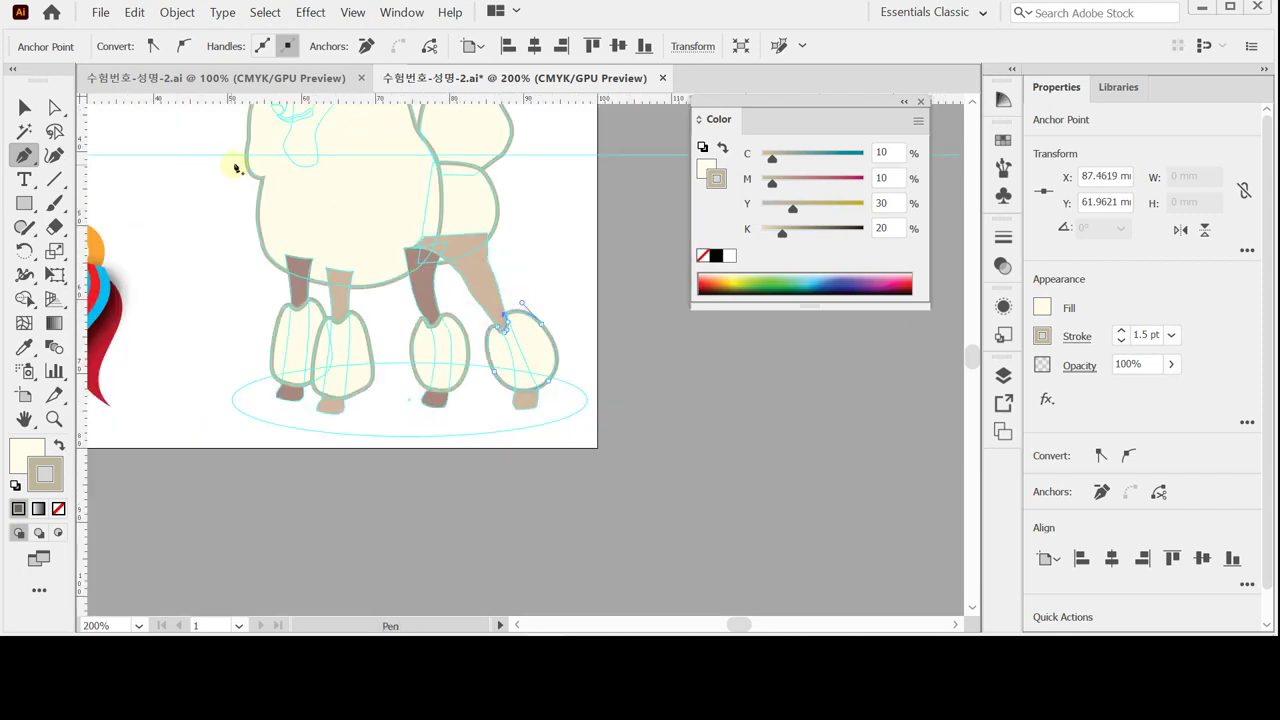
pyautogui.moveTo(234, 163); pyautogui.dragTo(269, 285)
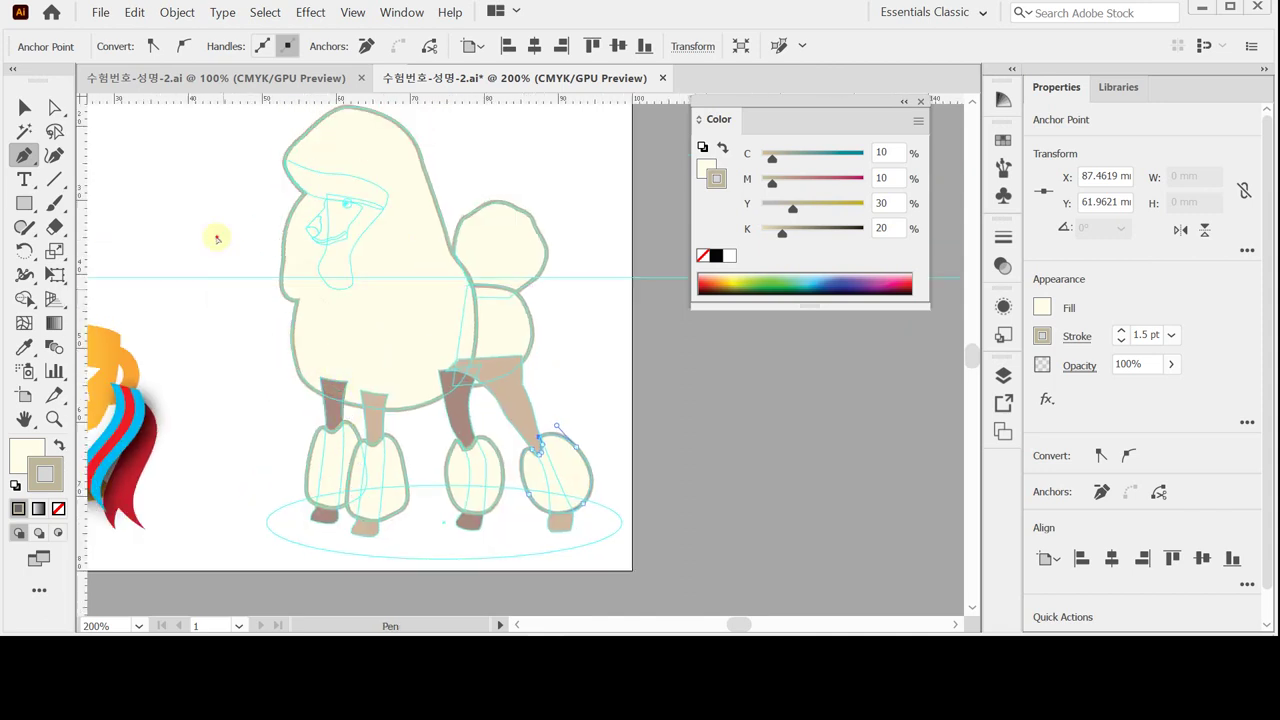
pyautogui.keyDown('ctrl'); pyautogui.click(217, 237); pyautogui.keyUp('ctrl')
pyautogui.click(24, 106)
pyautogui.moveTo(614, 426); pyautogui.dragTo(452, 524)
pyautogui.rightClick(547, 480)
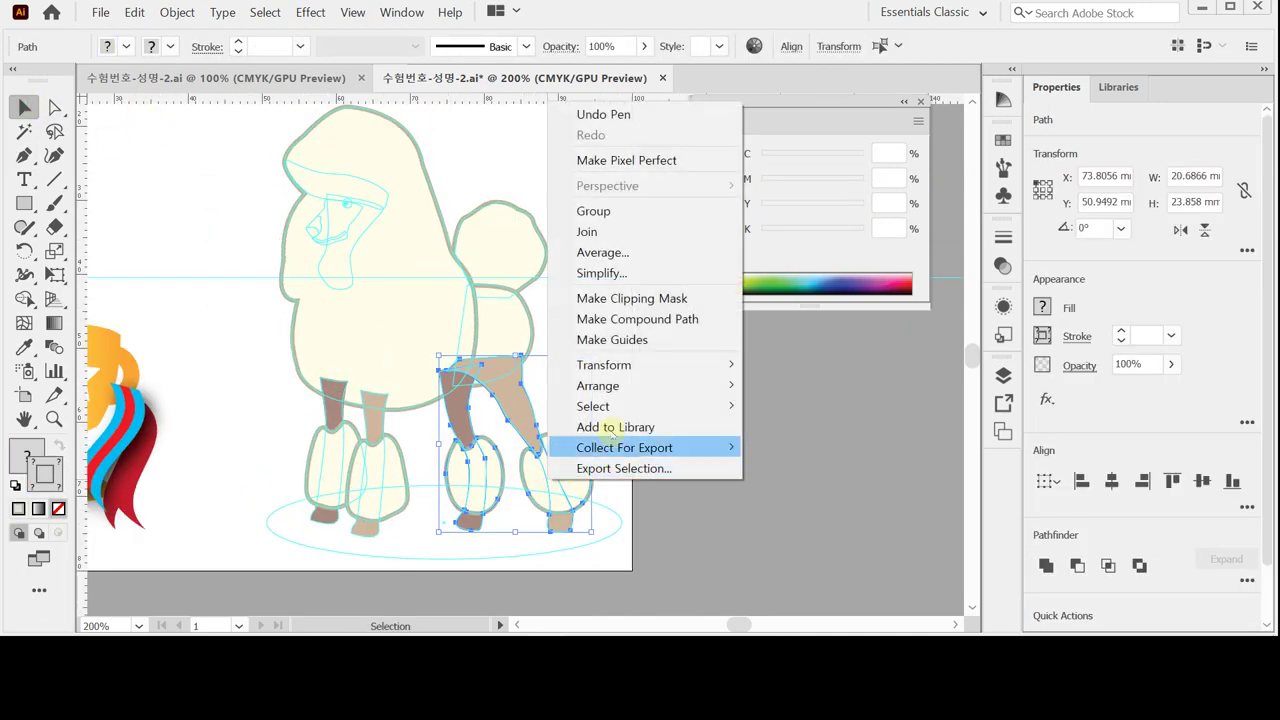
pyautogui.moveTo(620, 386)
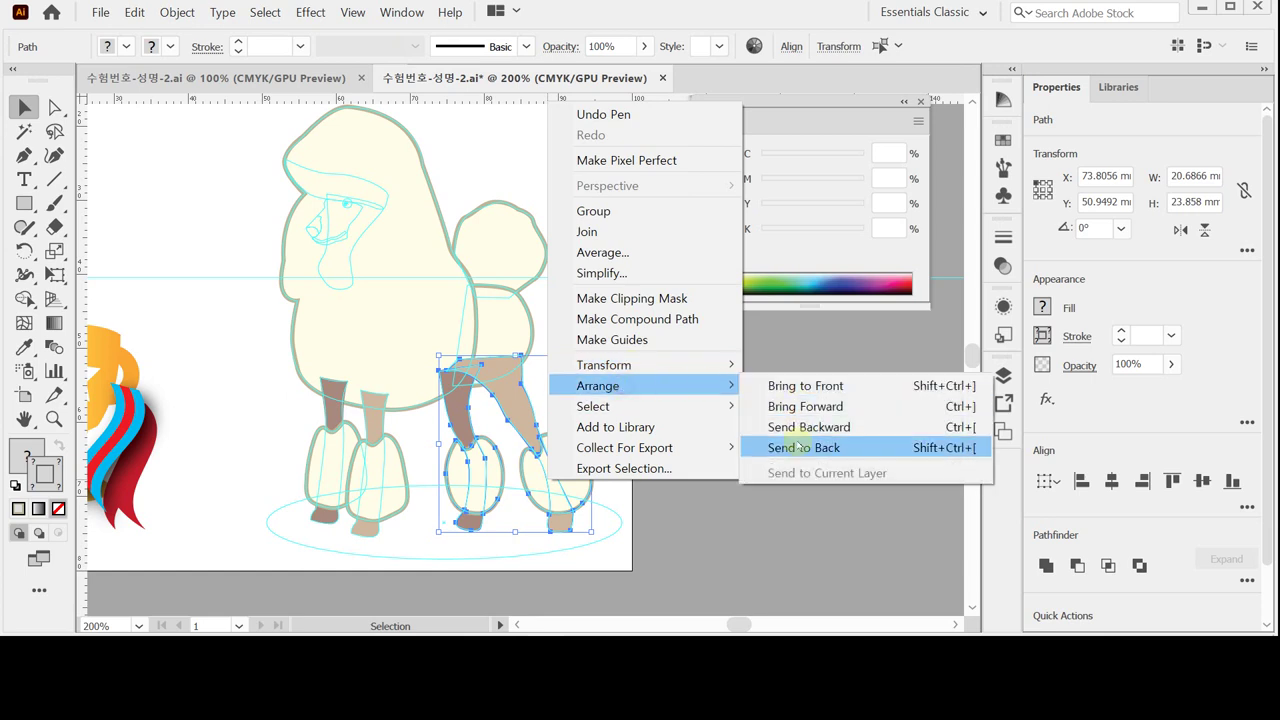
pyautogui.click(800, 447)
pyautogui.hotkey('ctrl', 'shift', 'a')
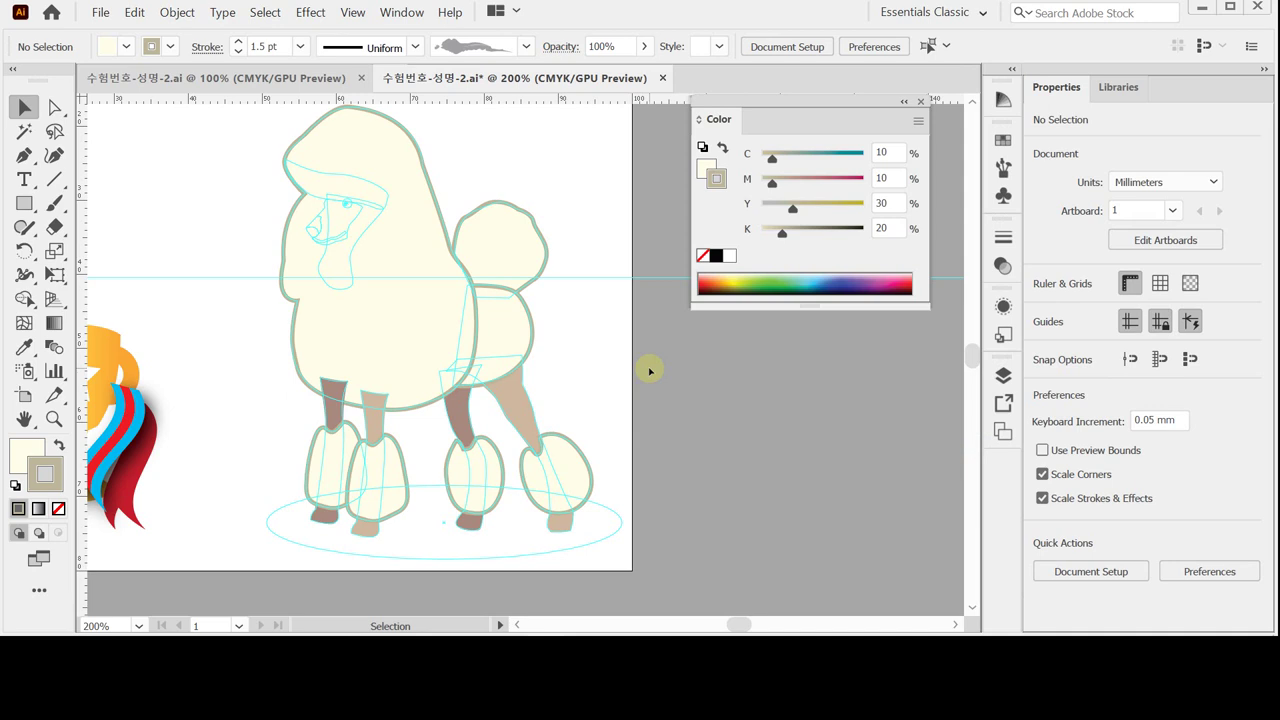
pyautogui.press('ctrl')
pyautogui.hotkey('ctrl', 's')
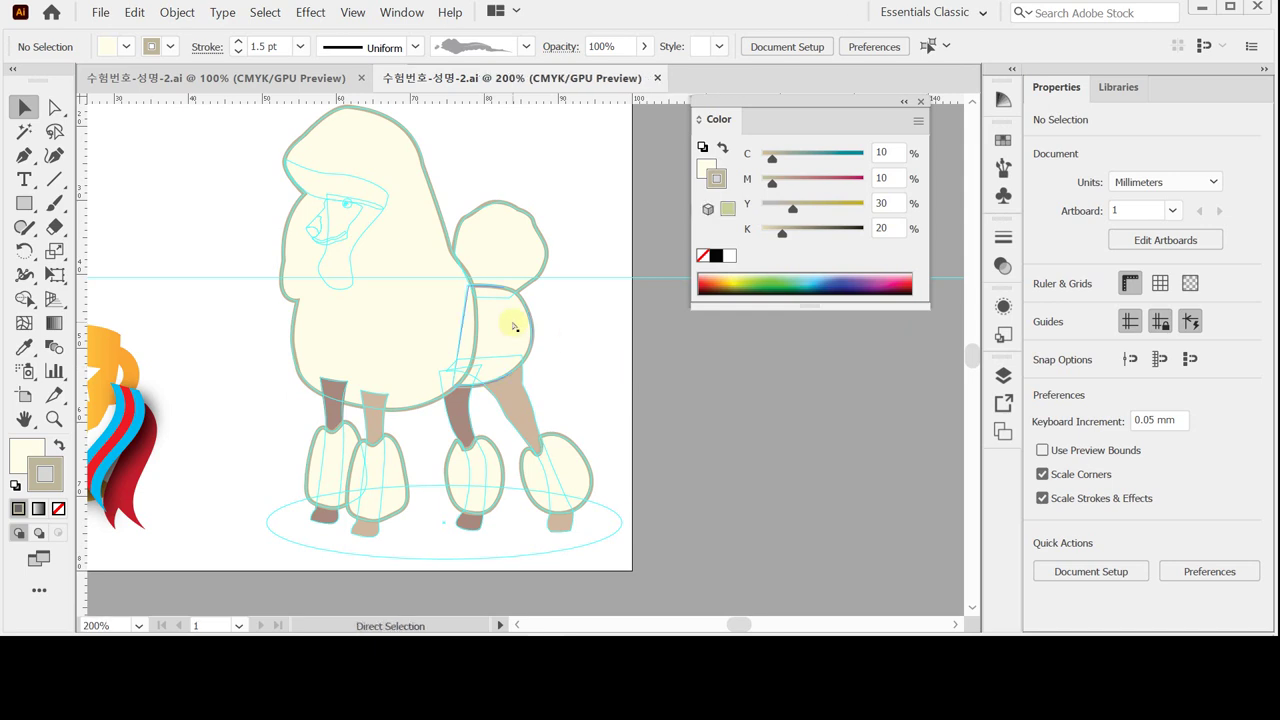
# Trace the poodle's ear with the Pen tool over the guide, from its upper front corner down the front edge and around the rounded tip.
pyautogui.scroll(1, 513, 325)
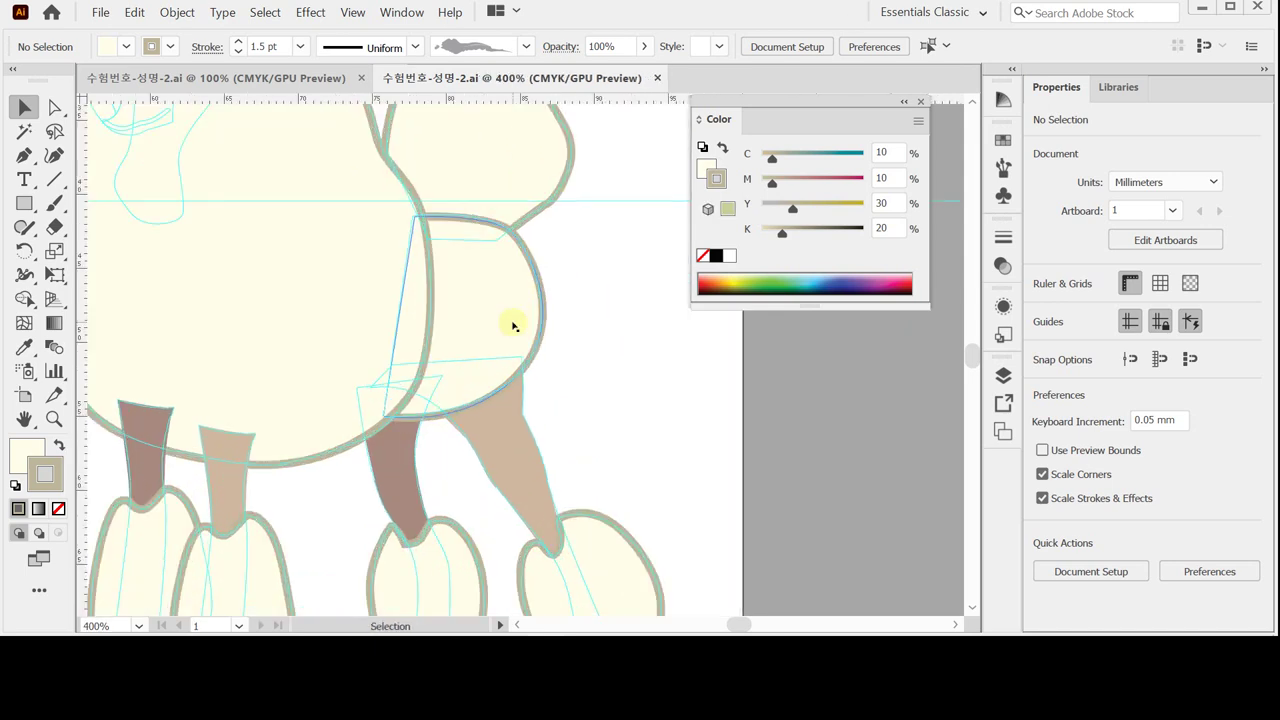
pyautogui.press('space')
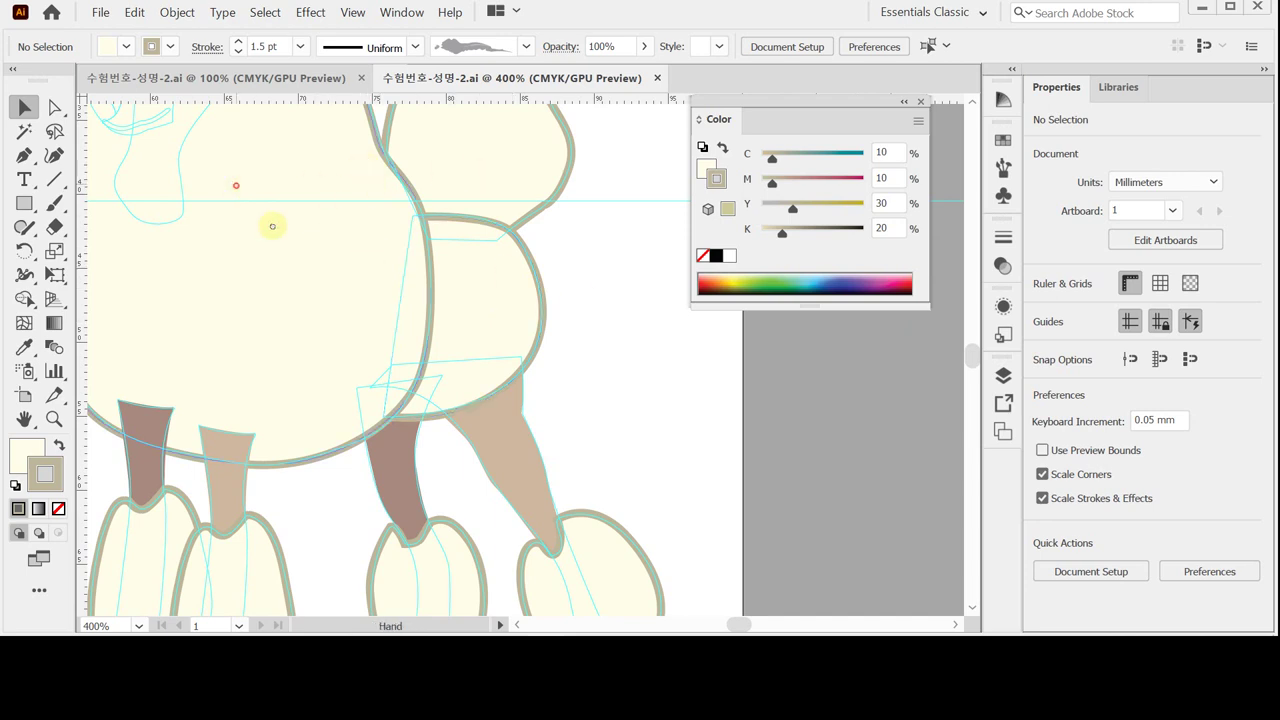
pyautogui.moveTo(272, 226); pyautogui.dragTo(386, 336)
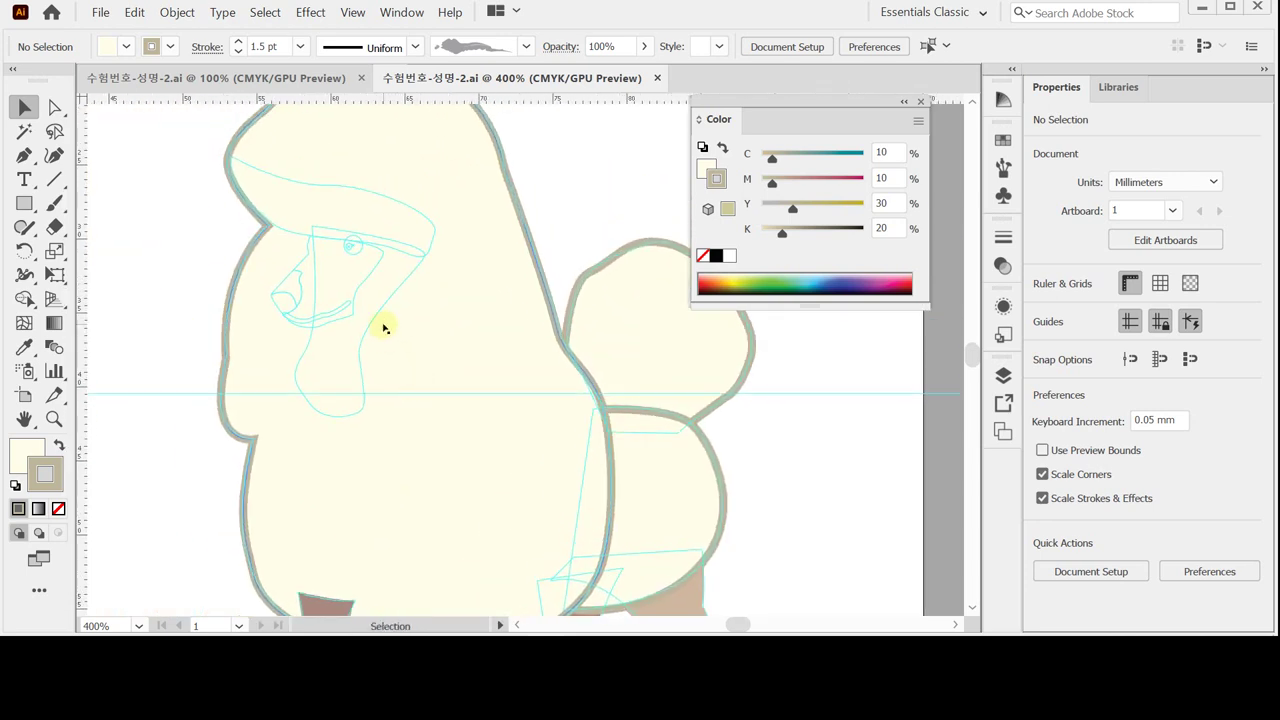
pyautogui.press('ctrl')
pyautogui.click(384, 328)
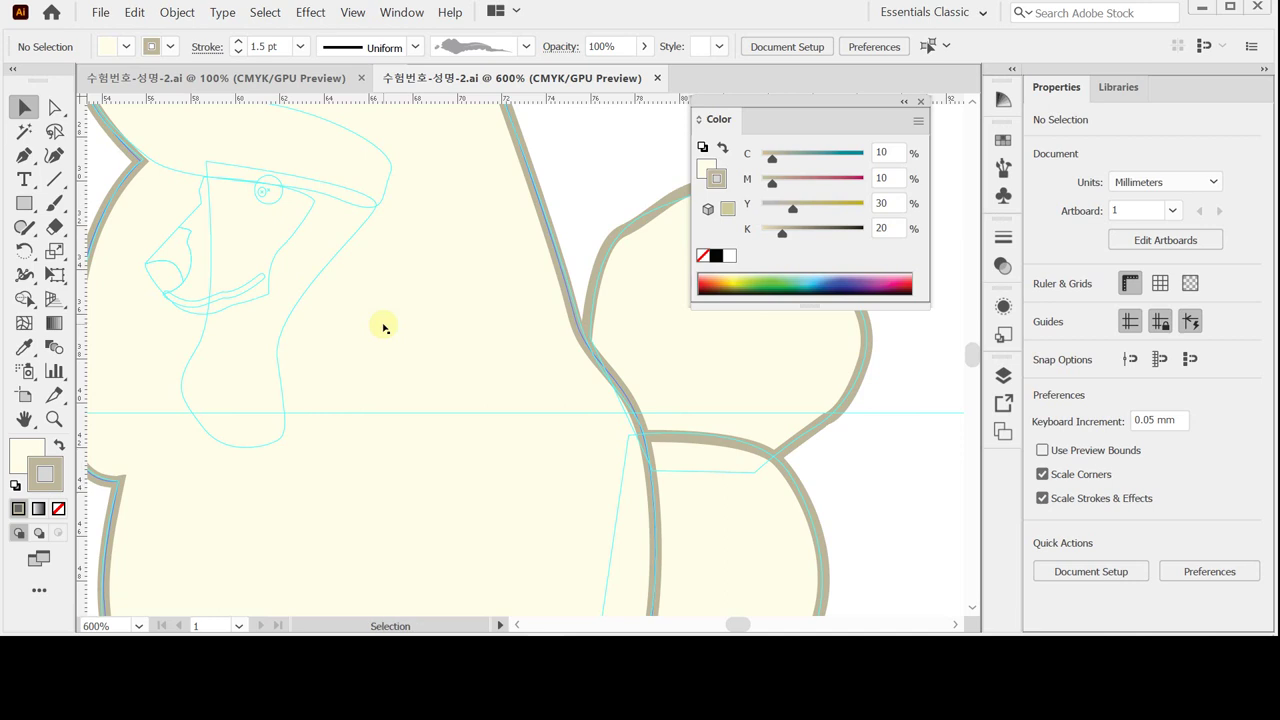
pyautogui.click(410, 368)
pyautogui.click(410, 368)
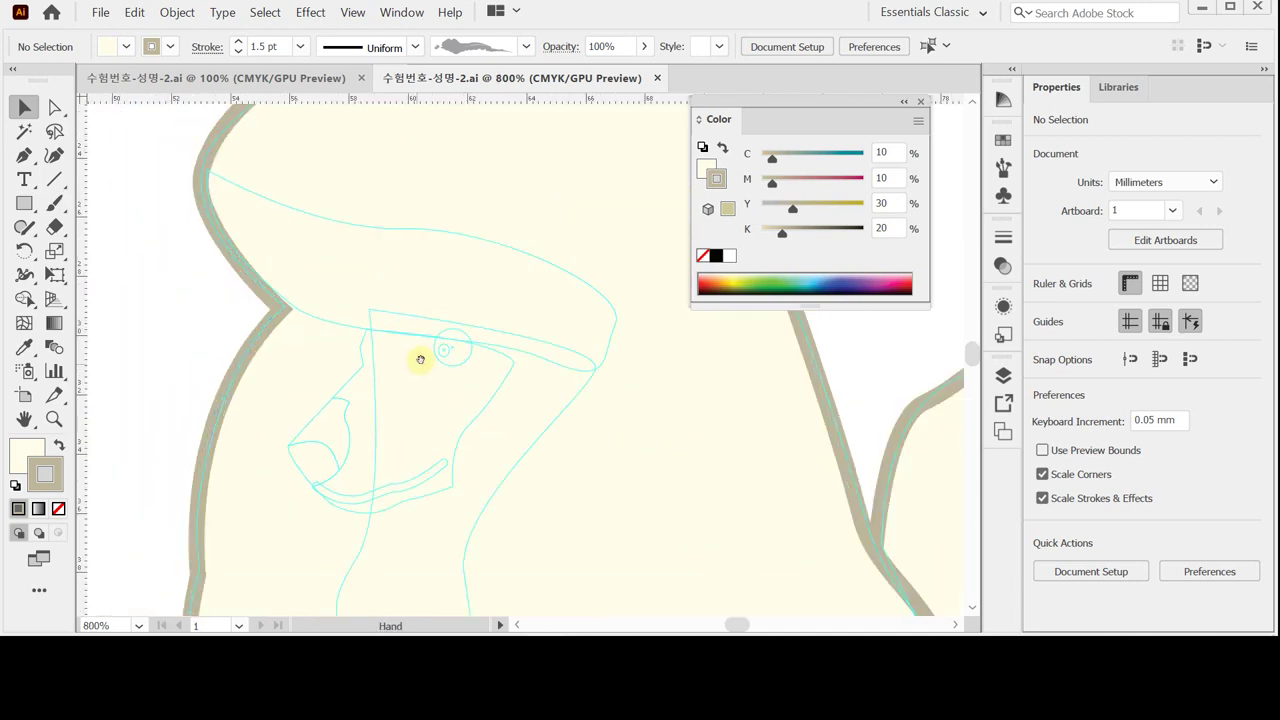
pyautogui.press('ctrl')
pyautogui.press('ctrl')
pyautogui.press('space')
pyautogui.moveTo(148, 199); pyautogui.dragTo(141, 200)
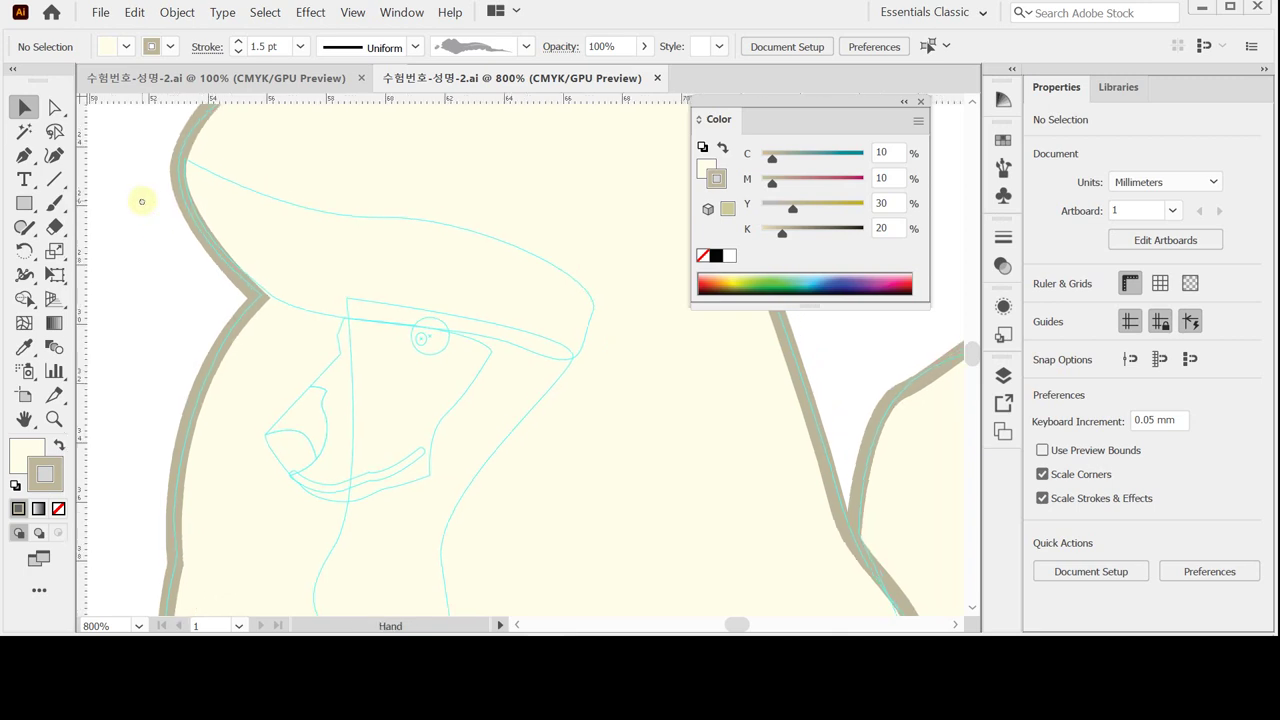
pyautogui.press('ctrl')
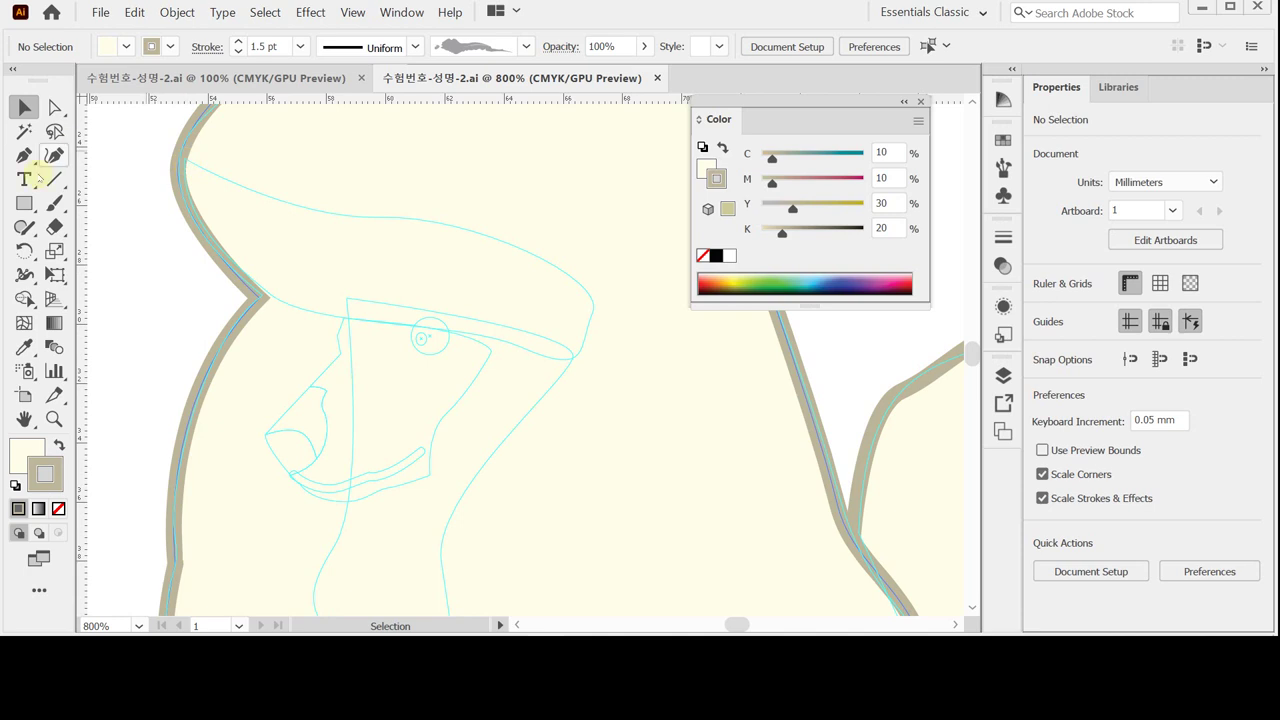
pyautogui.click(24, 155)
pyautogui.click(210, 170)
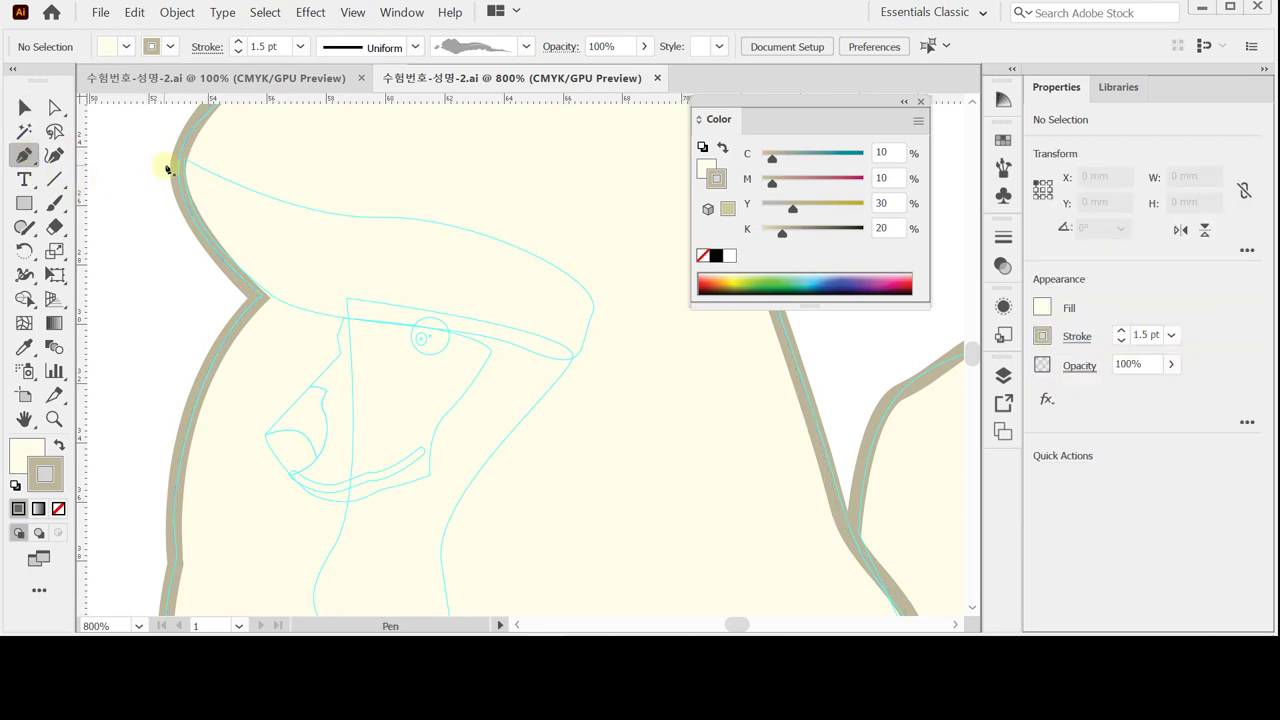
pyautogui.moveTo(398, 372); pyautogui.dragTo(371, 283)
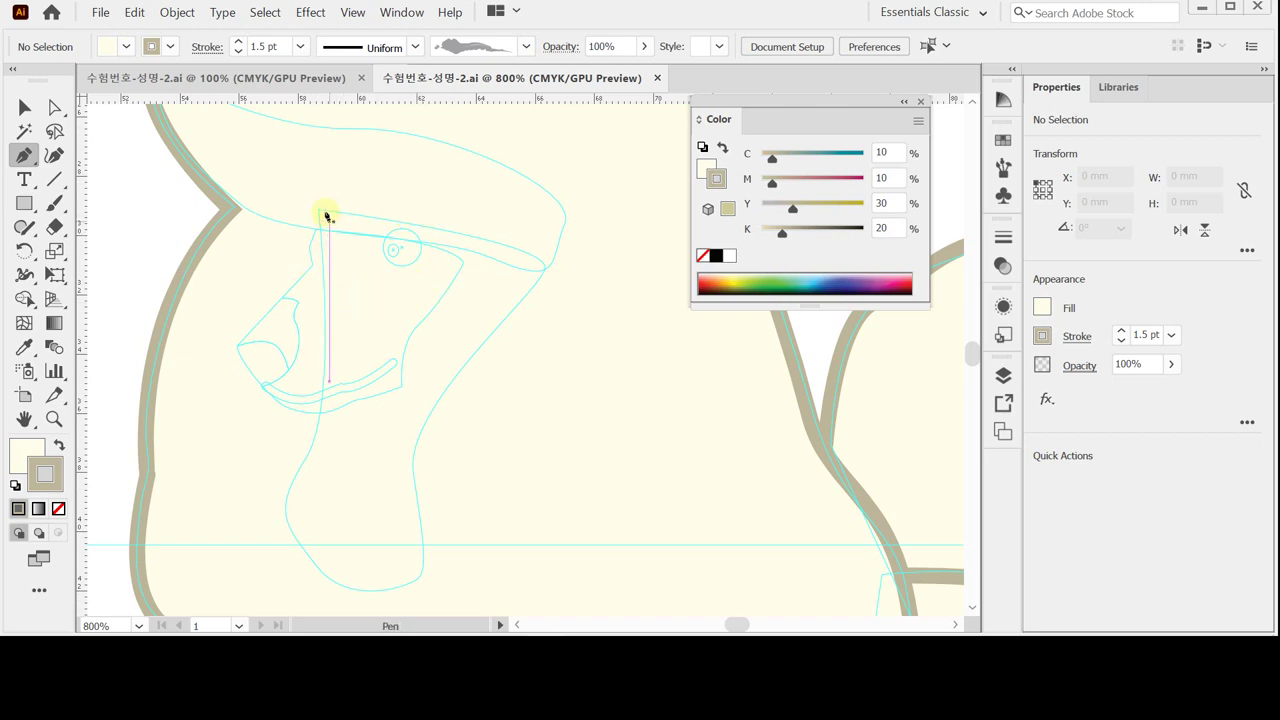
pyautogui.click(318, 209)
pyautogui.click(318, 400)
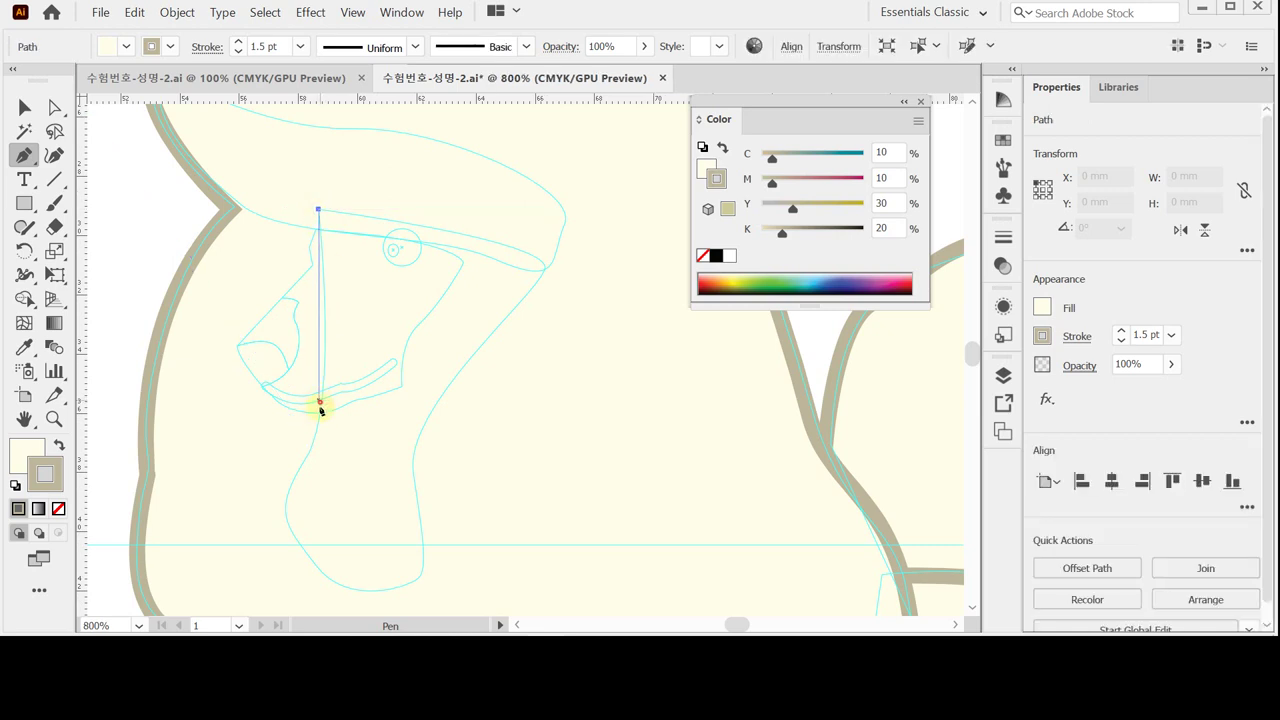
pyautogui.moveTo(314, 444); pyautogui.dragTo(305, 460)
pyautogui.moveTo(285, 507); pyautogui.dragTo(286, 523)
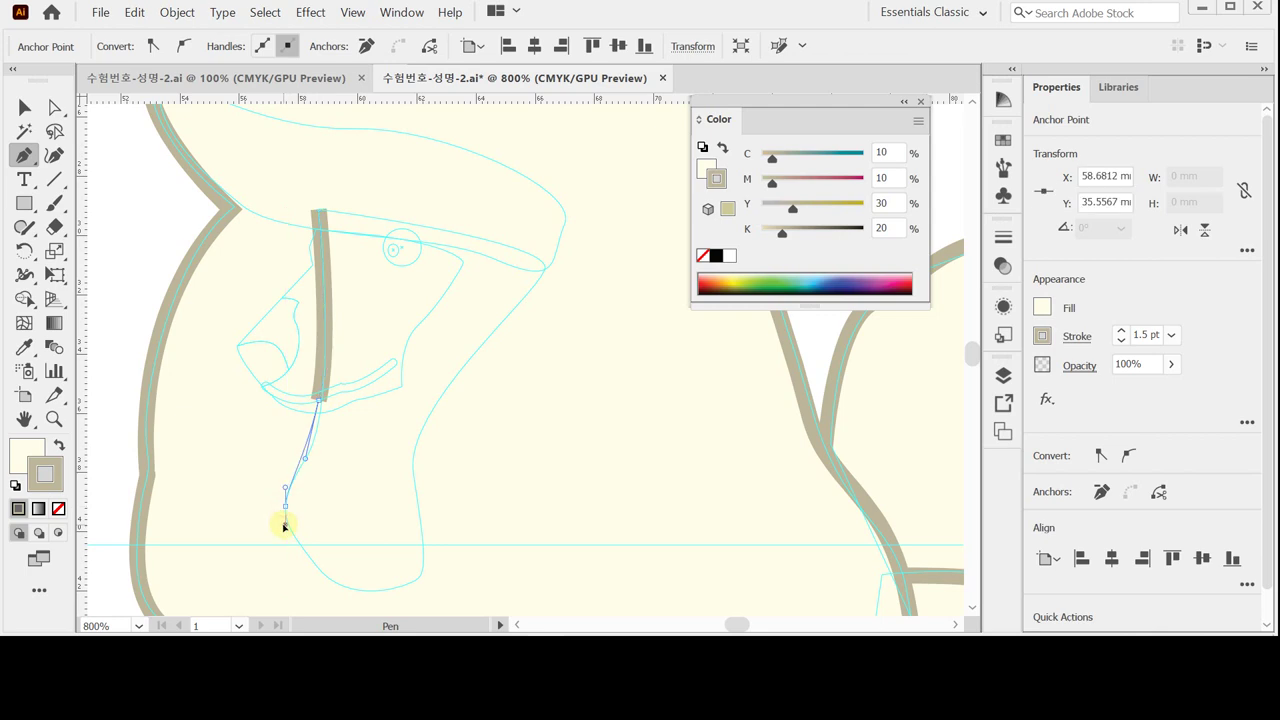
pyautogui.moveTo(336, 588); pyautogui.dragTo(423, 560)
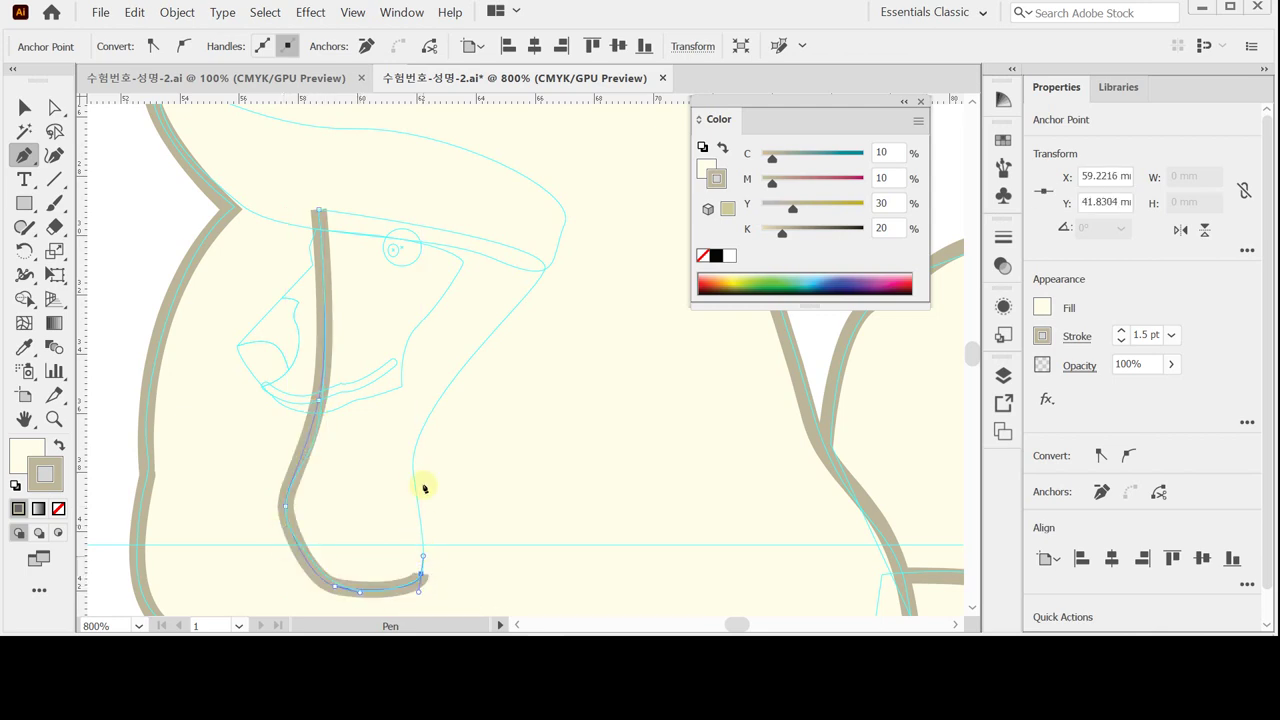
# Continue the ear outline up its back edge and across the top, closing the path at the starting corner.
pyautogui.moveTo(412, 466); pyautogui.dragTo(417, 437)
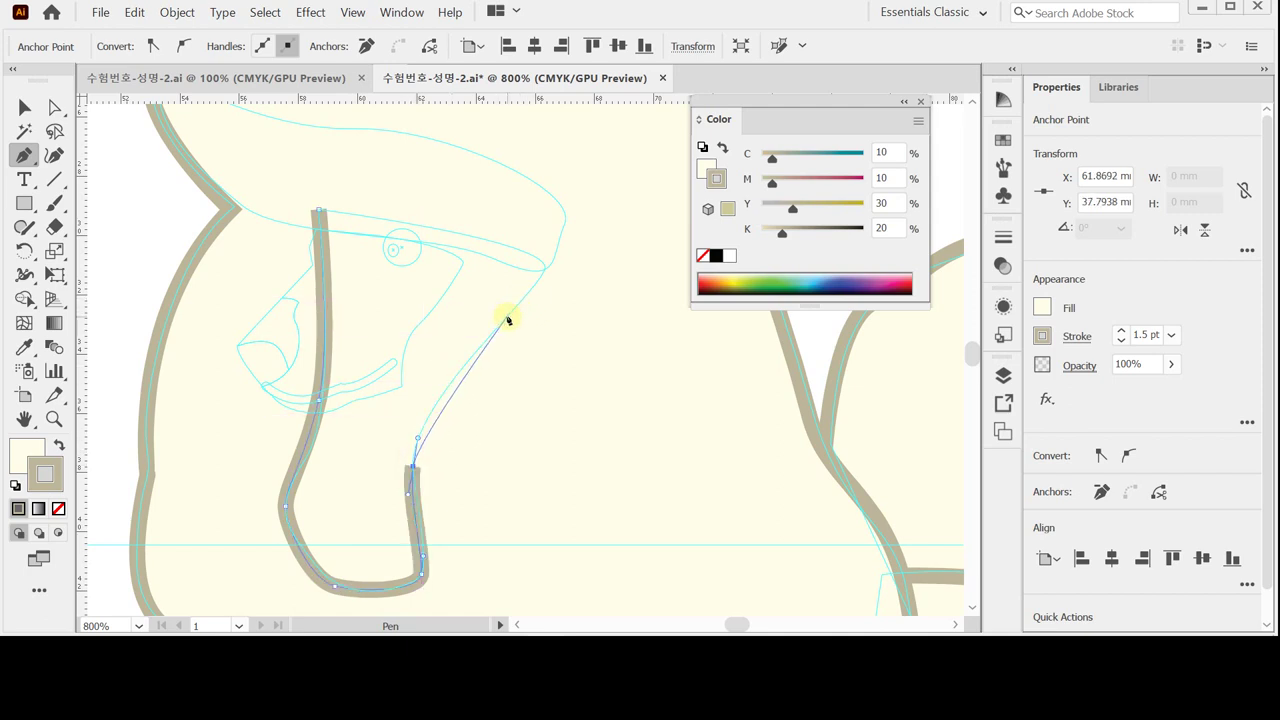
pyautogui.moveTo(507, 317); pyautogui.dragTo(584, 249)
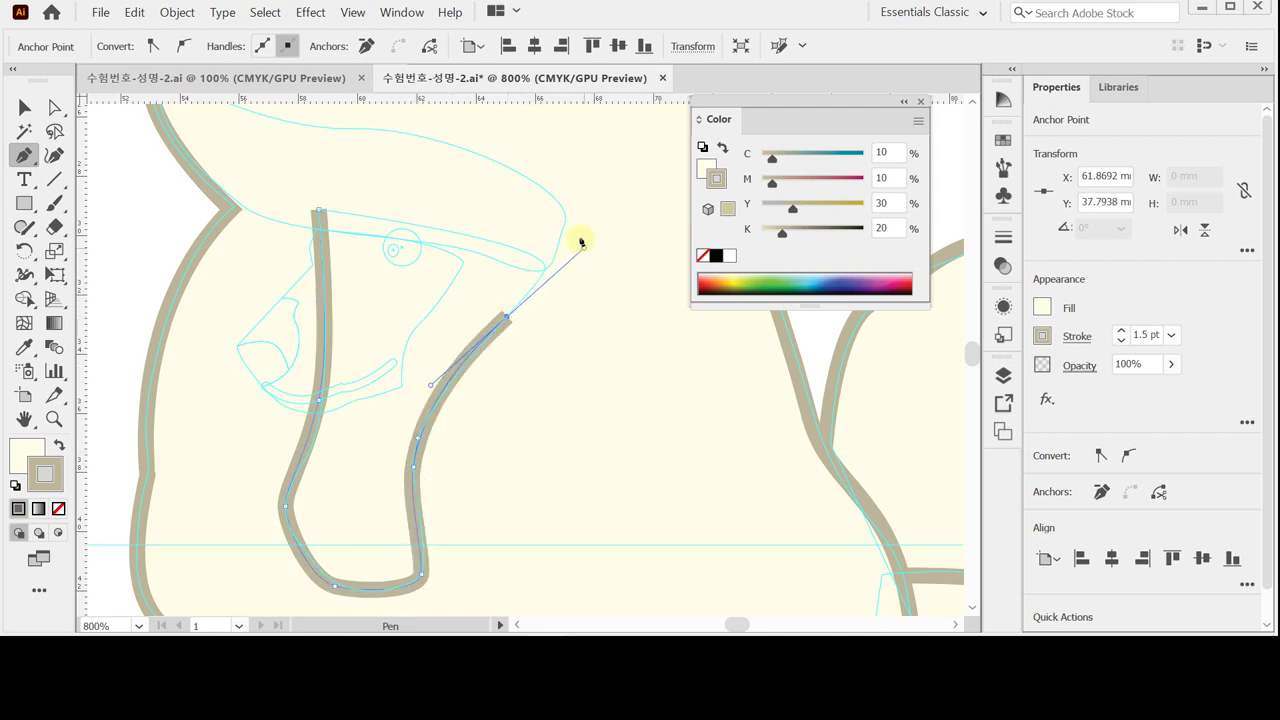
pyautogui.moveTo(484, 240); pyautogui.dragTo(445, 229)
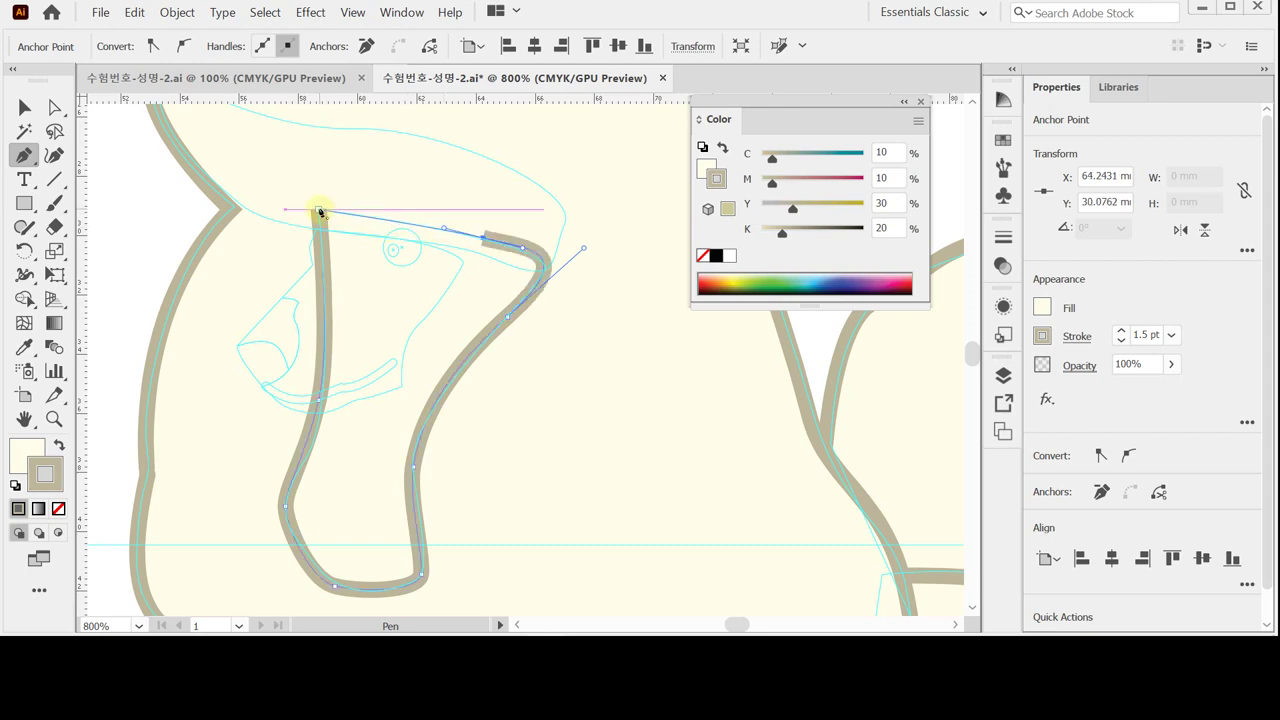
pyautogui.click(319, 211)
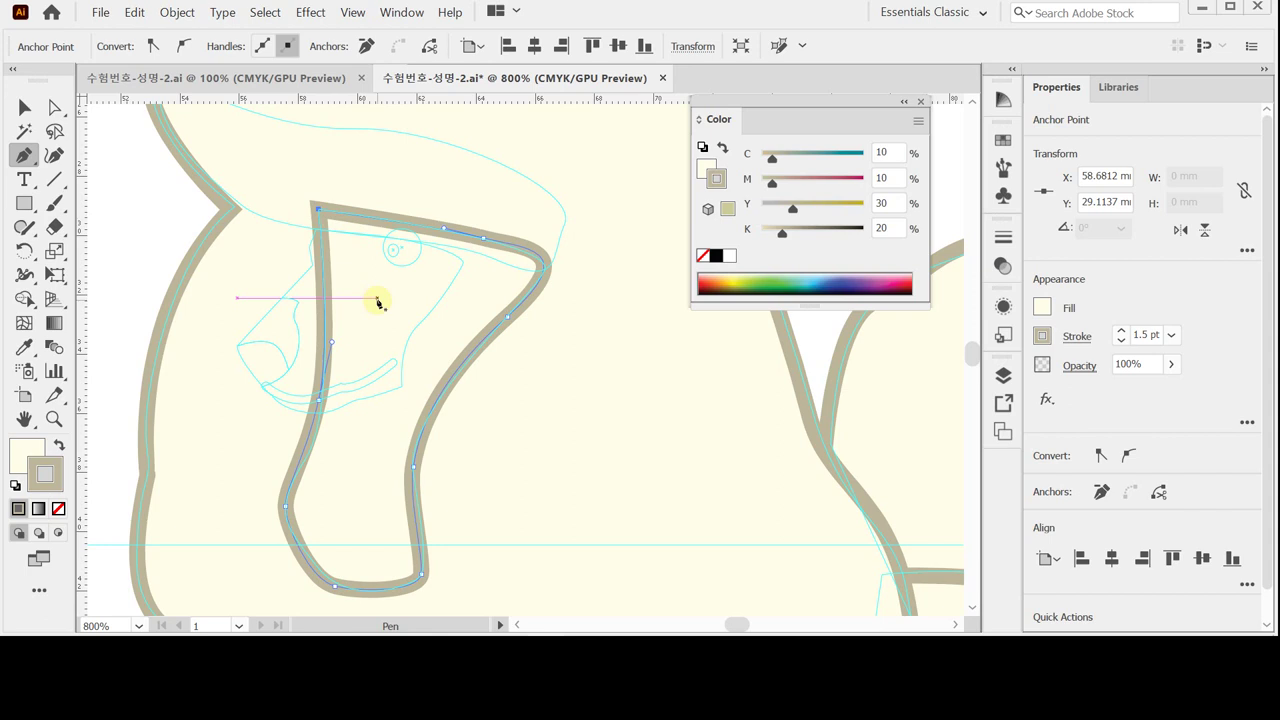
# Remove the ear's stroke and set the black (K) value of its fill to 10%.
pyautogui.press('ctrl')
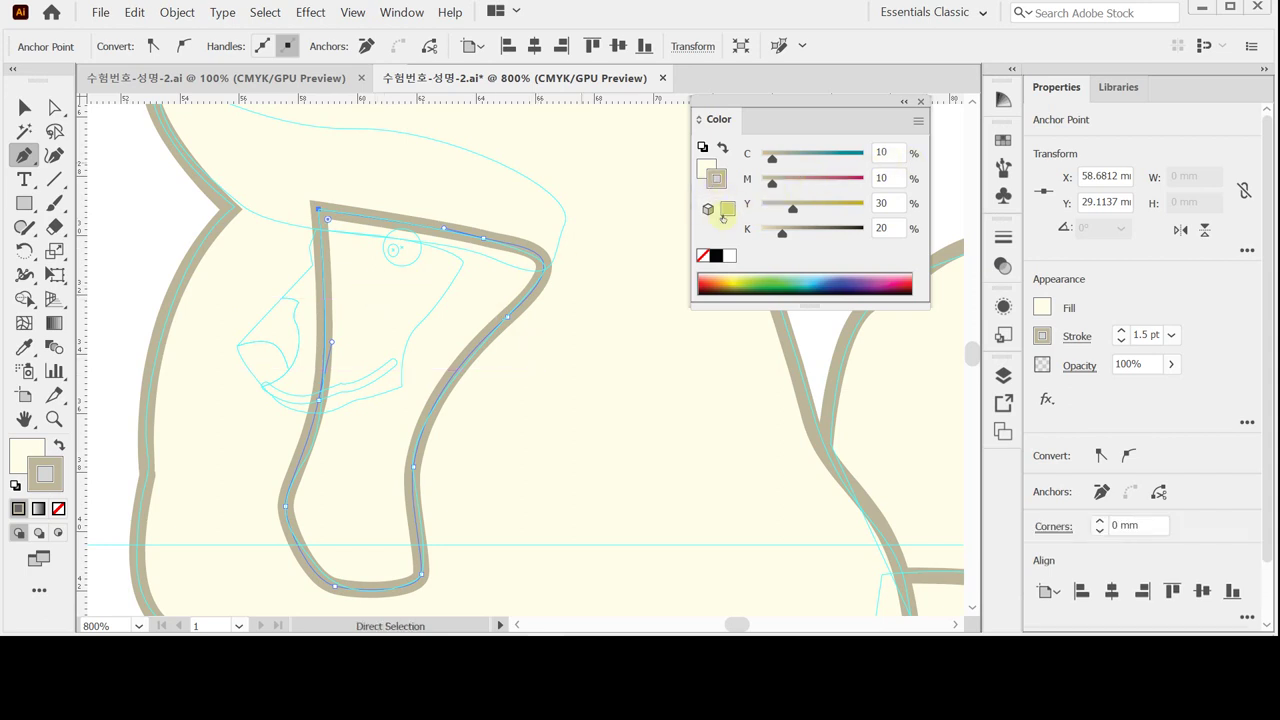
pyautogui.click(703, 255)
pyautogui.click(708, 167)
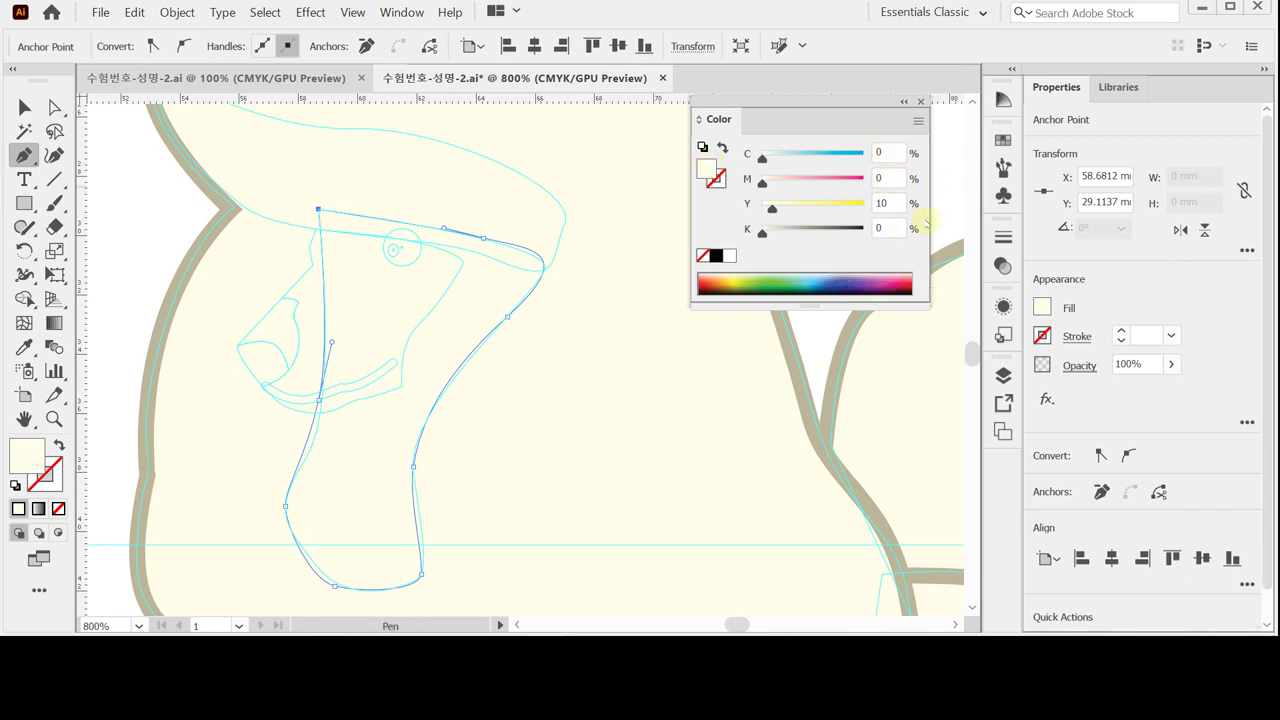
pyautogui.click(887, 227)
pyautogui.write('10')
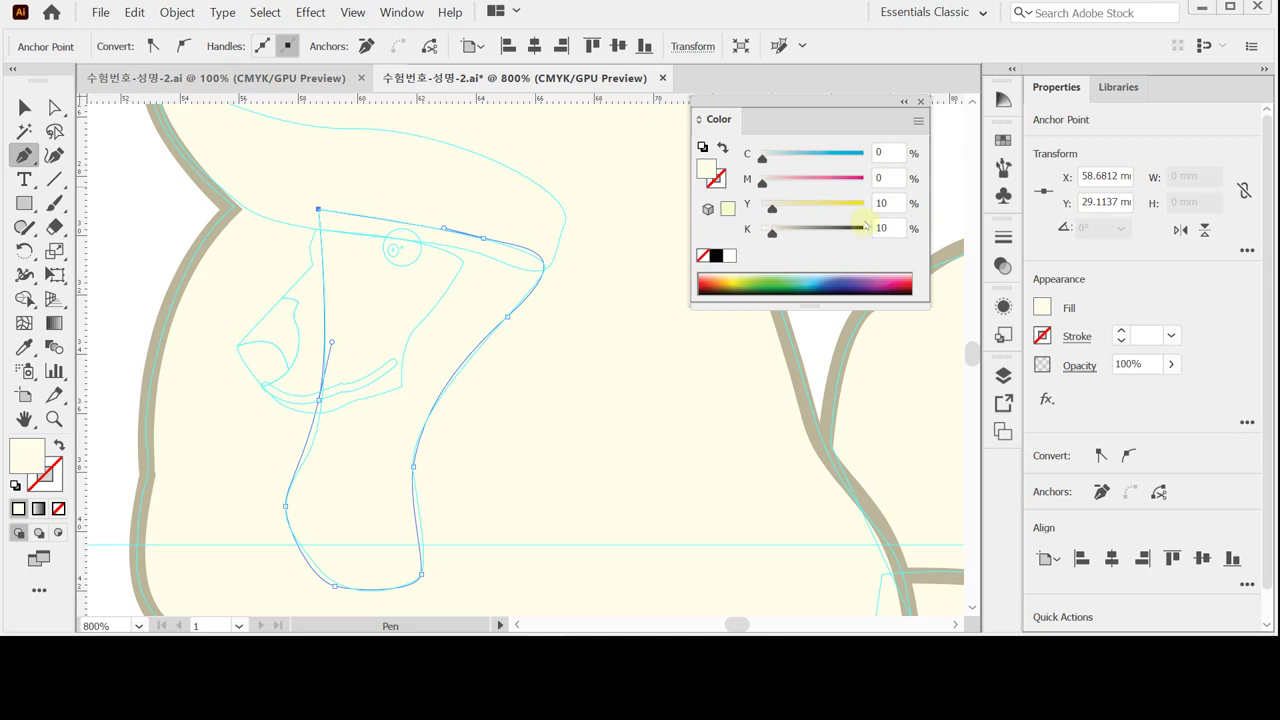
pyautogui.press('Return')
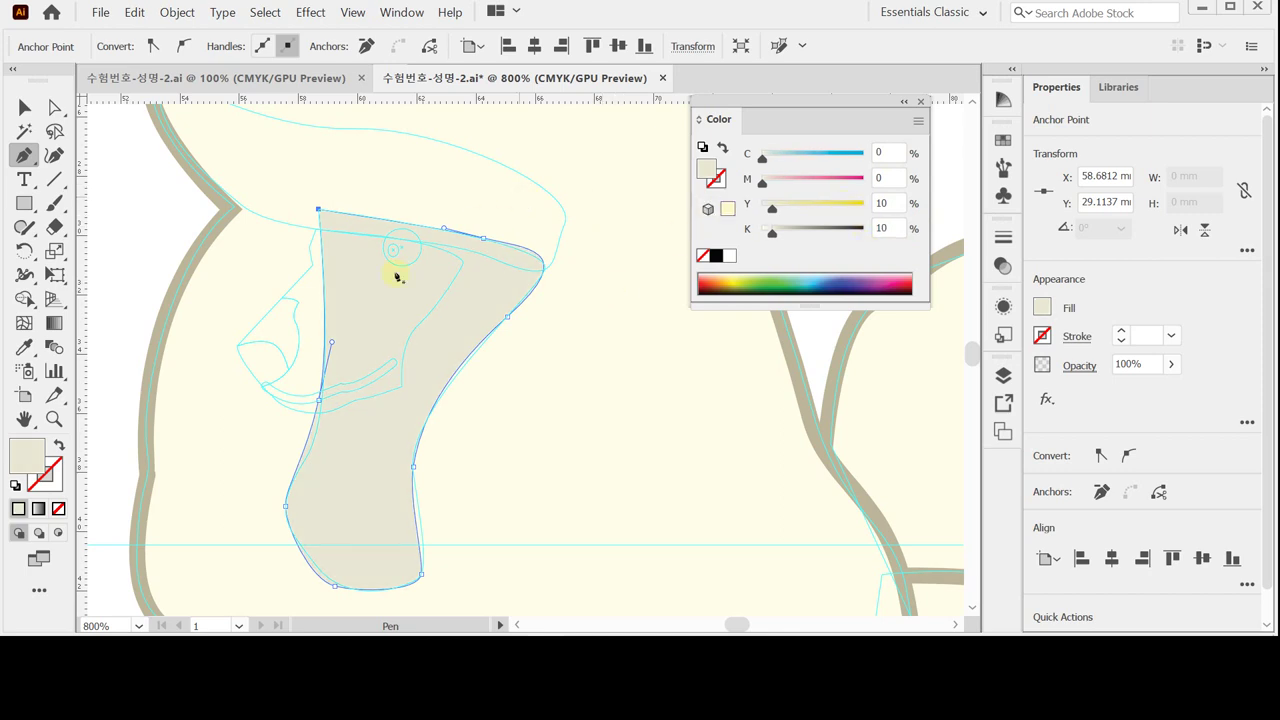
# Trace the upper edge of the head-fur band above the face with the Pen tool, from its pointed front end to the rounded back.
pyautogui.scroll(2, 389, 294)
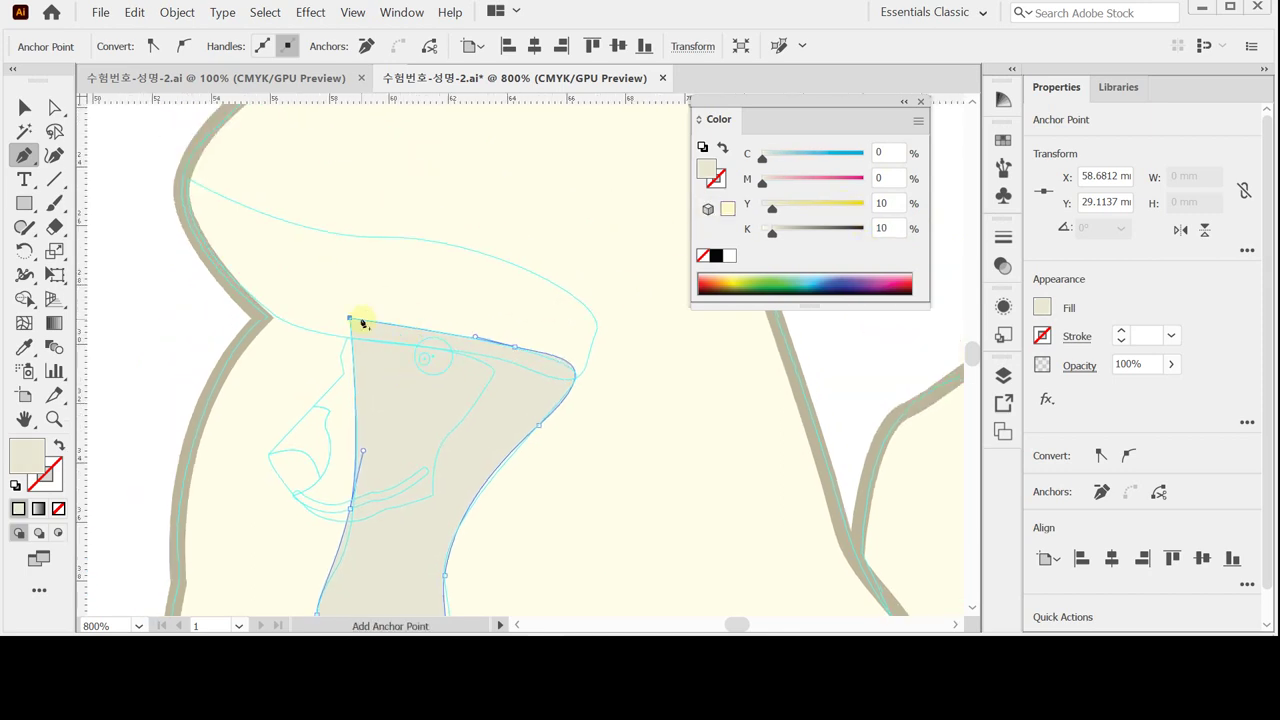
pyautogui.keyDown('ctrl'); pyautogui.click(381, 253); pyautogui.keyUp('ctrl')
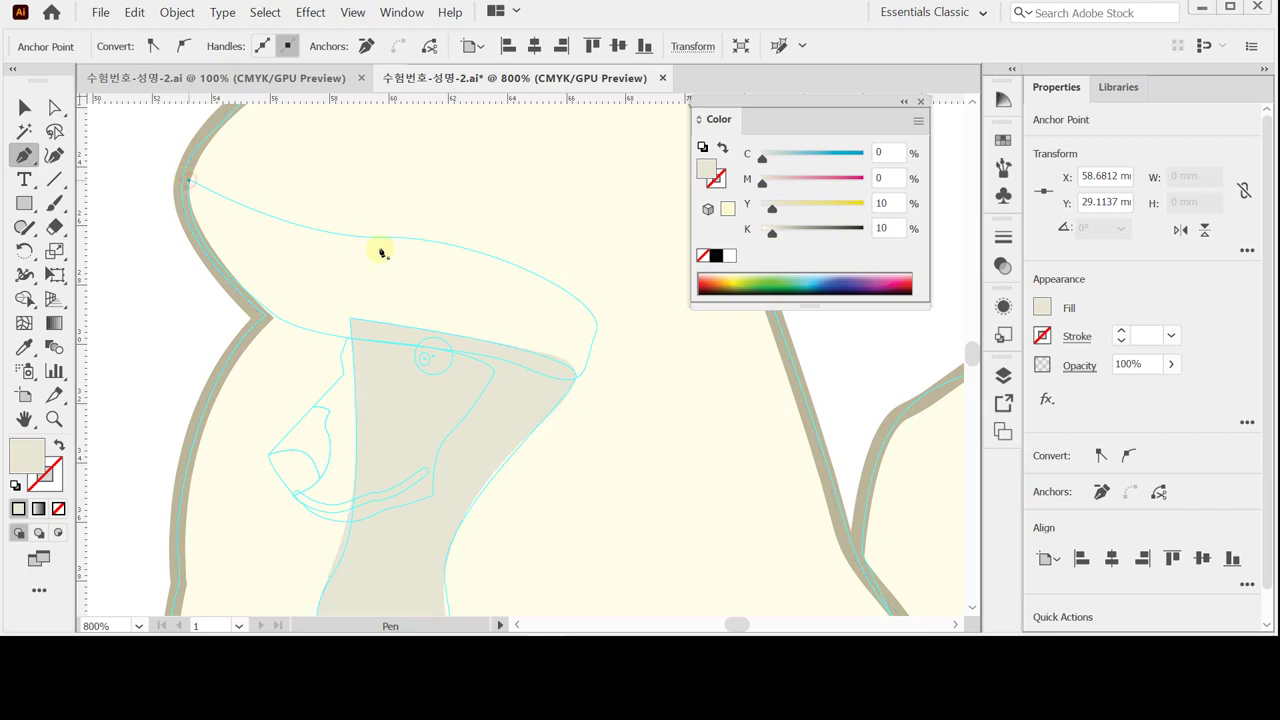
pyautogui.click(188, 181)
pyautogui.moveTo(344, 237); pyautogui.dragTo(413, 242)
pyautogui.click(413, 241)
pyautogui.moveTo(531, 272); pyautogui.dragTo(600, 308)
pyautogui.click(597, 330)
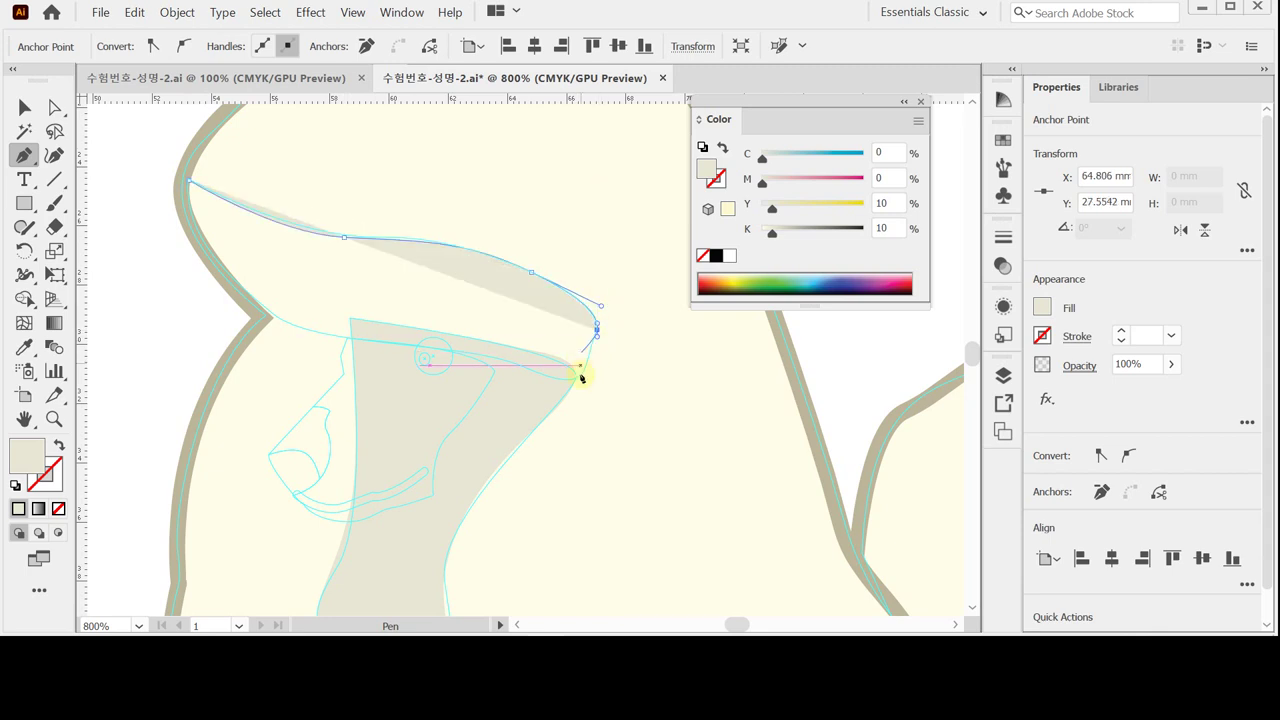
# Continue the fur band's outline around its back corner and along the lower edge over the eye, closing the path at the starting point.
pyautogui.moveTo(580, 371); pyautogui.dragTo(569, 385)
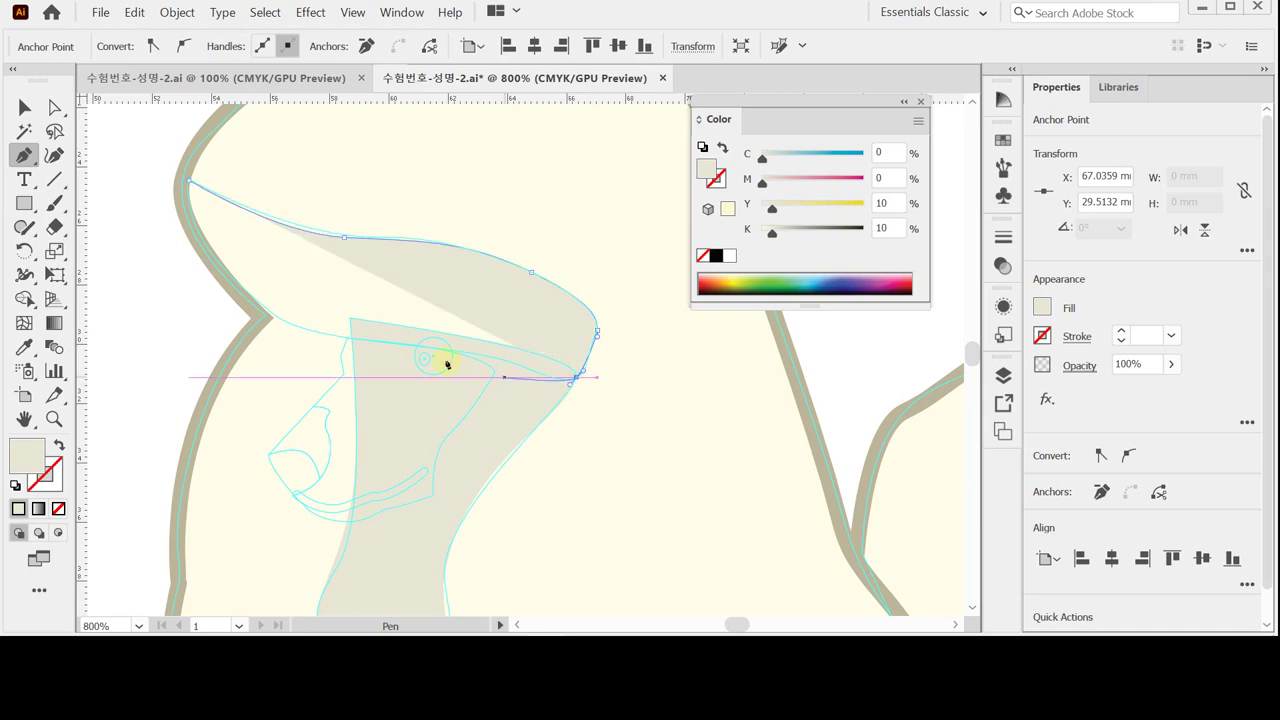
pyautogui.moveTo(452, 352); pyautogui.dragTo(407, 349)
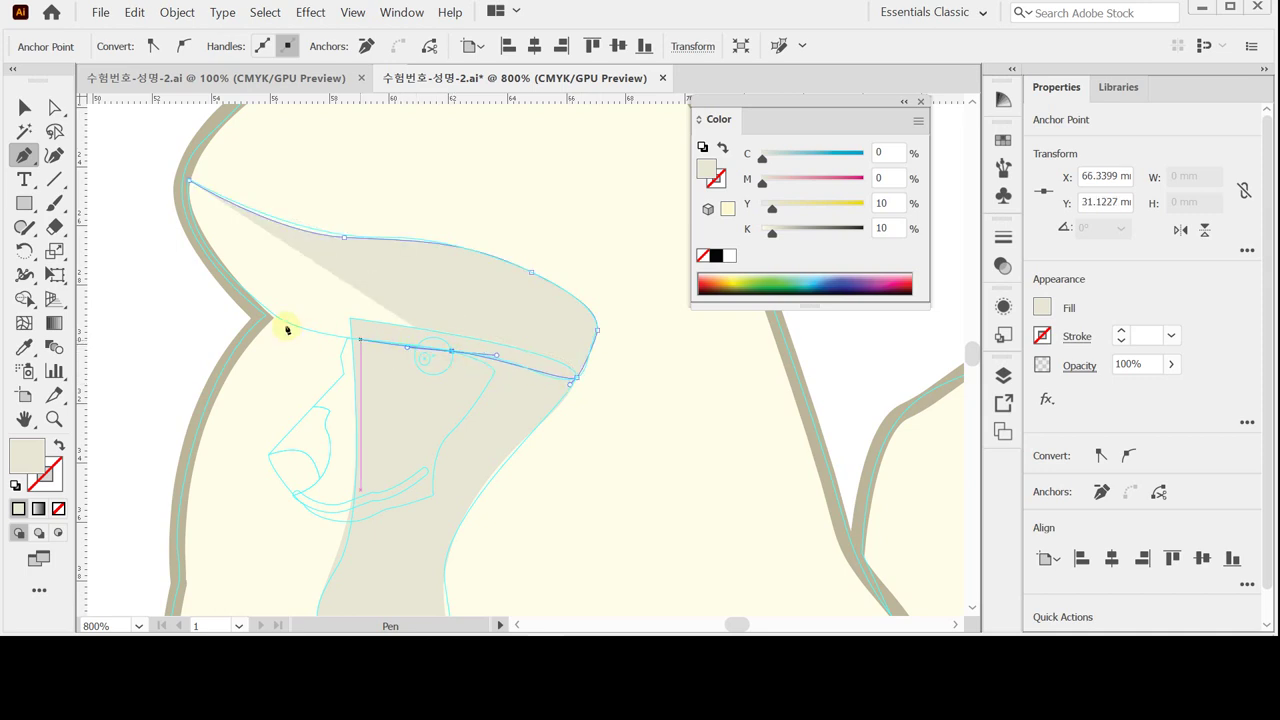
pyautogui.moveTo(285, 325); pyautogui.dragTo(251, 308)
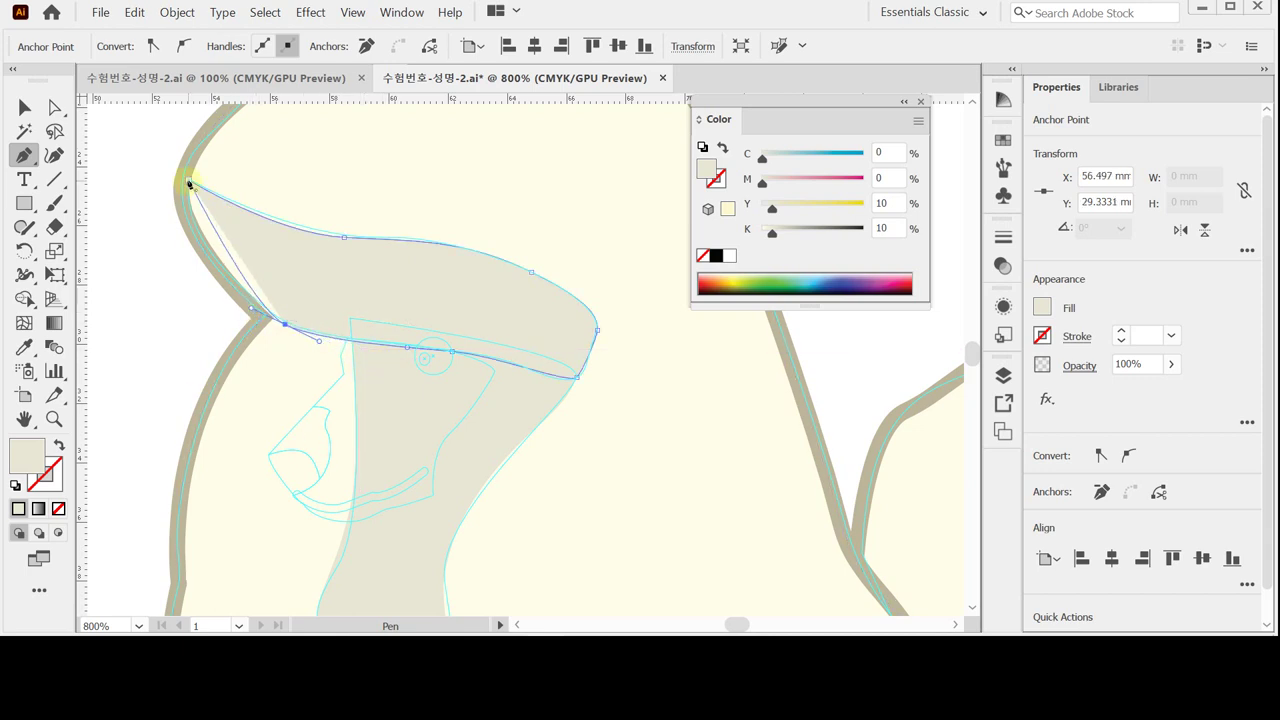
pyautogui.moveTo(190, 181); pyautogui.dragTo(197, 128)
# Adjust the curve handle of the fur band's upper edge near its front end to match the guide, then deselect the band.
pyautogui.click(424, 318)
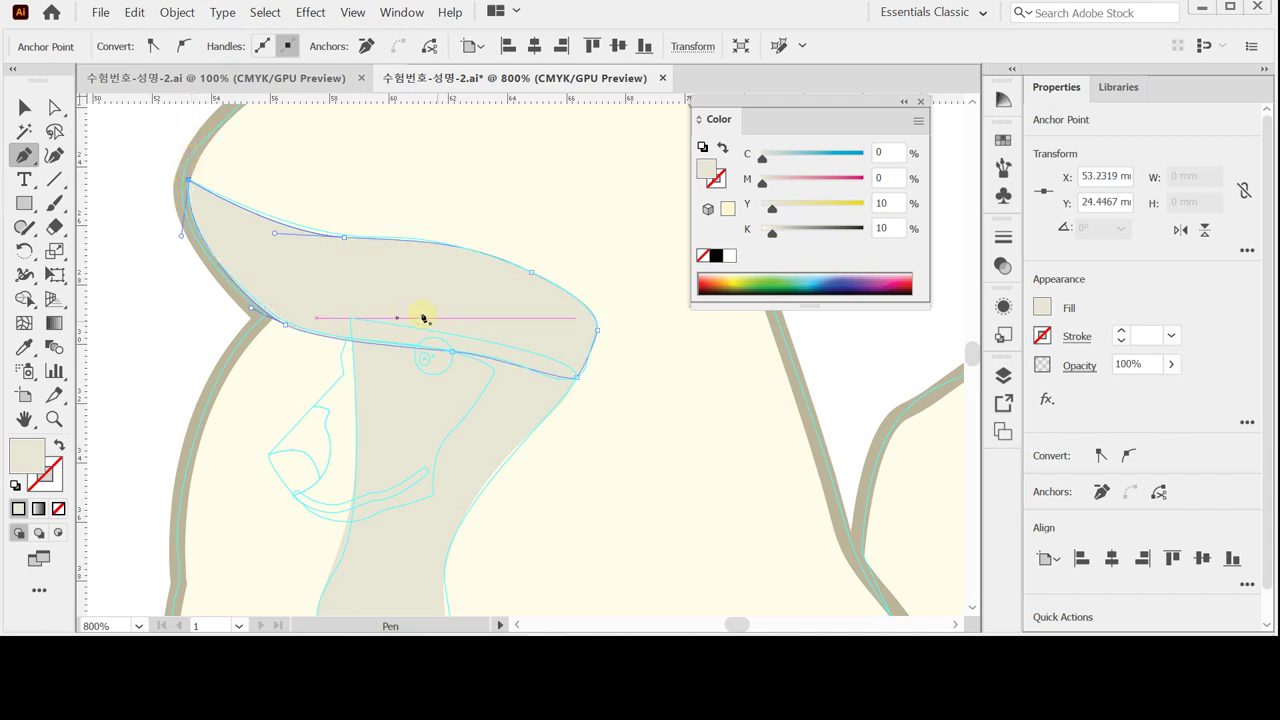
pyautogui.press('ctrl')
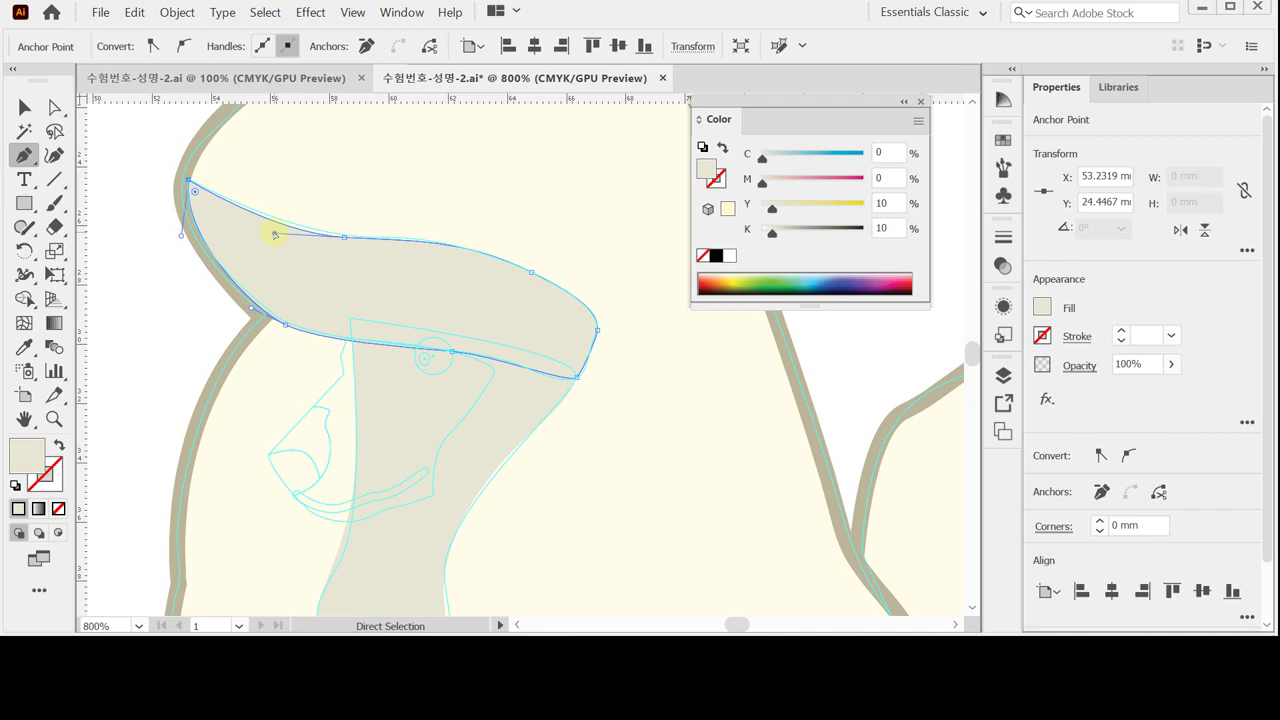
pyautogui.keyDown('ctrl'); pyautogui.click(277, 232); pyautogui.keyUp('ctrl')
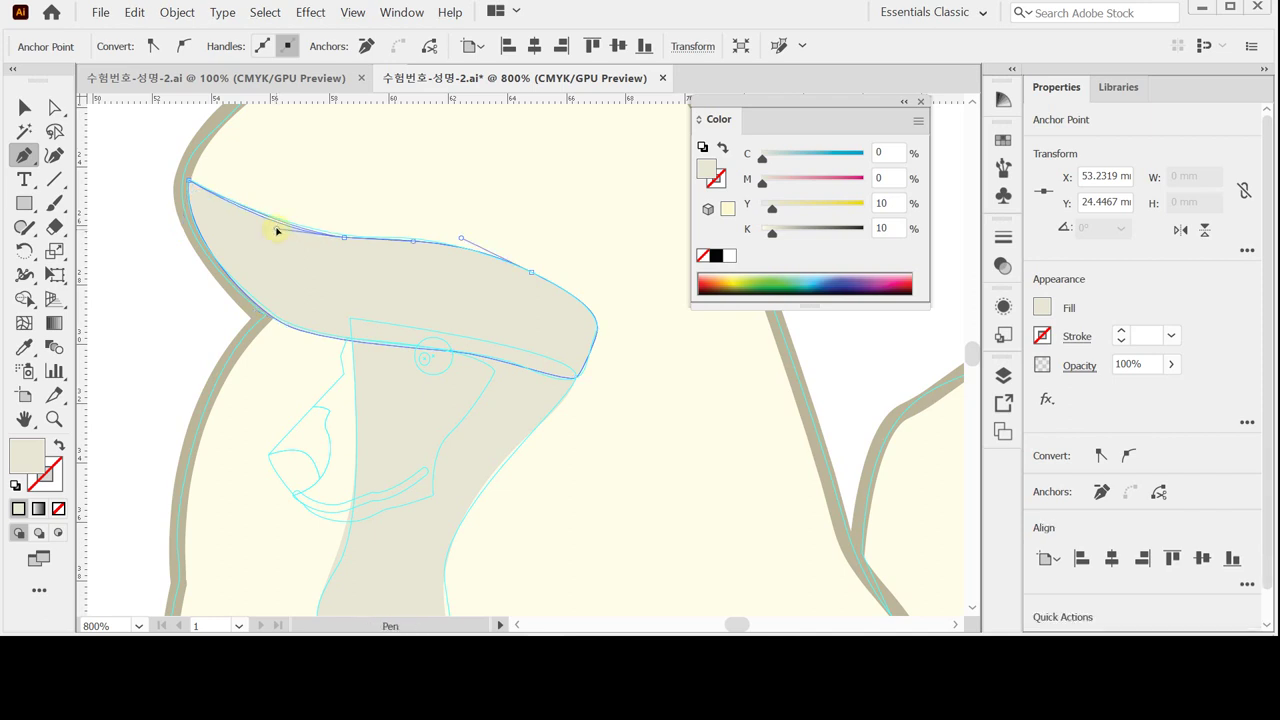
pyautogui.keyDown('ctrl'); pyautogui.click(340, 238); pyautogui.keyUp('ctrl')
pyautogui.keyDown('ctrl'); pyautogui.click(452, 288); pyautogui.keyUp('ctrl')
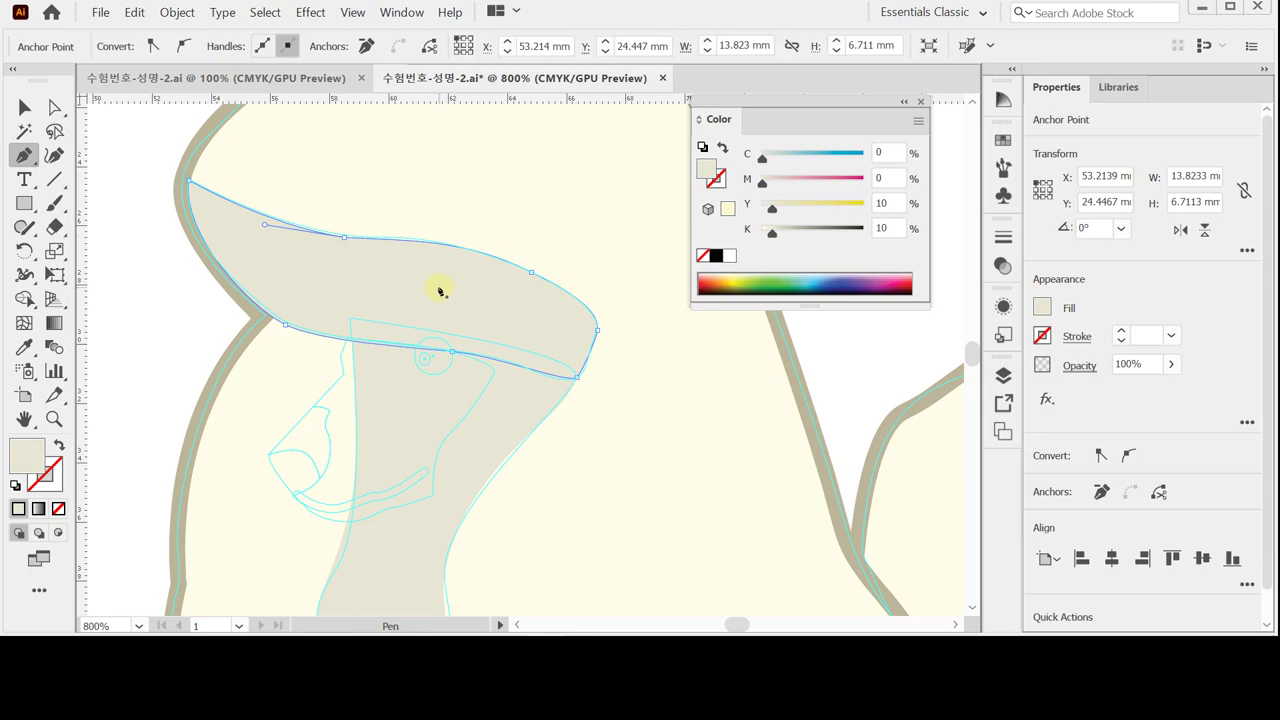
pyautogui.keyDown('ctrl'); pyautogui.click(153, 342); pyautogui.keyUp('ctrl')
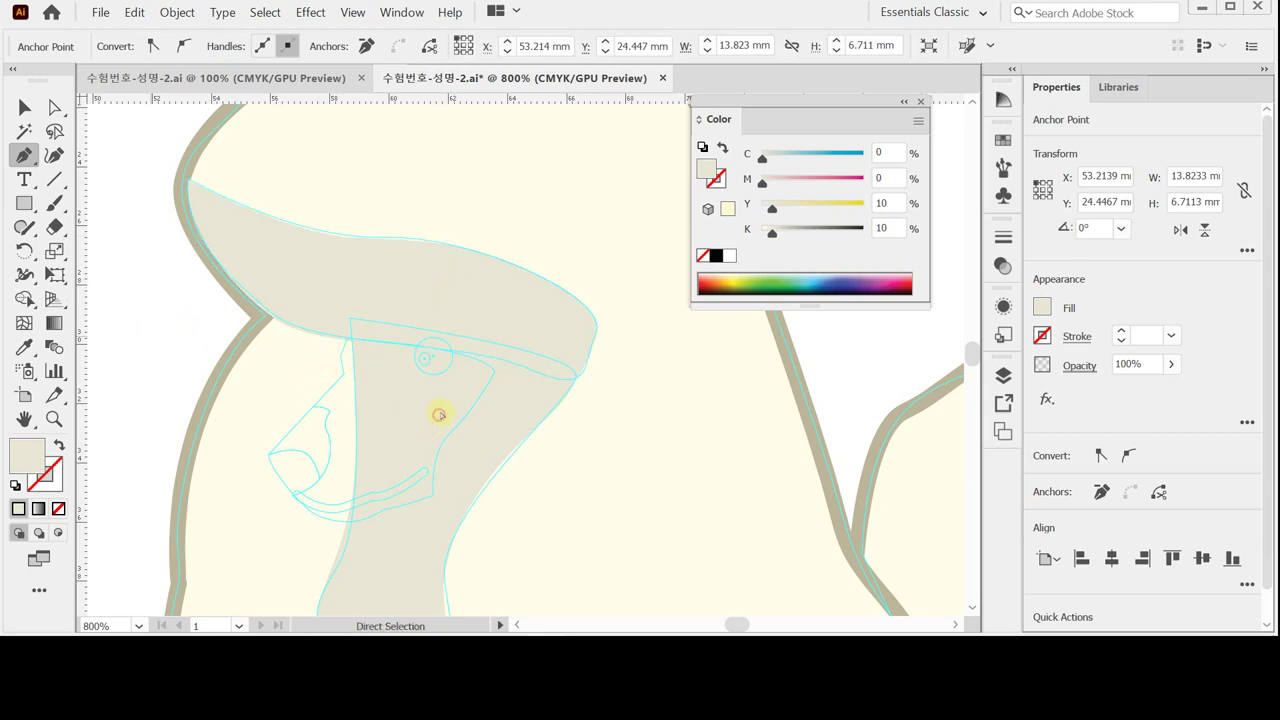
# Trace the front of the poodle's face with the Pen tool, from the forehead through the brow and down the bridge to the nose tip.
pyautogui.hotkey('ctrl', '+')
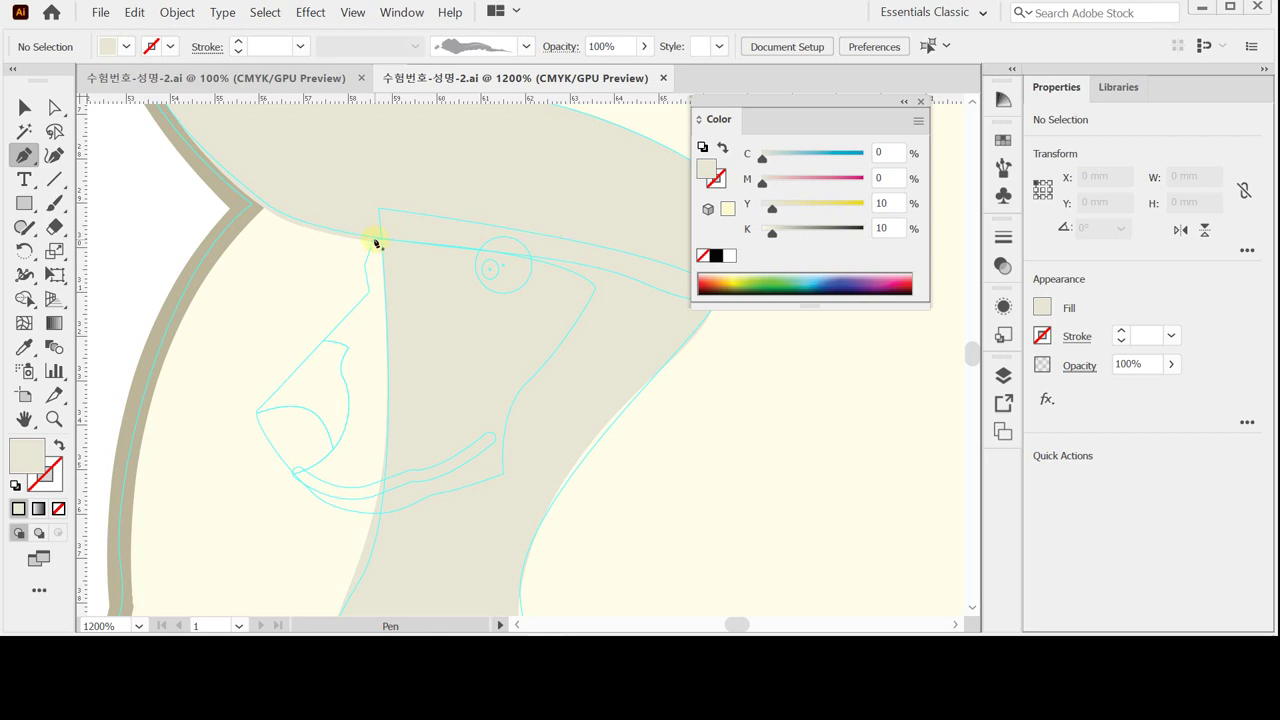
pyautogui.moveTo(366, 260); pyautogui.dragTo(346, 274)
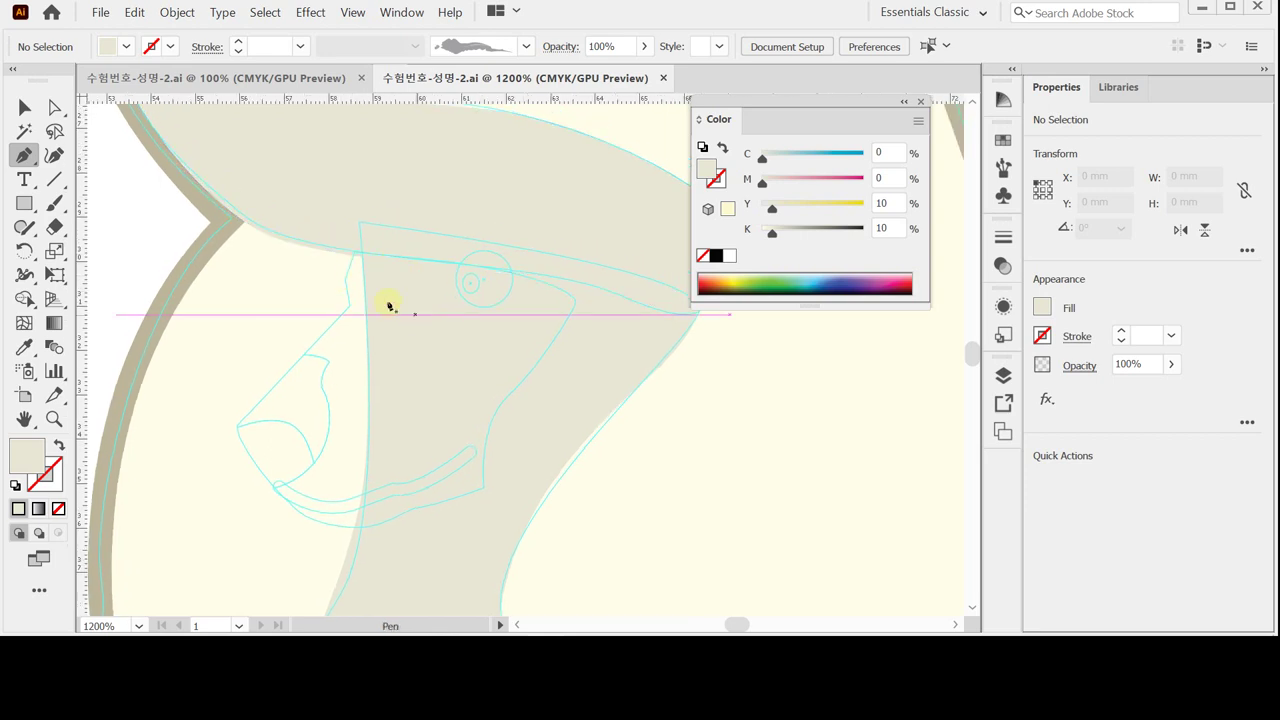
pyautogui.click(345, 279)
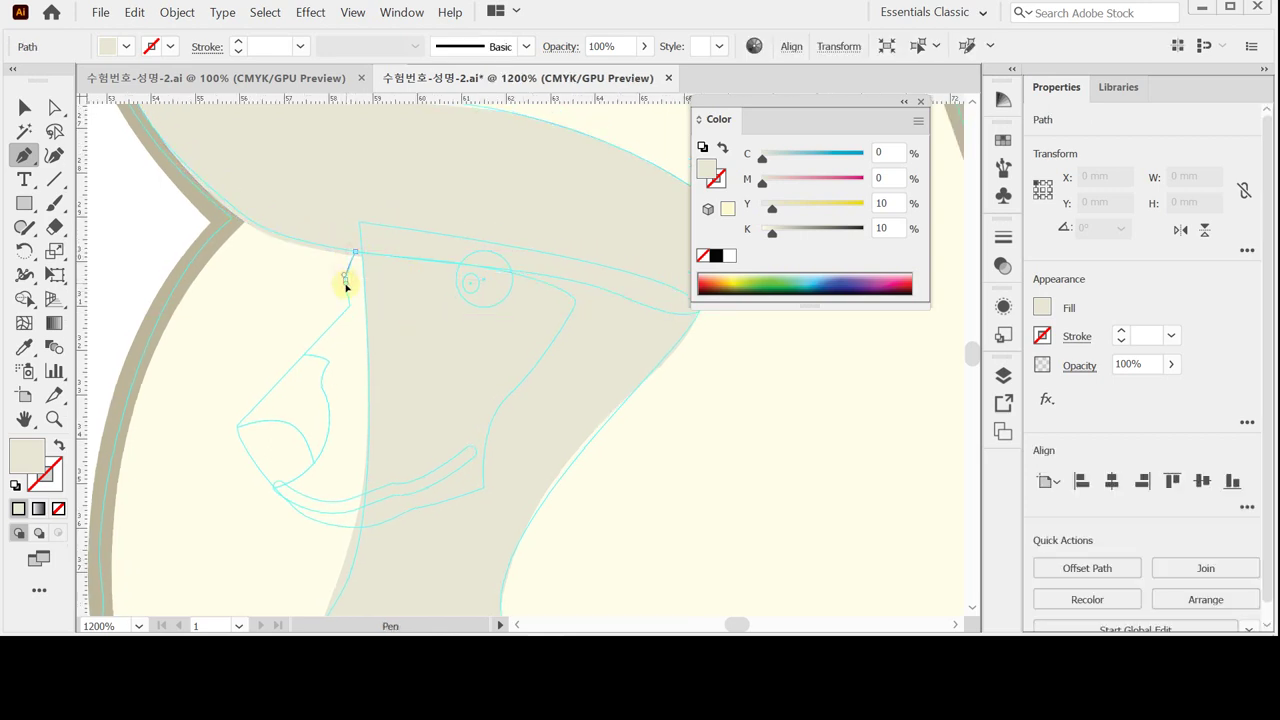
pyautogui.click(348, 305)
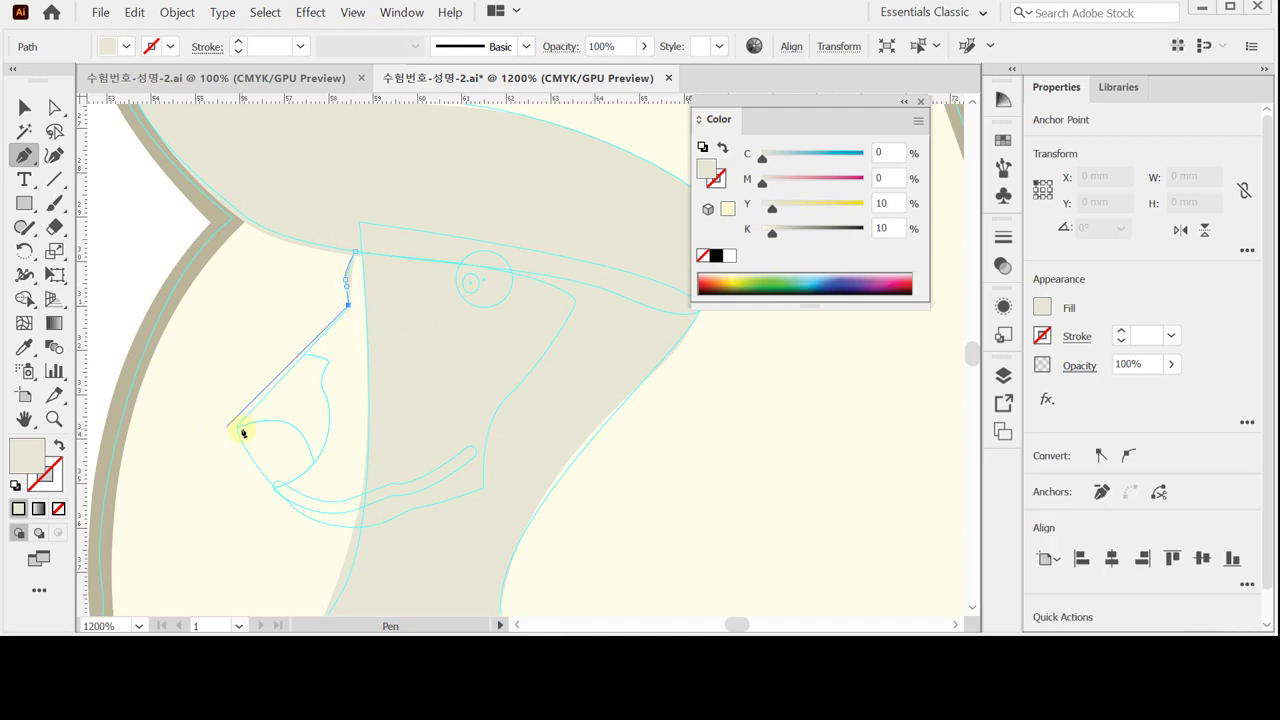
pyautogui.click(238, 427)
# Continue the face outline from the nose tip around the chin and along the jaw, then up into the back of the cheek.
pyautogui.moveTo(345, 402); pyautogui.dragTo(374, 287)
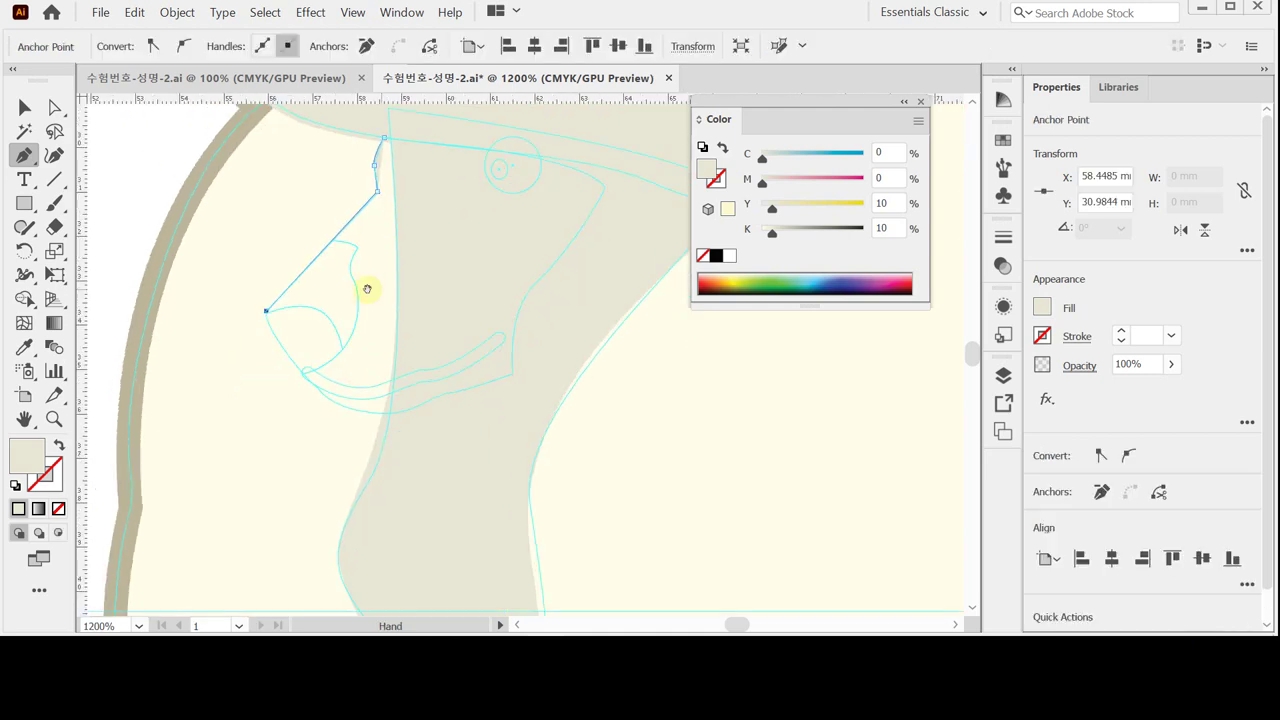
pyautogui.click(301, 378)
pyautogui.moveTo(301, 378); pyautogui.dragTo(422, 406)
pyautogui.click(443, 394)
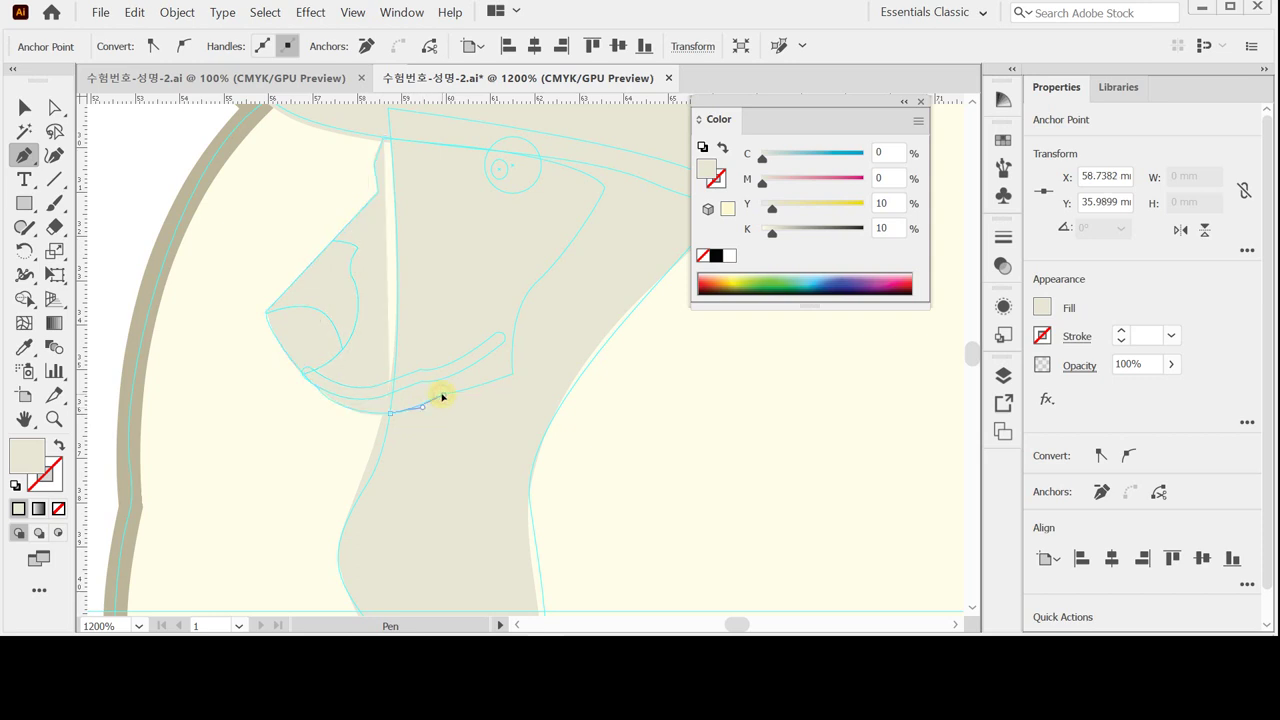
pyautogui.click(512, 375)
pyautogui.moveTo(520, 337); pyautogui.dragTo(472, 338)
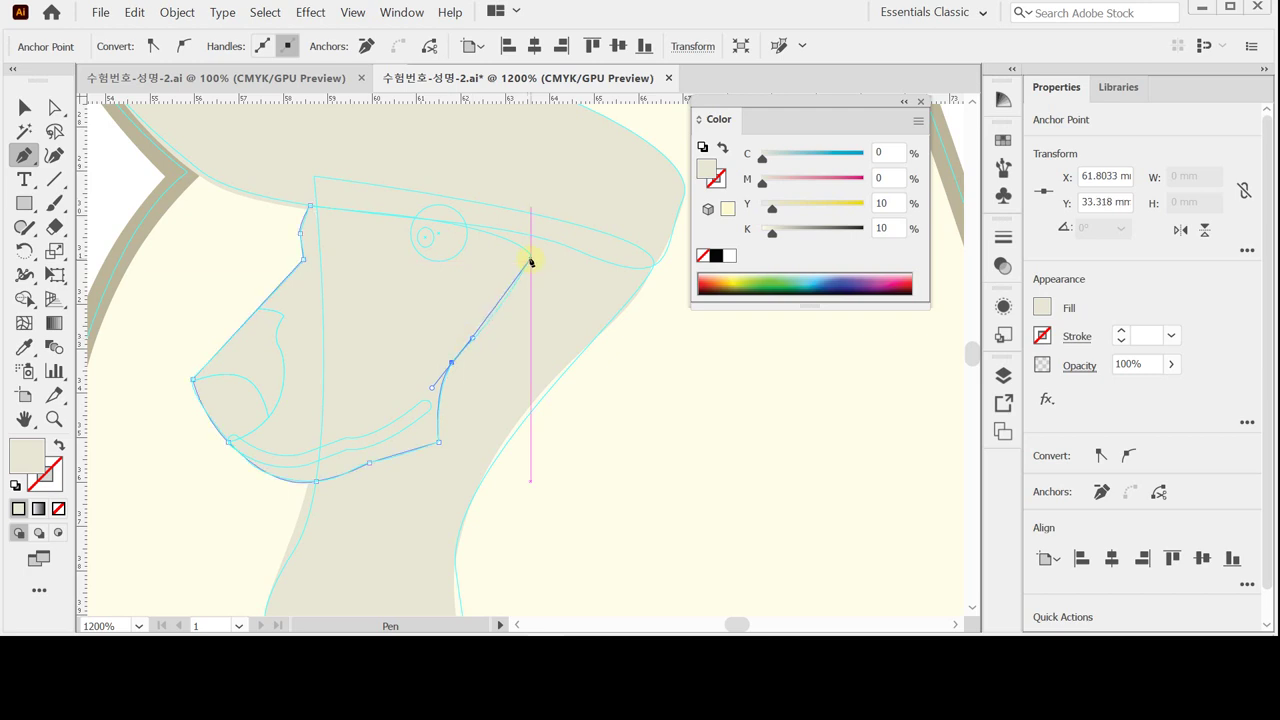
# Round the face outline at the upper cheek corner and run it past the eye along the top, closing it at the forehead.
pyautogui.moveTo(530, 258); pyautogui.dragTo(537, 247)
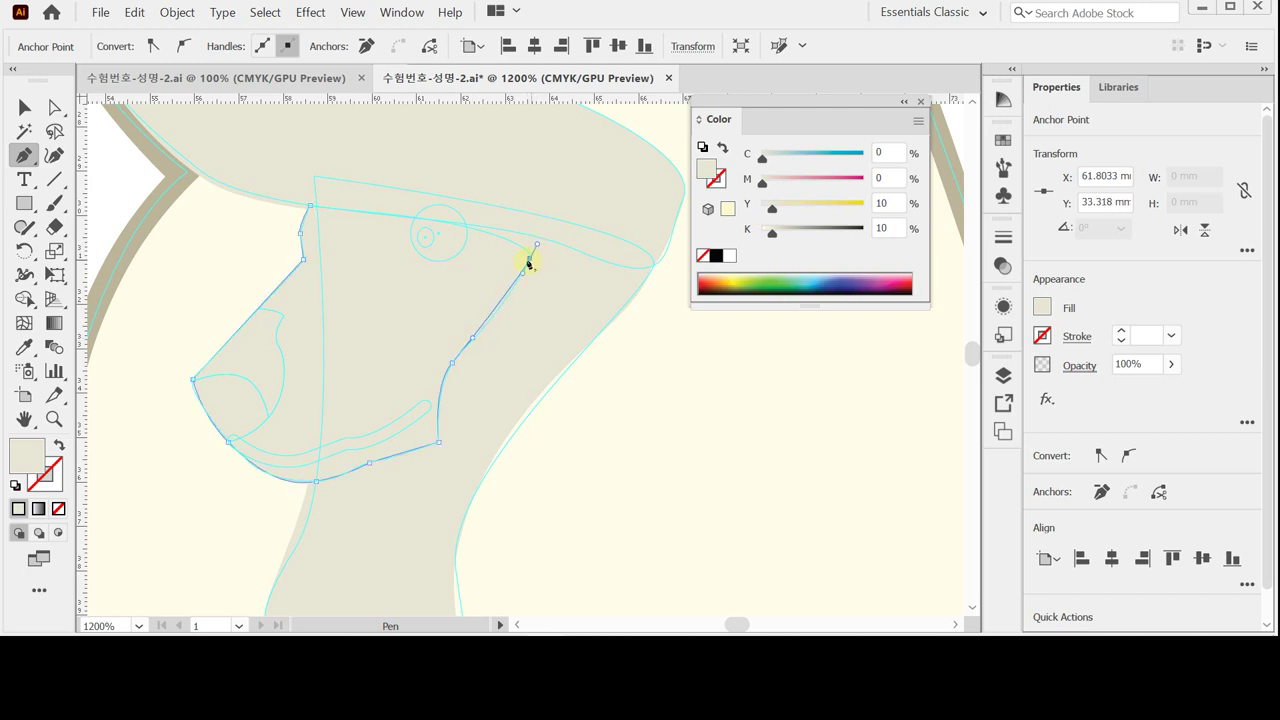
pyautogui.click(440, 224)
pyautogui.moveTo(440, 224); pyautogui.dragTo(309, 206)
# Fill the face with CMYK 10, 30, 50, 0 and save the document.
pyautogui.click(893, 152)
pyautogui.doubleClick(881, 152)
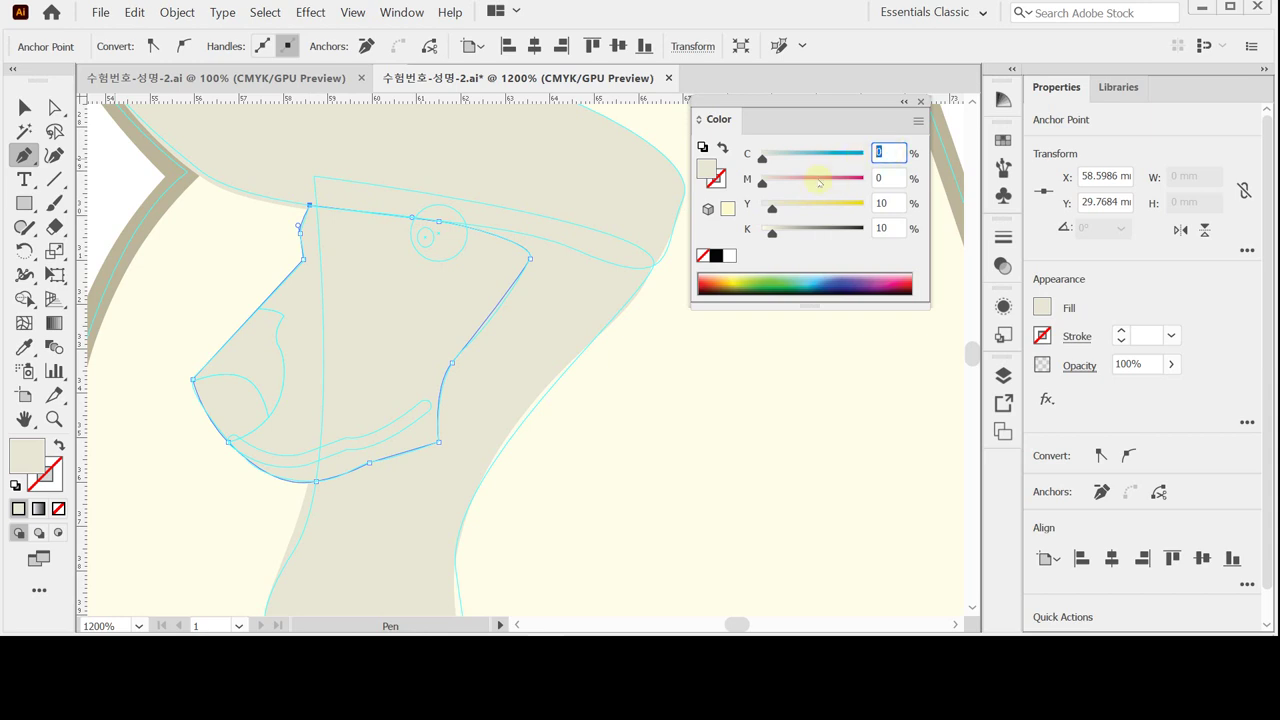
pyautogui.write('10')
pyautogui.press('Tab')
pyautogui.write('30')
pyautogui.press('Tab')
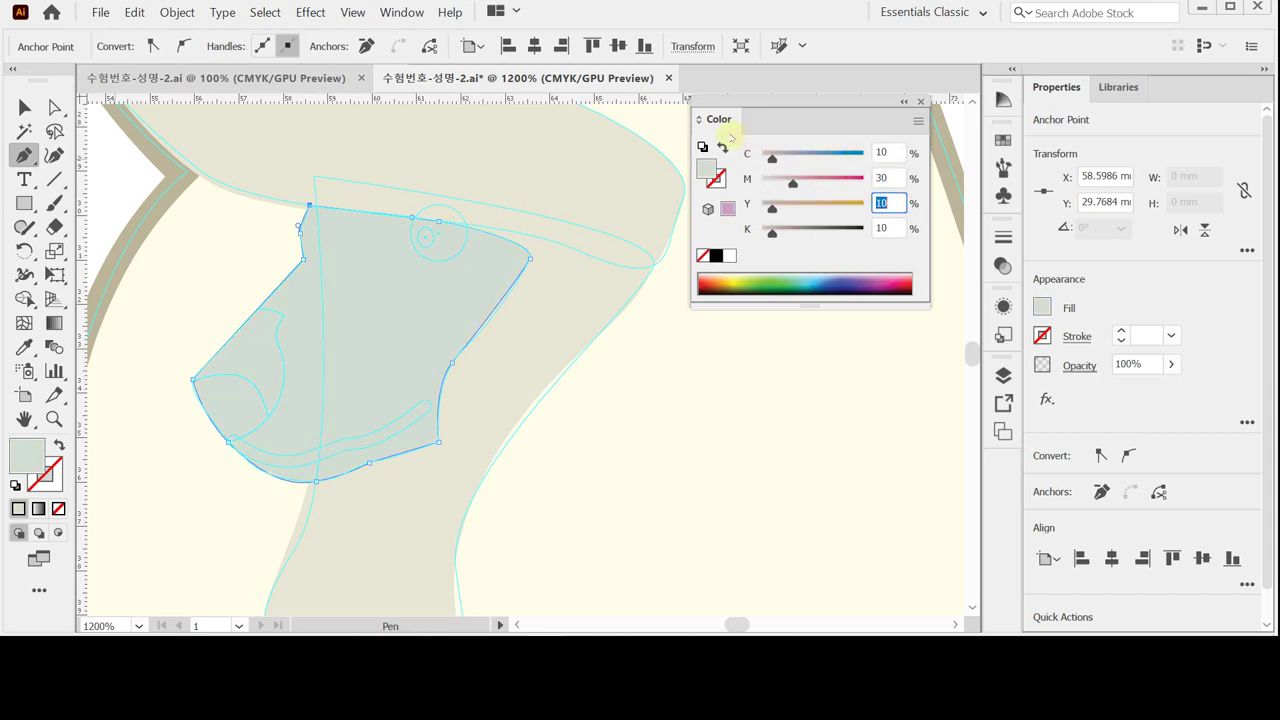
pyautogui.write('50')
pyautogui.press('Tab')
pyautogui.write('0')
pyautogui.press('Tab')
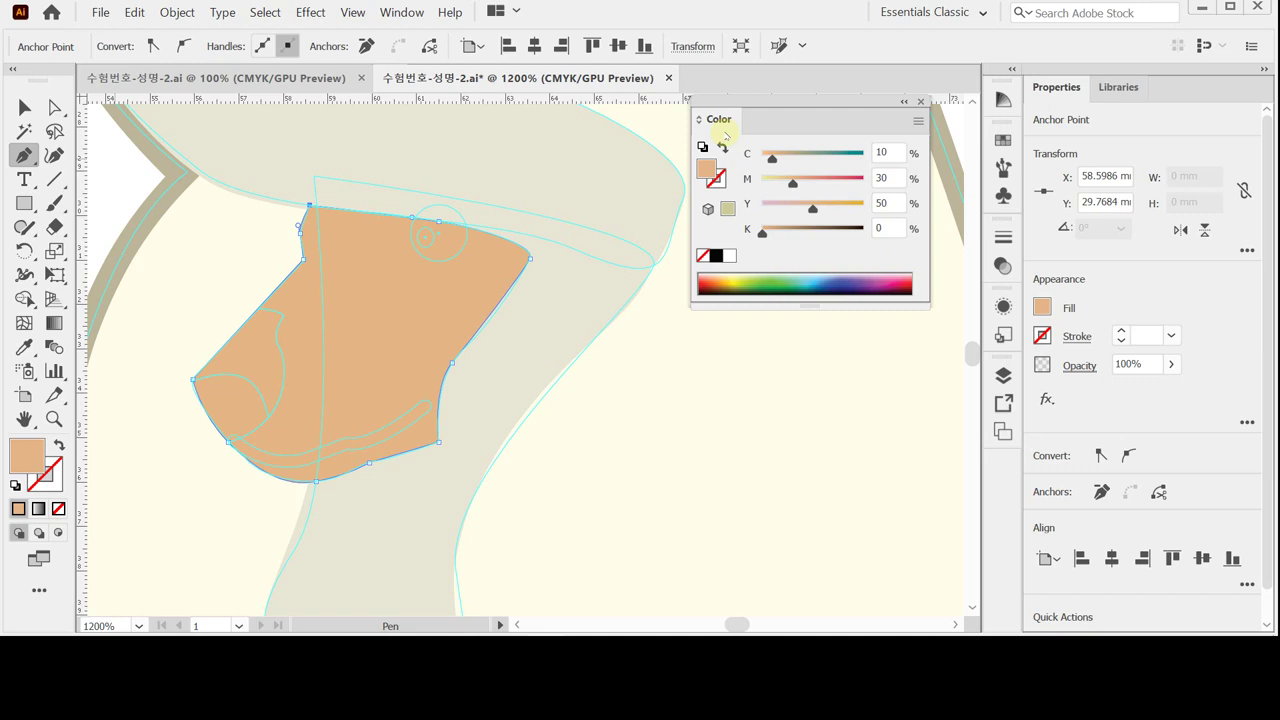
pyautogui.hotkey('ctrl', 's')
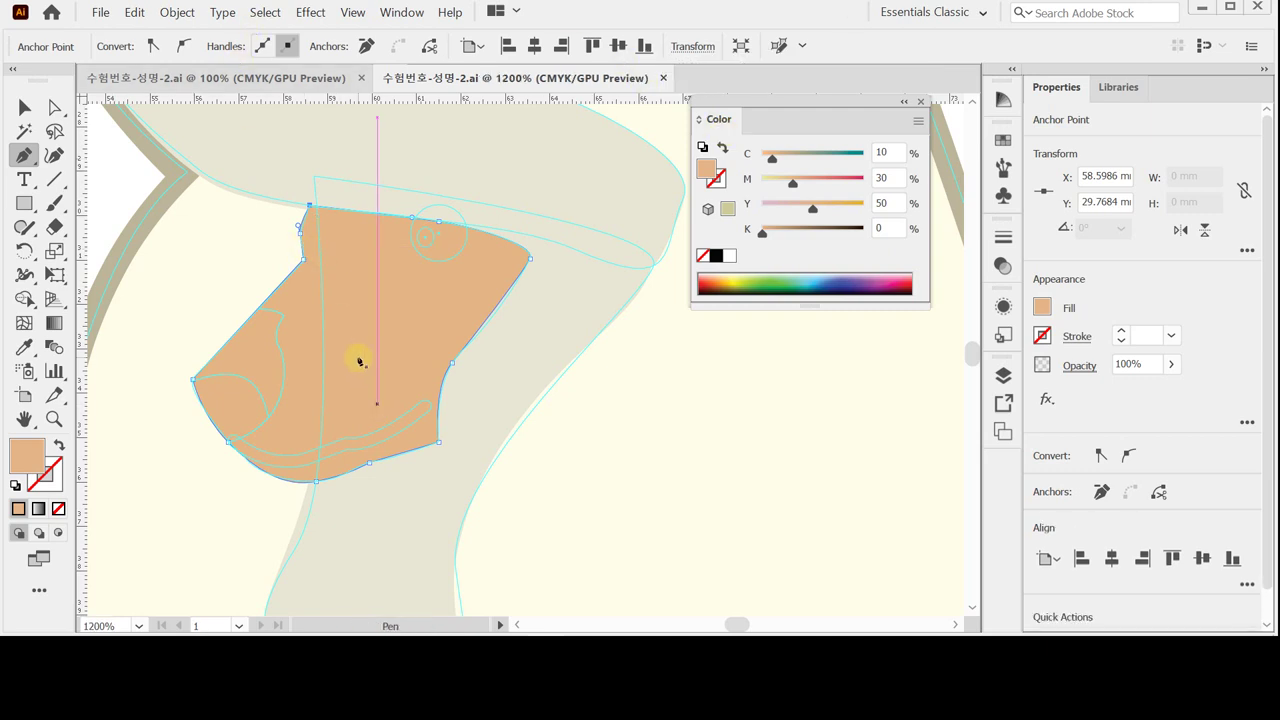
# Open the face shape in isolation mode and clear the selection.
pyautogui.click(363, 354)
pyautogui.click(363, 335)
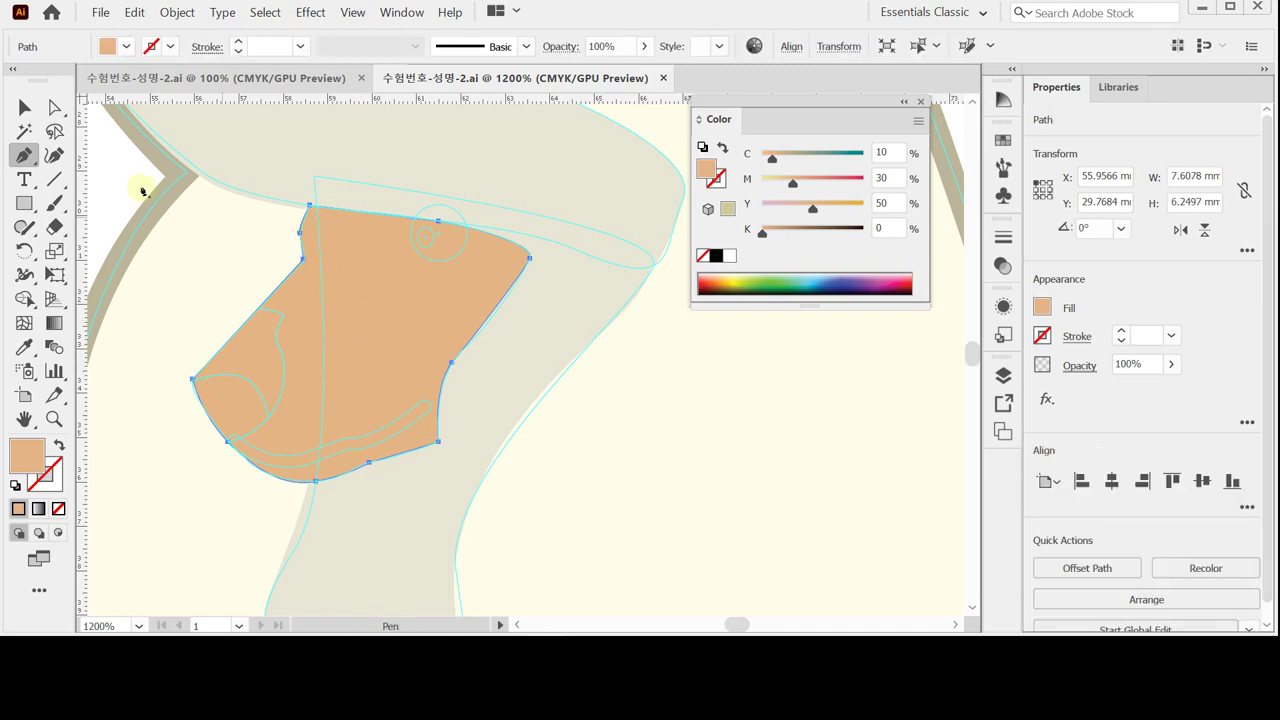
pyautogui.click(24, 106)
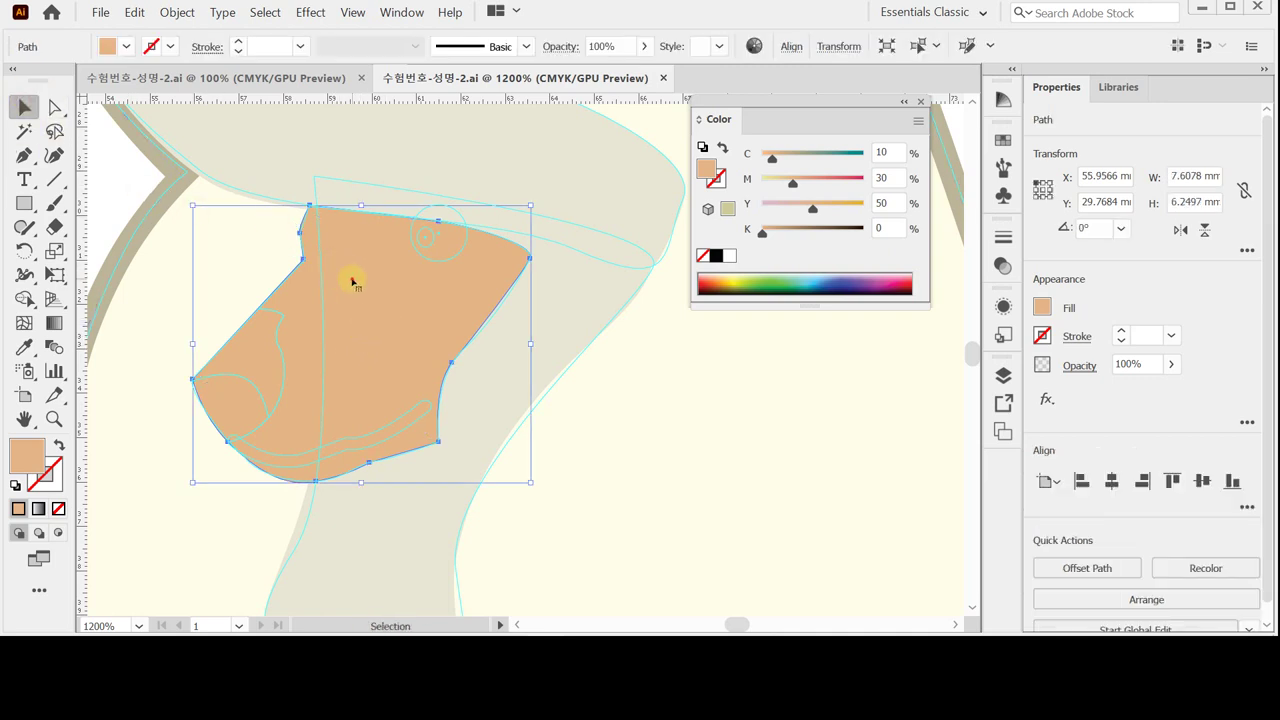
pyautogui.doubleClick(352, 282)
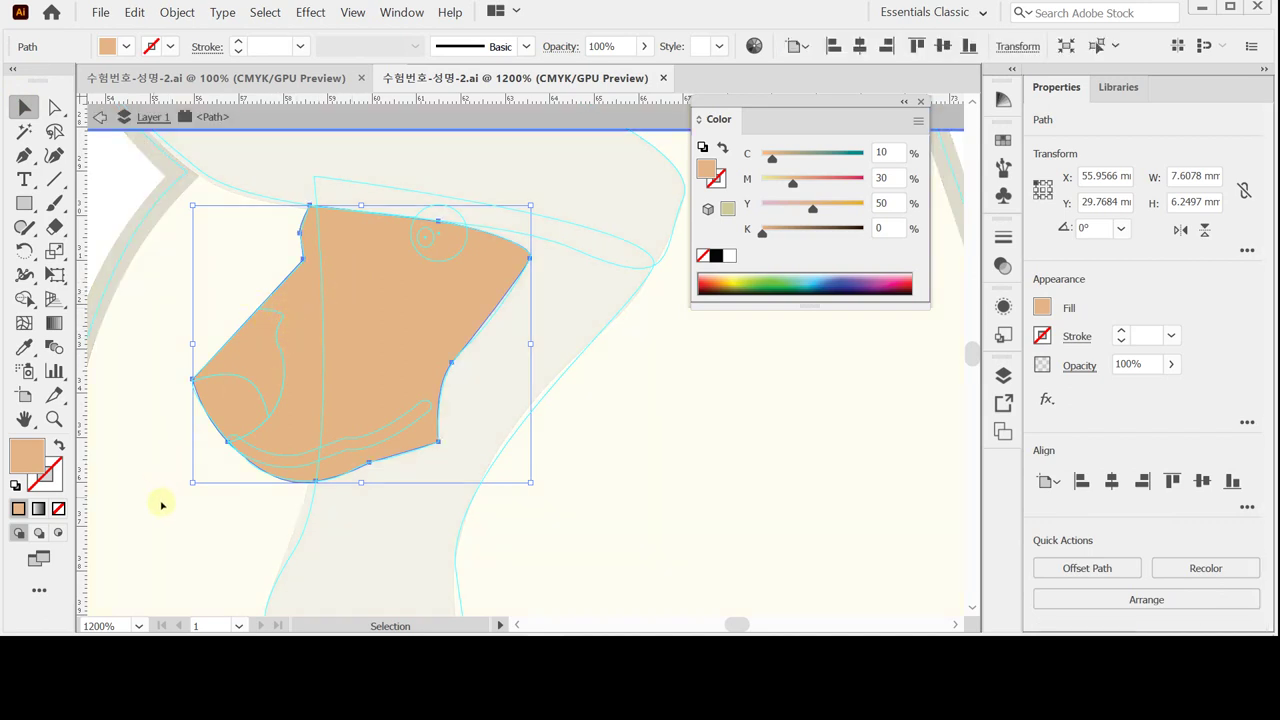
pyautogui.scroll(1, 343, 386)
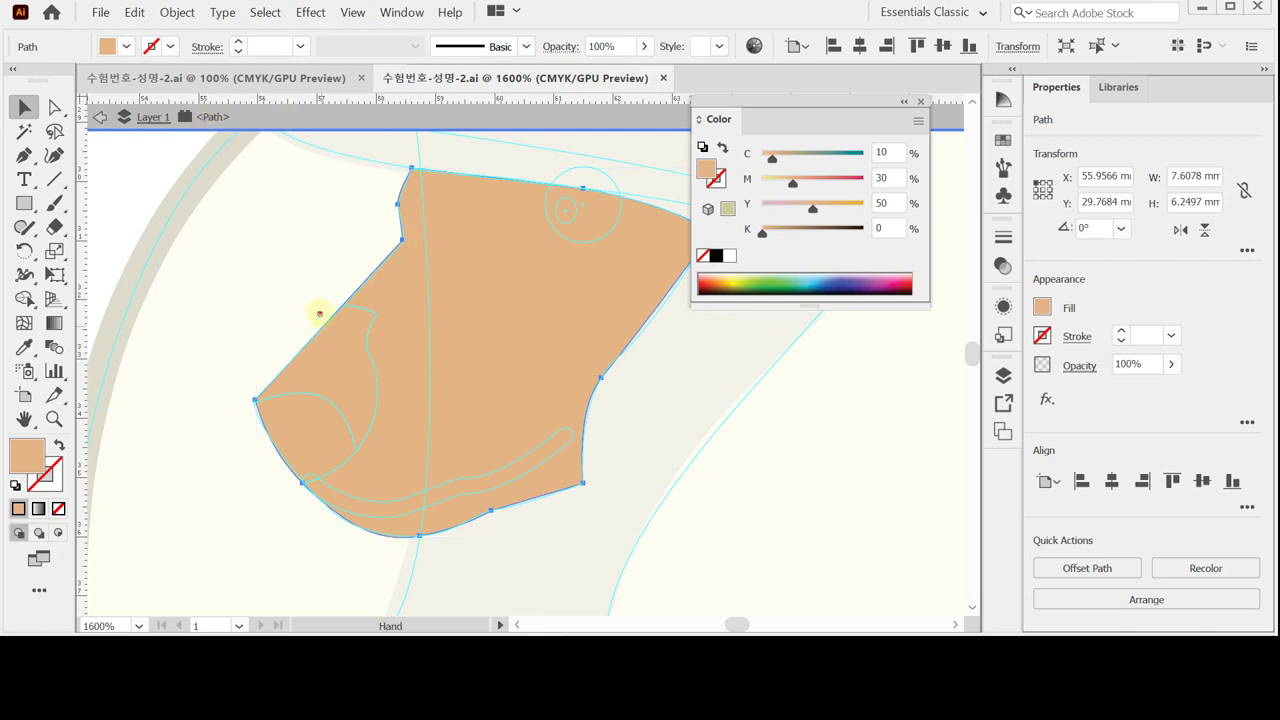
pyautogui.moveTo(320, 314); pyautogui.dragTo(306, 261)
pyautogui.click(193, 284)
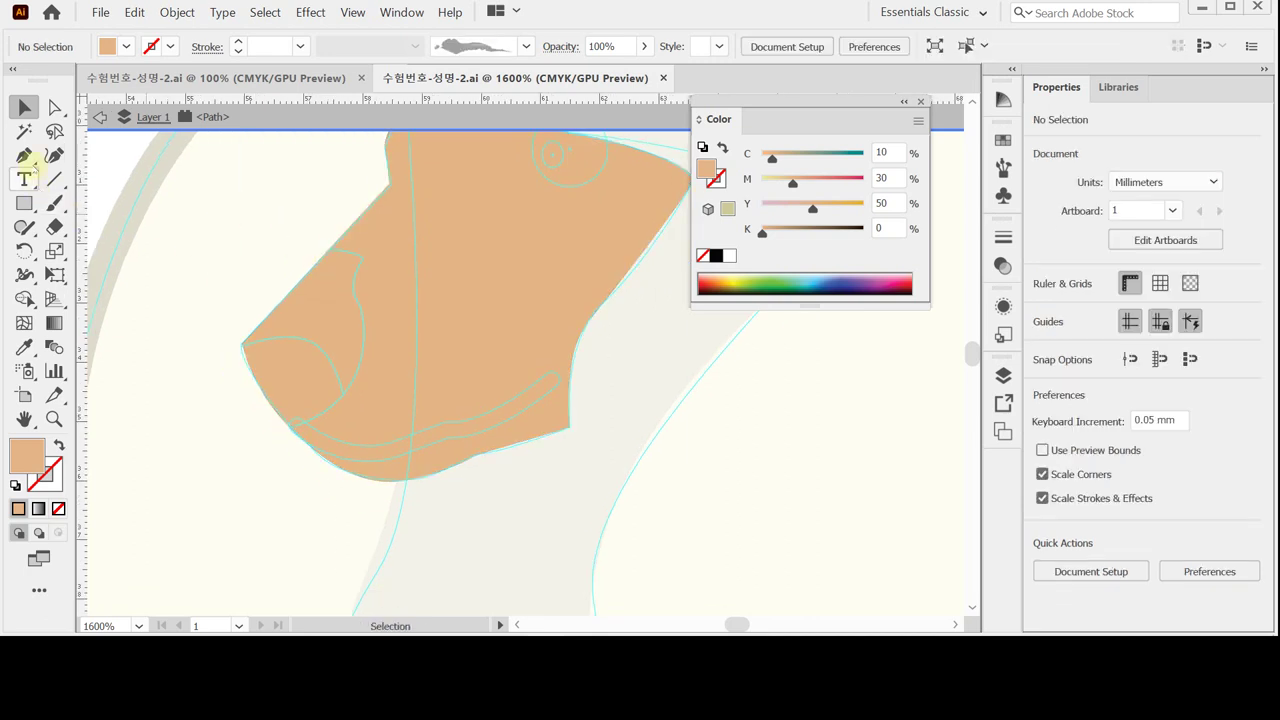
# Draw an unfilled black 1 pt Pen path along the muzzle patch guide, extending past the bridge and the chin edge of the face.
pyautogui.click(24, 155)
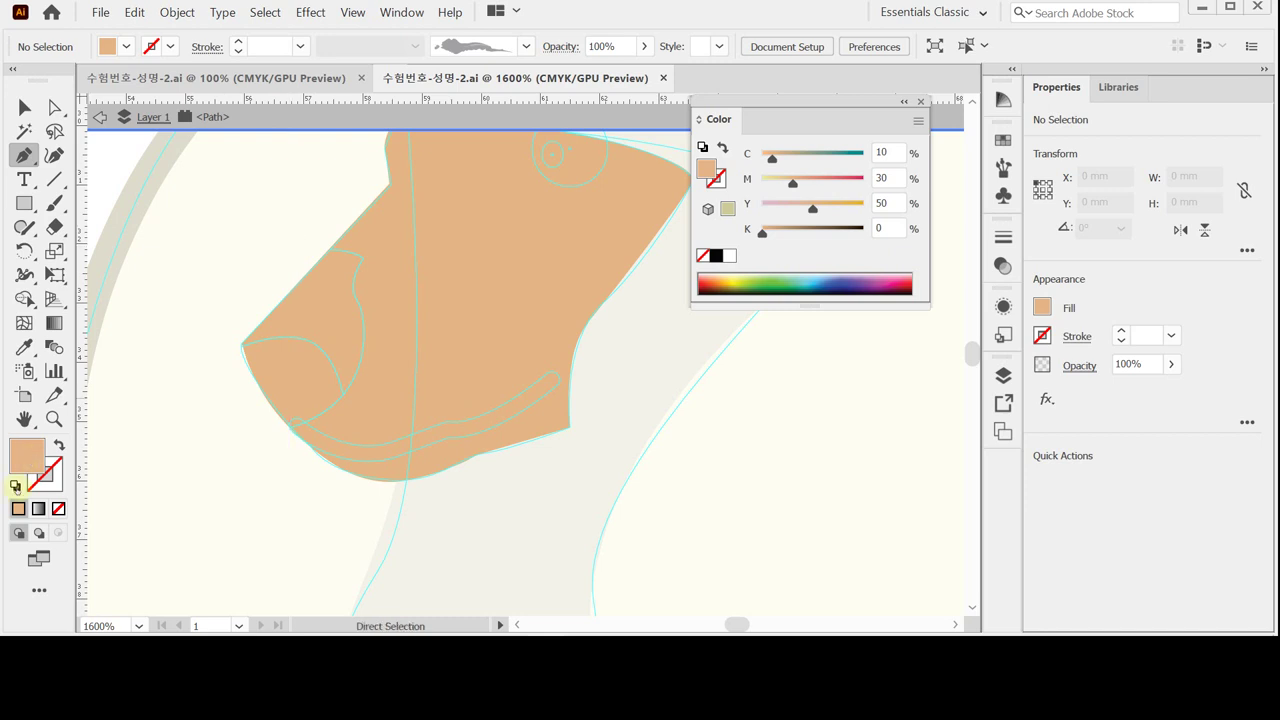
pyautogui.click(15, 486)
pyautogui.click(58, 508)
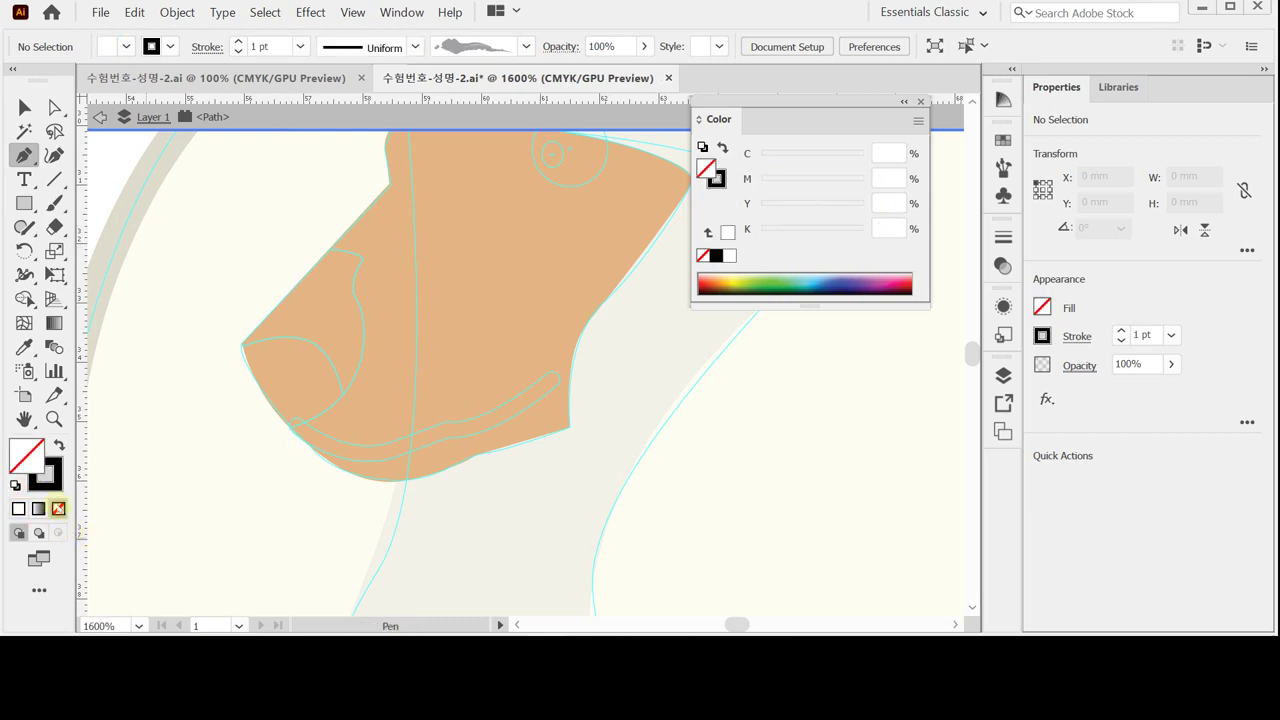
pyautogui.click(286, 242)
pyautogui.moveTo(356, 251); pyautogui.dragTo(364, 318)
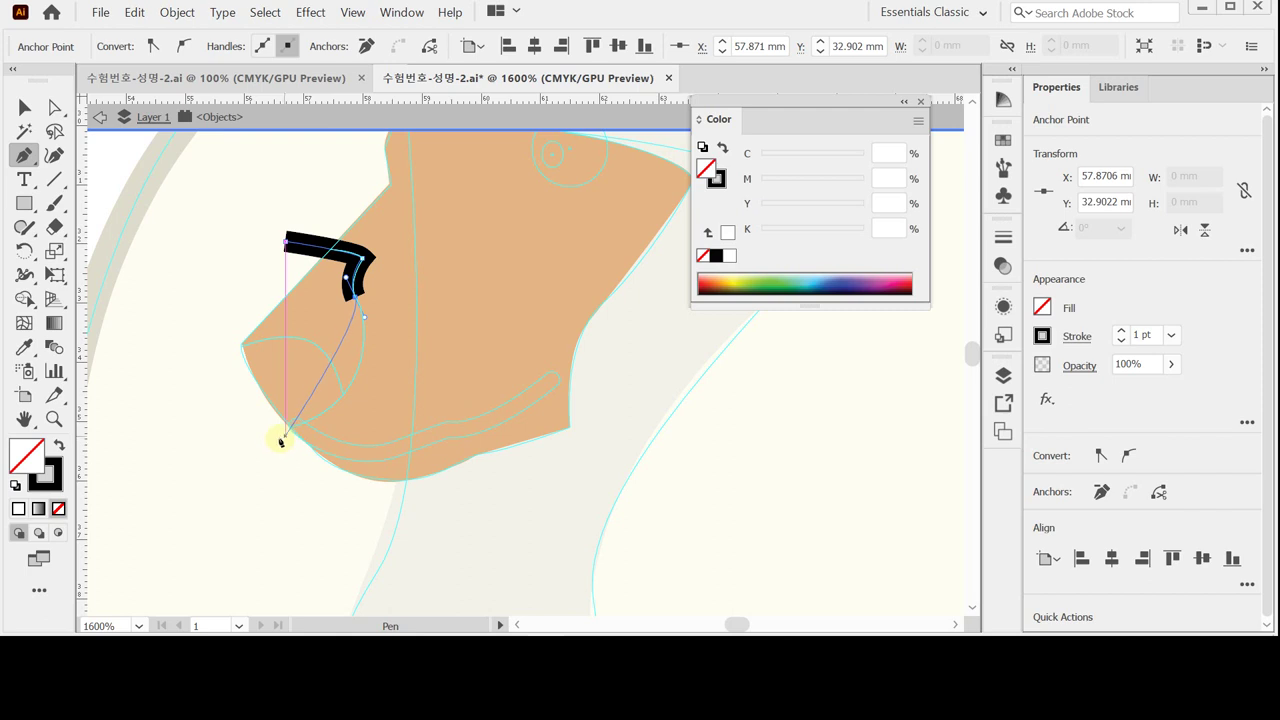
pyautogui.moveTo(350, 385); pyautogui.dragTo(324, 421)
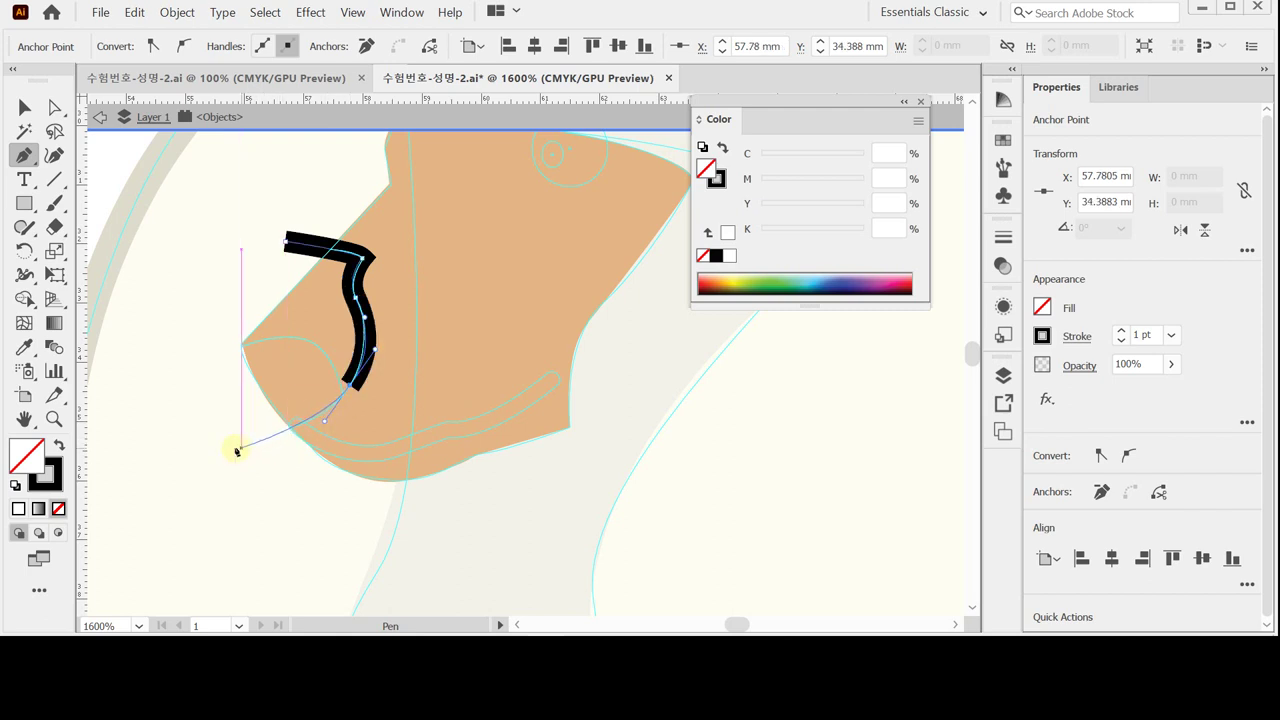
pyautogui.moveTo(229, 448); pyautogui.dragTo(206, 450)
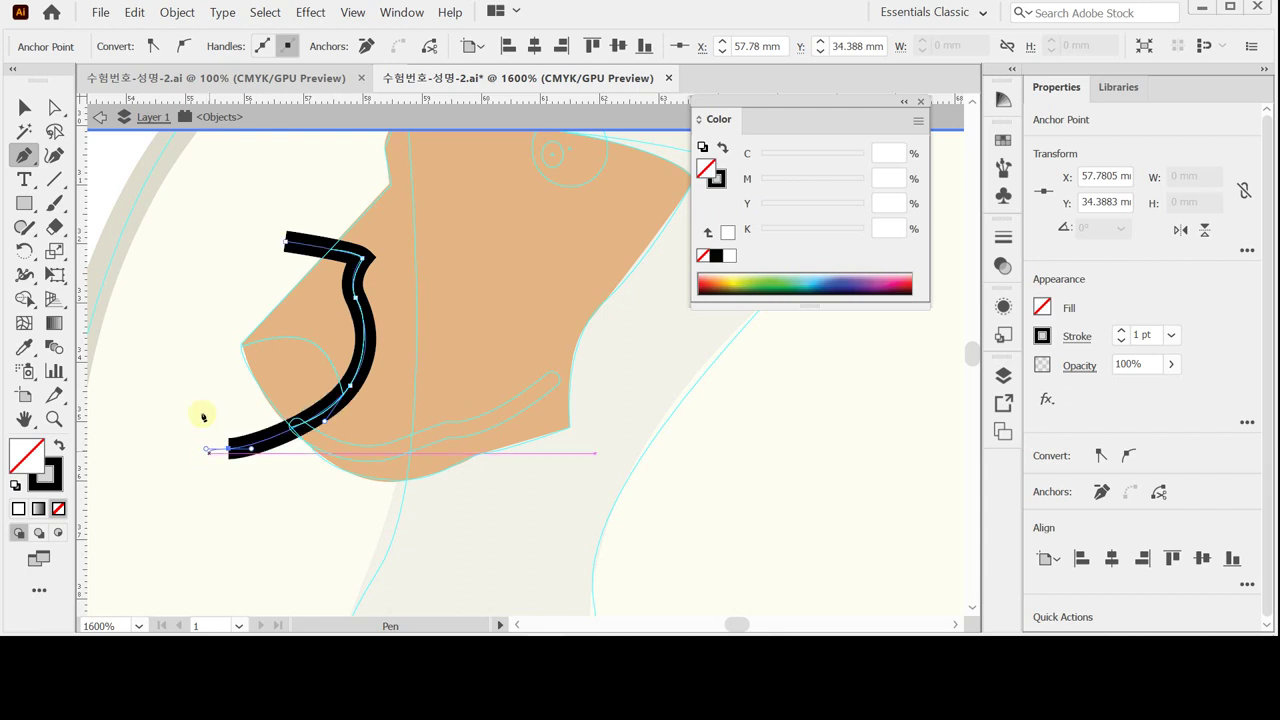
# Draw an unfilled black 1 pt Pen path along the nose guide, extending past the nose tip and the muzzle patch curve.
pyautogui.keyDown('ctrl'); pyautogui.click(212, 334); pyautogui.keyUp('ctrl')
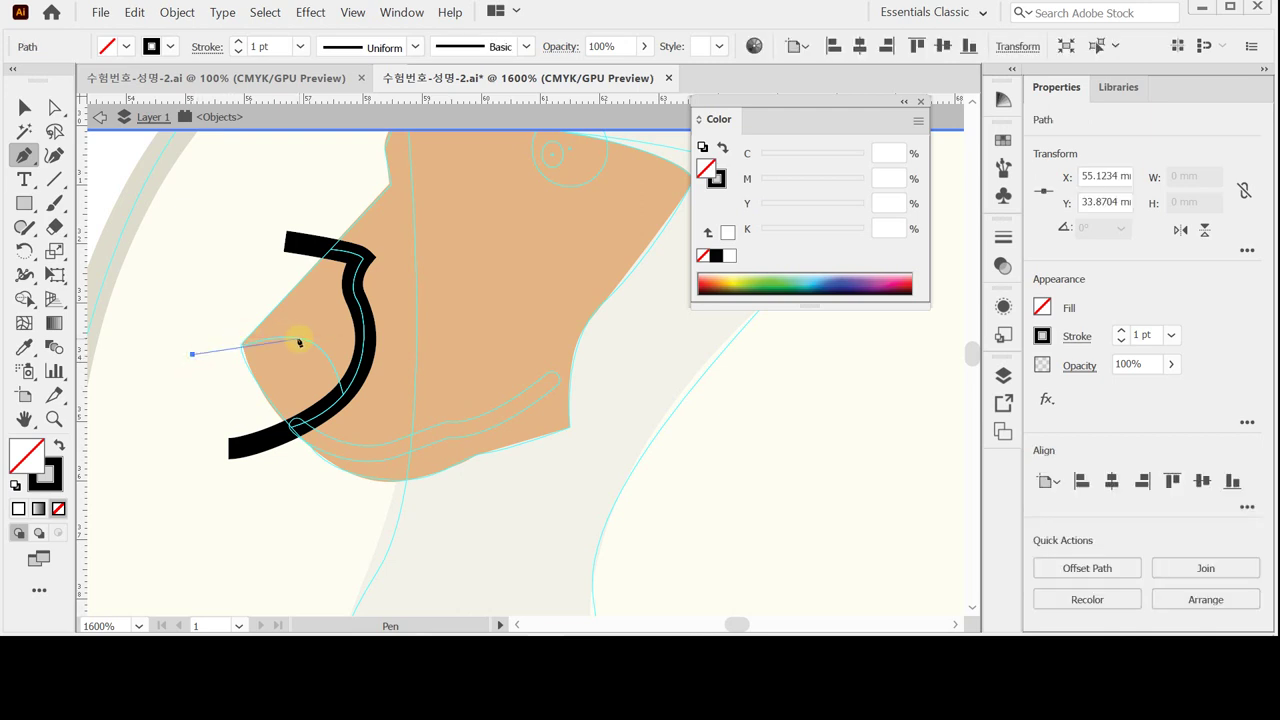
pyautogui.moveTo(293, 341); pyautogui.dragTo(312, 340)
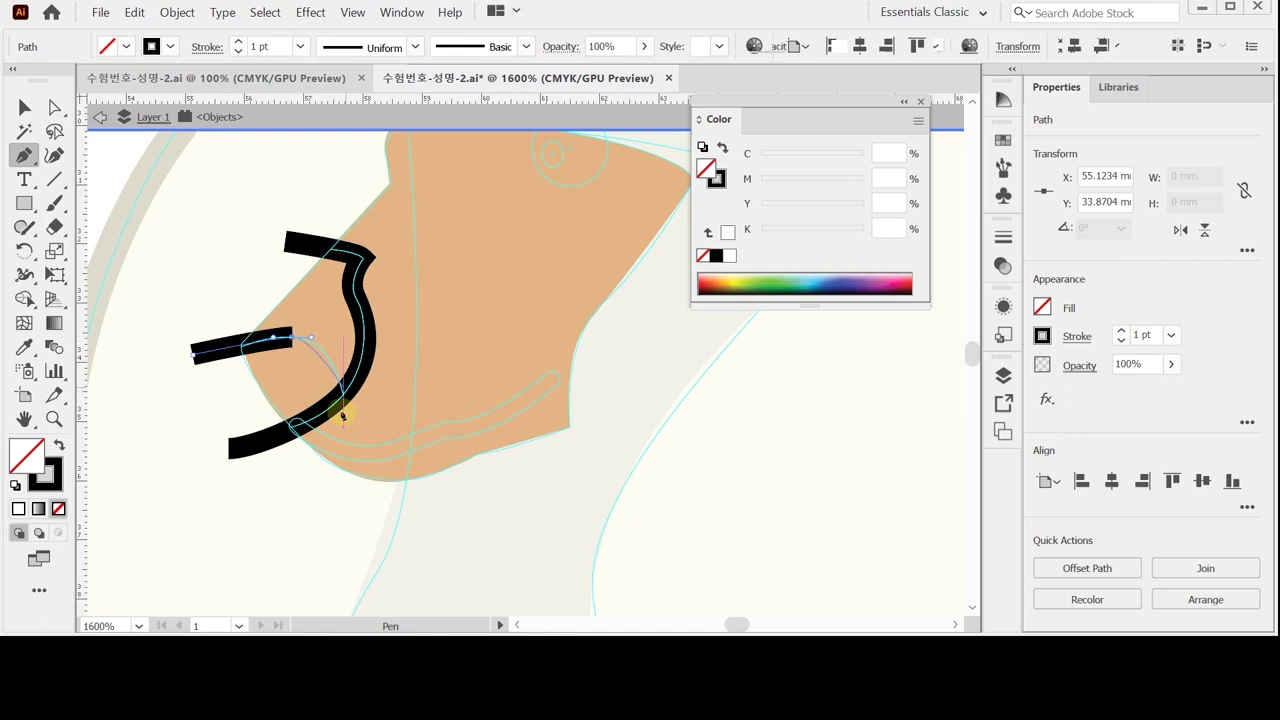
pyautogui.moveTo(352, 433); pyautogui.dragTo(365, 513)
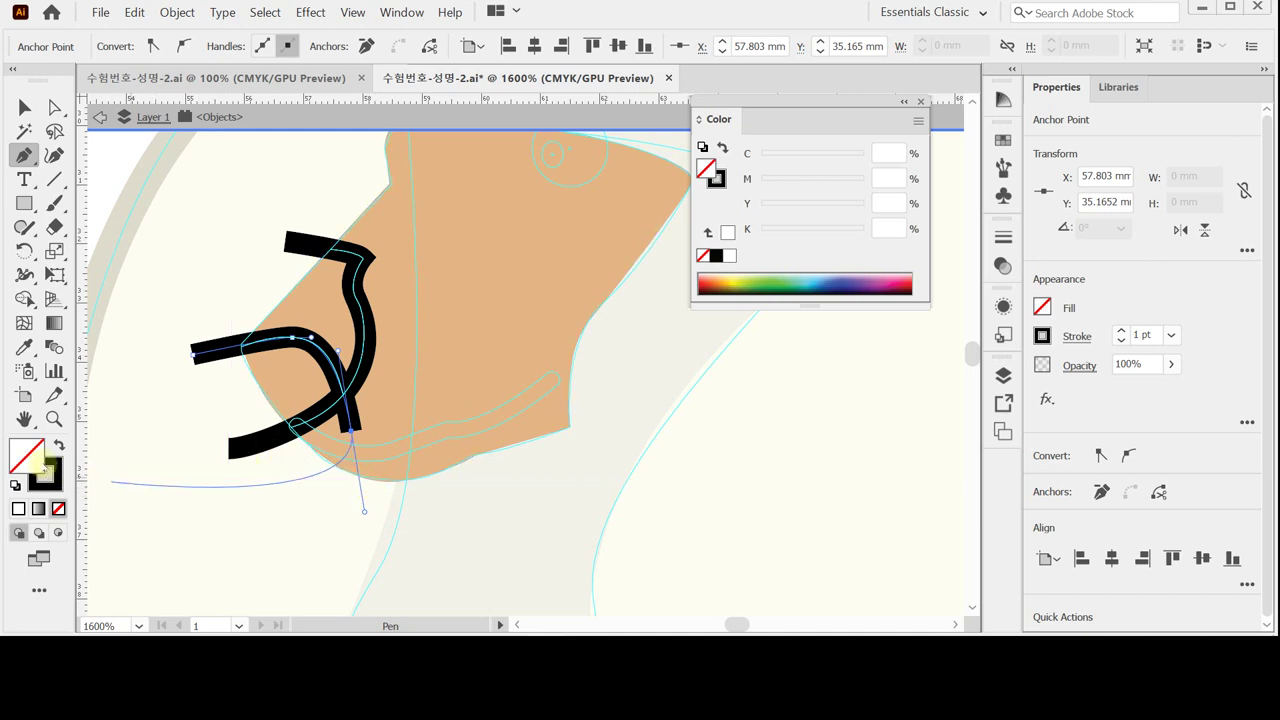
pyautogui.press('ctrl')
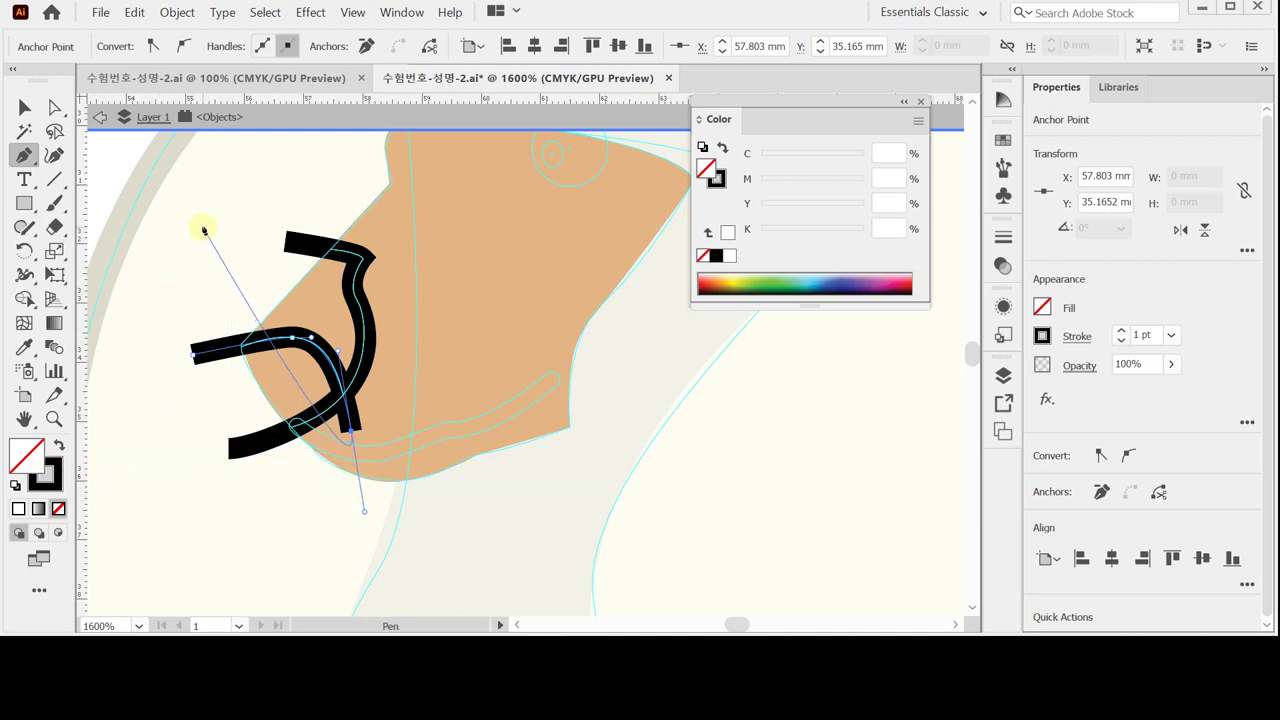
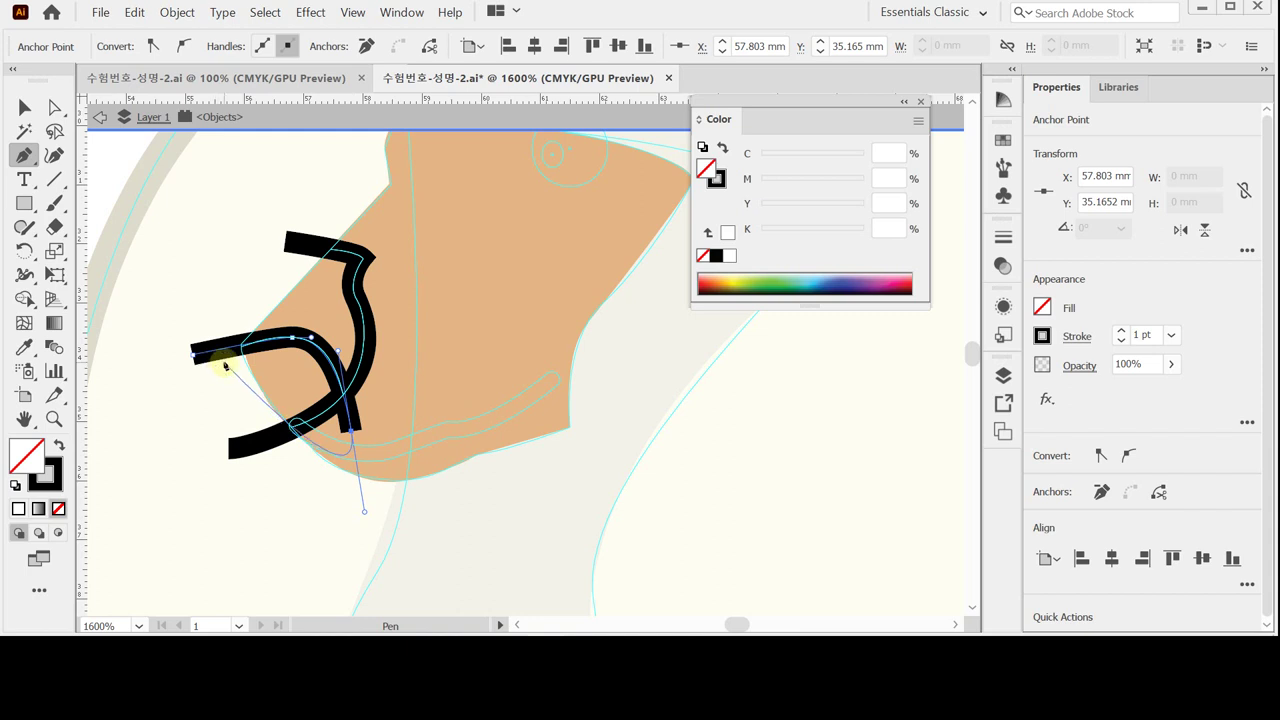
# Divide the face shape with the muzzle and nose paths using Pathfinder Divide, and clear the selection.
pyautogui.keyDown('ctrl'); pyautogui.keyDown('shift'); pyautogui.click(431, 371); pyautogui.keyUp('shift'); pyautogui.keyUp('ctrl')
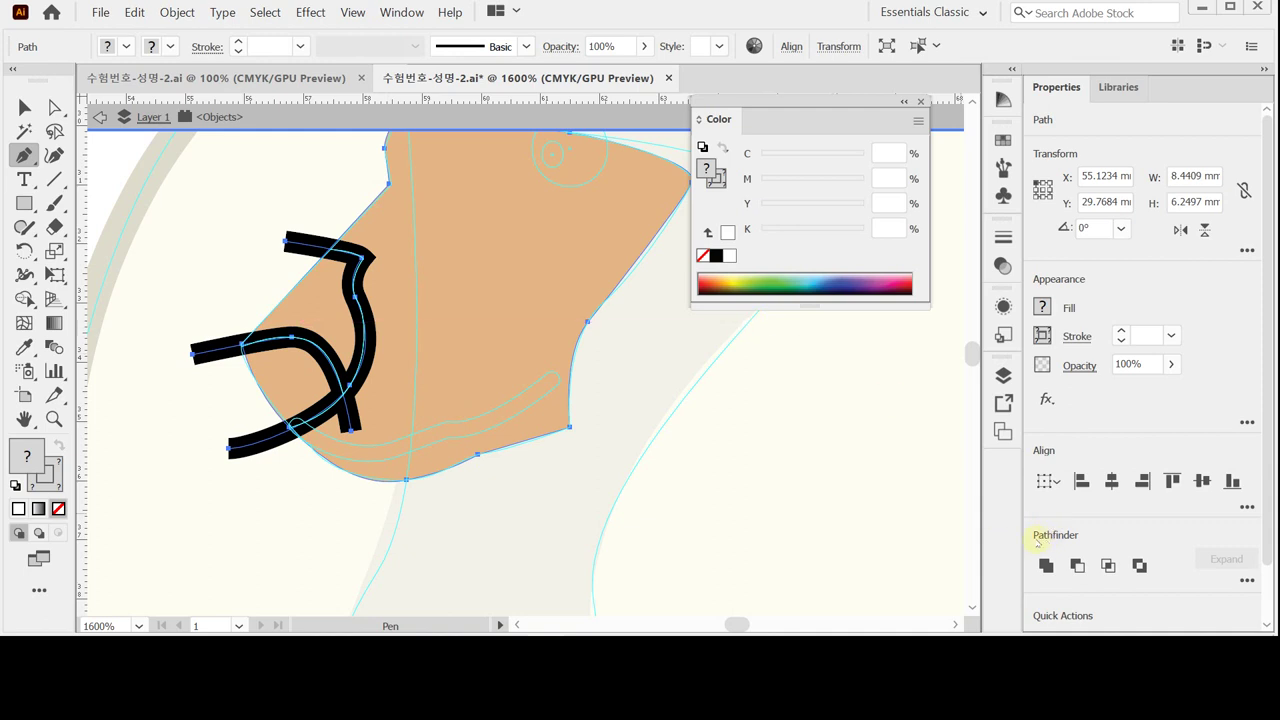
pyautogui.click(1247, 580)
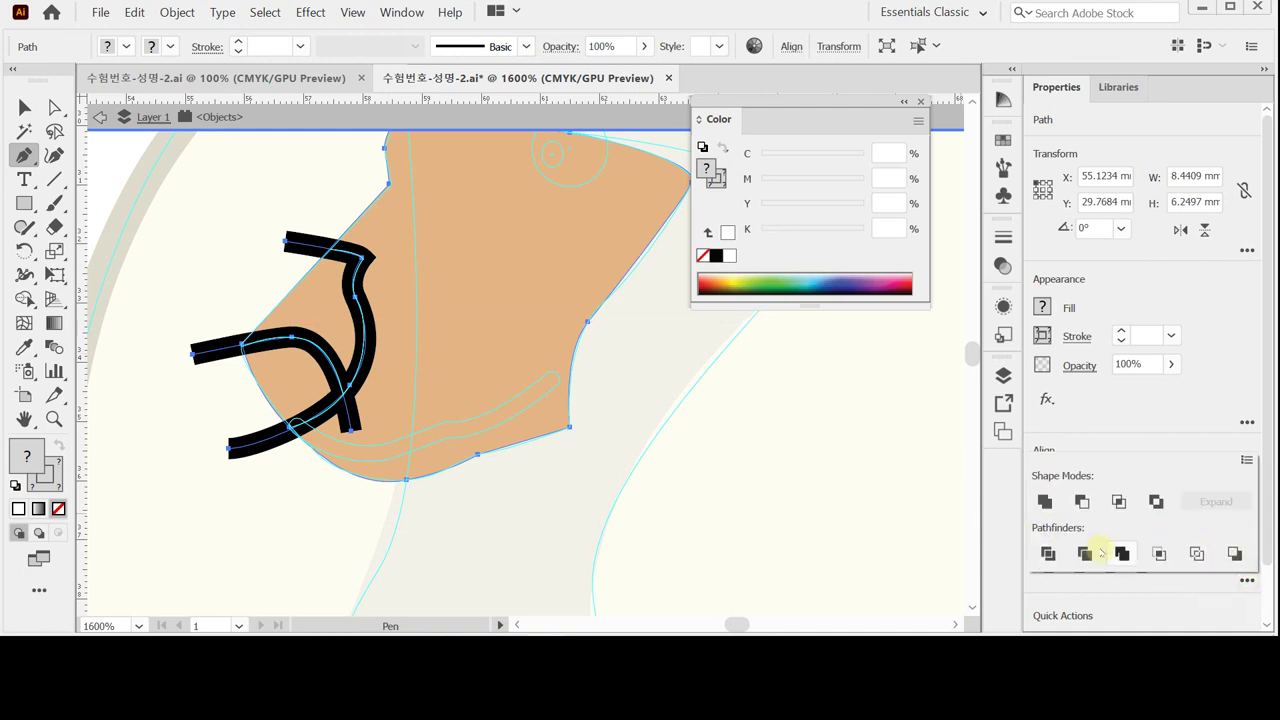
pyautogui.click(1048, 553)
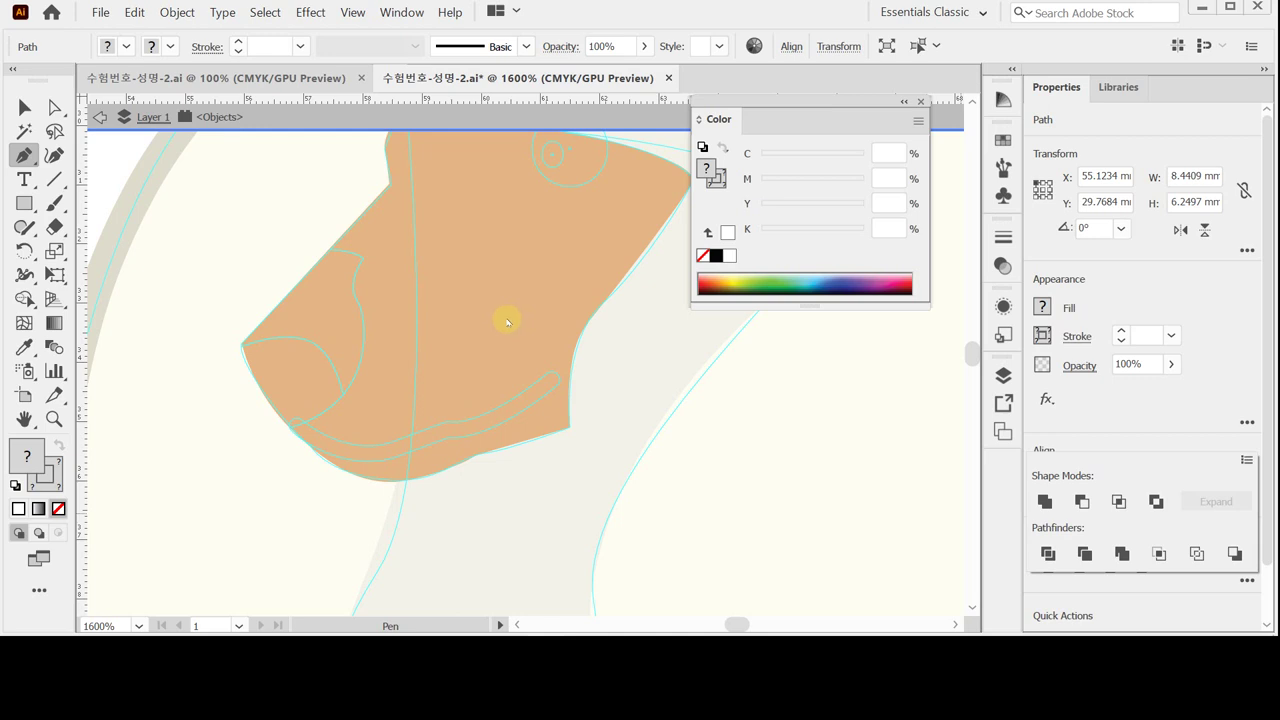
pyautogui.hotkey('ctrl', 'shift', 'a')
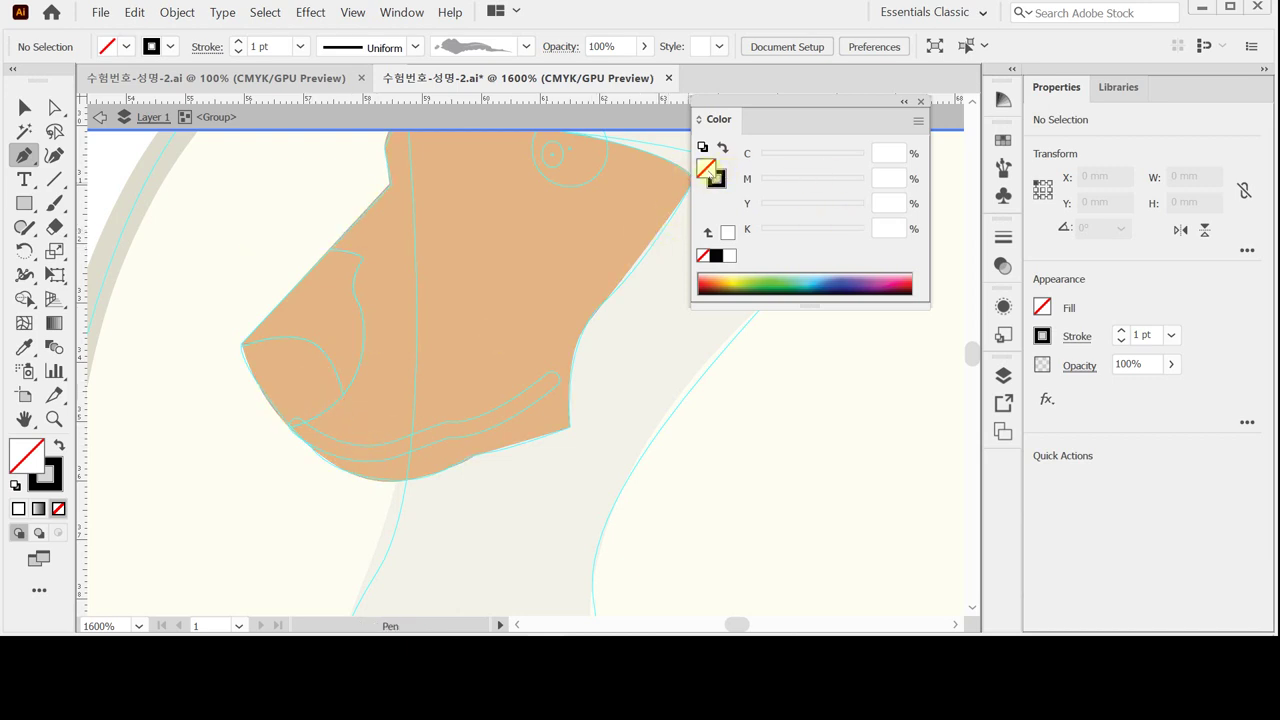
# Fill the muzzle patch above the nose with CMYK 0, 20, 10, 40.
pyautogui.keyDown('ctrl'); pyautogui.click(310, 312); pyautogui.keyUp('ctrl')
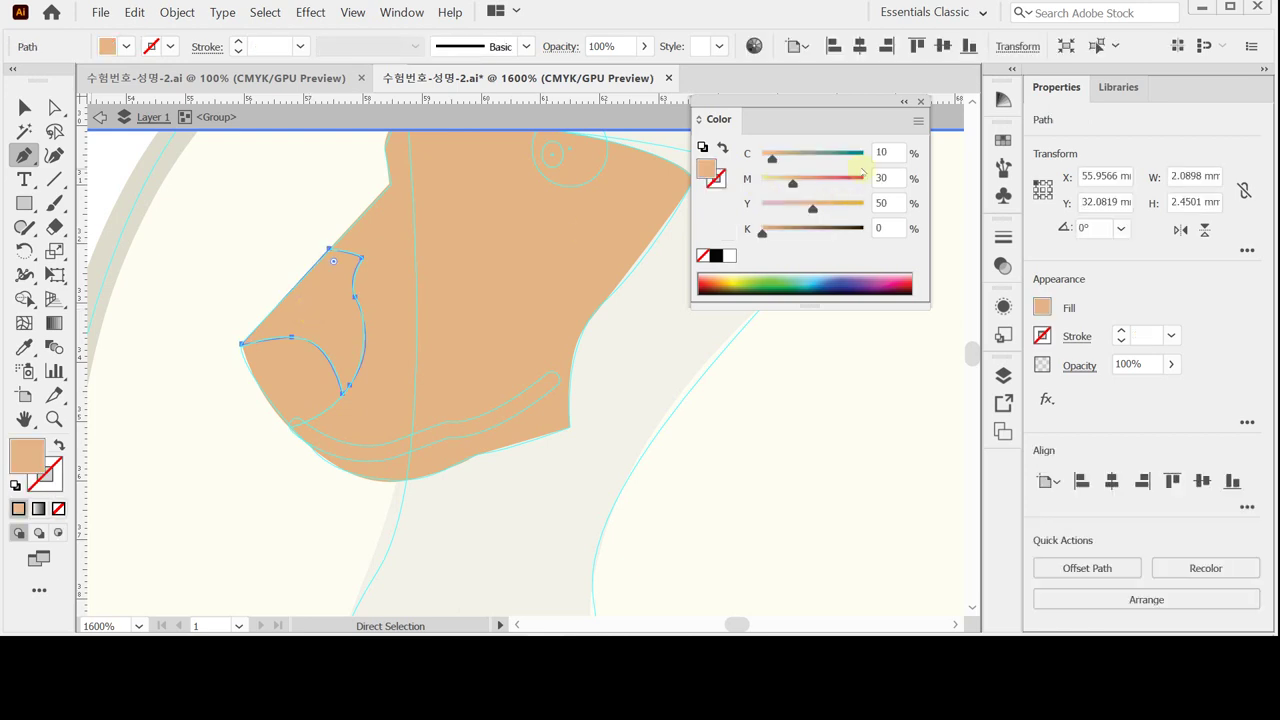
pyautogui.click(888, 151)
pyautogui.moveTo(890, 151); pyautogui.dragTo(819, 178)
pyautogui.write('0')
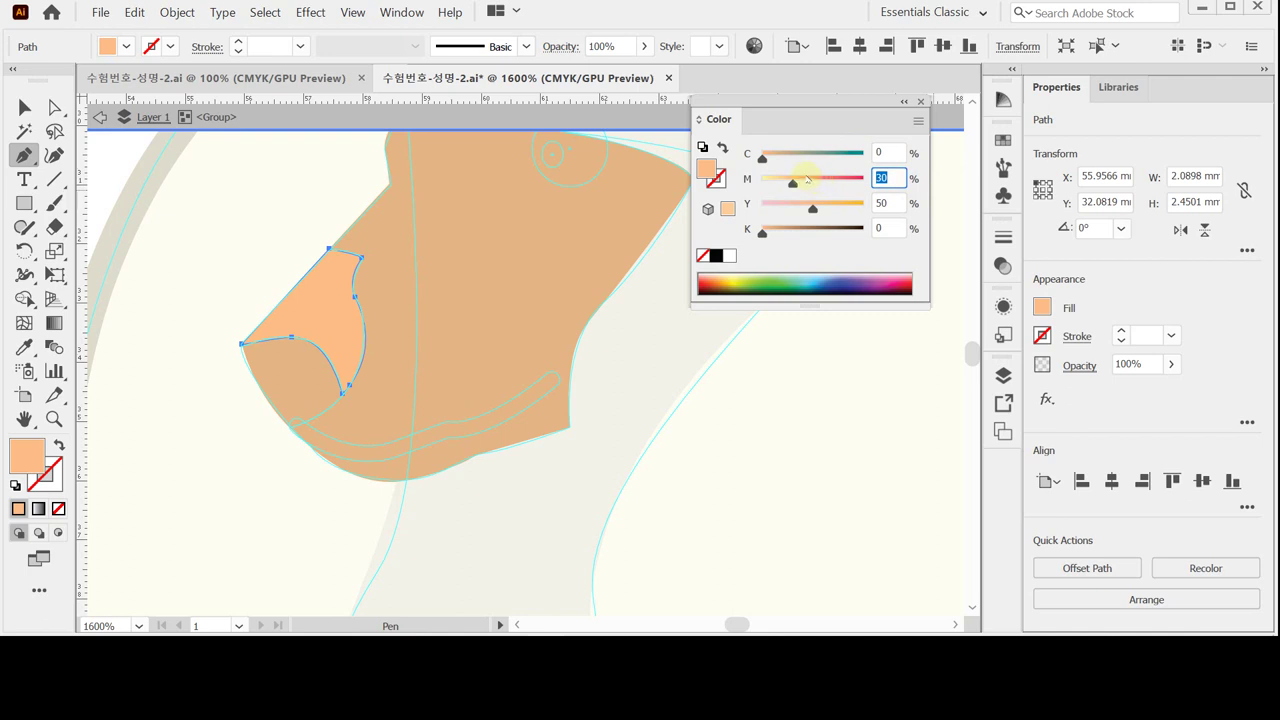
pyautogui.write('20')
pyautogui.press('Tab')
pyautogui.write('10')
pyautogui.press('Tab')
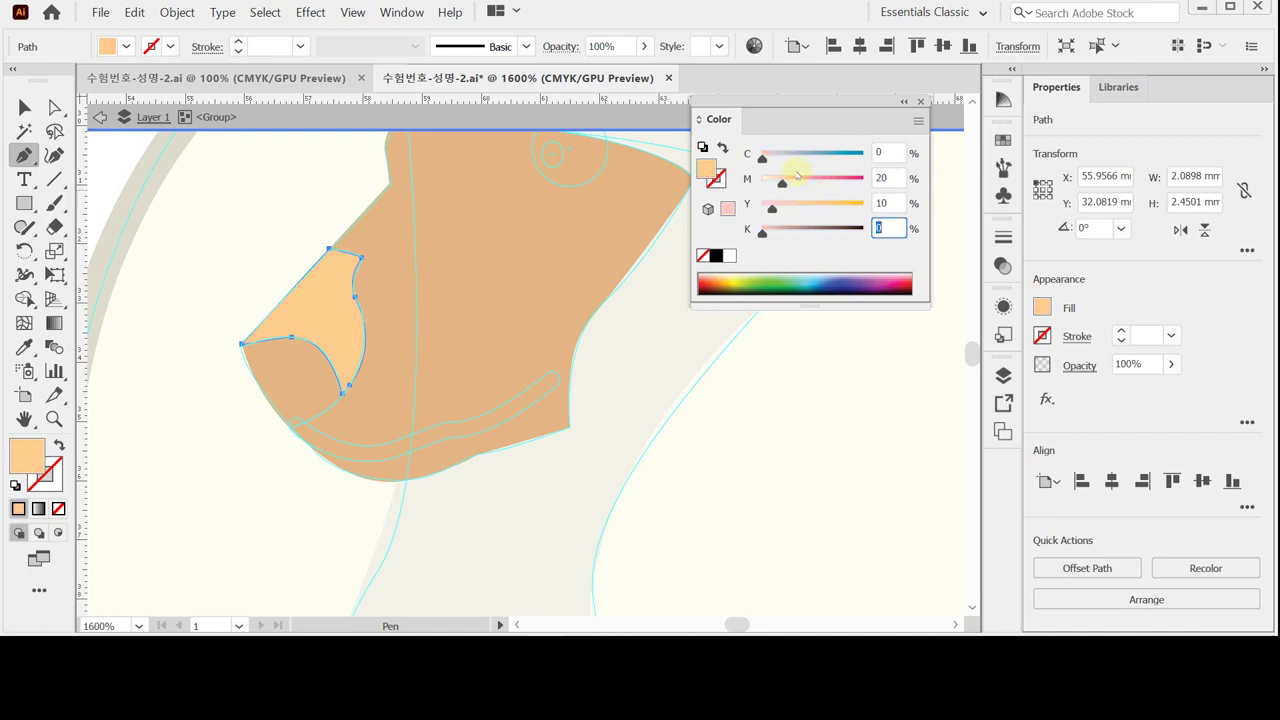
pyautogui.write('40')
pyautogui.press('Return')
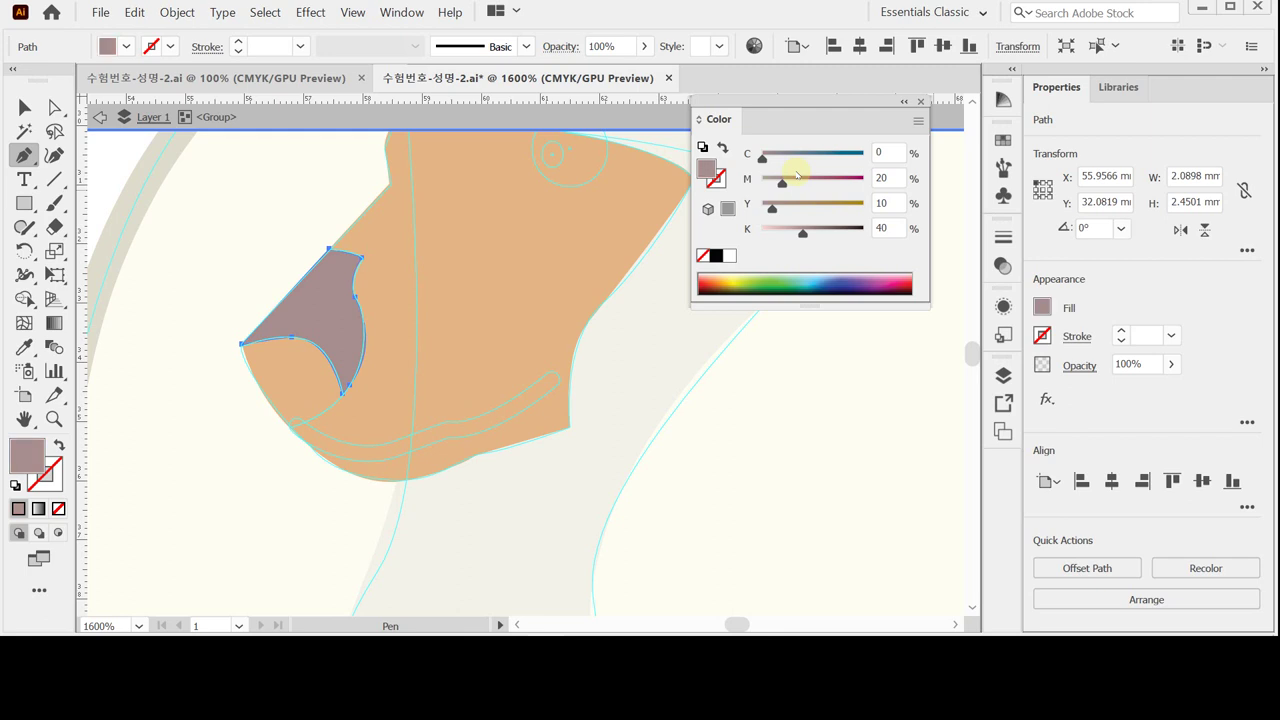
# Fill the nose region with black and clear the selection.
pyautogui.click(325, 383)
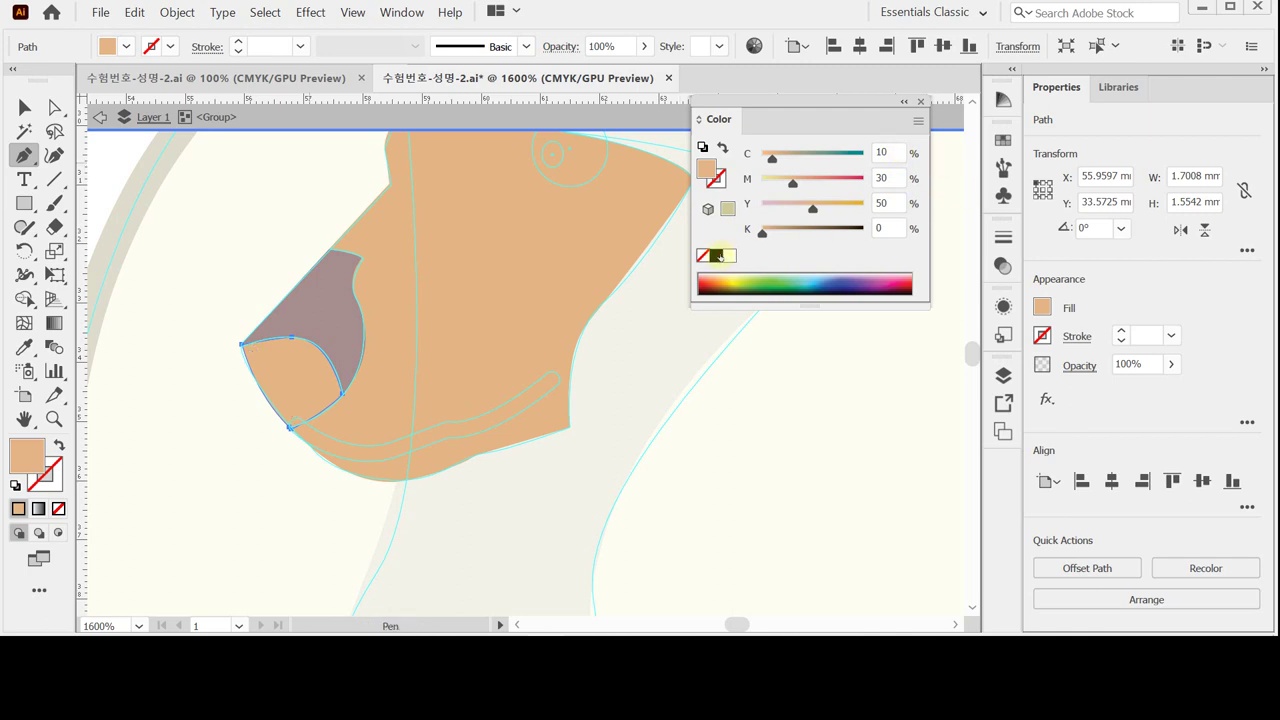
pyautogui.click(717, 256)
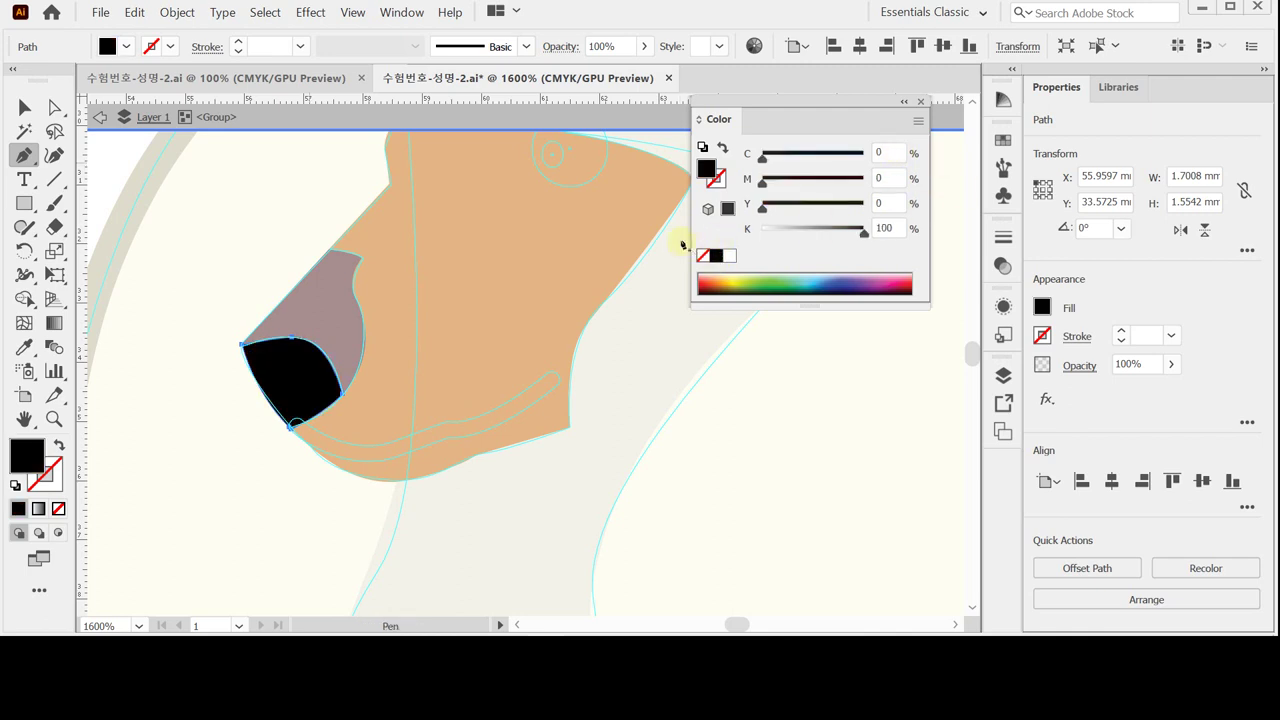
pyautogui.keyDown('ctrl'); pyautogui.click(229, 220); pyautogui.keyUp('ctrl')
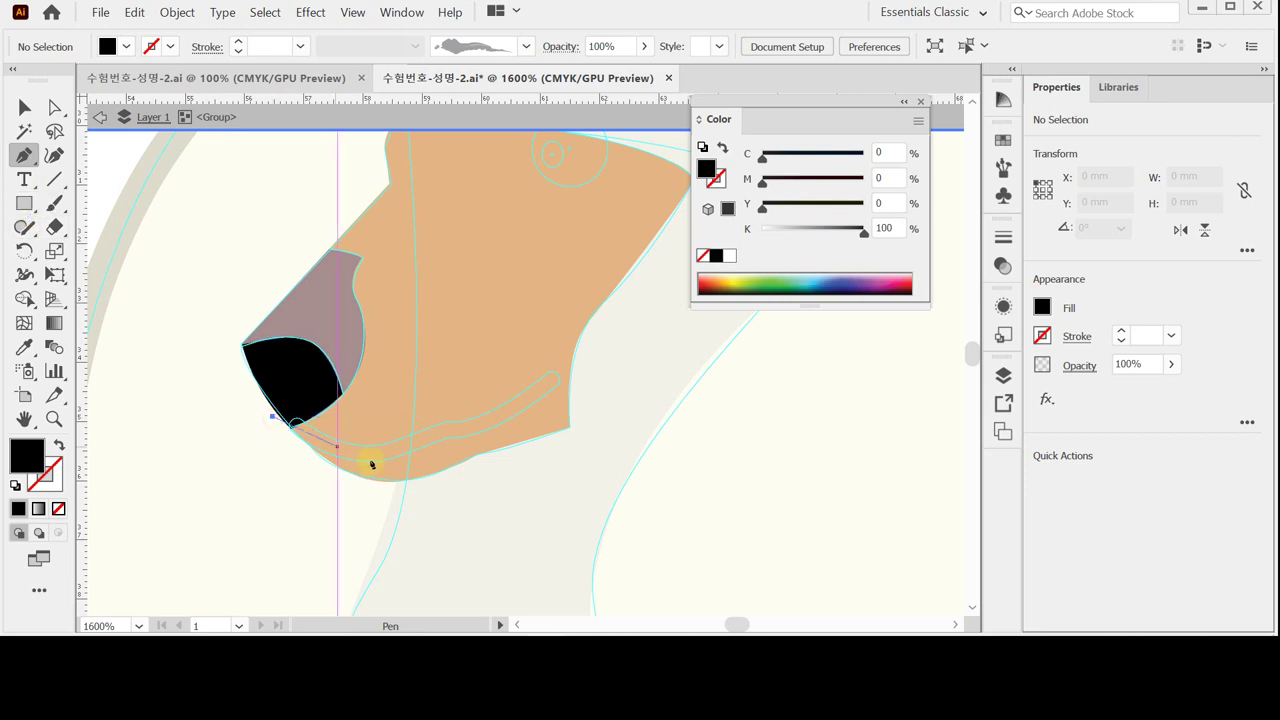
# Draw the mouth line from under the nose to the cheek as an unfilled curved Pen path with a black 1 pt stroke.
pyautogui.click(291, 423)
pyautogui.moveTo(352, 453); pyautogui.dragTo(389, 455)
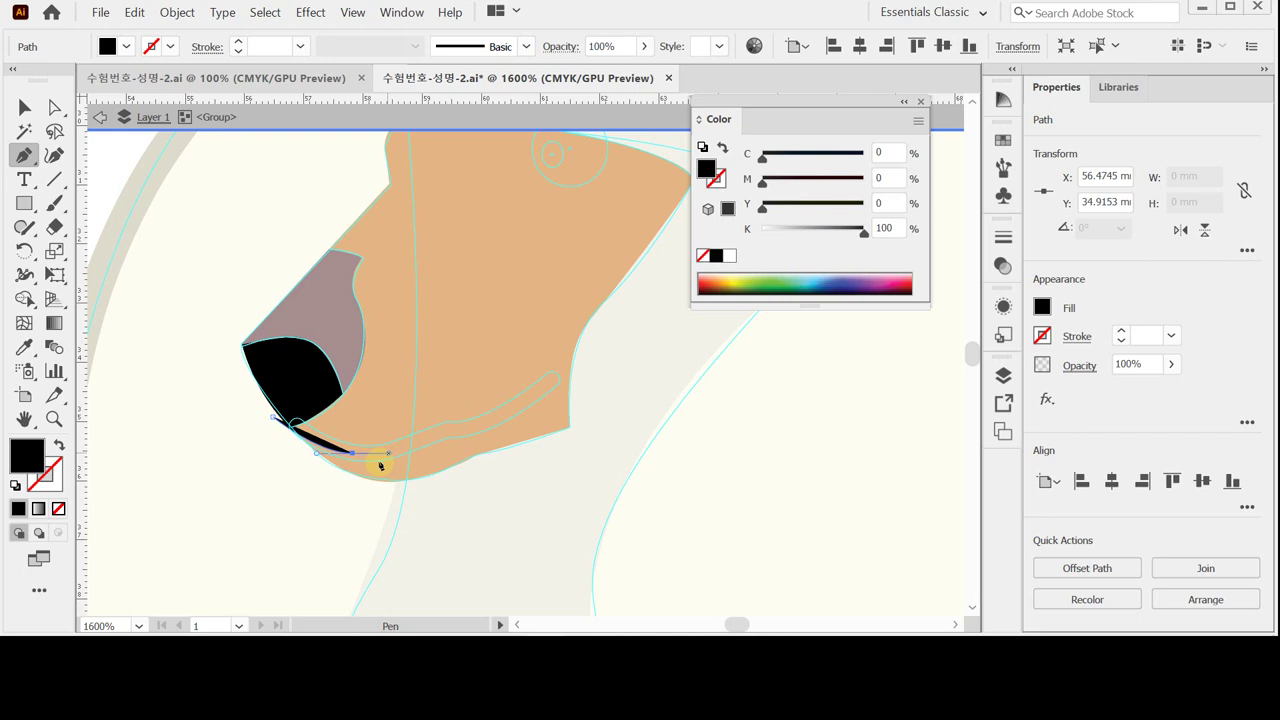
pyautogui.click(59, 445)
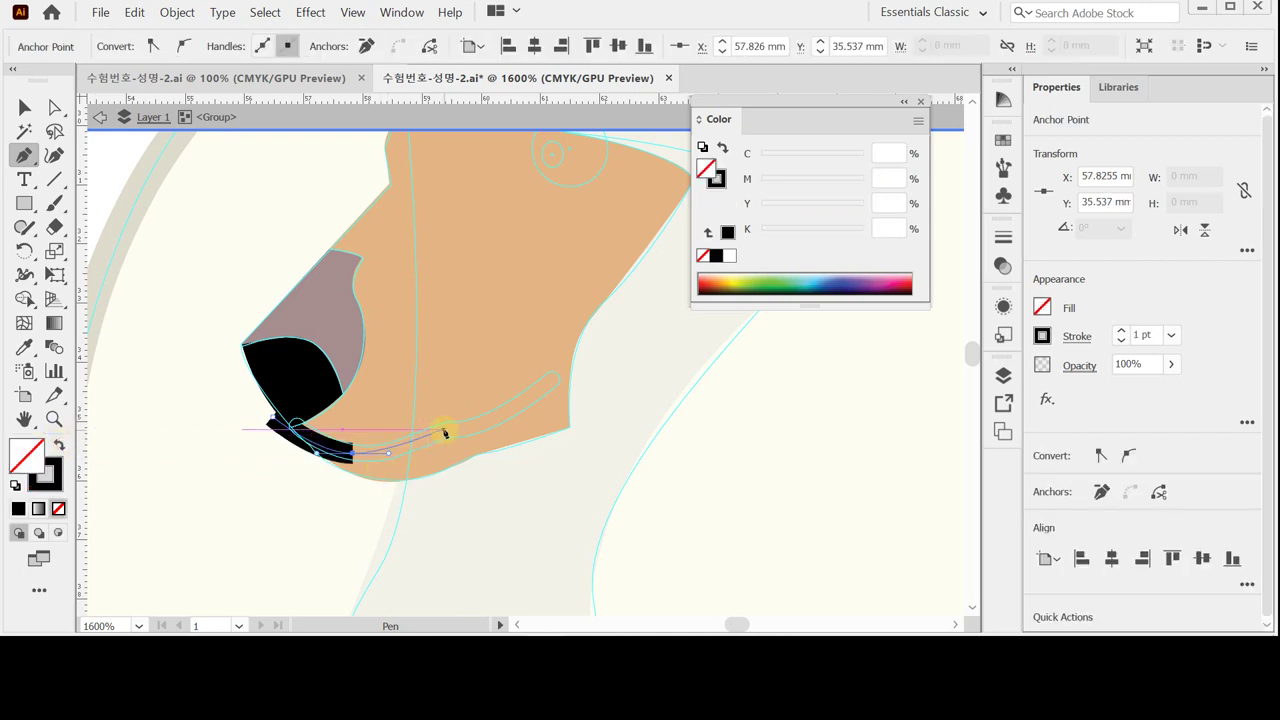
pyautogui.moveTo(444, 431); pyautogui.dragTo(467, 421)
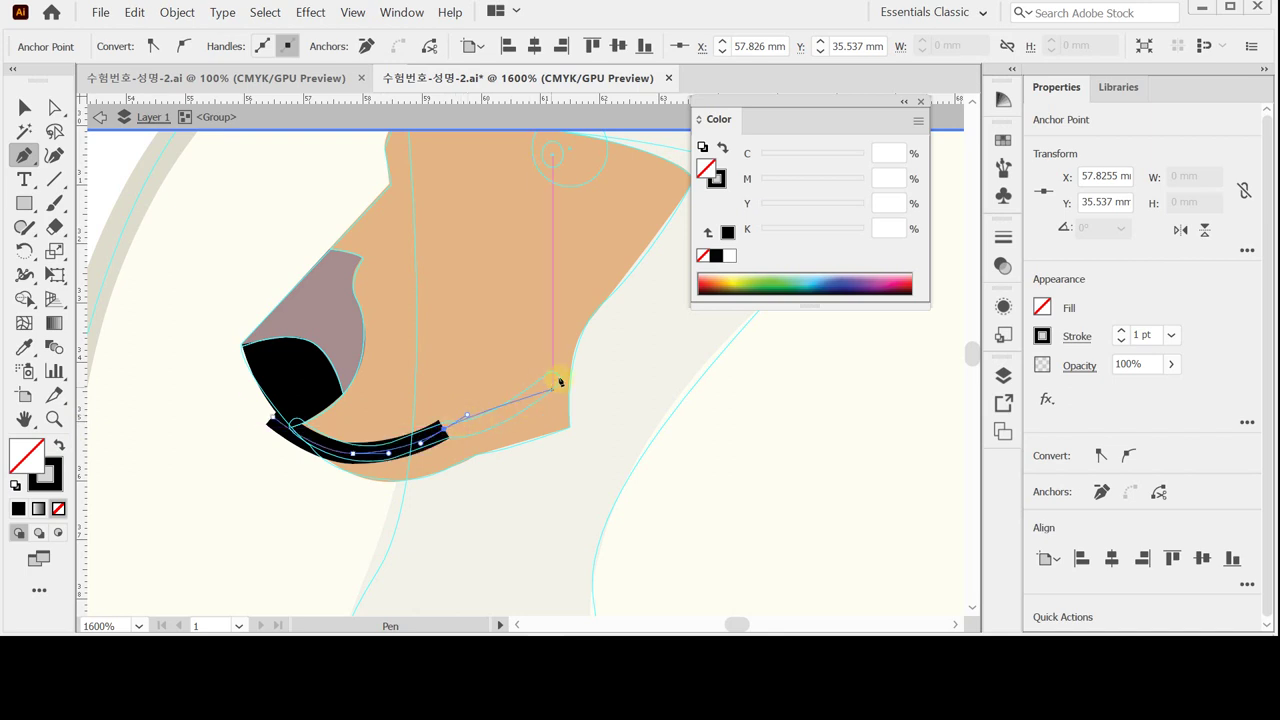
pyautogui.click(554, 381)
pyautogui.click(444, 430)
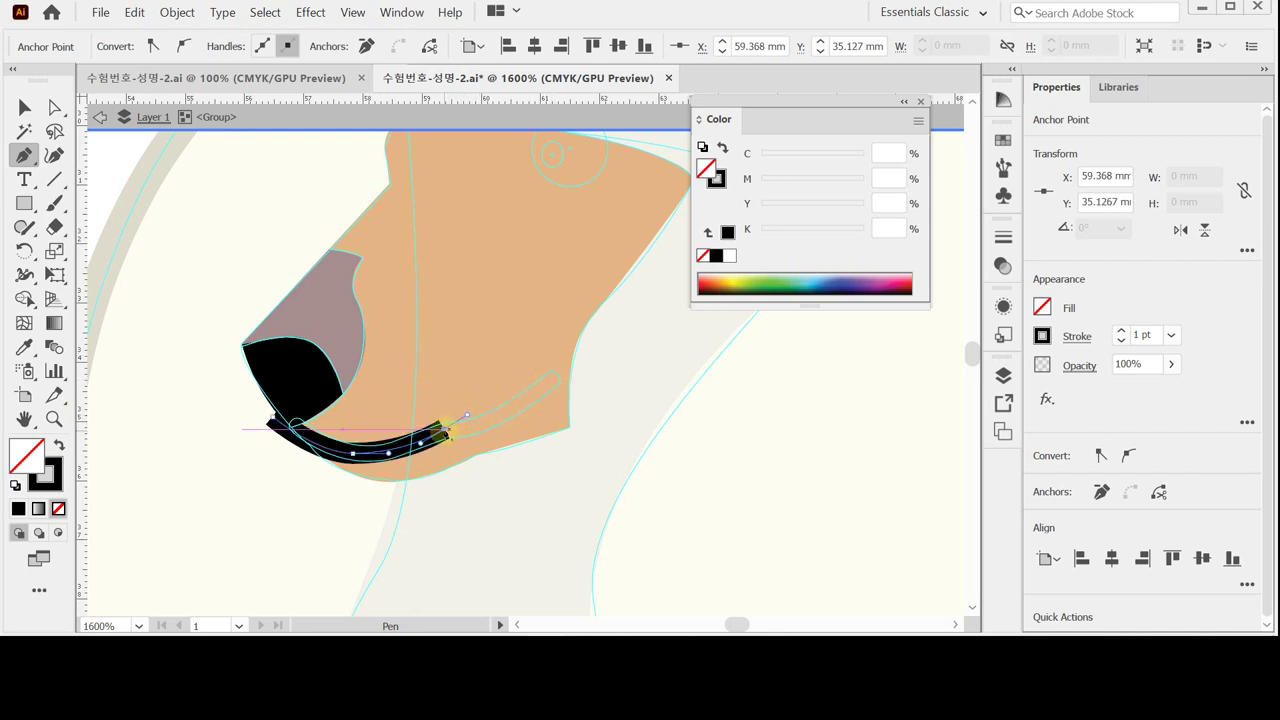
pyautogui.moveTo(550, 384); pyautogui.dragTo(605, 331)
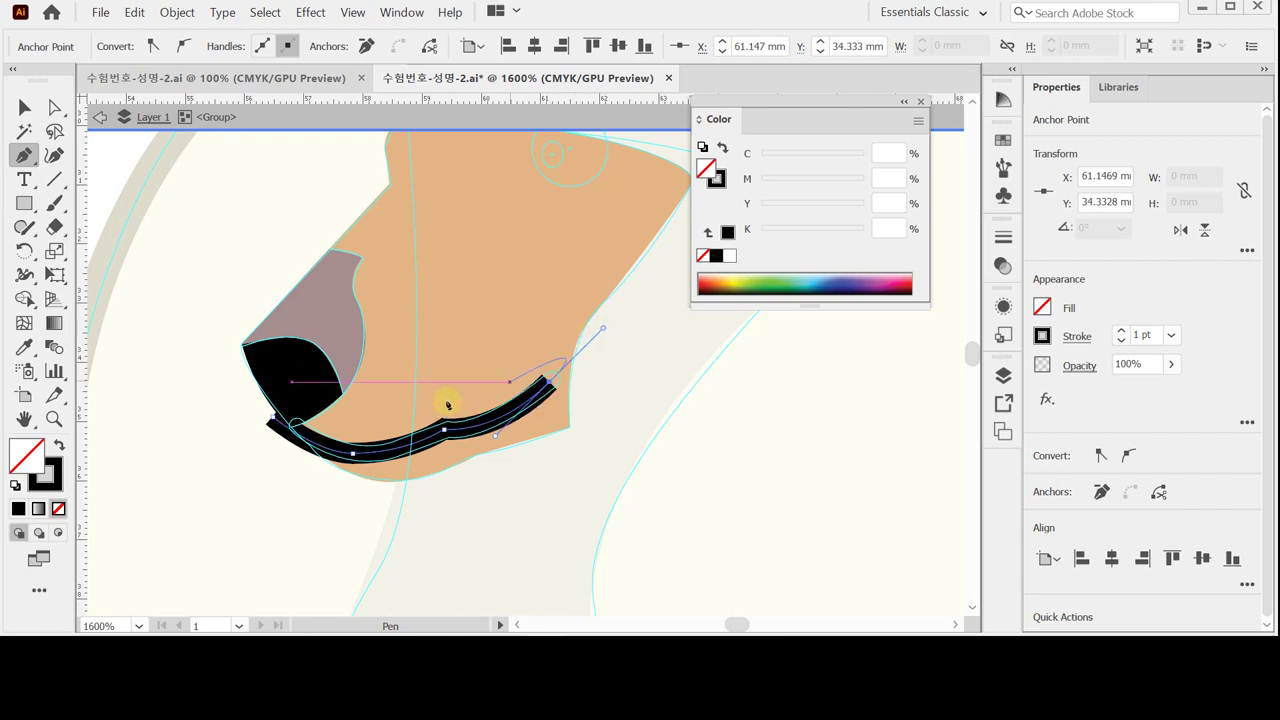
# Reposition the mouth line's starting anchor at the nose and its lowest anchor to fit the mouth guide.
pyautogui.press('ctrl')
pyautogui.moveTo(274, 421); pyautogui.dragTo(298, 428)
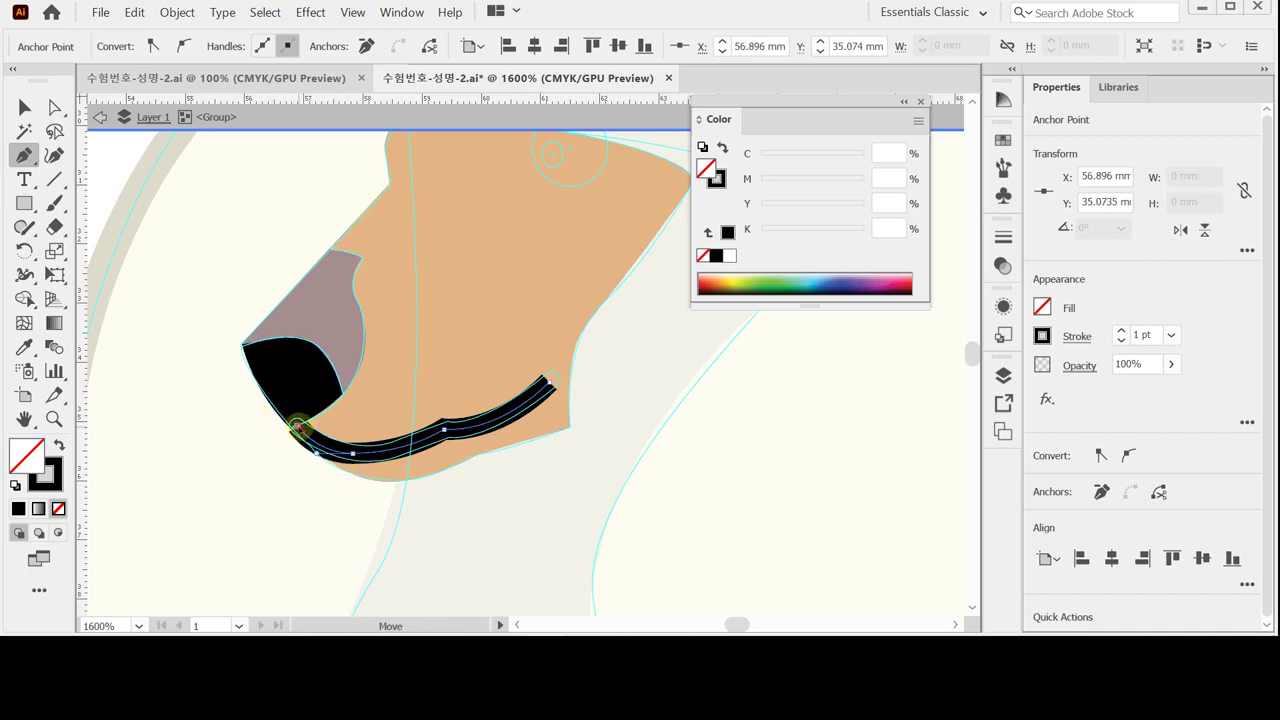
pyautogui.keyDown('ctrl'); pyautogui.click(298, 428); pyautogui.keyUp('ctrl')
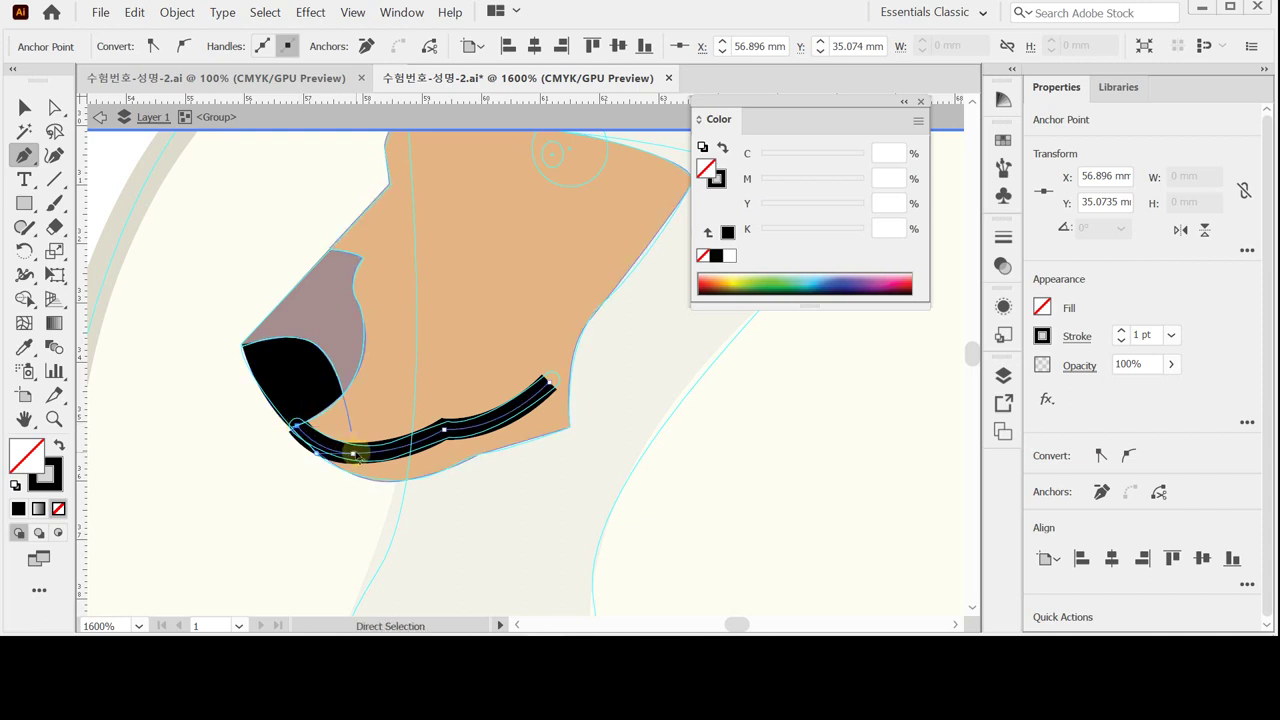
pyautogui.moveTo(350, 450); pyautogui.dragTo(360, 455)
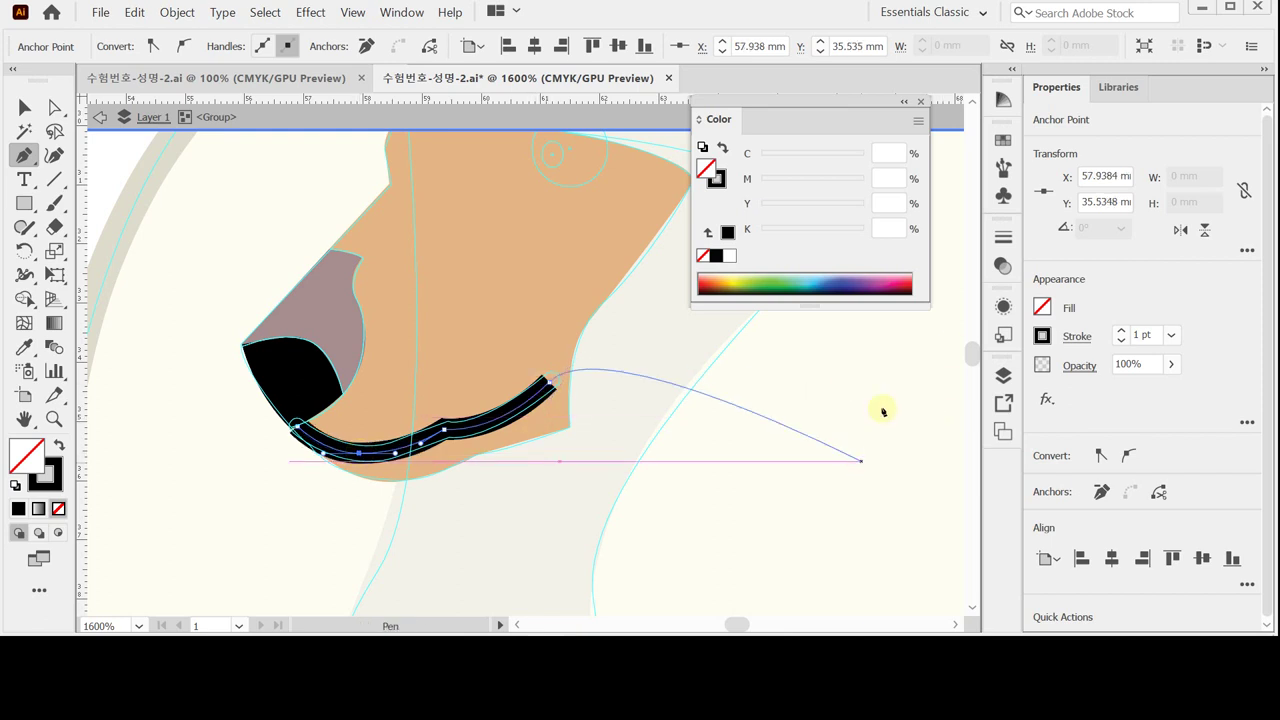
# Set the mouth line's stroke weight to 0.75 pt with round caps.
pyautogui.click(1077, 336)
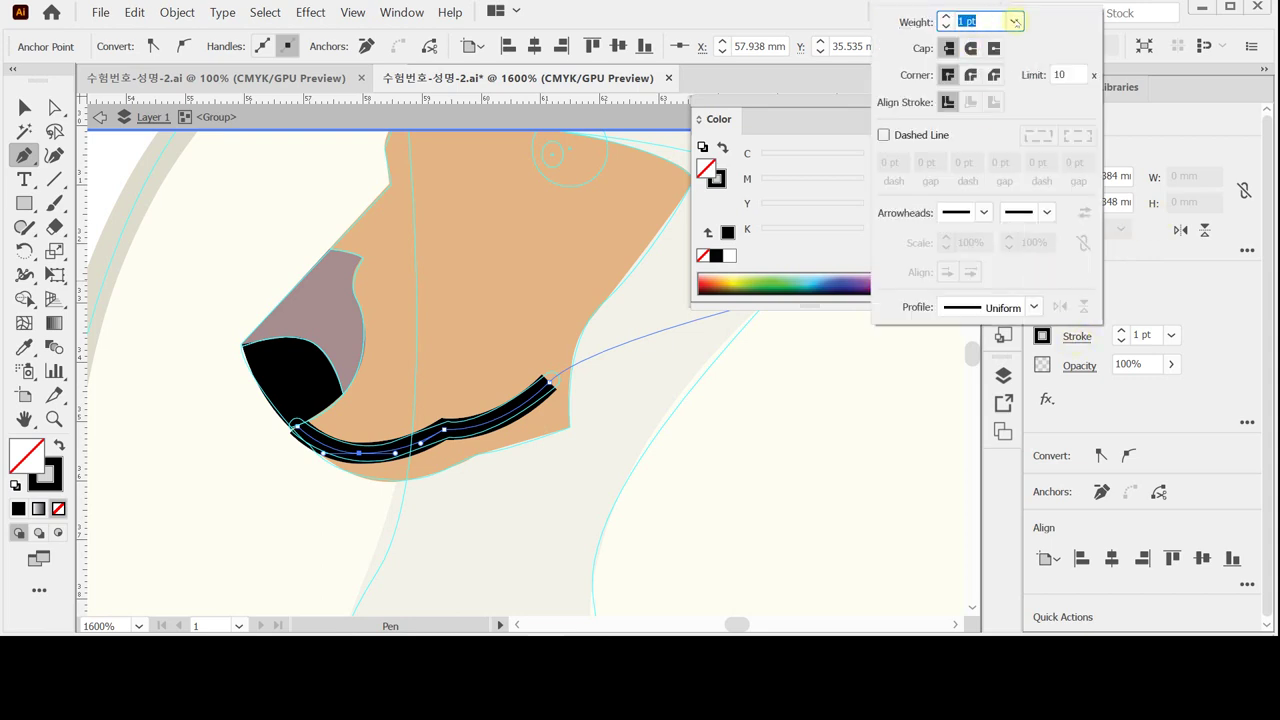
pyautogui.click(1014, 21)
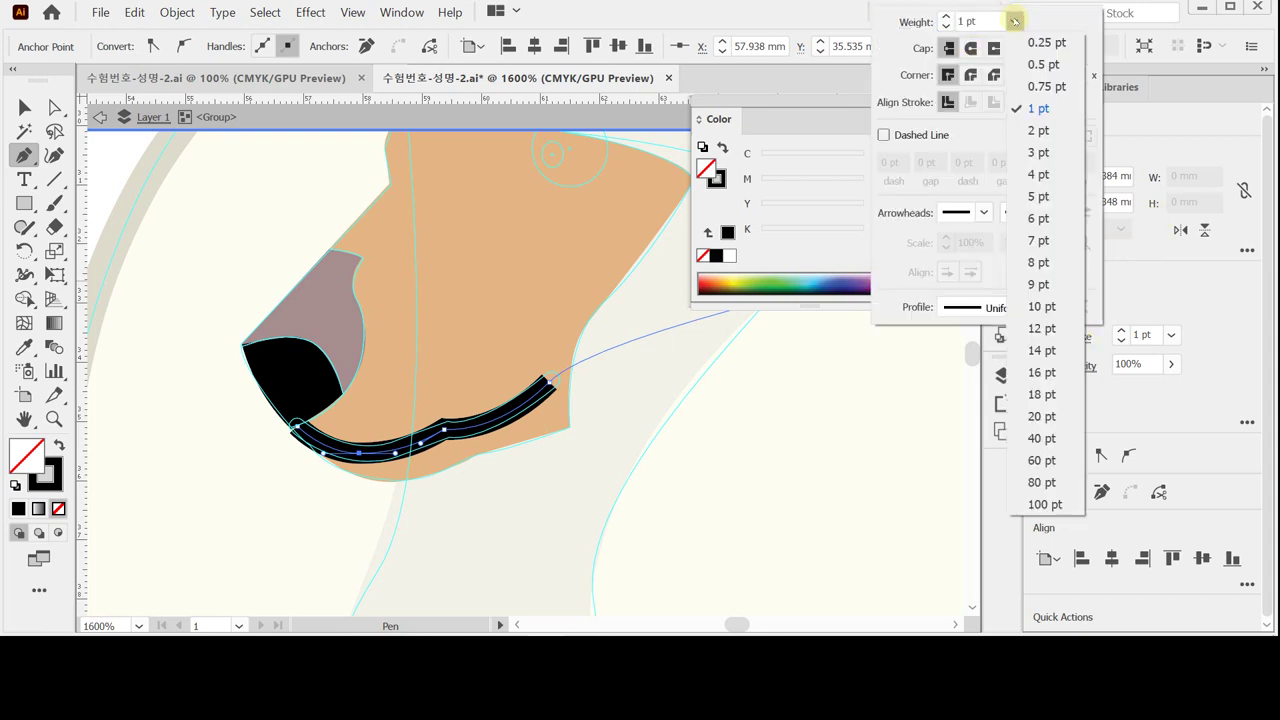
pyautogui.click(1040, 196)
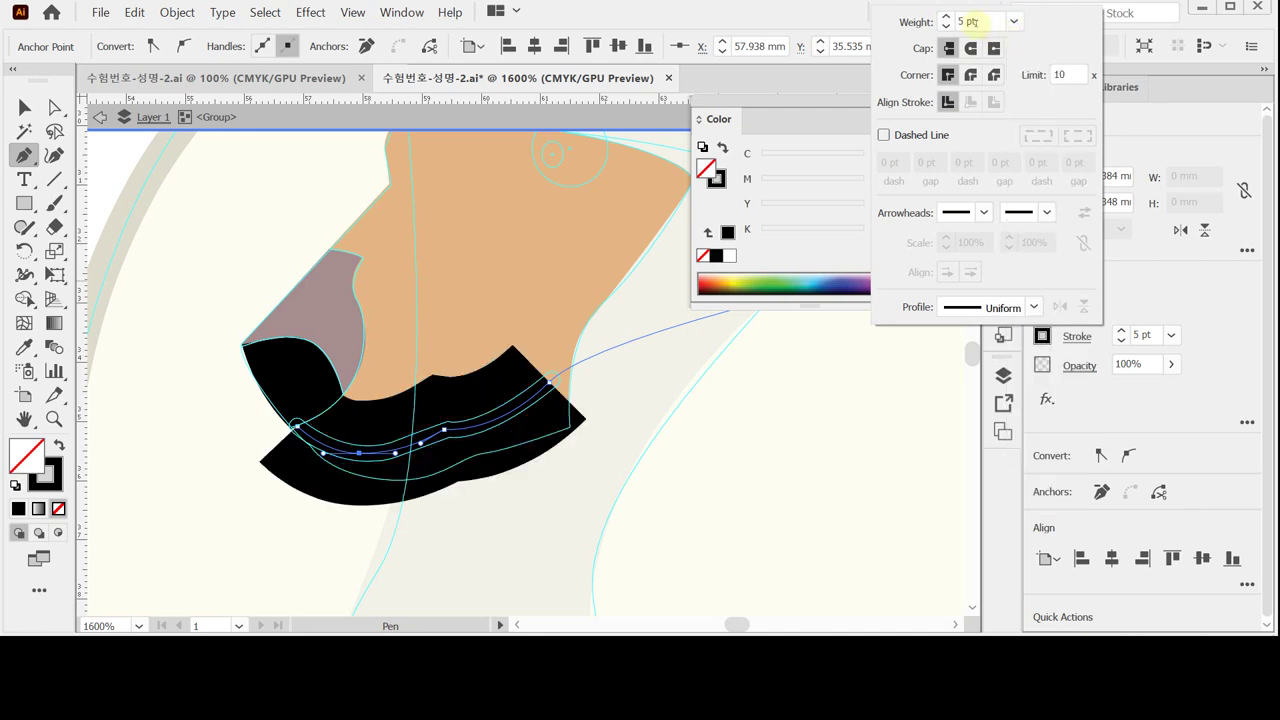
pyautogui.moveTo(970, 21); pyautogui.dragTo(928, 26)
pyautogui.press('BackSpace')
pyautogui.press('Return')
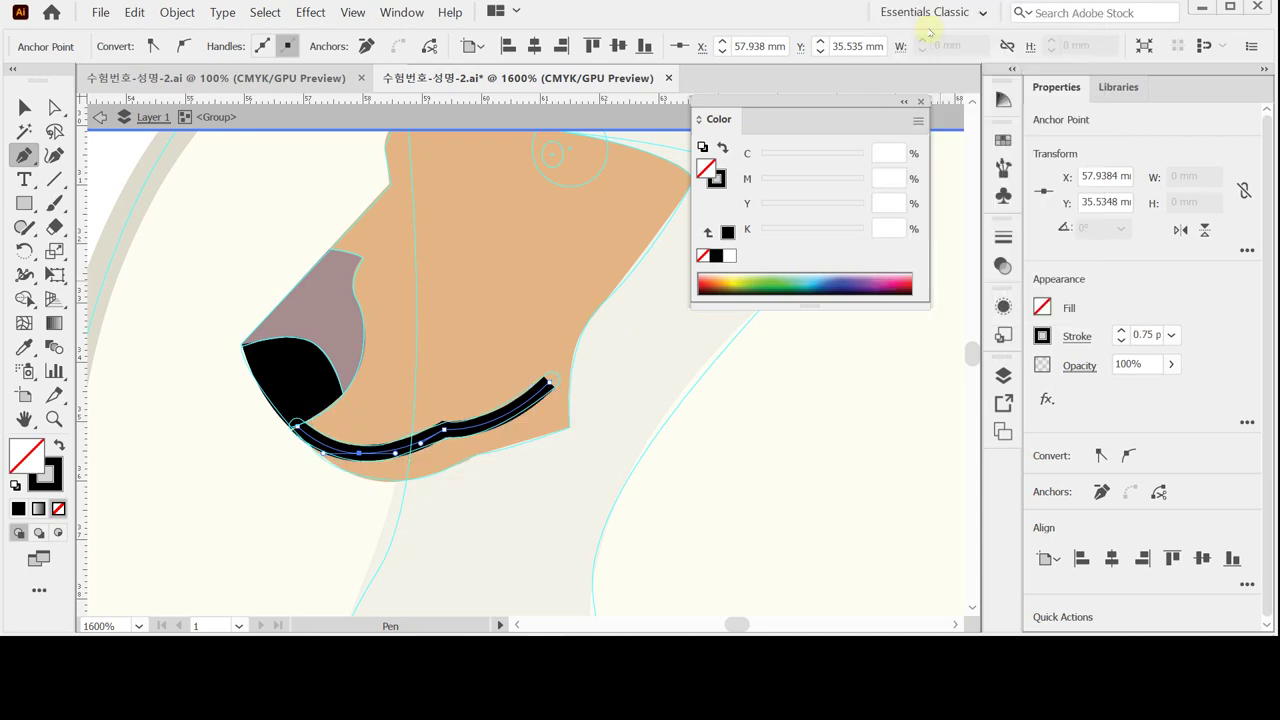
pyautogui.click(1077, 336)
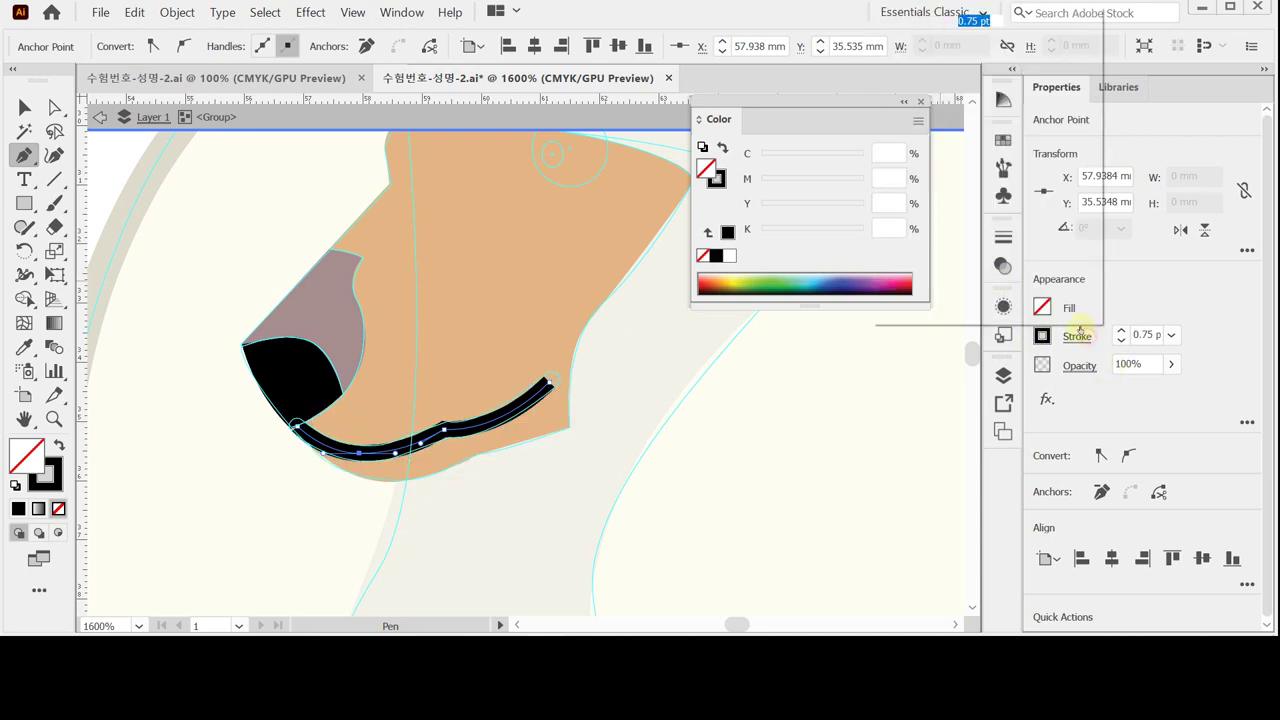
pyautogui.click(972, 48)
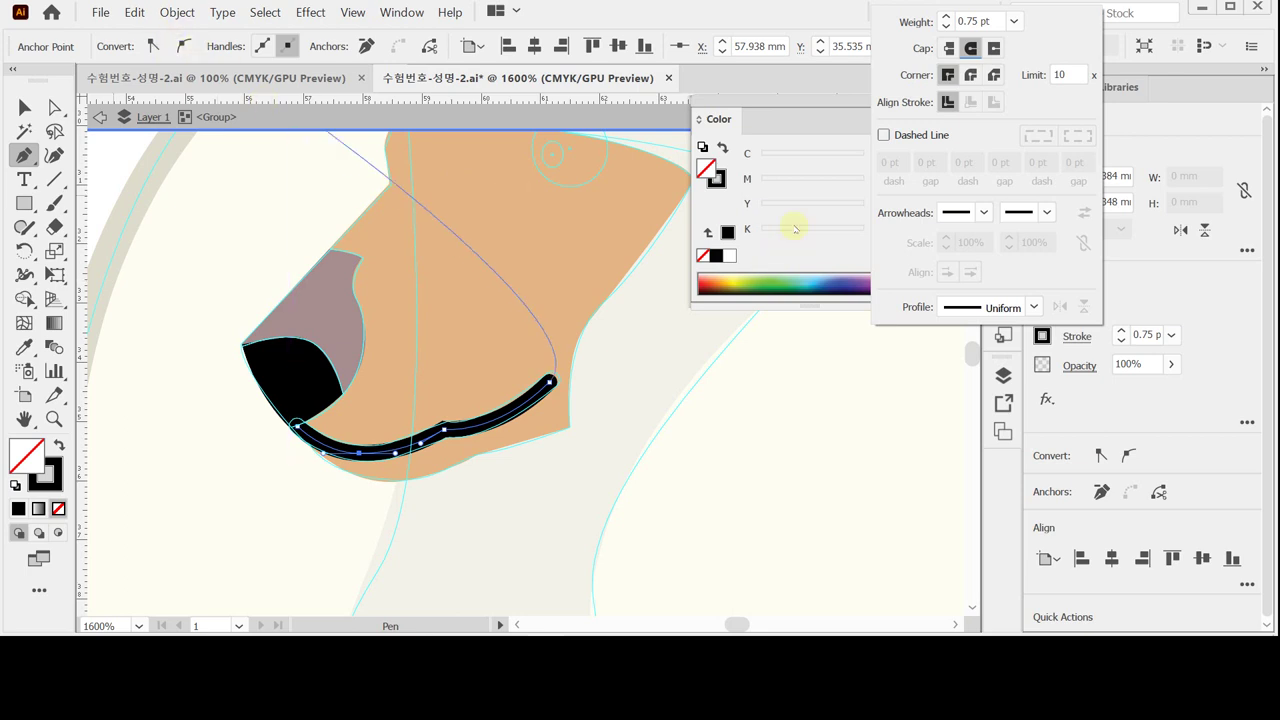
# Colour the mouth line's stroke CMYK 40, 60, 90, 30.
pyautogui.click(716, 178)
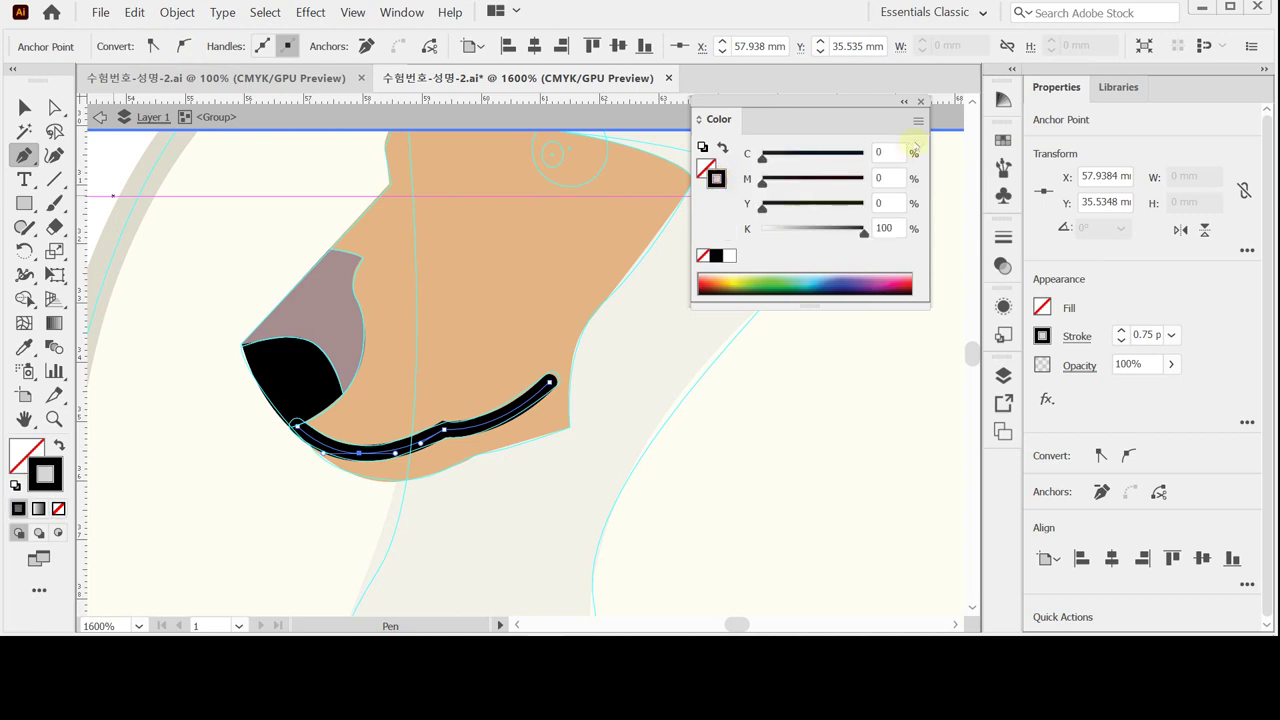
pyautogui.click(883, 155)
pyautogui.write('40')
pyautogui.press('Tab')
pyautogui.write('60')
pyautogui.press('Tab')
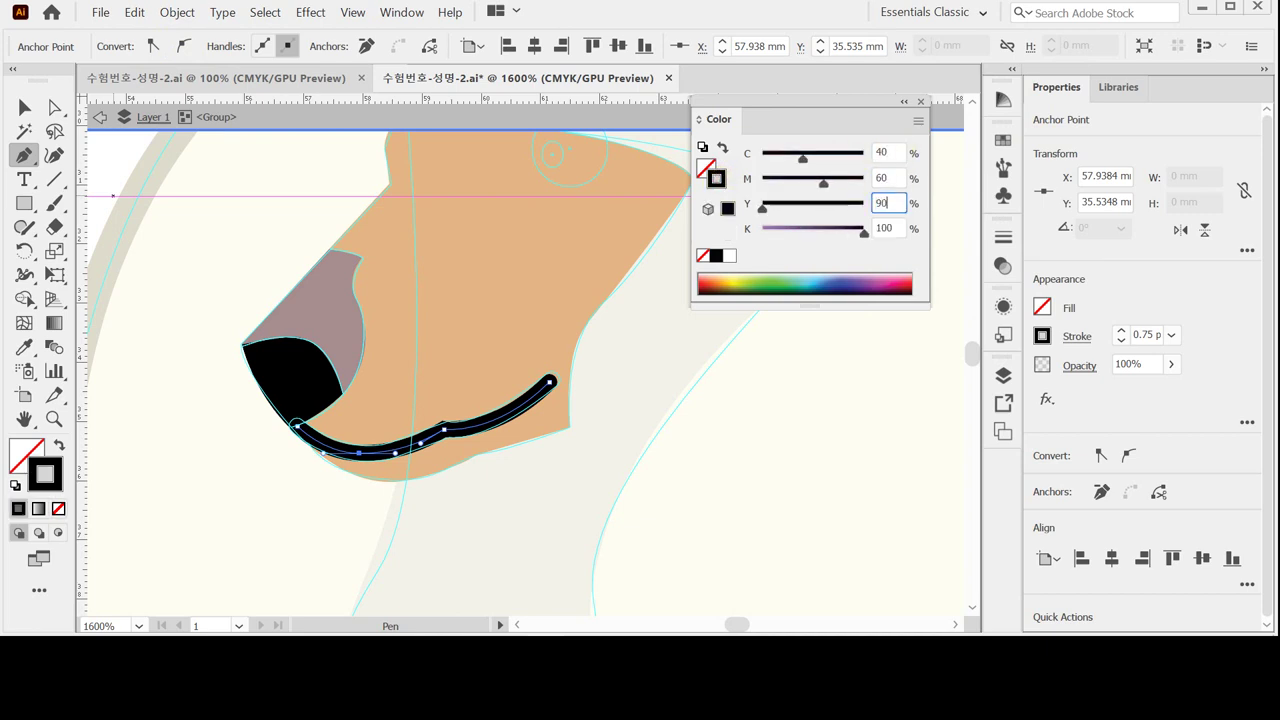
pyautogui.write('90')
pyautogui.press('Tab')
pyautogui.write('30')
pyautogui.click(858, 160)
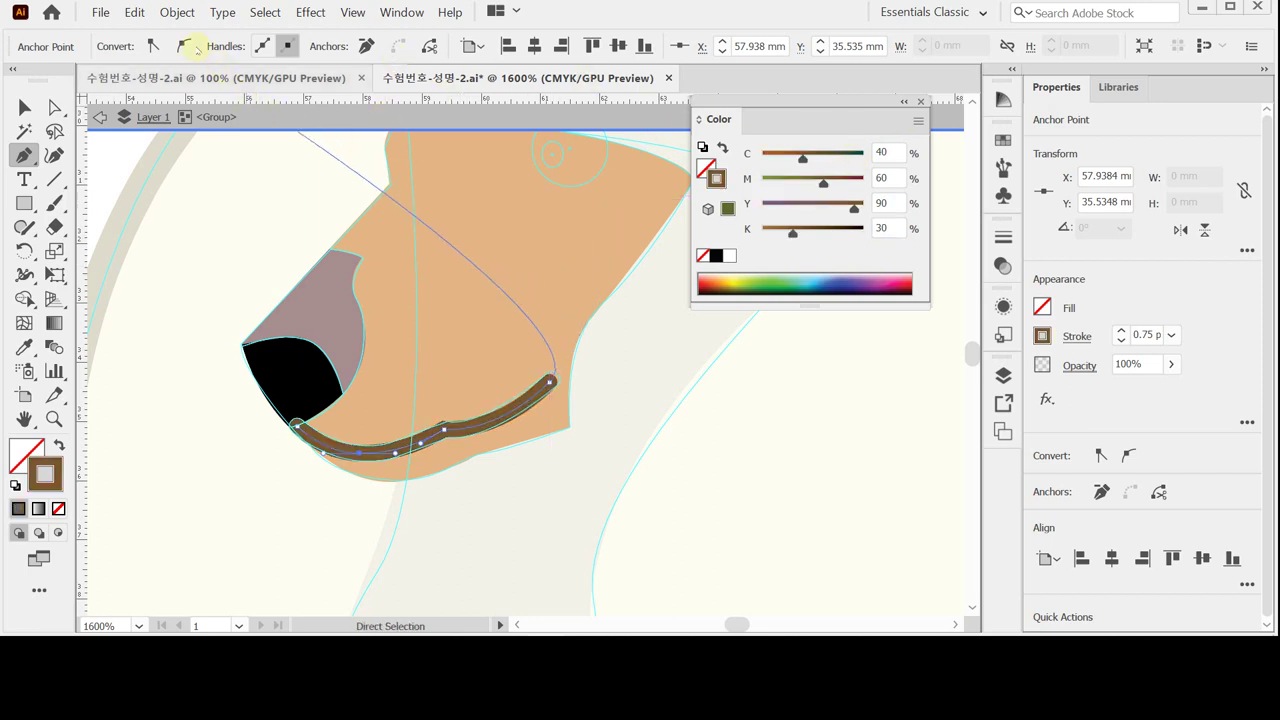
# Convert the mouth line's stroke into a filled shape with Outline Stroke.
pyautogui.click(177, 12)
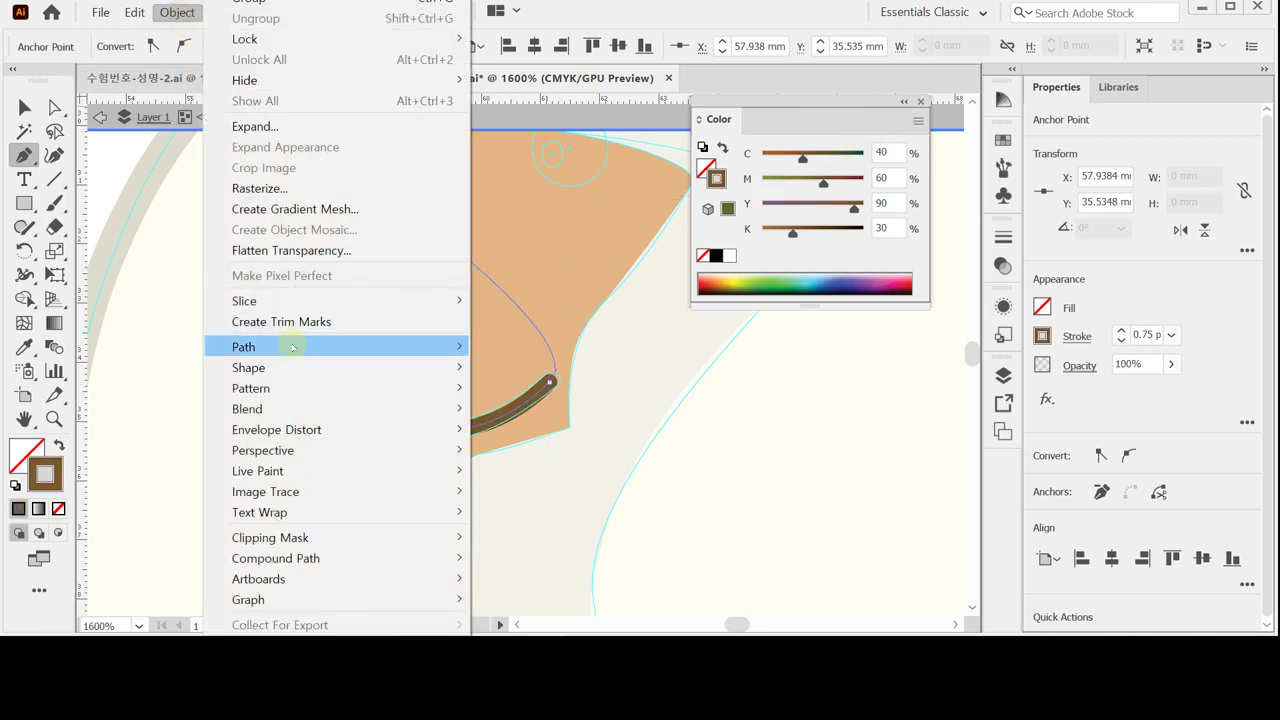
pyautogui.moveTo(286, 346)
pyautogui.click(532, 392)
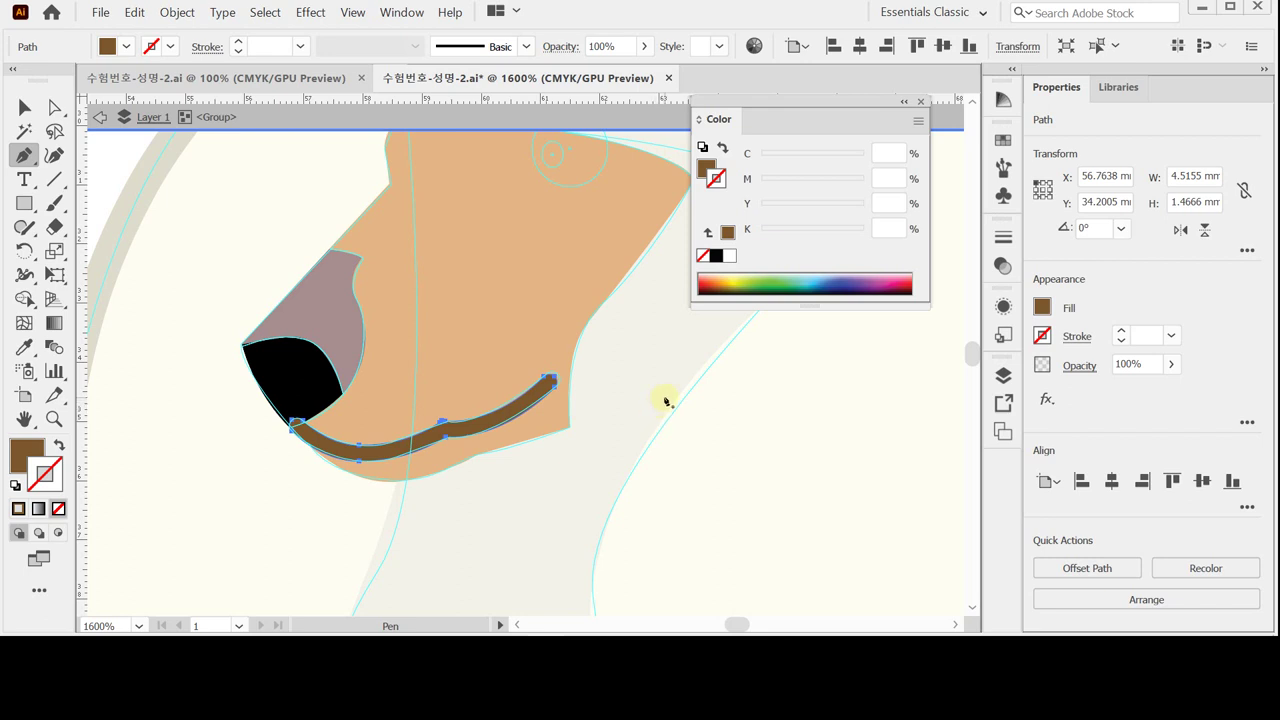
# Save the document and deselect the mouth shape.
pyautogui.press('ctrl')
pyautogui.hotkey('ctrl', 's')
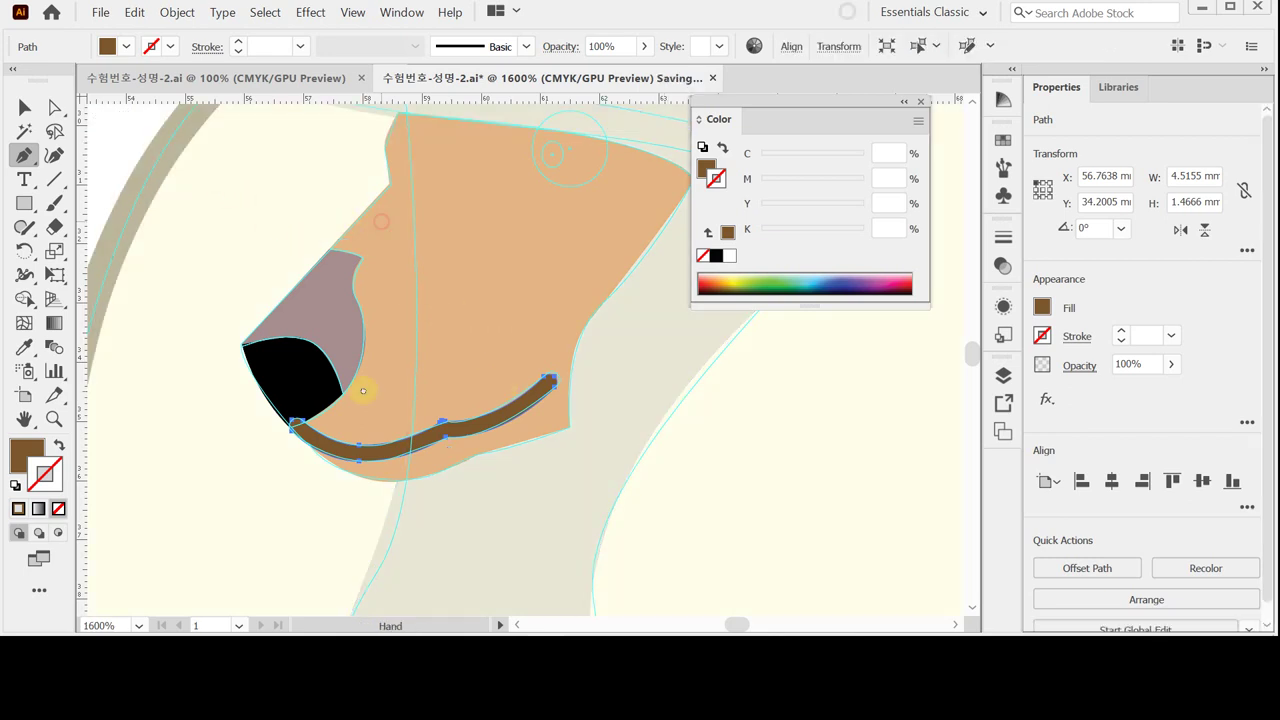
pyautogui.moveTo(382, 222); pyautogui.dragTo(369, 300)
pyautogui.click(154, 253)
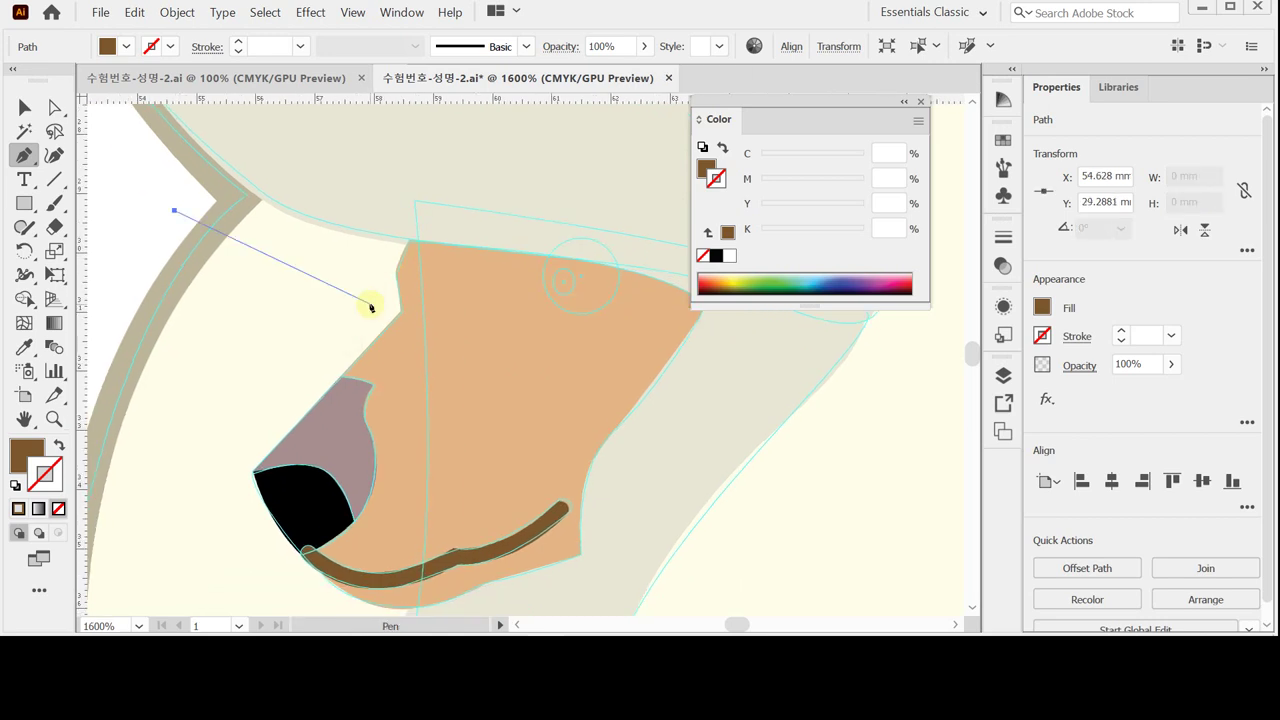
pyautogui.press('Escape')
# Draw a circle about 1.31 mm wide over the eye guide with the Ellipse tool and fill it black.
pyautogui.click(26, 203)
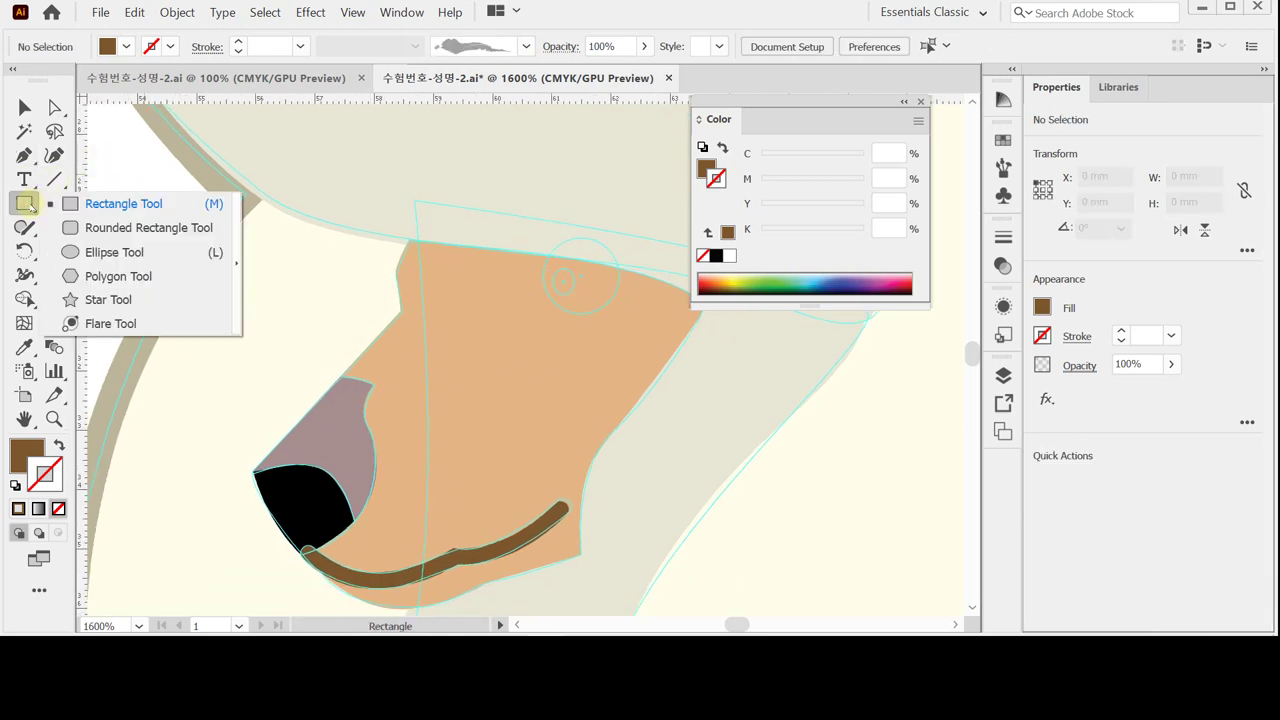
pyautogui.click(72, 252)
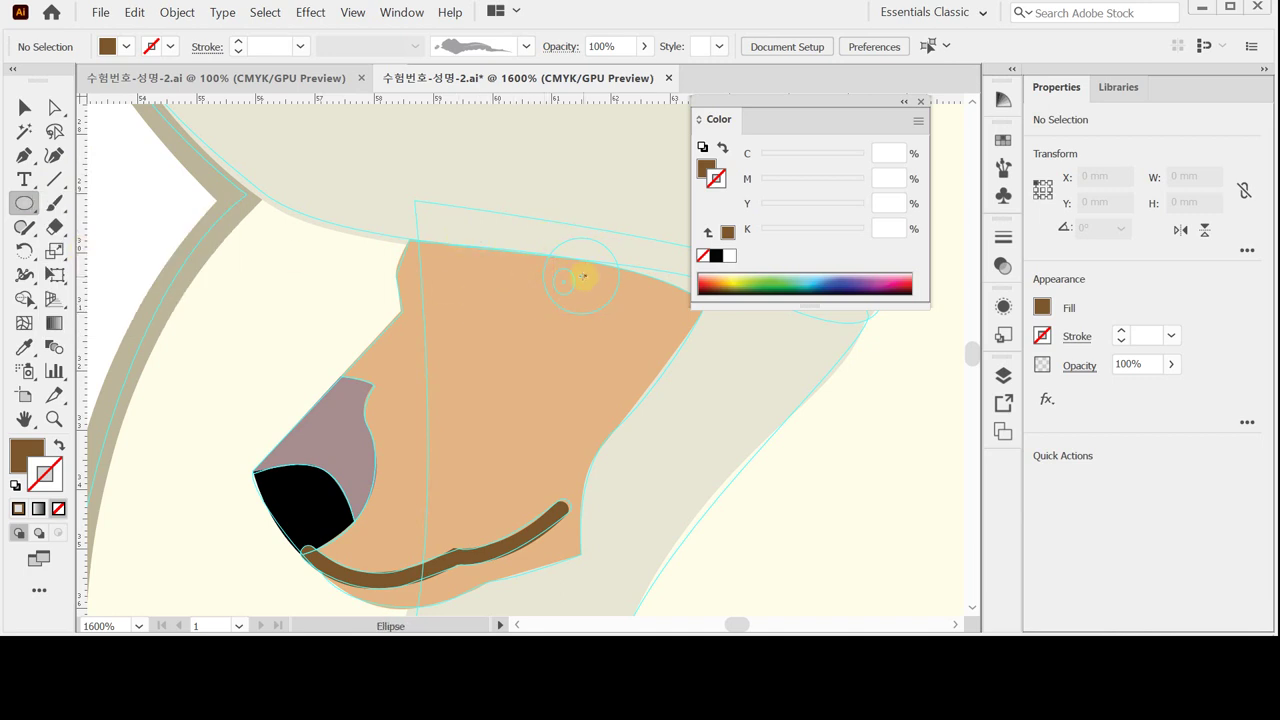
pyautogui.moveTo(581, 276); pyautogui.dragTo(620, 316)
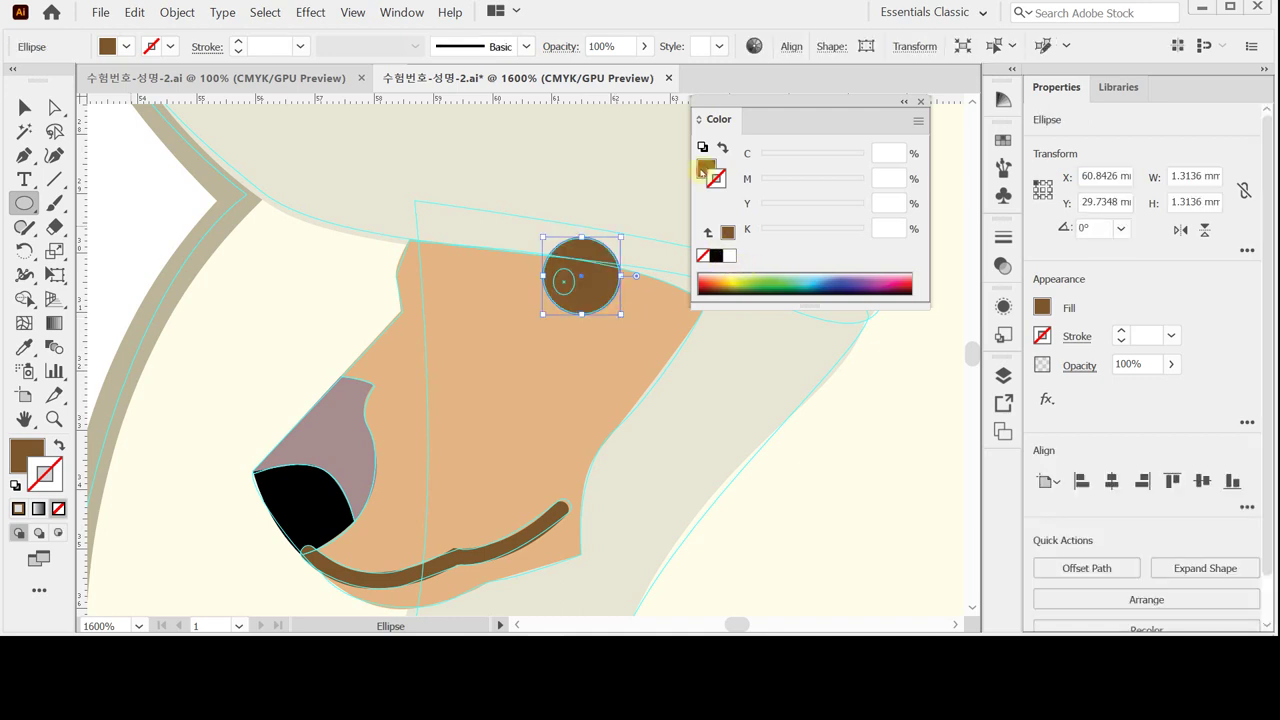
pyautogui.click(716, 256)
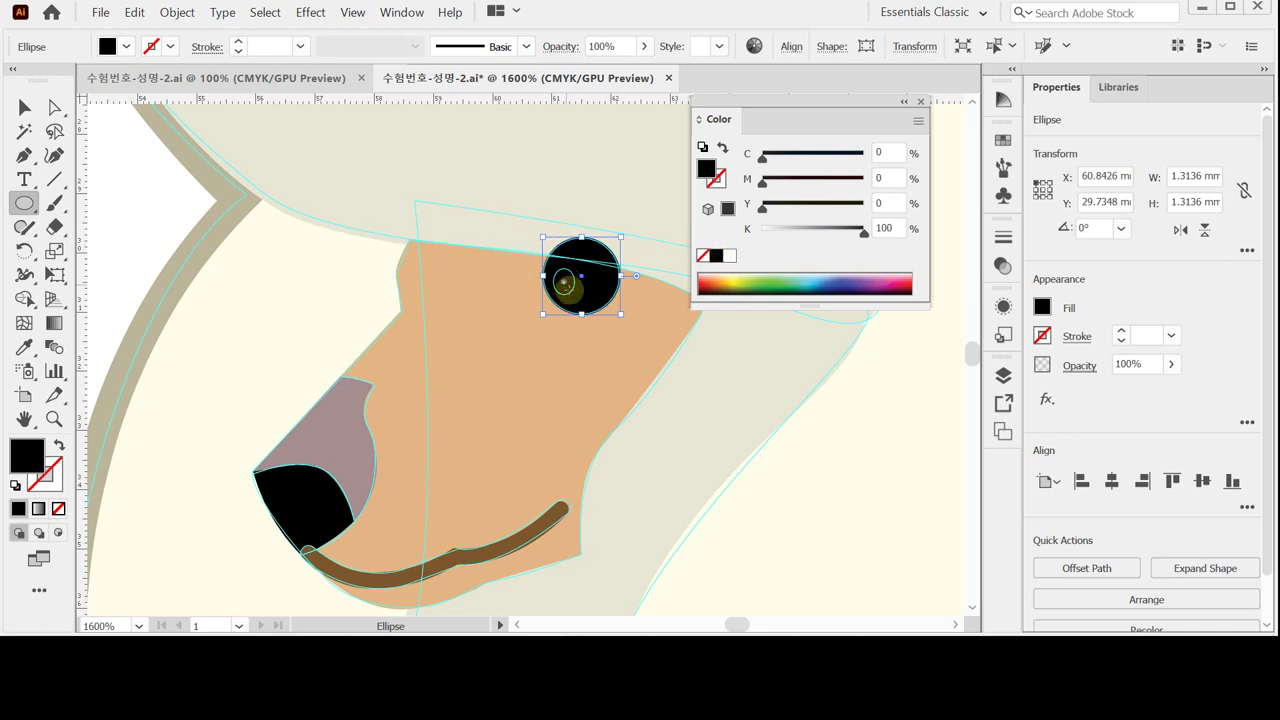
# Draw a white highlight circle about 0.37 mm wide on the small guide inside the eye, deselect it and hide the guides.
pyautogui.moveTo(564, 281); pyautogui.dragTo(576, 293)
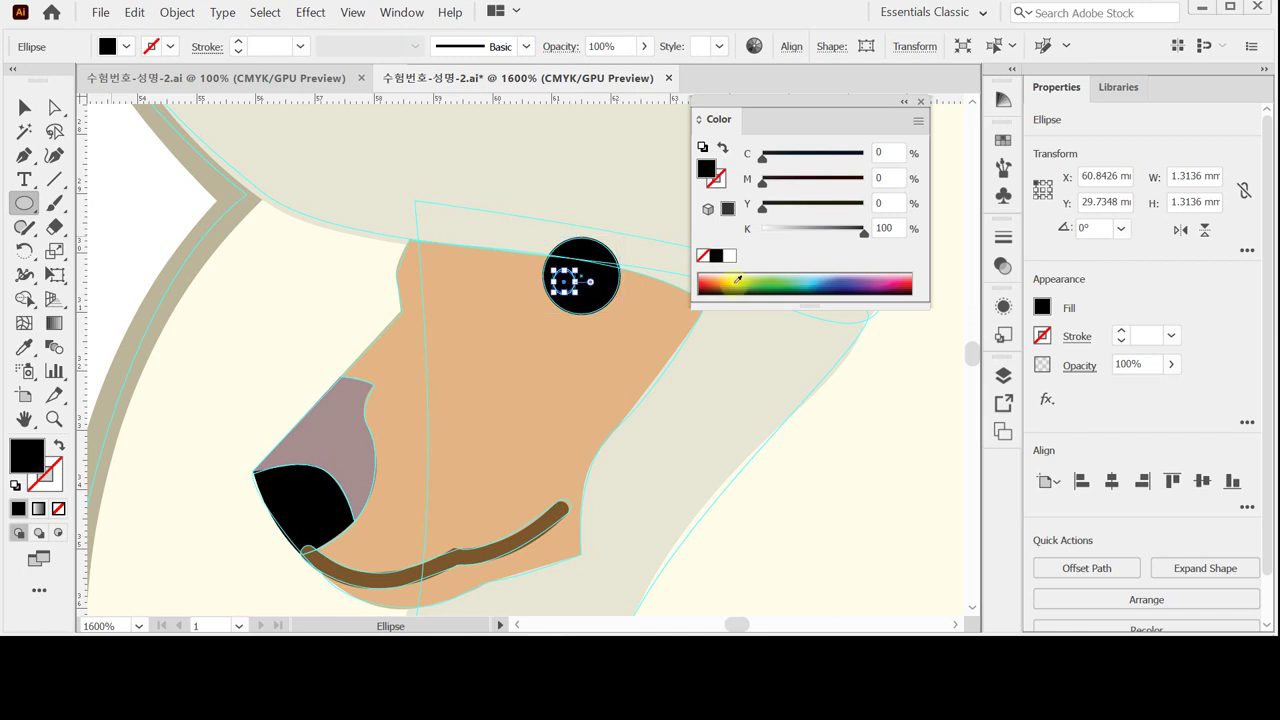
pyautogui.click(730, 256)
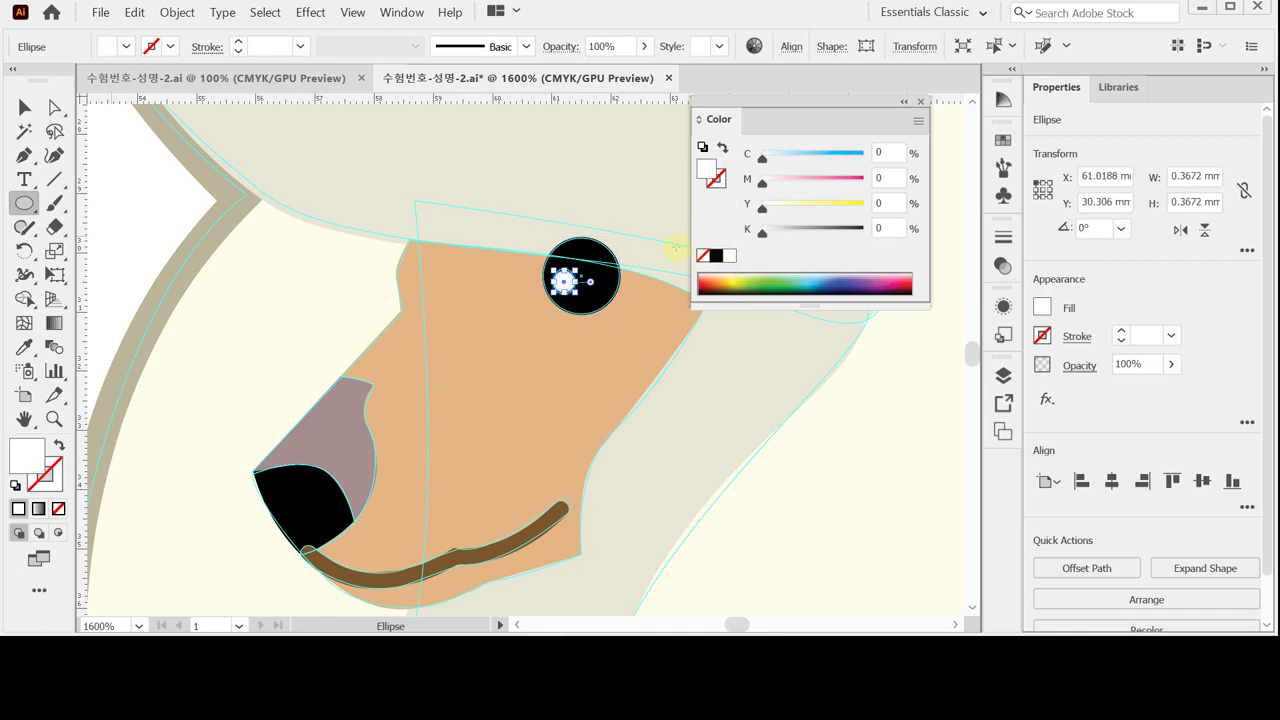
pyautogui.keyDown('ctrl'); pyautogui.keyDown('alt'); pyautogui.click(585, 326); pyautogui.keyUp('alt'); pyautogui.keyUp('ctrl')
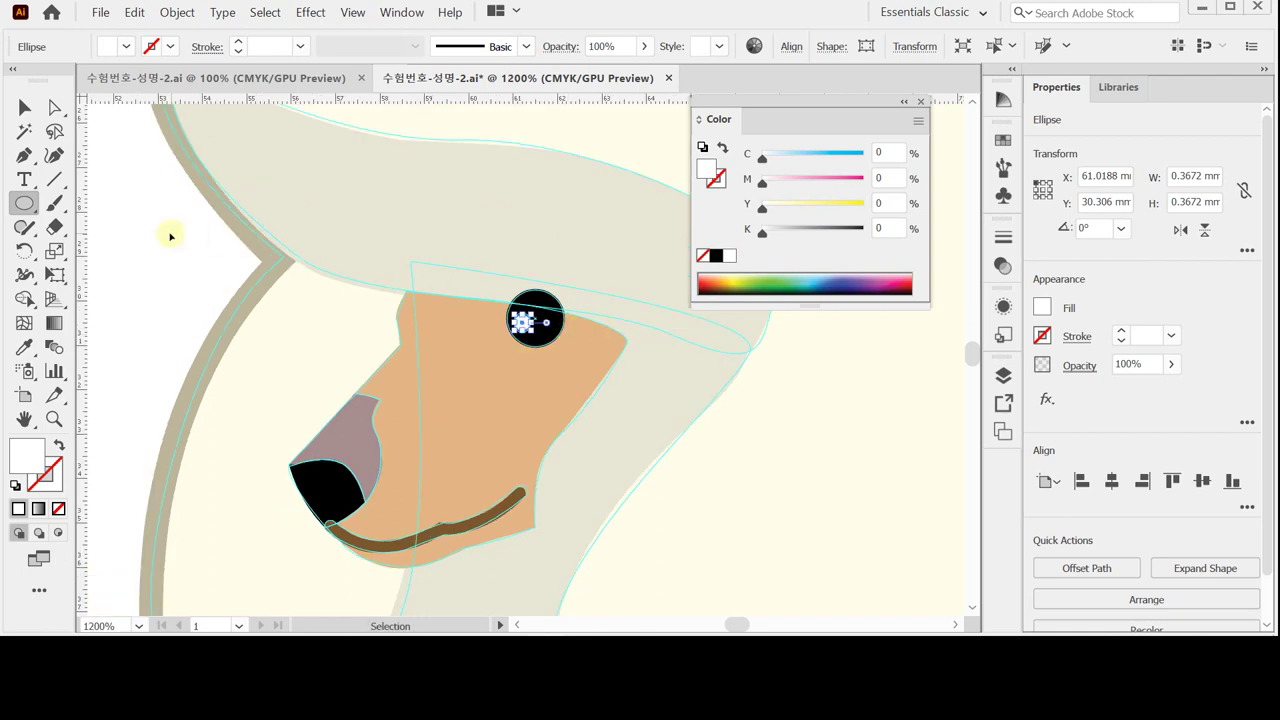
pyautogui.hotkey('ctrl', 'shift', 'a')
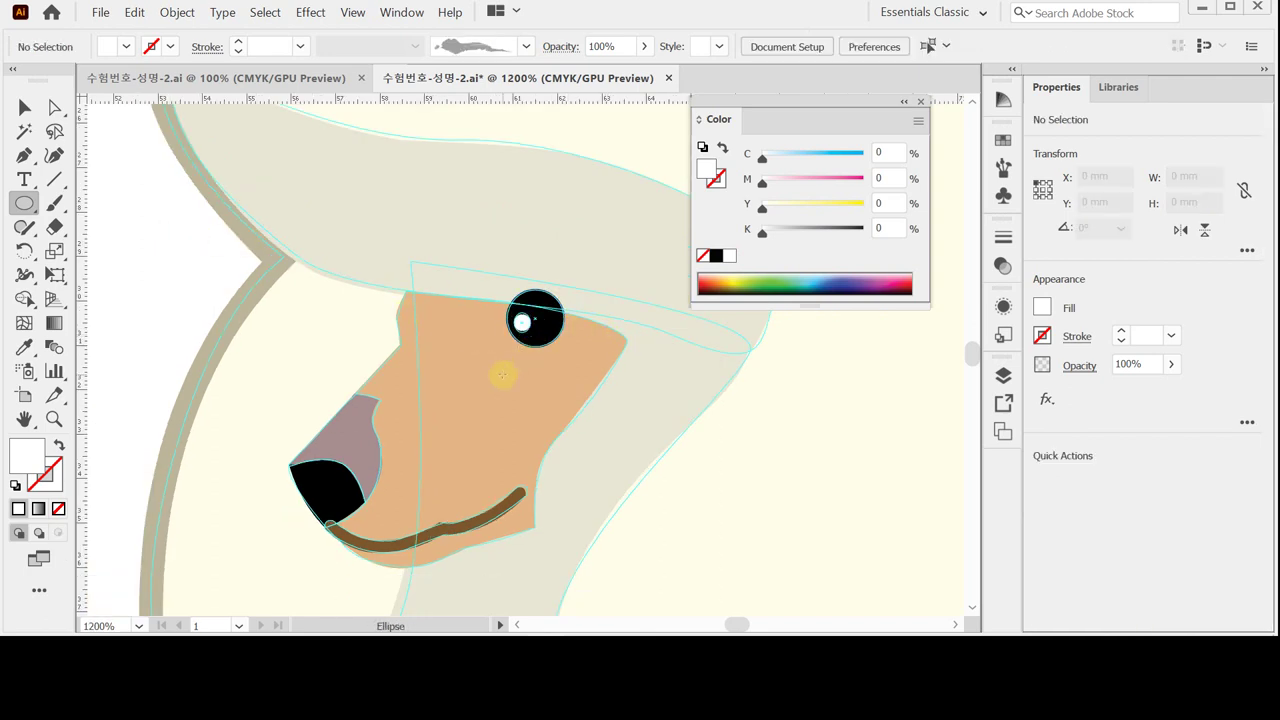
pyautogui.press('ctrl')
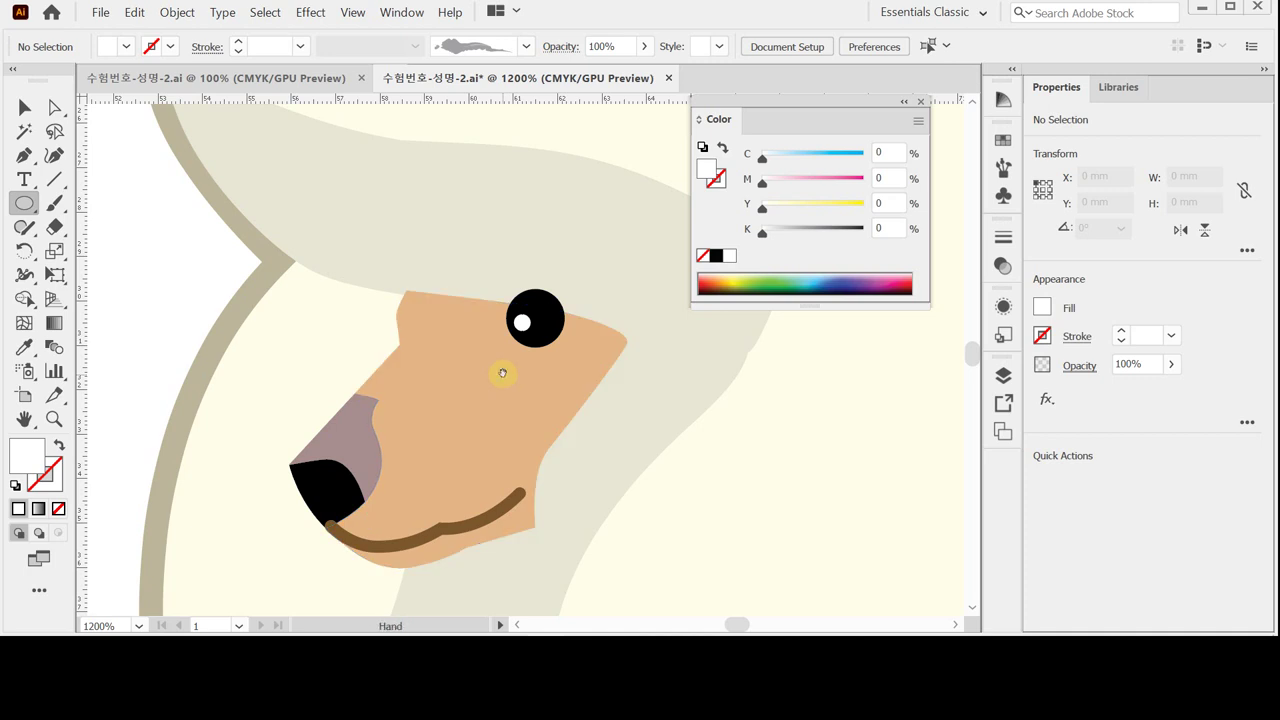
# Bring the beige hair shape above the eye to the front so it overlaps the eye's upper edge, and save the document.
pyautogui.hotkey('ctrl', '-')
pyautogui.keyDown('ctrl'); pyautogui.click(423, 249); pyautogui.keyUp('ctrl')
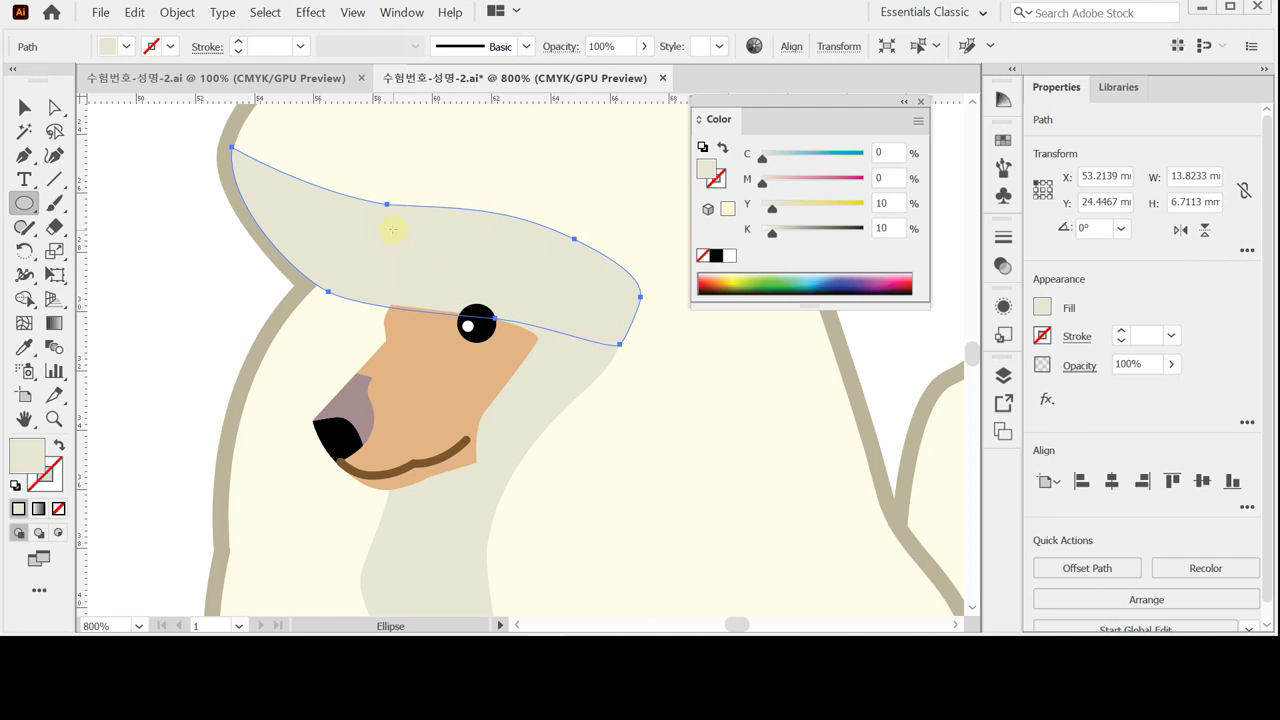
pyautogui.rightClick(402, 232)
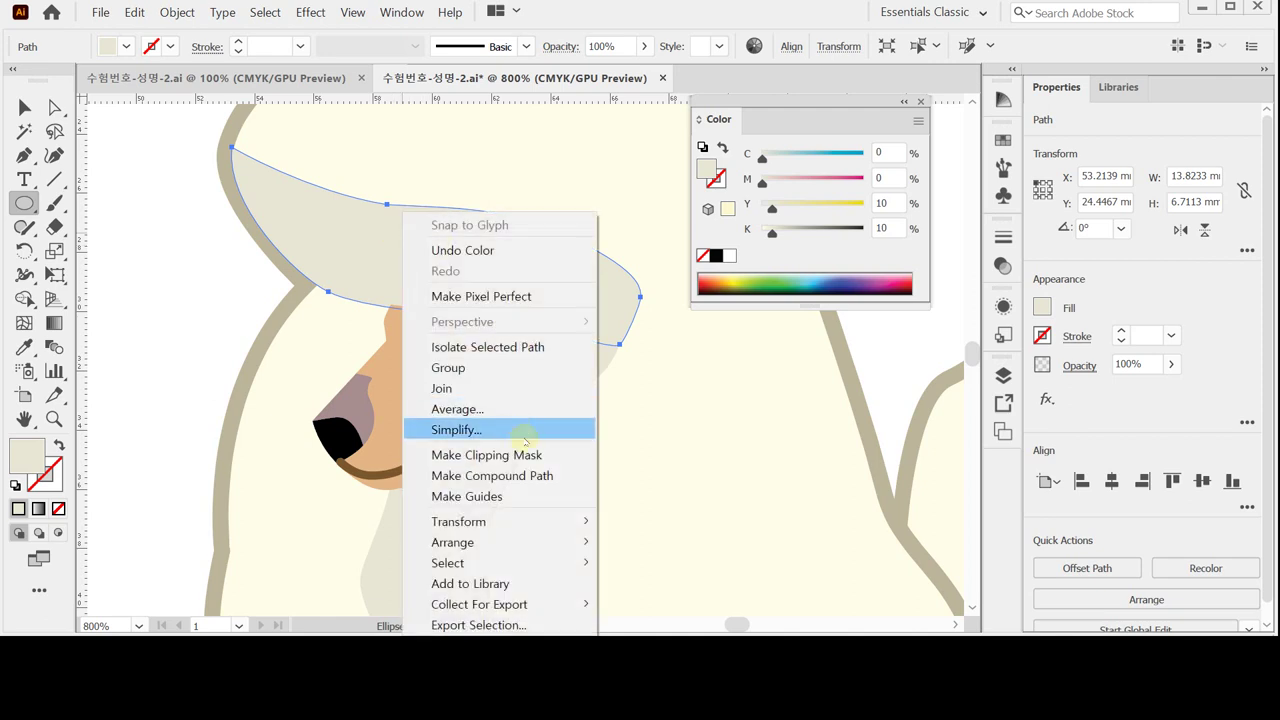
pyautogui.moveTo(518, 549)
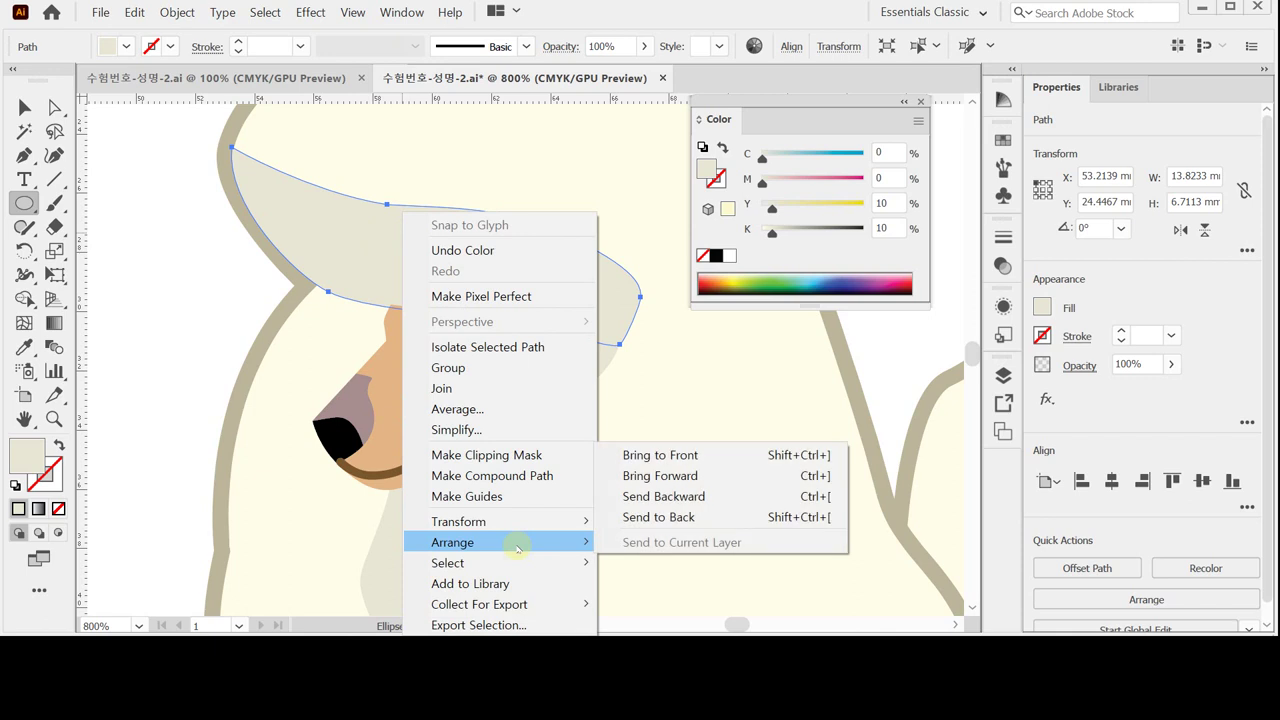
pyautogui.click(660, 455)
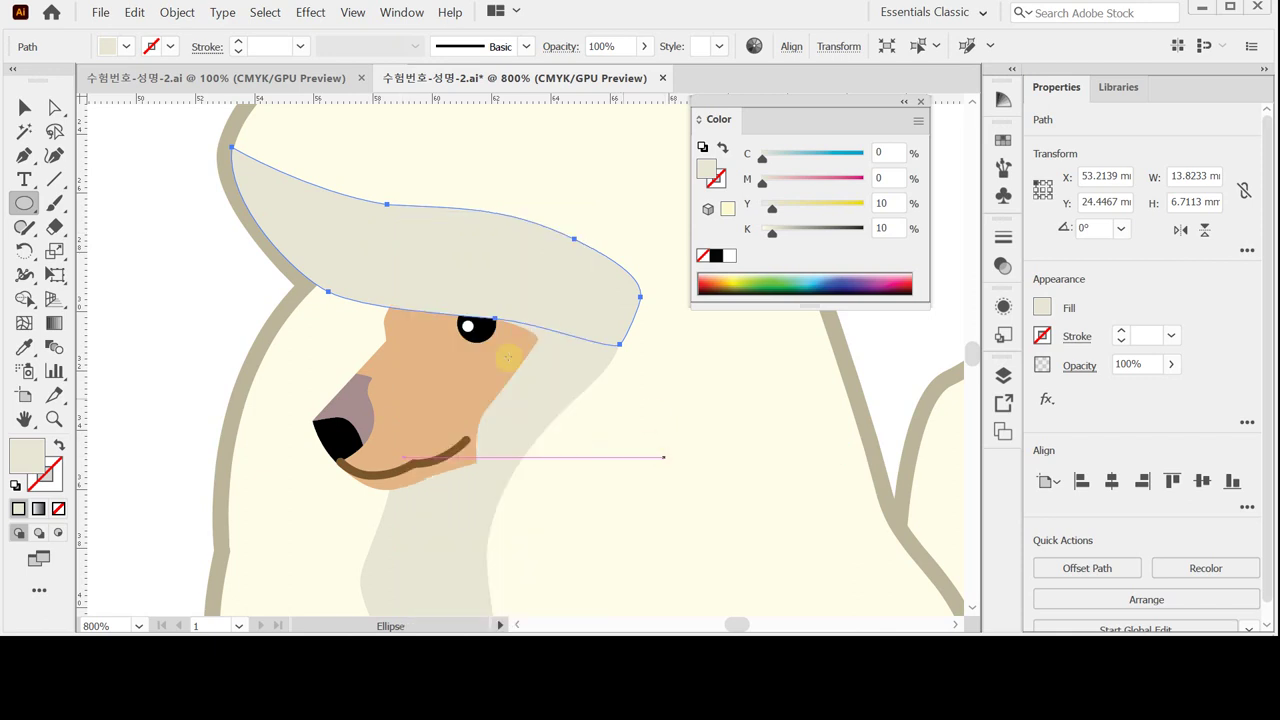
pyautogui.click(174, 261)
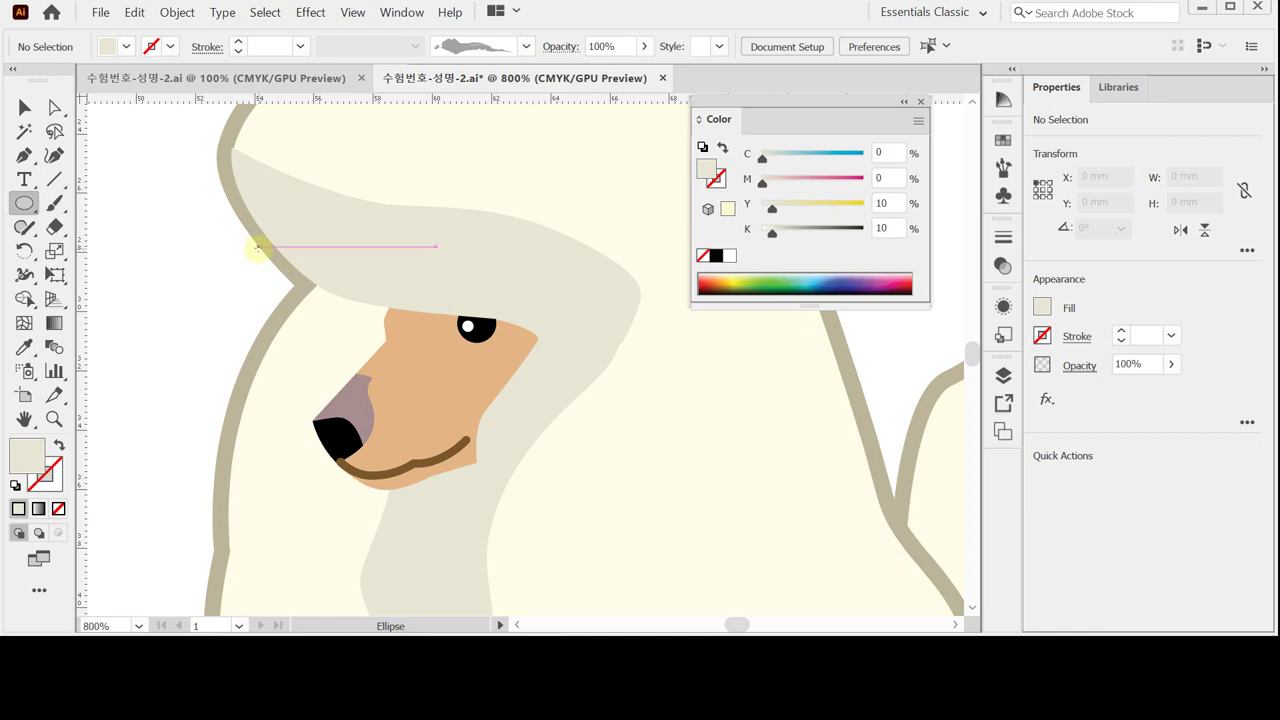
pyautogui.press('ctrl')
# Create a 48 × 10 mm ellipse over the poodle's paws as the ground shape.
pyautogui.keyDown('ctrl'); pyautogui.keyDown('alt'); pyautogui.click(577, 474); pyautogui.keyUp('alt'); pyautogui.keyUp('ctrl')
pyautogui.keyDown('ctrl'); pyautogui.keyDown('alt'); pyautogui.click(577, 474); pyautogui.keyUp('alt'); pyautogui.keyUp('ctrl')
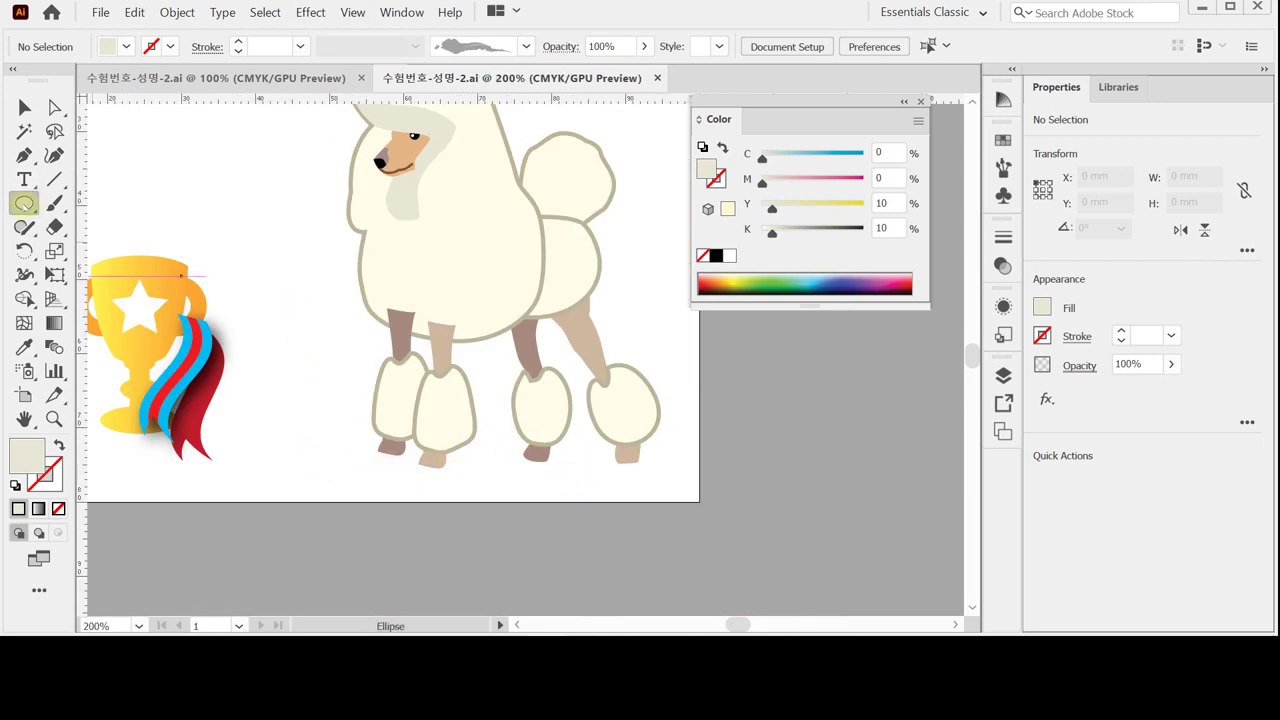
pyautogui.click(24, 200)
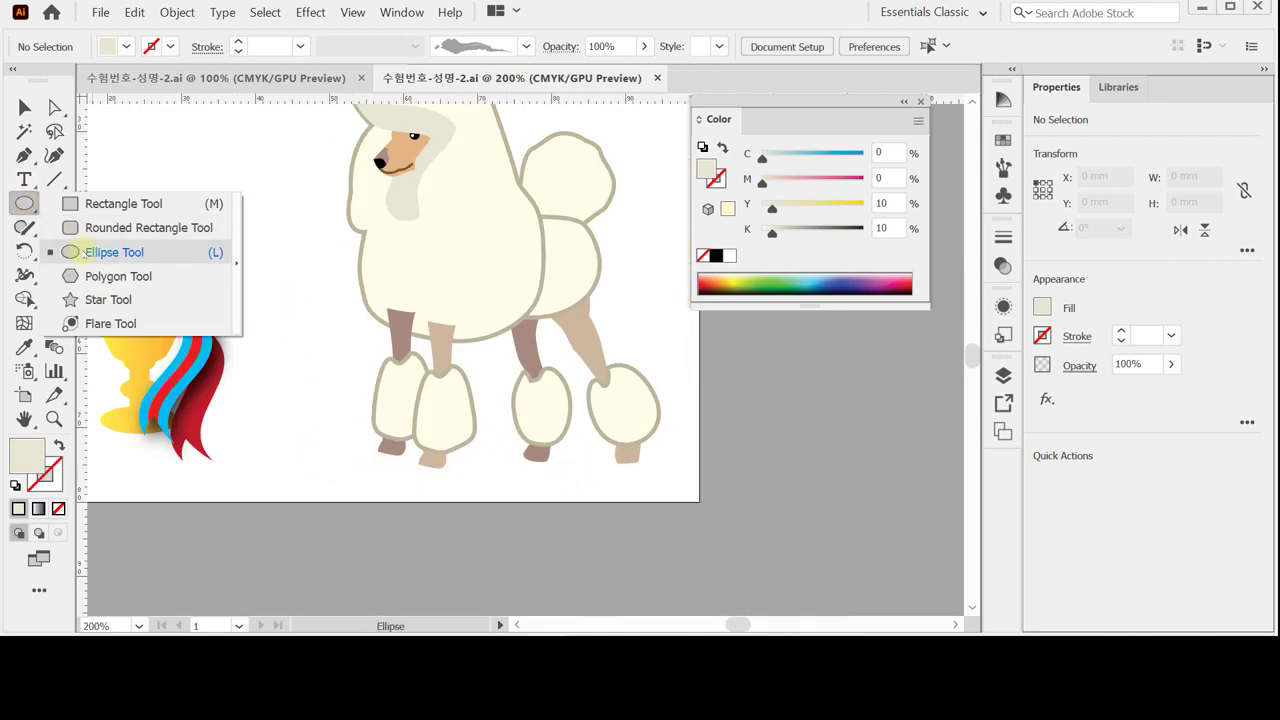
pyautogui.click(82, 251)
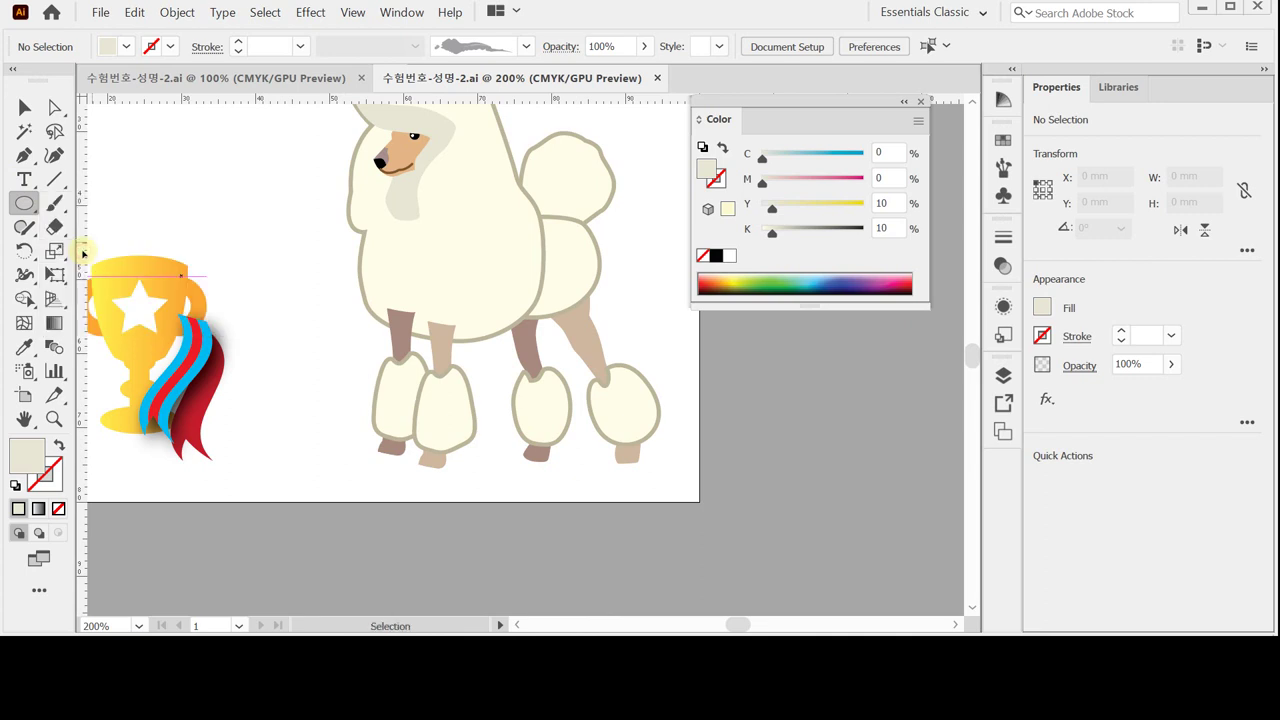
pyautogui.click(308, 430)
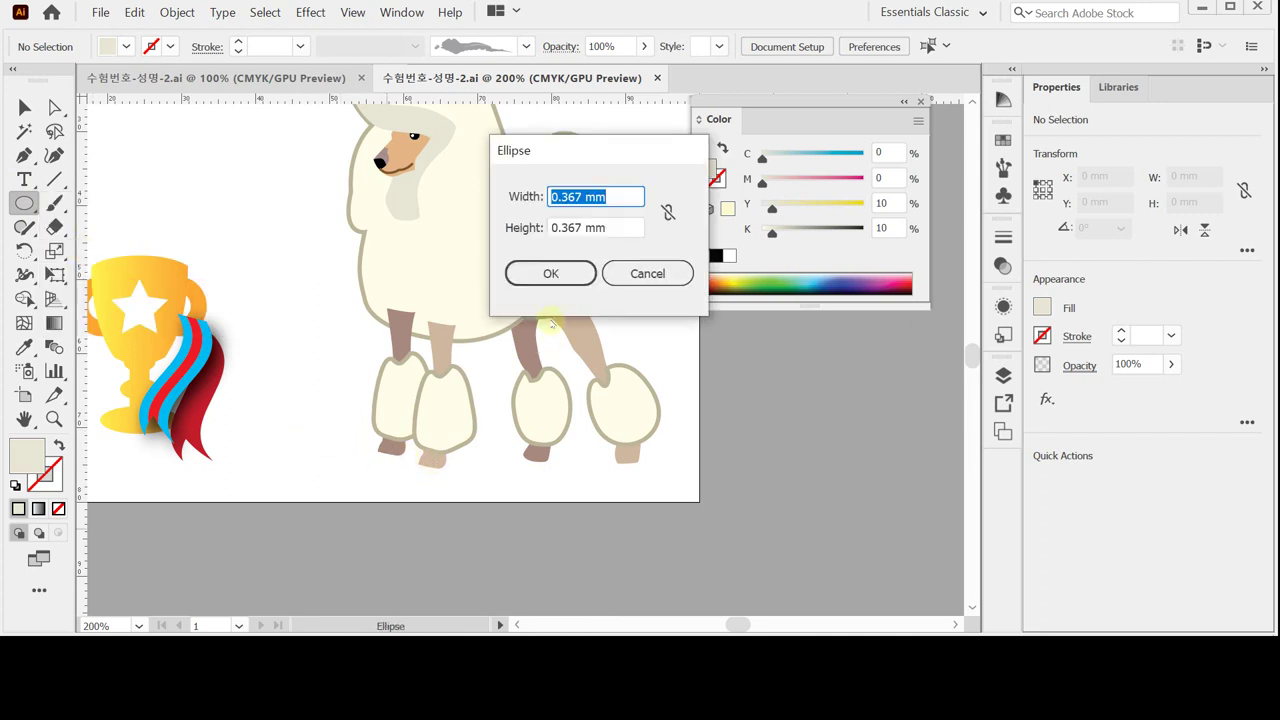
pyautogui.write('48')
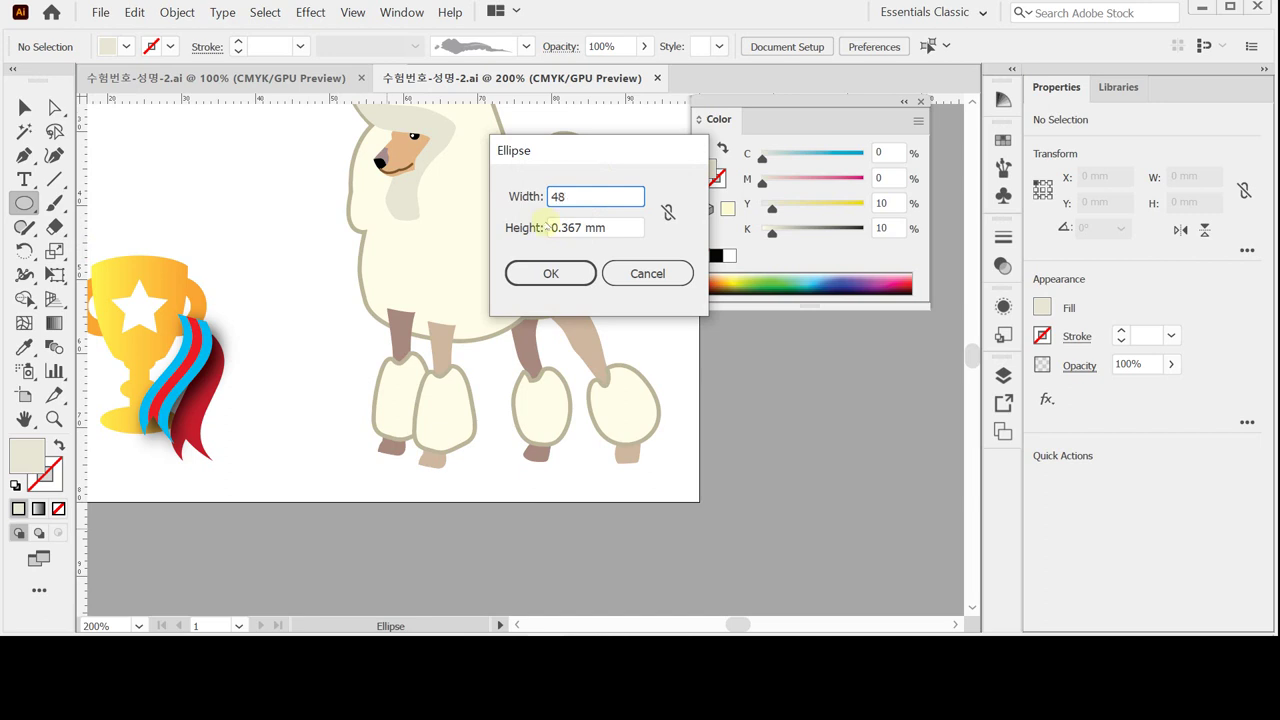
pyautogui.press('Tab')
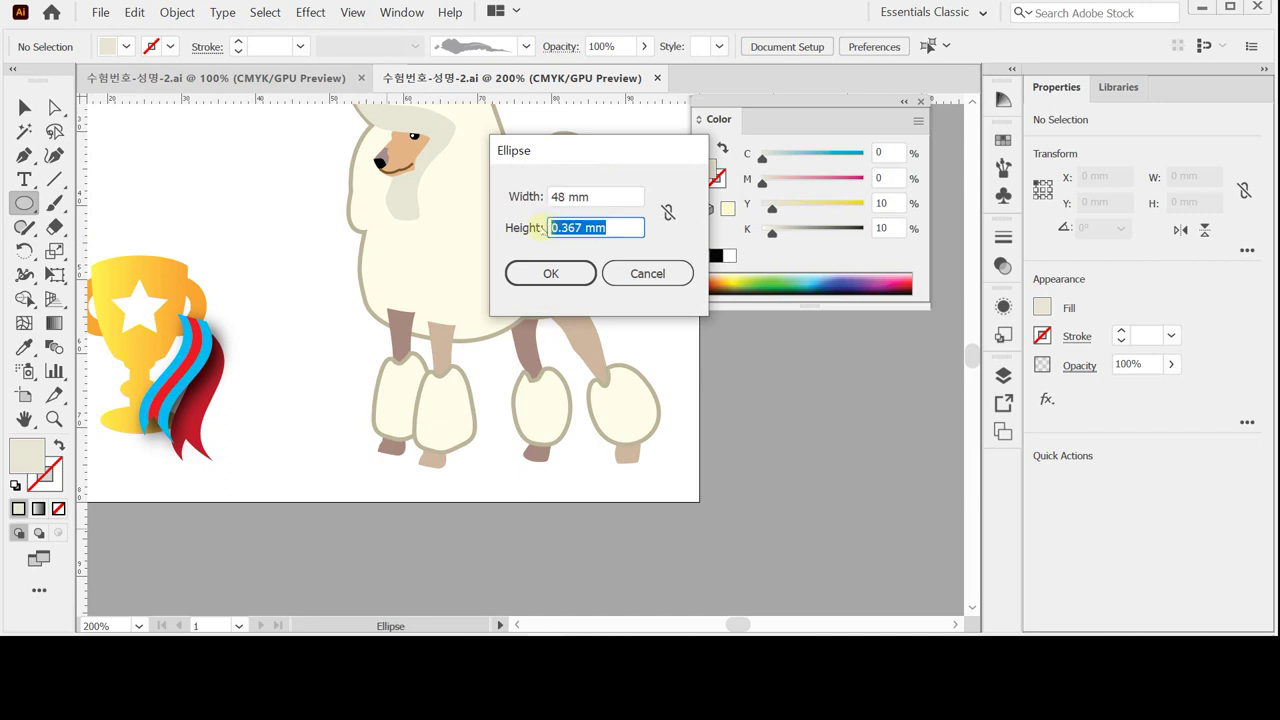
pyautogui.write('10')
pyautogui.click(546, 272)
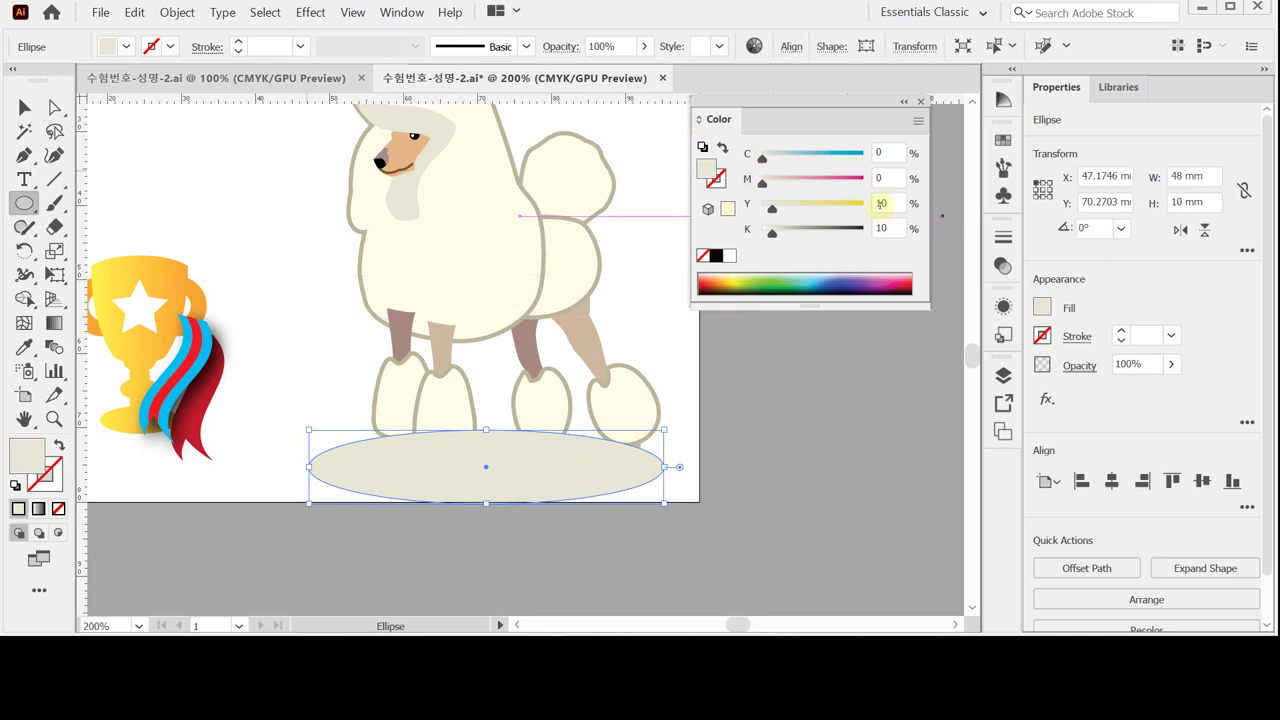
# Set the yellow value of the ground ellipse's fill to 50% and send the ellipse to the back, behind the poodle.
pyautogui.click(870, 203)
pyautogui.write('50')
pyautogui.press('Return')
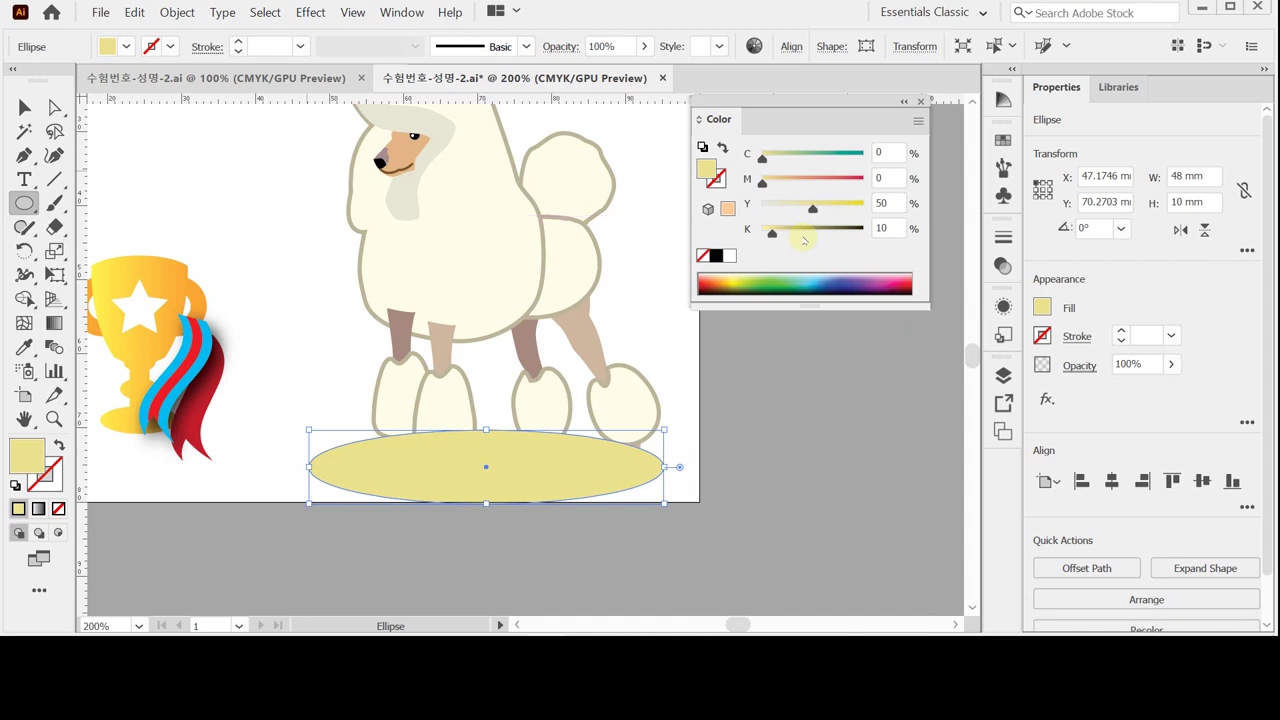
pyautogui.hotkey('ctrl', 'shift', '[')
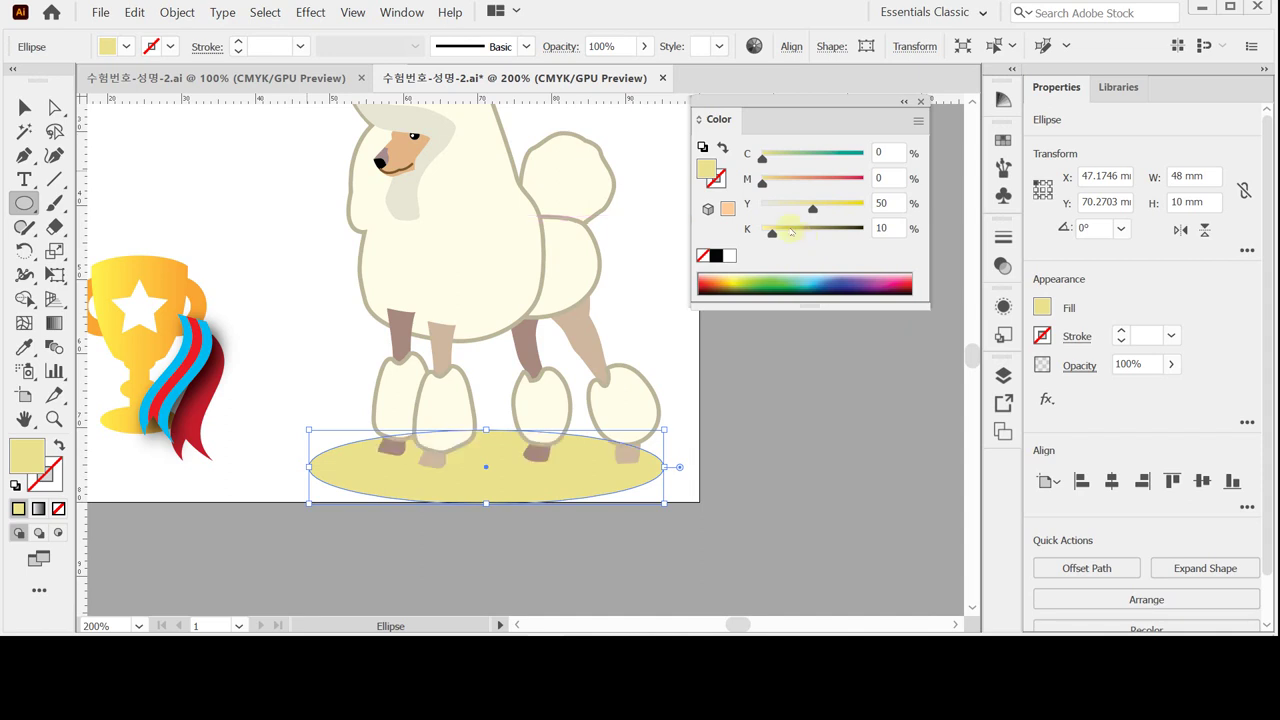
# Nudge the ground ellipse up and to the right until it sits centred beneath the poodle's paws.
pyautogui.press('Up')
pyautogui.press('Up')
pyautogui.press('Up')
pyautogui.press('Up')
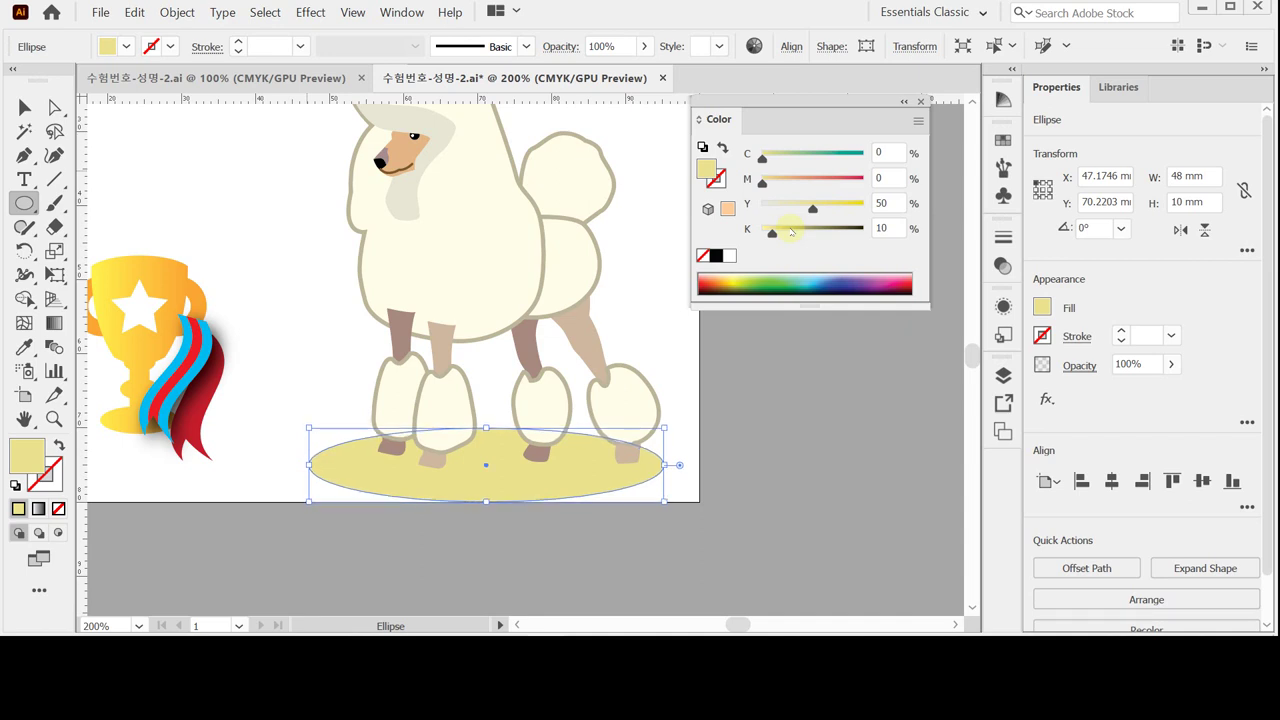
pyautogui.press('Up')
pyautogui.press('Up')
pyautogui.press('Up')
pyautogui.press('Up')
pyautogui.press('Up')
pyautogui.press('Up')
pyautogui.press('Up')
pyautogui.press('Up')
pyautogui.press('Up')
pyautogui.press('Up')
pyautogui.press('Up')
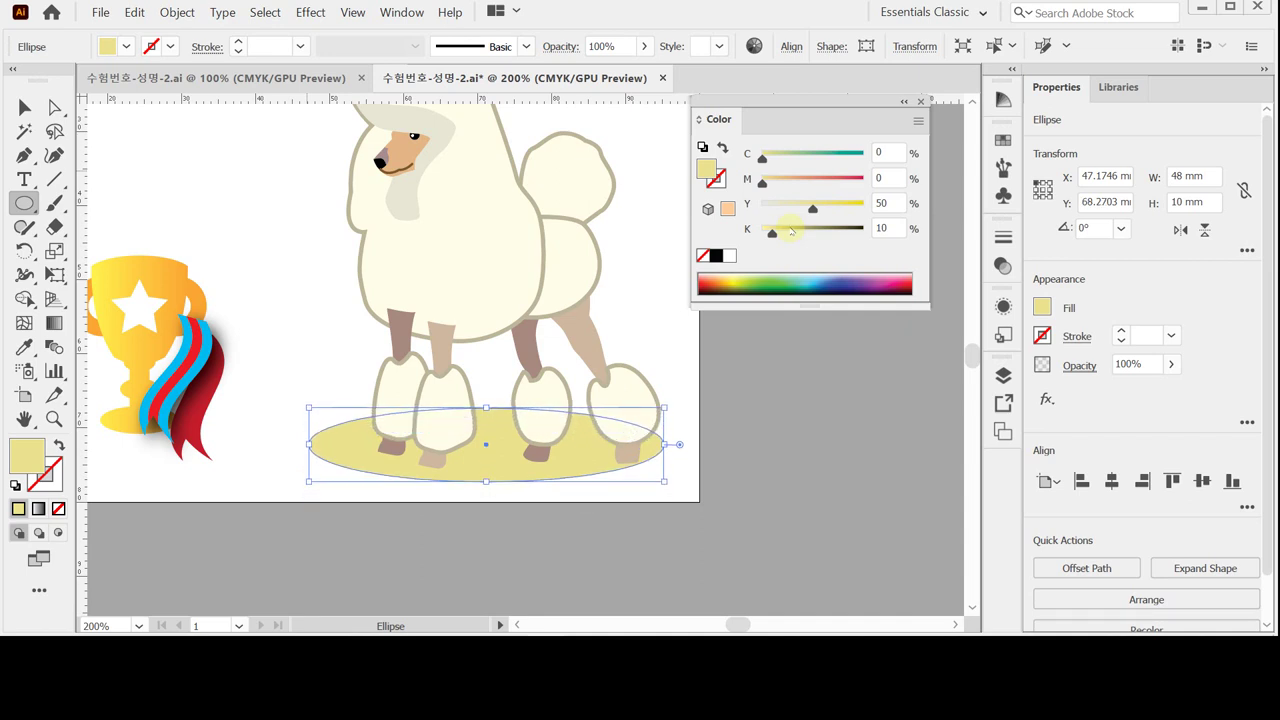
pyautogui.press('Right')
pyautogui.press('Down')
pyautogui.press('Down')
pyautogui.press('Down')
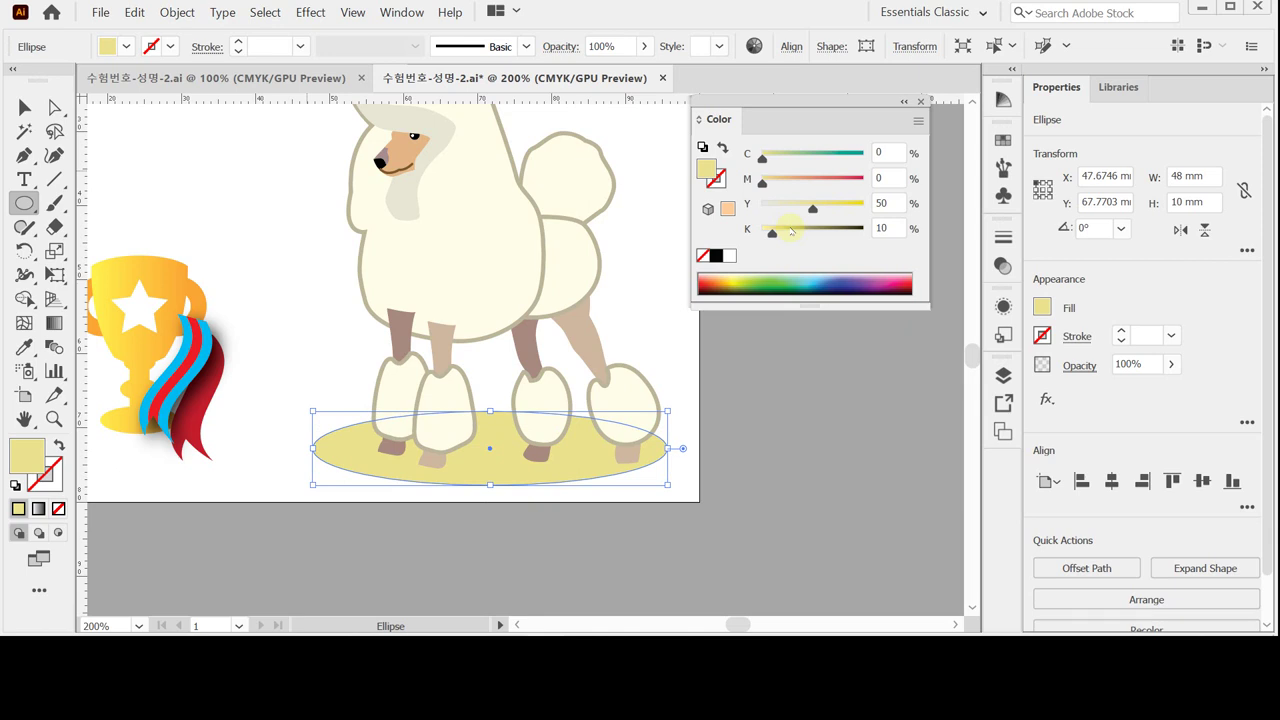
pyautogui.press('Right')
pyautogui.press('Right')
pyautogui.press('Right')
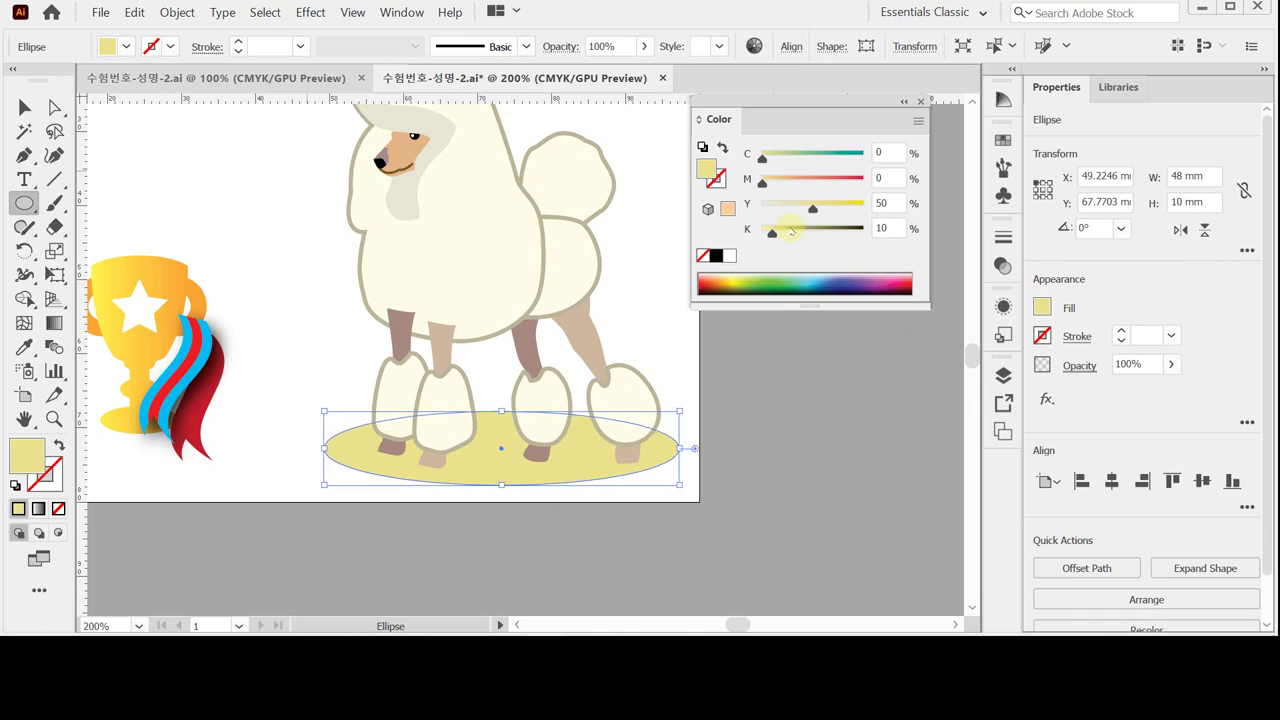
pyautogui.press('Right')
pyautogui.press('Right')
pyautogui.press('Right')
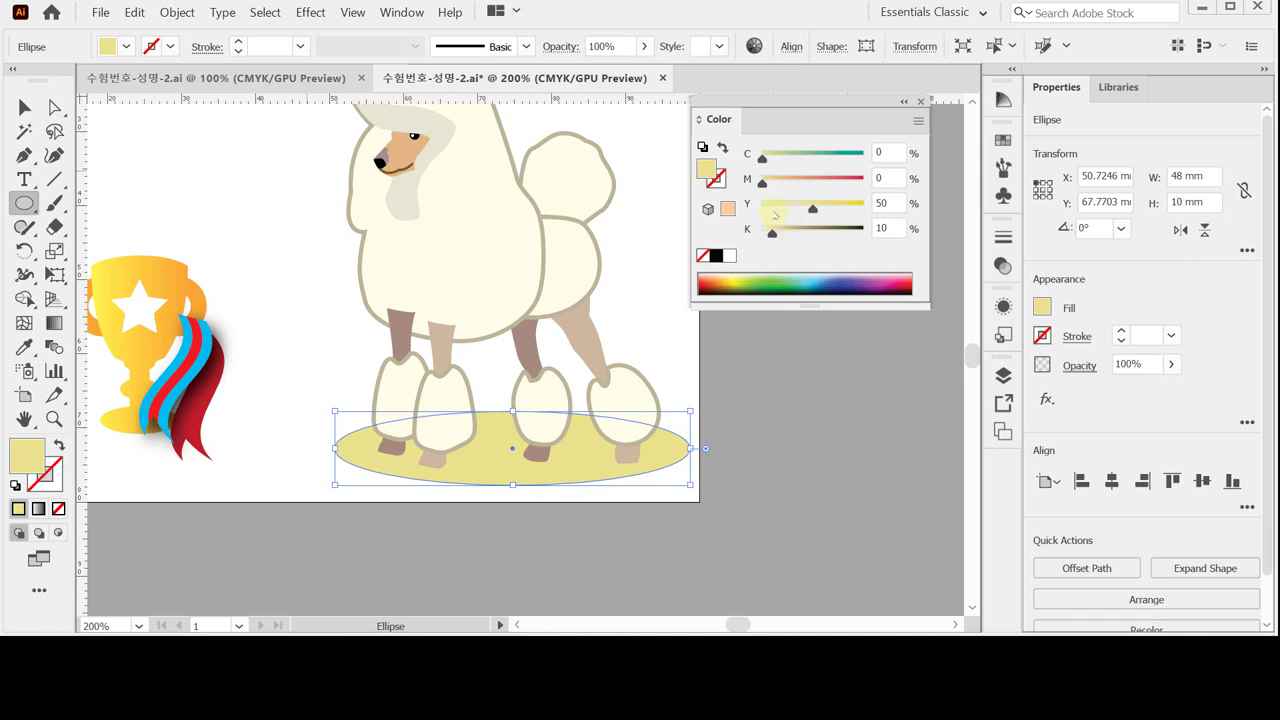
# Save the document and deselect the ground ellipse.
pyautogui.hotkey('ctrl', 's')
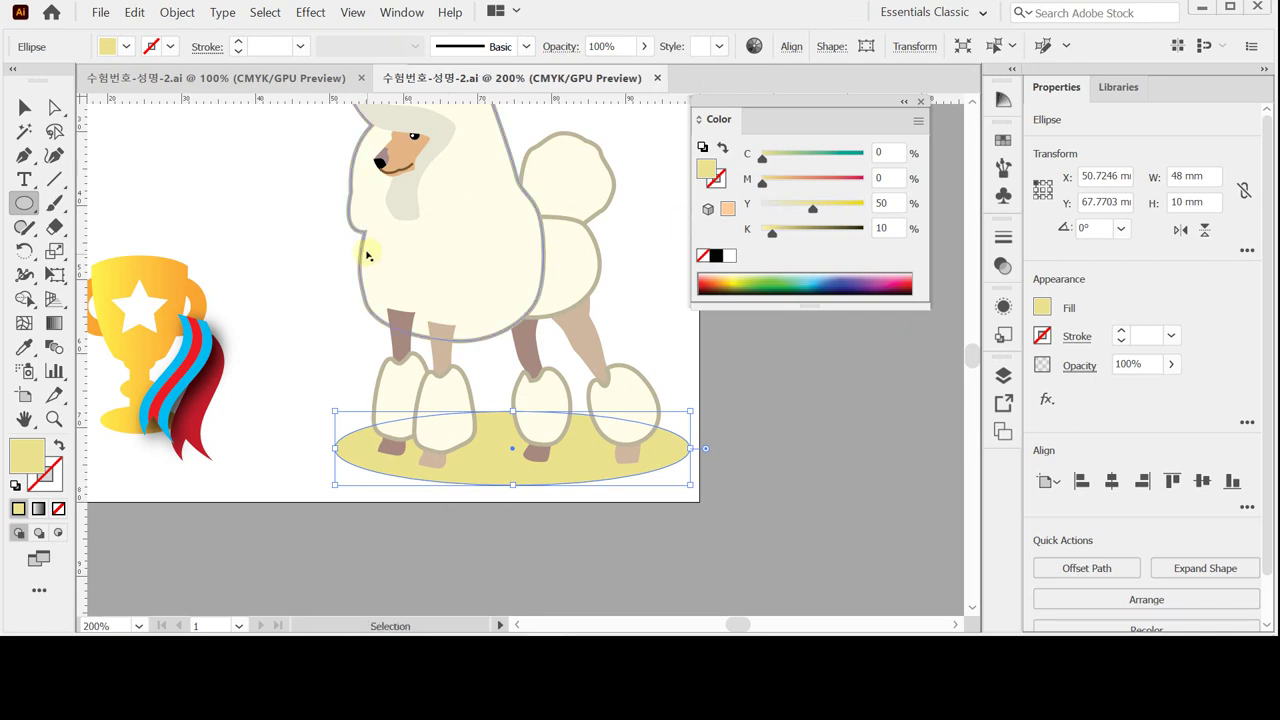
pyautogui.press('ctrl')
pyautogui.keyDown('ctrl'); pyautogui.click(267, 252); pyautogui.keyUp('ctrl')
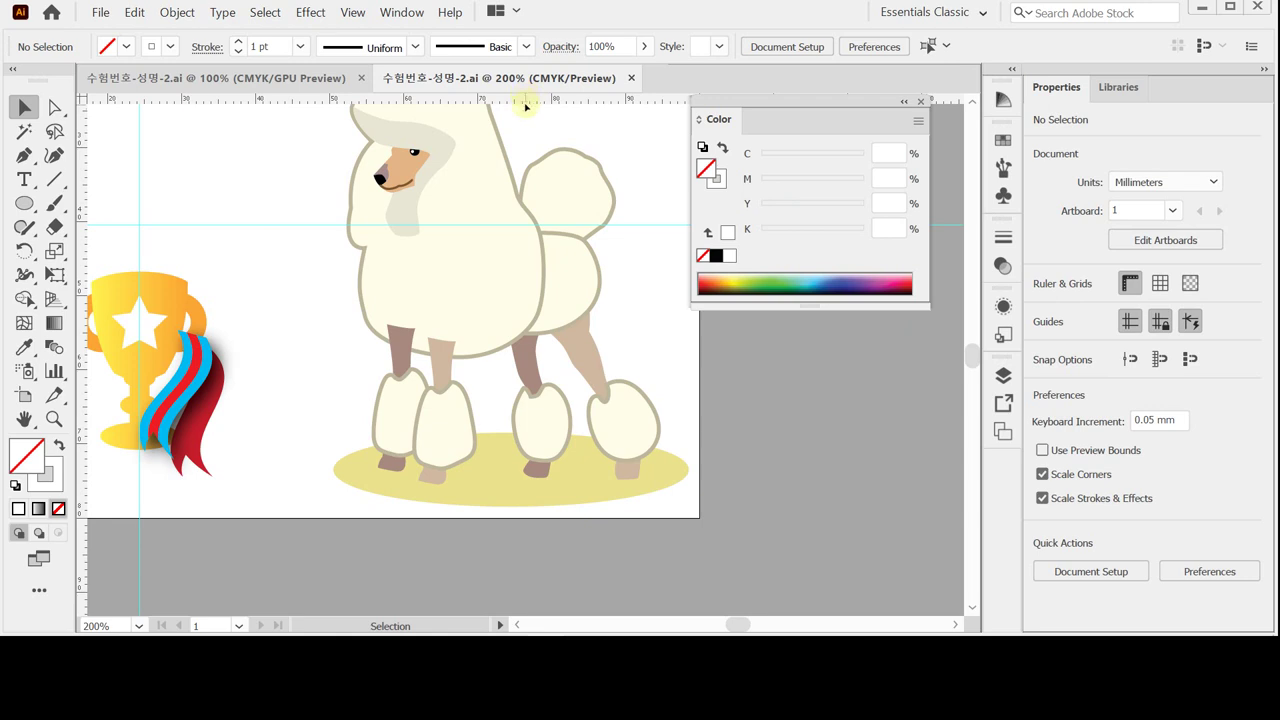
# Load the Artistic_Ink brush library and enlarge its list to show more brushes.
pyautogui.click(526, 47)
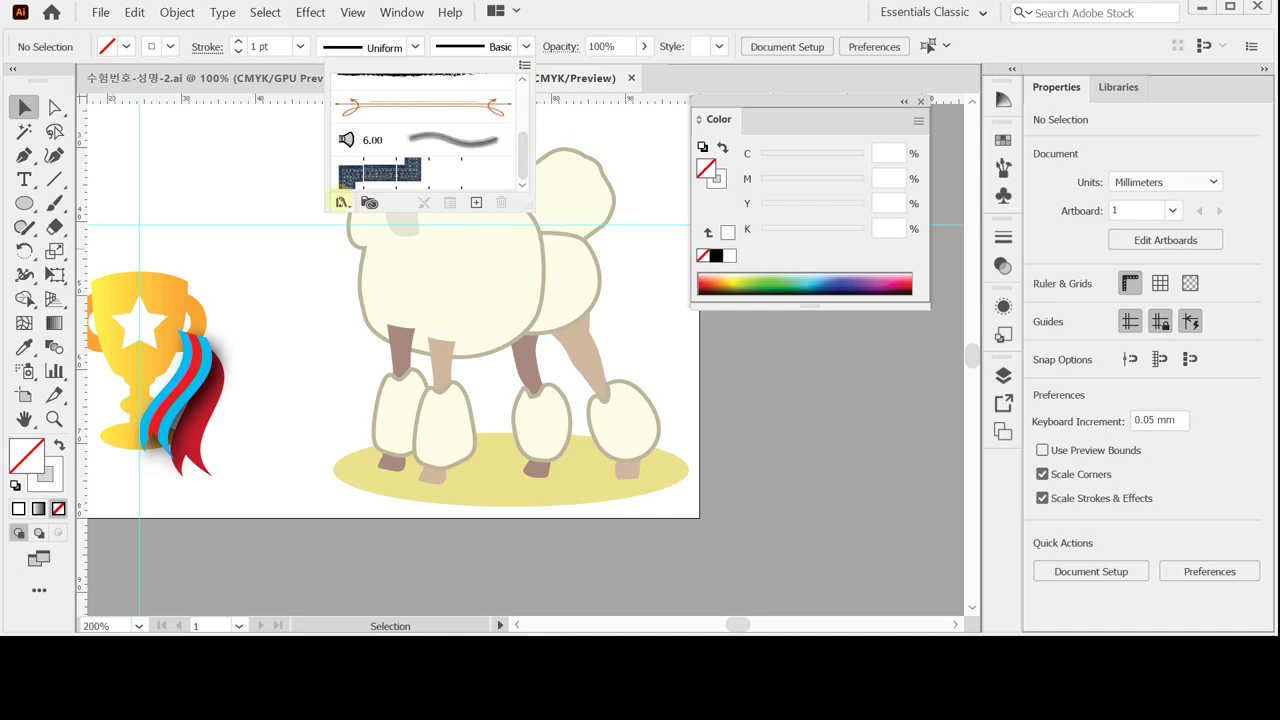
pyautogui.click(340, 202)
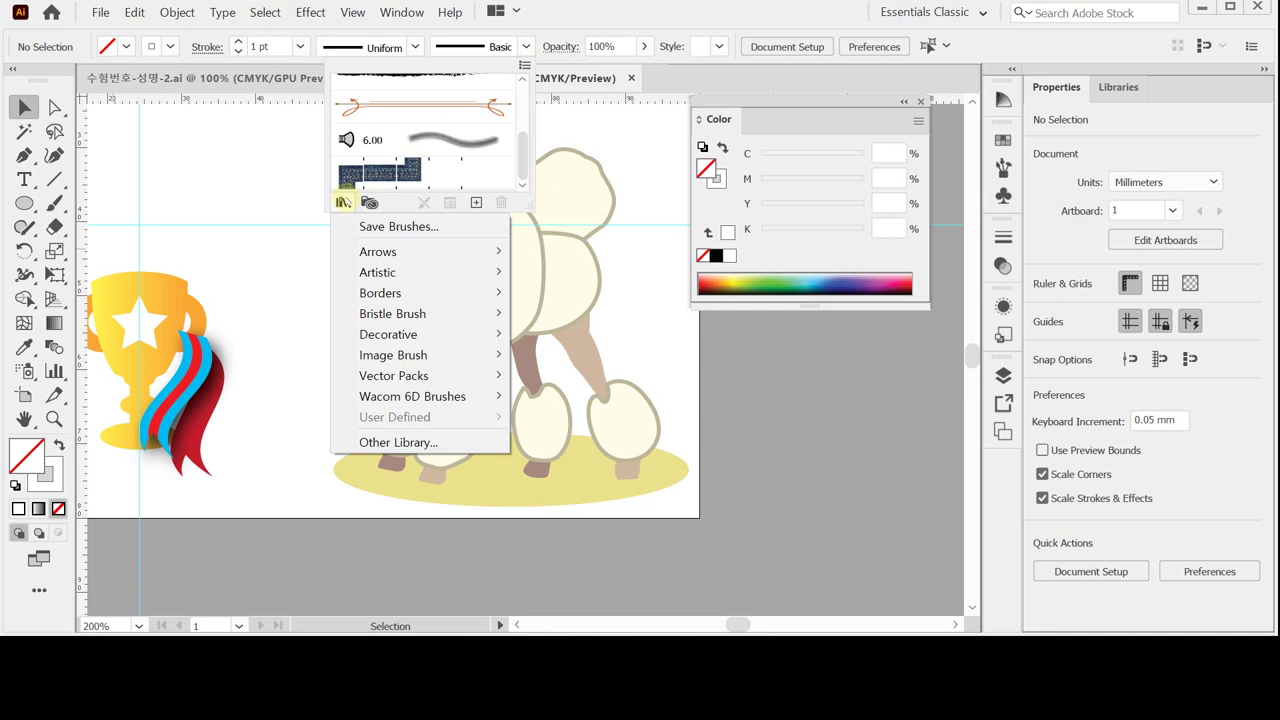
pyautogui.moveTo(372, 276)
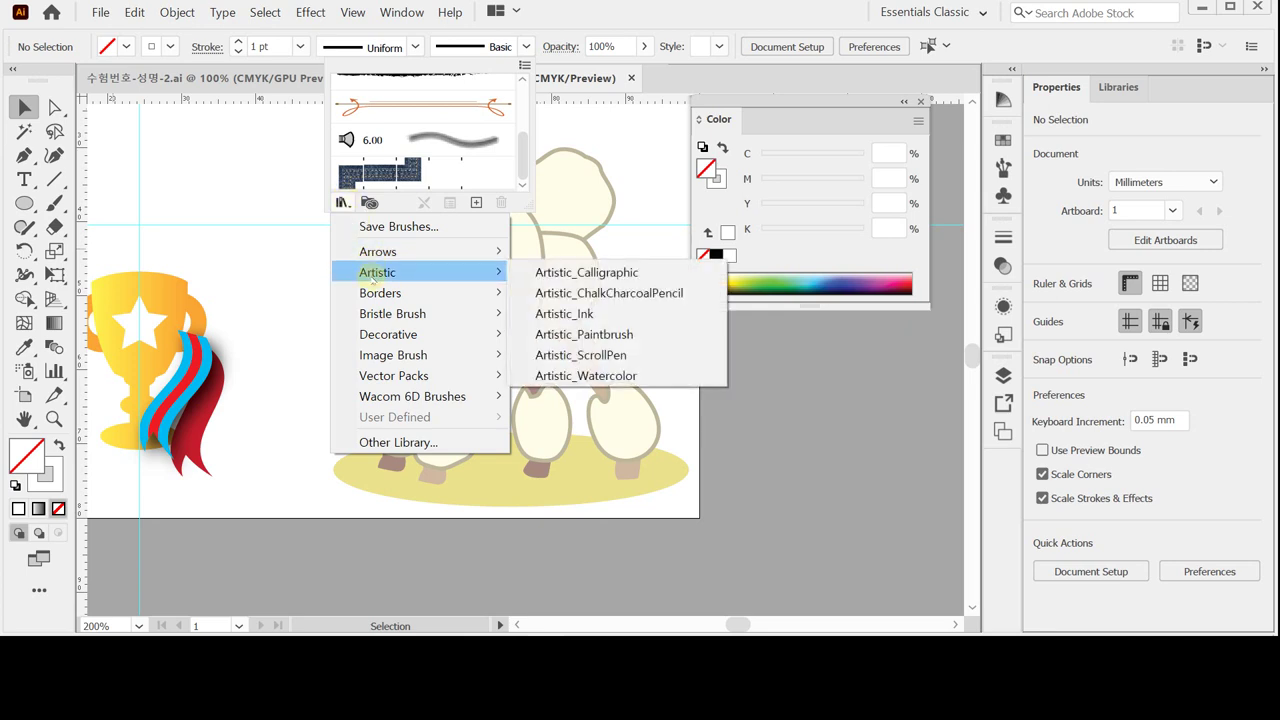
pyautogui.click(628, 315)
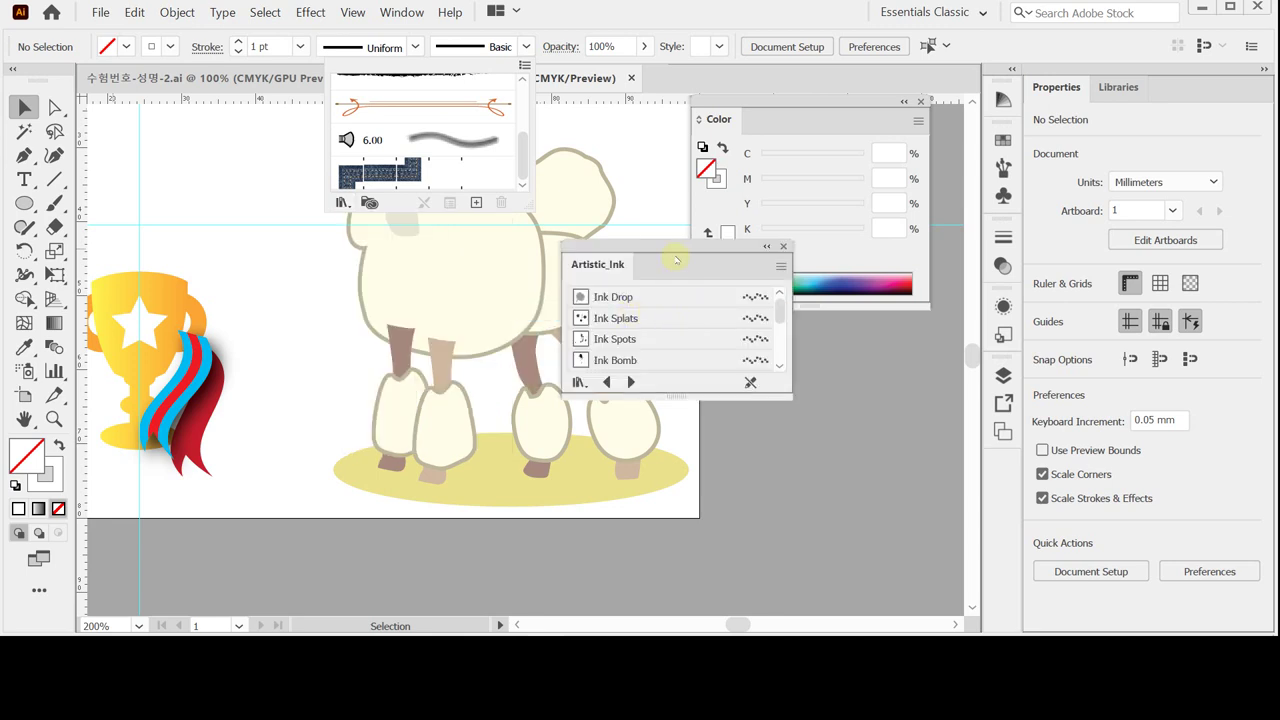
pyautogui.click(678, 250)
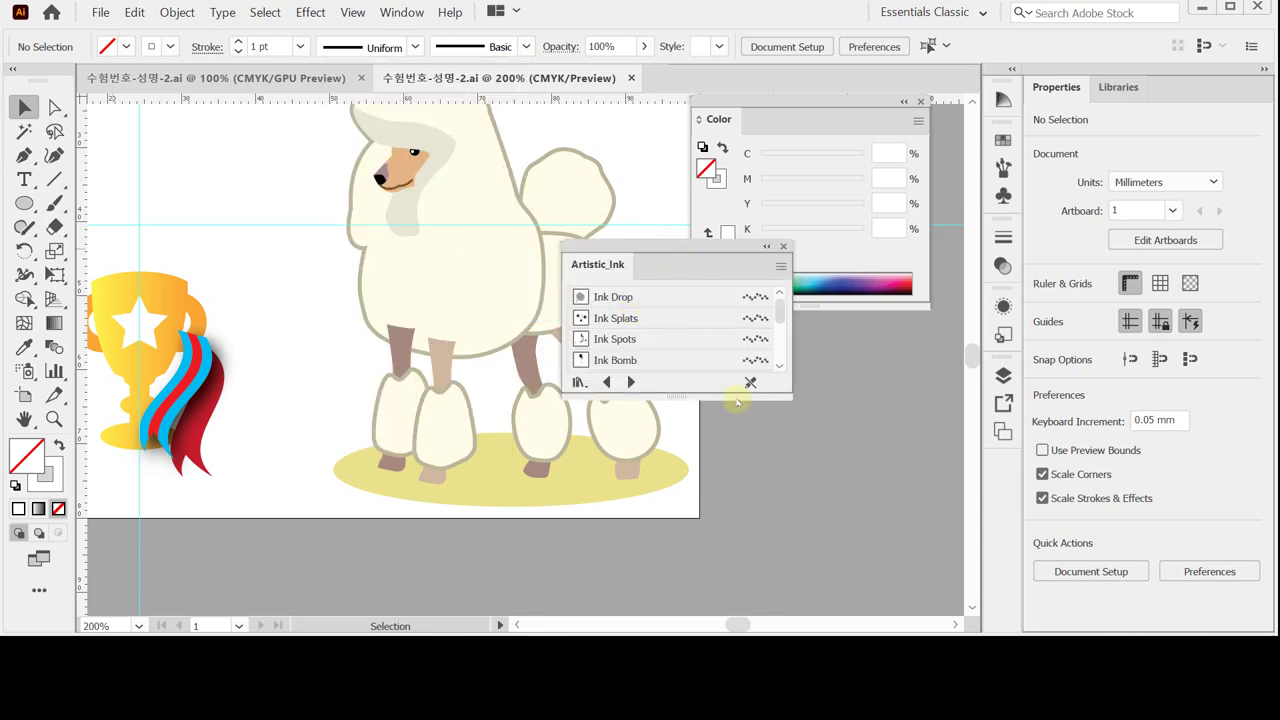
pyautogui.moveTo(686, 396); pyautogui.dragTo(691, 512)
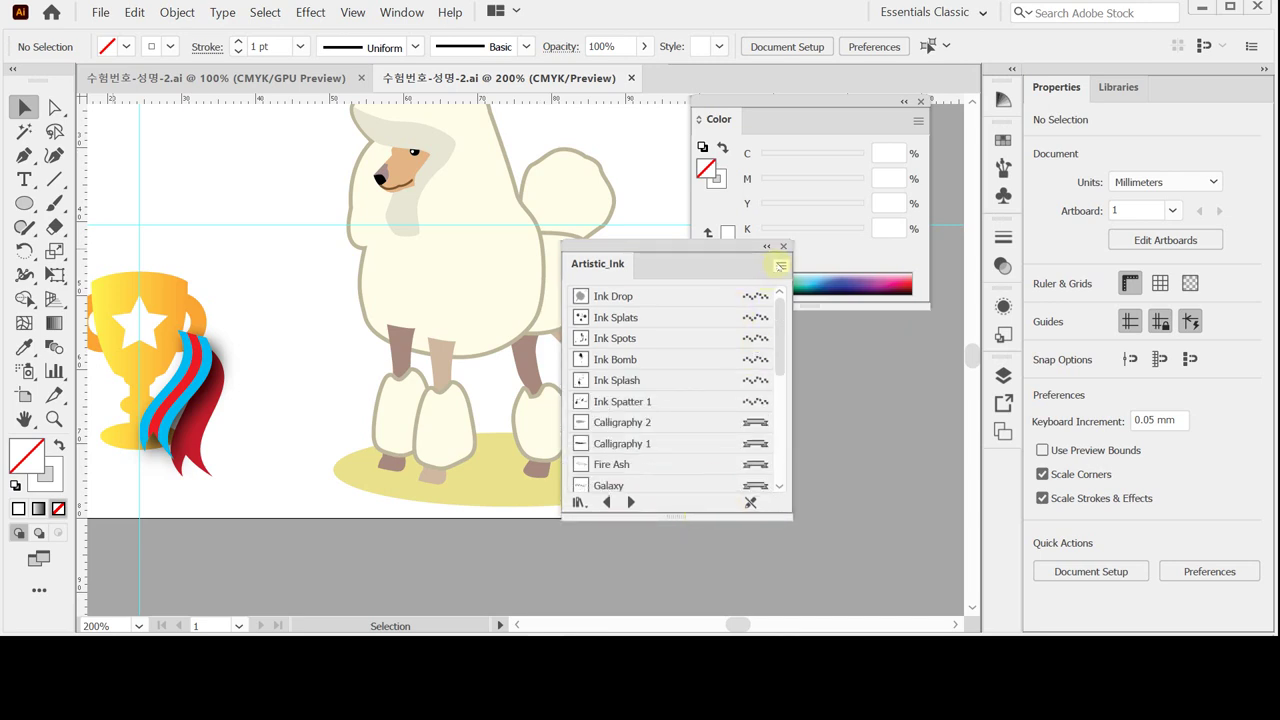
# Show the Artistic_Ink brushes as thumbnails, pick the Dark Ink Wash brush and check it among the document's brushes.
pyautogui.click(780, 266)
pyautogui.click(837, 342)
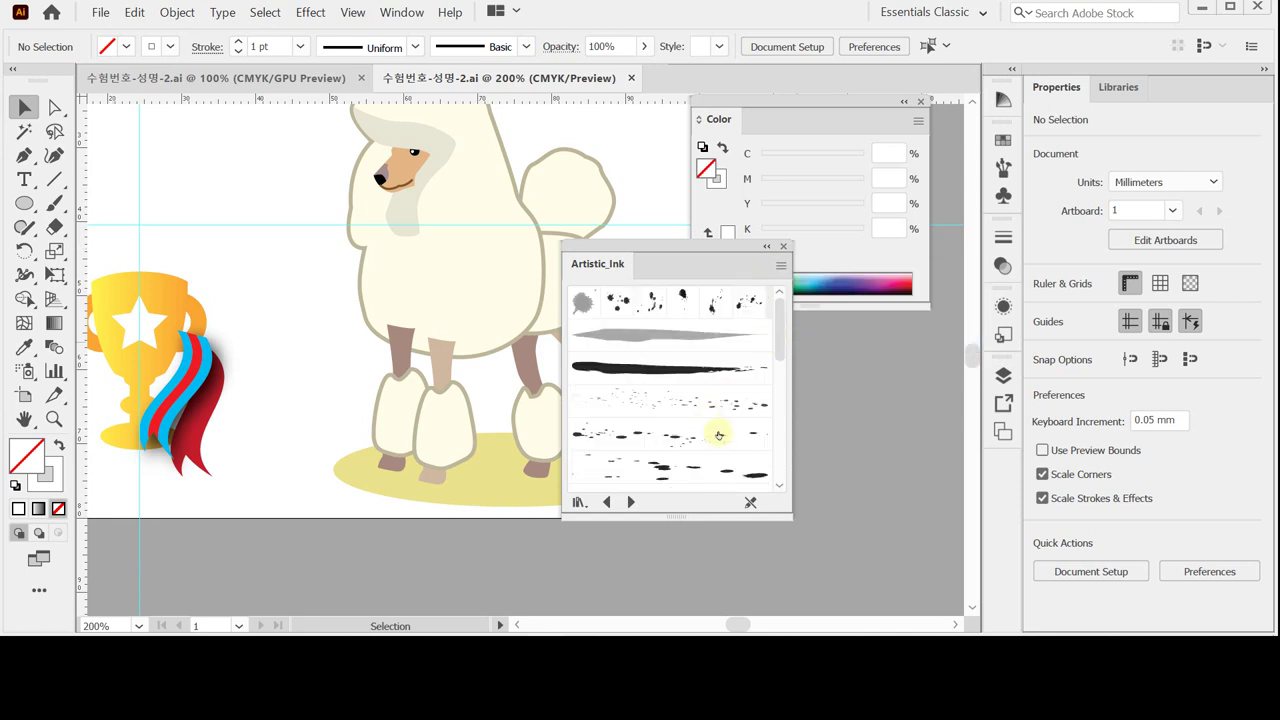
pyautogui.scroll(-3, 718, 434)
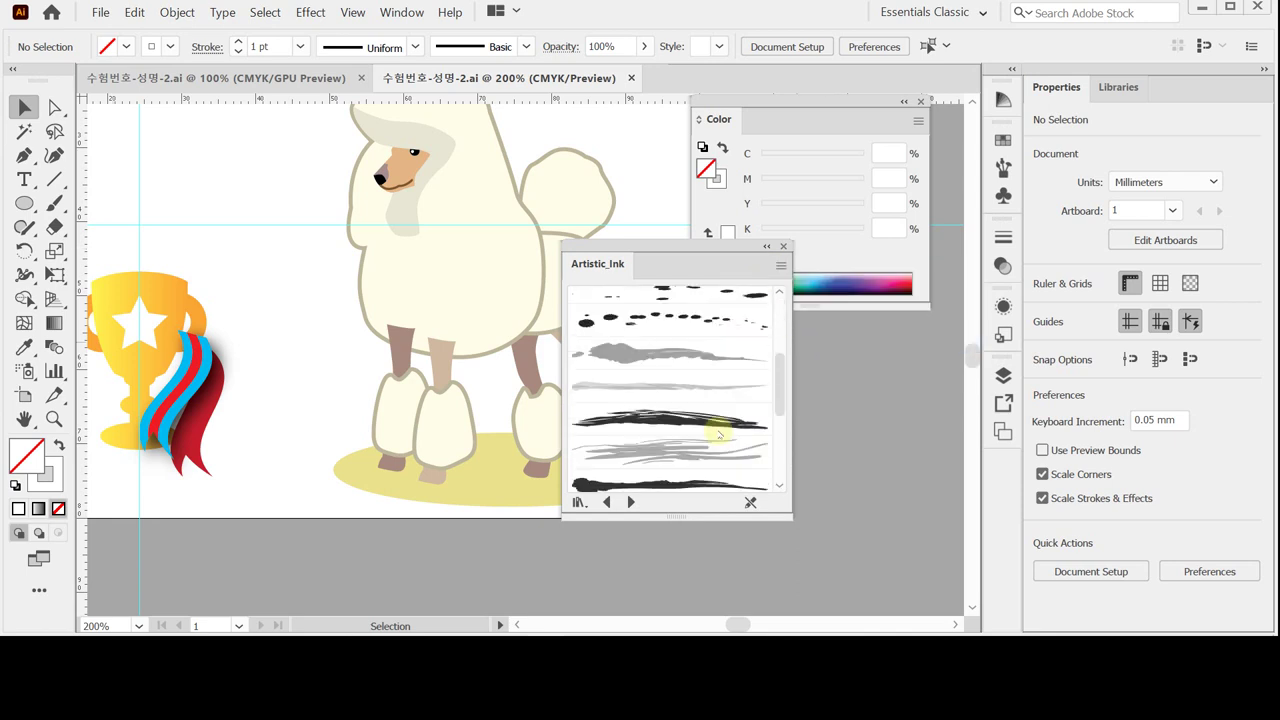
pyautogui.click(688, 357)
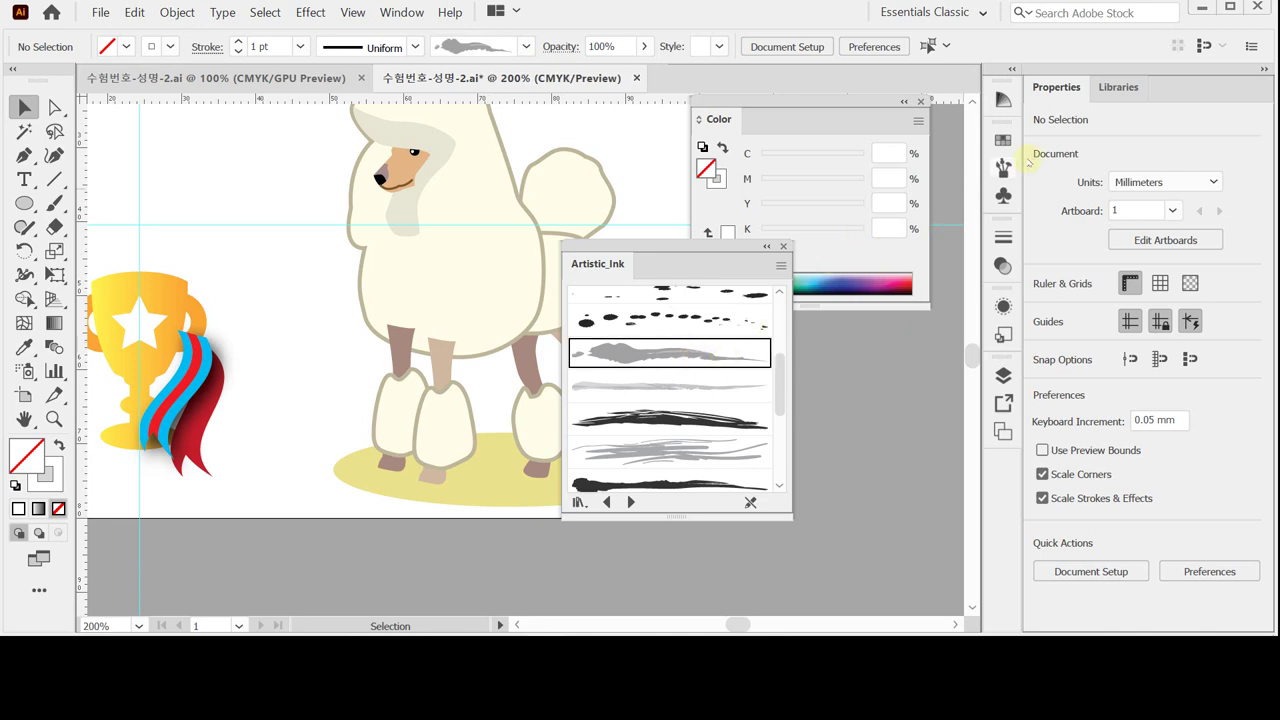
pyautogui.click(1003, 167)
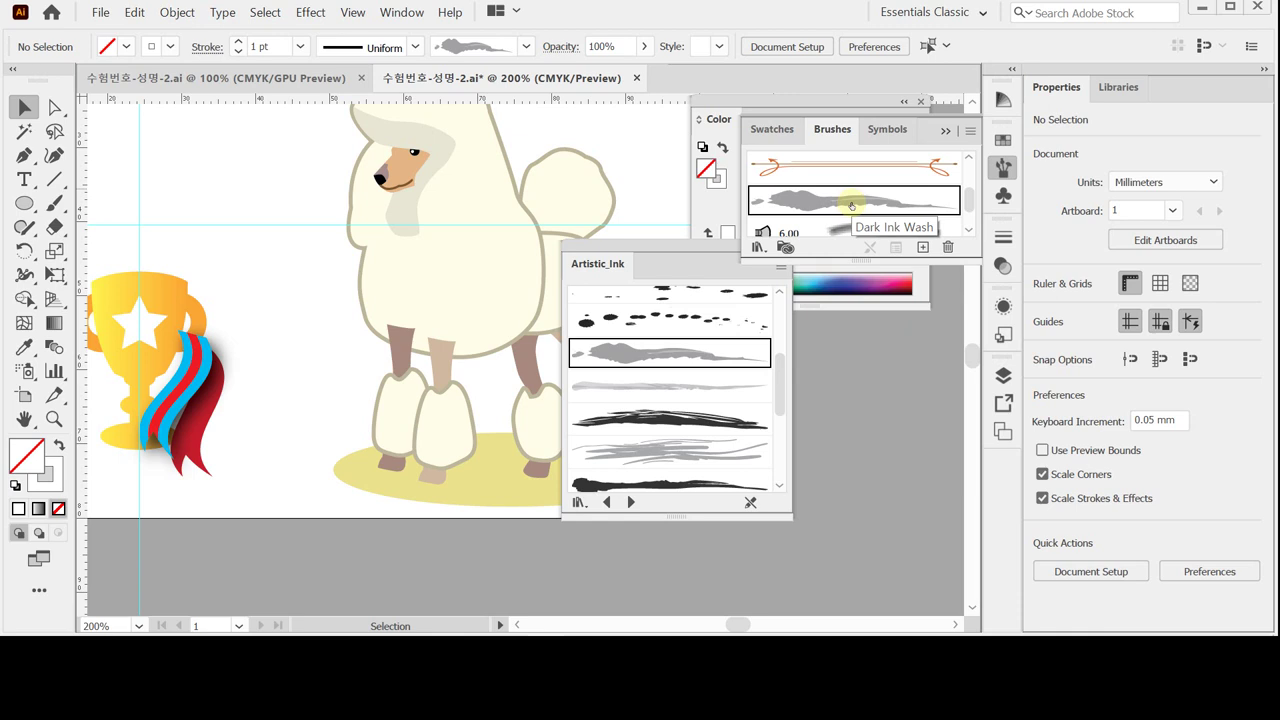
pyautogui.click(1003, 167)
# Check the ink brush names in list view and return the Artistic_Ink library to thumbnail view.
pyautogui.click(779, 265)
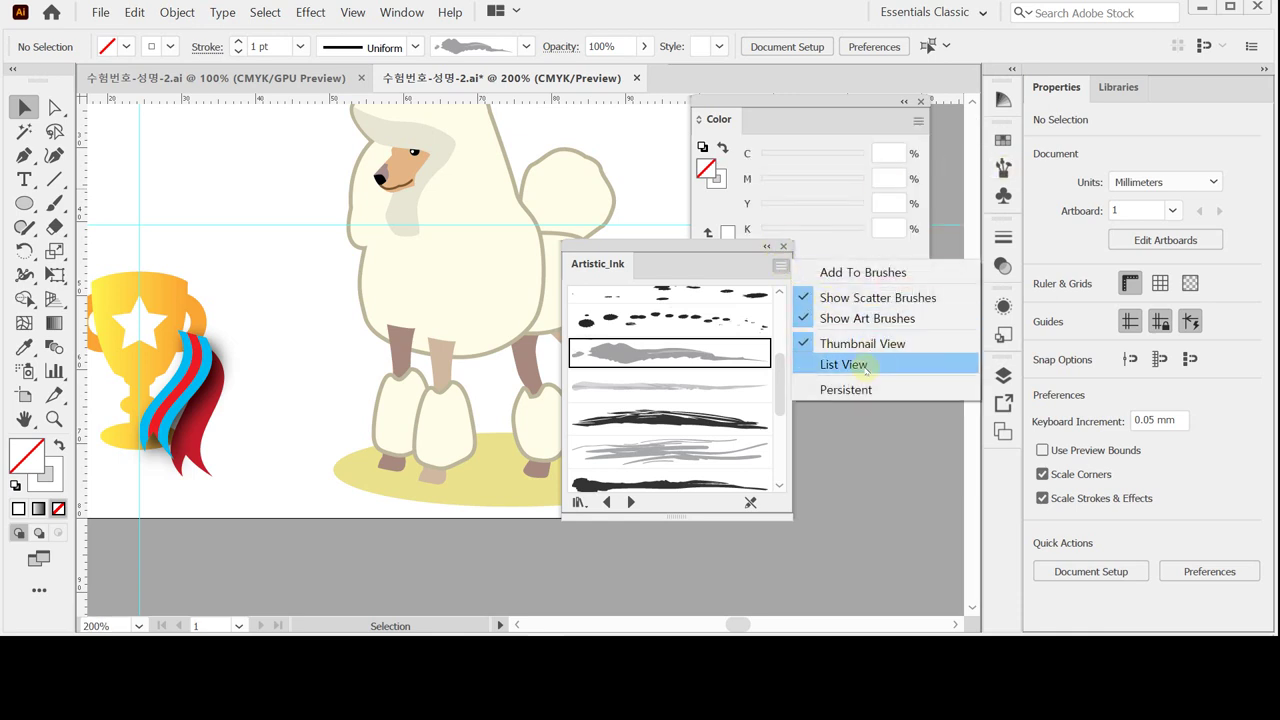
pyautogui.click(845, 364)
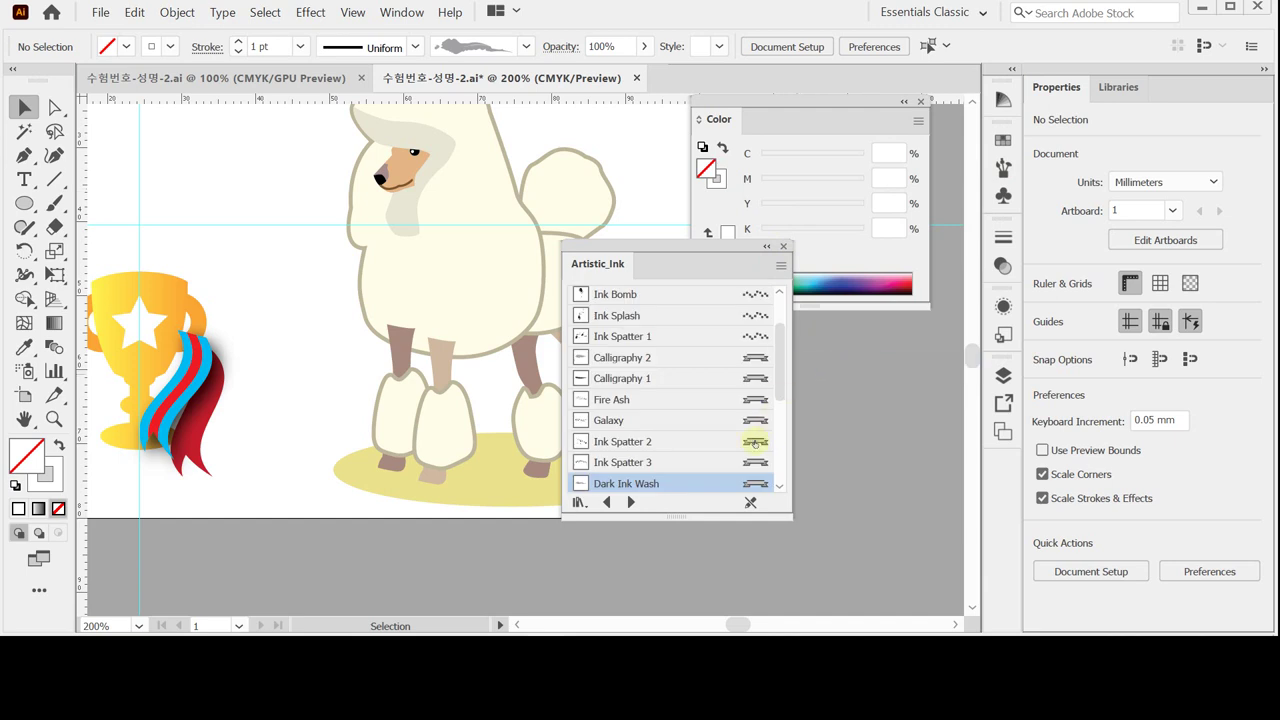
pyautogui.scroll(-2, 711, 429)
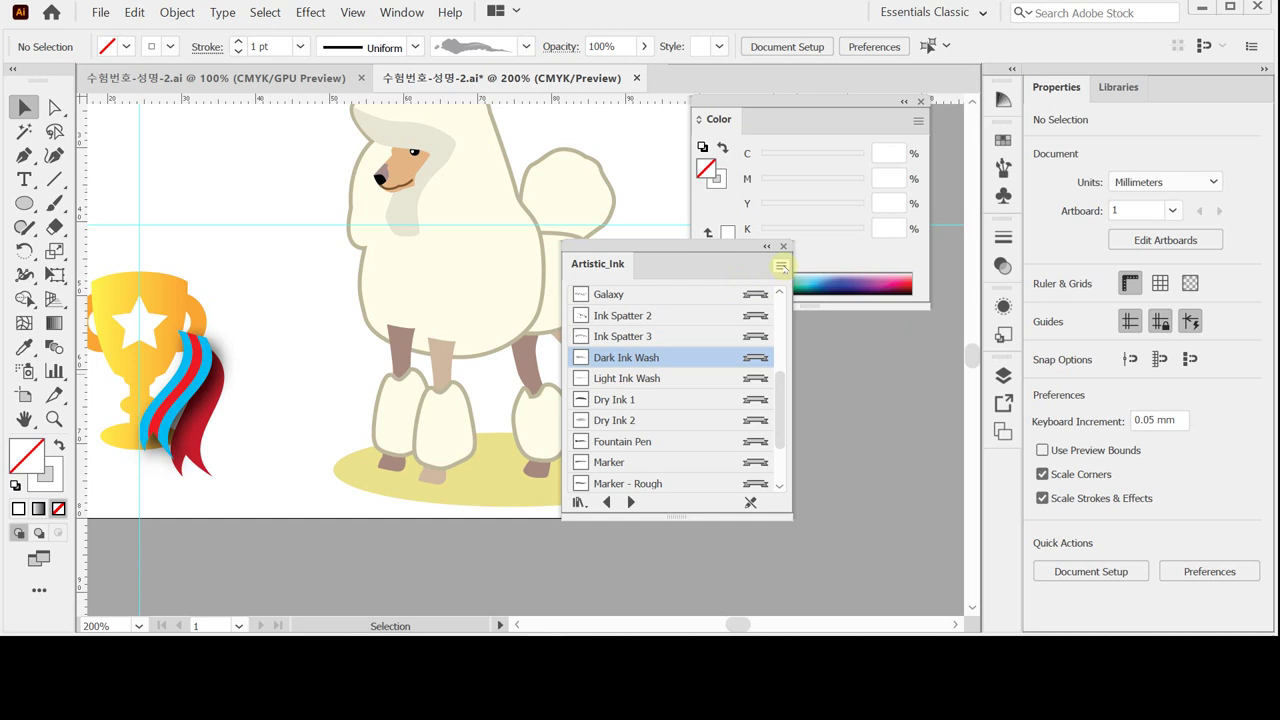
pyautogui.click(780, 266)
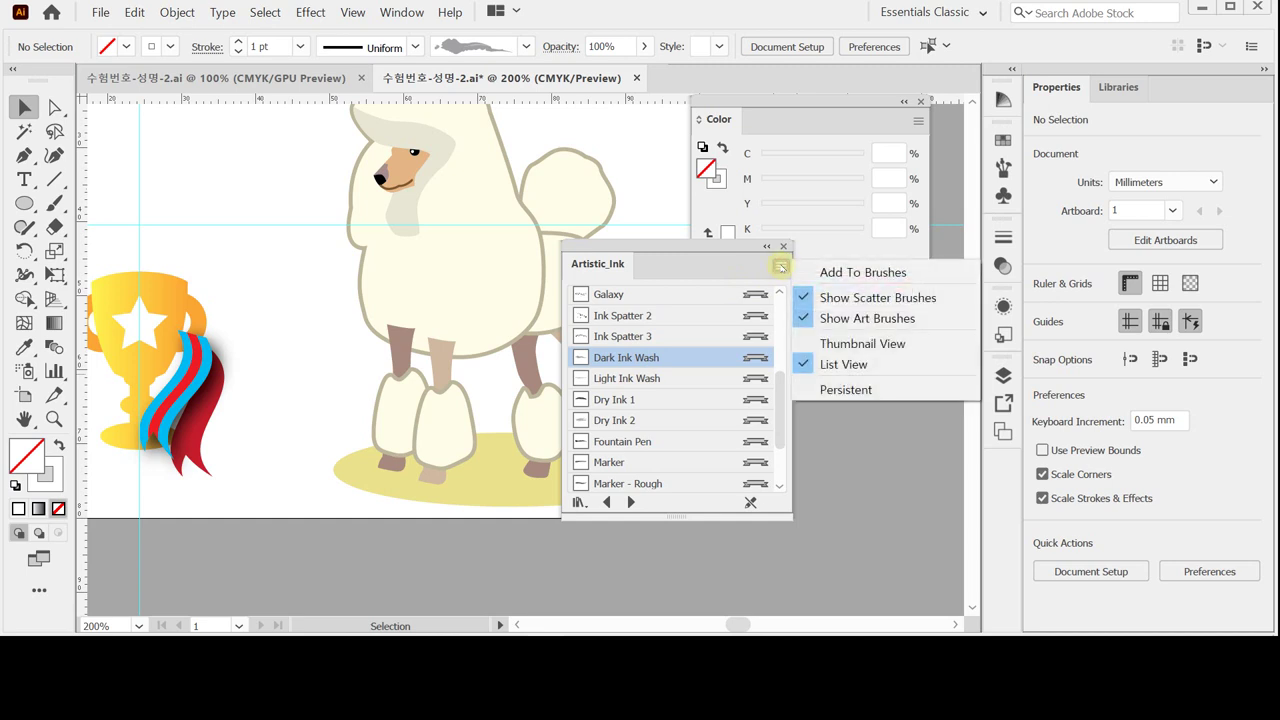
pyautogui.click(905, 344)
# Move the Artistic_Ink library clear of the poodle and collapse it.
pyautogui.moveTo(689, 245)
pyautogui.mouseDown()
pyautogui.moveTo(812, 355)
pyautogui.moveTo(832, 355)
pyautogui.mouseUp()
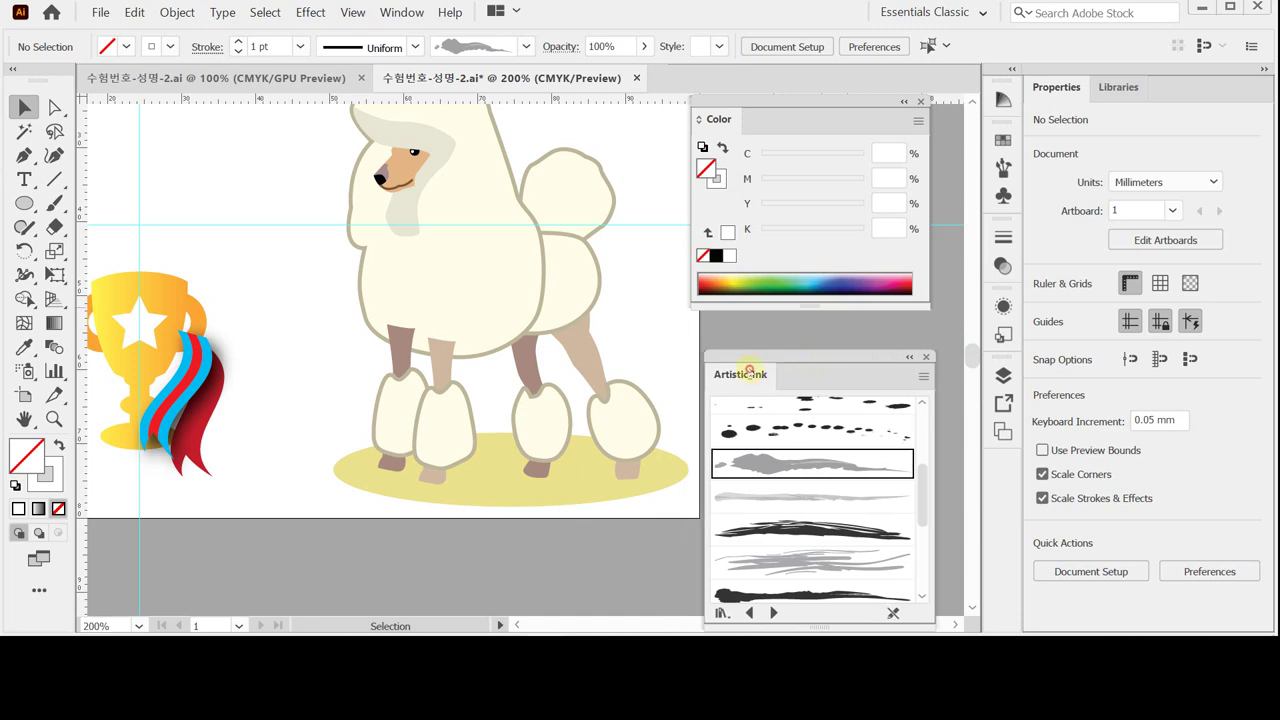
pyautogui.doubleClick(749, 372)
pyautogui.moveTo(752, 356); pyautogui.dragTo(784, 422)
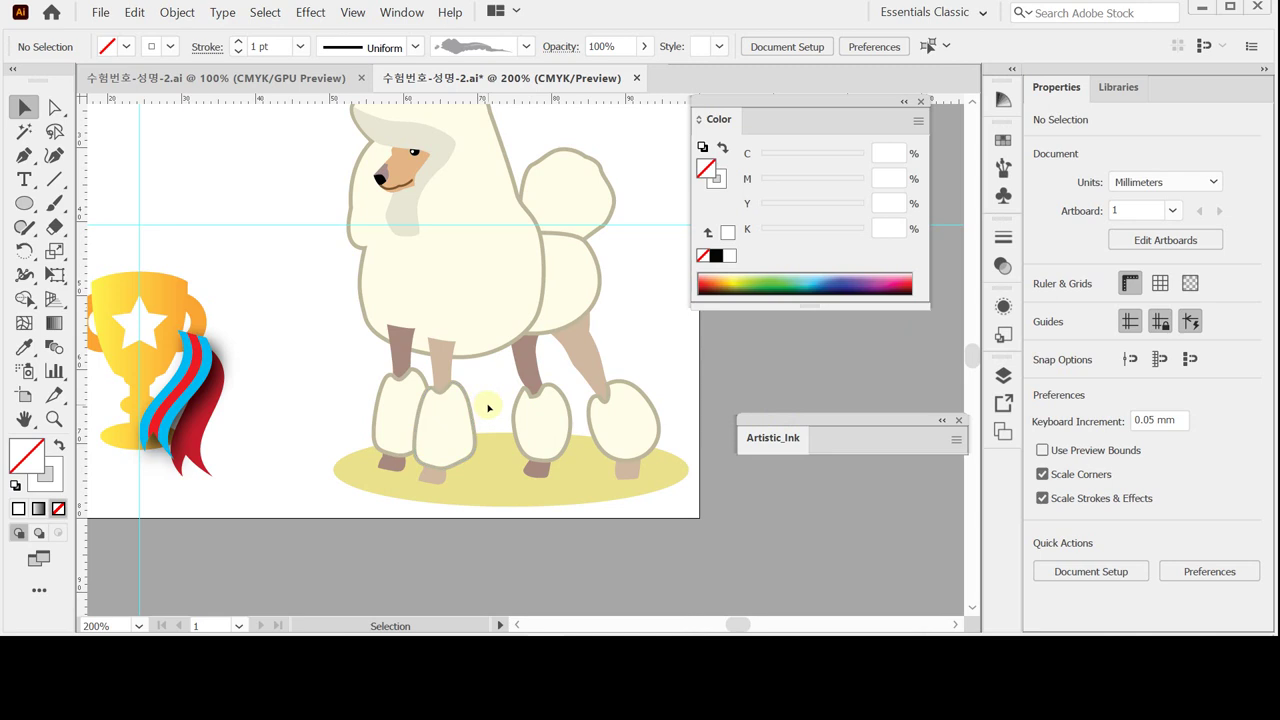
# Choose the Paintbrush tool and set its stroke colour to C 70%, M 20%.
pyautogui.press('space')
pyautogui.moveTo(491, 208); pyautogui.dragTo(477, 277)
pyautogui.scroll(1, 614, 277)
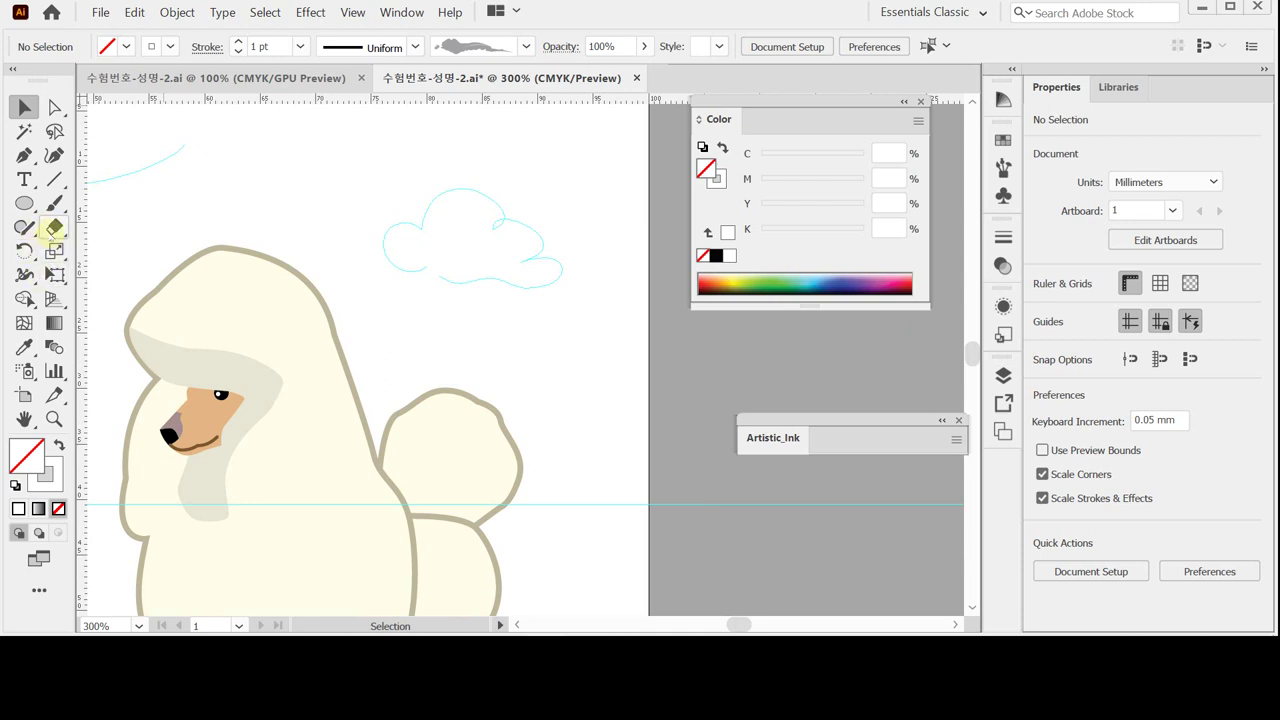
pyautogui.moveTo(54, 203); pyautogui.dragTo(100, 207)
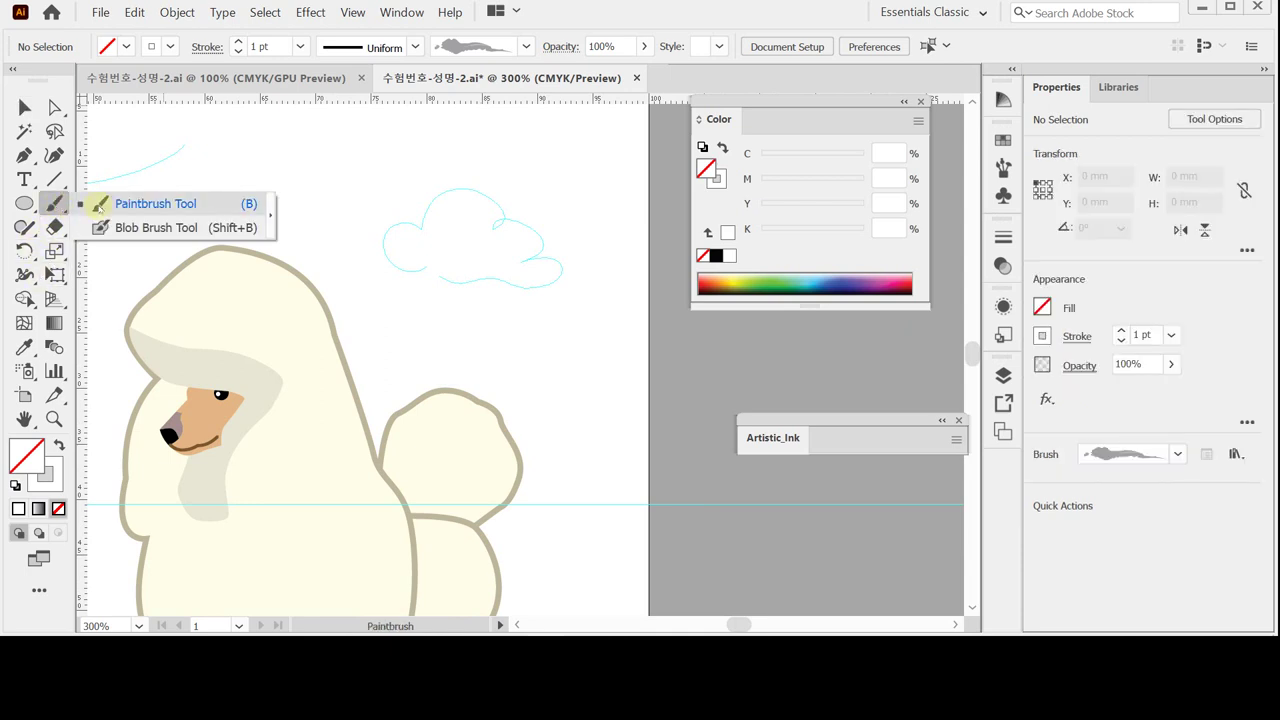
pyautogui.moveTo(100, 207); pyautogui.dragTo(100, 207)
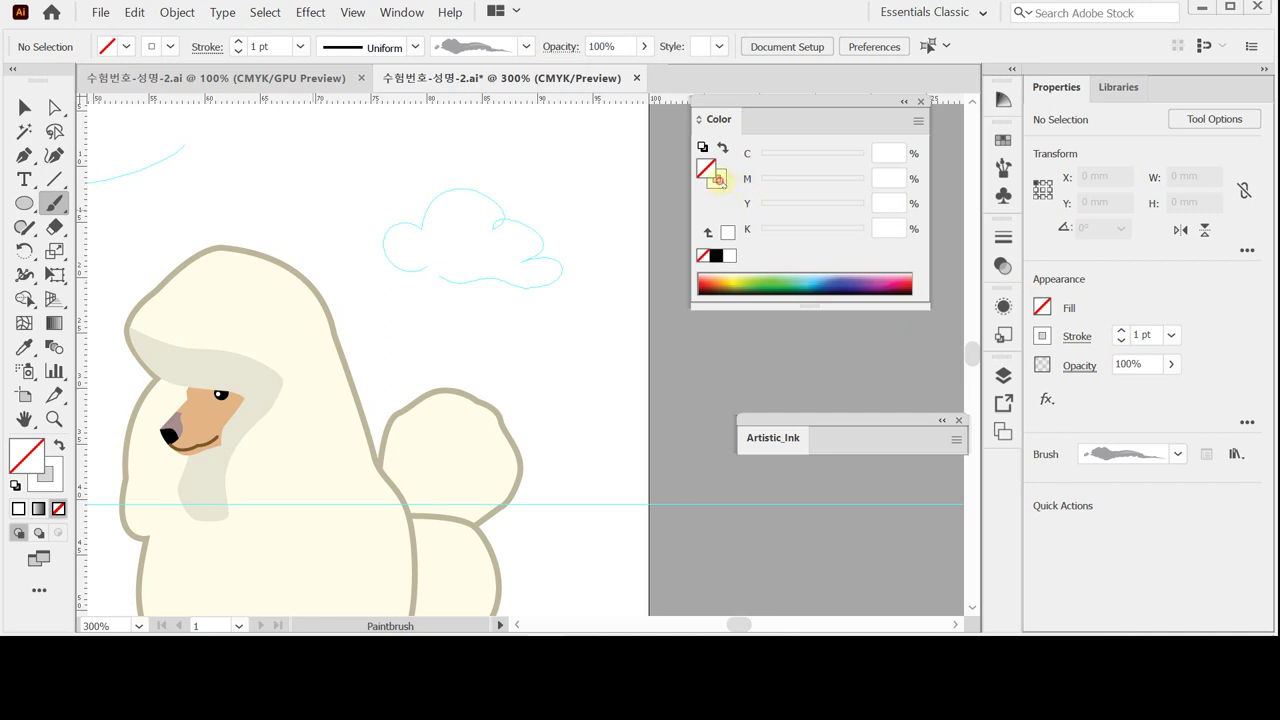
pyautogui.click(715, 179)
pyautogui.click(882, 177)
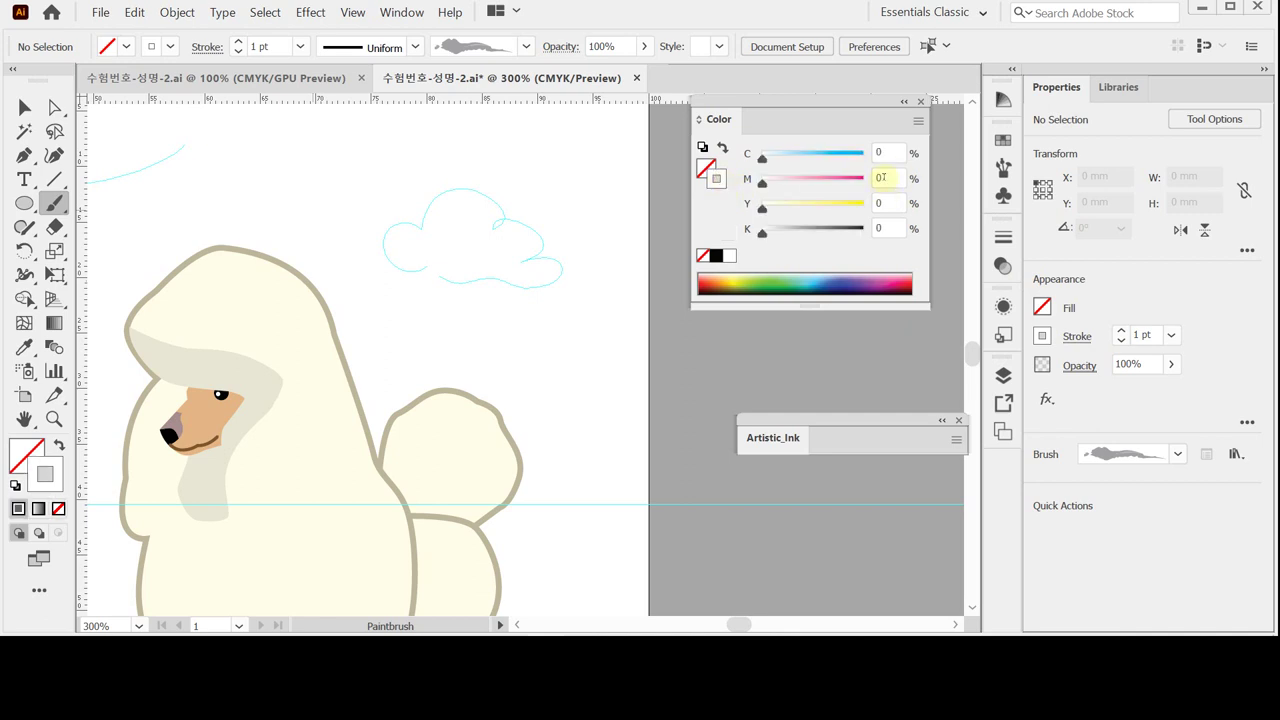
pyautogui.click(877, 153)
pyautogui.write('70')
pyautogui.click(876, 178)
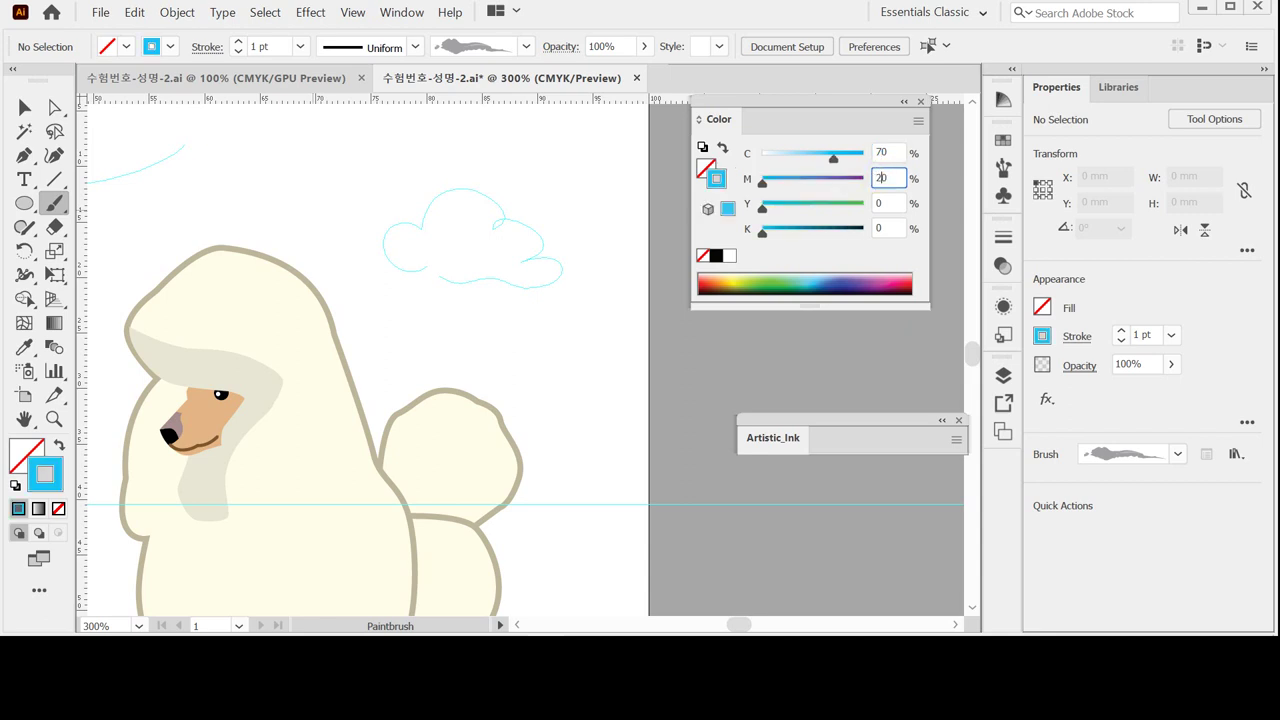
pyautogui.write('2')
pyautogui.press('Return')
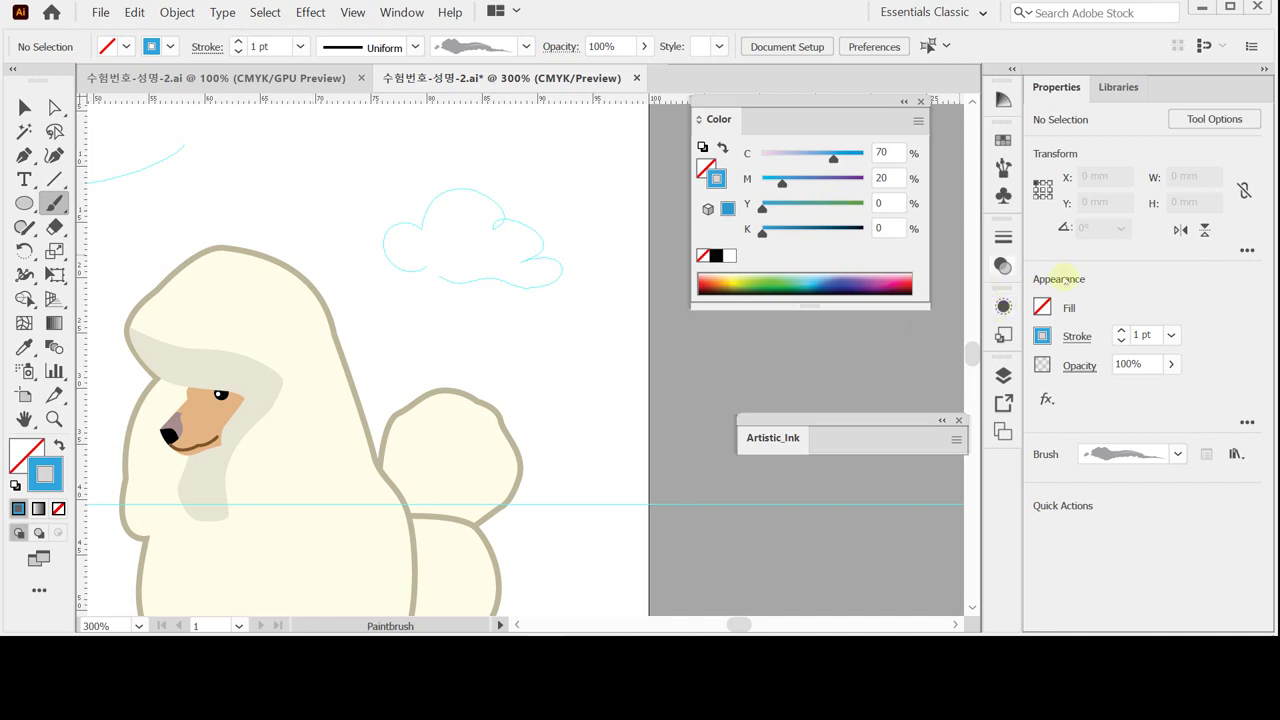
# Set the Paintbrush stroke weight to 0.25 pt.
pyautogui.click(1172, 336)
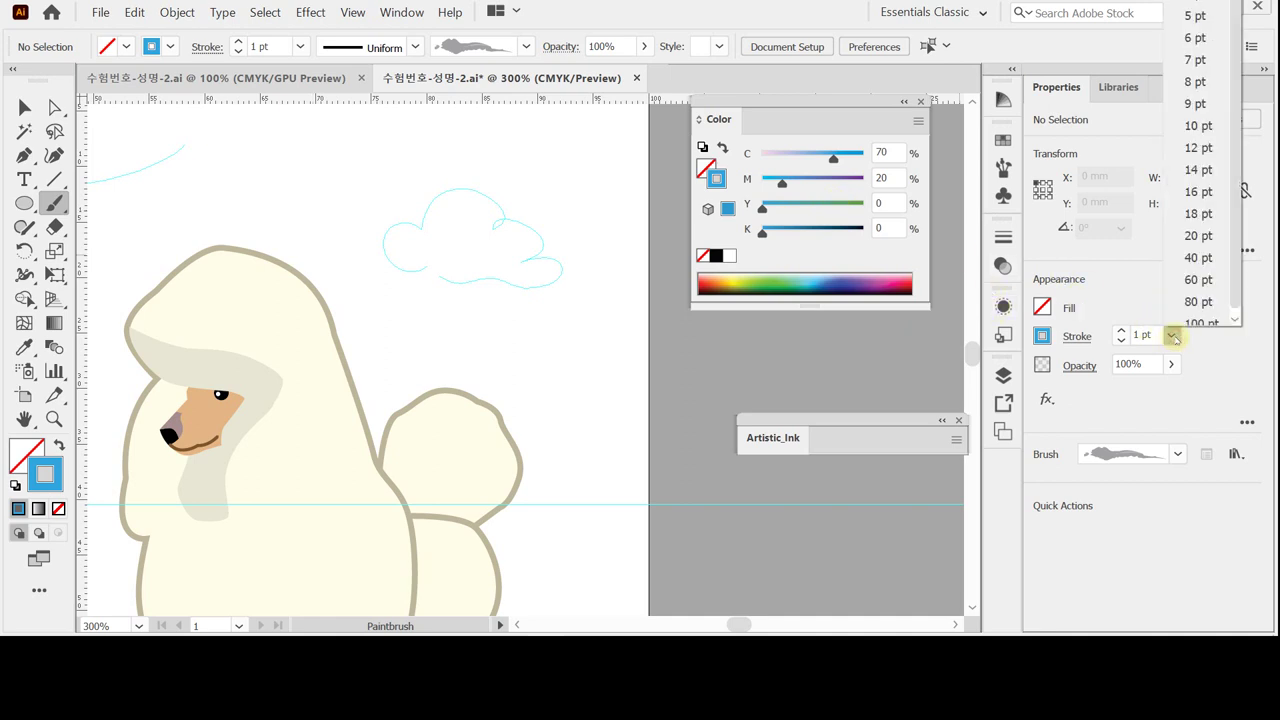
pyautogui.click(1174, 338)
pyautogui.click(1156, 336)
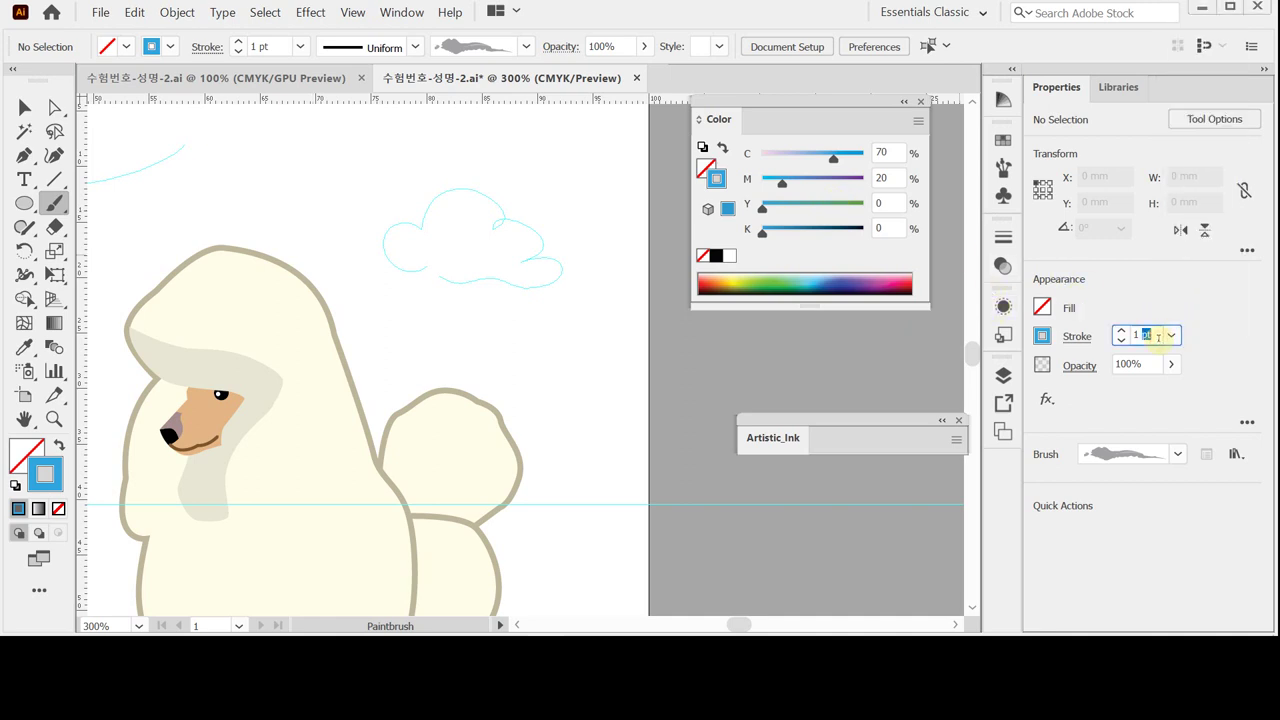
pyautogui.moveTo(1157, 337); pyautogui.dragTo(1108, 336)
pyautogui.write('0.25')
pyautogui.press('Return')
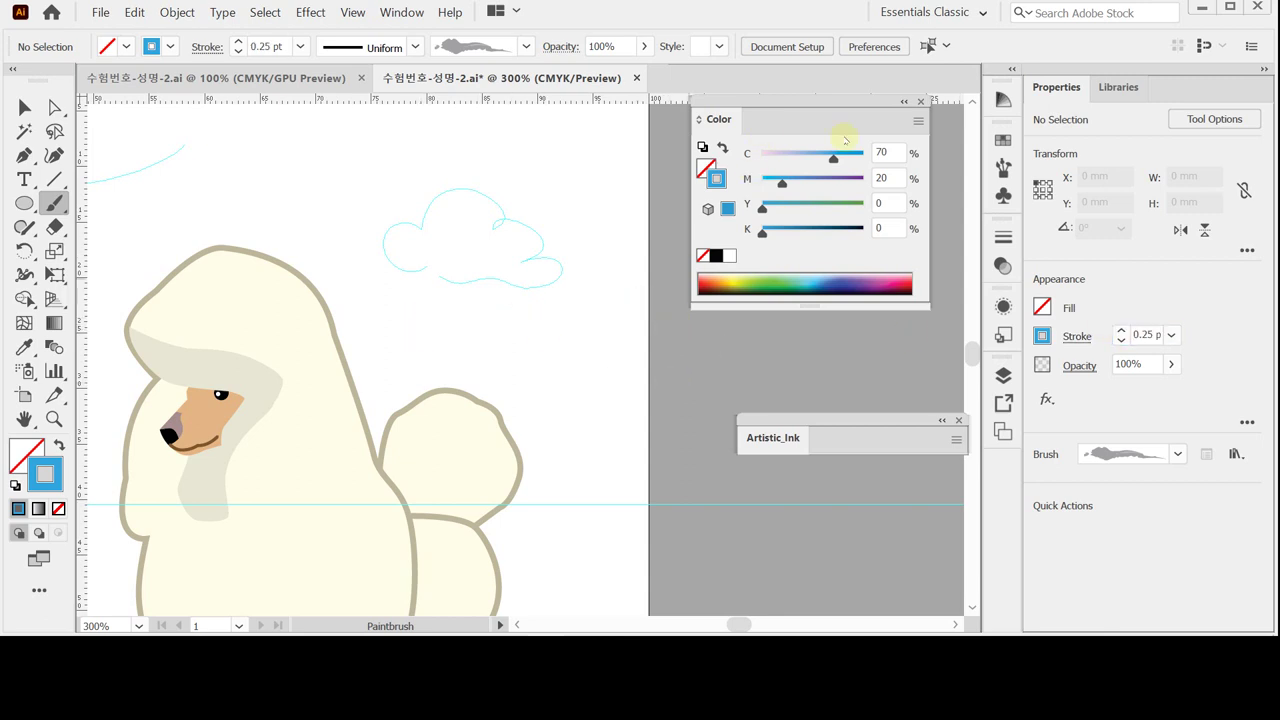
# Paint an open cloud outline about 15.7 × 8.3 mm along the cloud guide beside the poodle's head, using the Dark Ink Wash brush.
pyautogui.click(1003, 170)
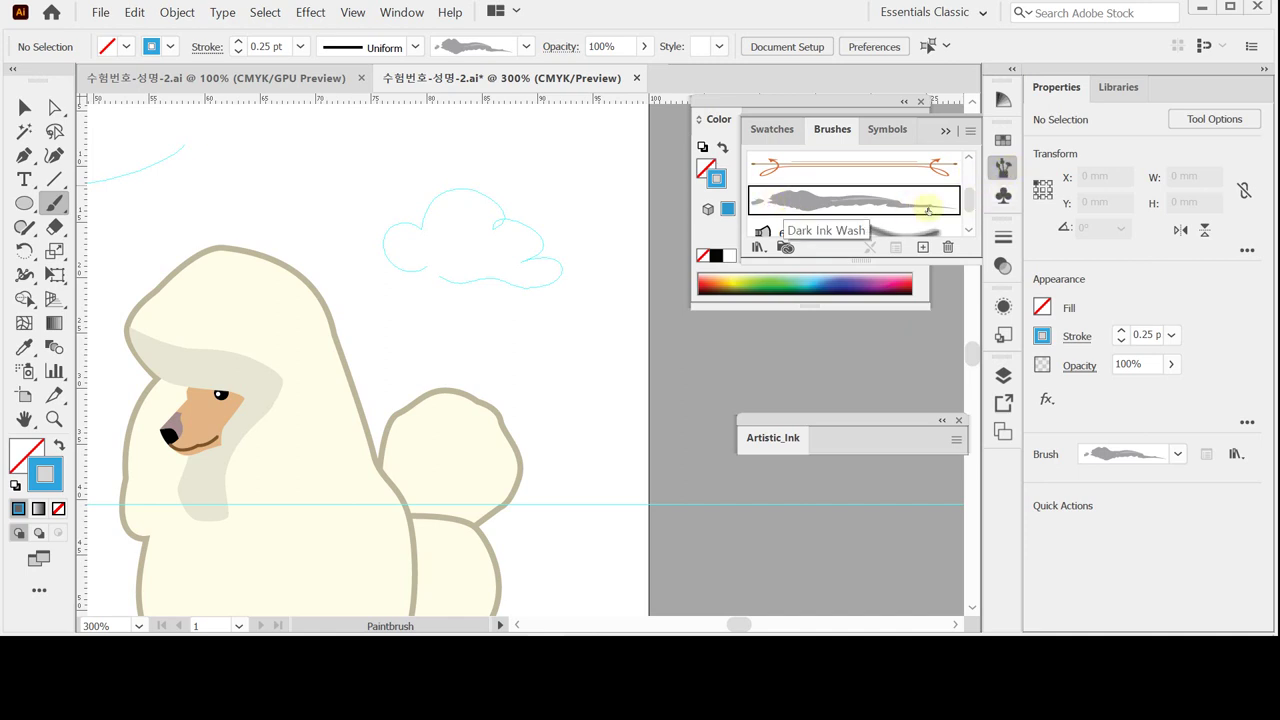
pyautogui.click(1005, 167)
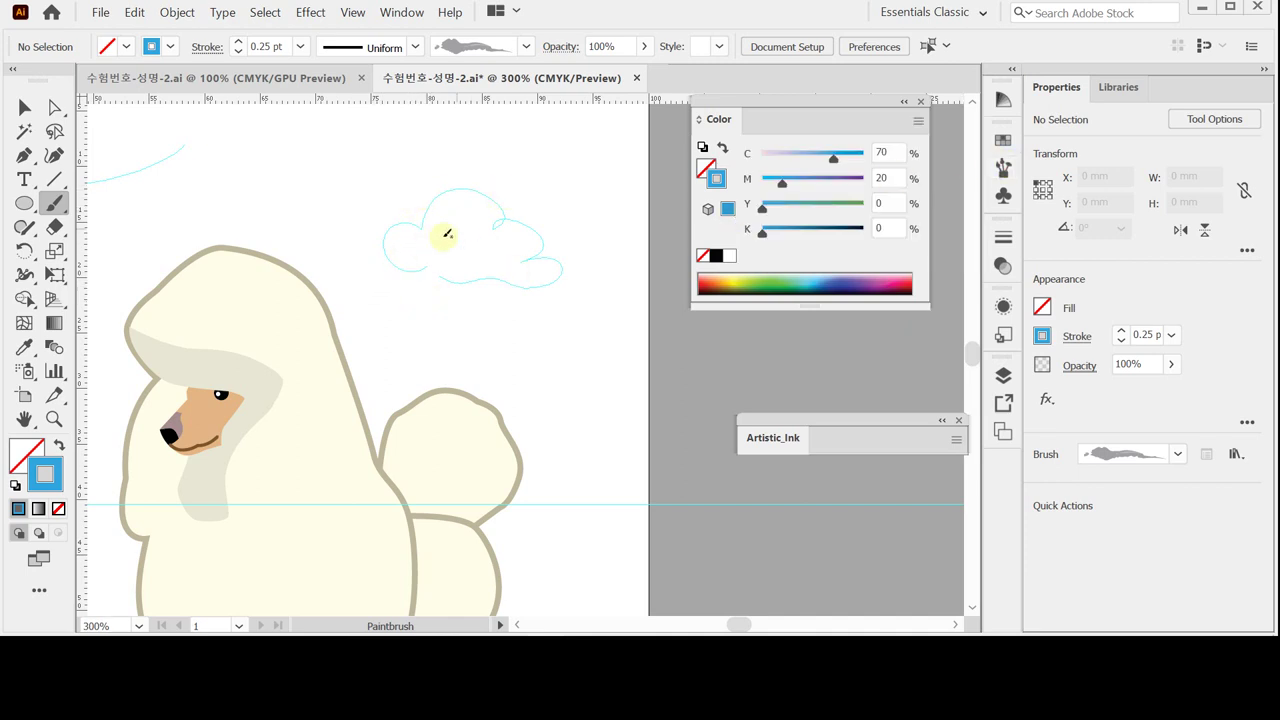
pyautogui.moveTo(430, 265)
pyautogui.mouseDown()
pyautogui.moveTo(388, 244)
pyautogui.moveTo(394, 227)
pyautogui.moveTo(417, 229)
pyautogui.moveTo(435, 198)
pyautogui.moveTo(461, 190)
pyautogui.moveTo(489, 203)
pyautogui.moveTo(490, 223)
pyautogui.moveTo(542, 232)
pyautogui.moveTo(547, 247)
pyautogui.moveTo(525, 260)
pyautogui.moveTo(562, 273)
pyautogui.moveTo(437, 276)
pyautogui.mouseUp()
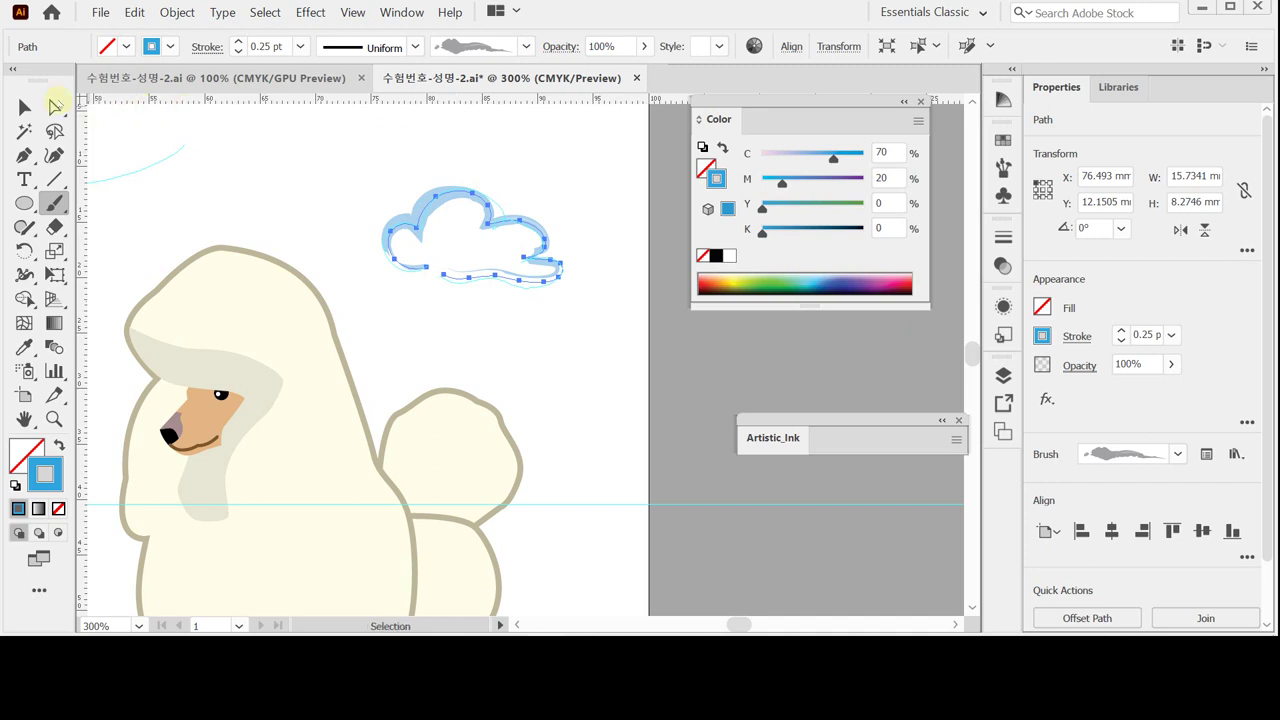
# Adjust the painted cloud's anchor points to follow the guide more closely, deselect the path and save the document.
pyautogui.click(55, 107)
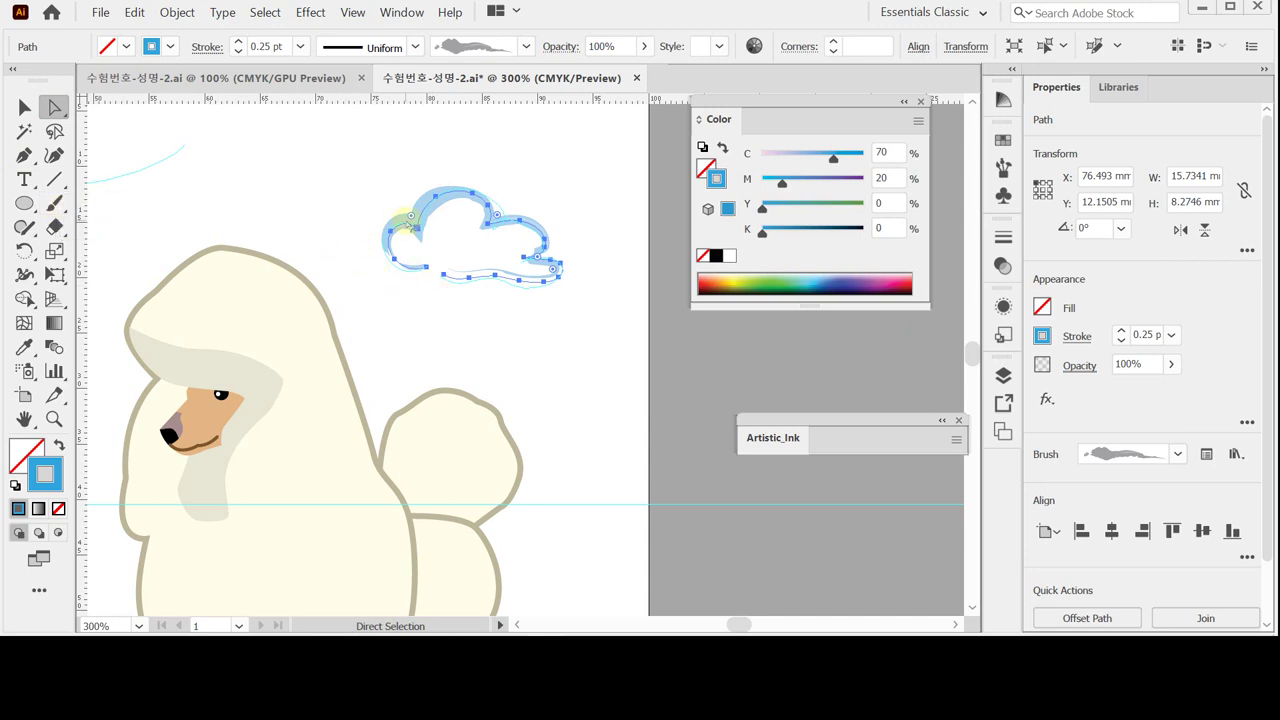
pyautogui.click(524, 257)
pyautogui.moveTo(472, 233); pyautogui.dragTo(500, 224)
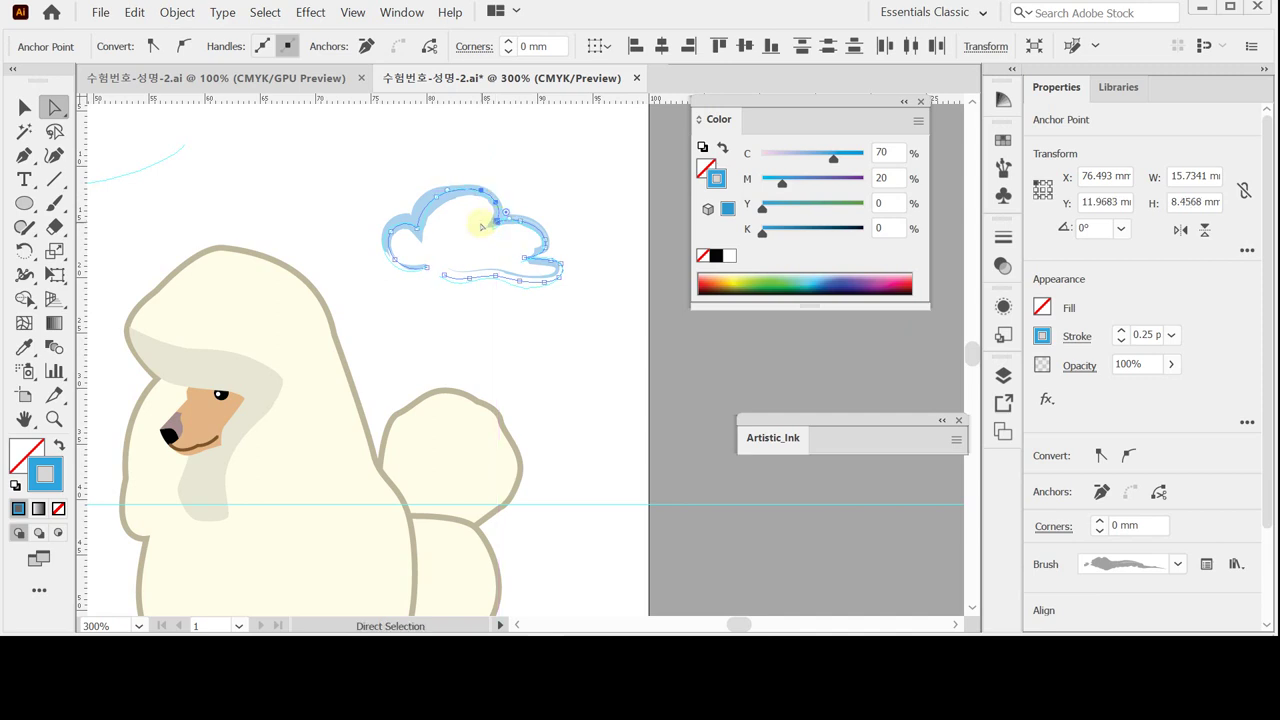
pyautogui.moveTo(421, 233); pyautogui.dragTo(421, 226)
pyautogui.click(557, 185)
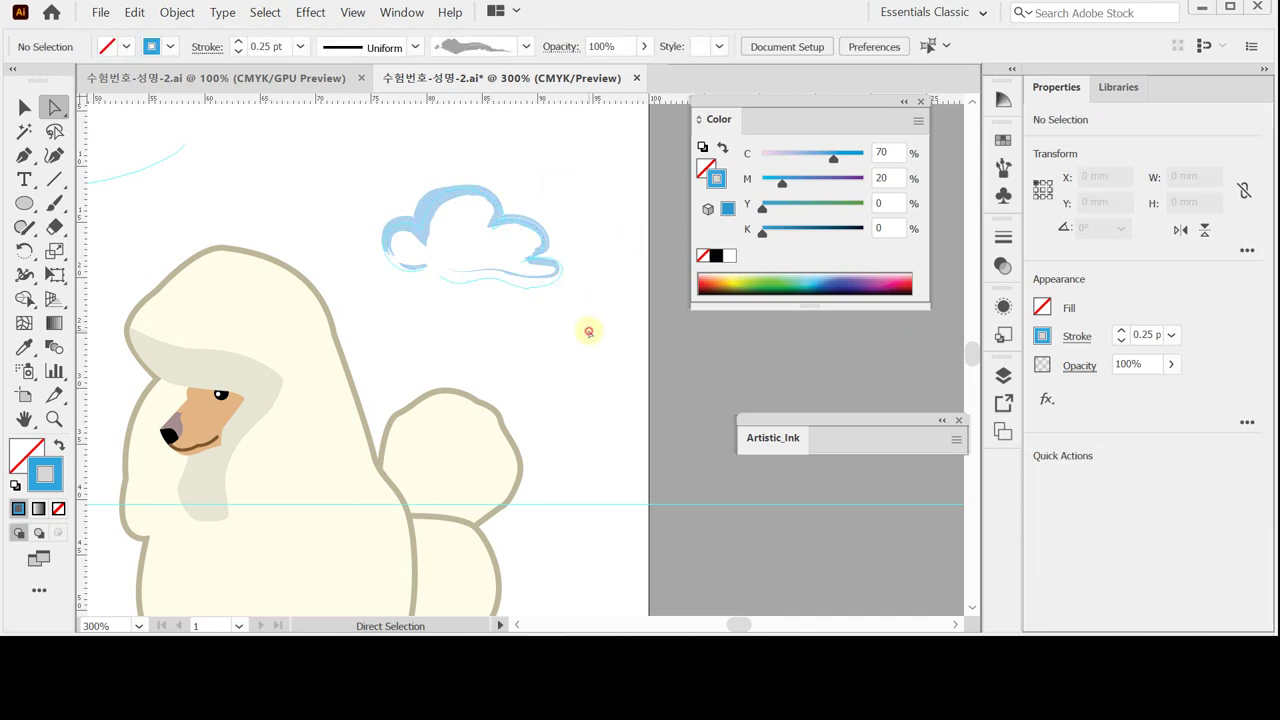
pyautogui.moveTo(438, 297); pyautogui.dragTo(569, 303)
pyautogui.click(581, 302)
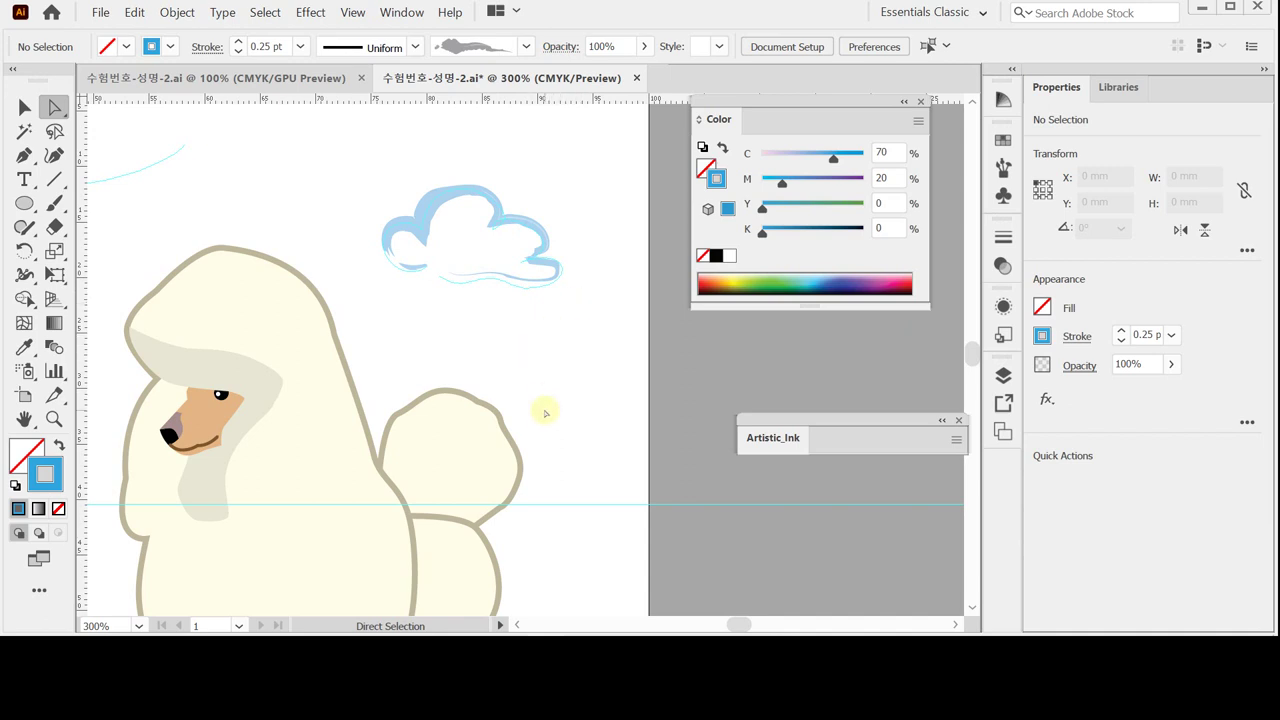
pyautogui.press('ctrl')
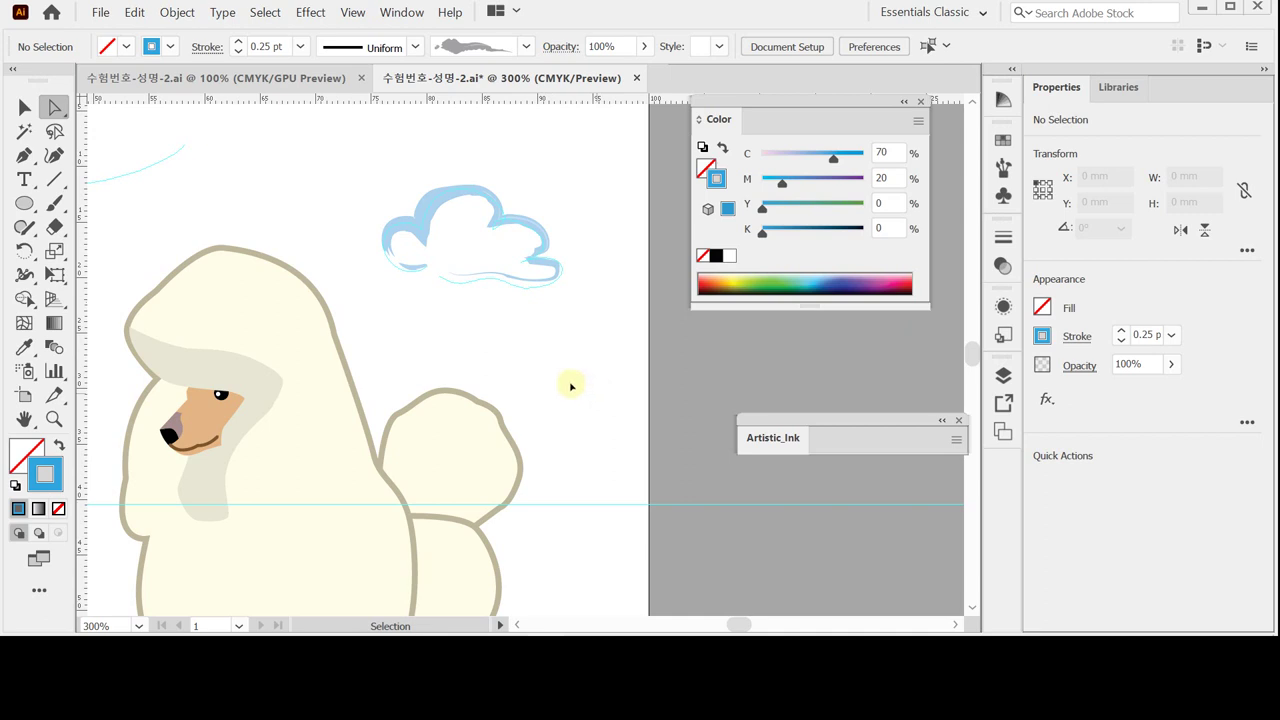
pyautogui.hotkey('ctrl', 's')
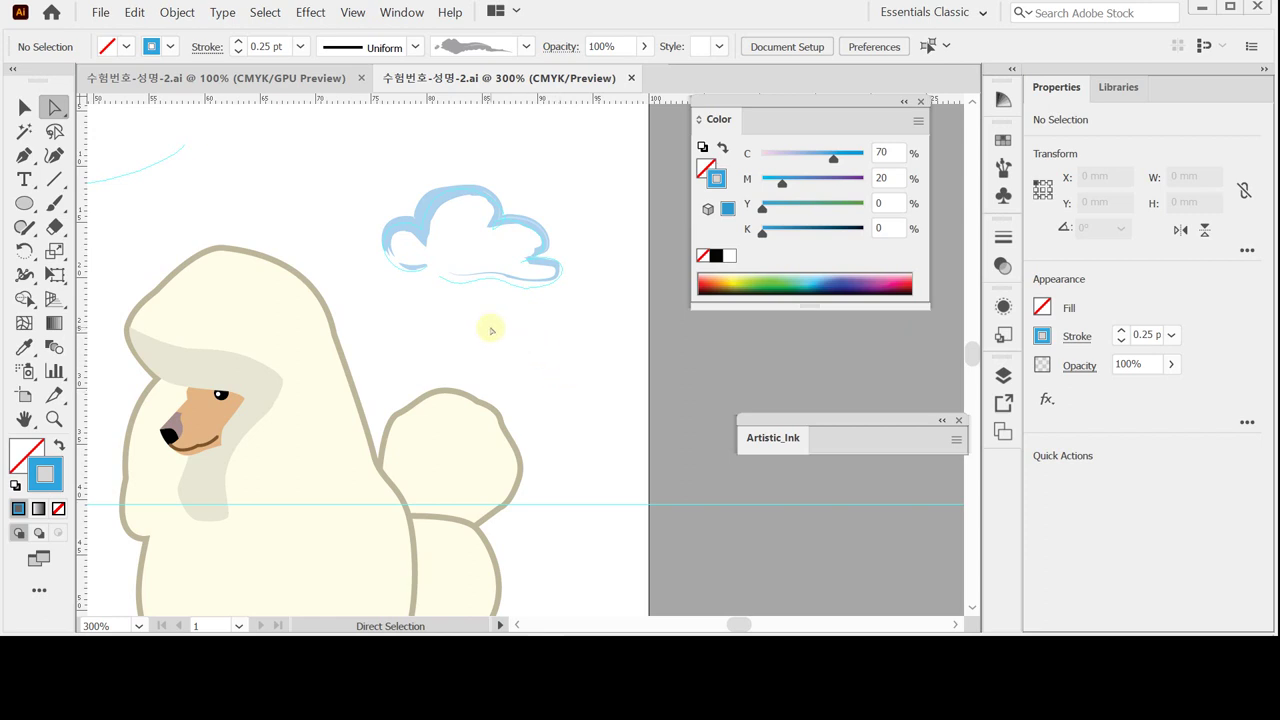
# Load the Decorative_Banners and Seals brush library and choose the brush with a yellow starburst and red ribbon.
pyautogui.click(758, 432)
pyautogui.moveTo(751, 426); pyautogui.dragTo(699, 336)
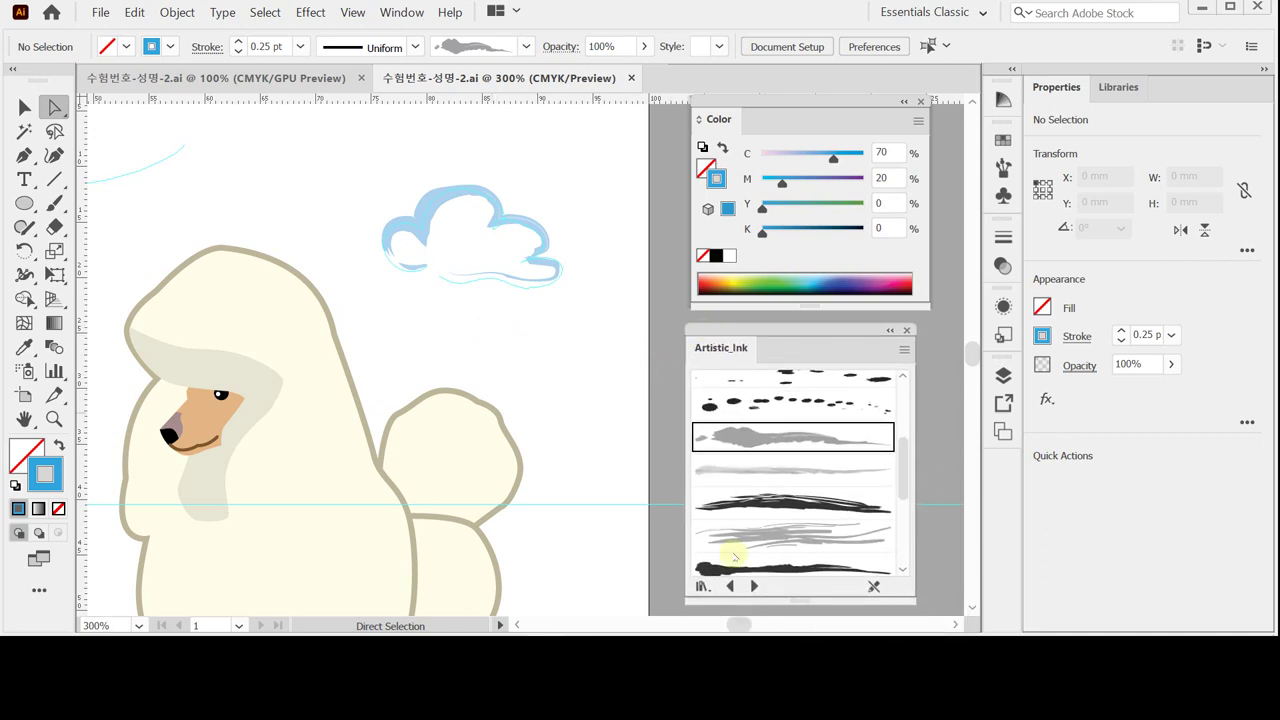
pyautogui.click(702, 586)
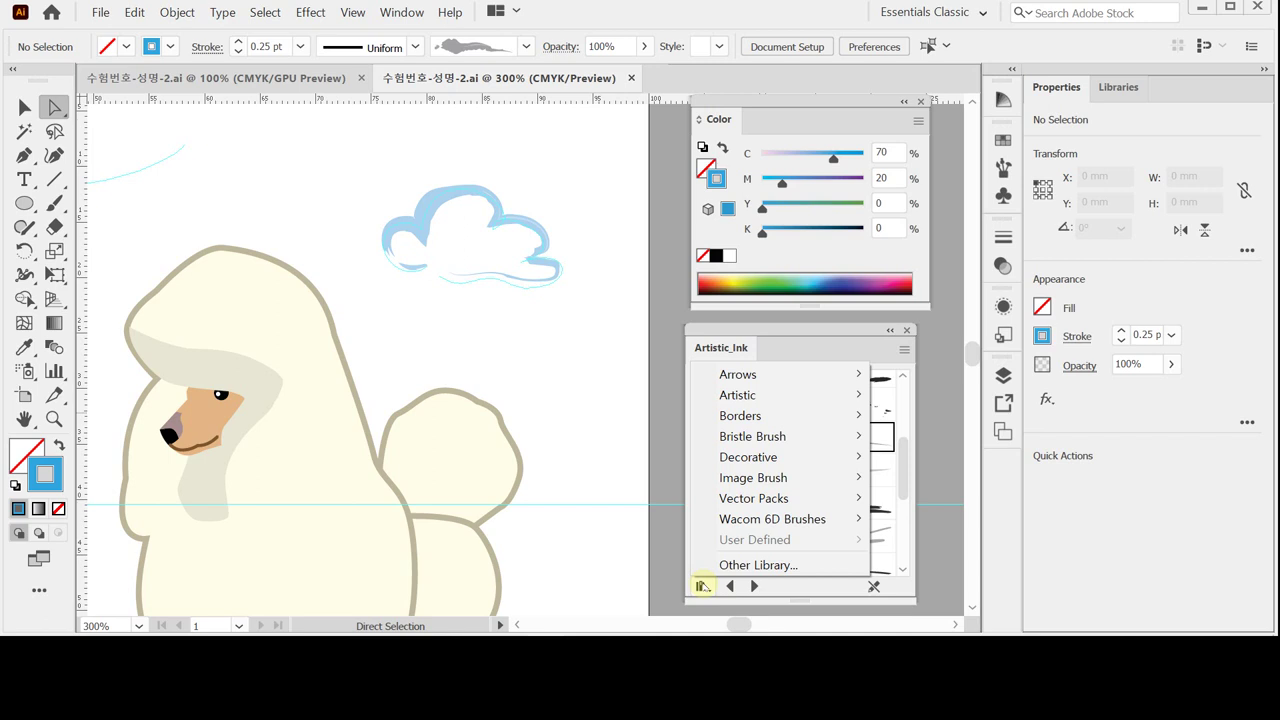
pyautogui.click(806, 459)
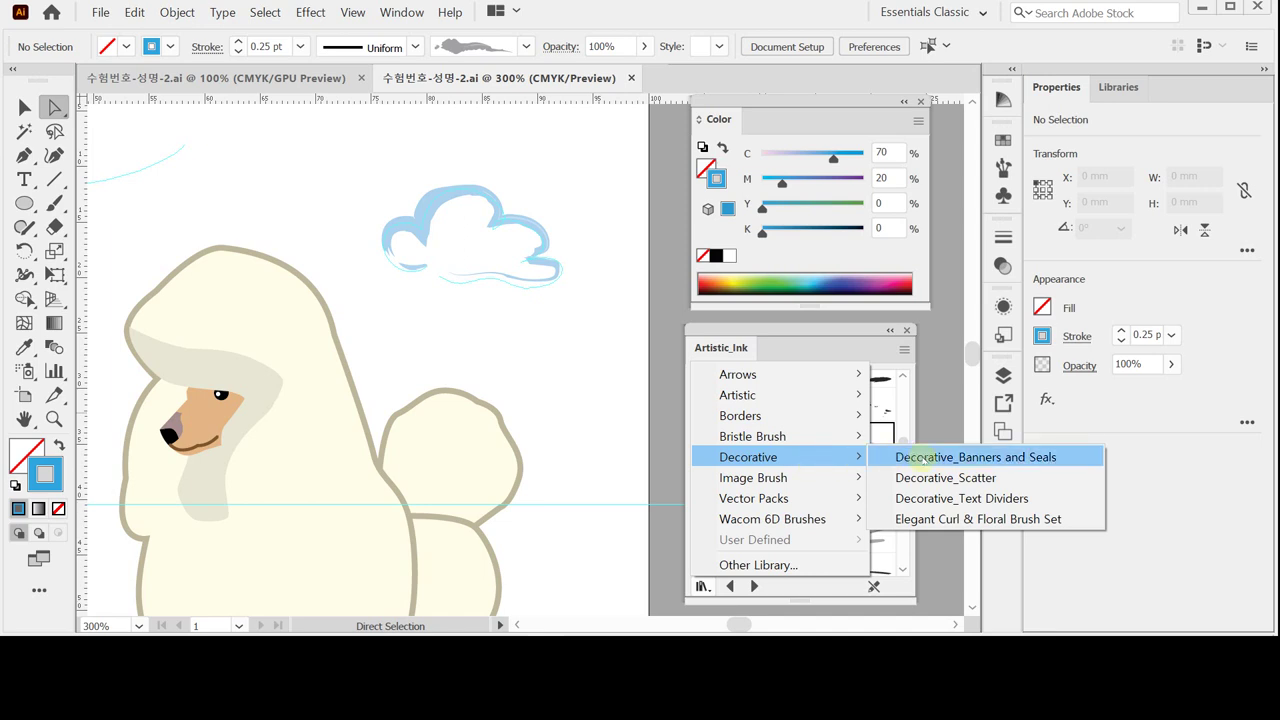
pyautogui.click(920, 457)
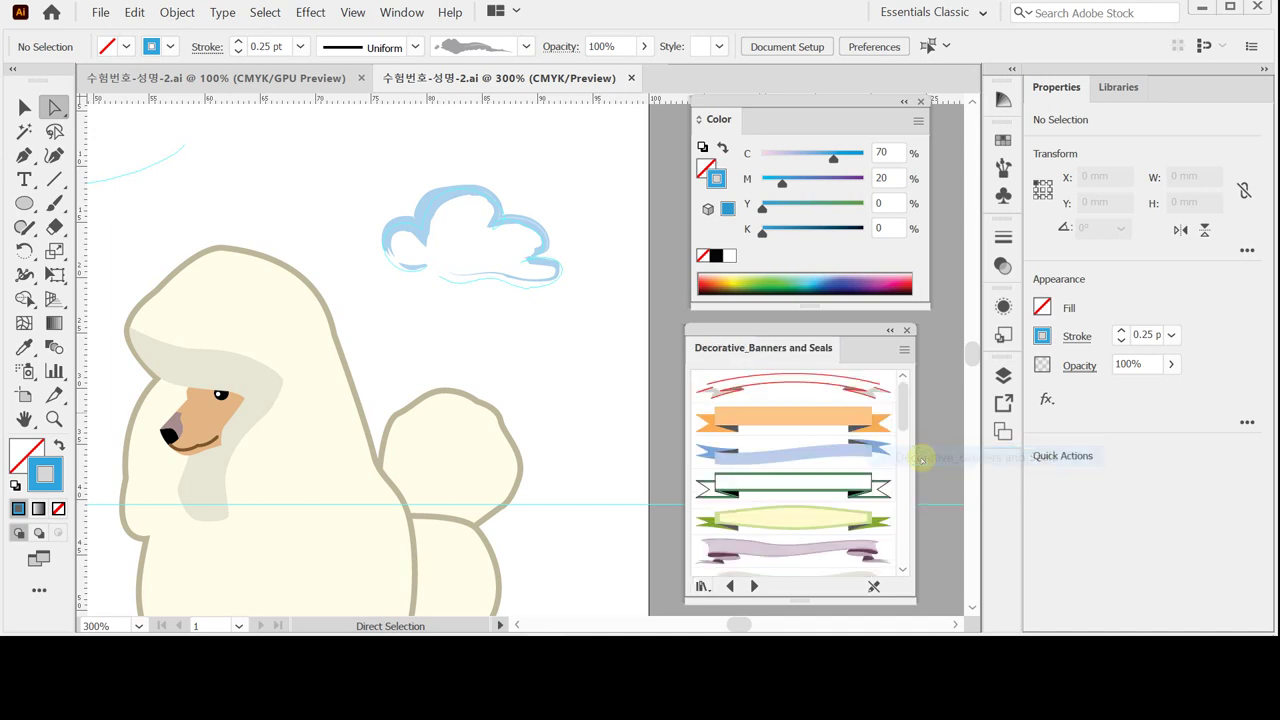
pyautogui.moveTo(904, 424); pyautogui.dragTo(914, 558)
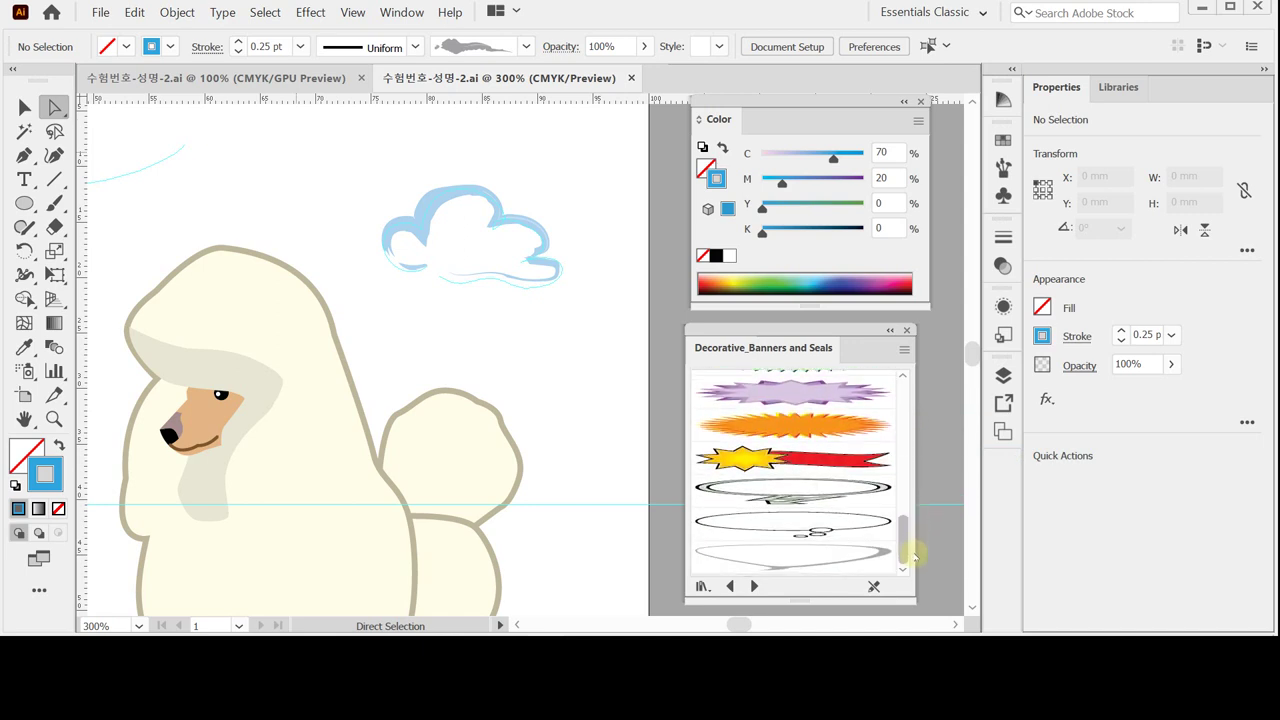
pyautogui.click(764, 467)
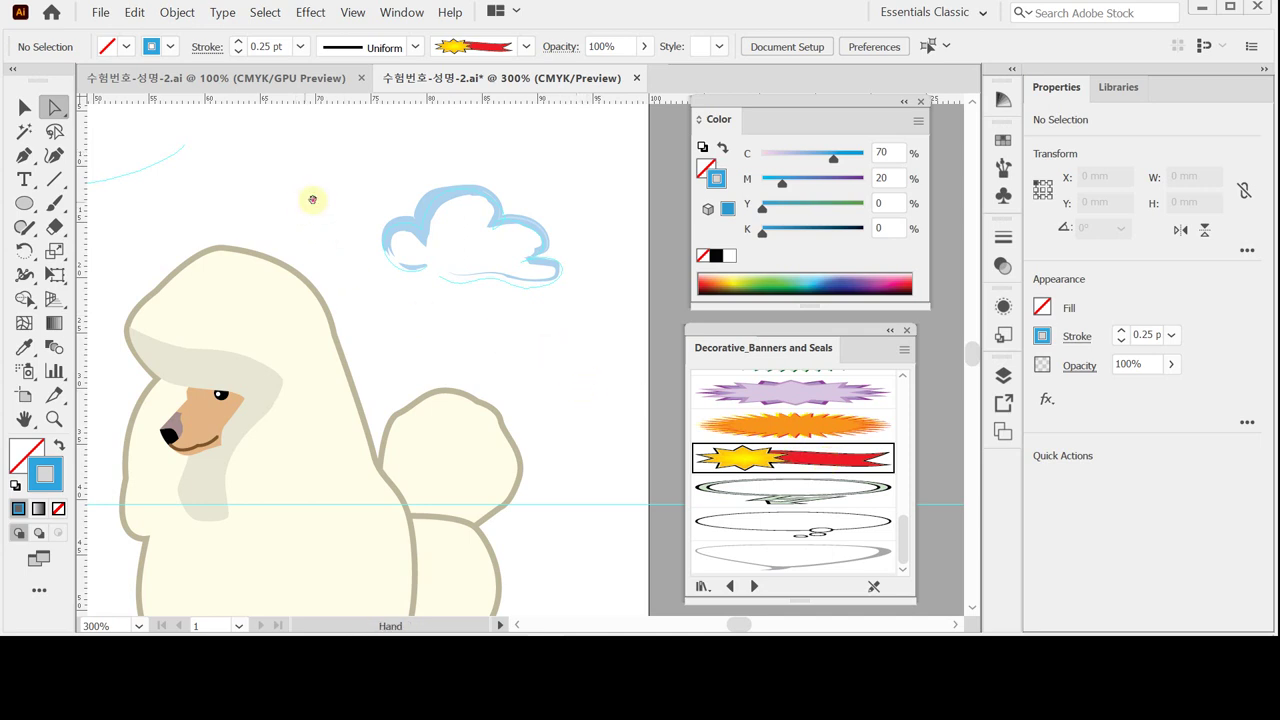
# Examine the champion banner's shape and placement in the finished version of the illustration, then return to the working document.
pyautogui.moveTo(311, 197); pyautogui.dragTo(485, 309)
pyautogui.hscroll(-2, 485, 309)
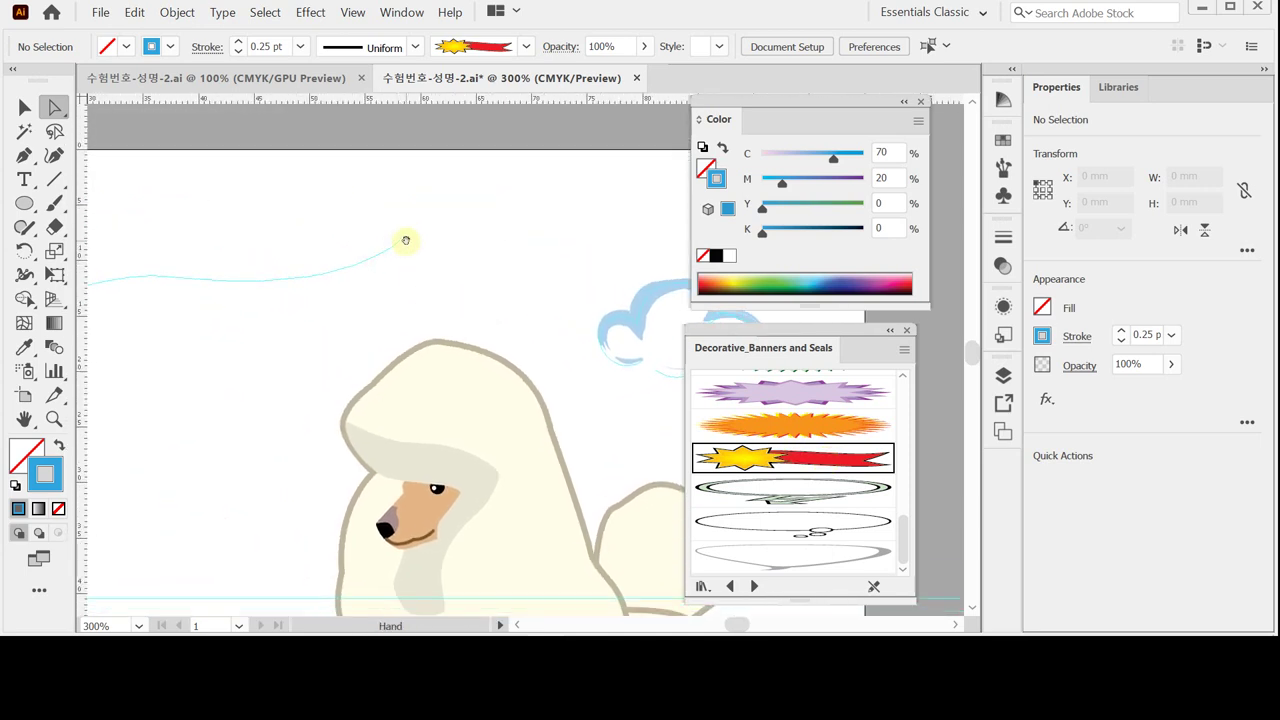
pyautogui.moveTo(416, 239); pyautogui.dragTo(457, 200)
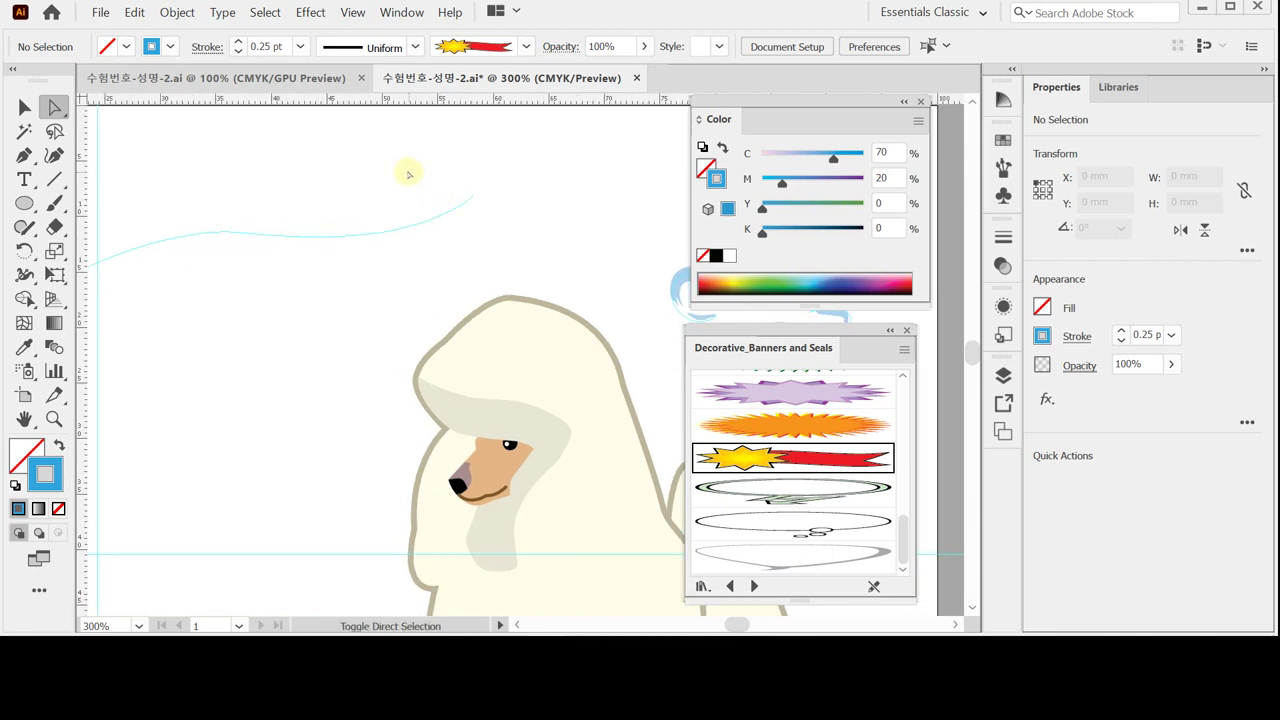
pyautogui.hotkey('ctrl', 'Tab')
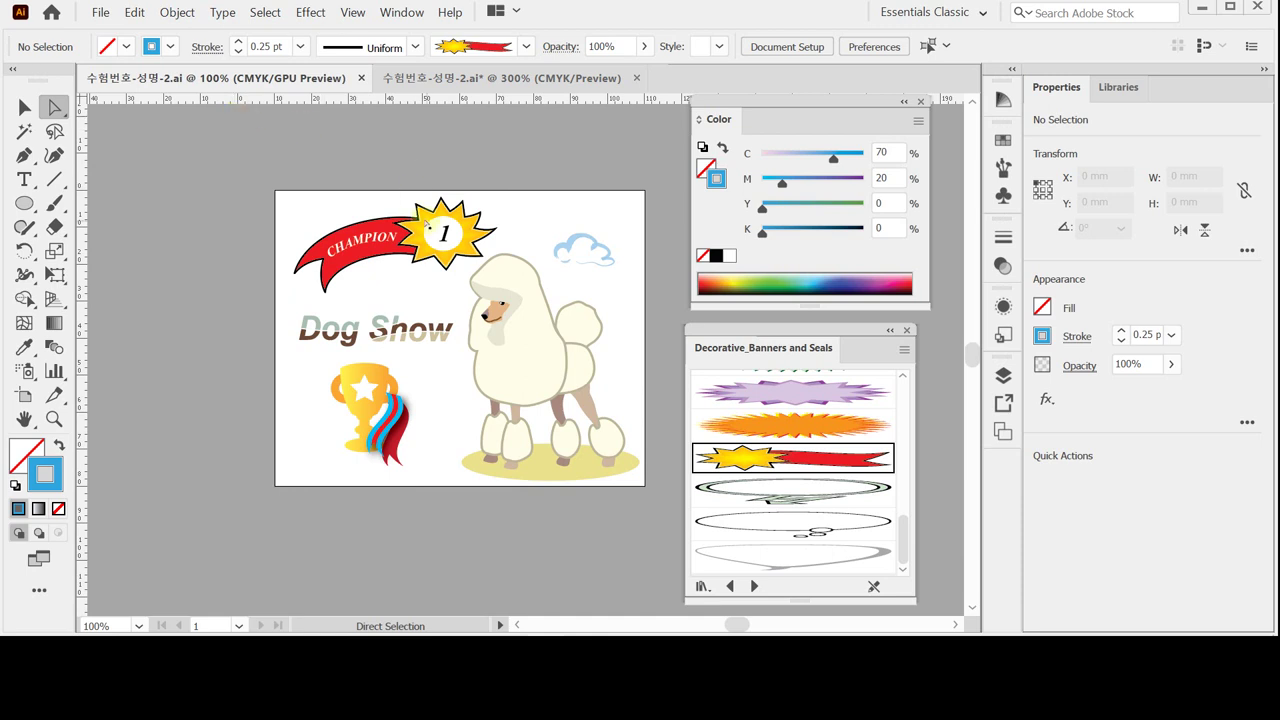
pyautogui.click(444, 274)
pyautogui.click(445, 79)
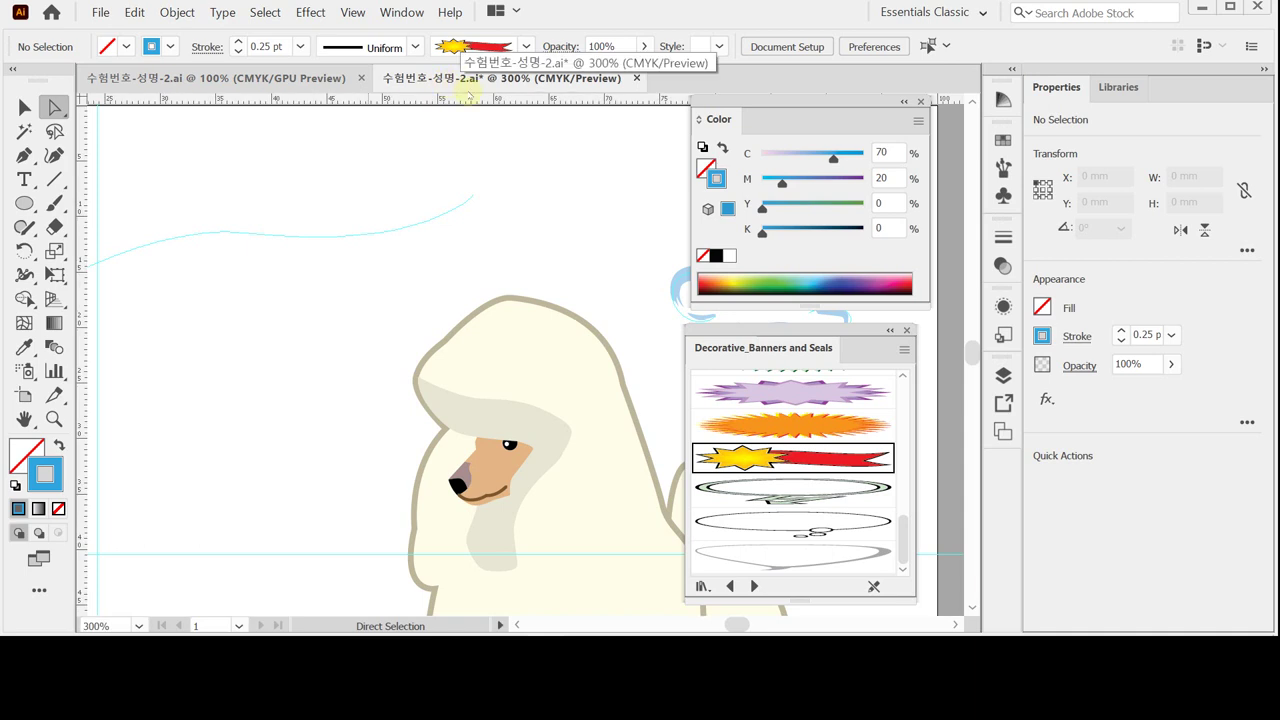
# Draw an open curved path about 49 × 19 mm with the Pen tool along the banner guide, starting at the end near the poodle's head.
pyautogui.press('space')
pyautogui.moveTo(405, 246); pyautogui.dragTo(500, 237)
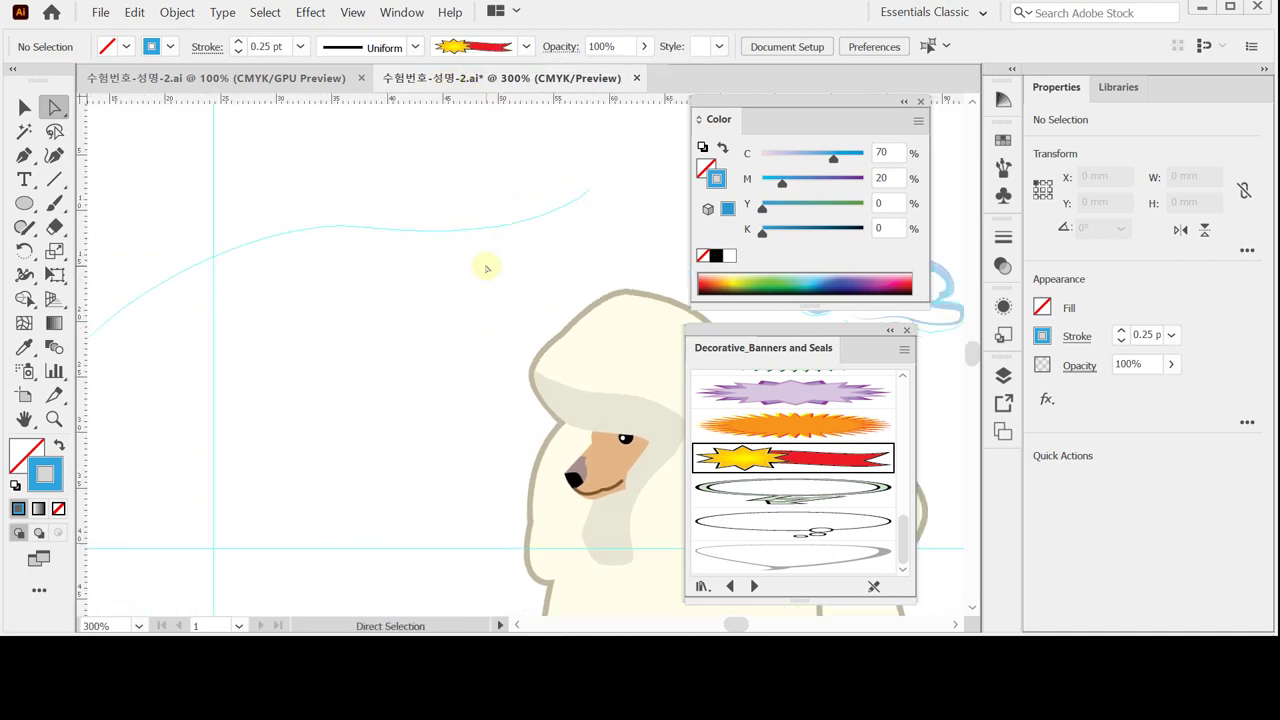
pyautogui.scroll(-1, 487, 268)
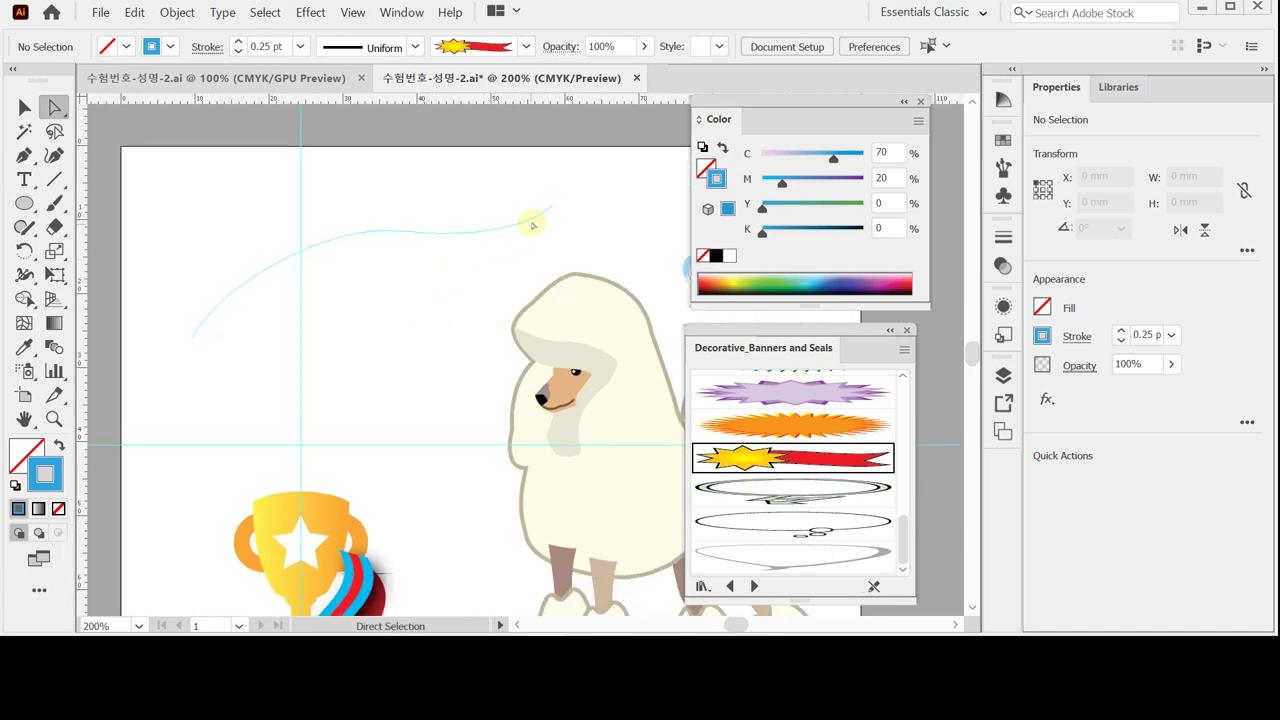
pyautogui.click(24, 155)
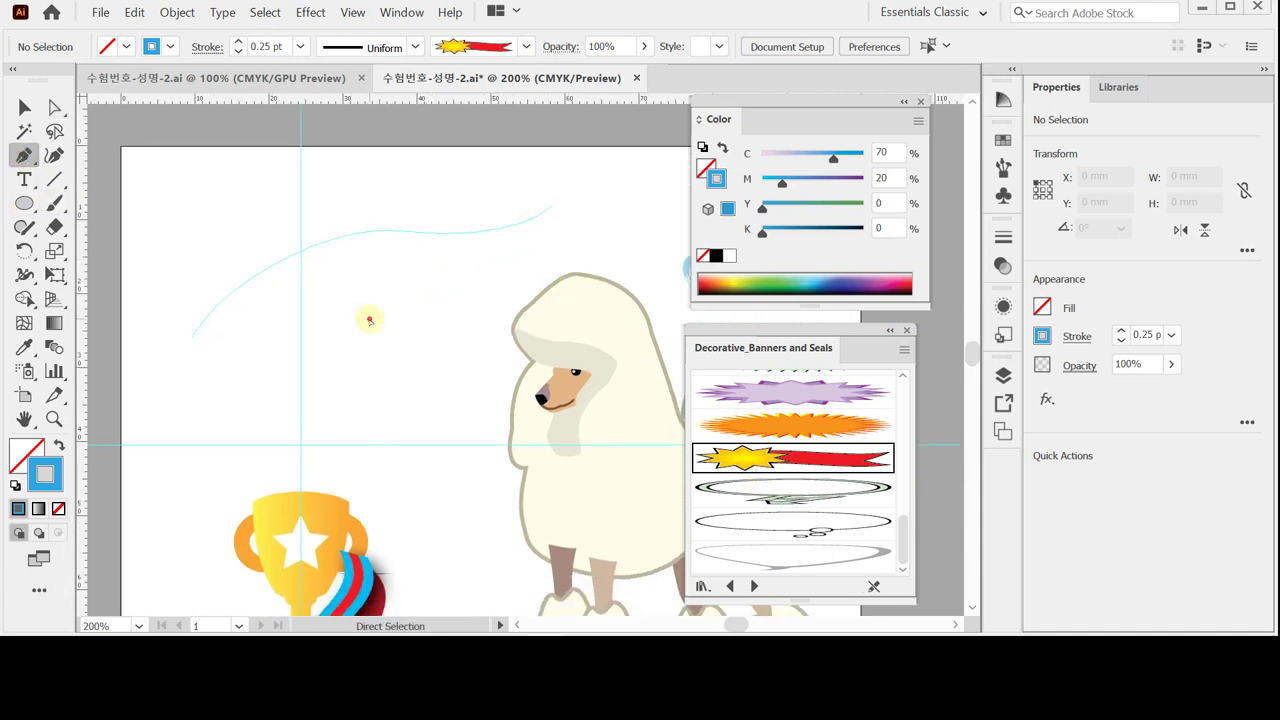
pyautogui.click(554, 207)
pyautogui.moveTo(448, 234); pyautogui.dragTo(363, 229)
pyautogui.moveTo(266, 269); pyautogui.dragTo(185, 317)
pyautogui.click(191, 347)
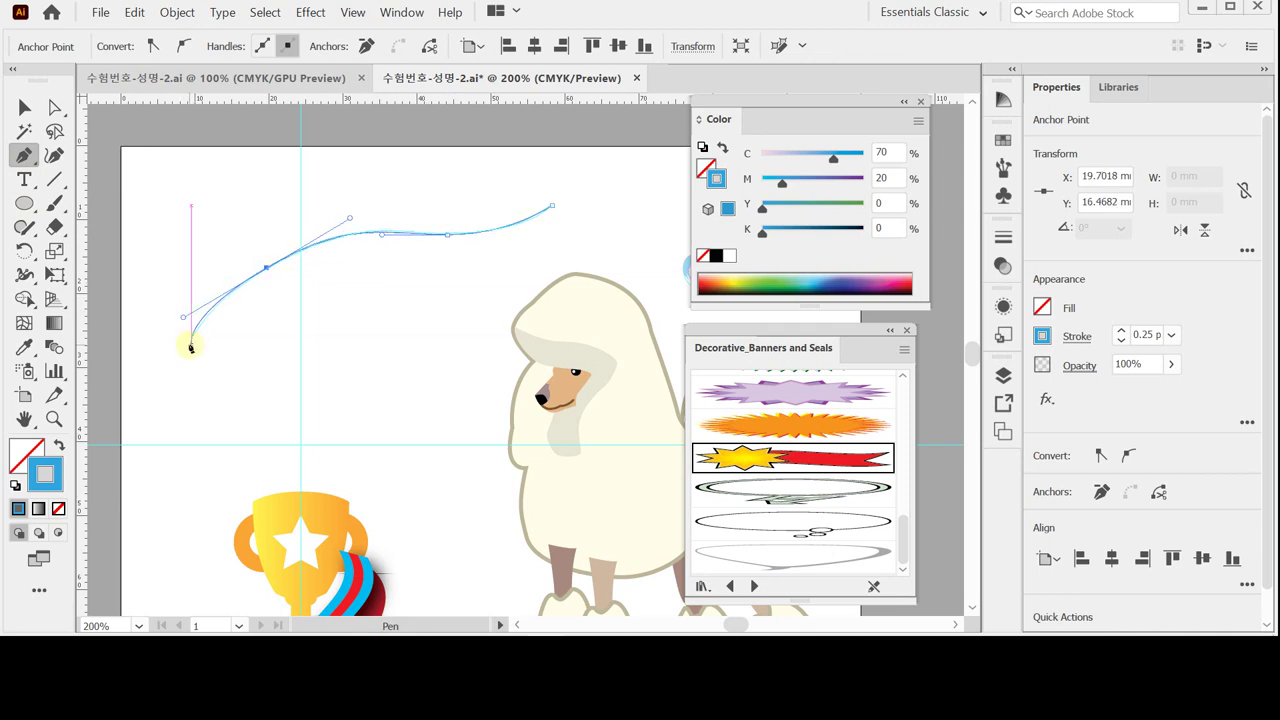
# Apply the yellow starburst and red ribbon brush to the curved path and set its stroke weight to 0.5 pt.
pyautogui.click(776, 463)
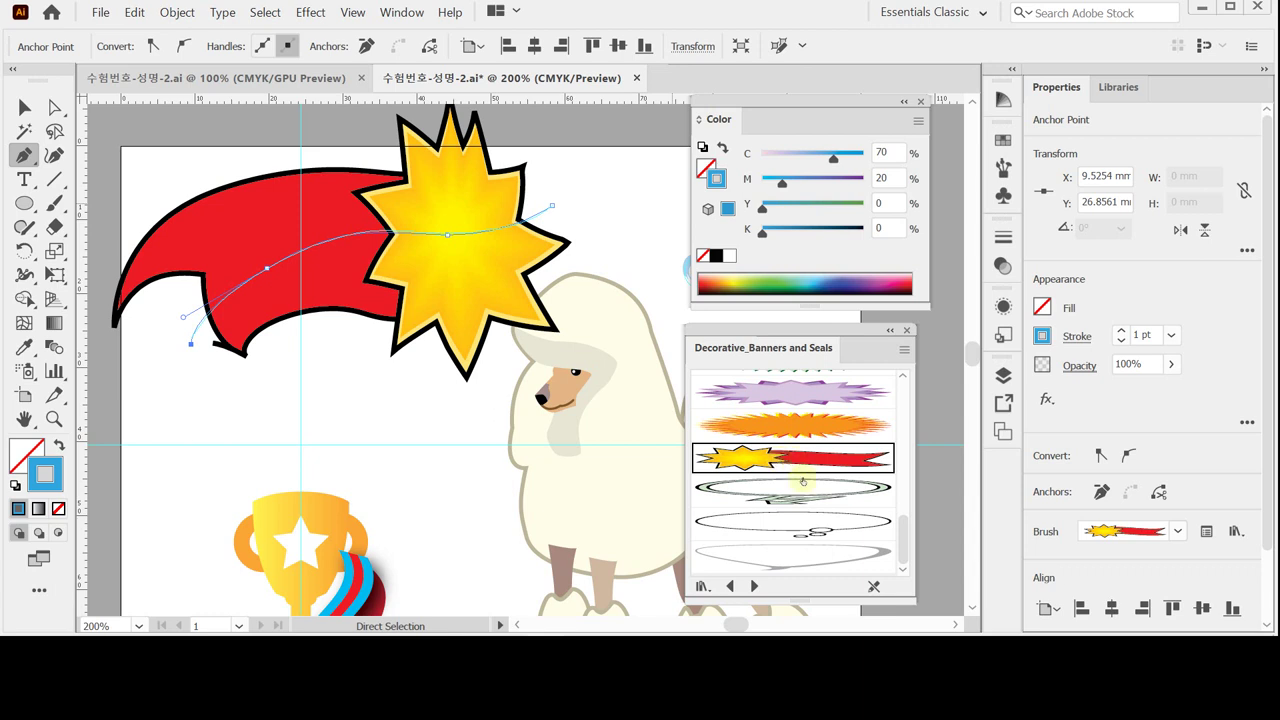
pyautogui.click(1089, 337)
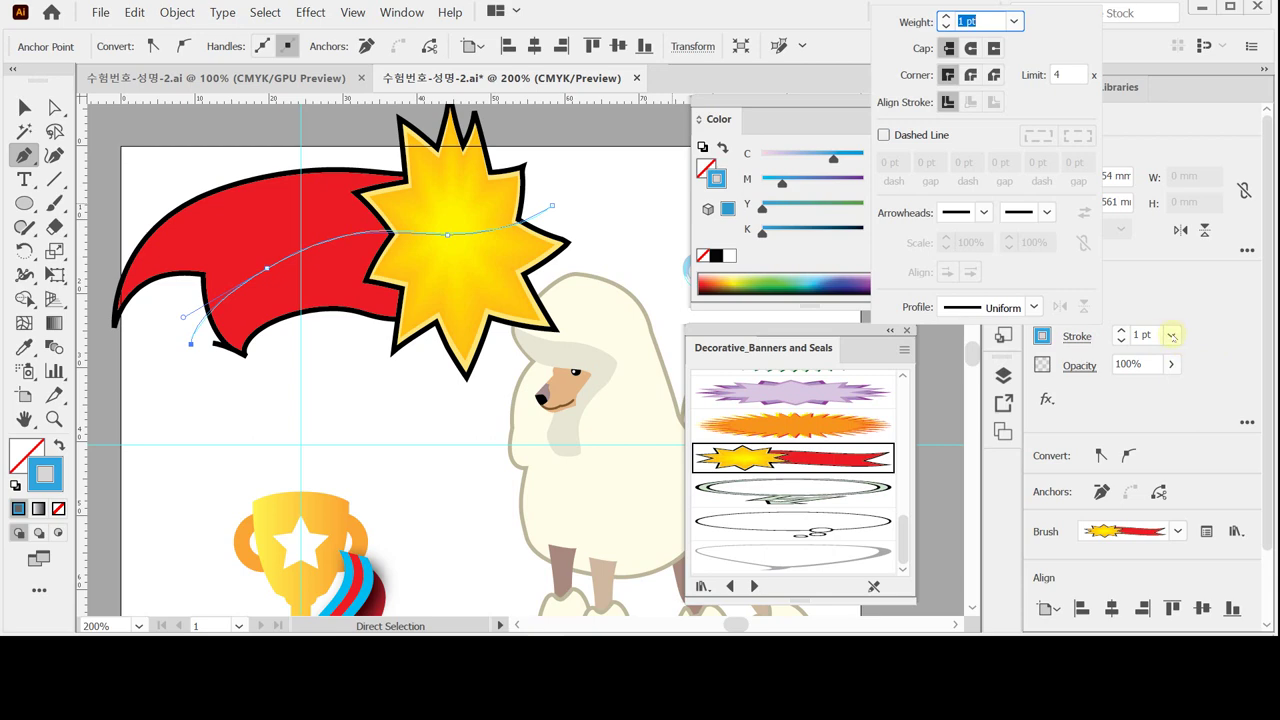
pyautogui.click(1172, 336)
pyautogui.click(1172, 336)
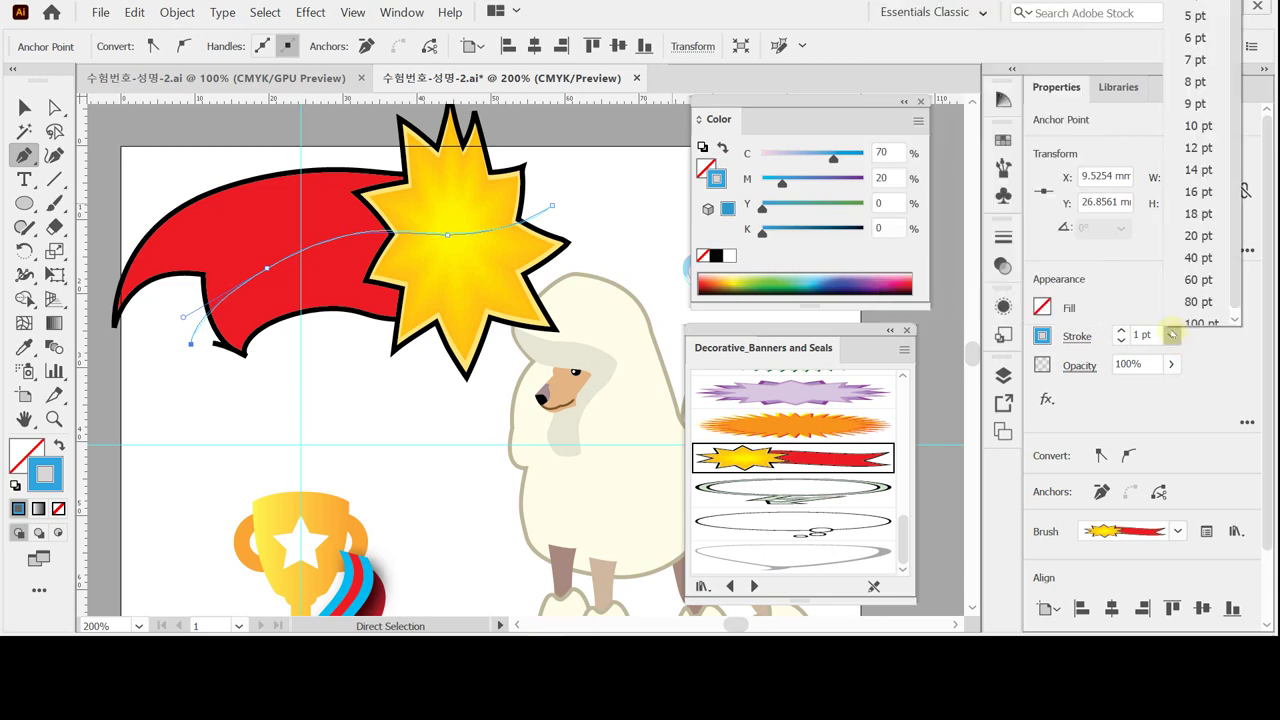
pyautogui.scroll(3, 1200, 150)
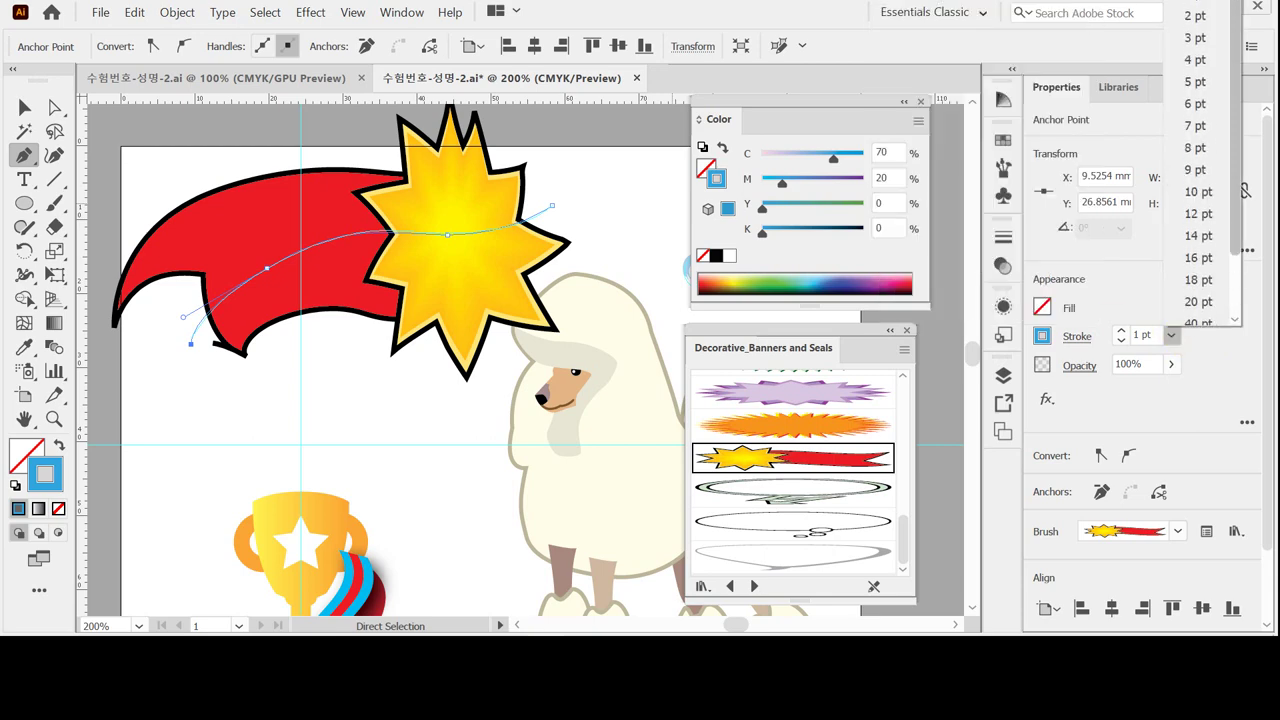
pyautogui.click(1195, 37)
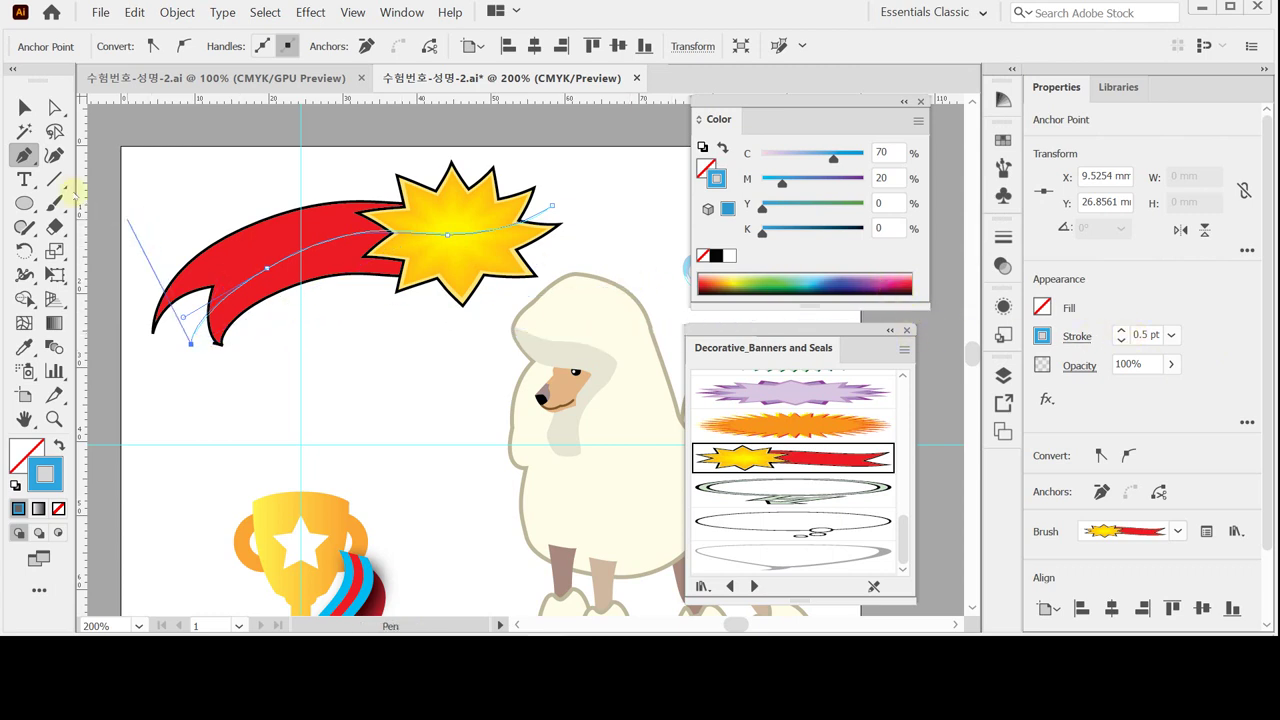
# Adjust the banner path's position and anchor points to fit the guide more closely, deselect it and save the document.
pyautogui.press('a')
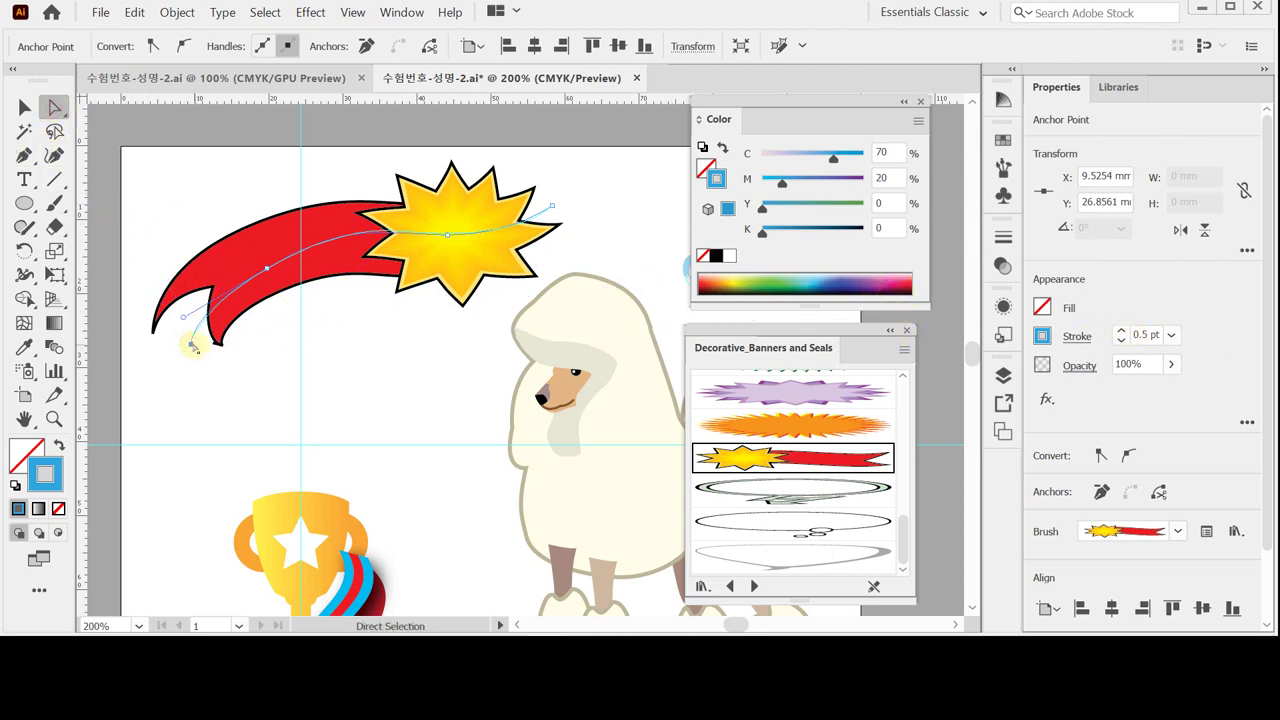
pyautogui.moveTo(191, 345); pyautogui.dragTo(182, 345)
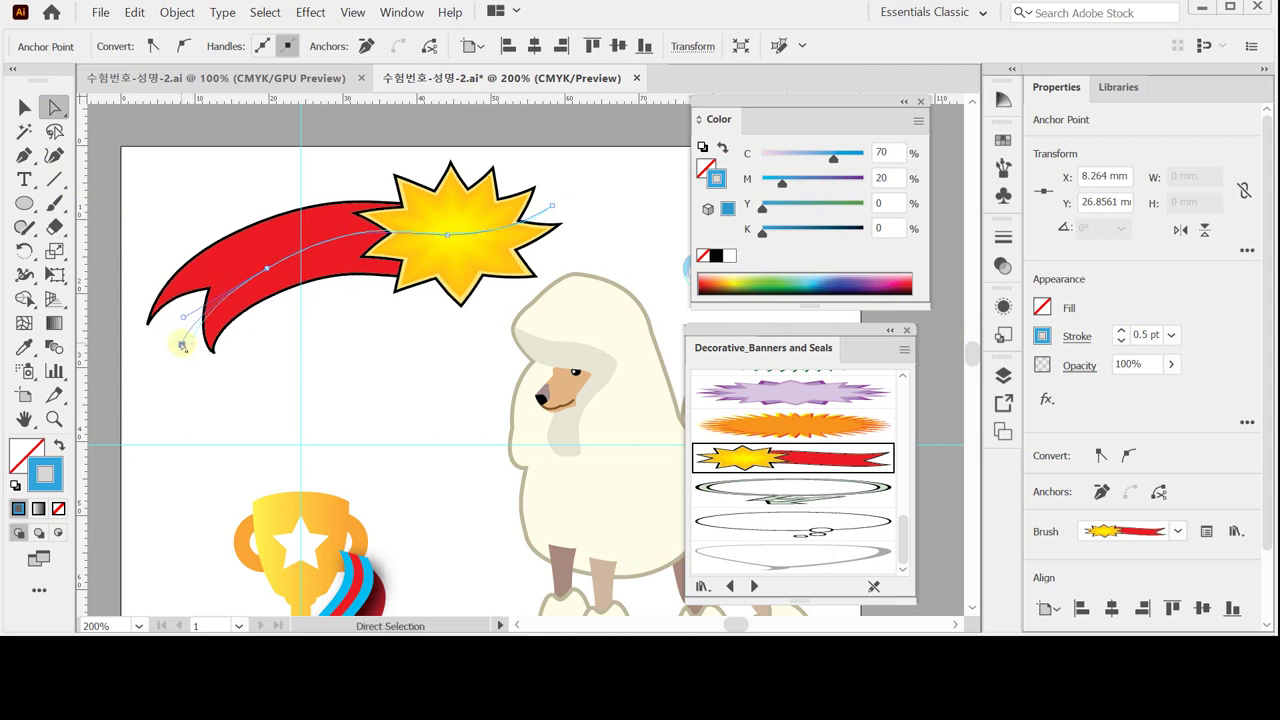
pyautogui.moveTo(449, 235); pyautogui.dragTo(455, 235)
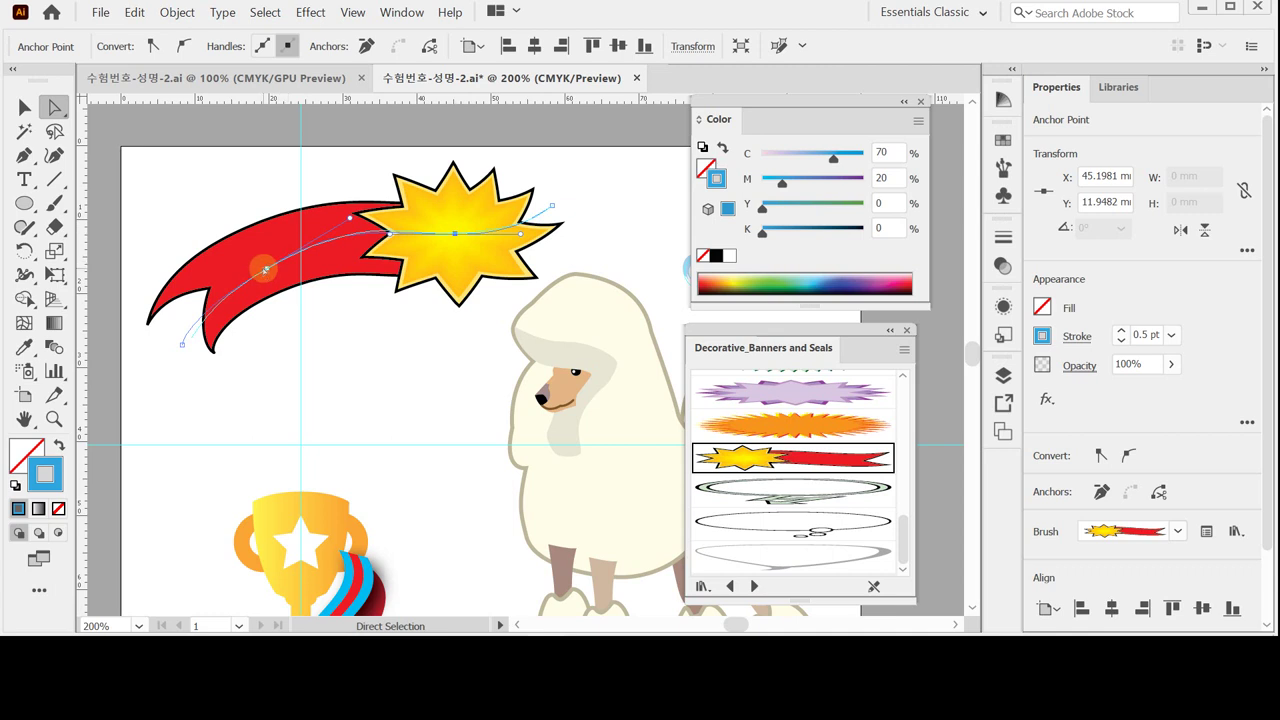
pyautogui.moveTo(265, 270); pyautogui.dragTo(267, 268)
pyautogui.moveTo(183, 344); pyautogui.dragTo(189, 351)
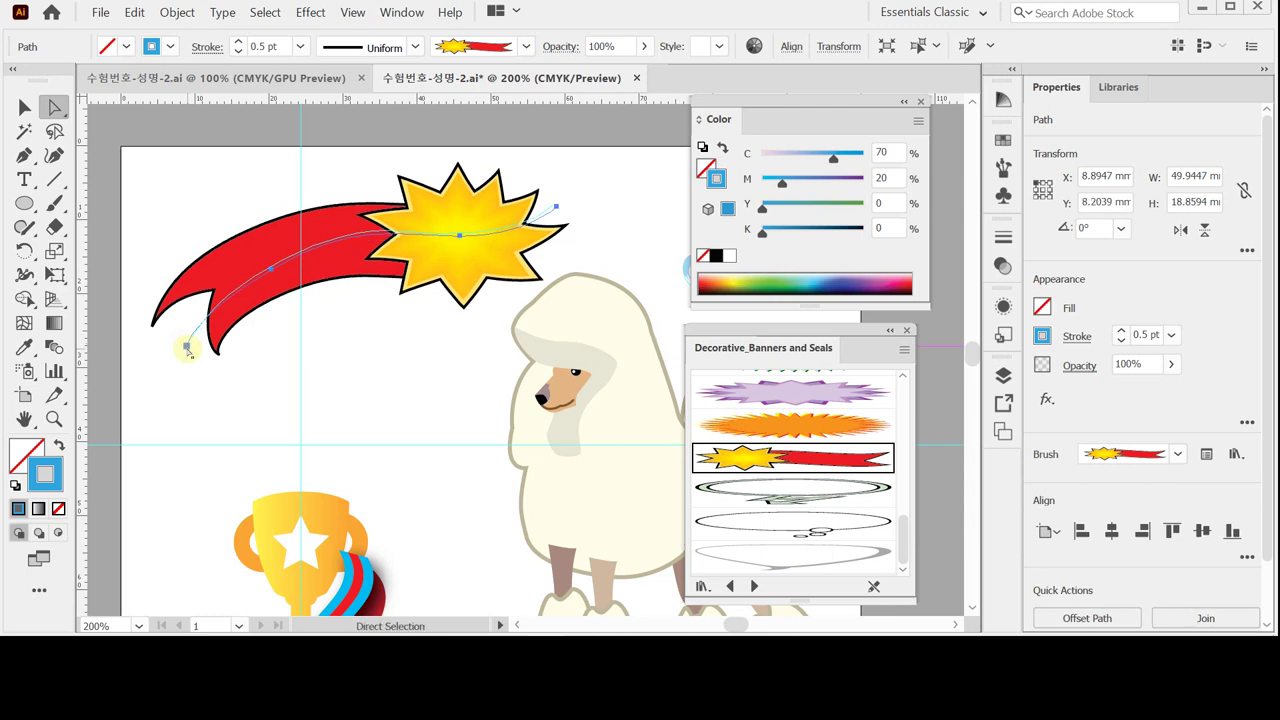
pyautogui.moveTo(458, 235); pyautogui.dragTo(456, 233)
pyautogui.moveTo(556, 207); pyautogui.dragTo(551, 205)
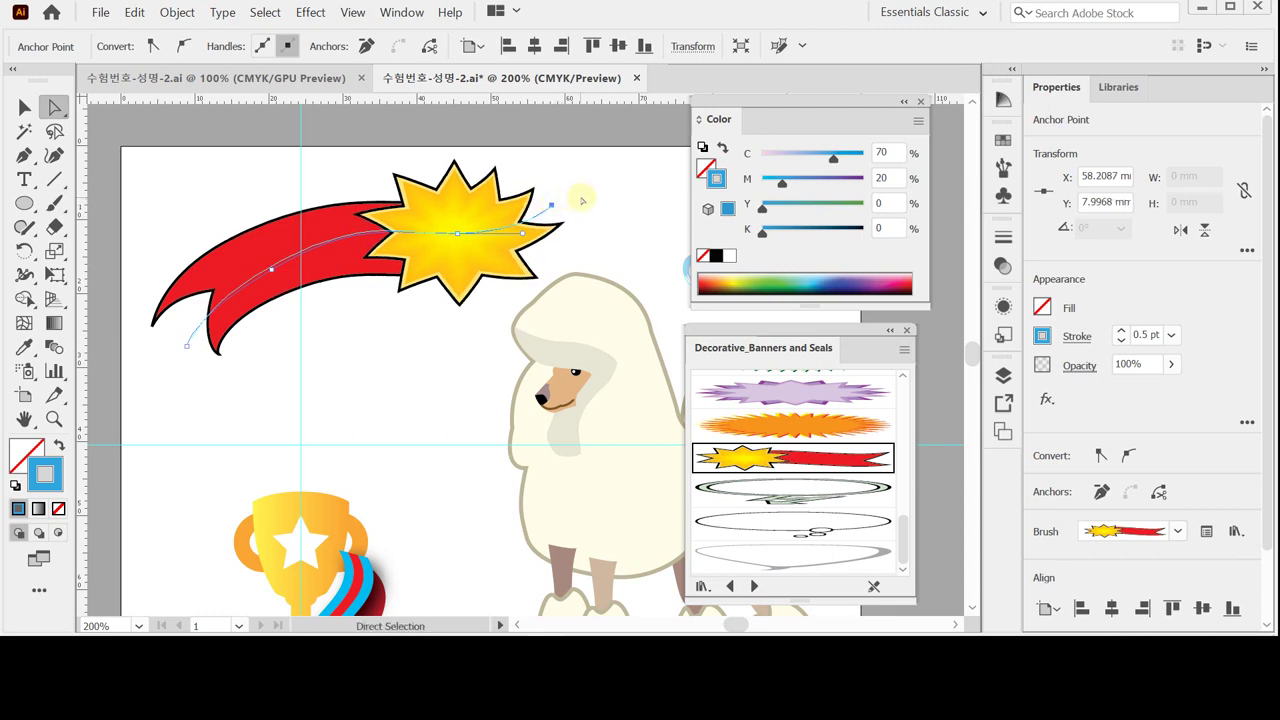
pyautogui.click(576, 198)
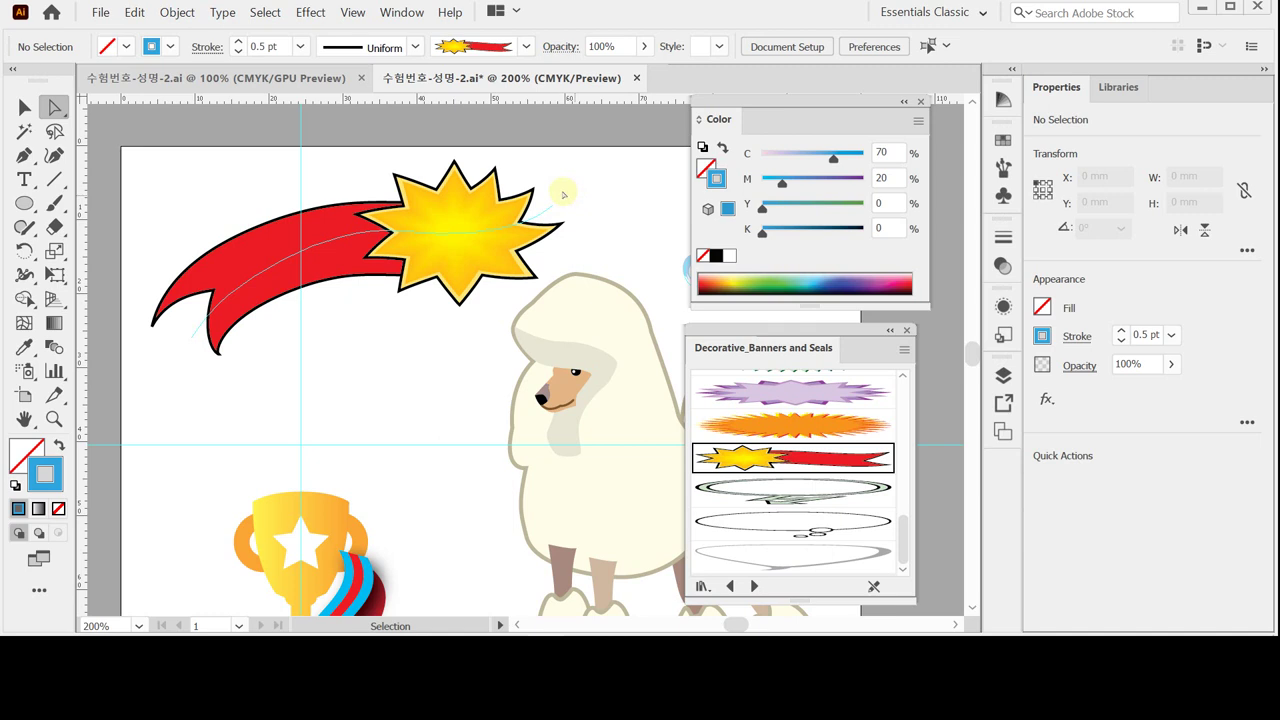
pyautogui.hotkey('ctrl', 's')
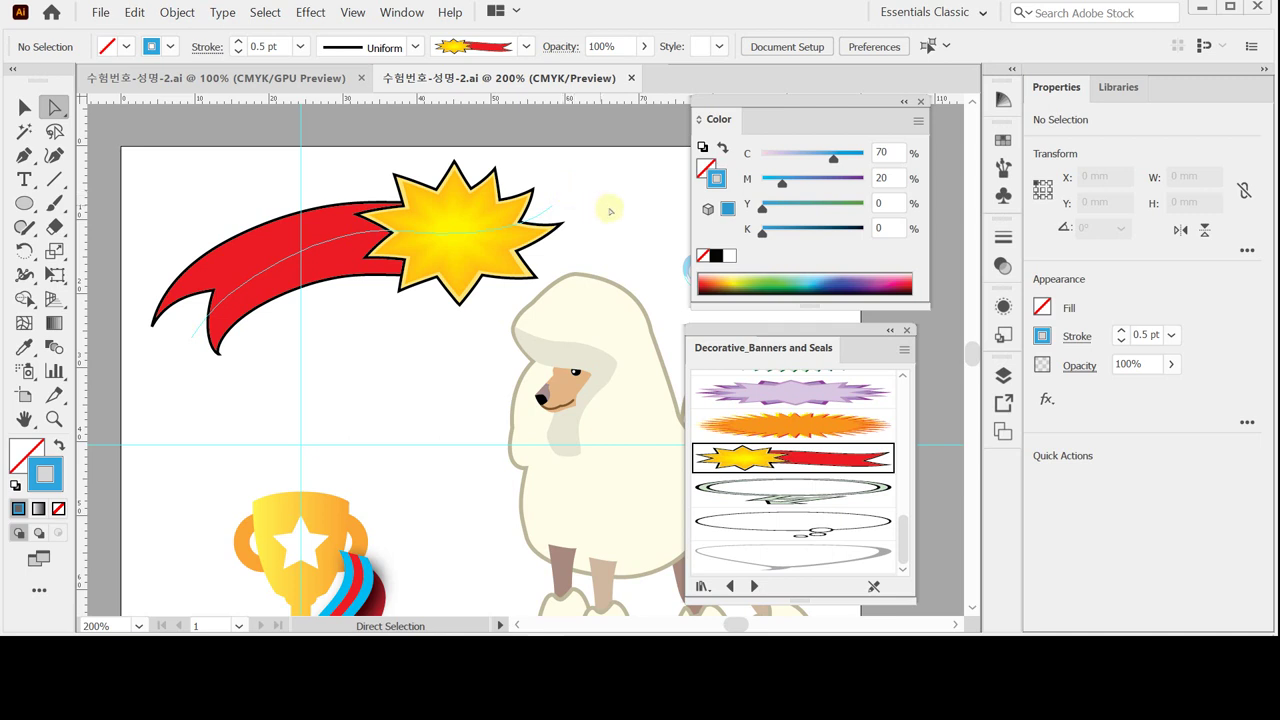
# Select the brushed banner path and lock it.
pyautogui.press('v')
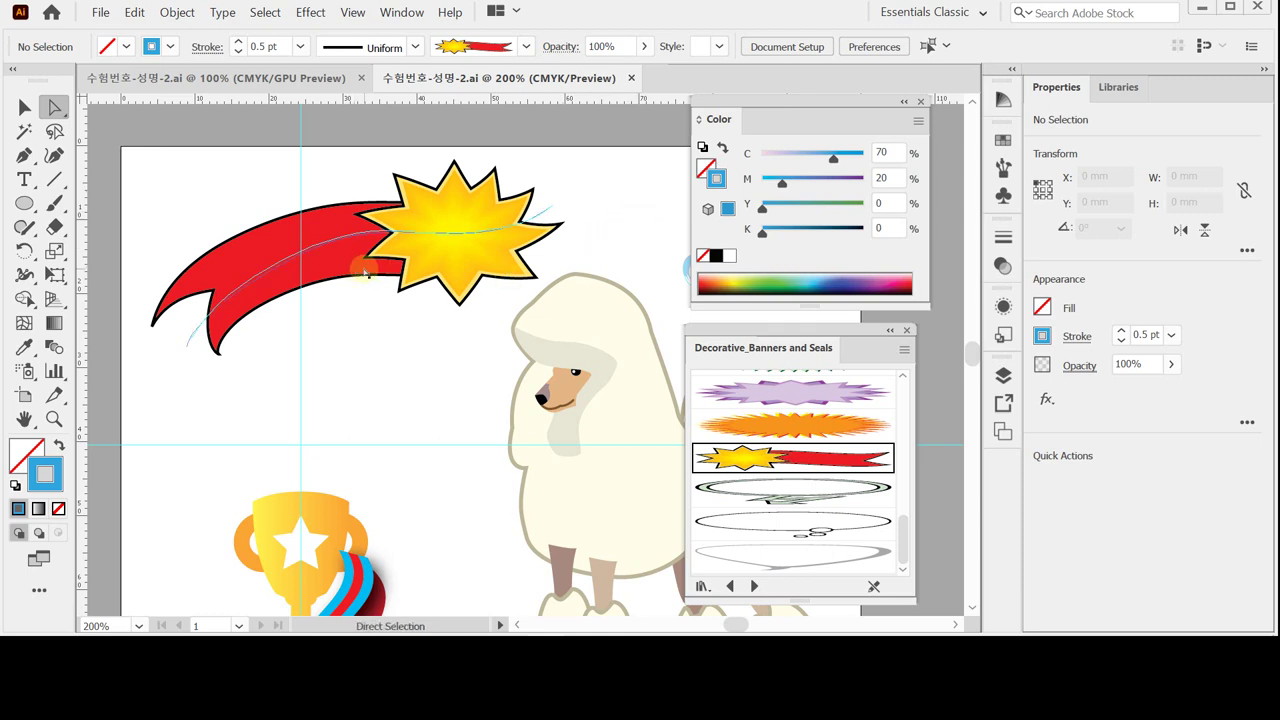
pyautogui.click(330, 256)
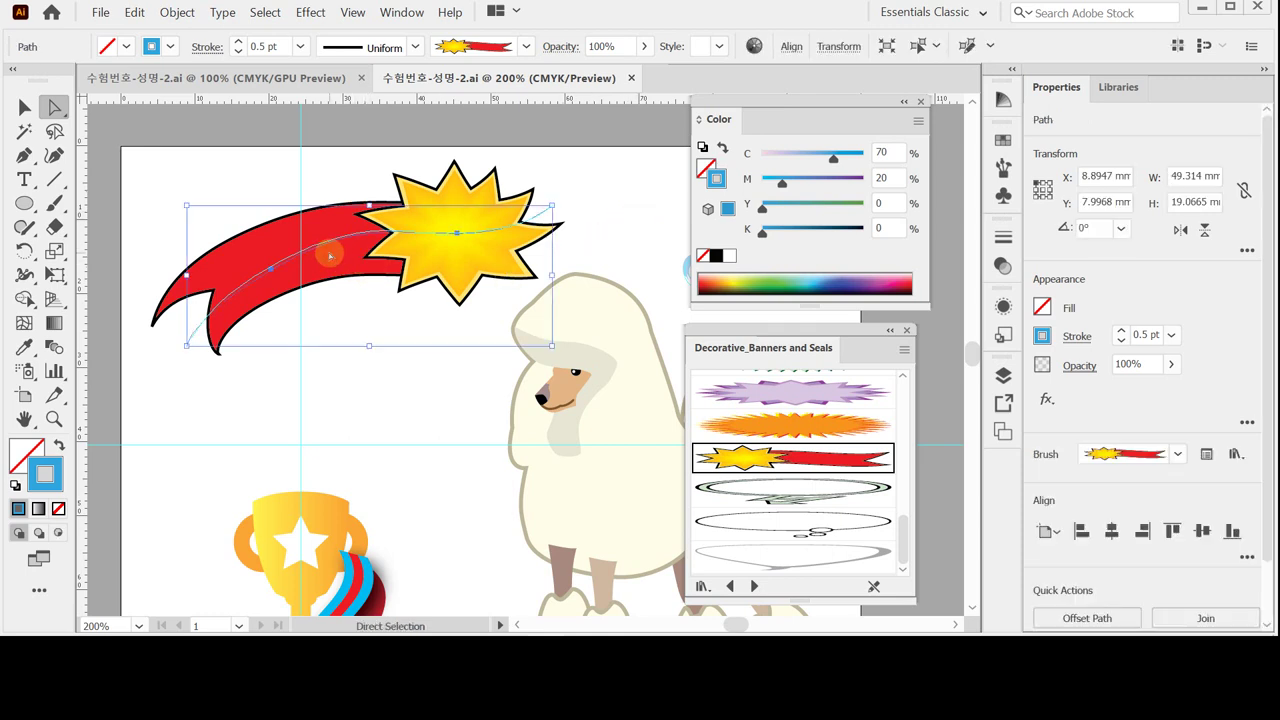
pyautogui.press('a')
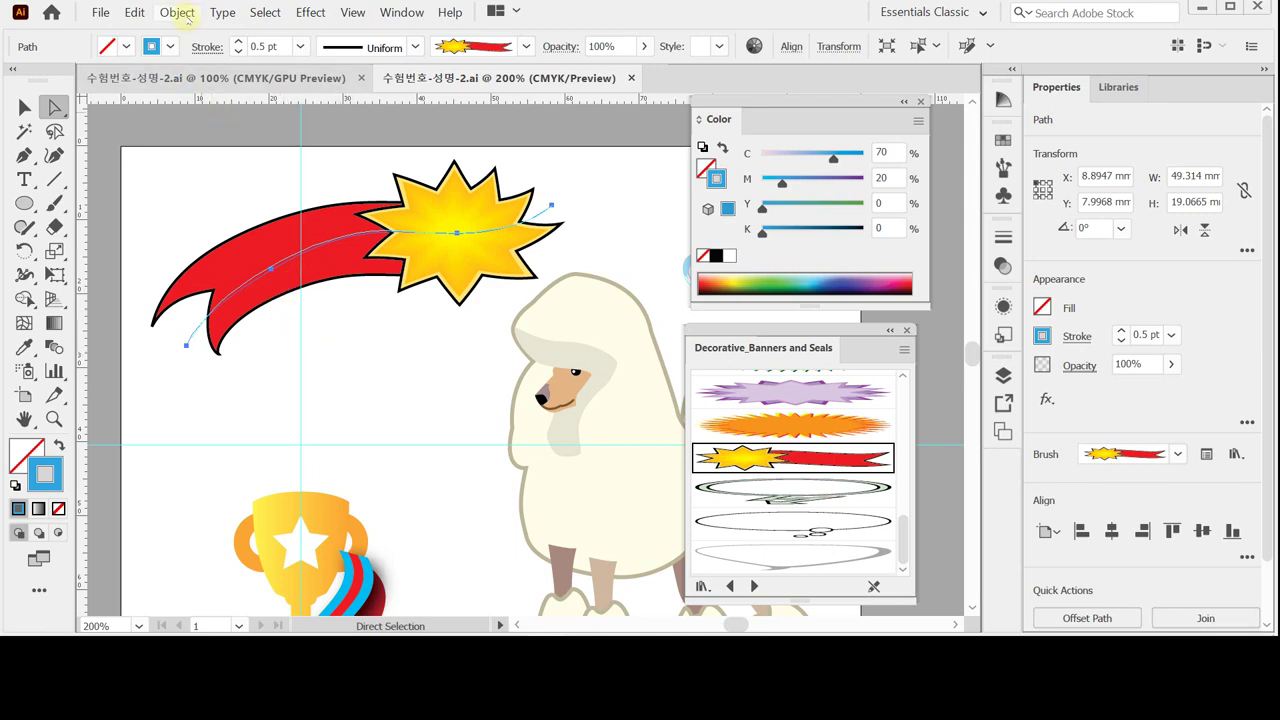
pyautogui.click(180, 13)
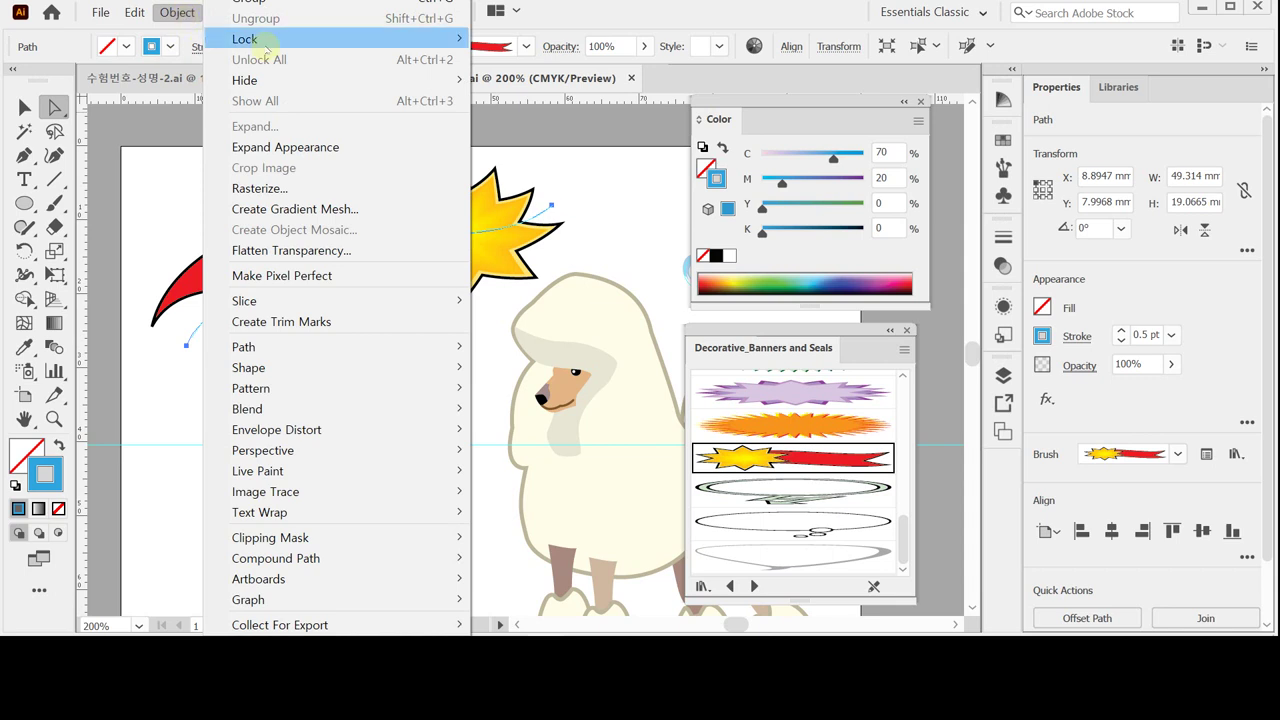
pyautogui.moveTo(250, 39)
pyautogui.click(514, 39)
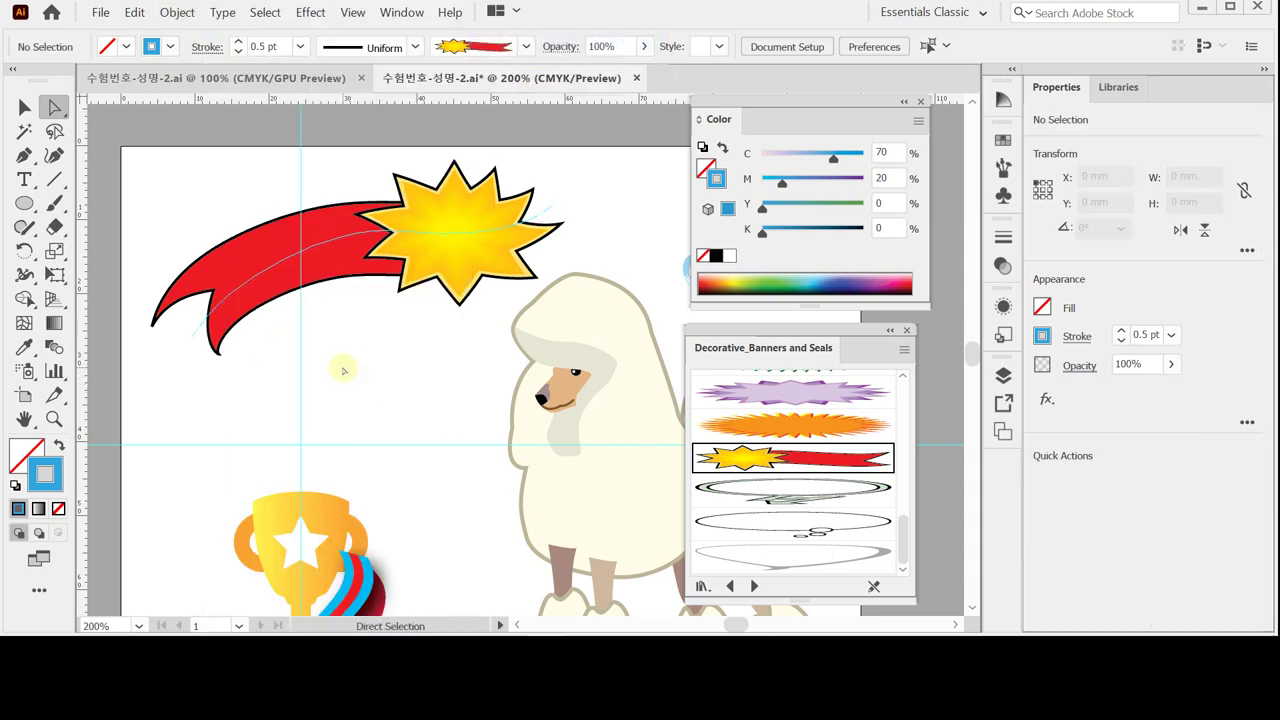
pyautogui.moveTo(346, 344); pyautogui.dragTo(386, 180)
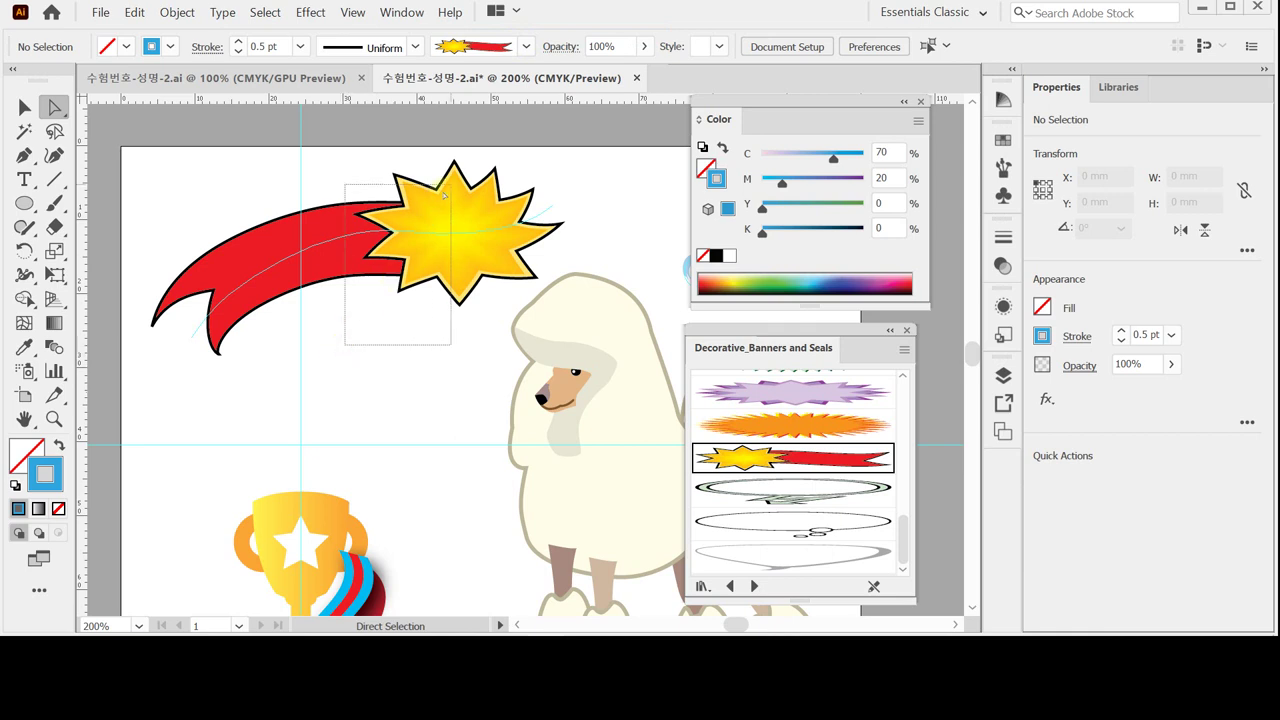
pyautogui.moveTo(366, 303); pyautogui.dragTo(434, 176)
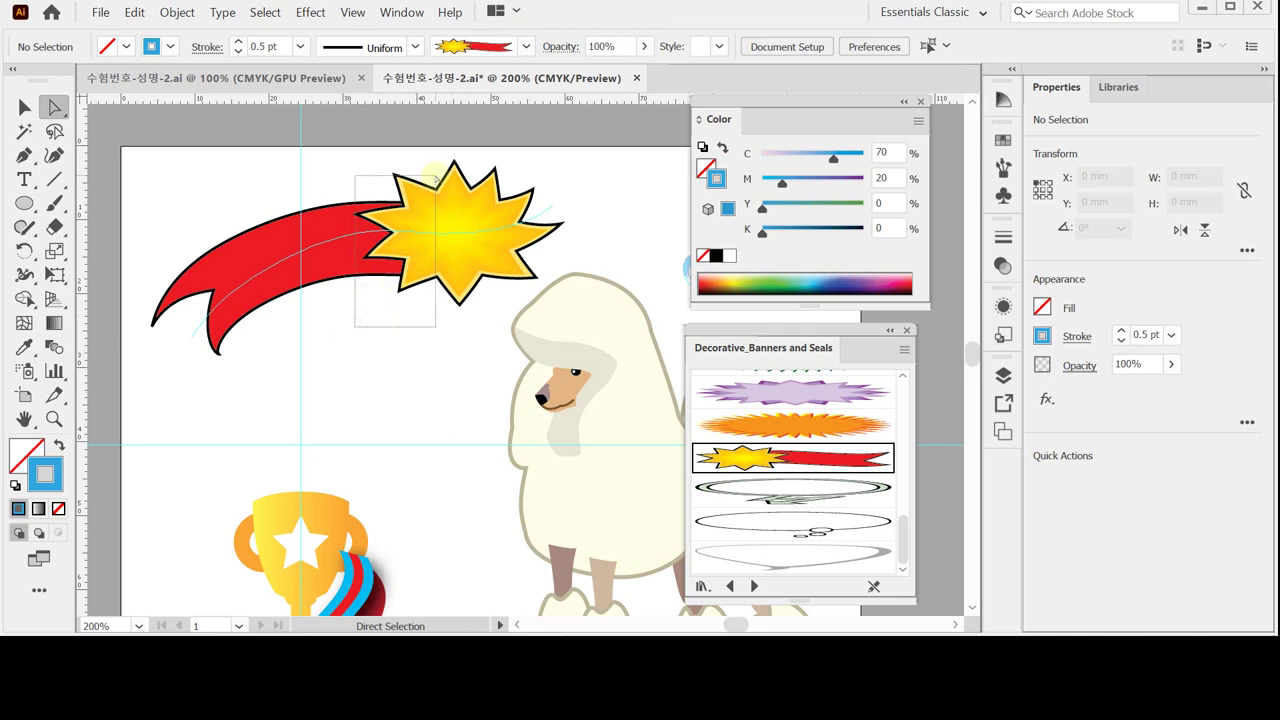
pyautogui.moveTo(360, 163); pyautogui.dragTo(380, 309)
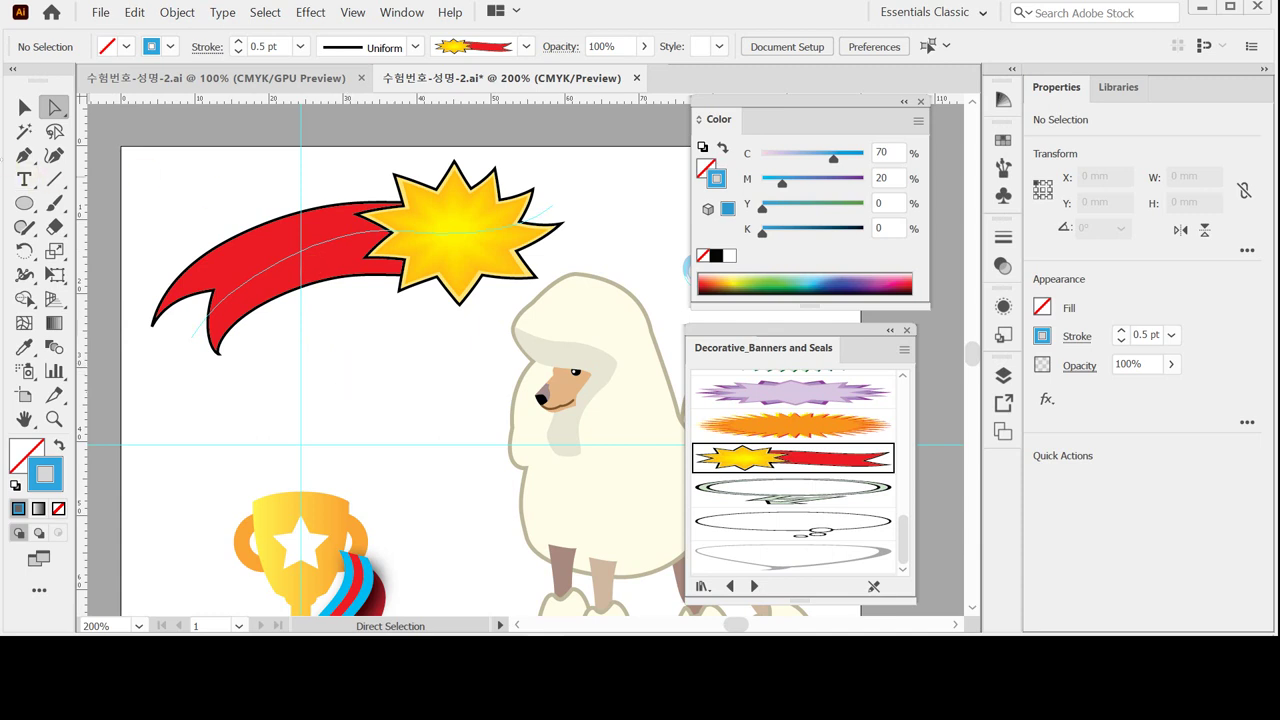
# Draw an open curved path about 20 × 7 mm with the Pen tool along the middle of the red ribbon, ending at the starburst.
pyautogui.click(23, 156)
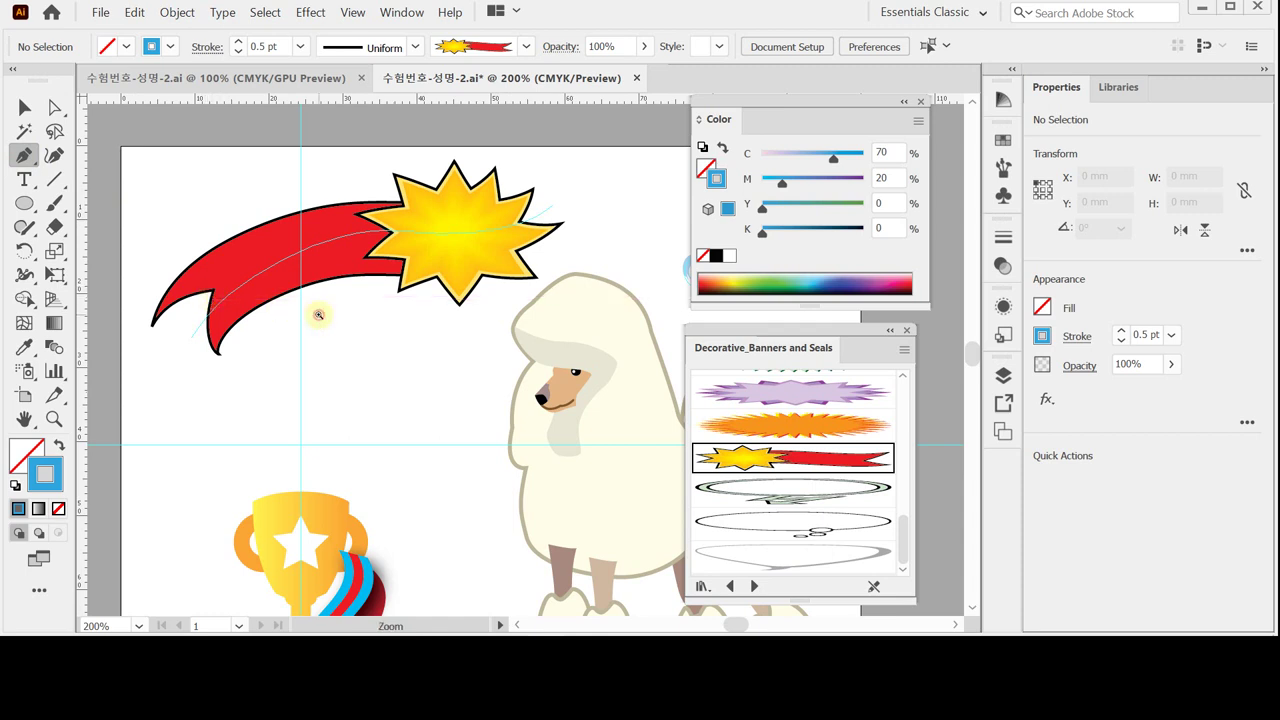
pyautogui.hotkey('ctrl', '+')
pyautogui.moveTo(241, 323); pyautogui.dragTo(138, 331)
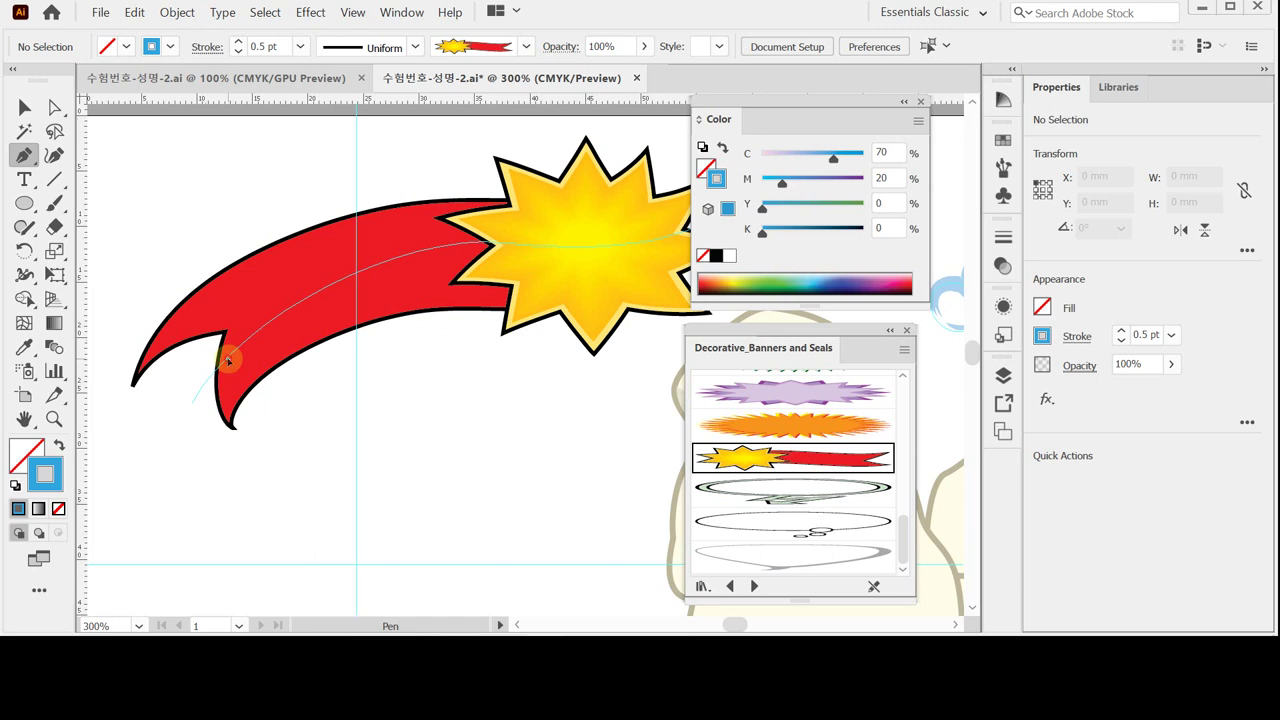
pyautogui.click(228, 359)
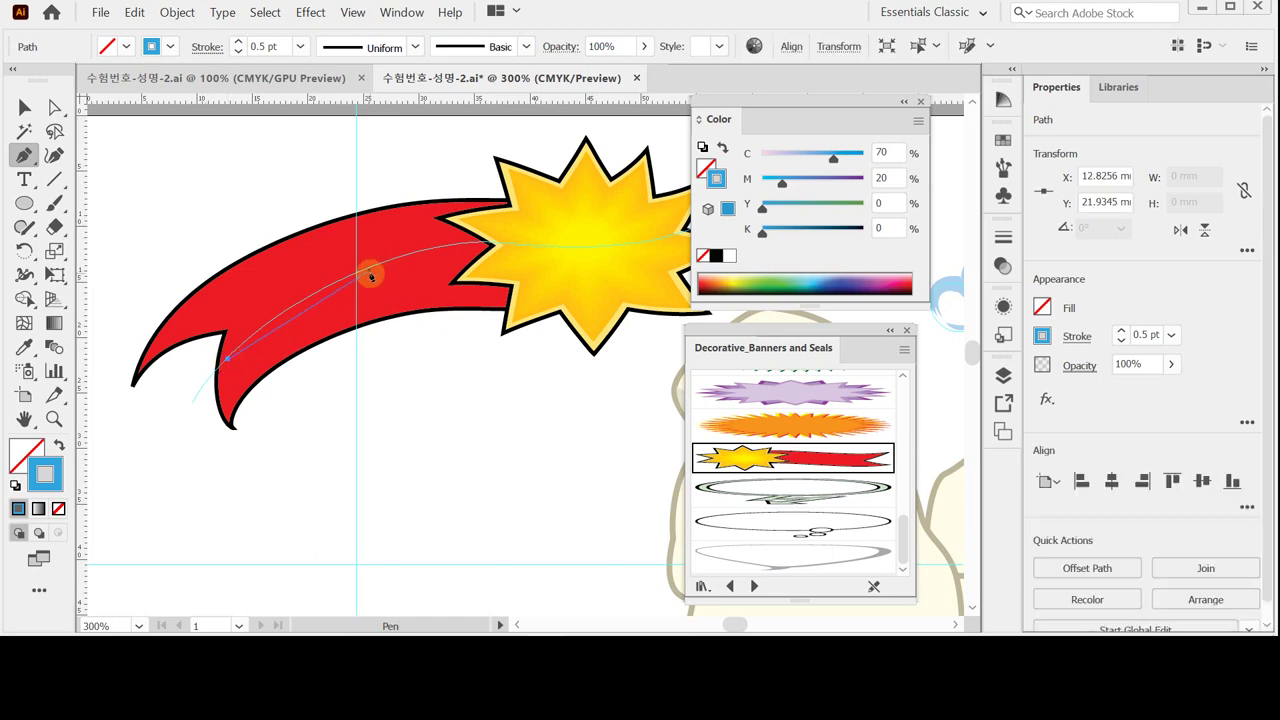
pyautogui.moveTo(369, 272); pyautogui.dragTo(416, 262)
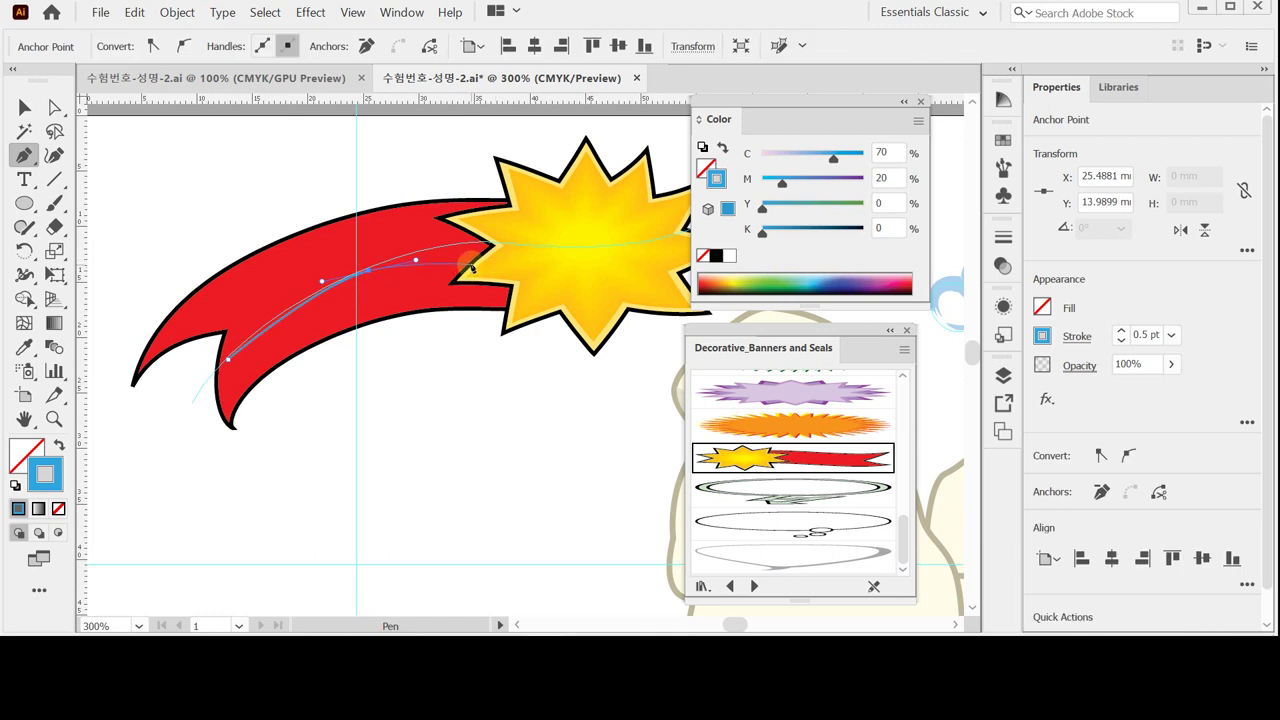
pyautogui.hotkey('ctrl', 'z')
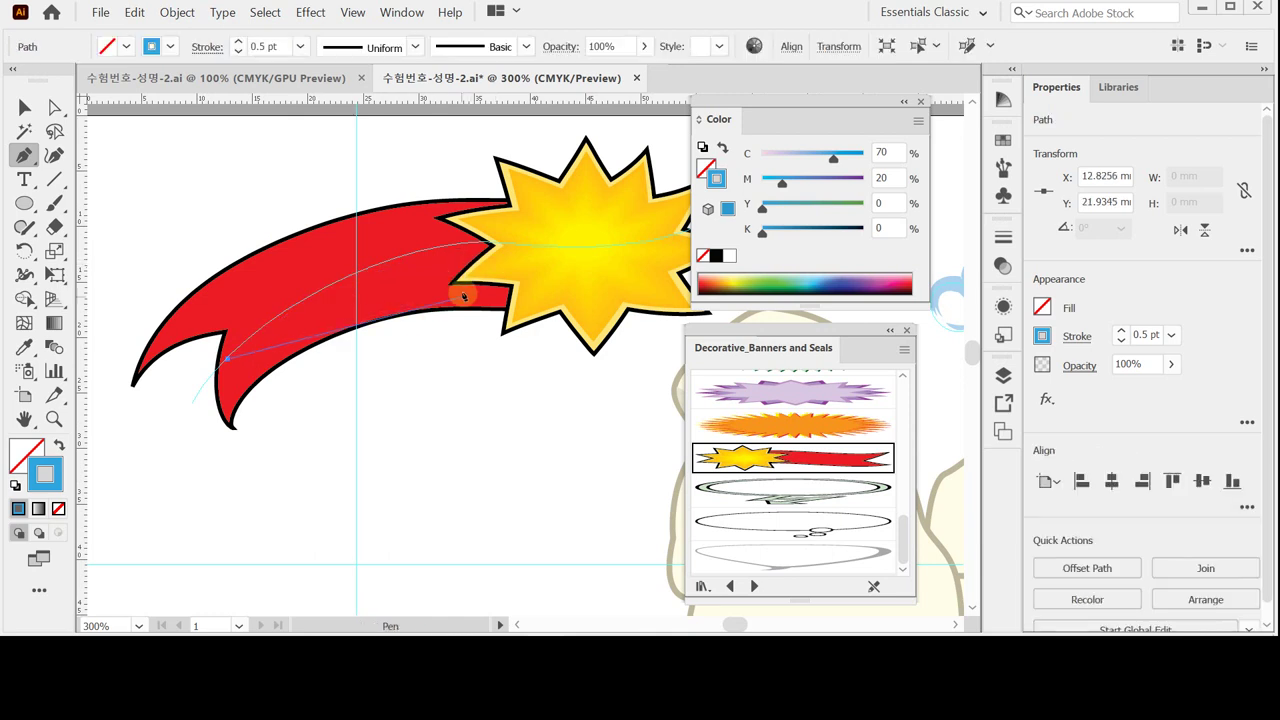
pyautogui.moveTo(453, 279); pyautogui.dragTo(557, 288)
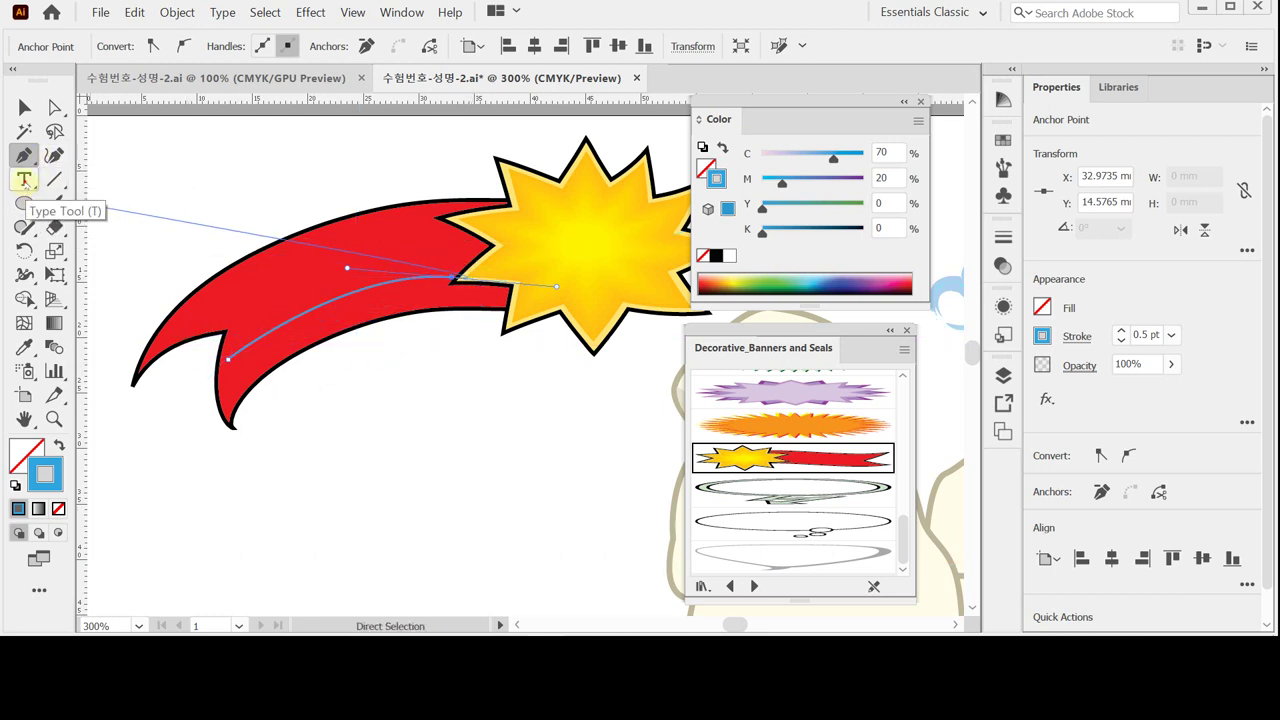
# Start type on a path at the lower end of the ribbon curve, close the brush library and set the text fill to white.
pyautogui.moveTo(24, 179); pyautogui.dragTo(108, 228)
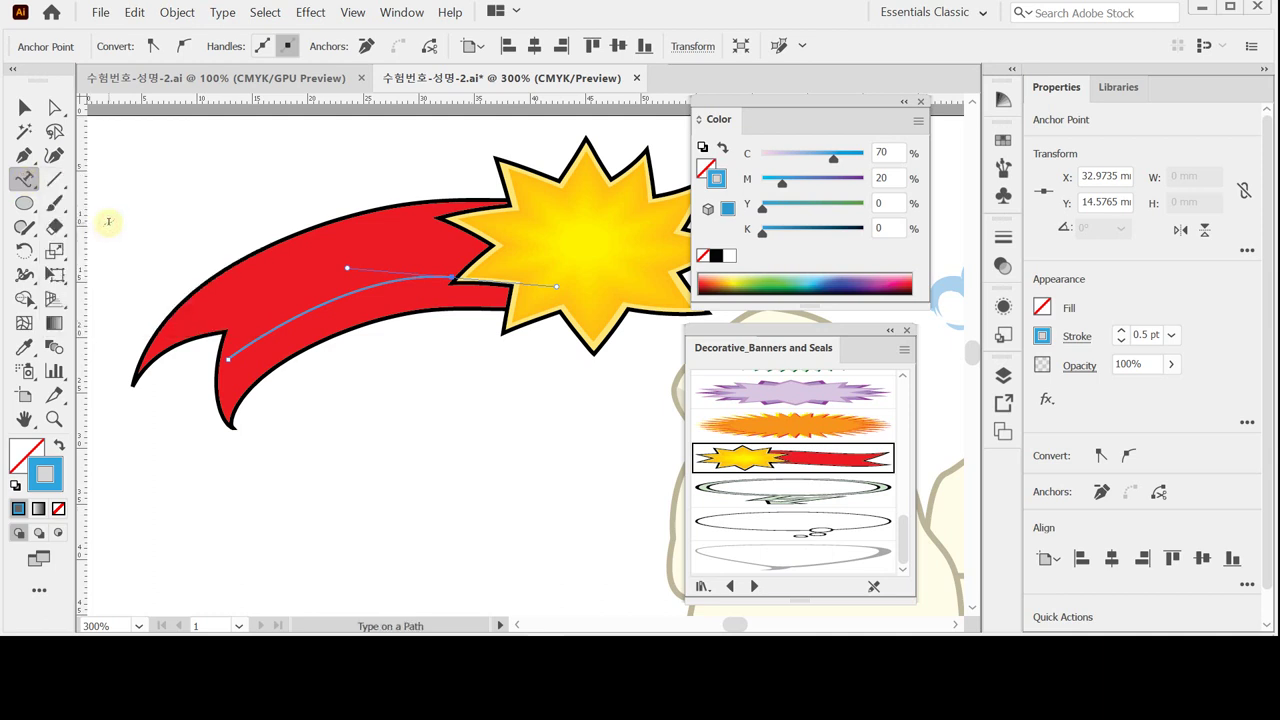
pyautogui.click(232, 354)
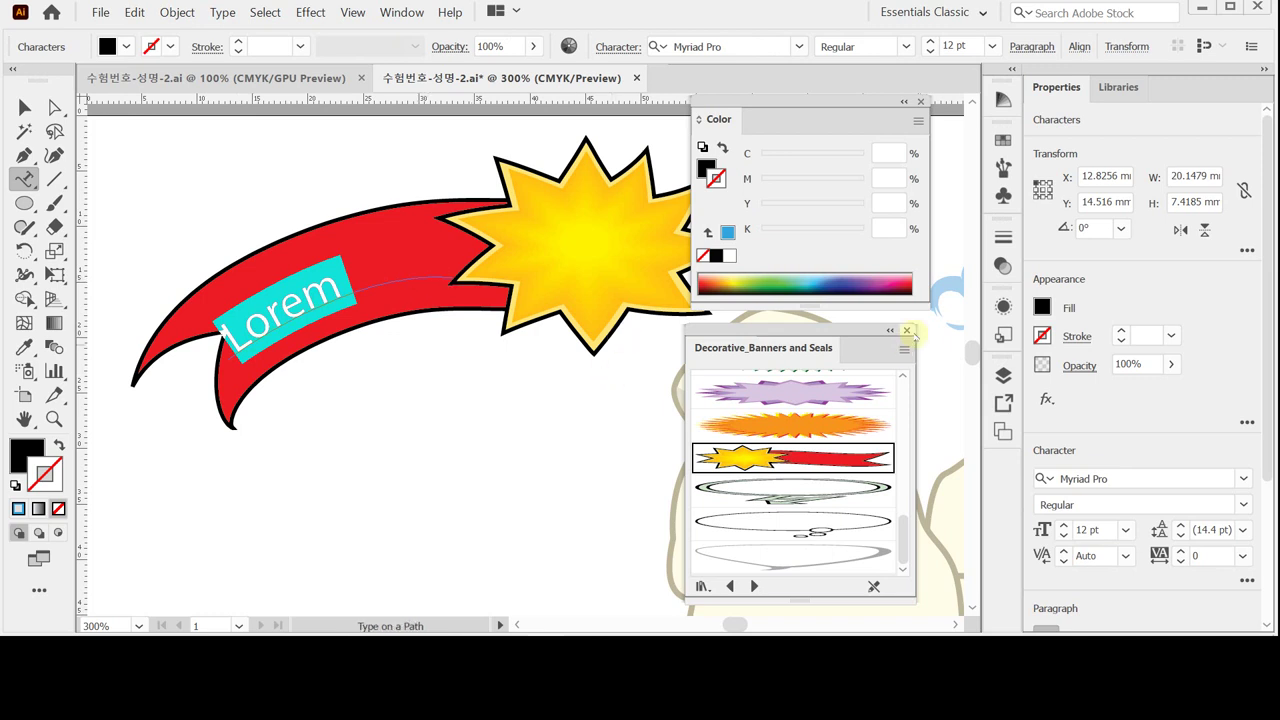
pyautogui.click(907, 330)
pyautogui.press('ctrl')
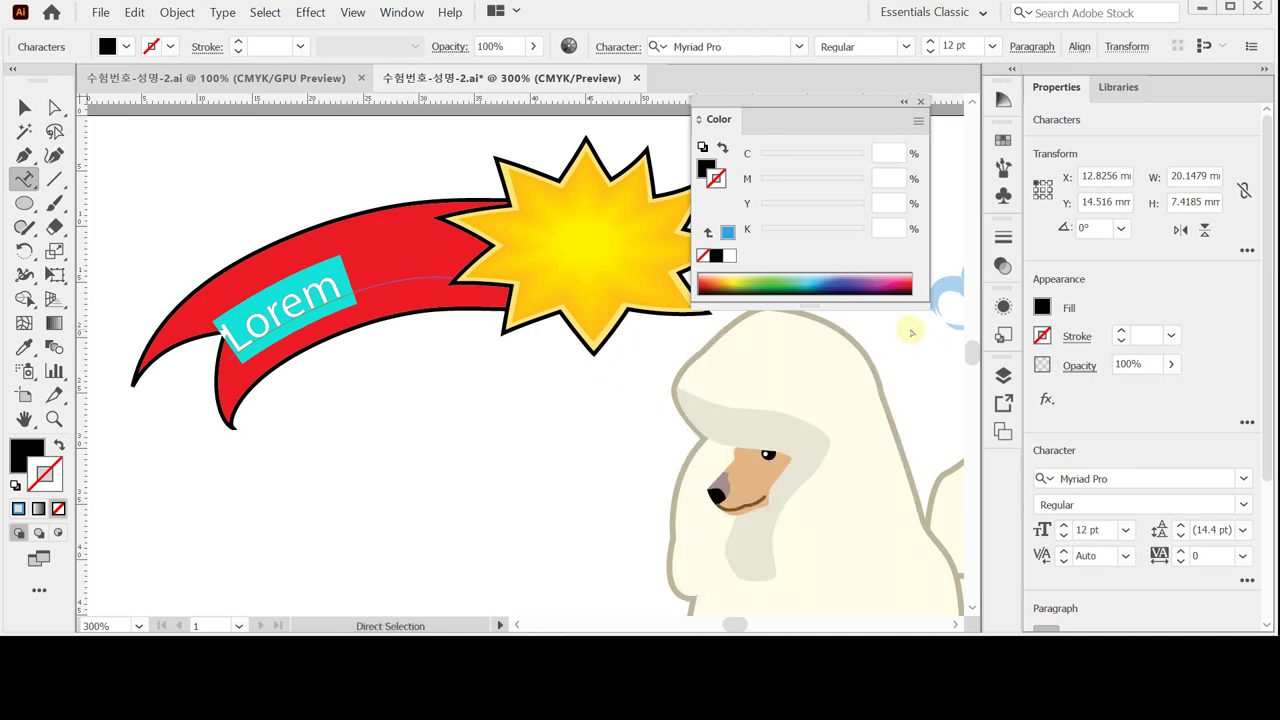
pyautogui.click(707, 168)
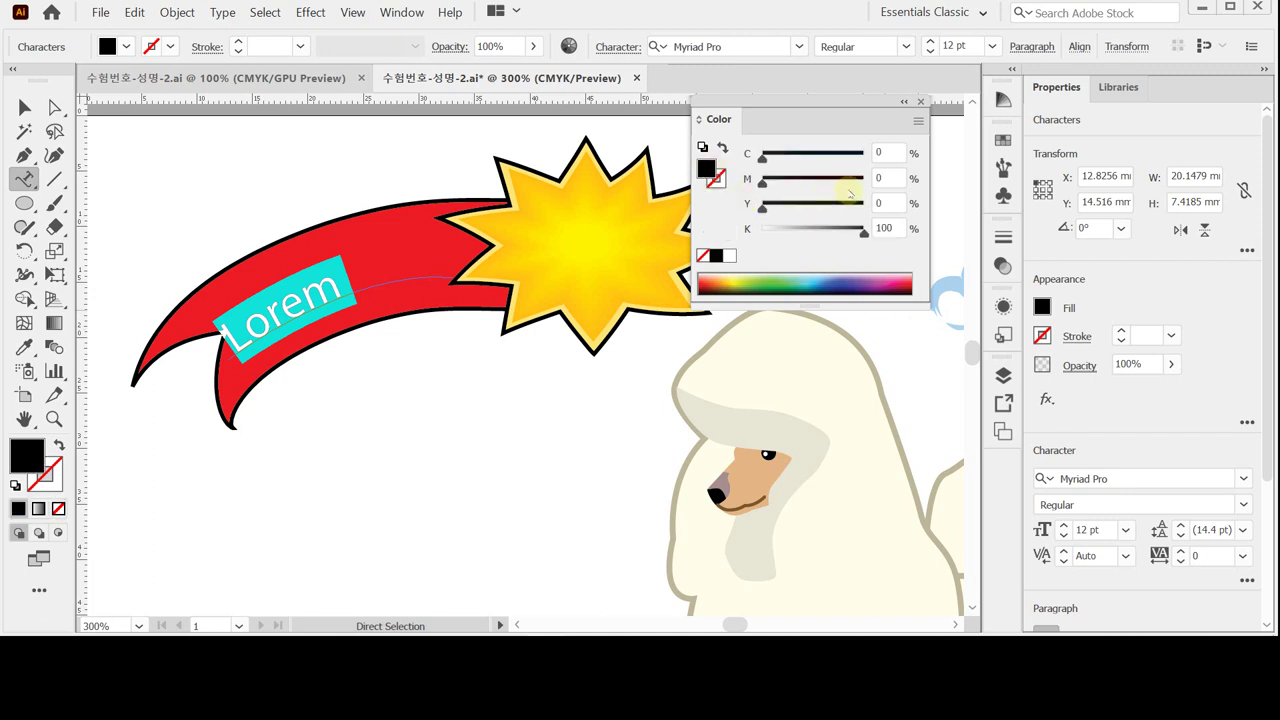
pyautogui.click(727, 258)
# Set the path text's font to Times New Roman Bold Italic at 10 pt.
pyautogui.hotkey('ctrl', 't')
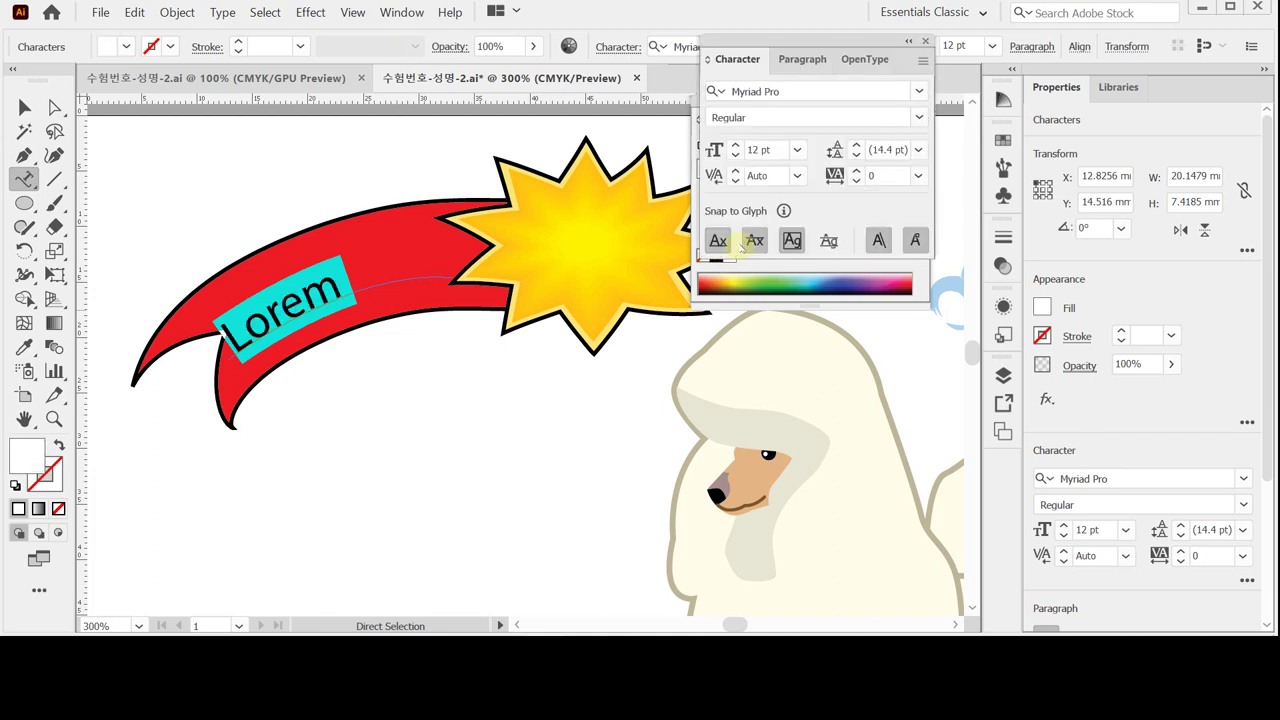
pyautogui.moveTo(735, 210)
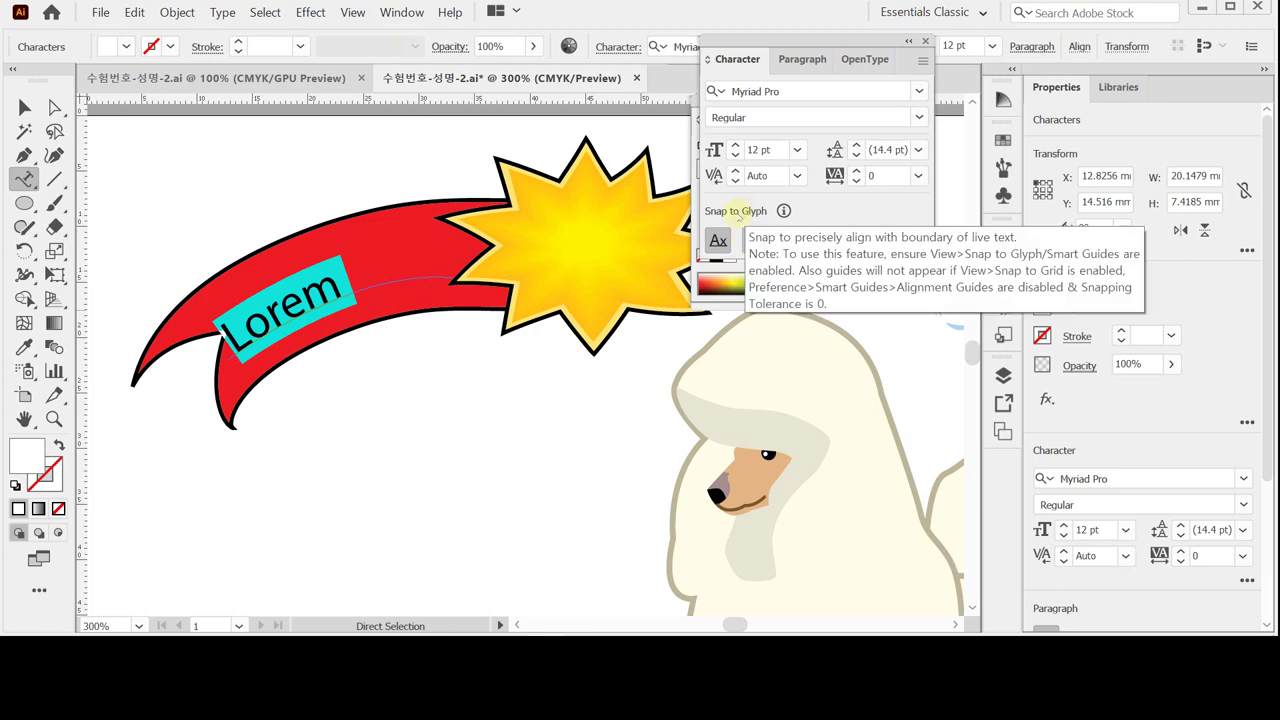
pyautogui.click(798, 91)
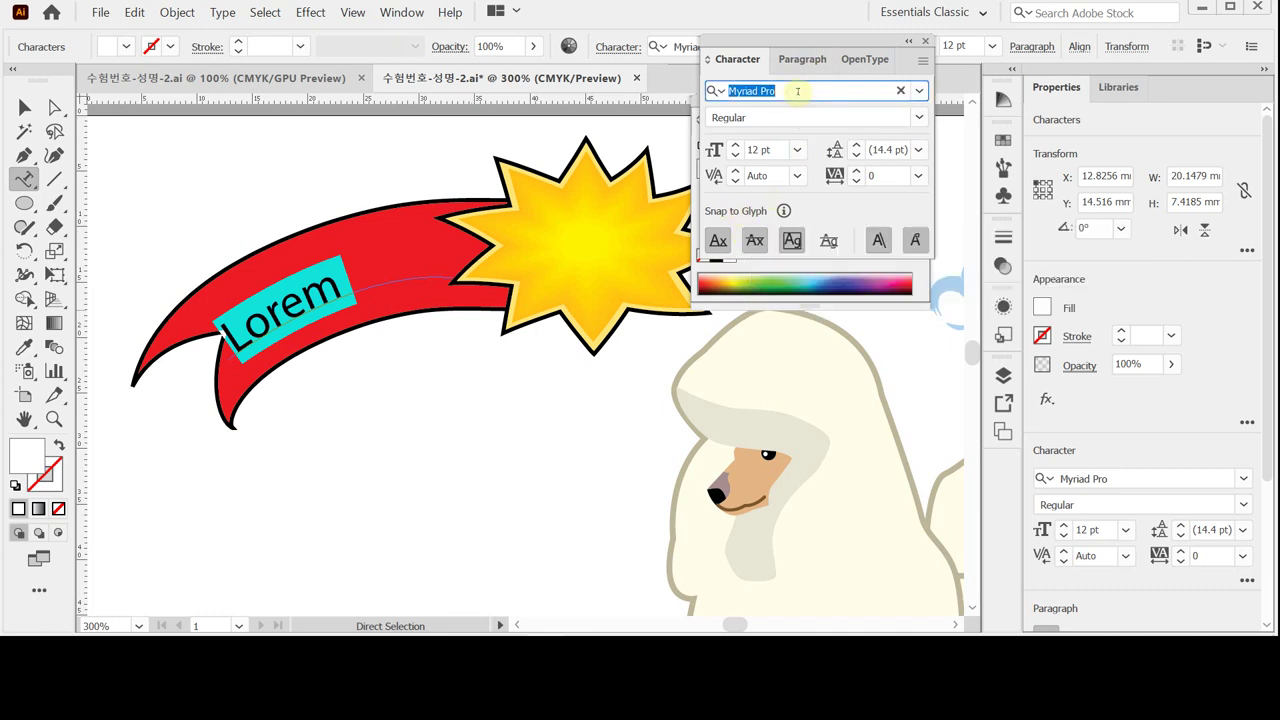
pyautogui.write('t')
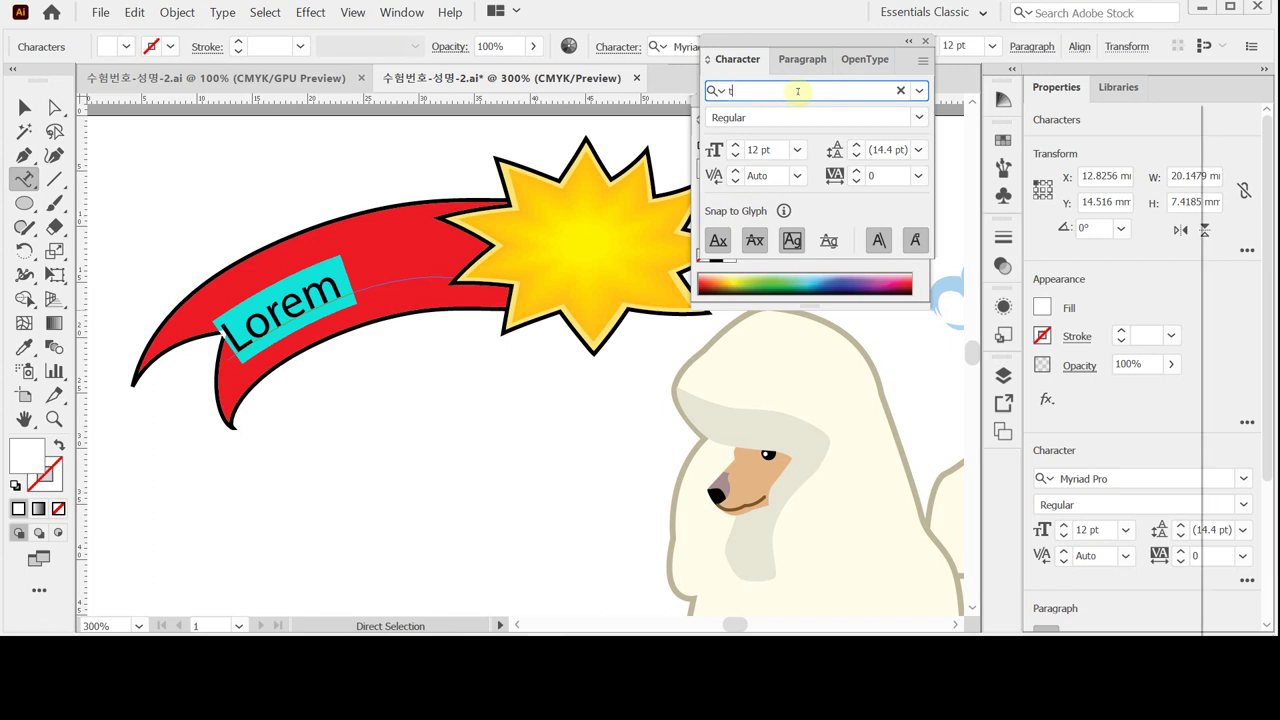
pyautogui.write('im')
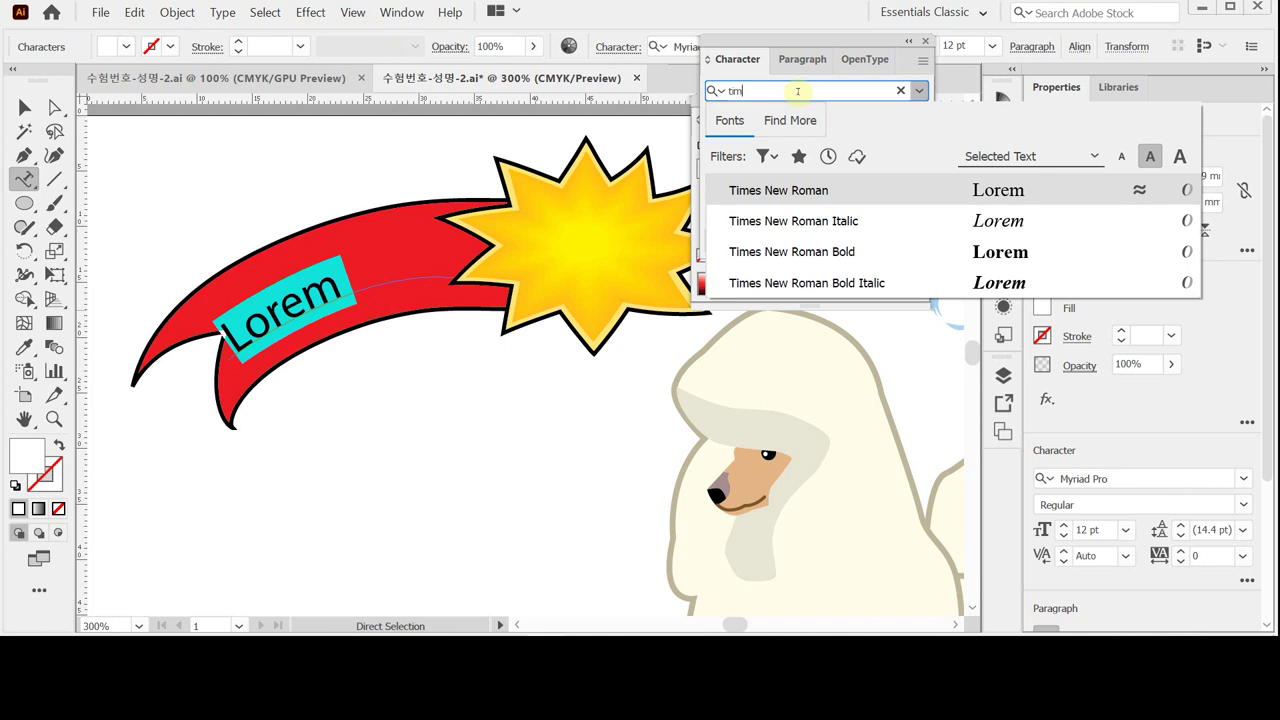
pyautogui.press('Down')
pyautogui.press('Down')
pyautogui.press('Down')
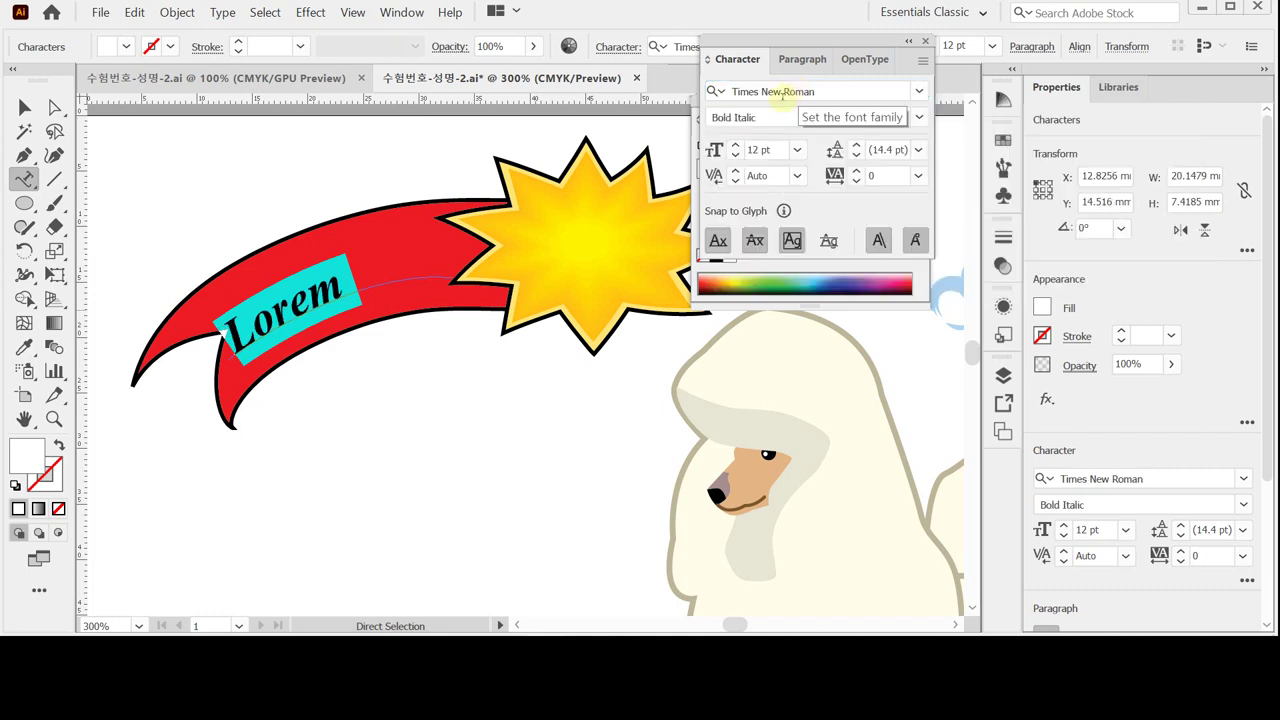
pyautogui.click(735, 154)
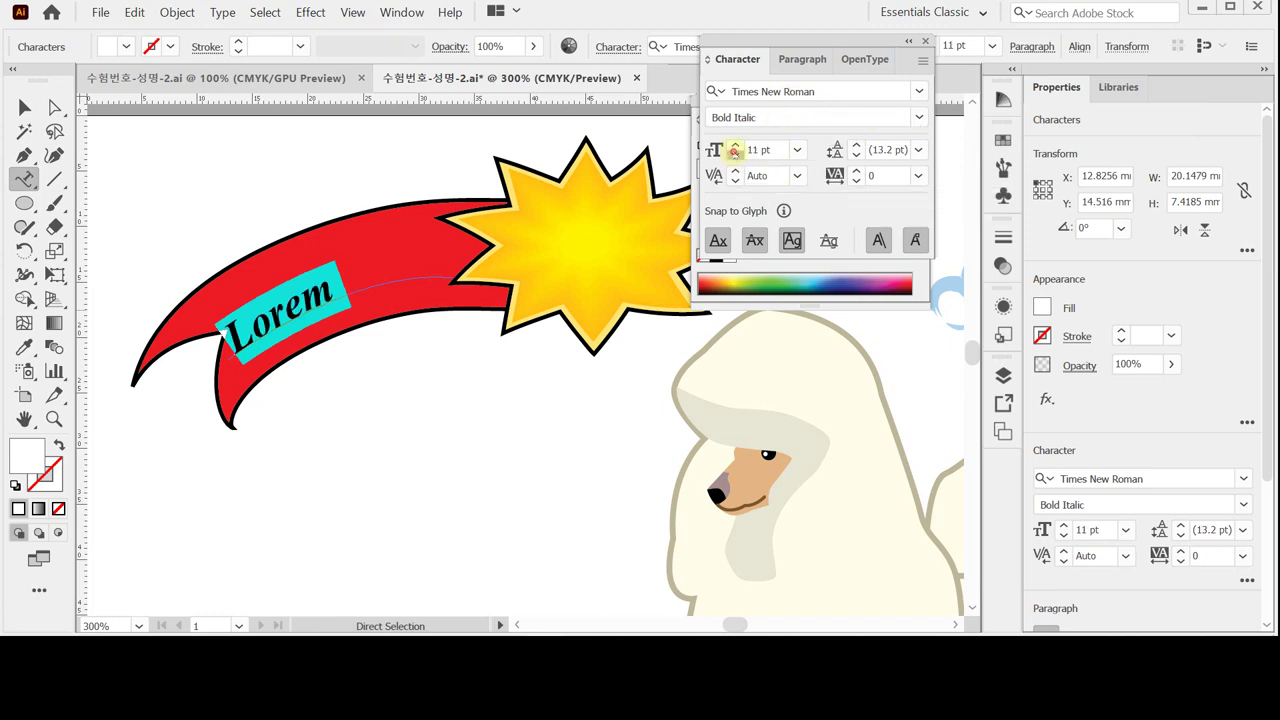
pyautogui.click(735, 154)
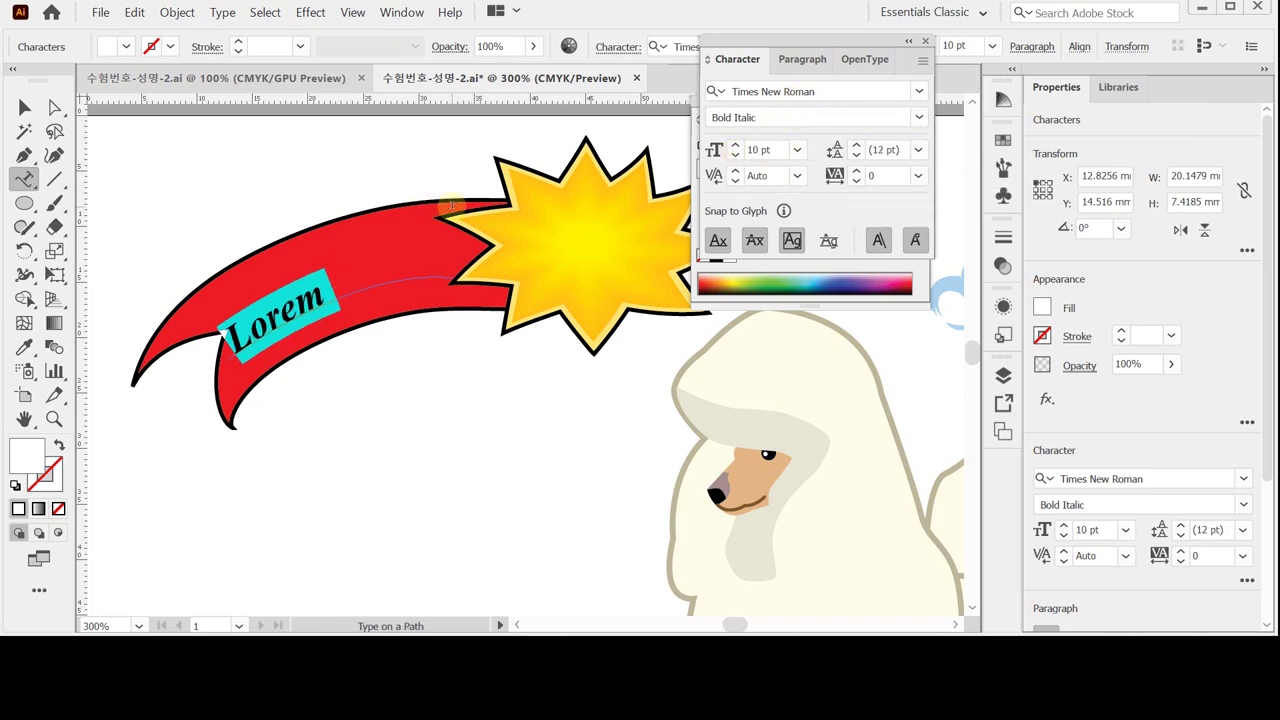
# Replace the placeholder text on the ribbon path with CHAMPION in capitals.
pyautogui.press('capslock')
pyautogui.write('CHA')
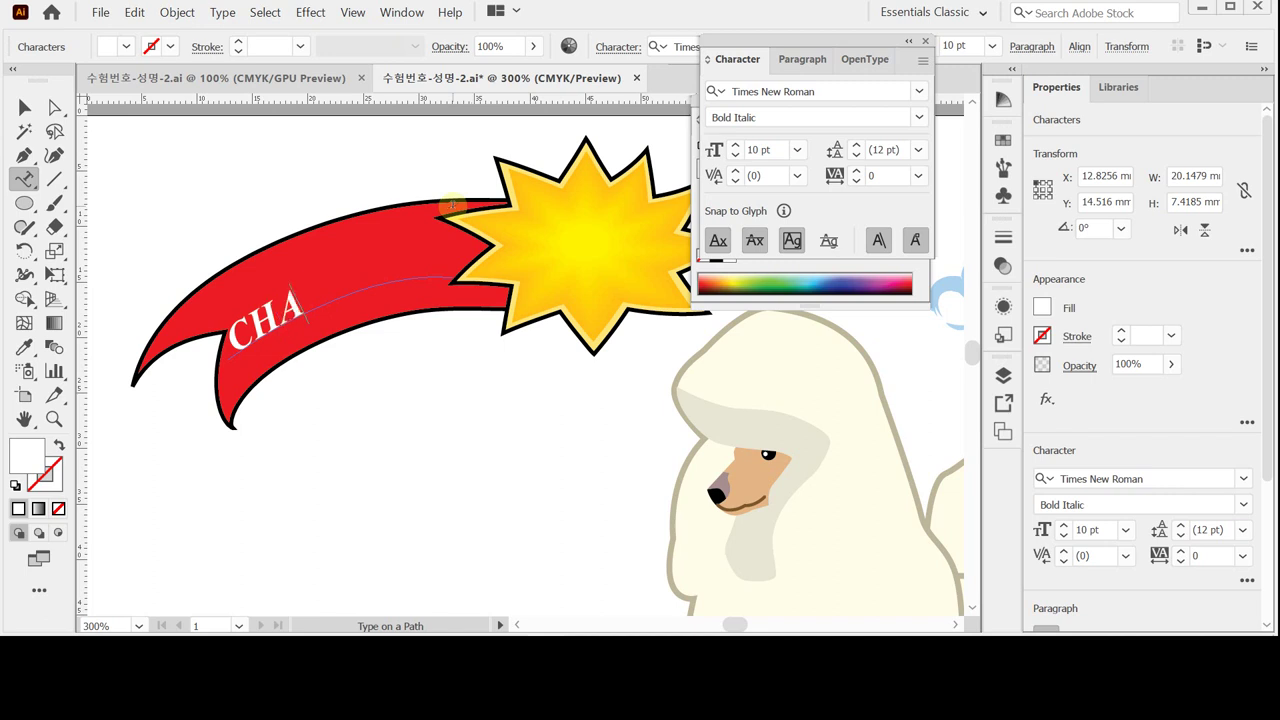
pyautogui.write('MPION')
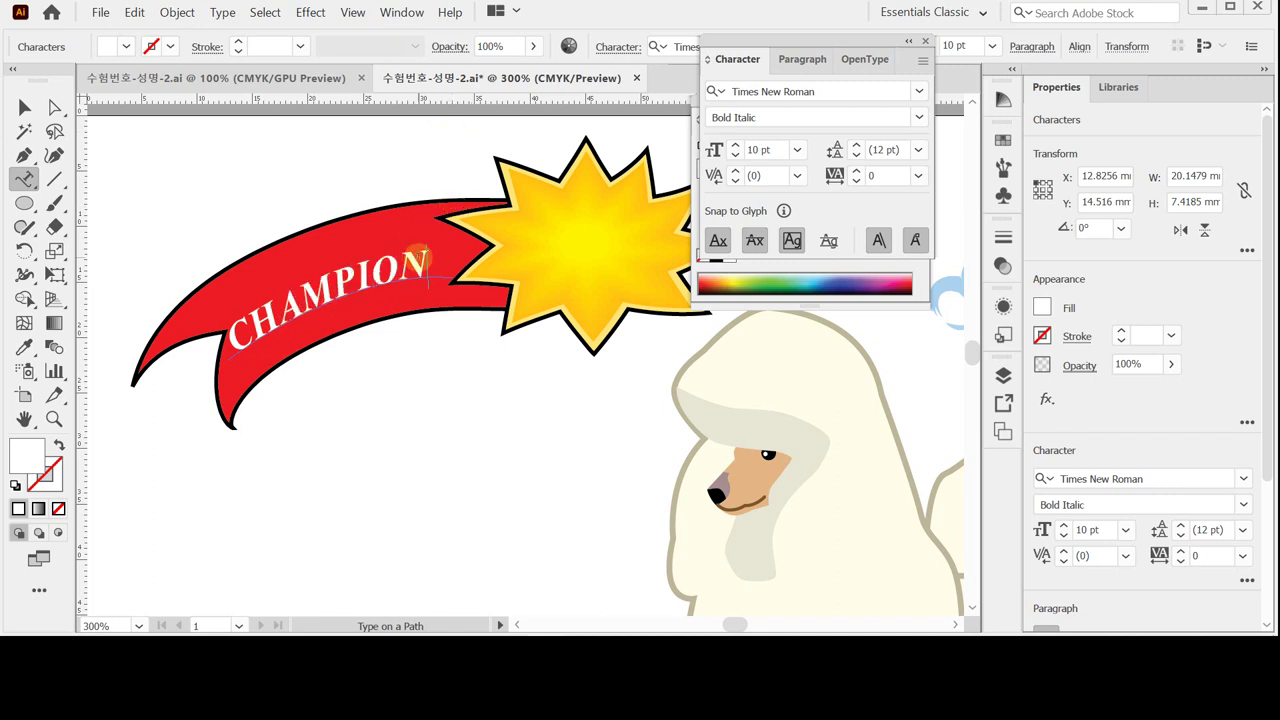
# Try to shift the CHAMPION text along its path using the centre bracket.
pyautogui.click(410, 255)
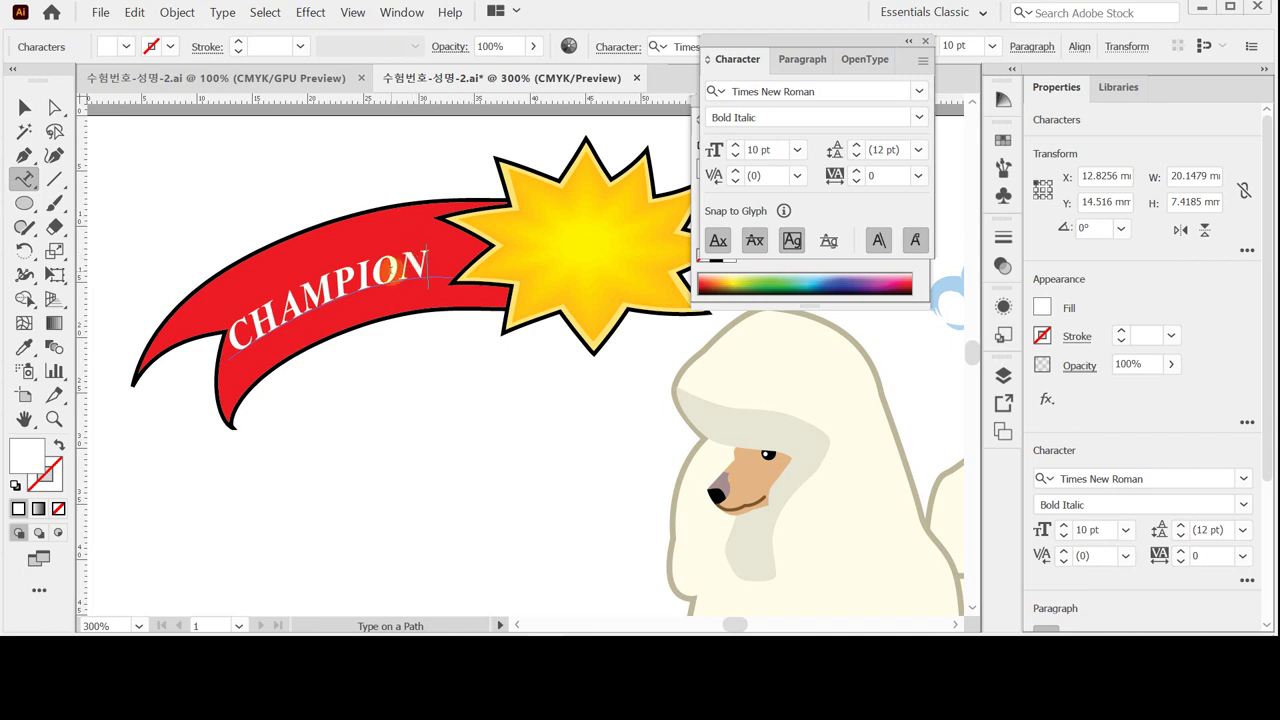
pyautogui.keyDown('ctrl'); pyautogui.click(301, 247); pyautogui.keyUp('ctrl')
pyautogui.keyDown('ctrl'); pyautogui.click(297, 273); pyautogui.keyUp('ctrl')
pyautogui.keyDown('ctrl'); pyautogui.click(300, 272); pyautogui.keyUp('ctrl')
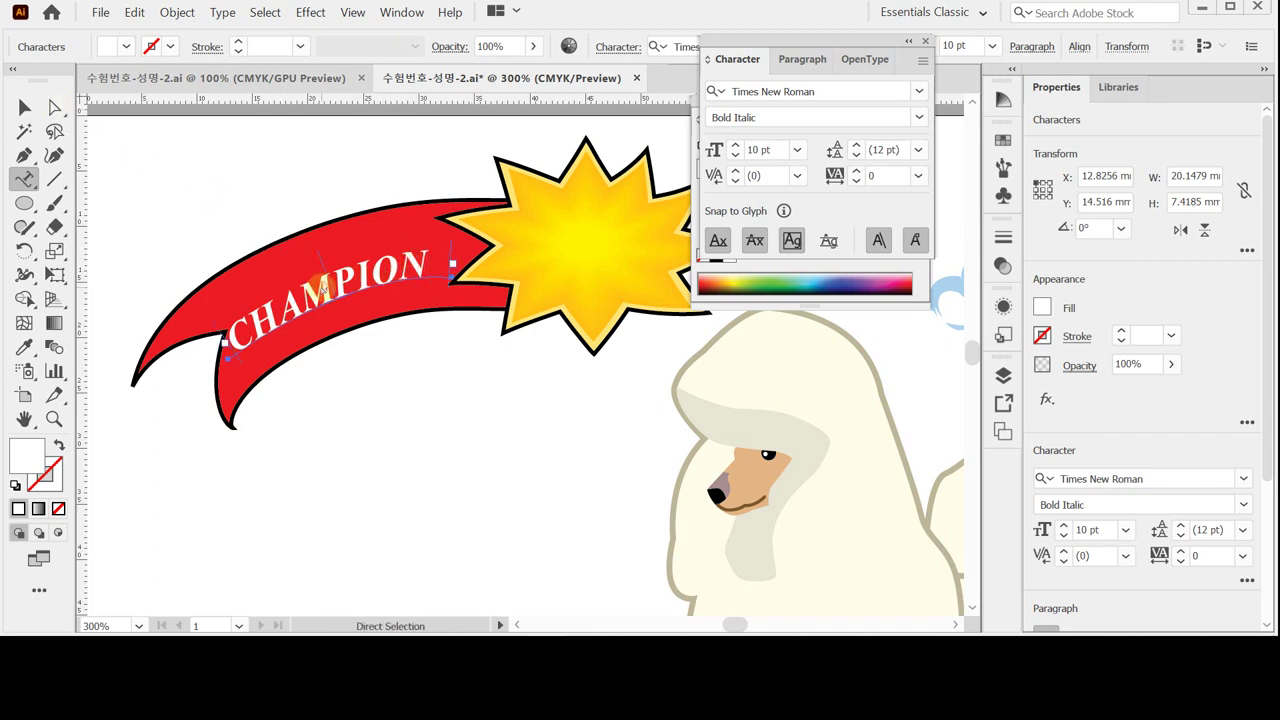
pyautogui.doubleClick(330, 267)
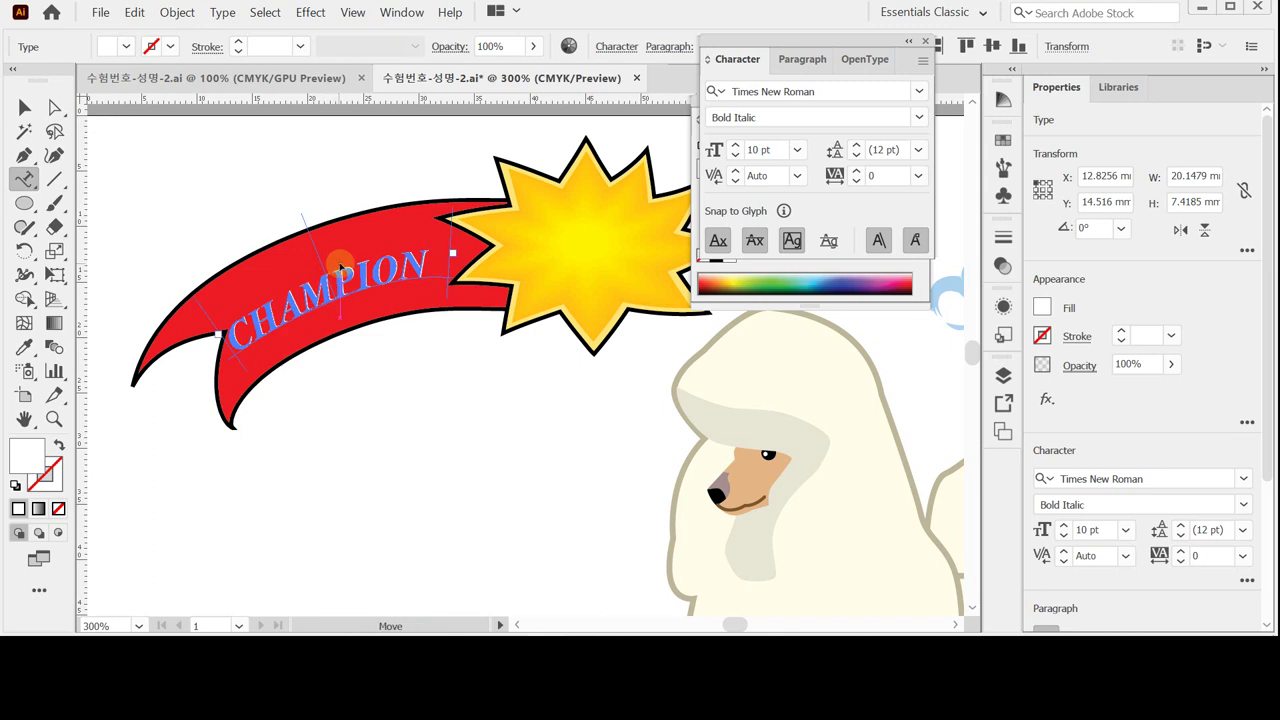
pyautogui.click(311, 253)
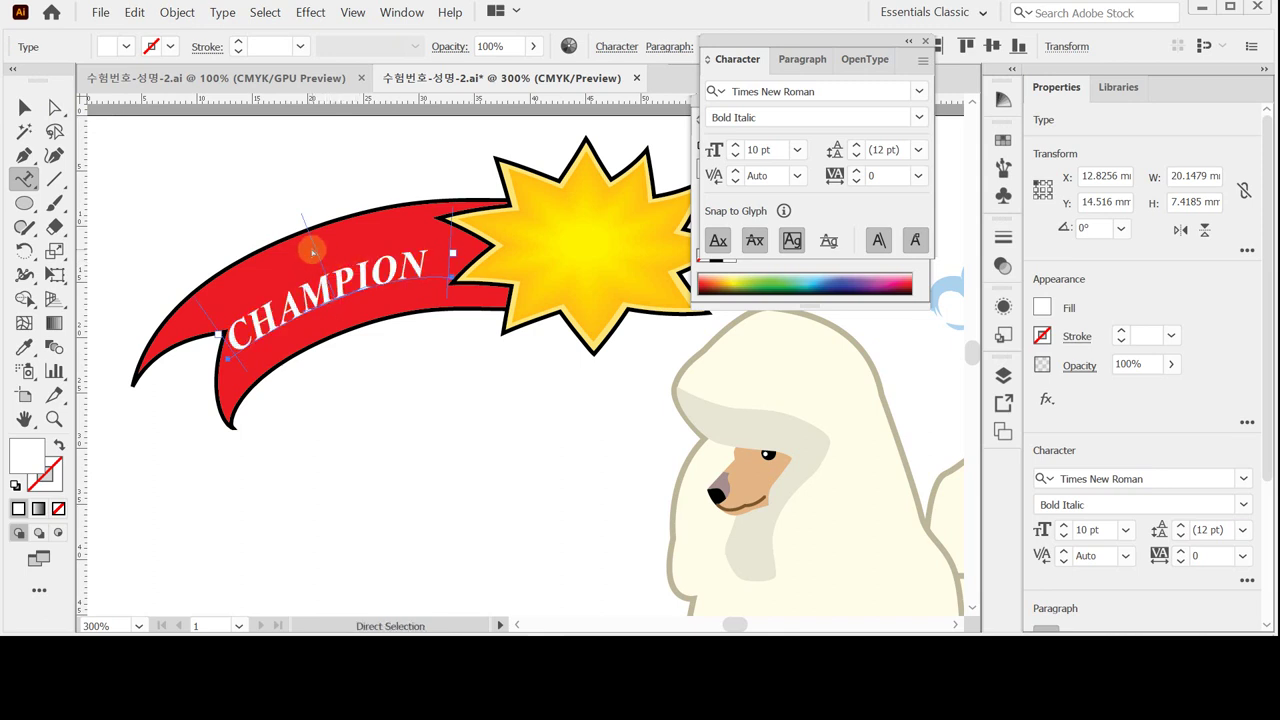
pyautogui.doubleClick(313, 251)
pyautogui.click(315, 257)
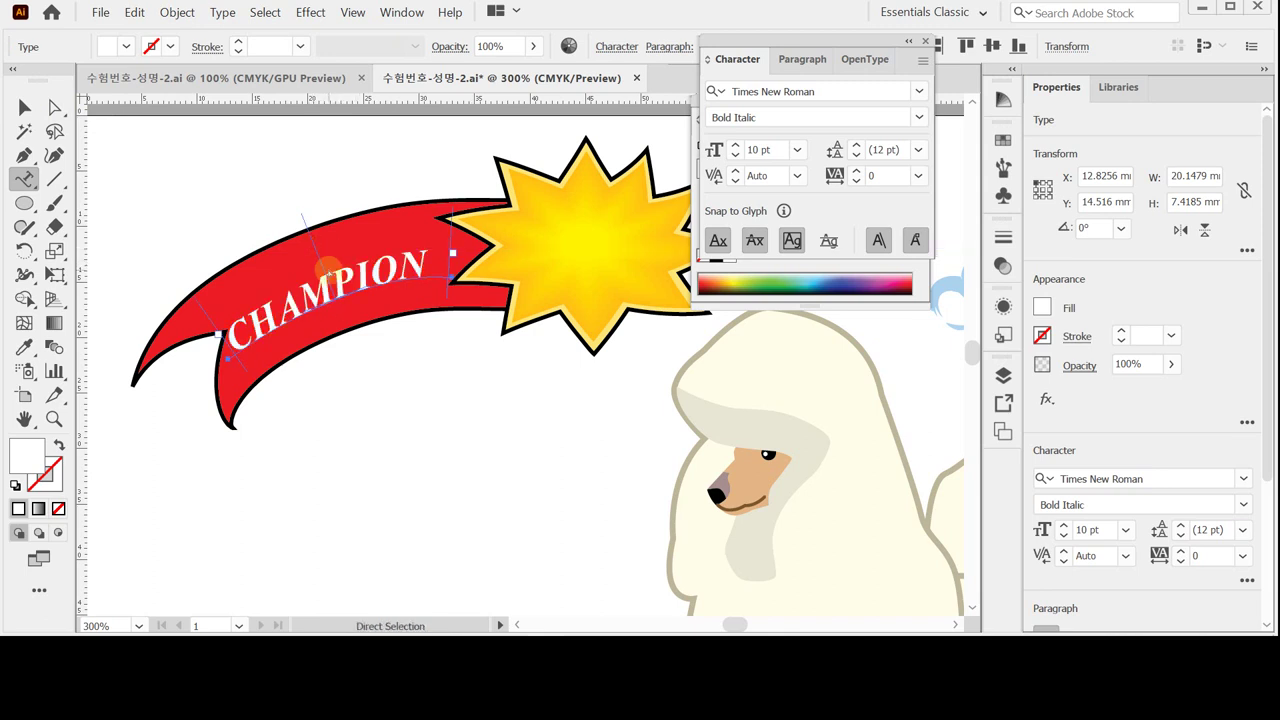
# Move the end anchor points of the CHAMPION text path so the lettering sits centred along the red ribbon.
pyautogui.press('t')
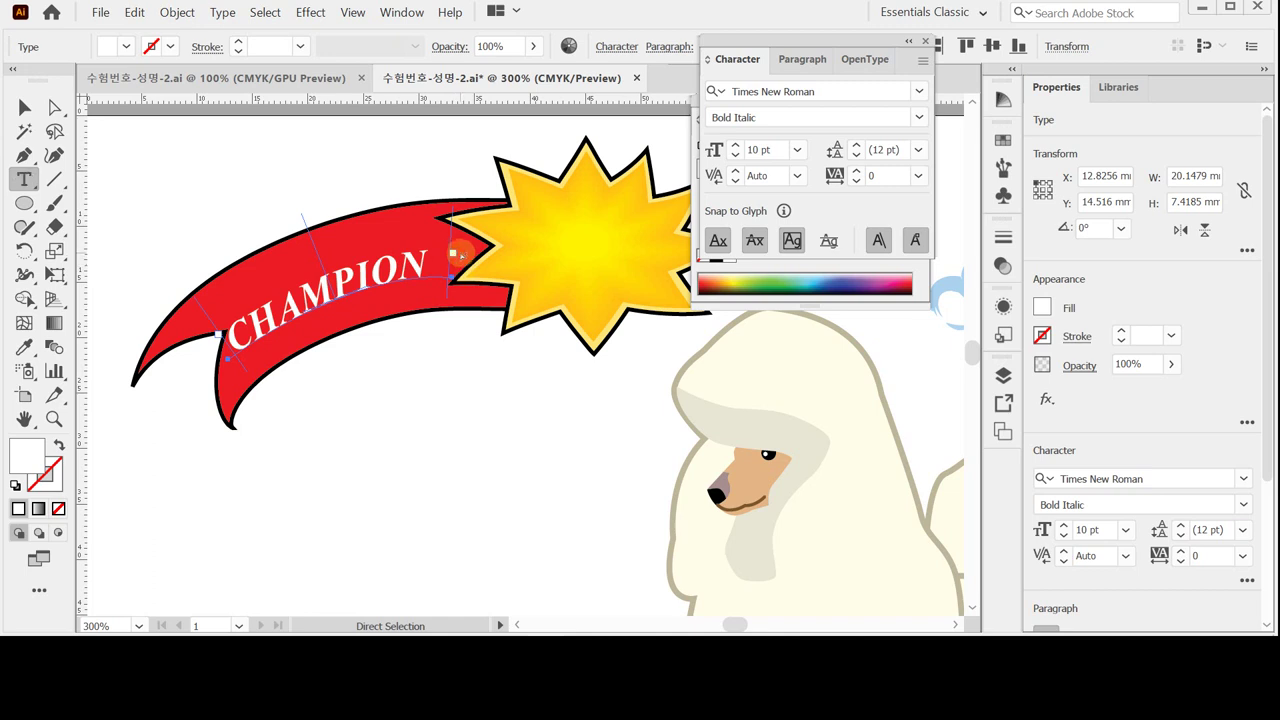
pyautogui.keyDown('ctrl'); pyautogui.click(221, 336); pyautogui.keyUp('ctrl')
pyautogui.moveTo(238, 357); pyautogui.dragTo(246, 349)
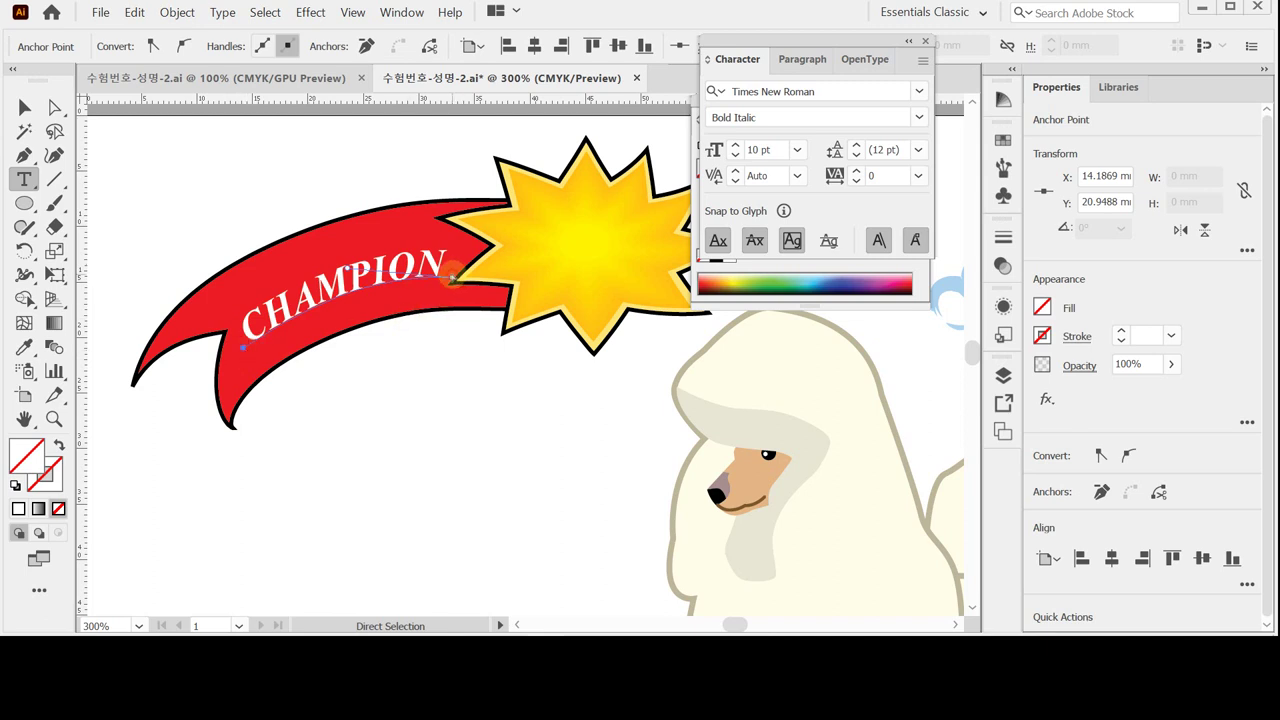
pyautogui.click(453, 280)
pyautogui.moveTo(453, 280); pyautogui.dragTo(556, 281)
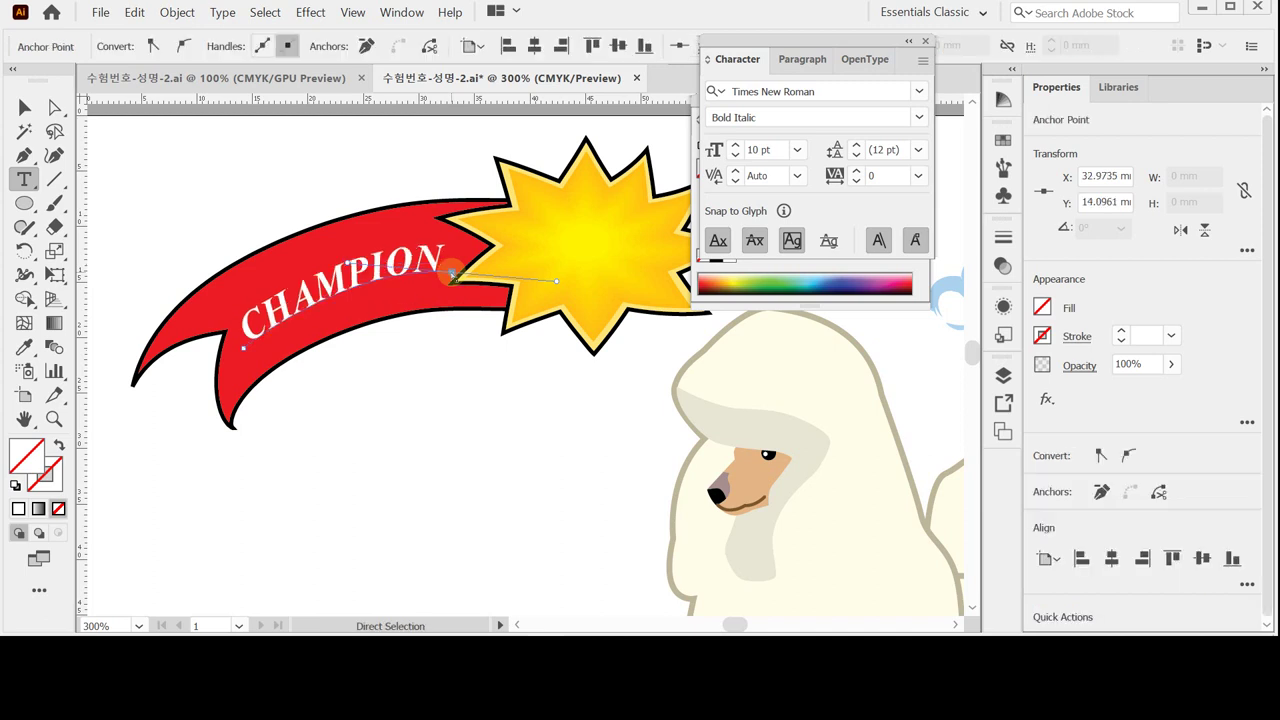
pyautogui.click(242, 347)
pyautogui.click(242, 347)
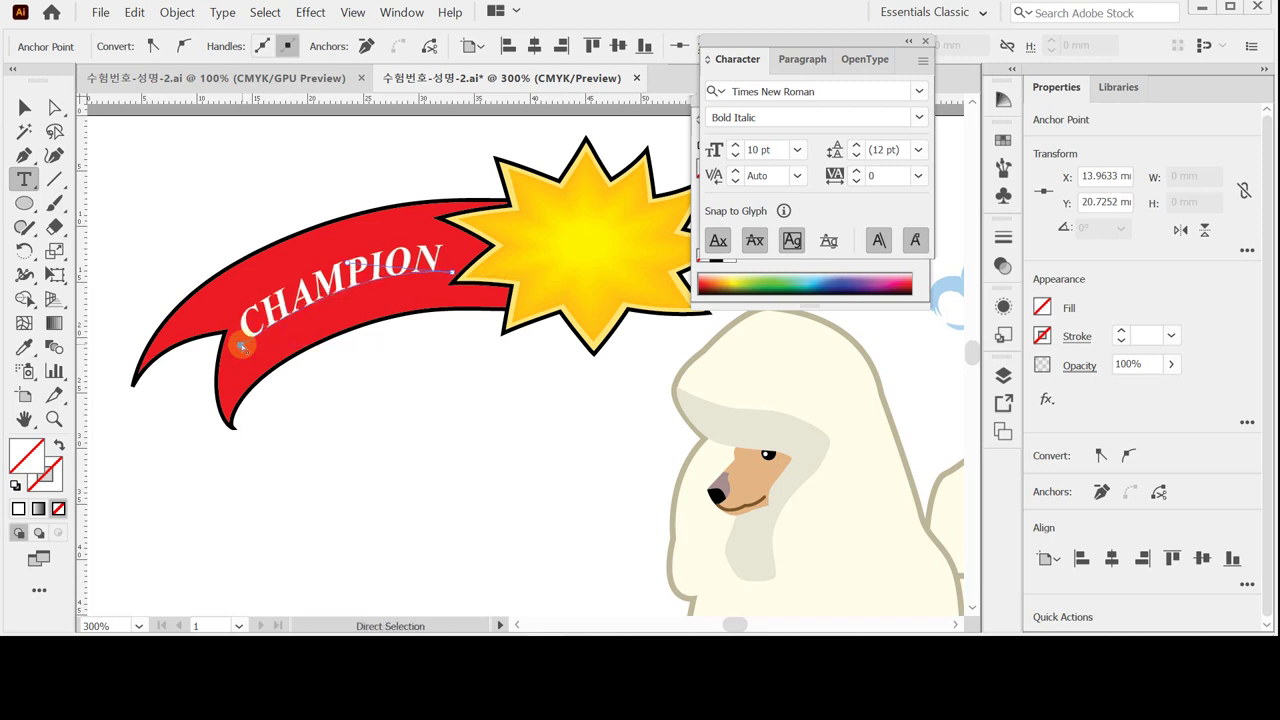
pyautogui.moveTo(242, 347); pyautogui.dragTo(273, 338)
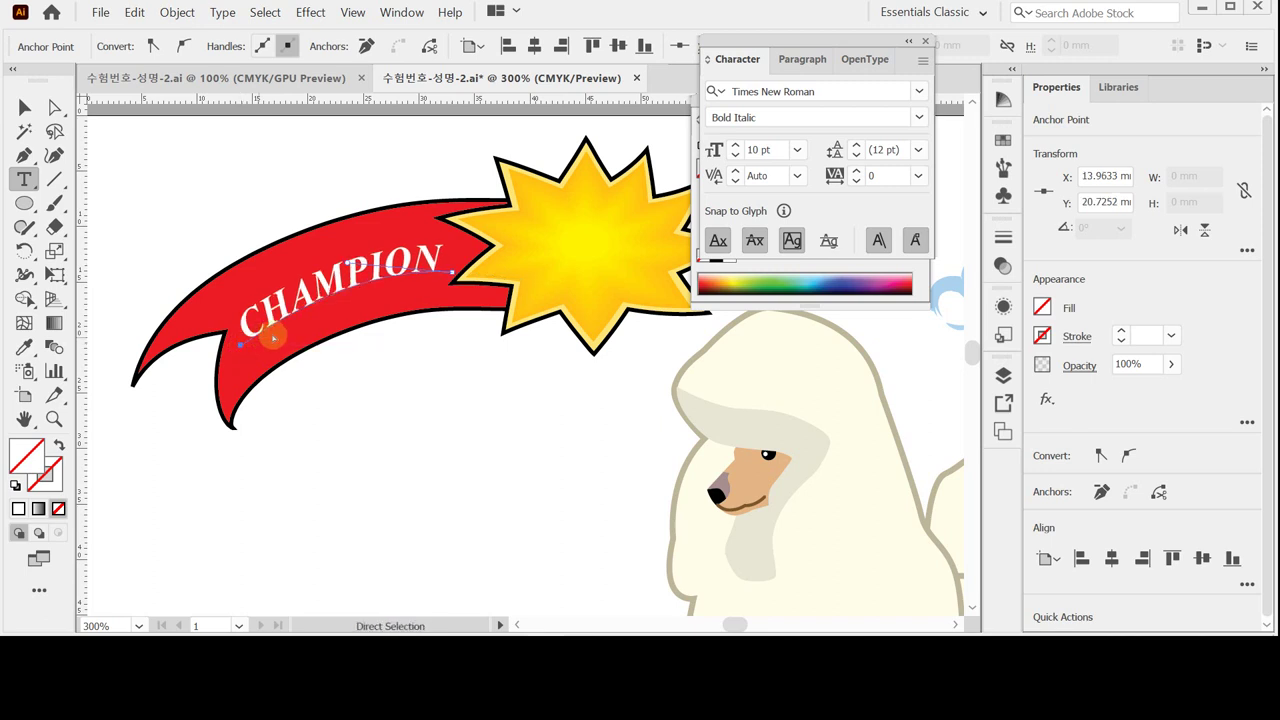
# Save the document and deselect the CHAMPION text path.
pyautogui.hotkey('ctrl', 's')
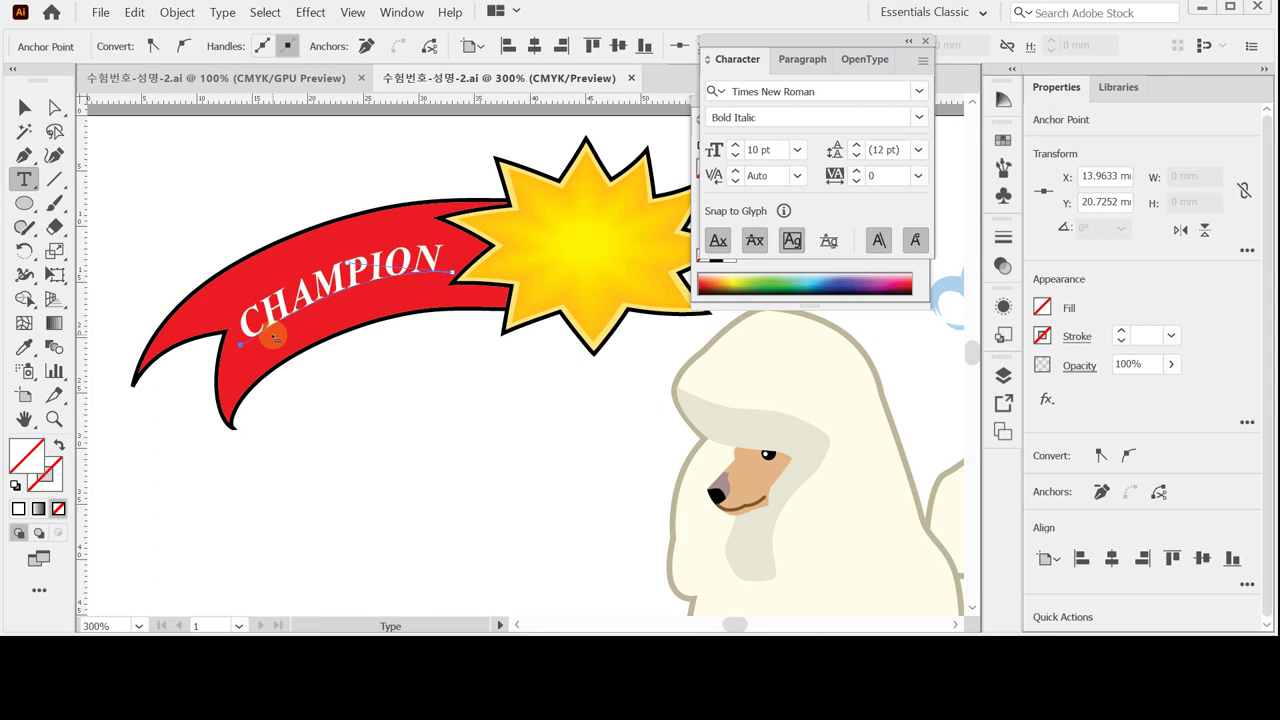
pyautogui.press('ctrl')
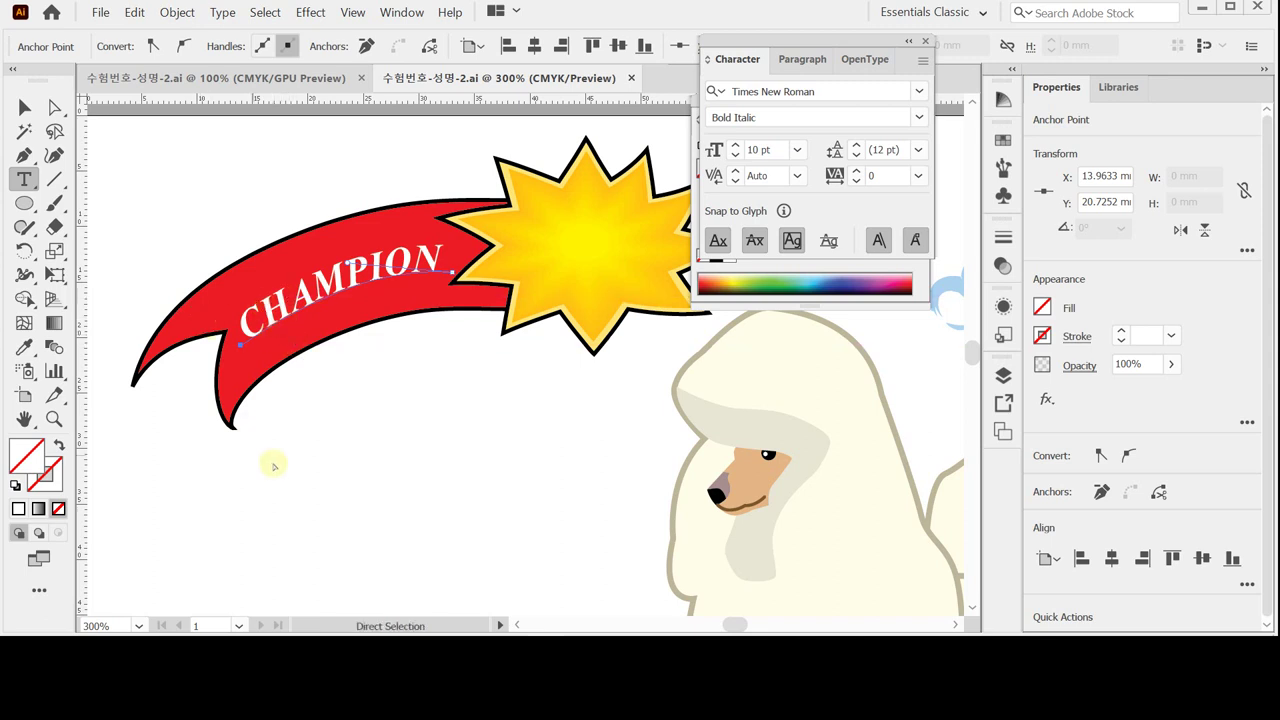
pyautogui.keyDown('ctrl'); pyautogui.click(389, 420); pyautogui.keyUp('ctrl')
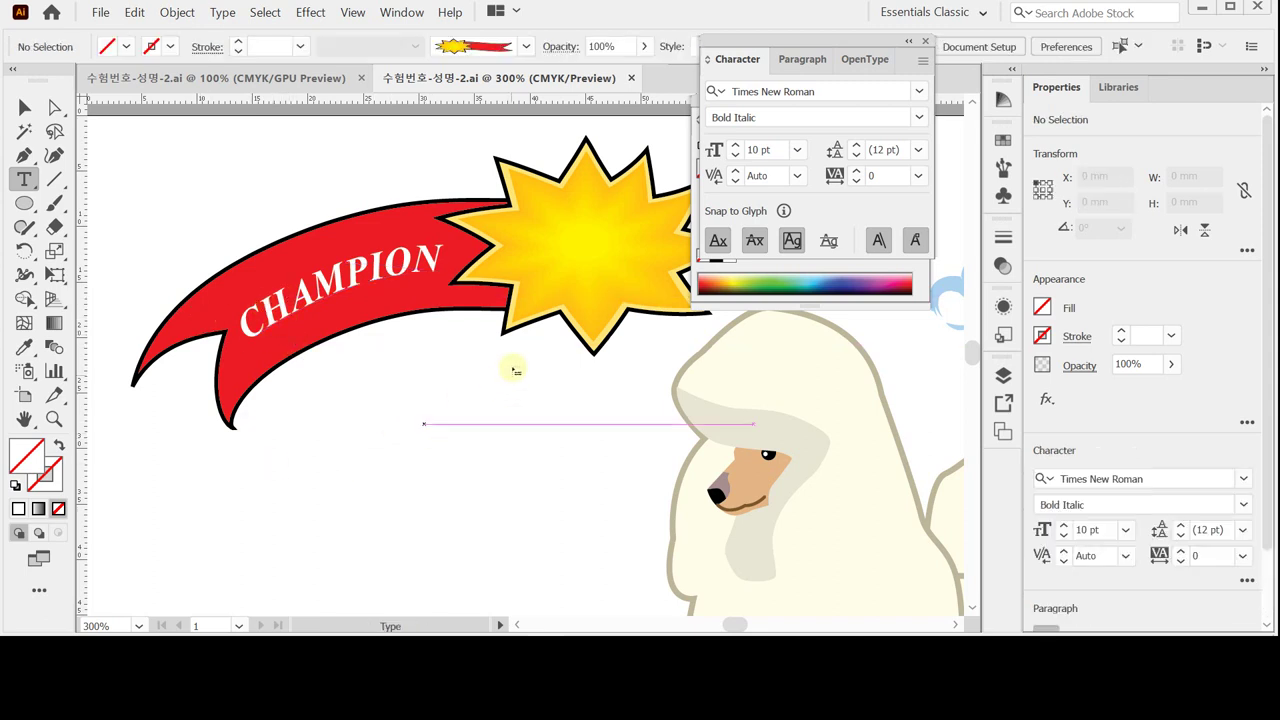
# Draw a white ellipse without a stroke over the starburst's centre, about 11.8 mm wide and 9.1 mm high.
pyautogui.press('space')
pyautogui.moveTo(465, 399)
pyautogui.mouseDown()
pyautogui.moveTo(434, 417)
pyautogui.moveTo(440, 400)
pyautogui.mouseUp()
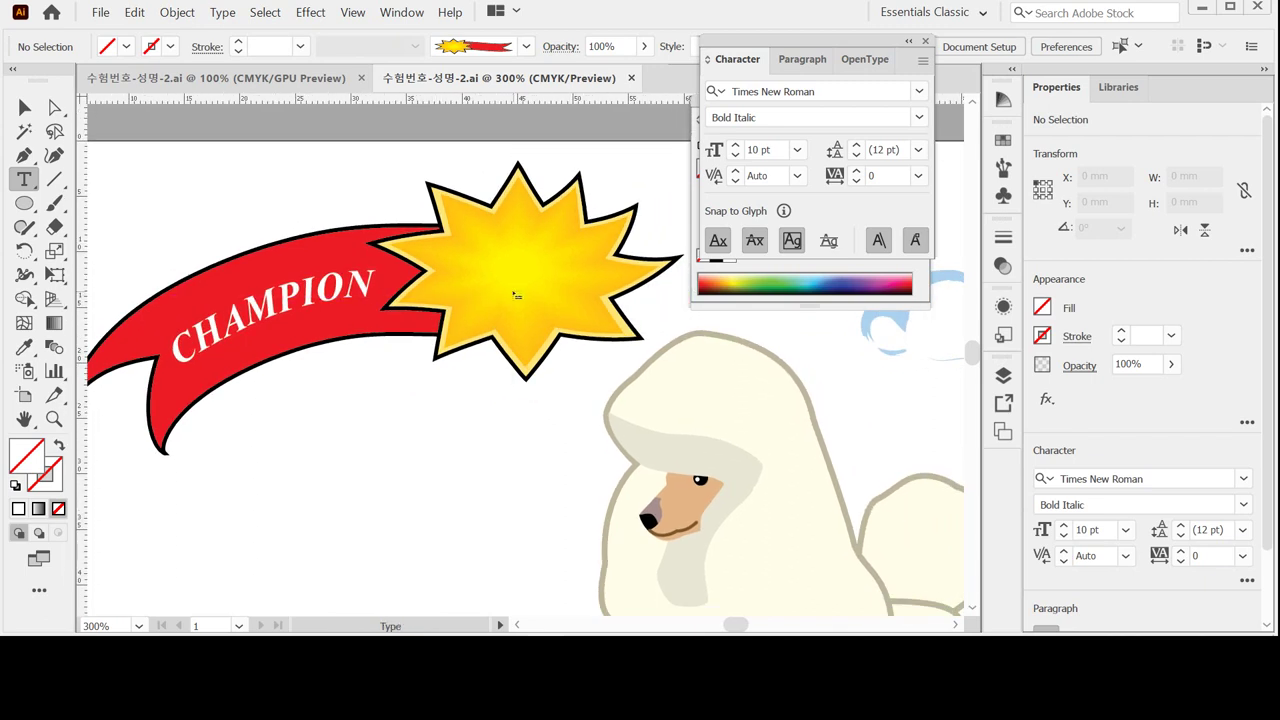
pyautogui.click(26, 204)
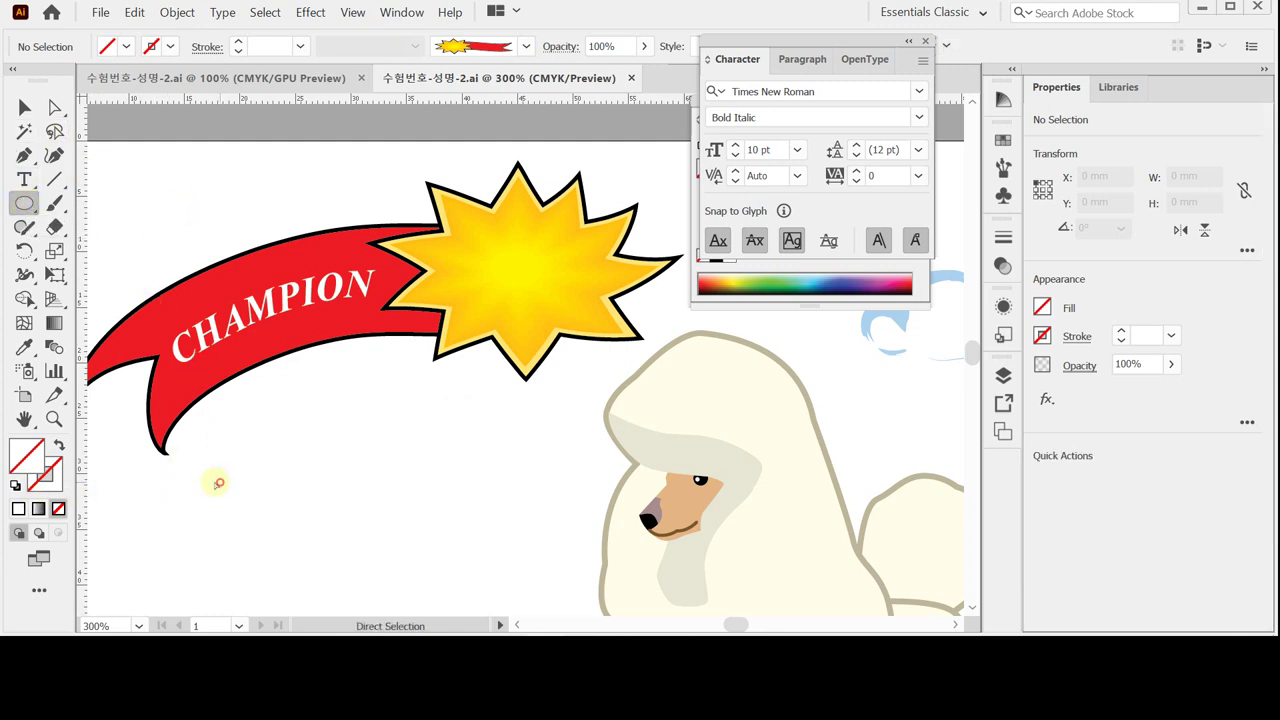
pyautogui.click(15, 485)
pyautogui.click(45, 472)
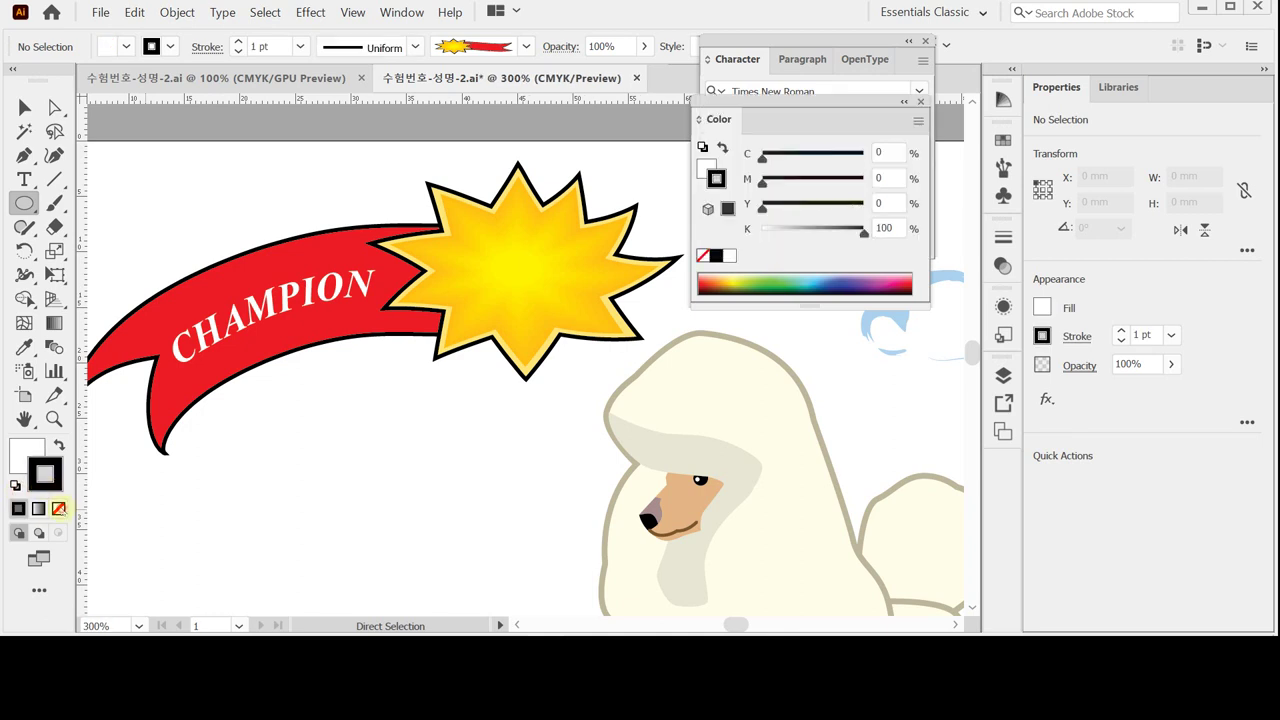
pyautogui.click(58, 508)
pyautogui.click(30, 452)
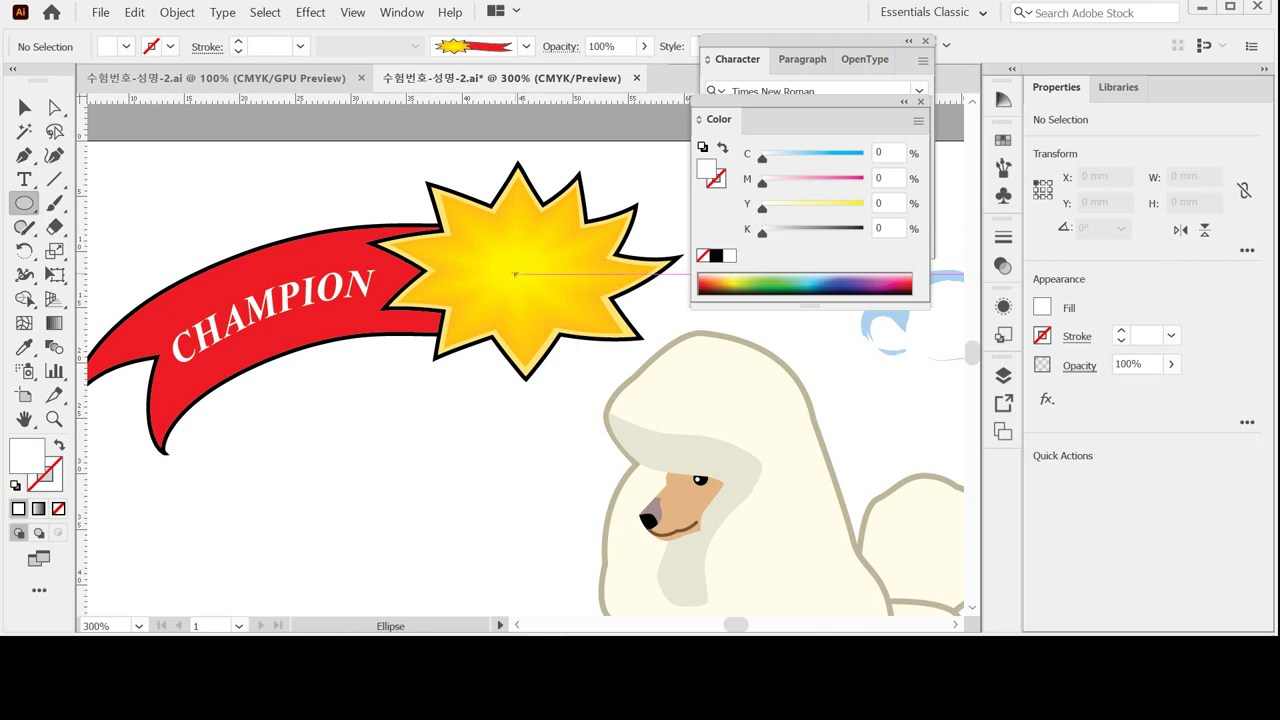
pyautogui.moveTo(516, 271); pyautogui.dragTo(567, 313)
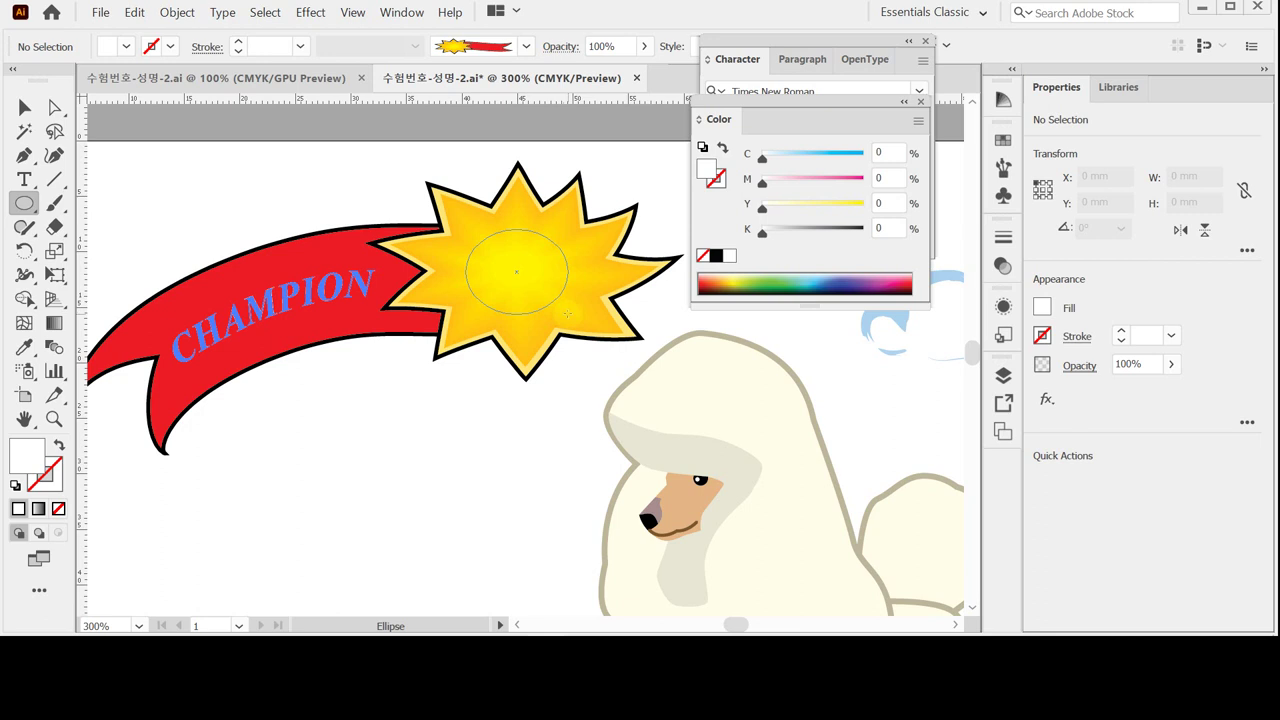
pyautogui.moveTo(567, 313); pyautogui.dragTo(584, 322)
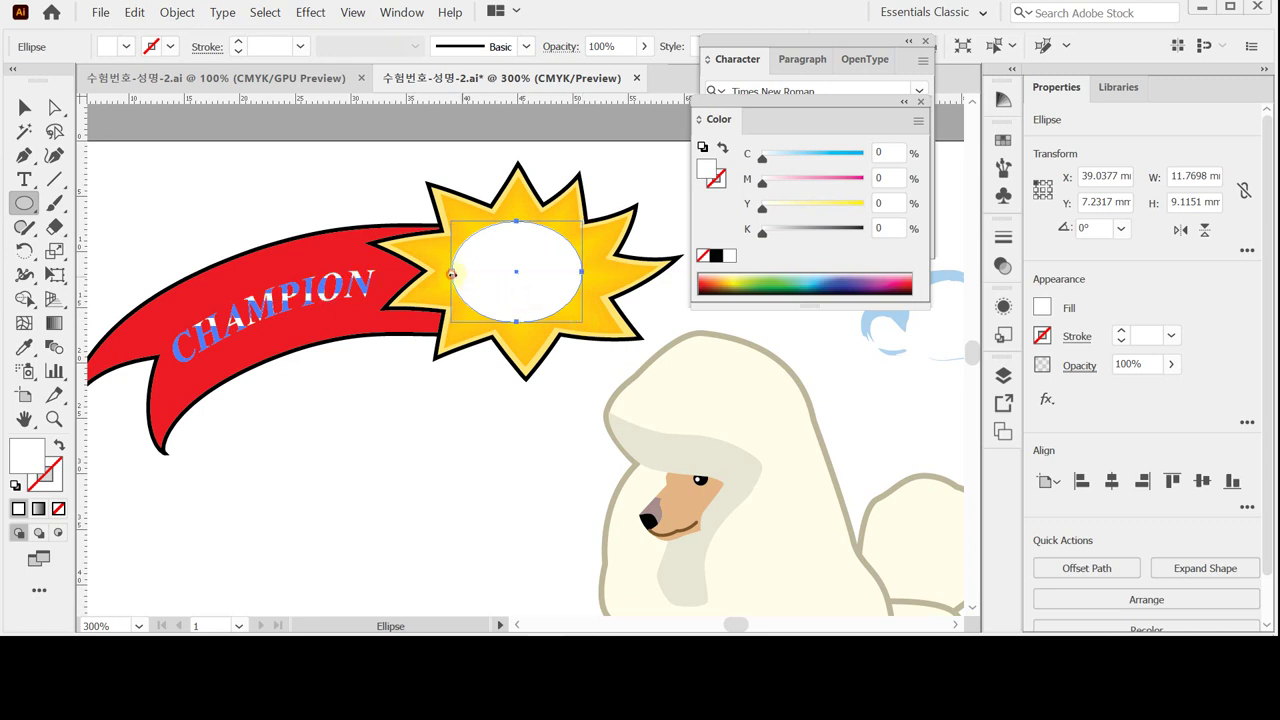
# Reshape the white ellipse to about 11 mm wide and slightly taller, and shift it to the middle of the starburst.
pyautogui.moveTo(455, 272); pyautogui.dragTo(456, 272)
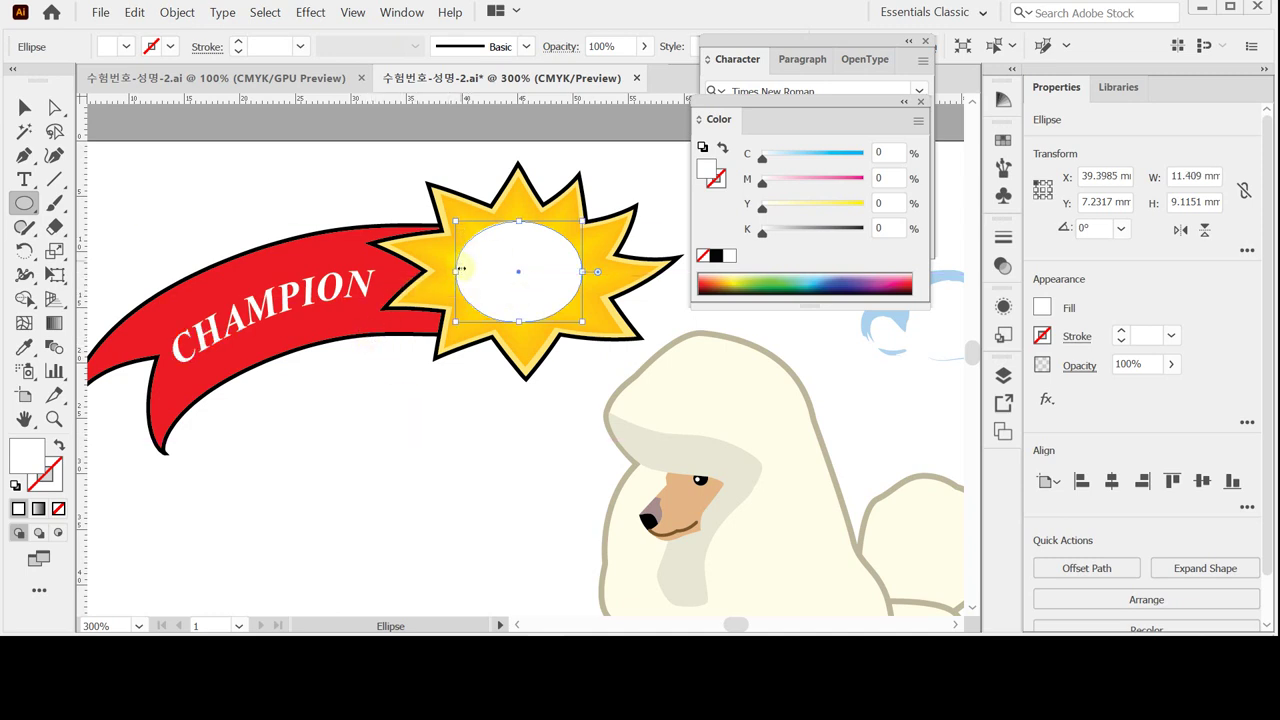
pyautogui.moveTo(455, 272); pyautogui.dragTo(460, 272)
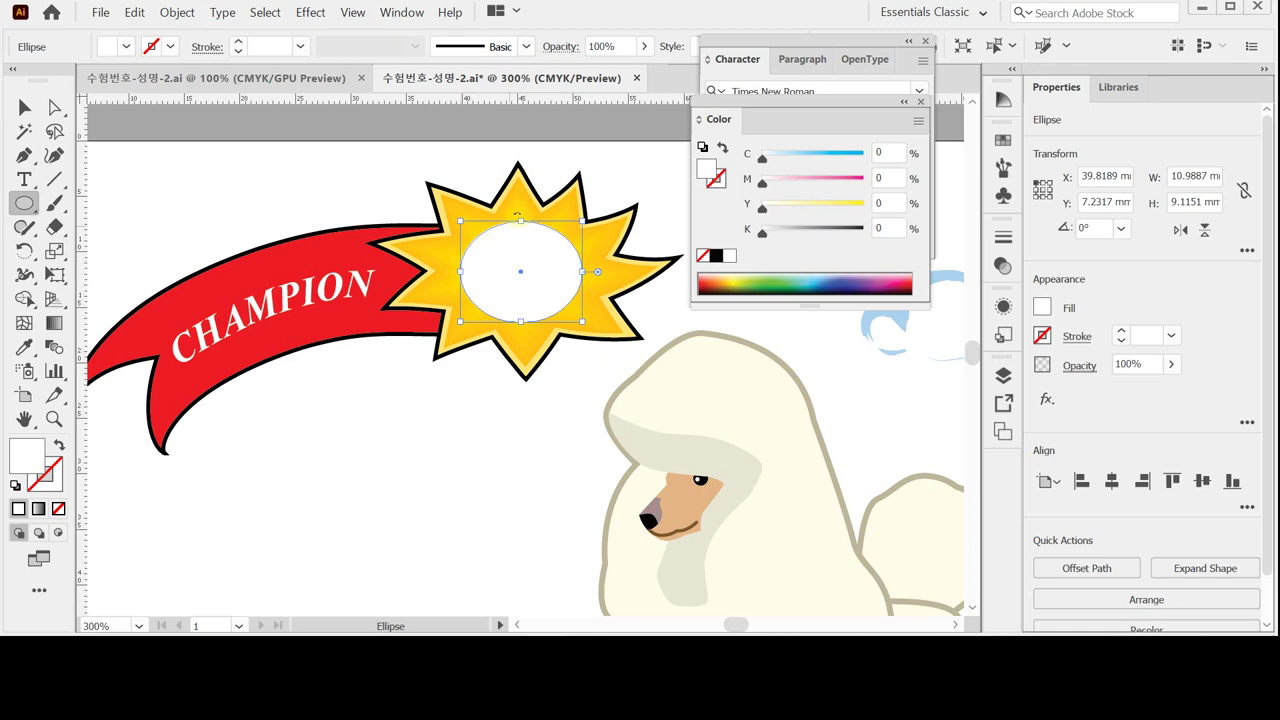
pyautogui.moveTo(521, 218); pyautogui.dragTo(521, 217)
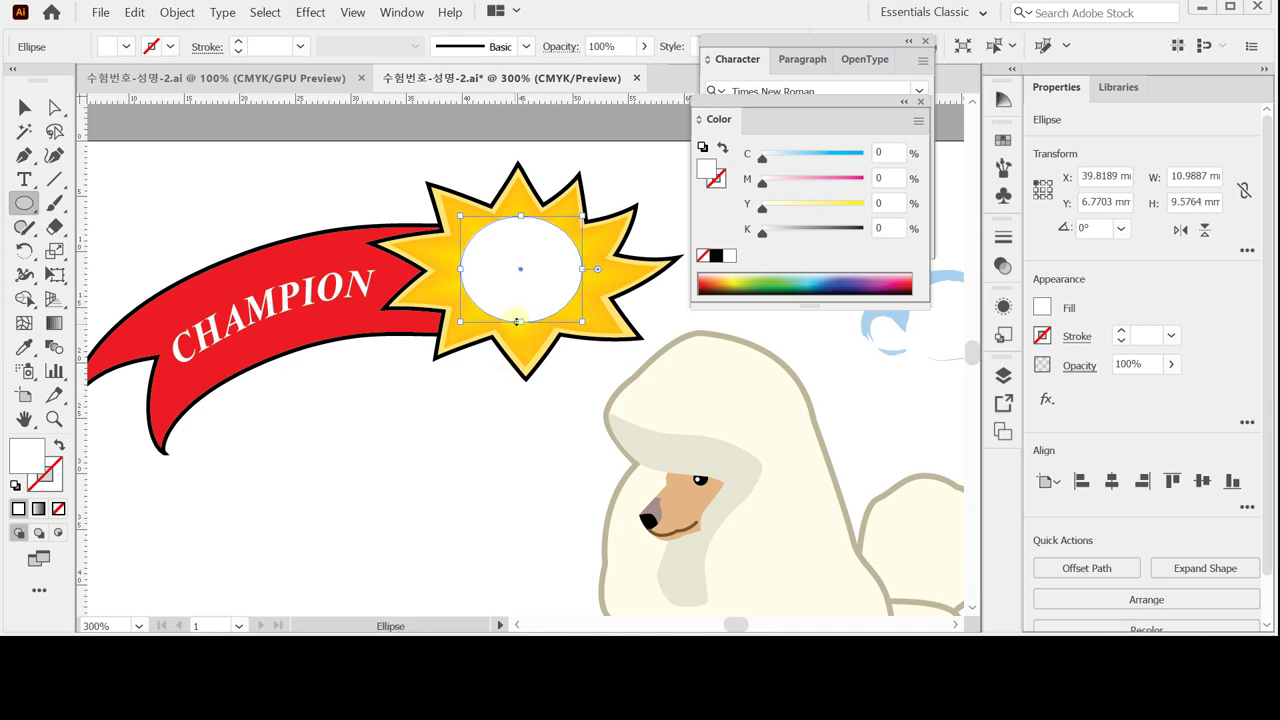
pyautogui.moveTo(520, 322); pyautogui.dragTo(518, 327)
pyautogui.hotkey('ctrl', 'shift', 'a')
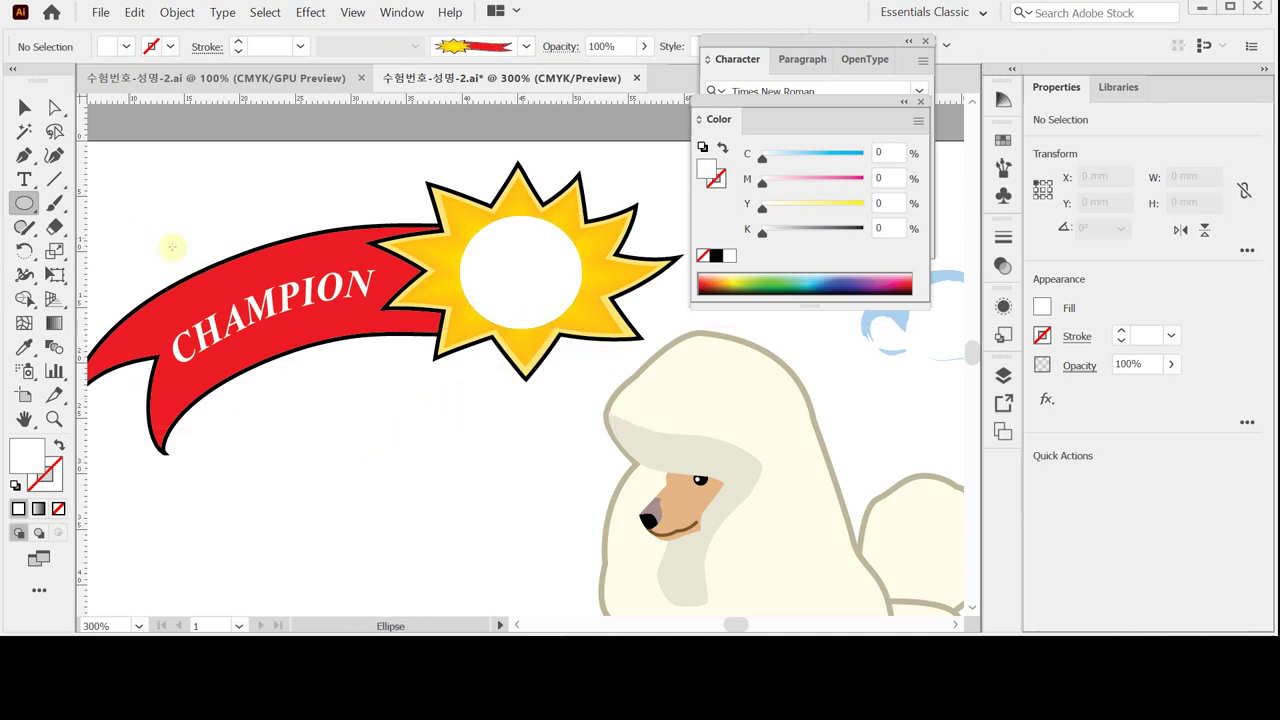
pyautogui.press('ctrl')
pyautogui.click(537, 270)
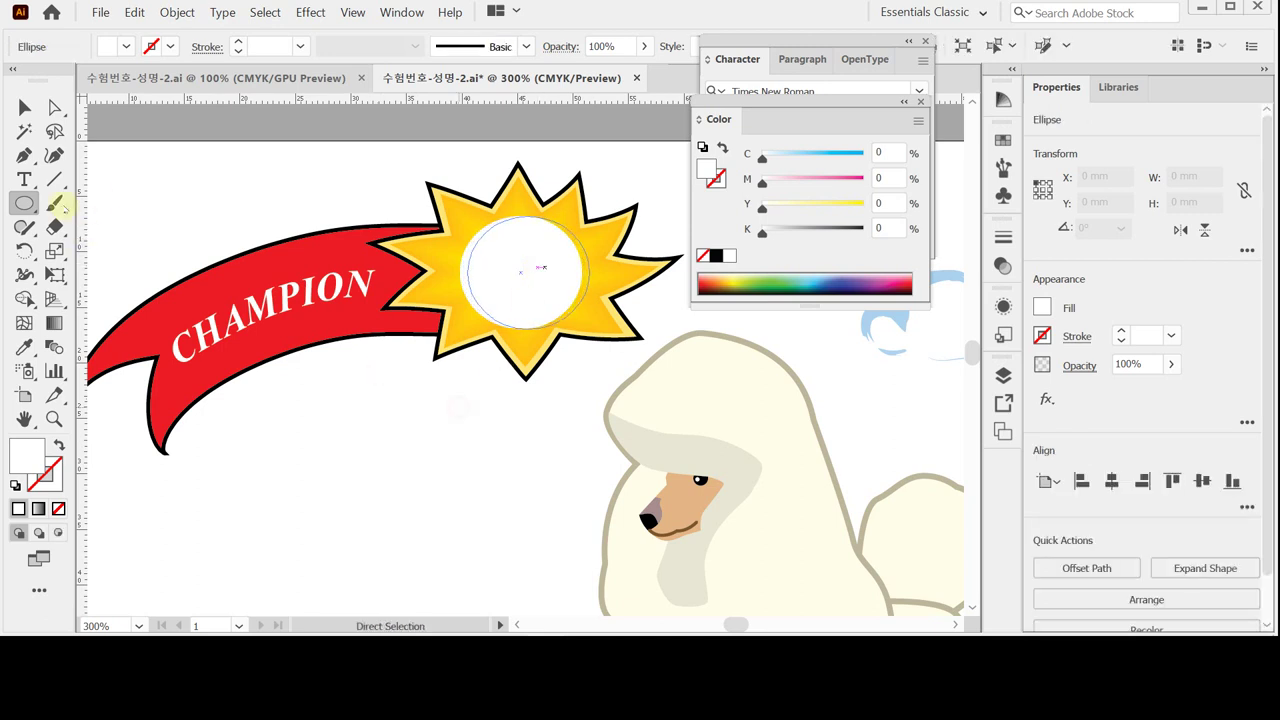
pyautogui.hotkey('ctrl', 'shift', 'a')
# Add the number 1 as black 18 pt text inside the white ellipse.
pyautogui.click(24, 178)
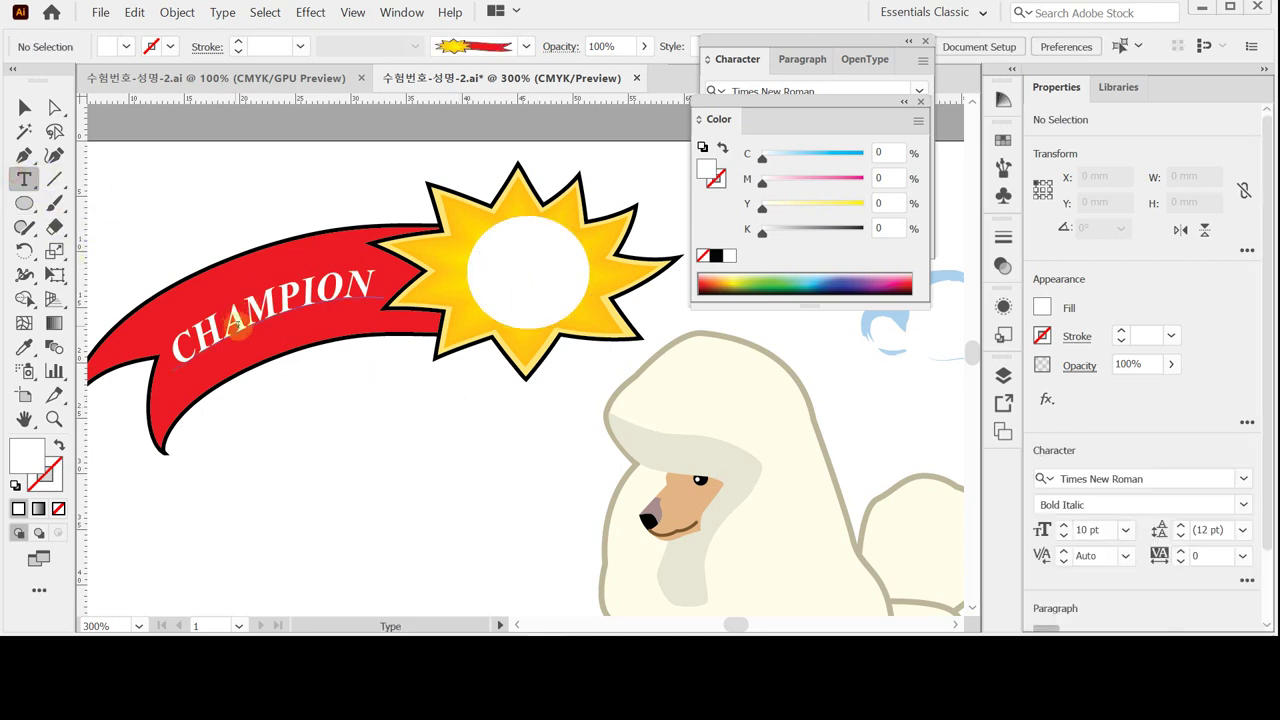
pyautogui.click(507, 284)
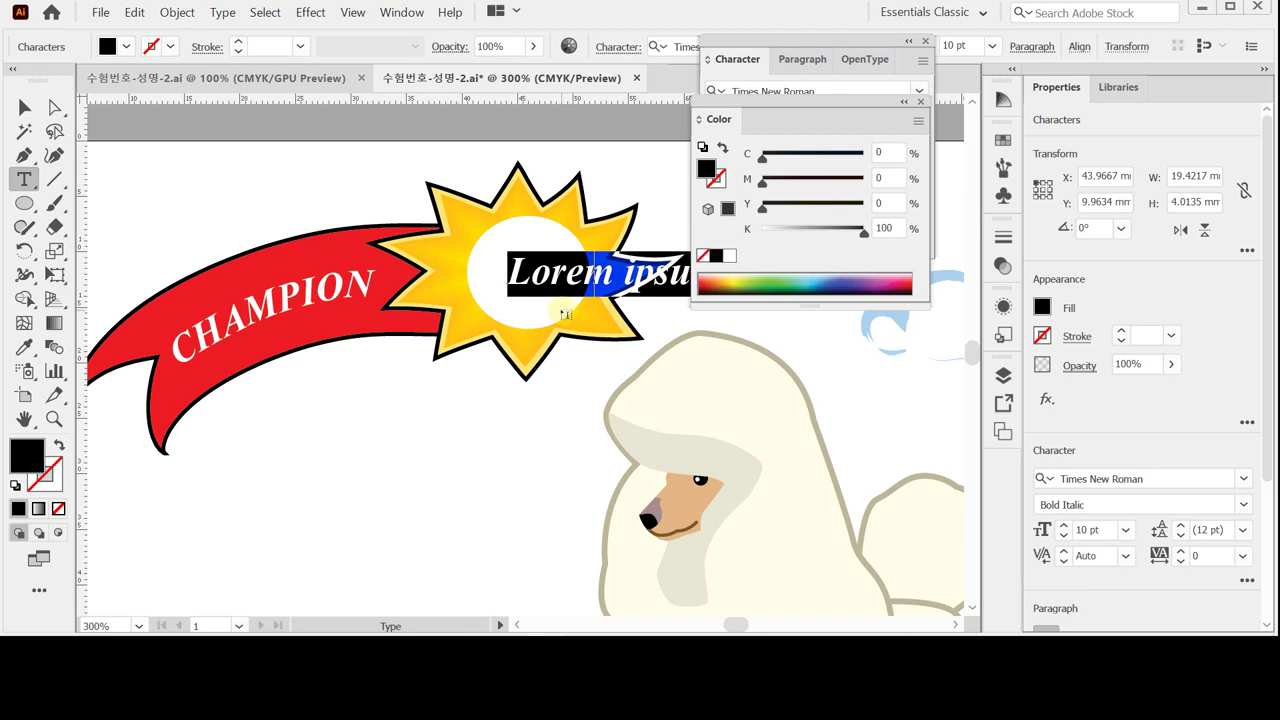
pyautogui.click(730, 62)
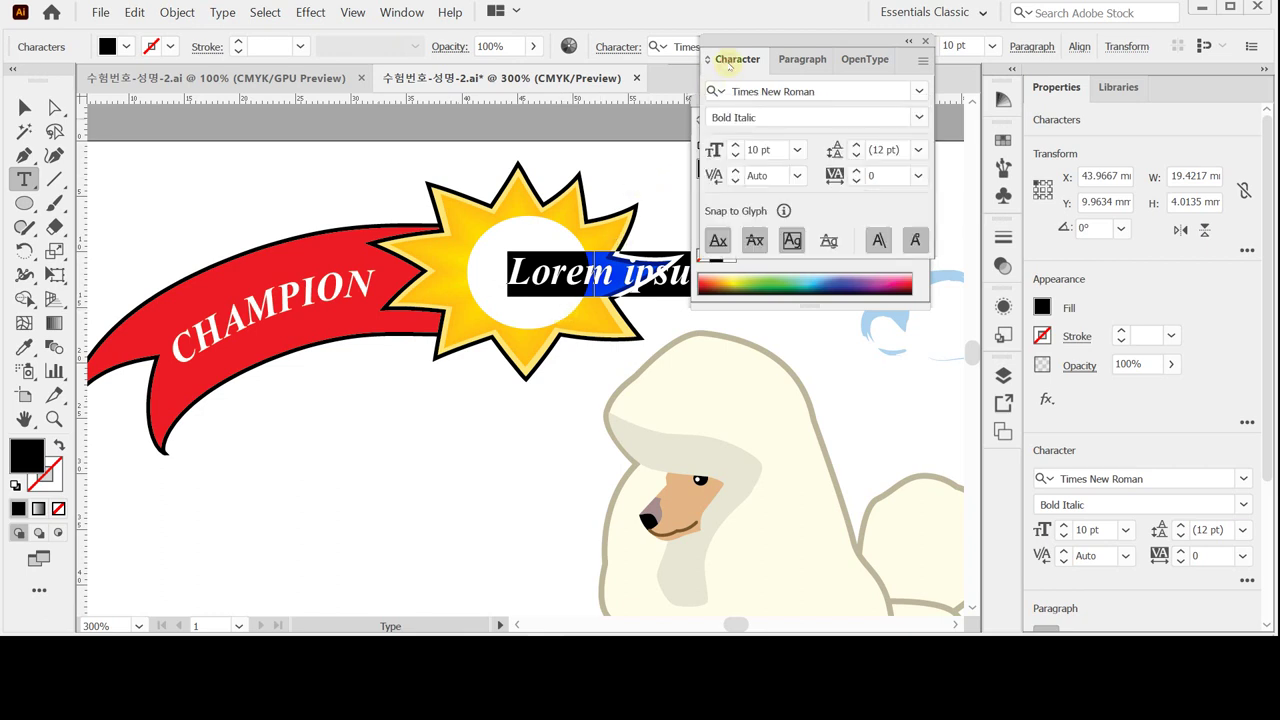
pyautogui.click(797, 149)
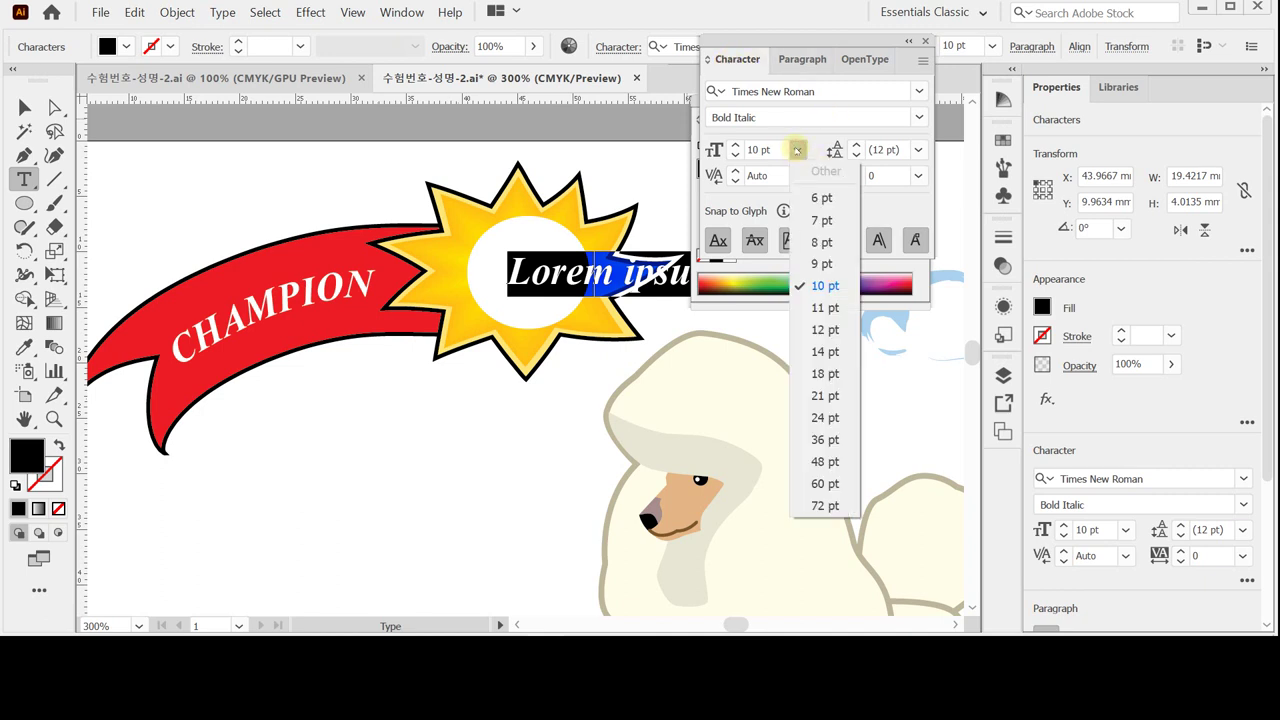
pyautogui.click(833, 374)
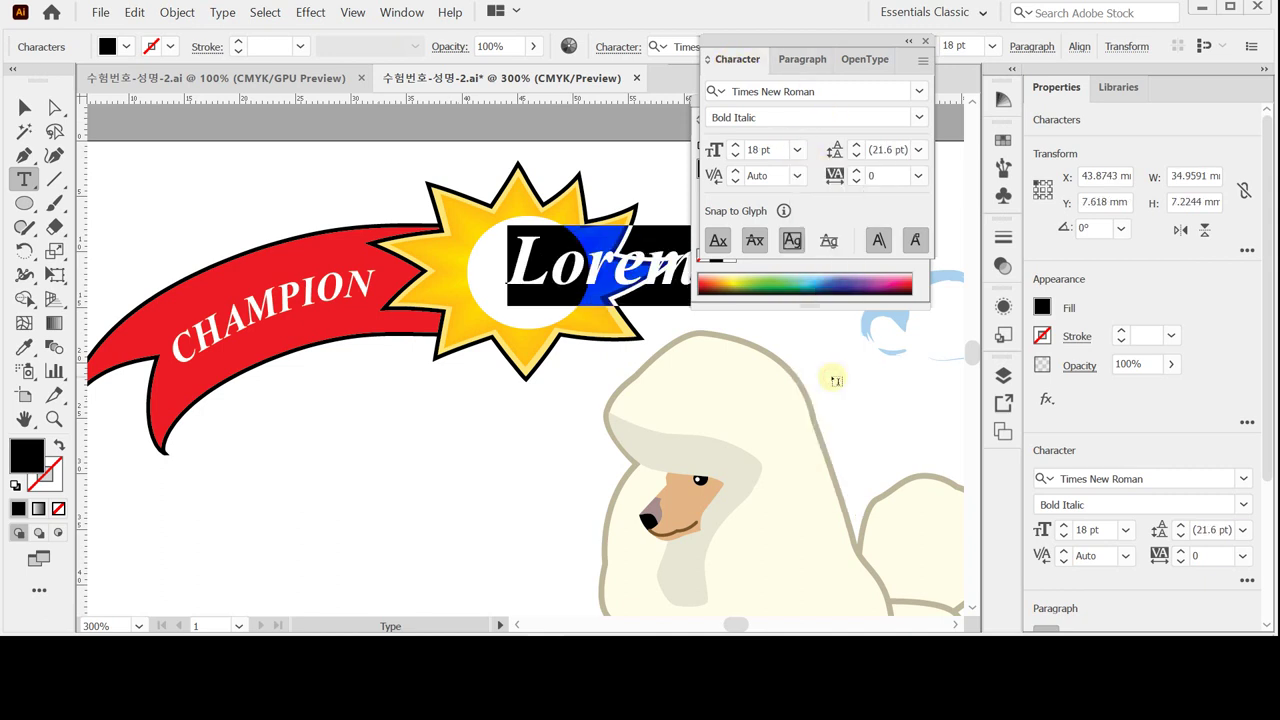
pyautogui.click(718, 263)
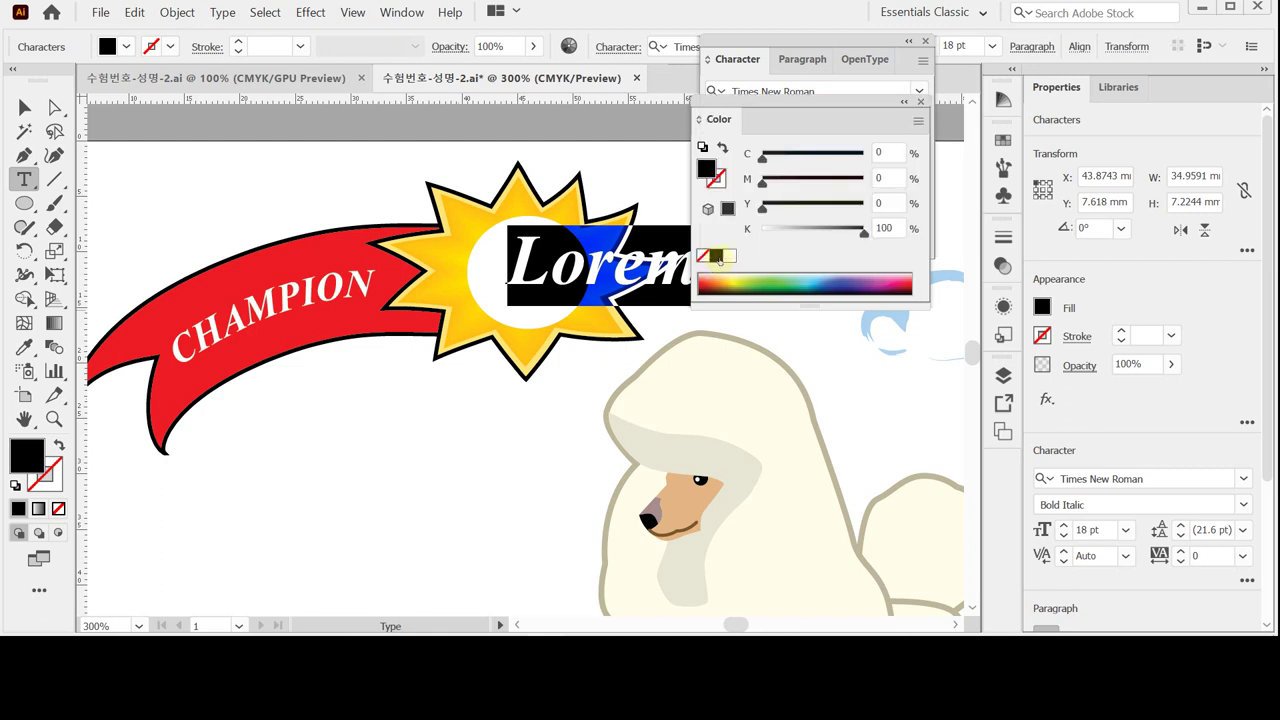
pyautogui.write('1')
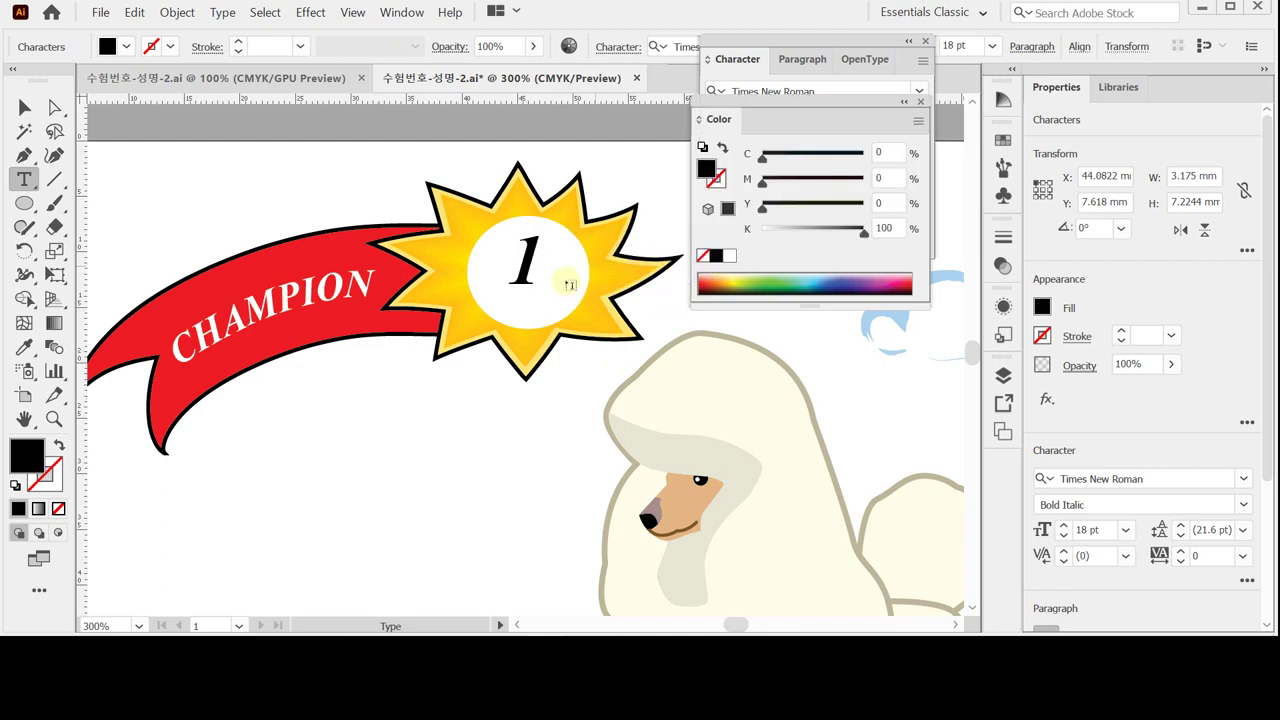
# Move the number 1 to the centre of the white ellipse and save the document.
pyautogui.hotkey('ctrl', 'a')
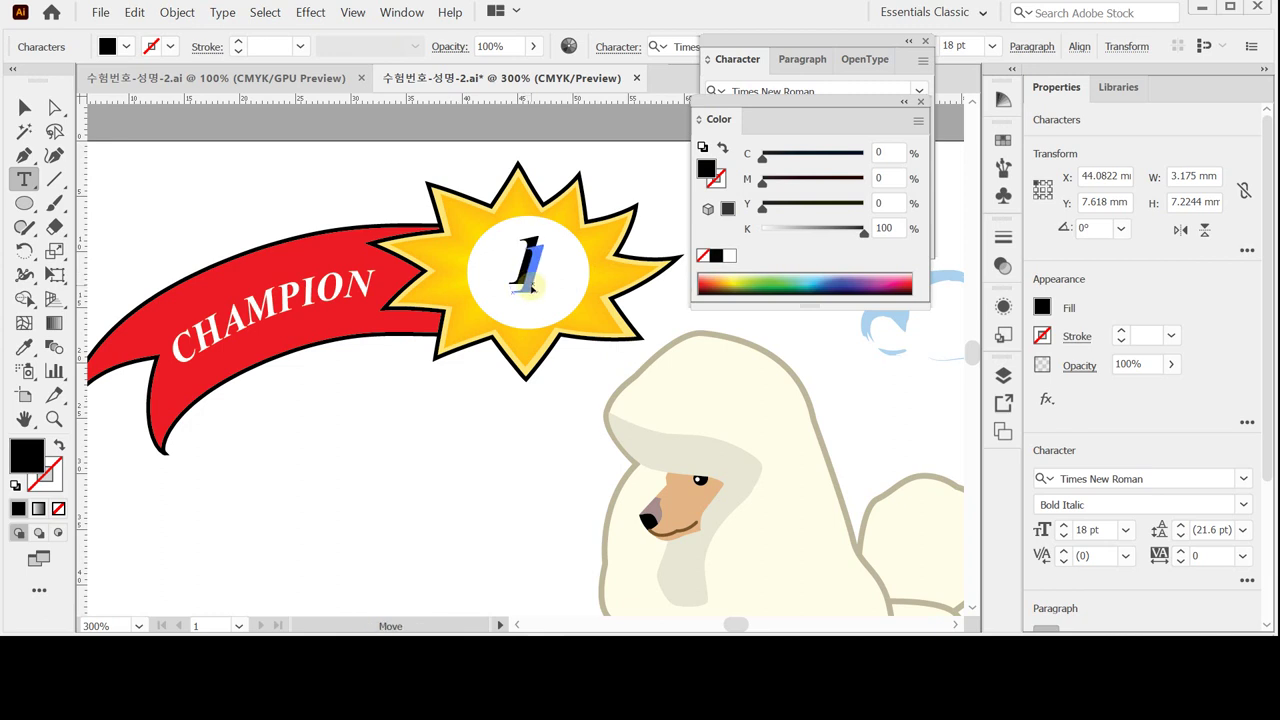
pyautogui.press('Escape')
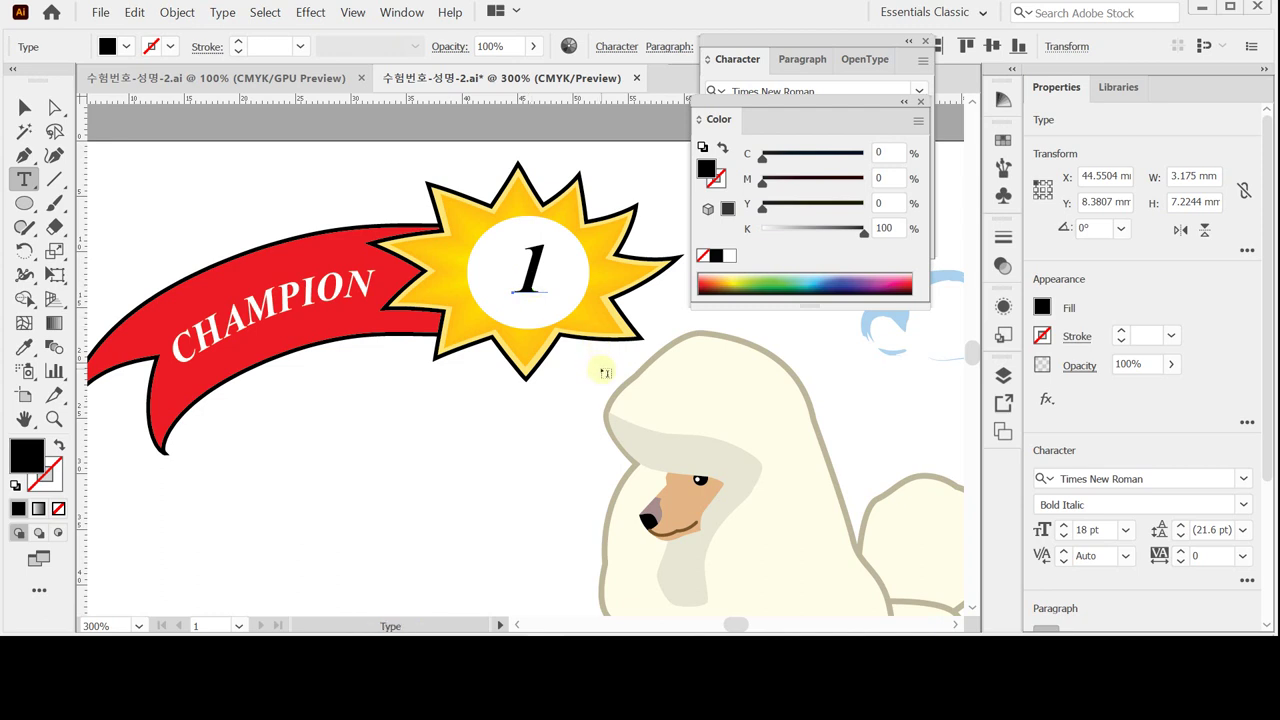
pyautogui.press('ctrl')
pyautogui.hotkey('ctrl', 's')
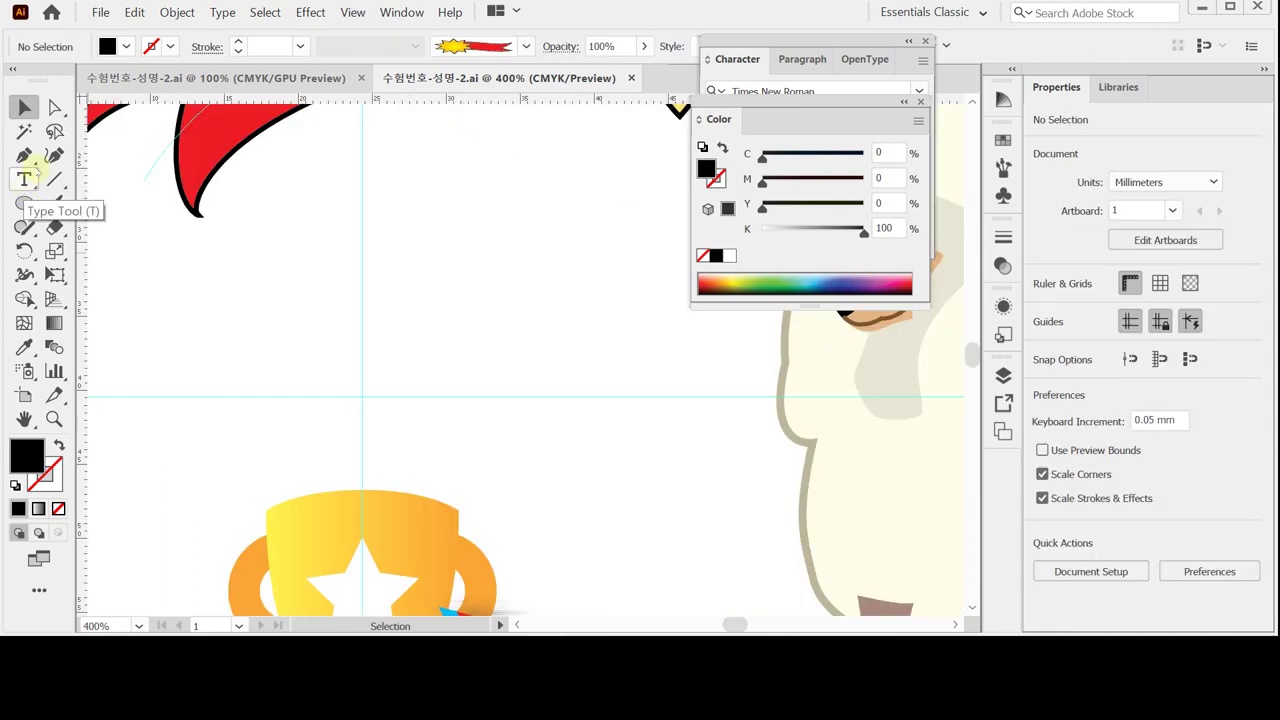
# Start a new text object in the empty area above the trophy, set in Arial Bold Italic at 24 pt.
pyautogui.click(23, 180)
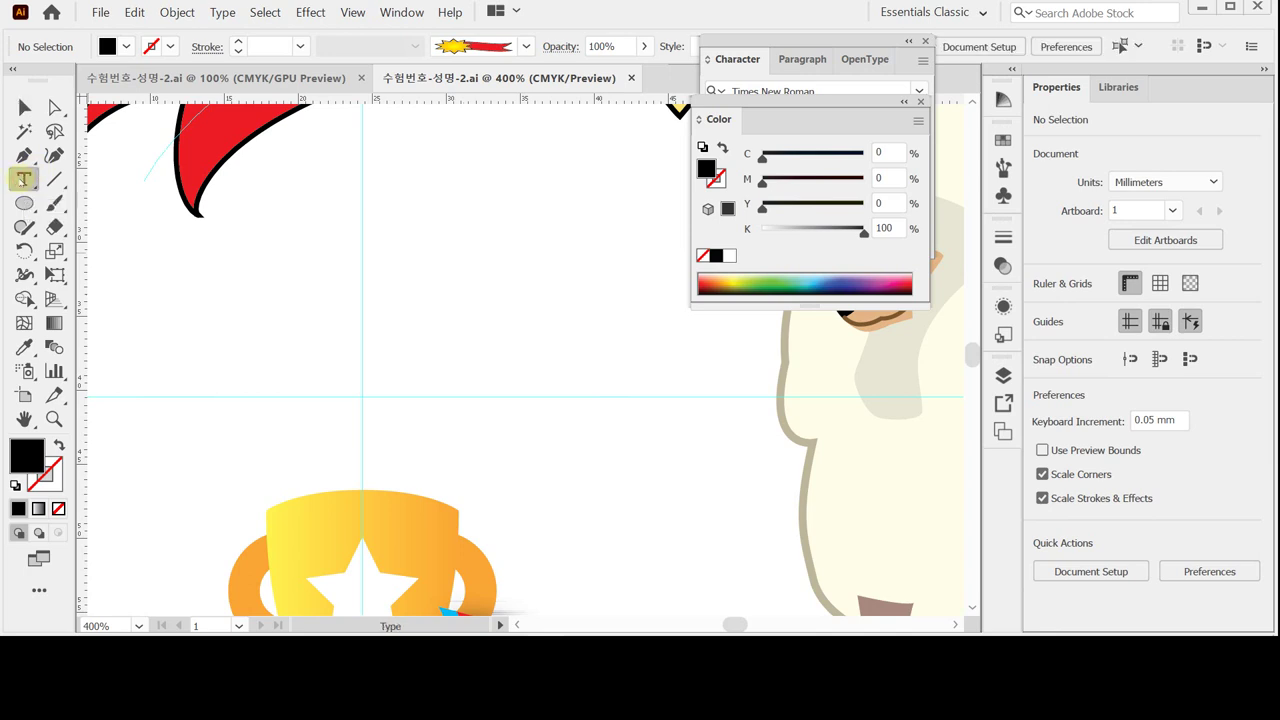
pyautogui.moveTo(23, 180); pyautogui.dragTo(80, 177)
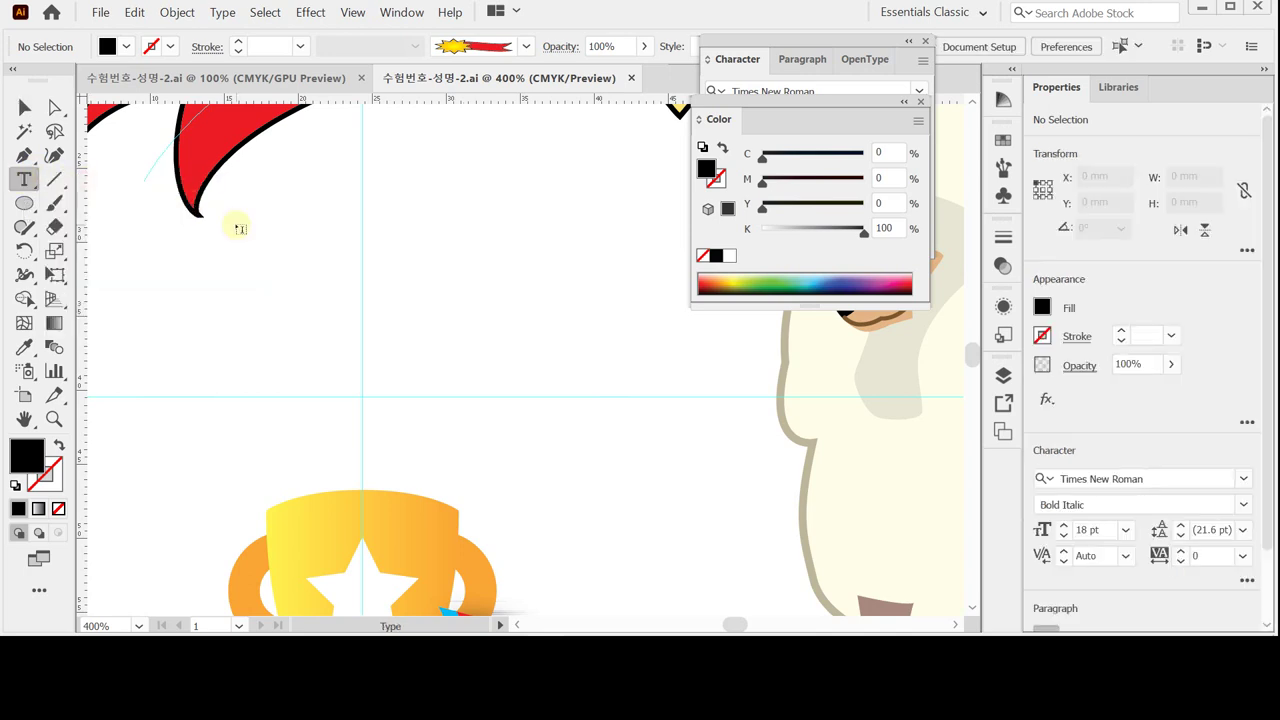
pyautogui.click(141, 345)
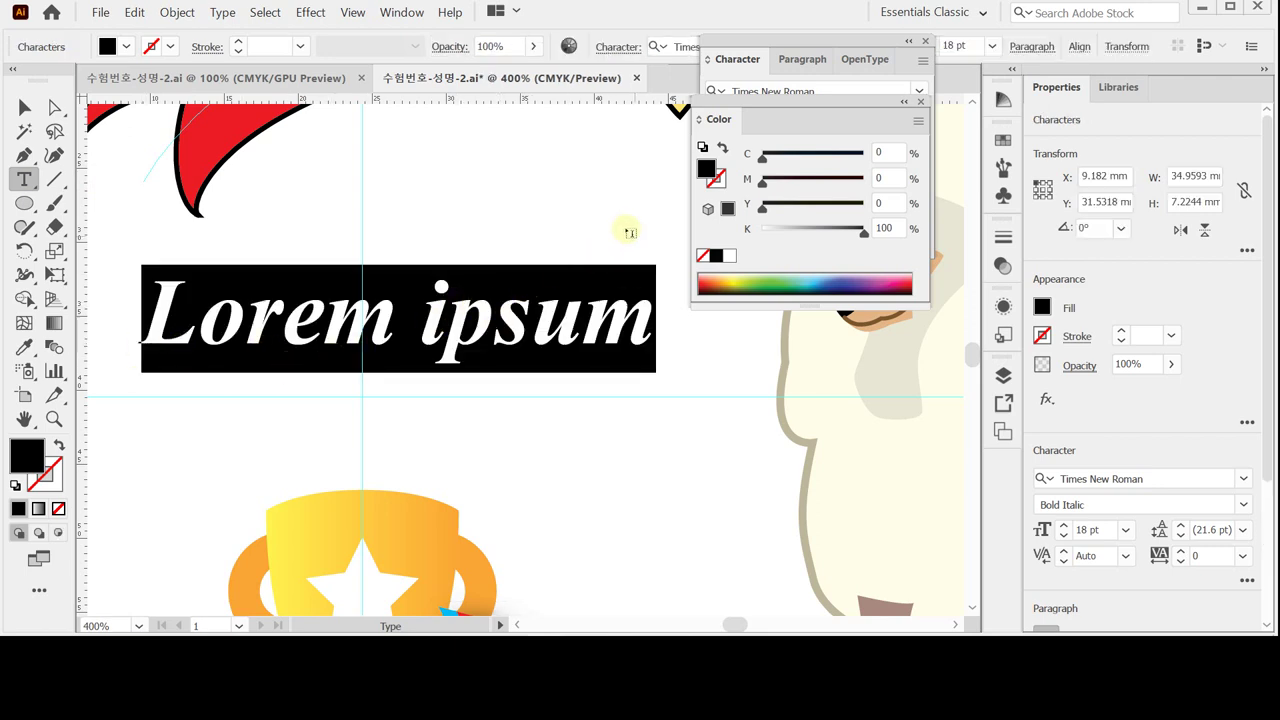
pyautogui.click(737, 60)
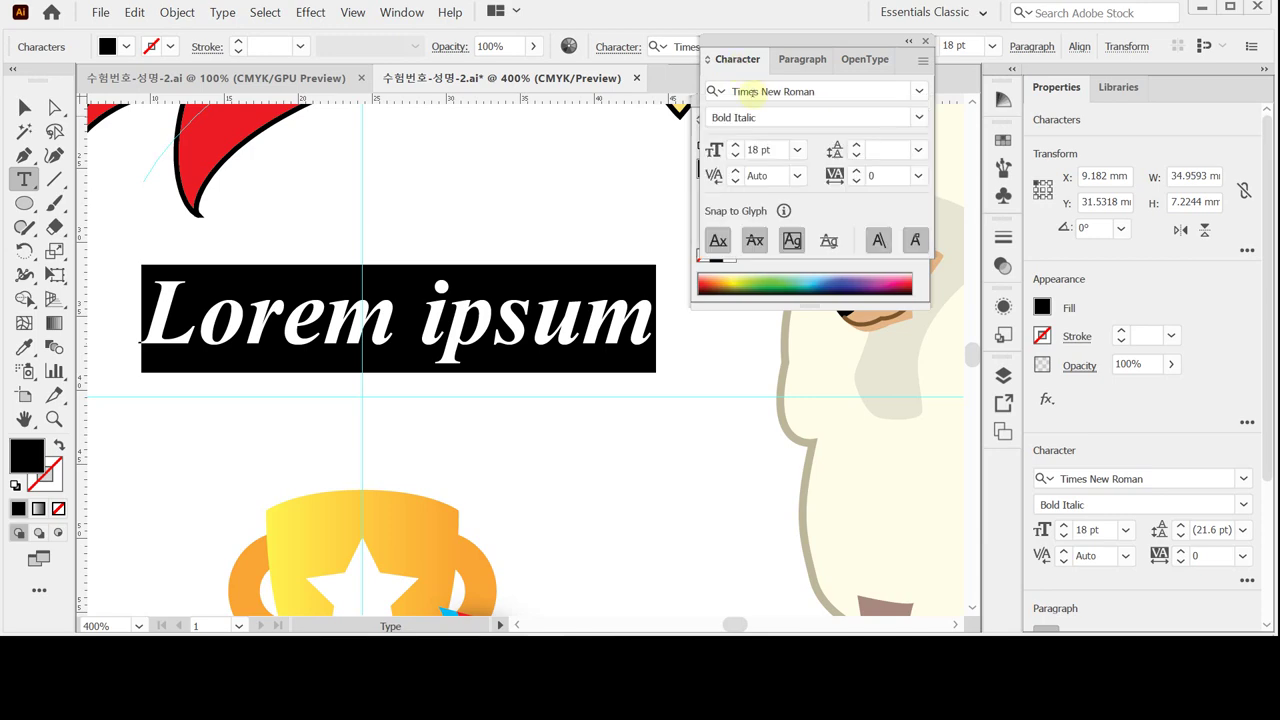
pyautogui.click(758, 91)
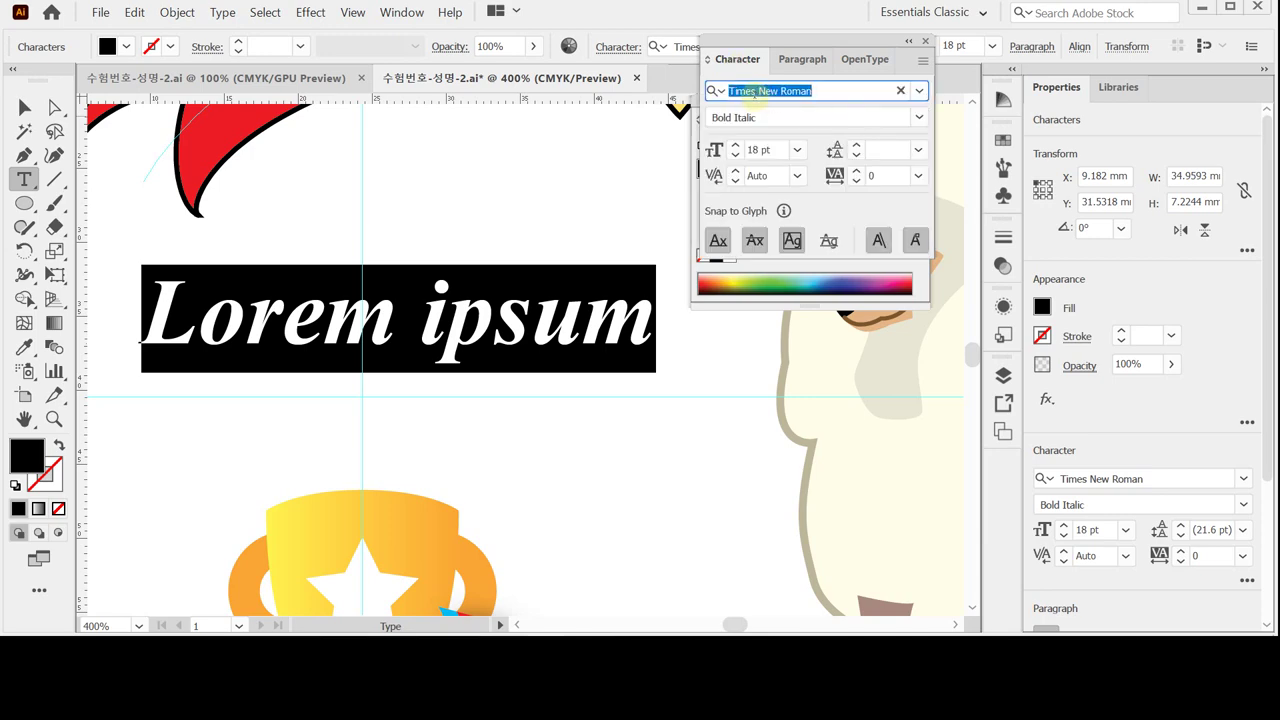
pyautogui.write('Ar')
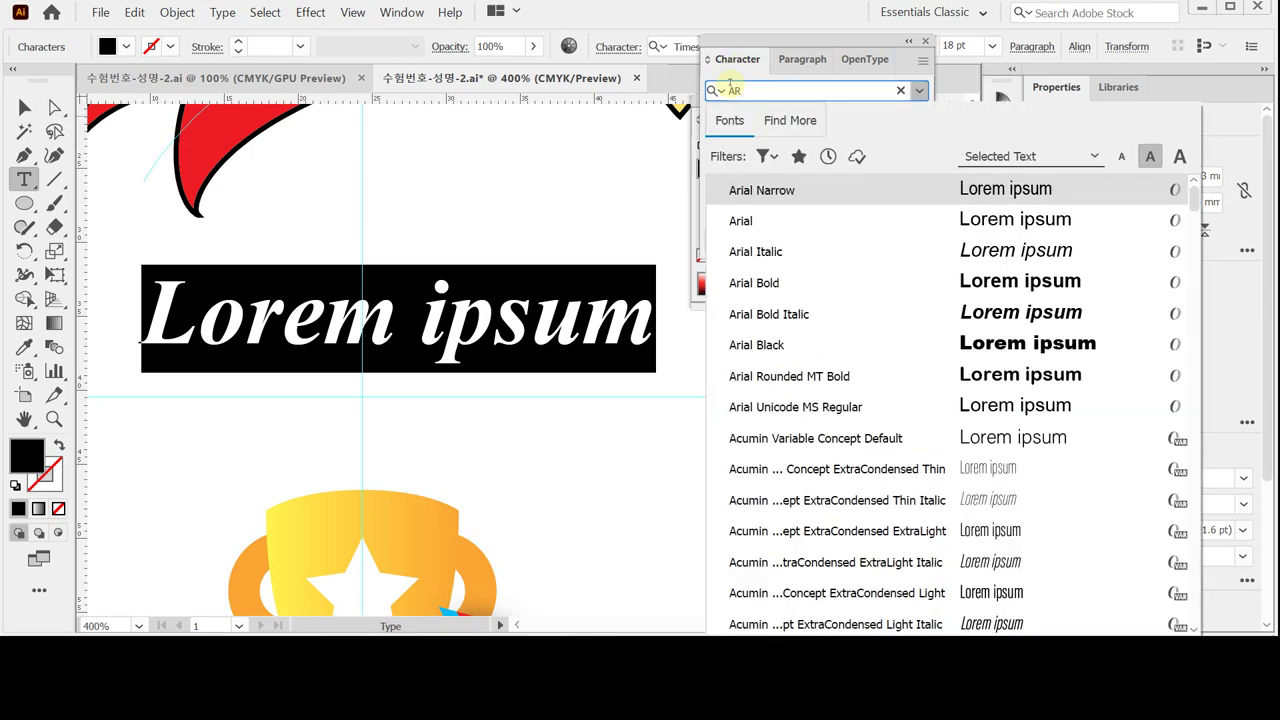
pyautogui.click(779, 316)
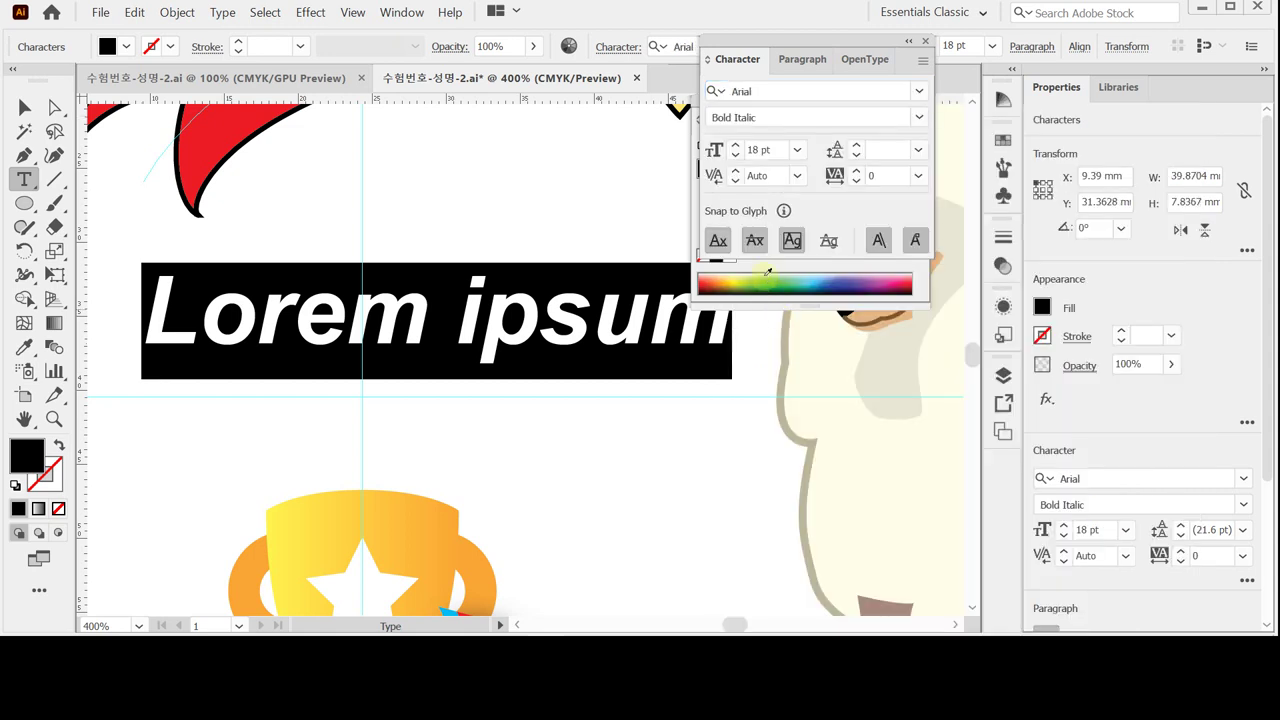
pyautogui.click(796, 150)
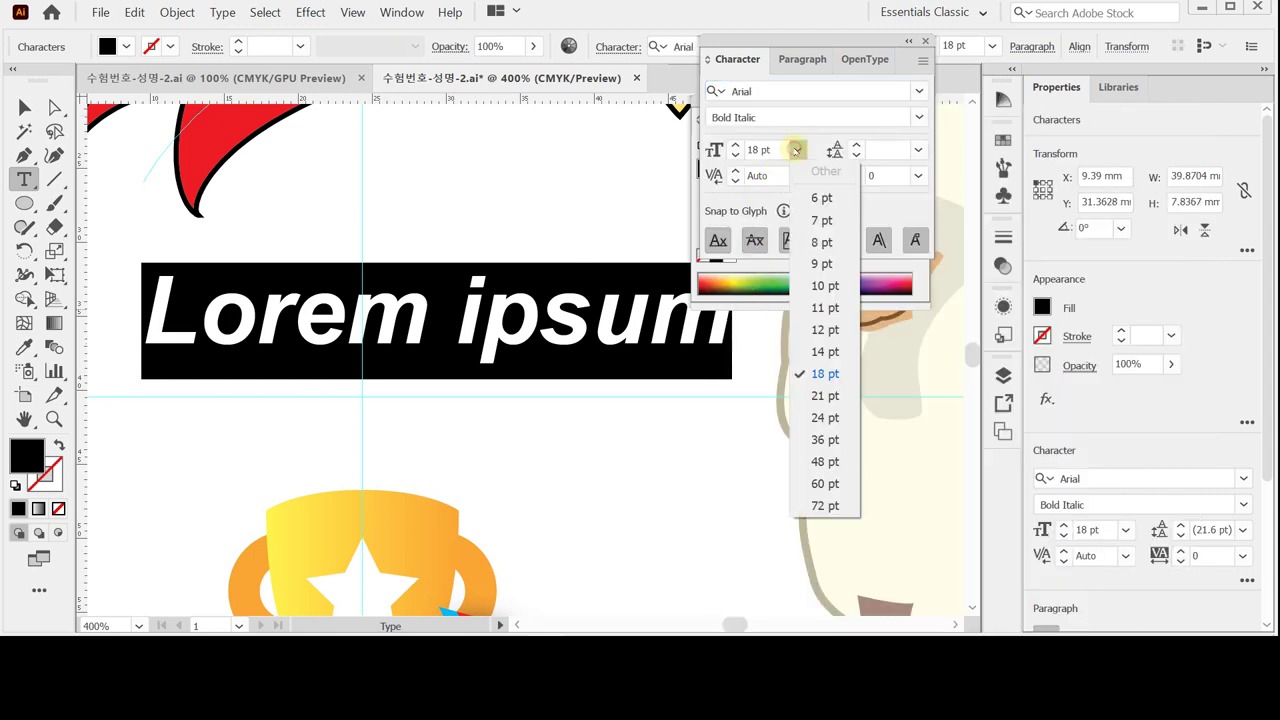
pyautogui.click(825, 417)
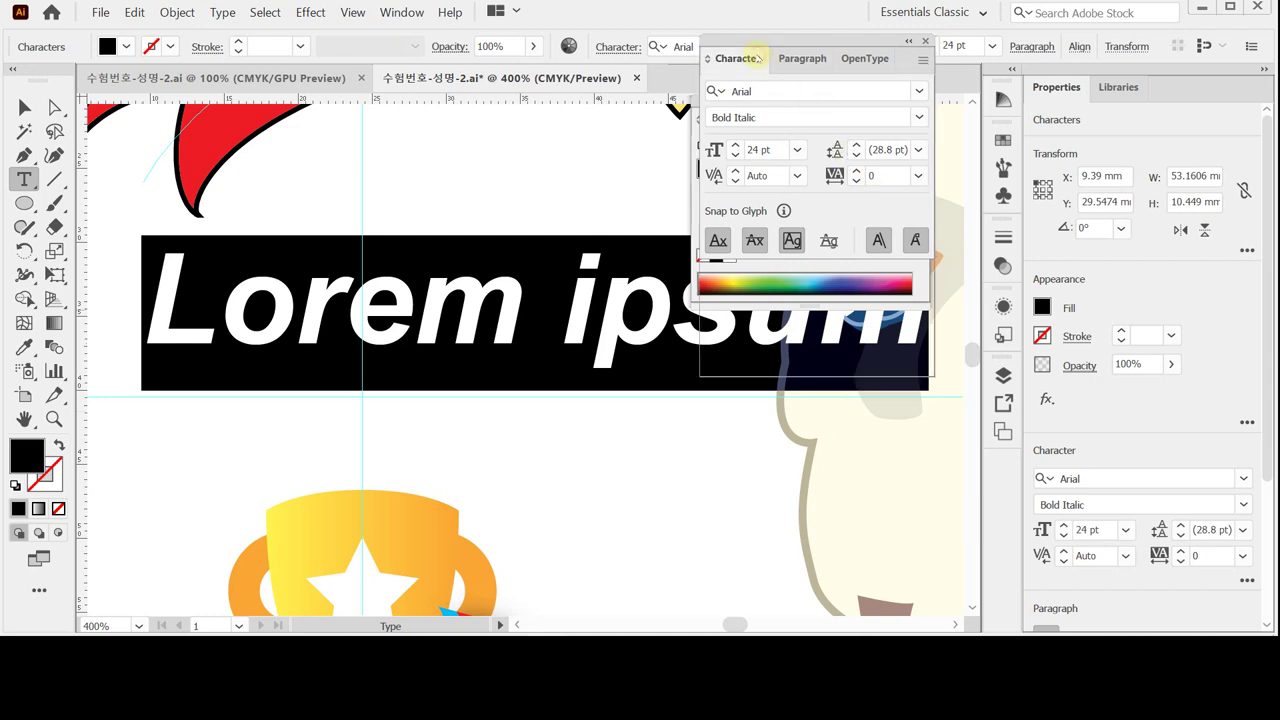
# Set the new text's fill colour to brown with C 50, M 70, Y 80 and K 30.
pyautogui.click(750, 58)
pyautogui.click(735, 58)
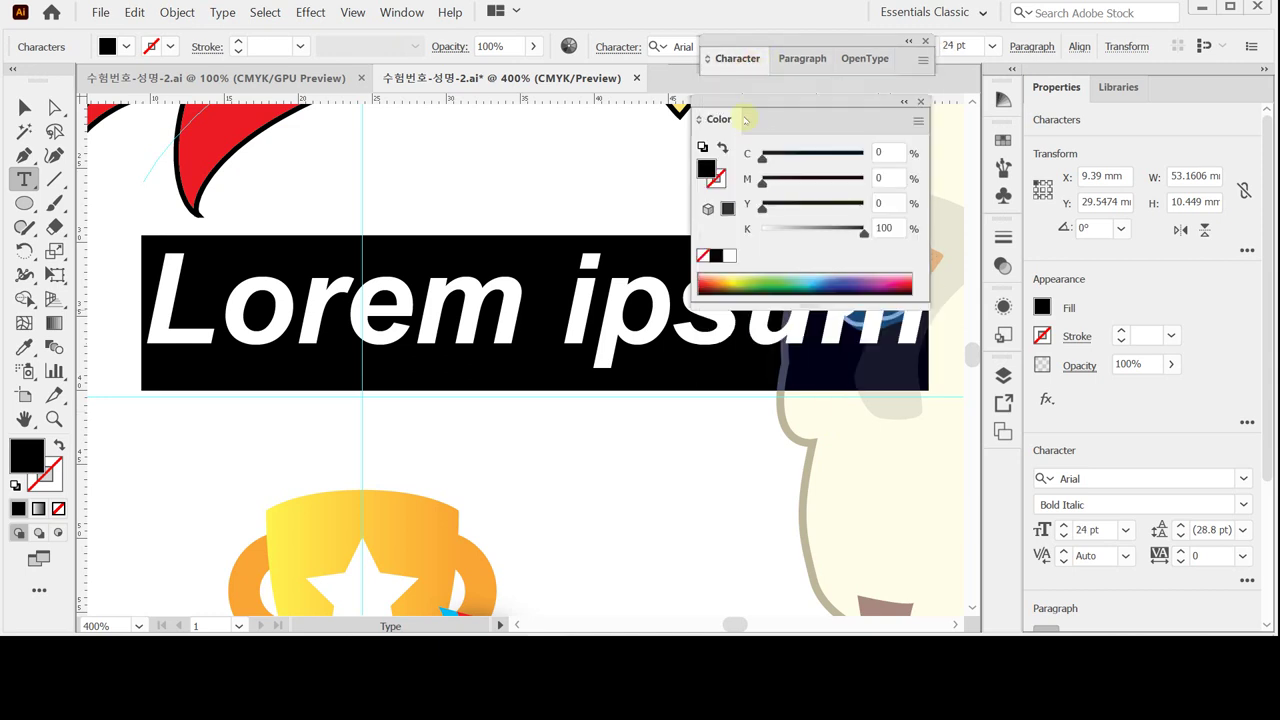
pyautogui.click(887, 155)
pyautogui.write('50')
pyautogui.press('Tab')
pyautogui.write('70')
pyautogui.press('Tab')
pyautogui.write('30')
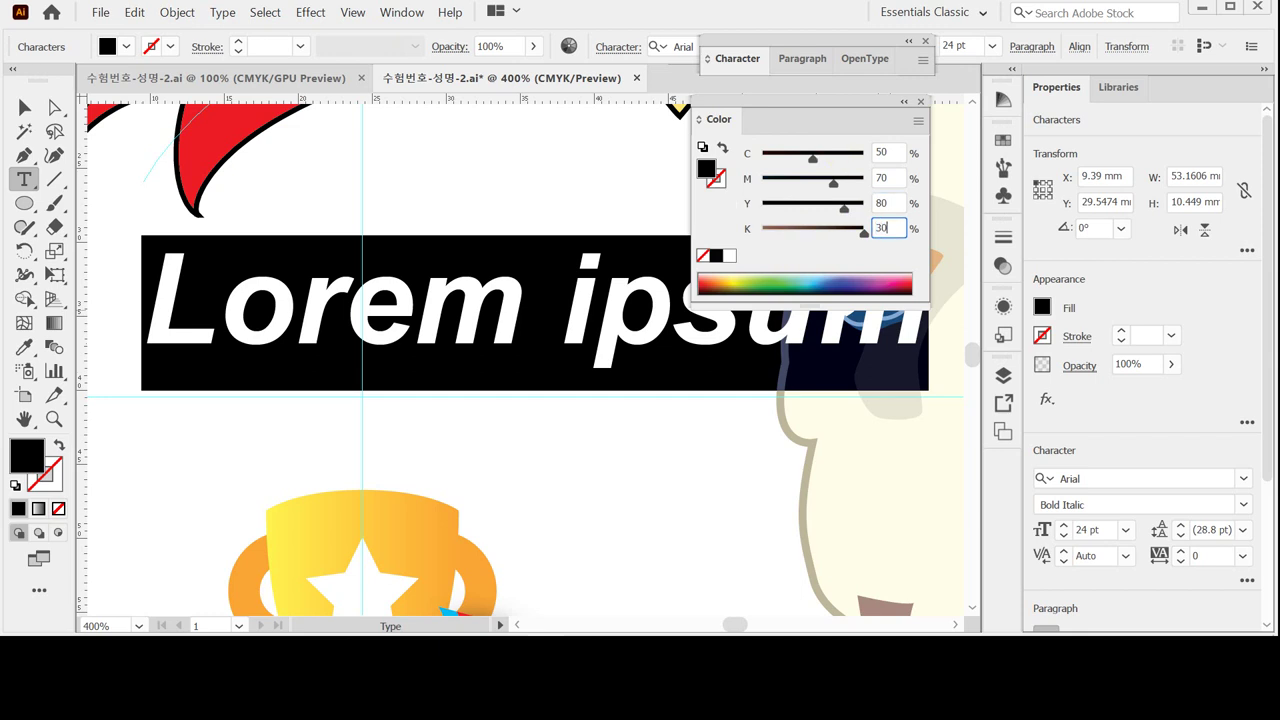
pyautogui.press('Return')
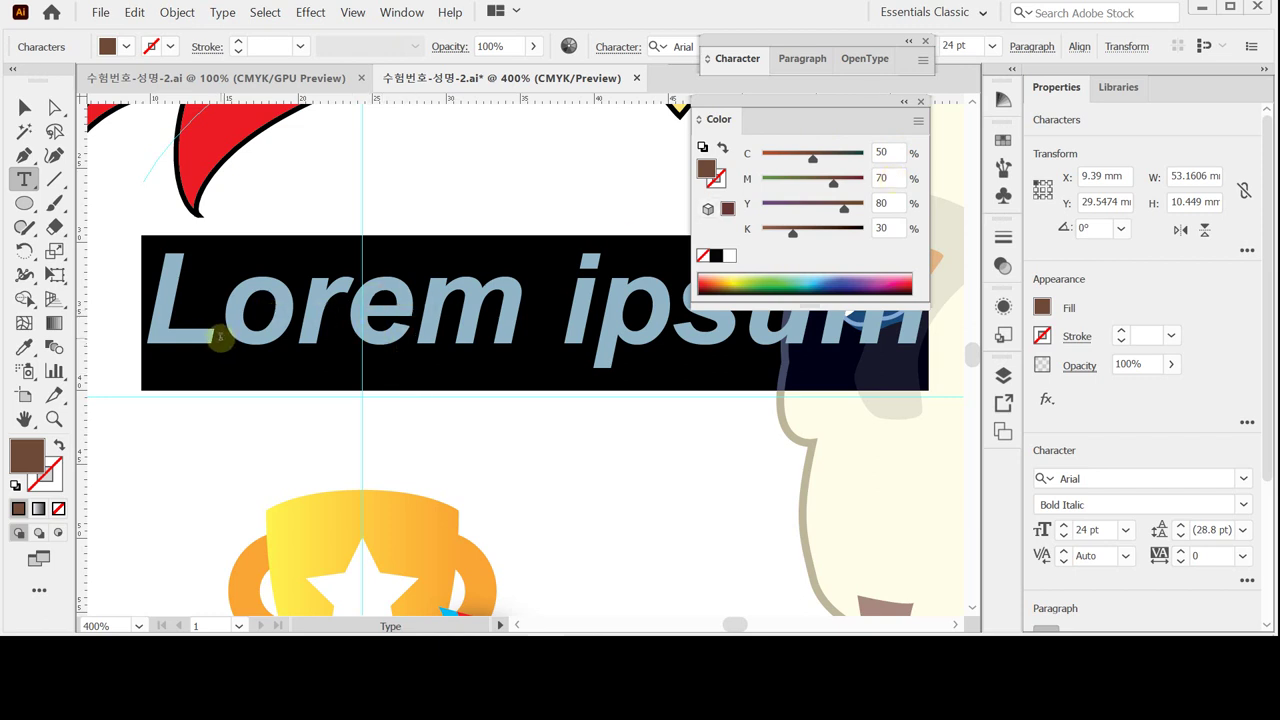
pyautogui.write('dOG')
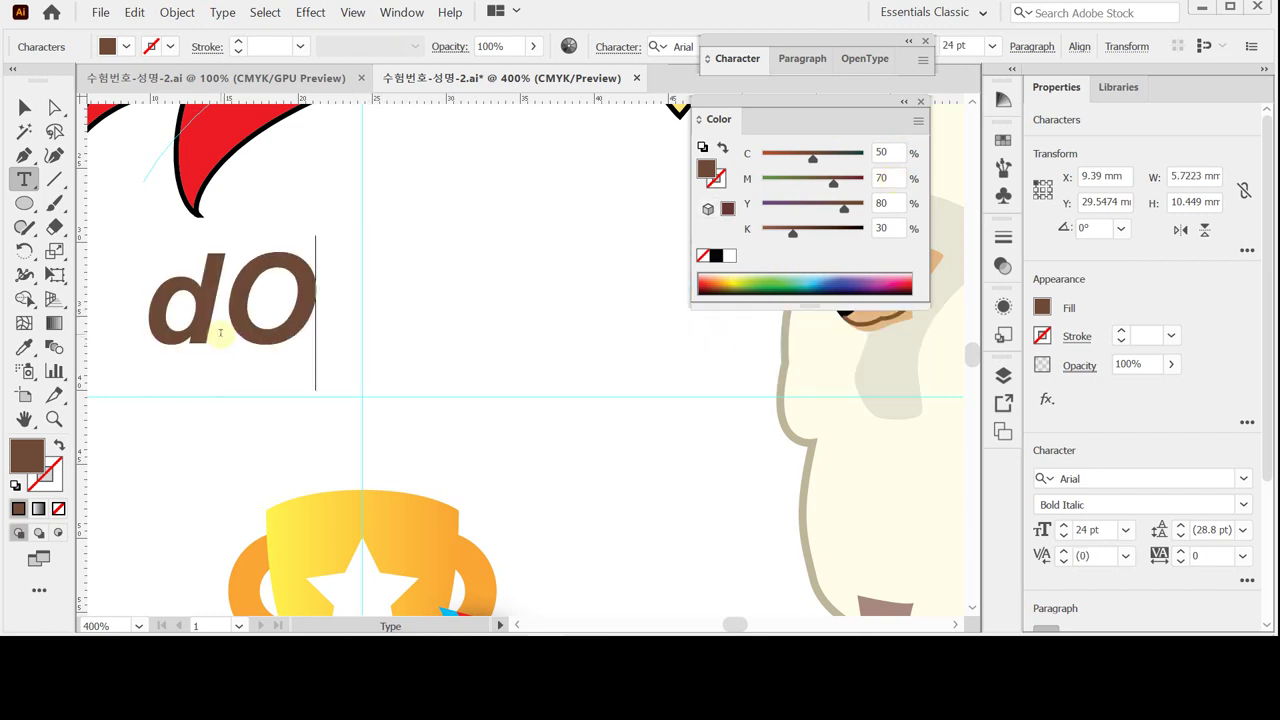
pyautogui.press('BackSpace')
pyautogui.press('BackSpace')
pyautogui.press('BackSpace')
pyautogui.press('capslock')
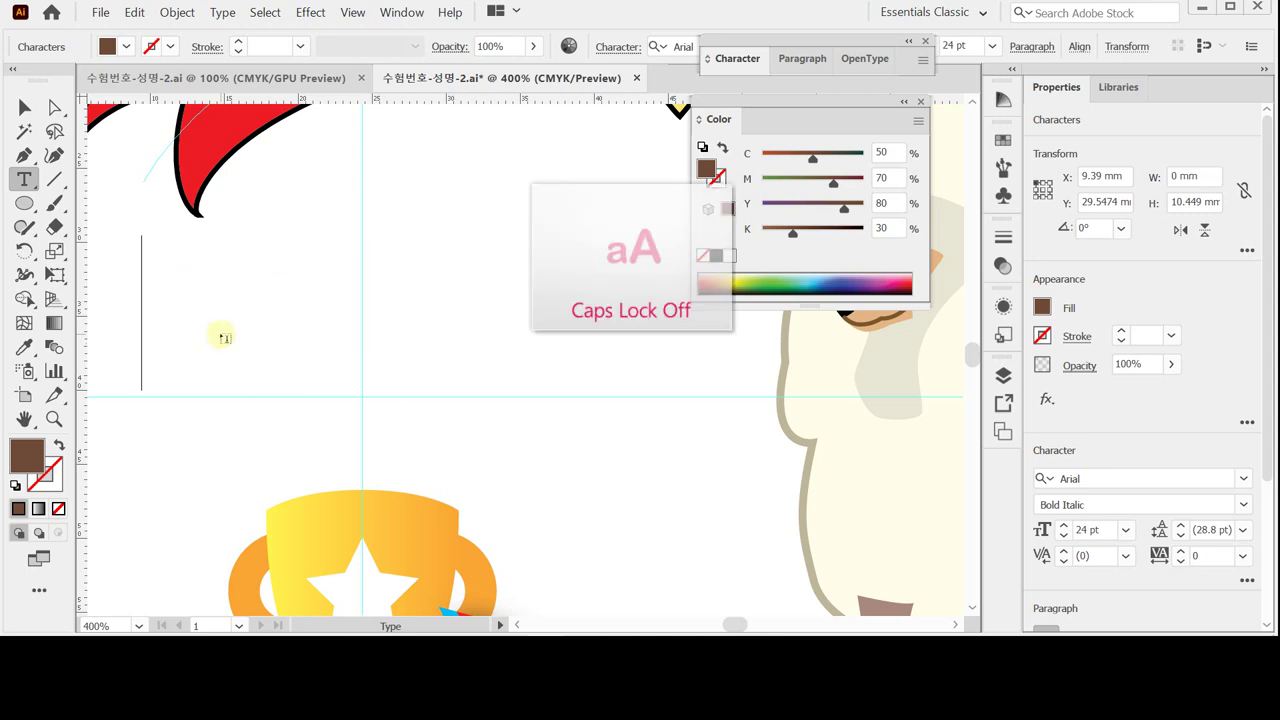
# Enter the title Dog Show and position it just above the trophy.
pyautogui.write('Dog ')
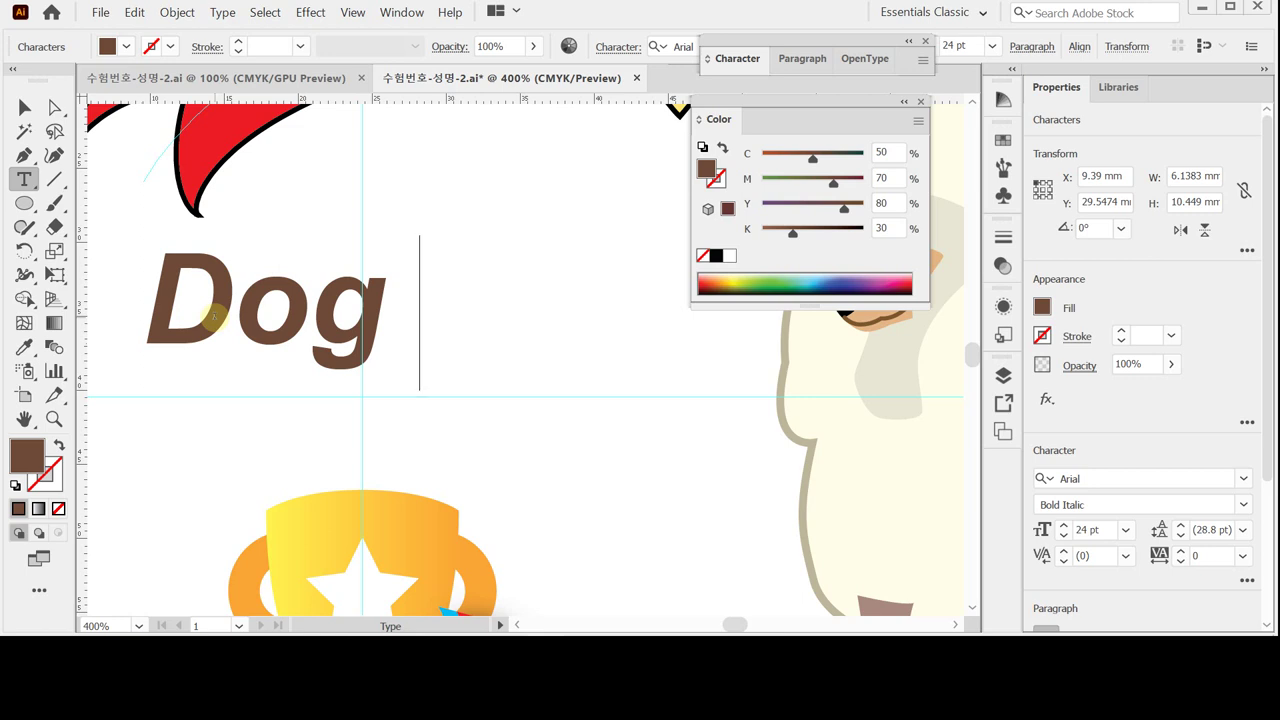
pyautogui.write('Show')
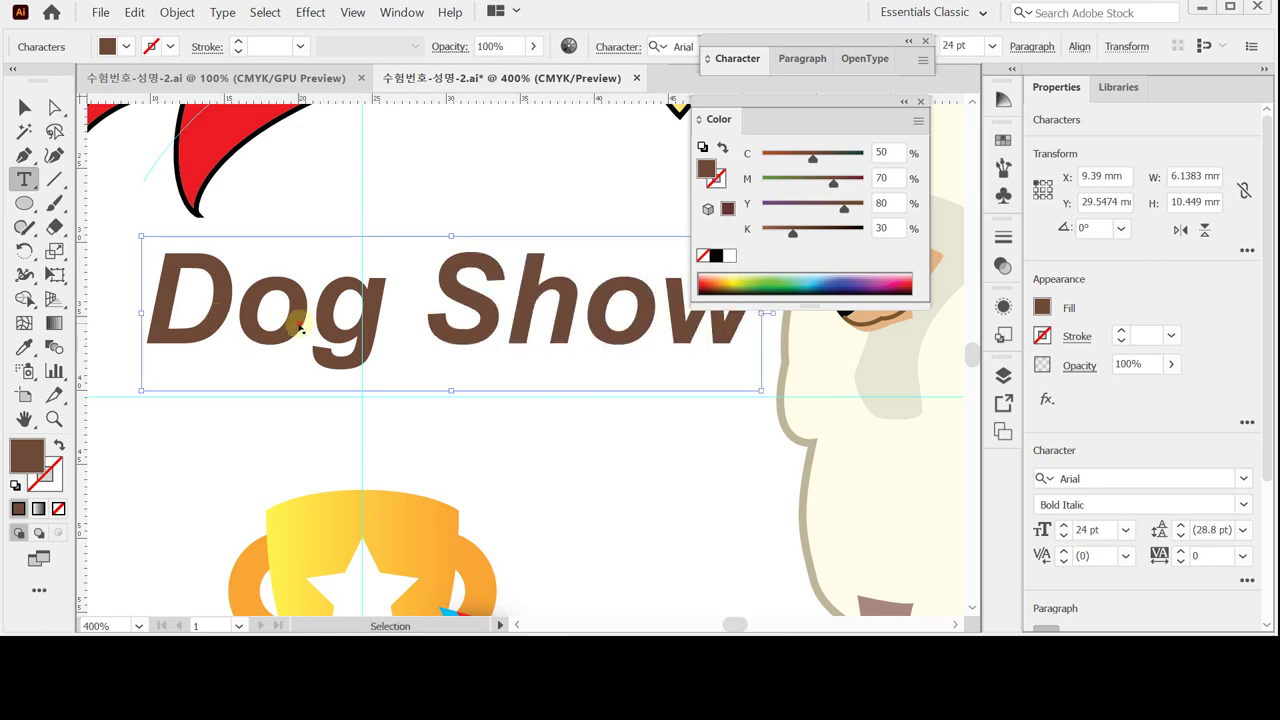
pyautogui.moveTo(298, 331); pyautogui.dragTo(268, 378)
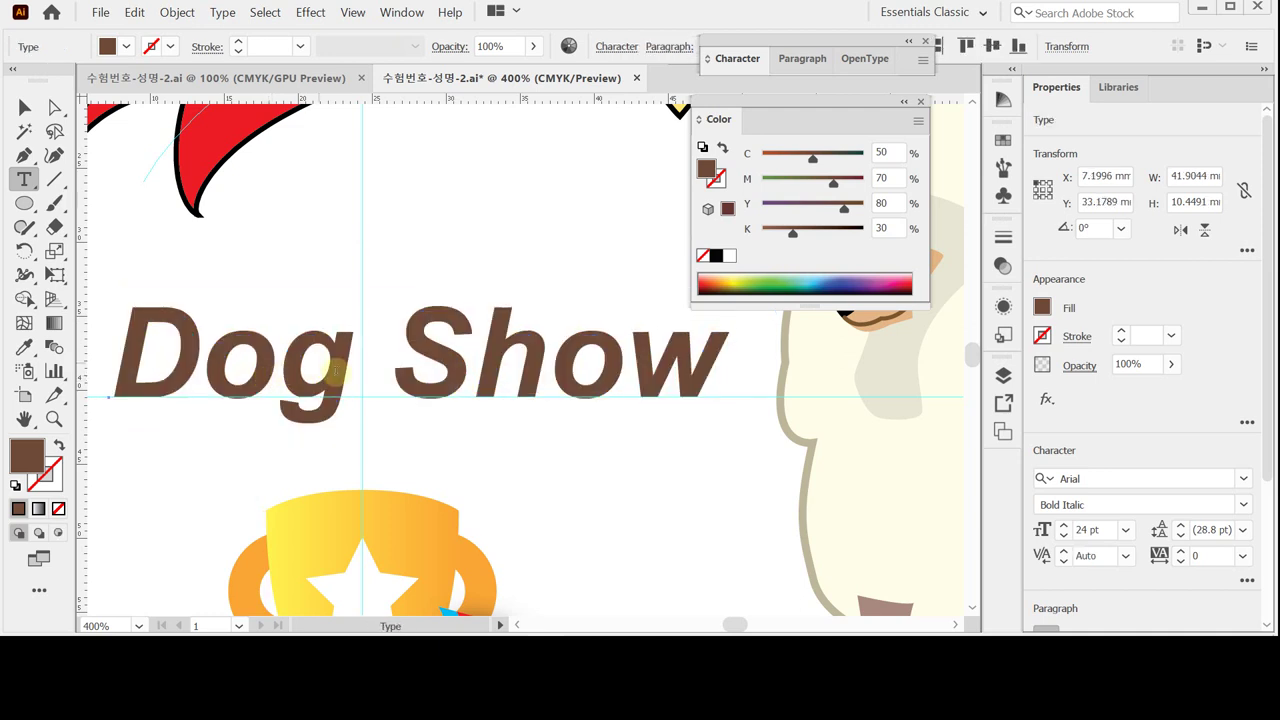
# Convert the Dog Show text to outlines and open the resulting letter group in isolation mode.
pyautogui.rightClick(265, 376)
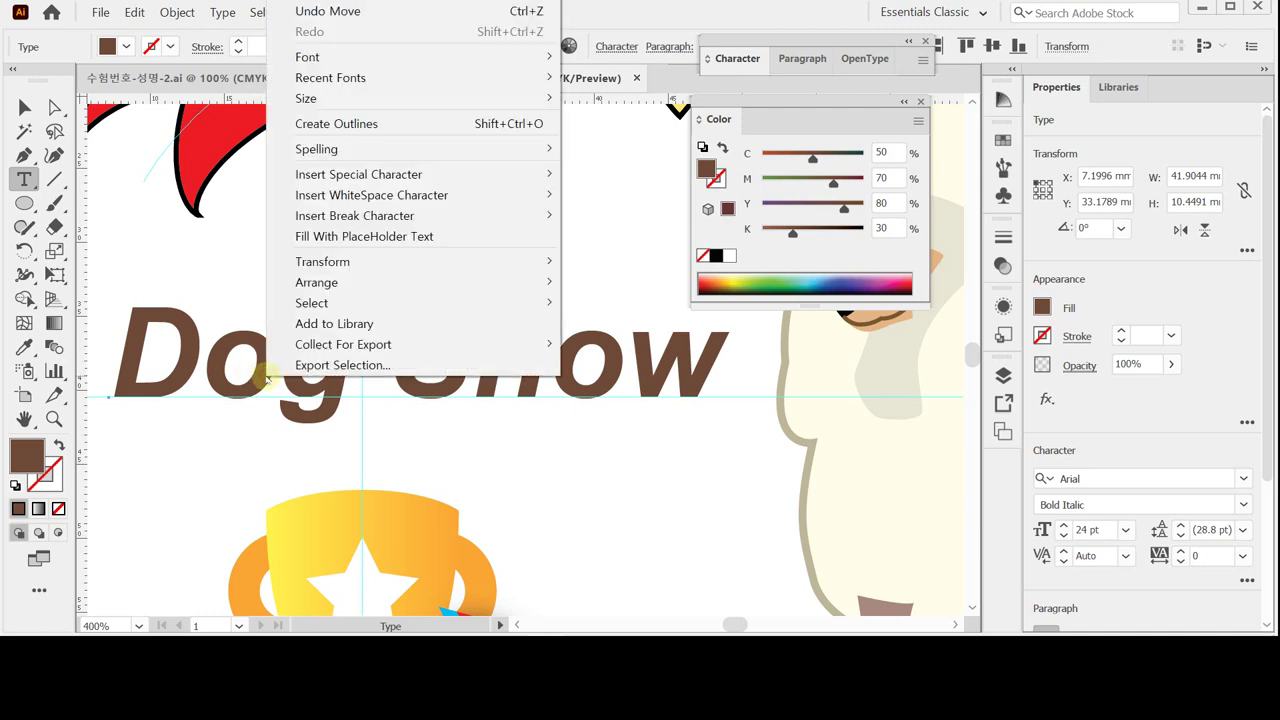
pyautogui.click(362, 124)
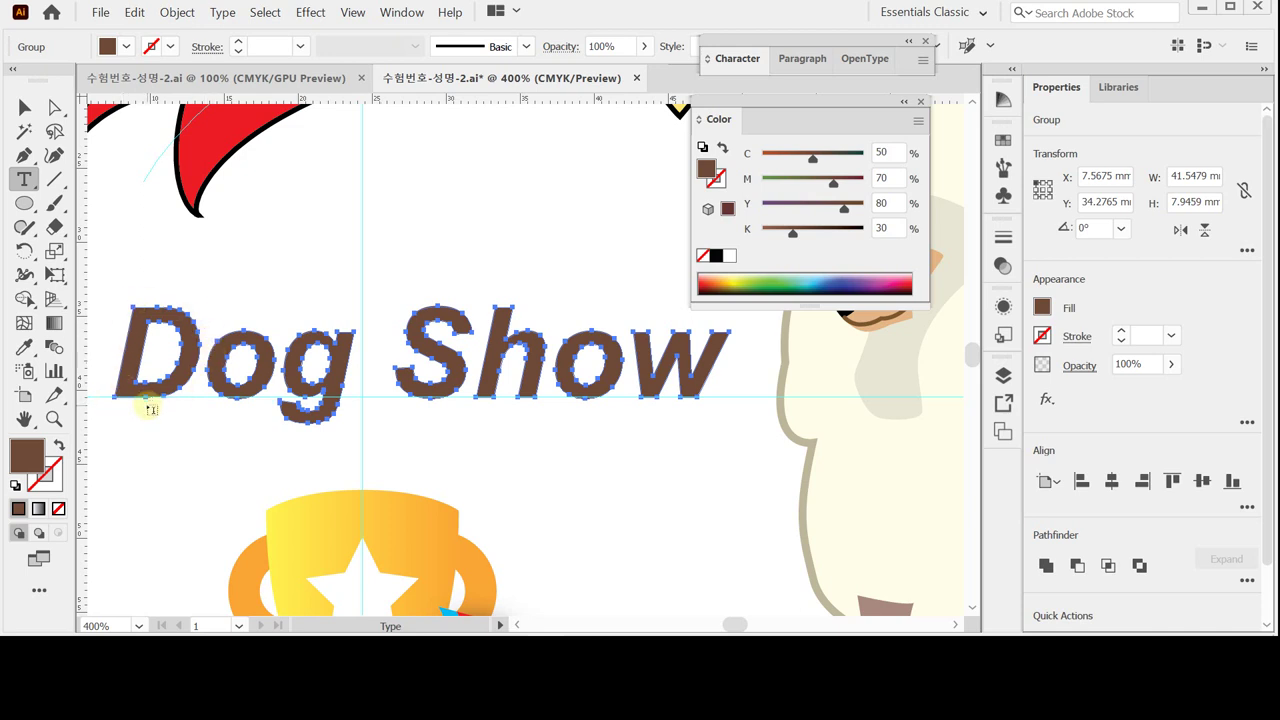
pyautogui.click(26, 108)
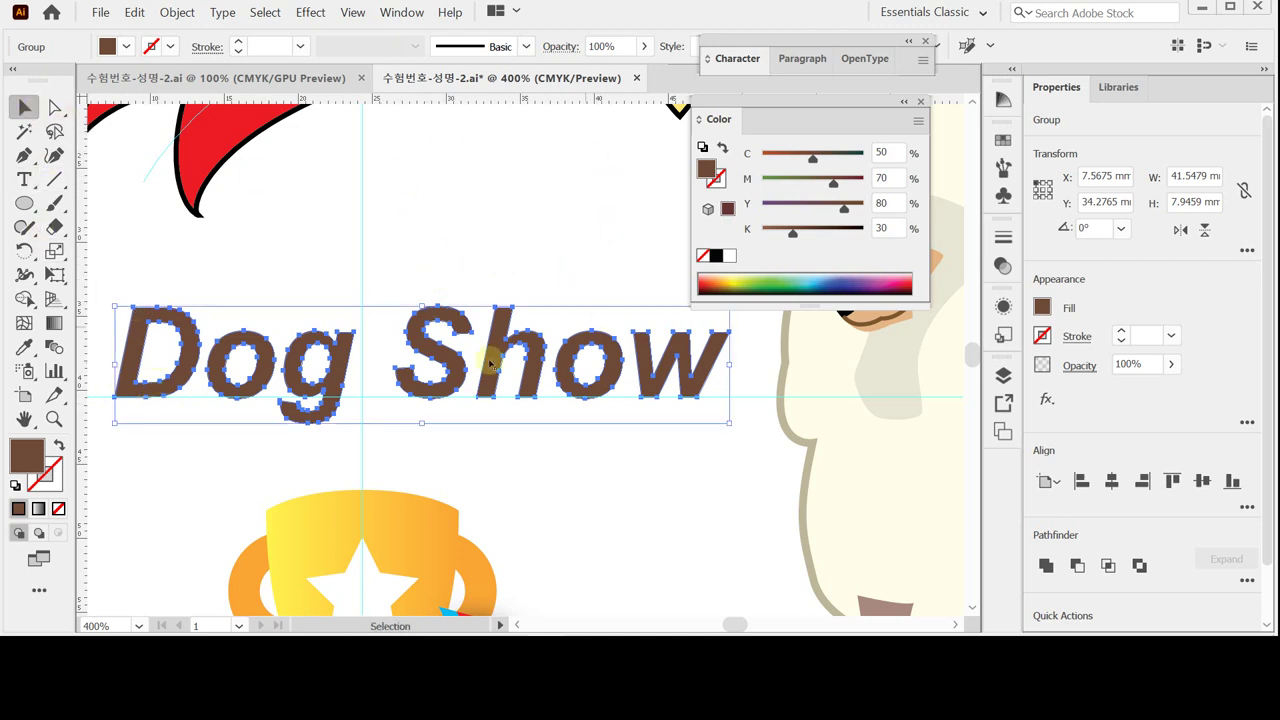
pyautogui.doubleClick(457, 373)
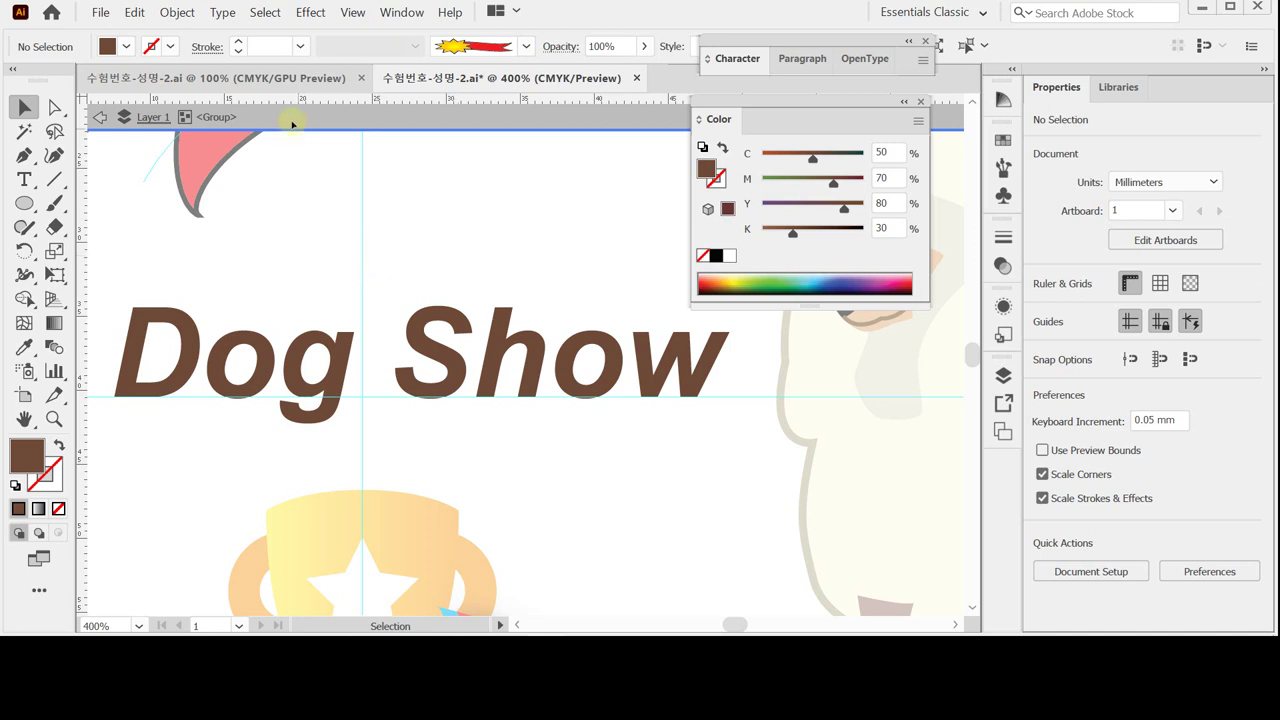
# Examine how the Dog Show lettering is split and coloured in the finished reference document, and return to the working document.
pyautogui.click(278, 80)
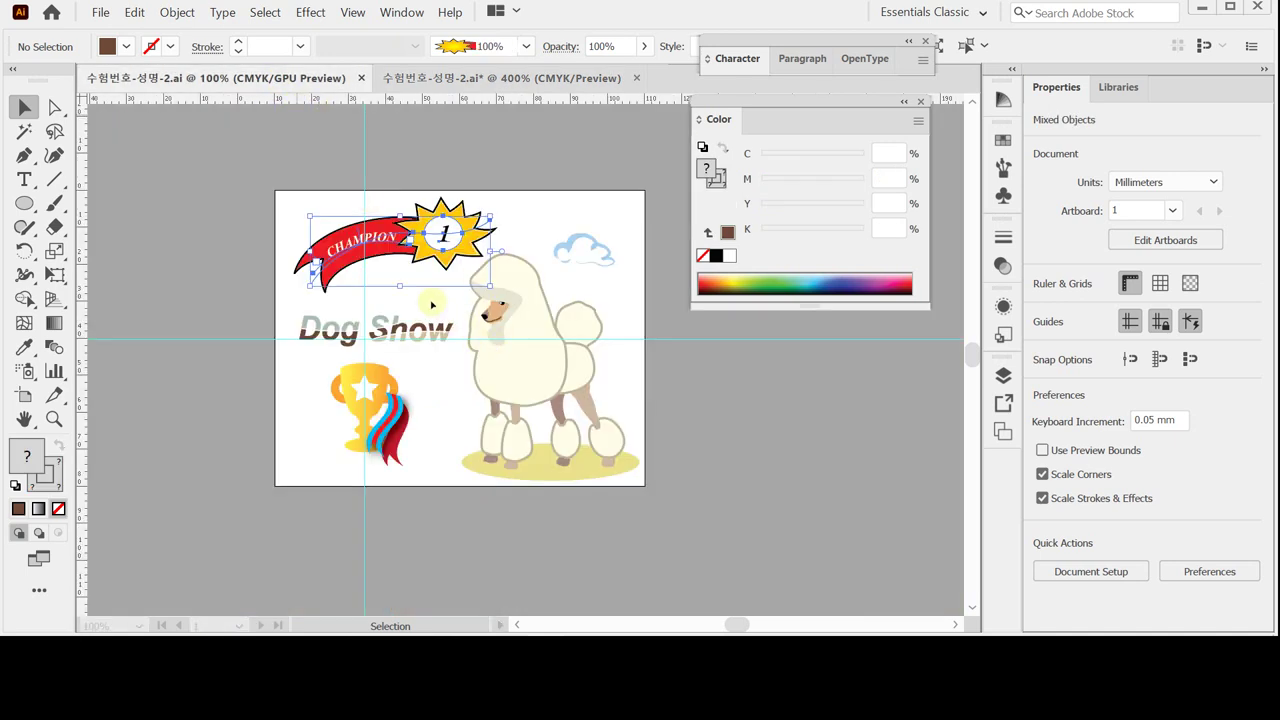
pyautogui.click(372, 341)
pyautogui.click(495, 352)
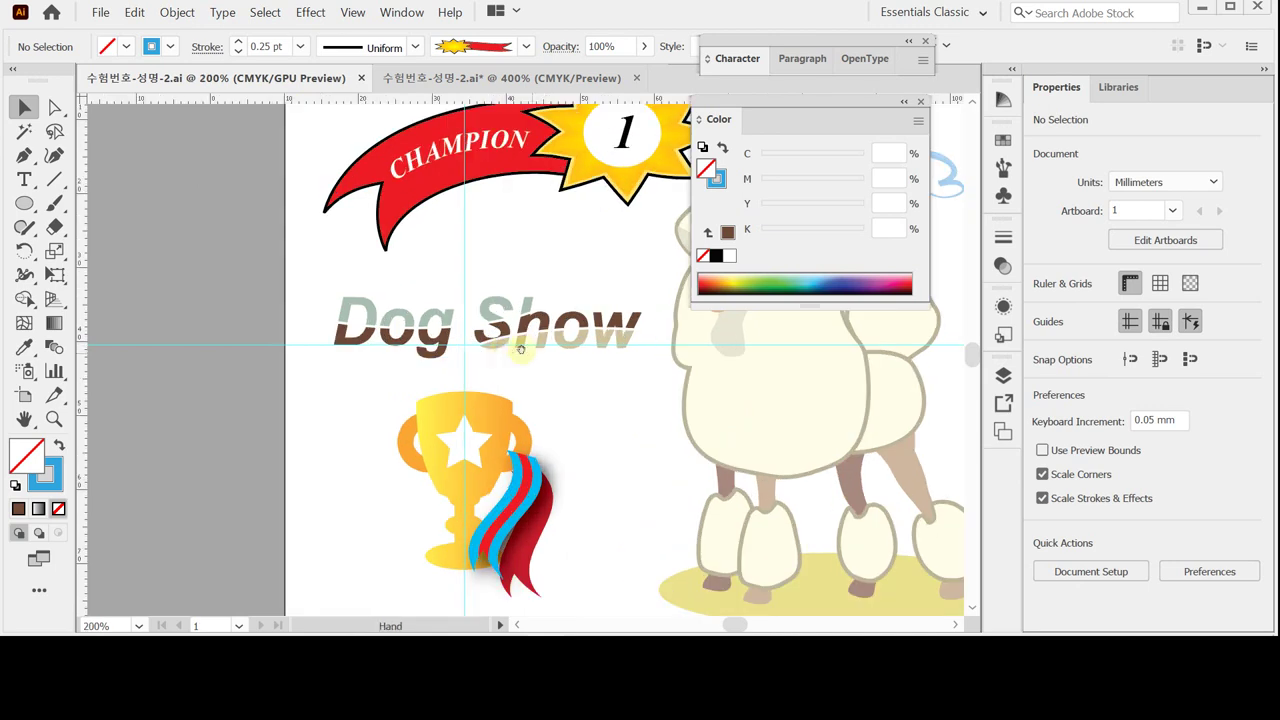
pyautogui.moveTo(503, 337); pyautogui.dragTo(378, 320)
pyautogui.click(433, 328)
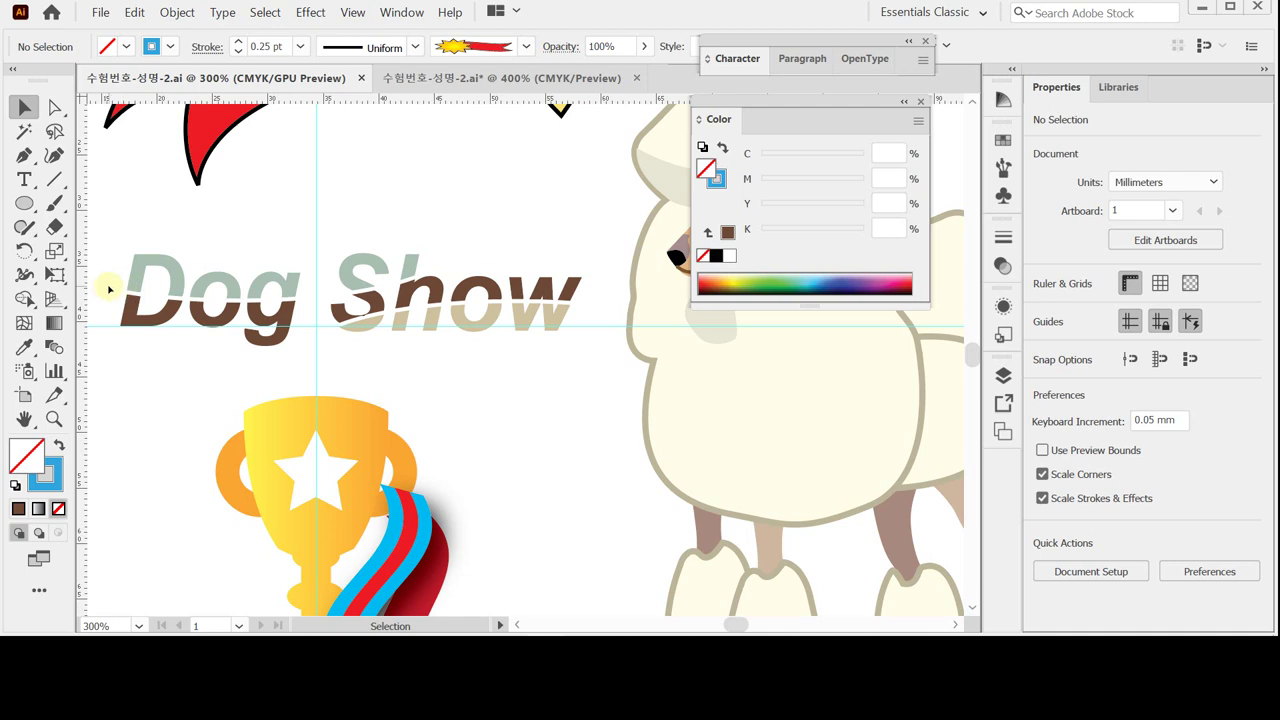
pyautogui.click(403, 285)
pyautogui.click(410, 82)
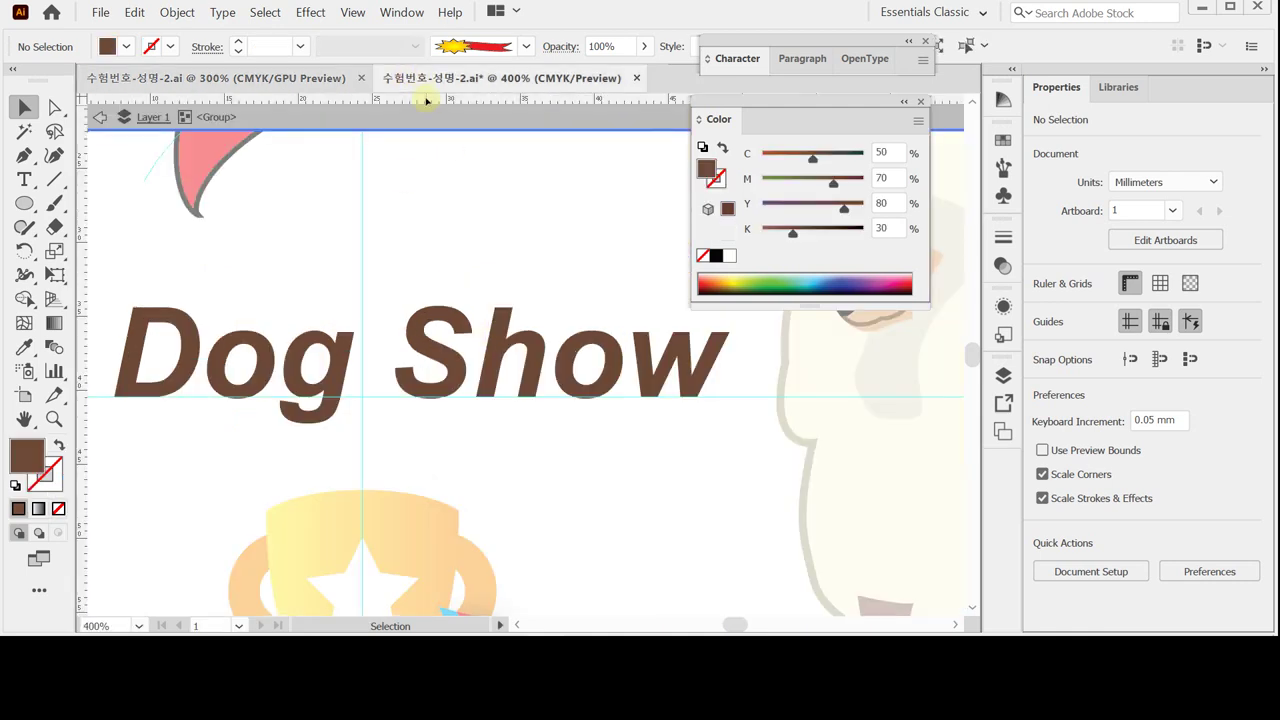
# Draw an unfilled, black-stroked ellipse about 37 by 10 mm whose lower edge crosses the middle of Dog and the S.
pyautogui.click(24, 203)
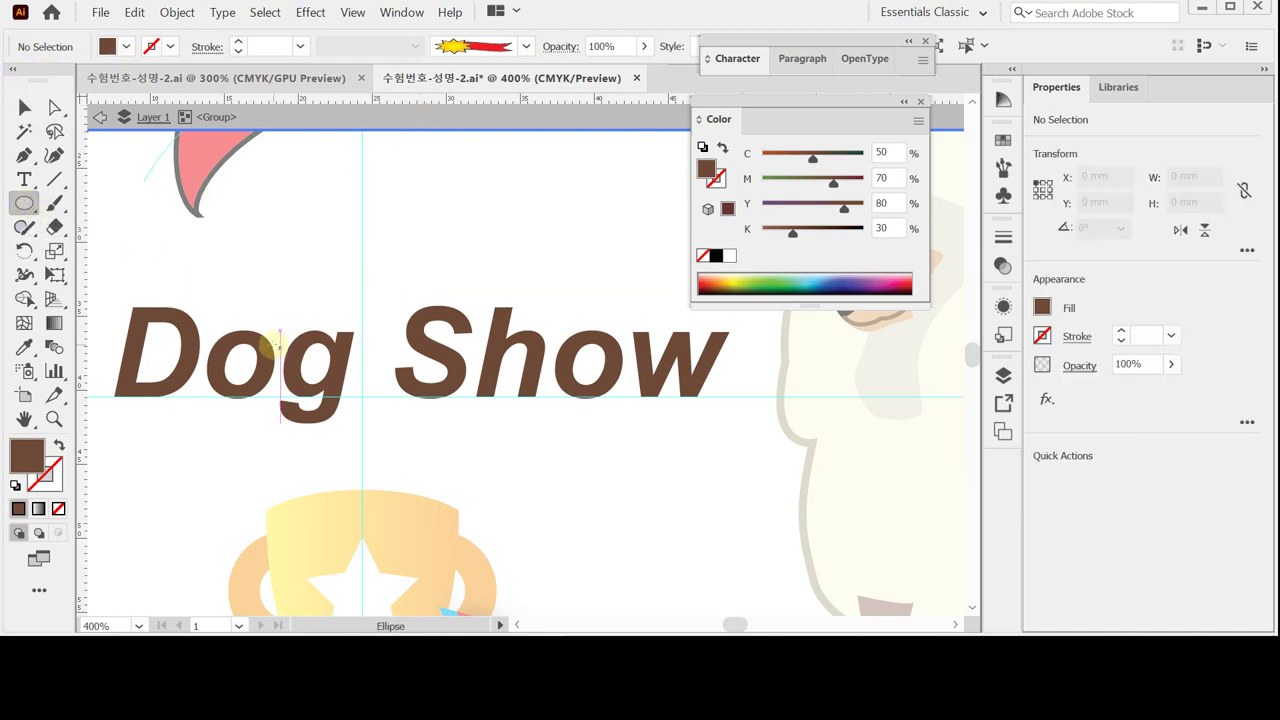
pyautogui.press('space')
pyautogui.moveTo(337, 351); pyautogui.dragTo(357, 353)
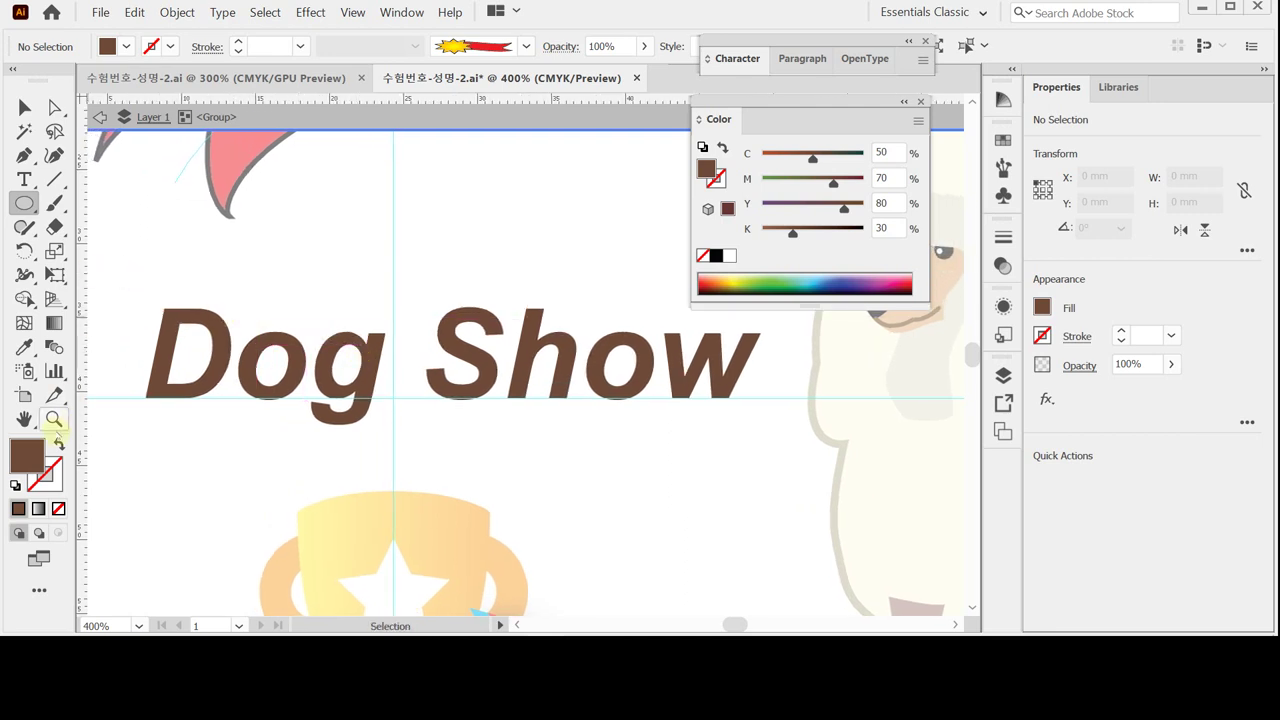
pyautogui.click(57, 445)
pyautogui.click(46, 478)
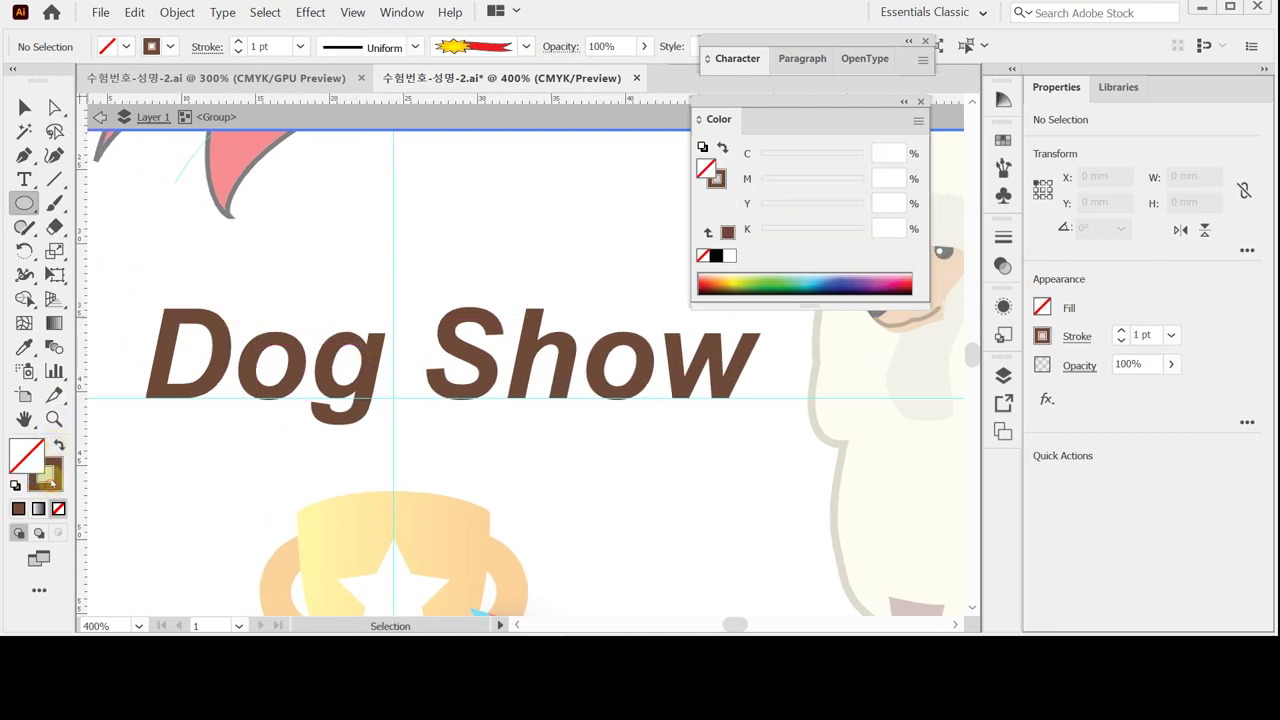
pyautogui.click(716, 255)
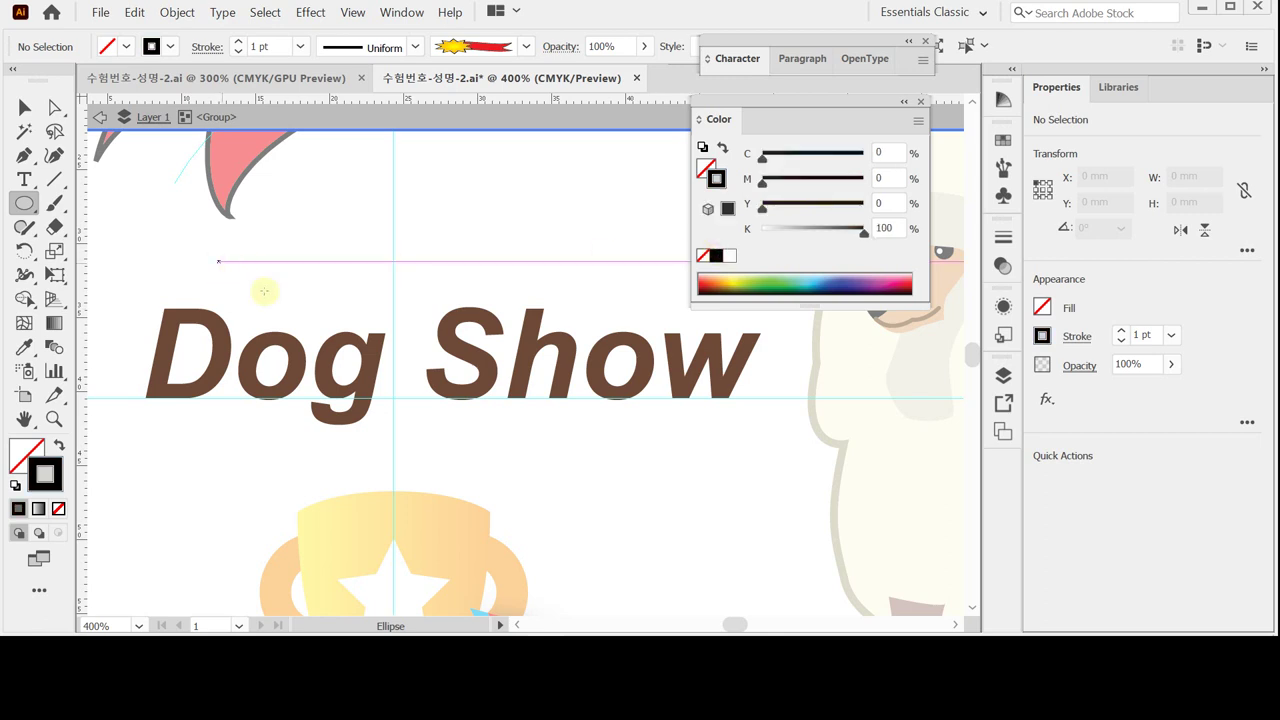
pyautogui.hotkey('ctrl', '-')
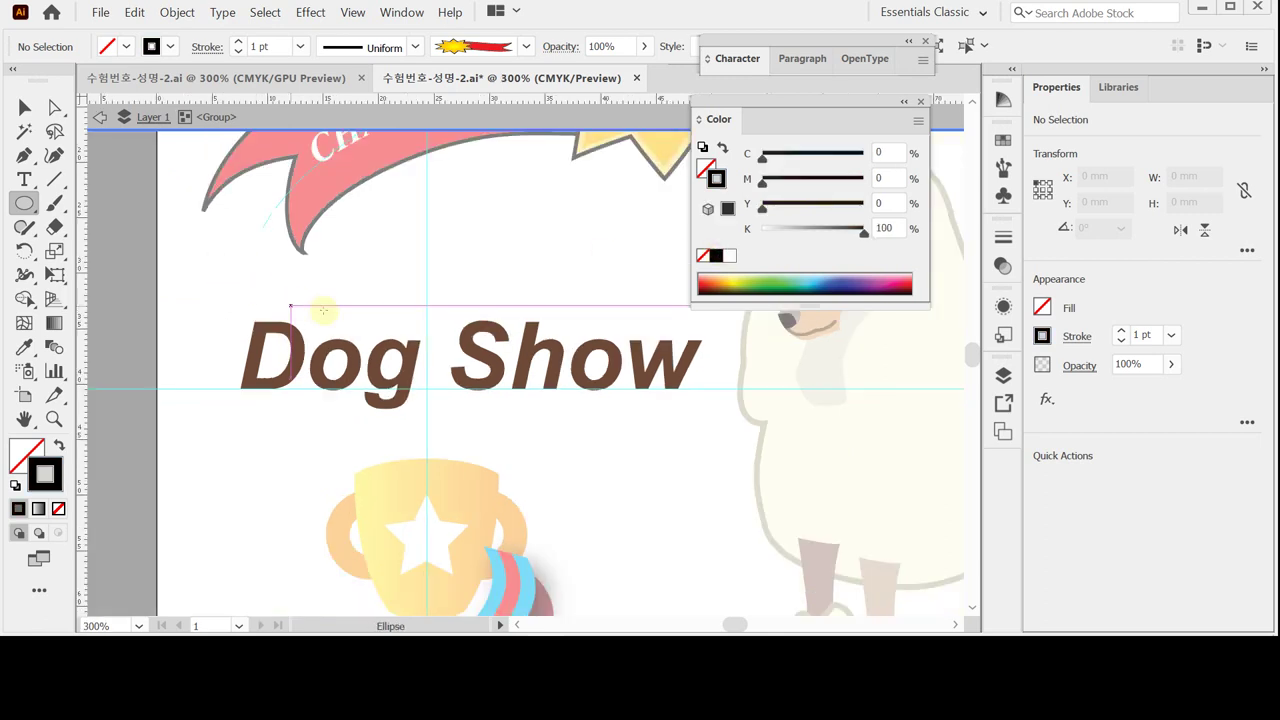
pyautogui.moveTo(136, 235); pyautogui.dragTo(571, 364)
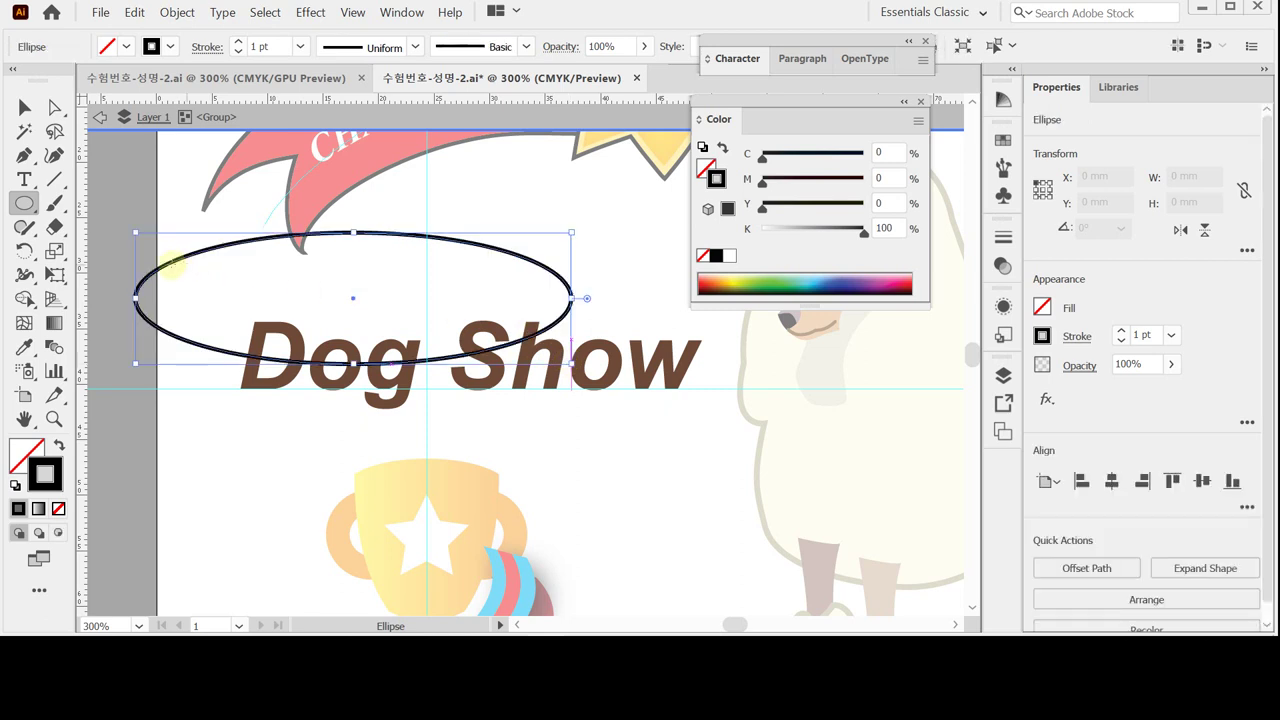
pyautogui.moveTo(133, 234); pyautogui.dragTo(158, 258)
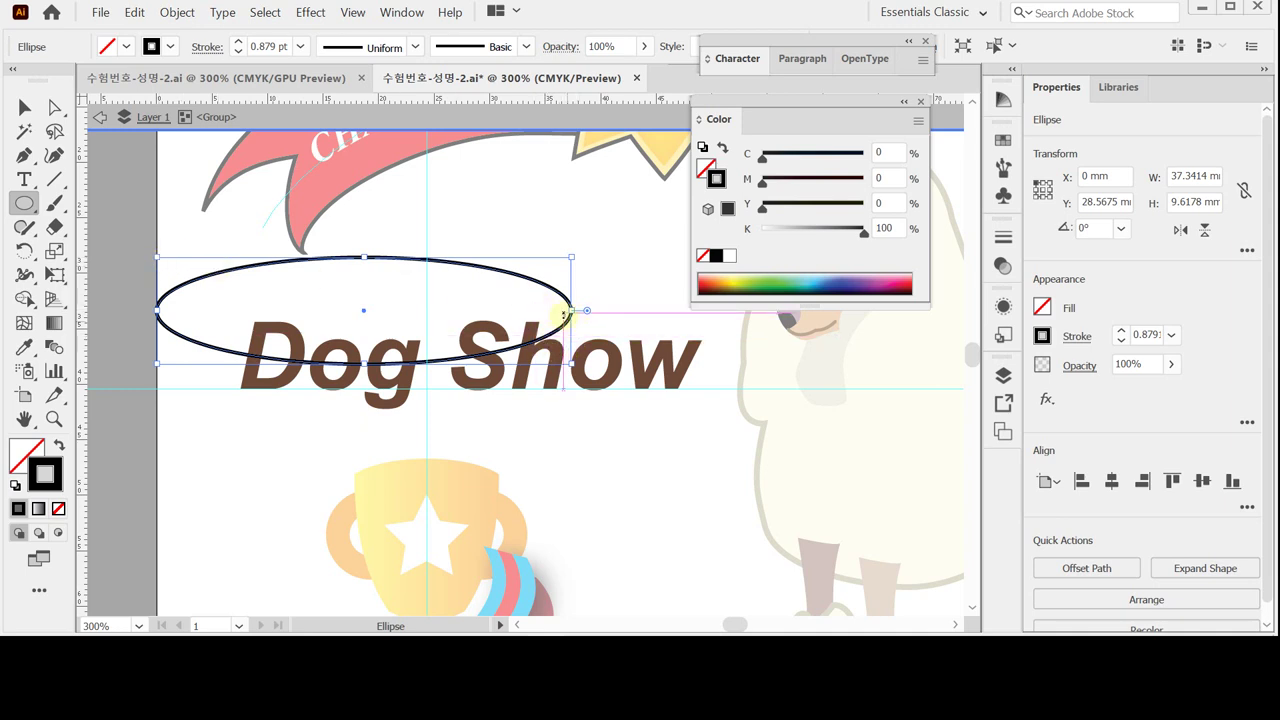
pyautogui.moveTo(563, 313); pyautogui.dragTo(563, 316)
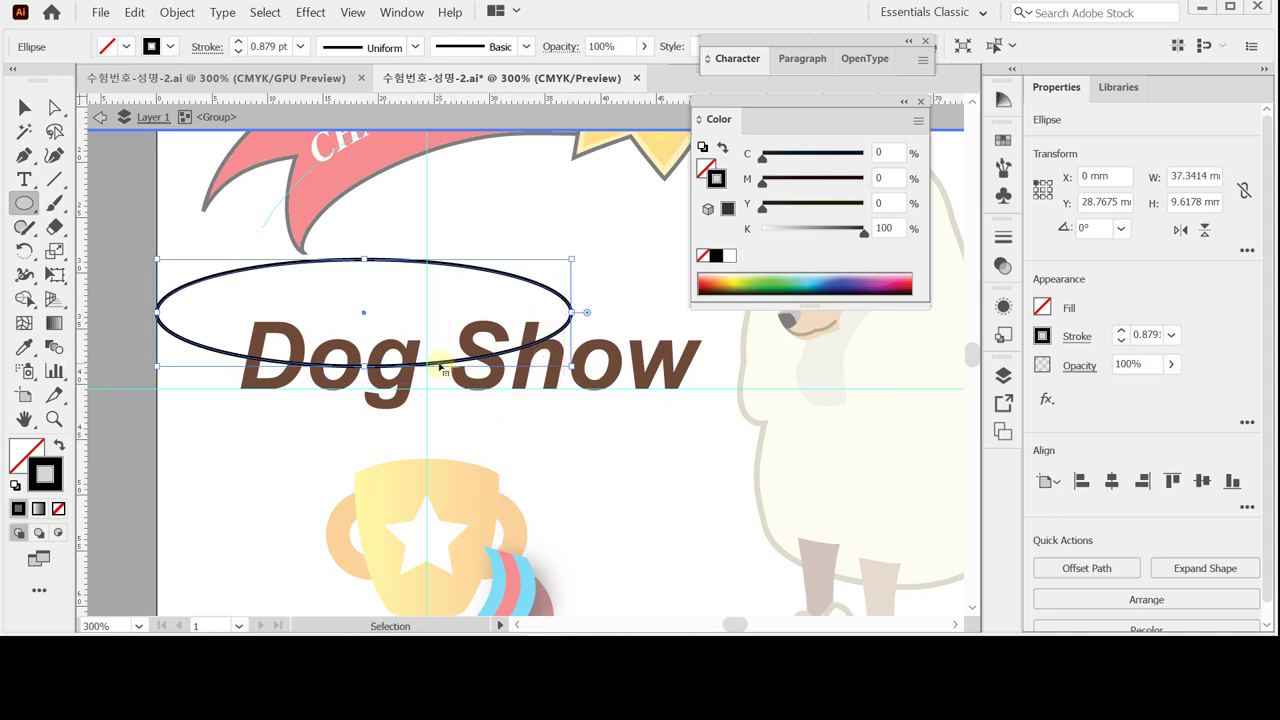
# Duplicate the ellipse across the lower part of Show, resize the copy to about 32.5 by 7.8 mm and nudge it into position.
pyautogui.moveTo(440, 368); pyautogui.dragTo(724, 466)
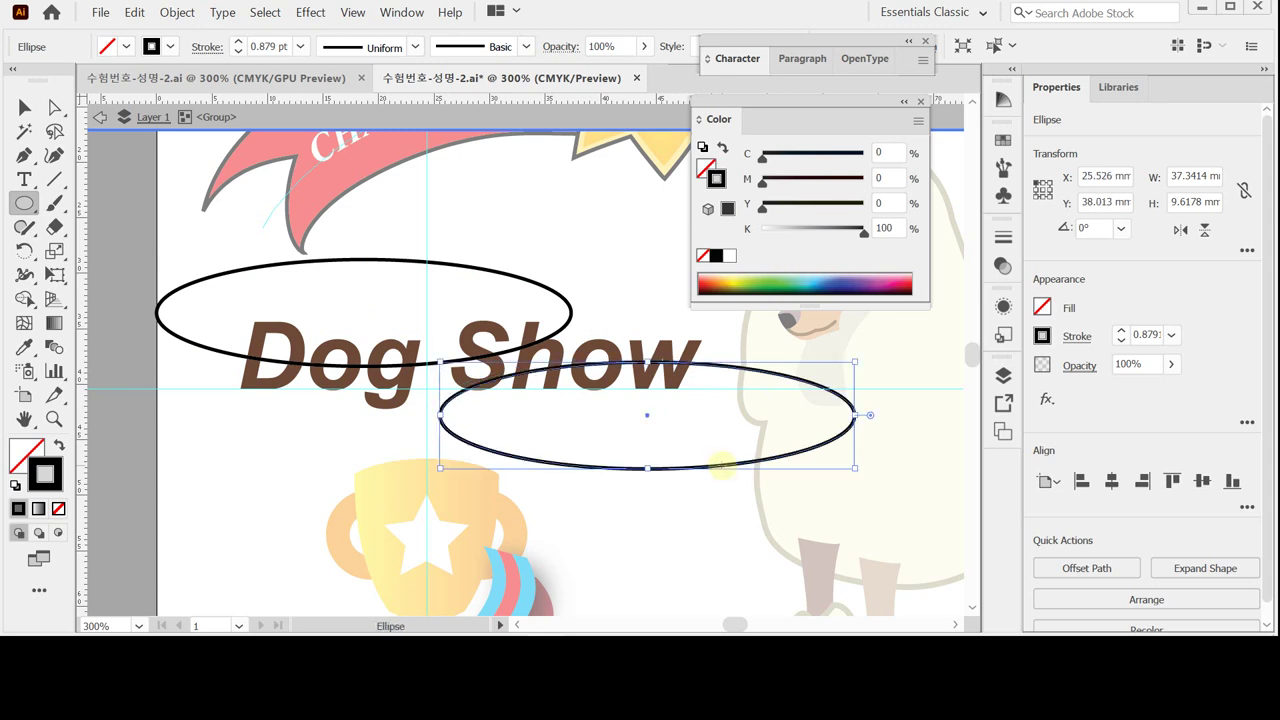
pyautogui.moveTo(717, 463); pyautogui.dragTo(714, 460)
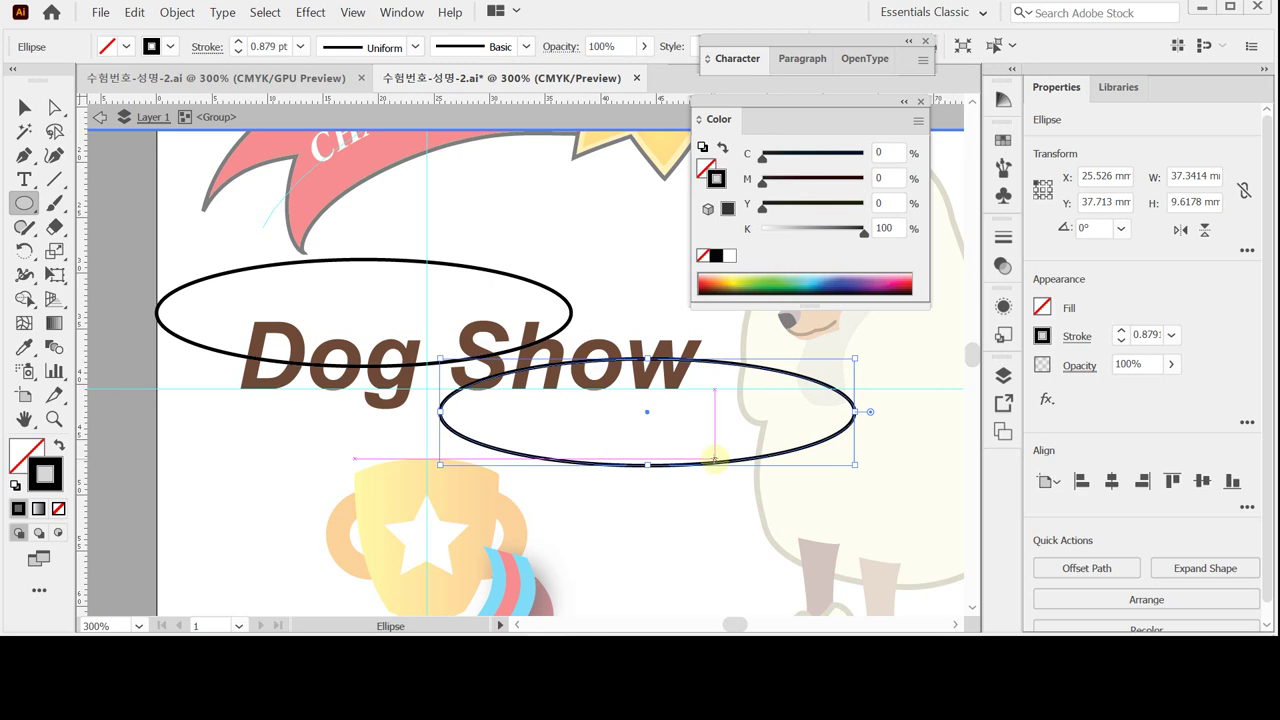
pyautogui.moveTo(855, 412); pyautogui.dragTo(800, 410)
pyautogui.moveTo(620, 462); pyautogui.dragTo(621, 446)
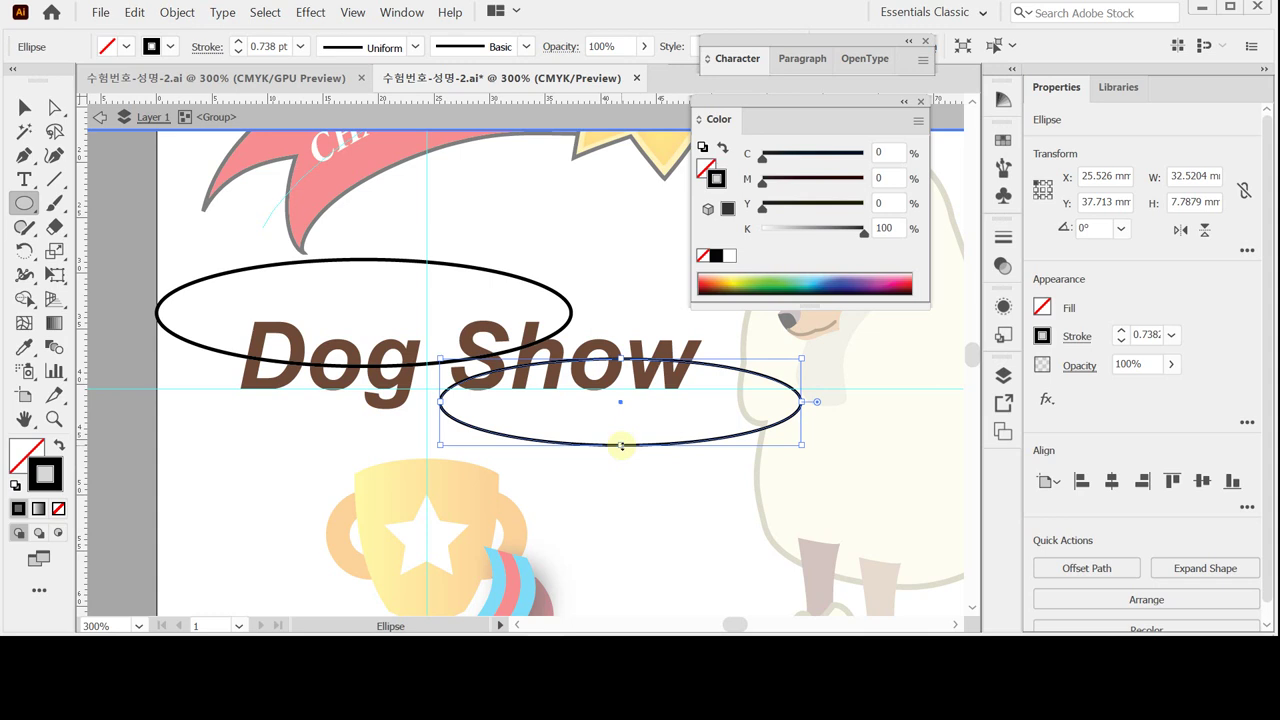
pyautogui.press('Down')
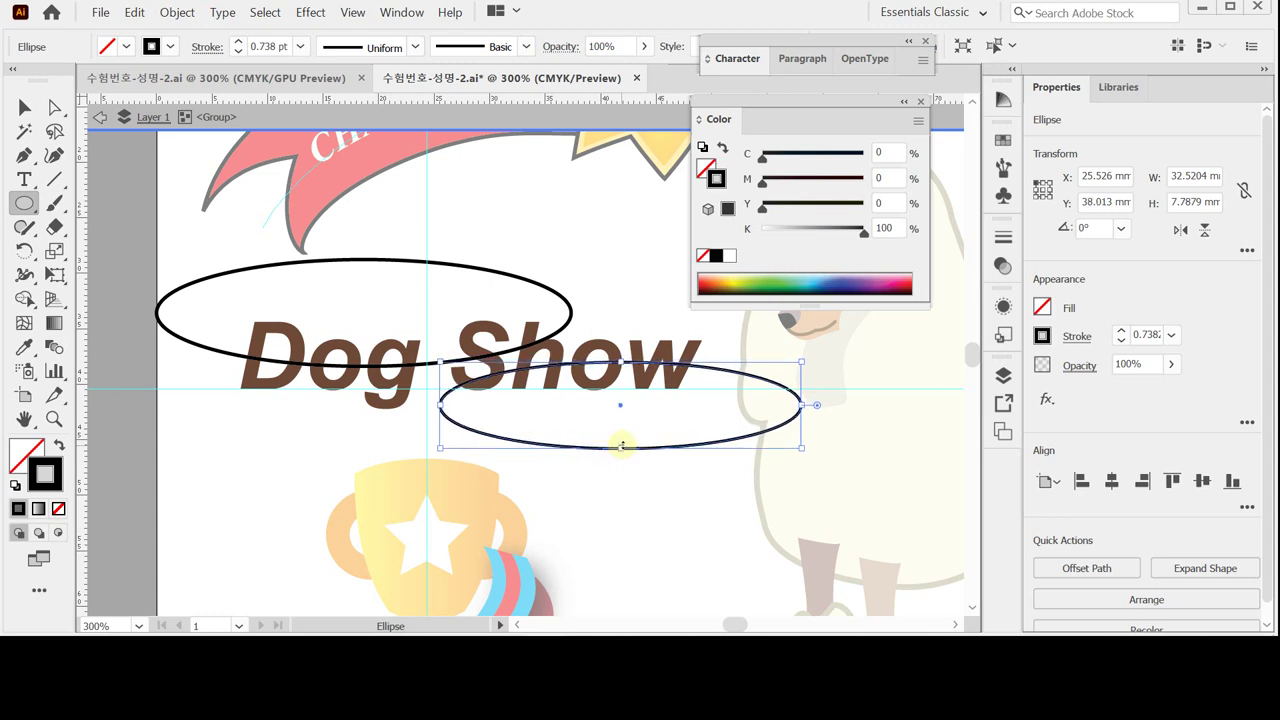
pyautogui.press('Down')
pyautogui.press('Down')
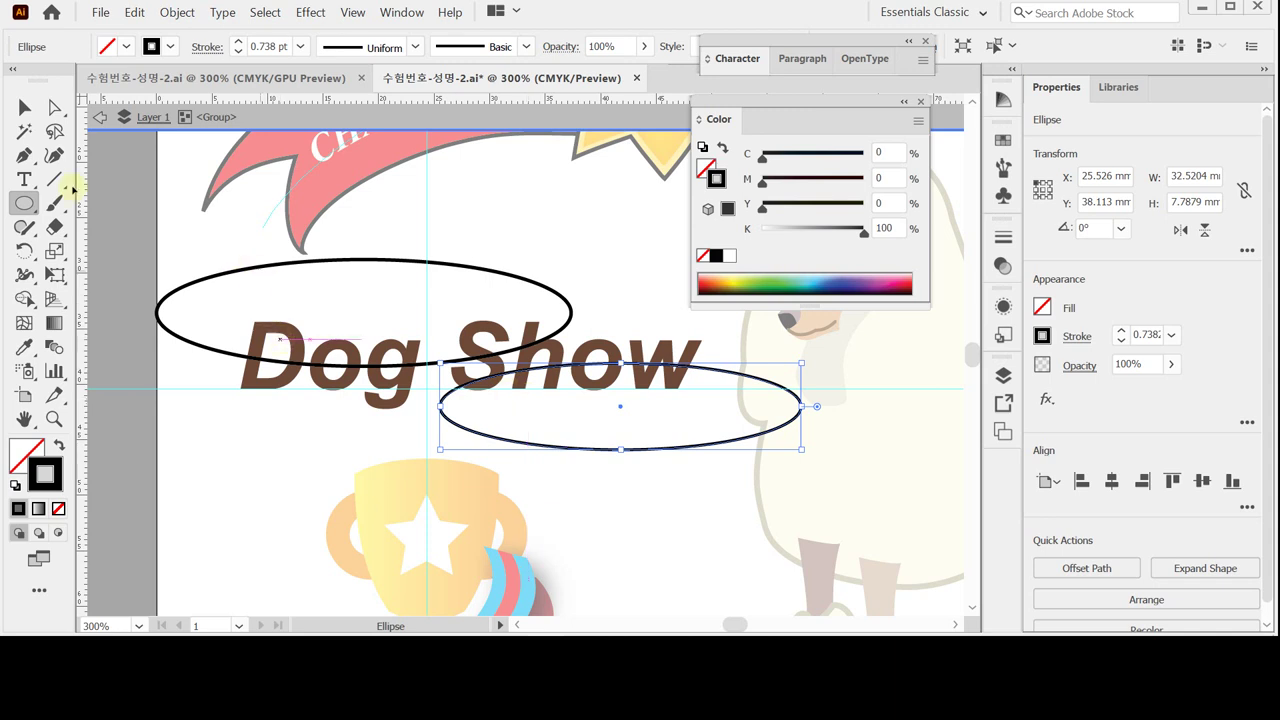
# Delete the first ellipse's top anchor point and the second ellipse's bottom anchor point, leaving two open arcs across the letters.
pyautogui.click(52, 106)
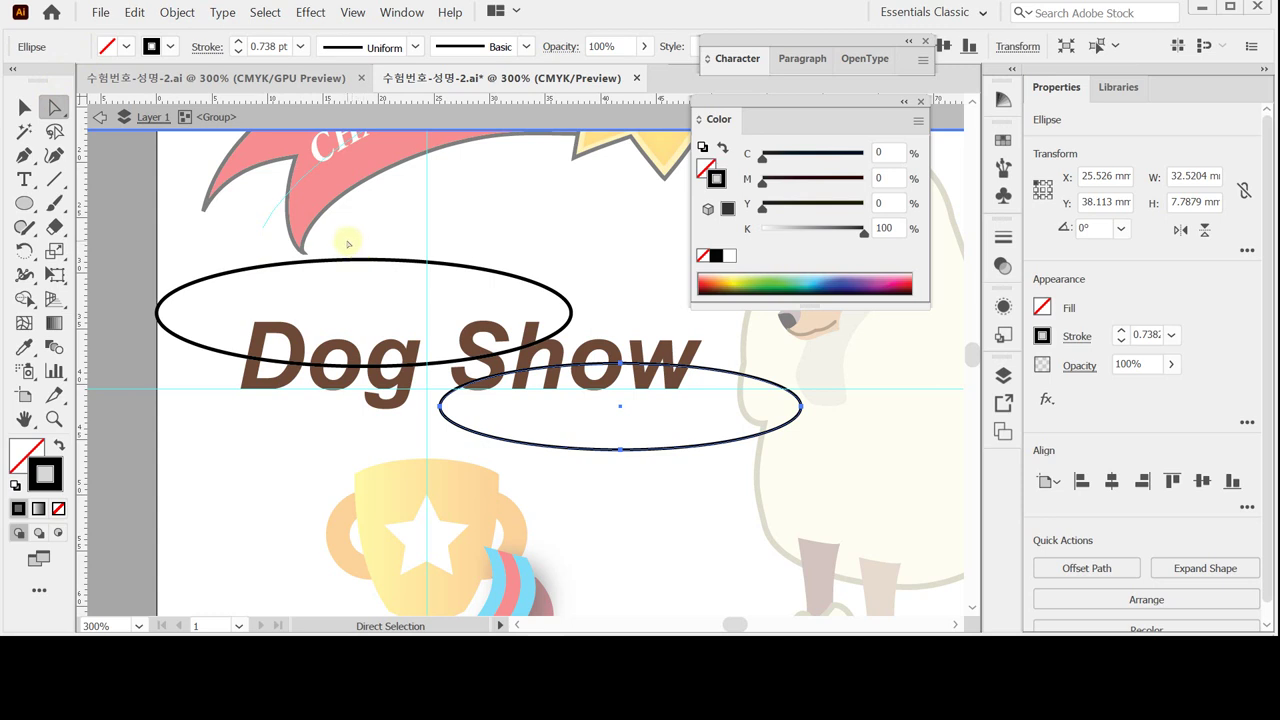
pyautogui.moveTo(348, 243); pyautogui.dragTo(376, 278)
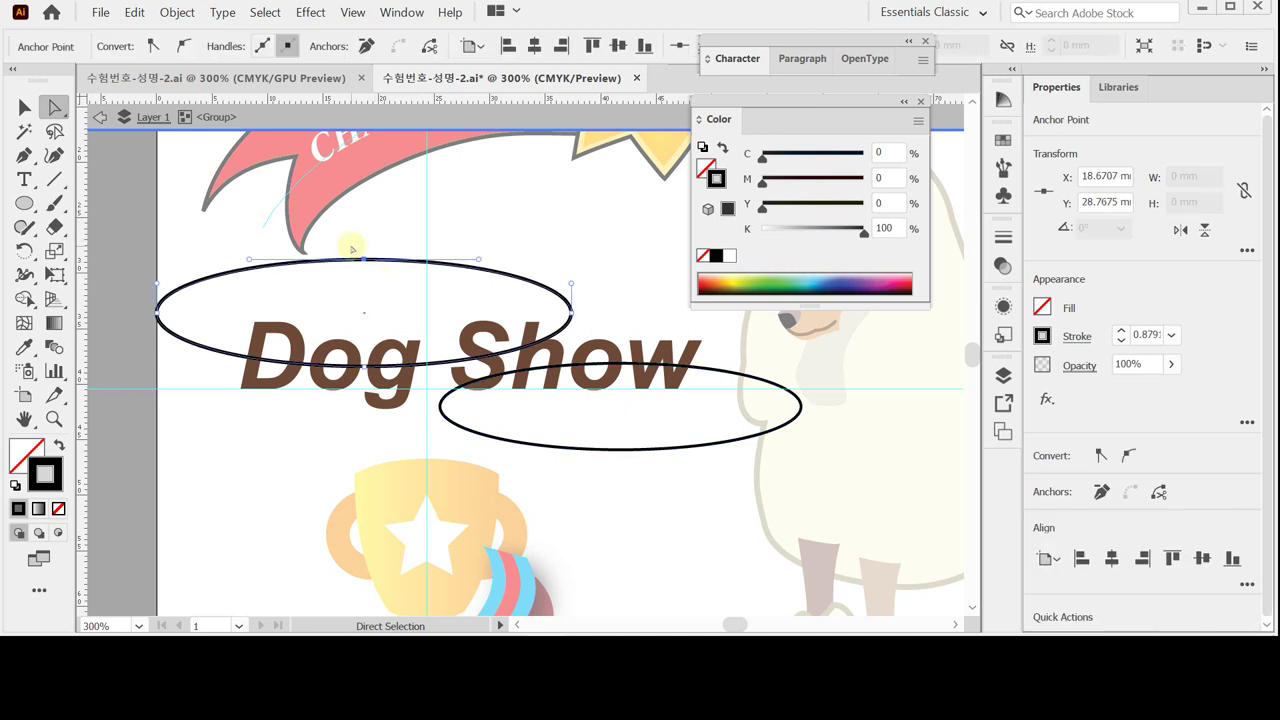
pyautogui.press('Delete')
pyautogui.moveTo(590, 468); pyautogui.dragTo(638, 434)
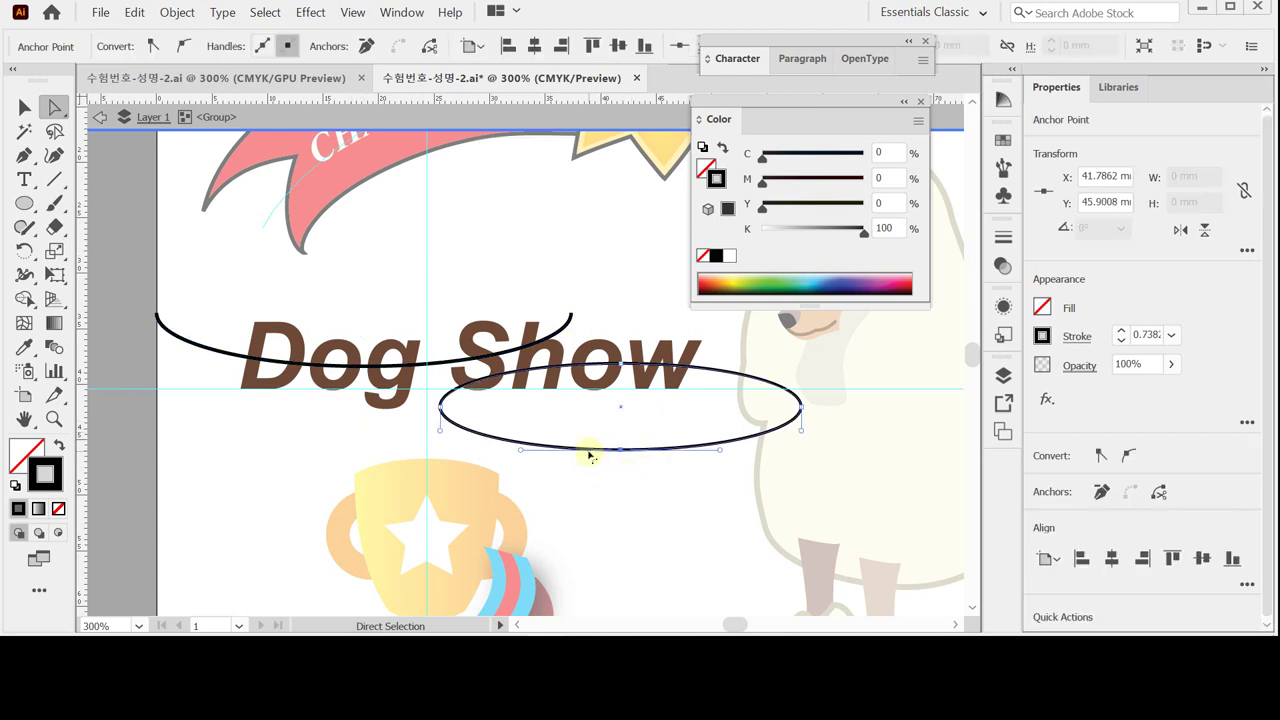
pyautogui.press('Delete')
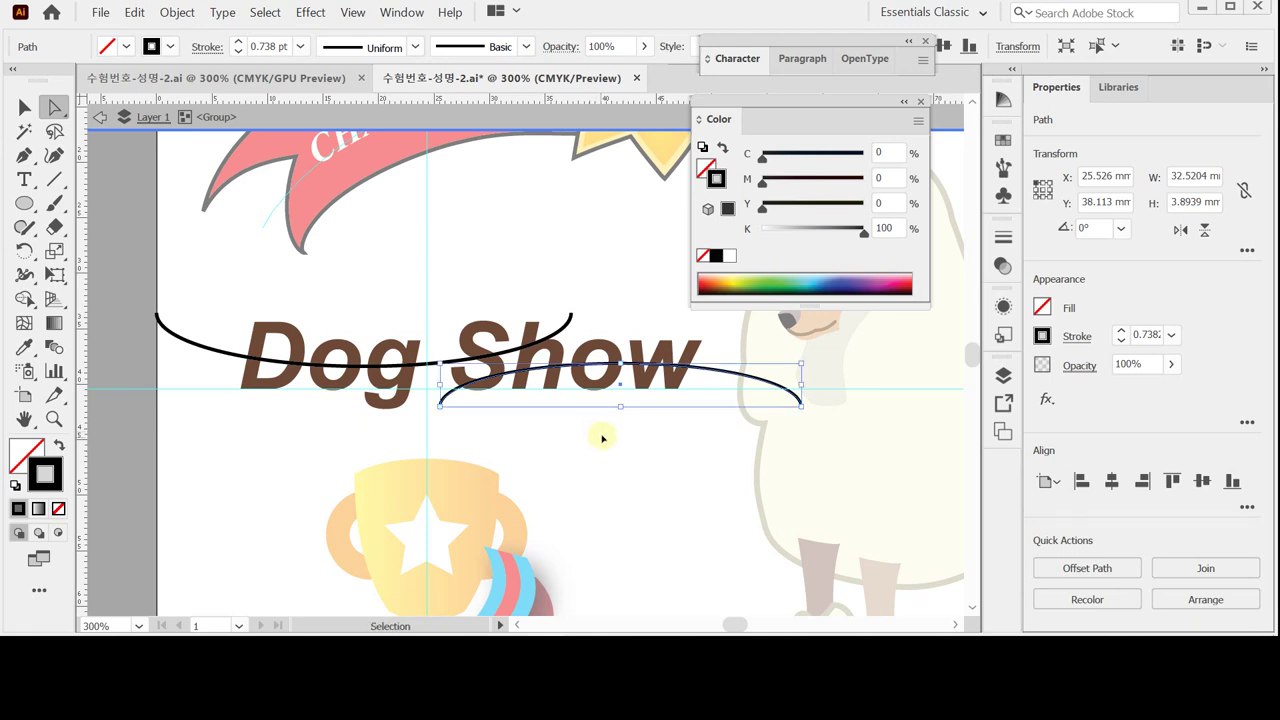
# Split the Dog Show letters along both arcs with the Pathfinder Divide operation.
pyautogui.hotkey('ctrl', 'a')
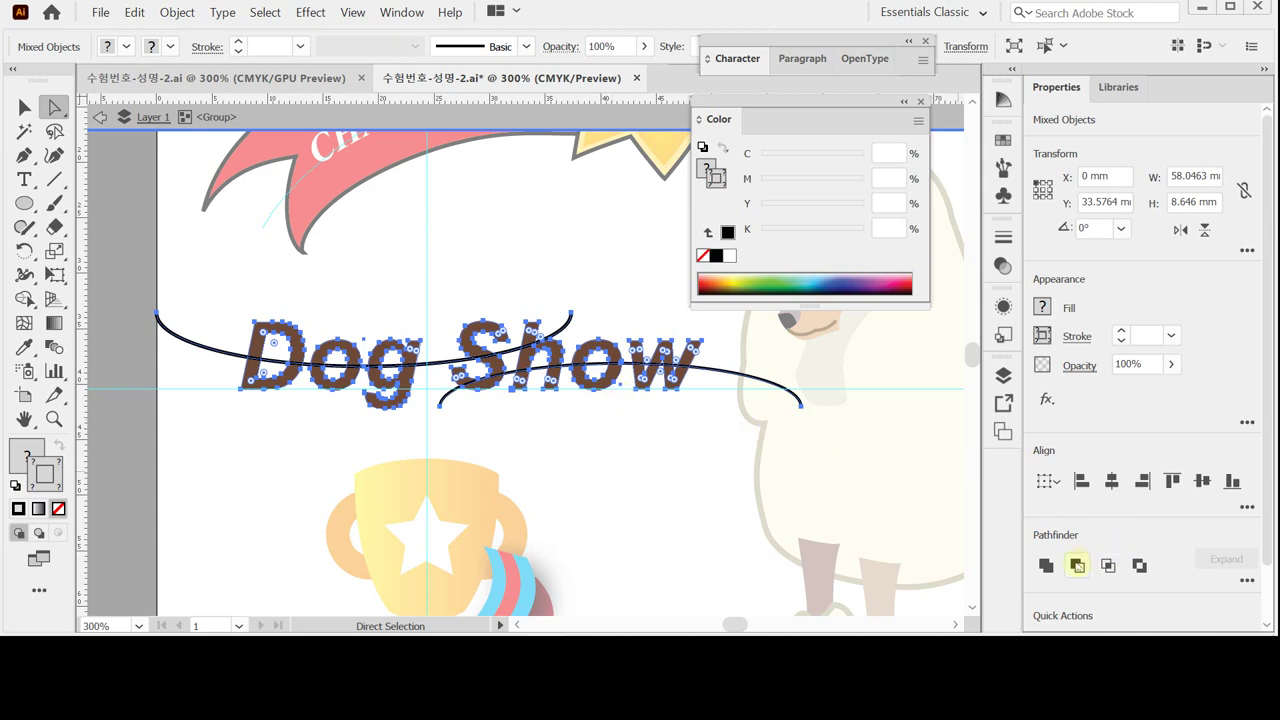
pyautogui.click(1247, 580)
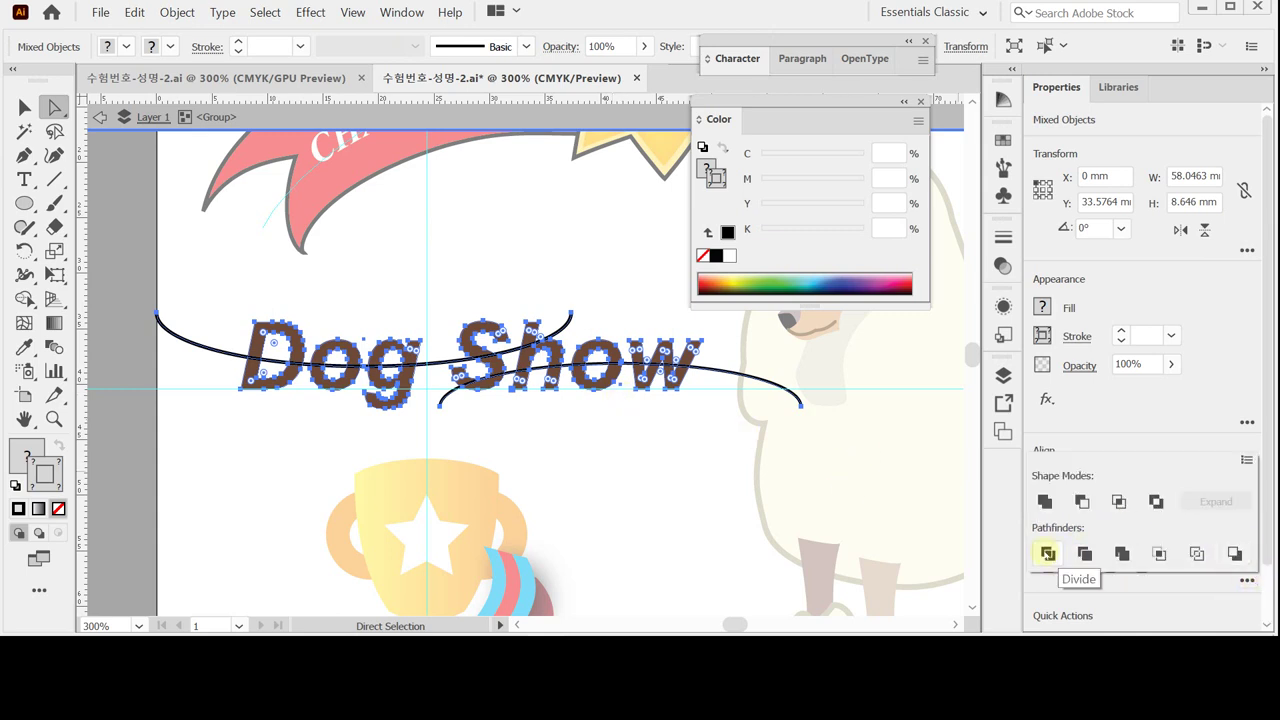
pyautogui.click(1047, 553)
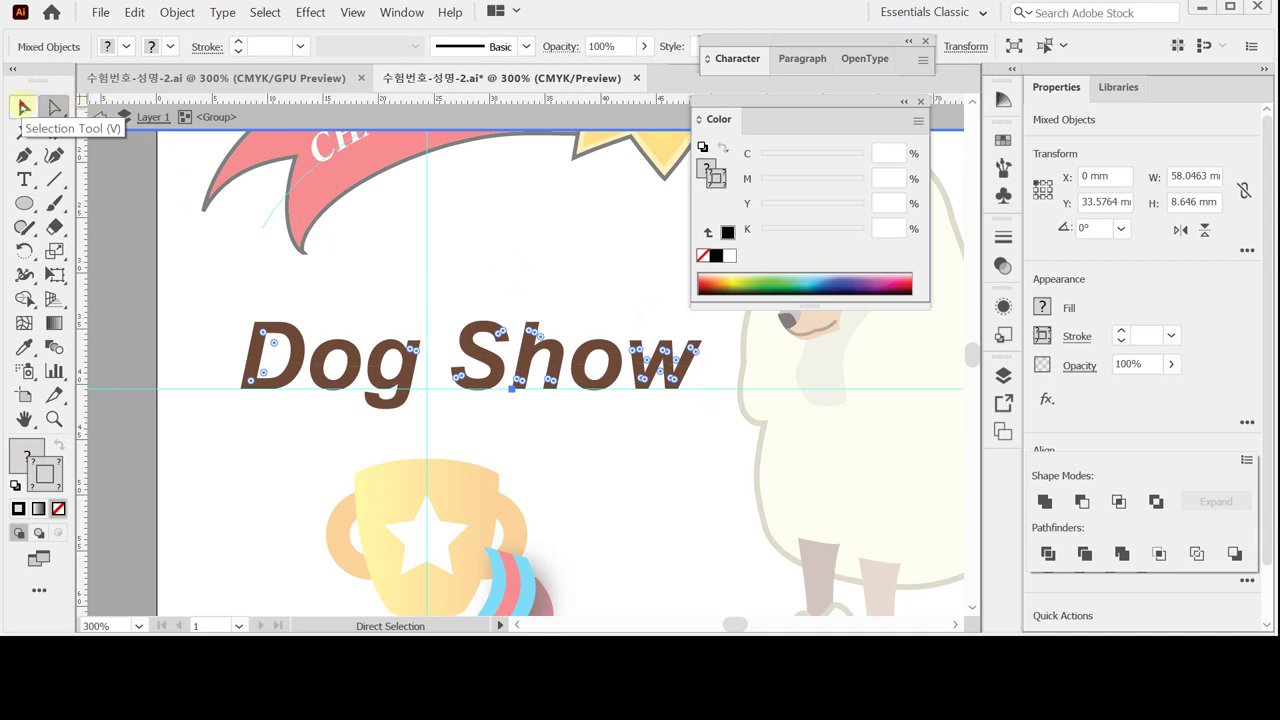
pyautogui.click(251, 314)
pyautogui.moveTo(214, 277); pyautogui.dragTo(424, 352)
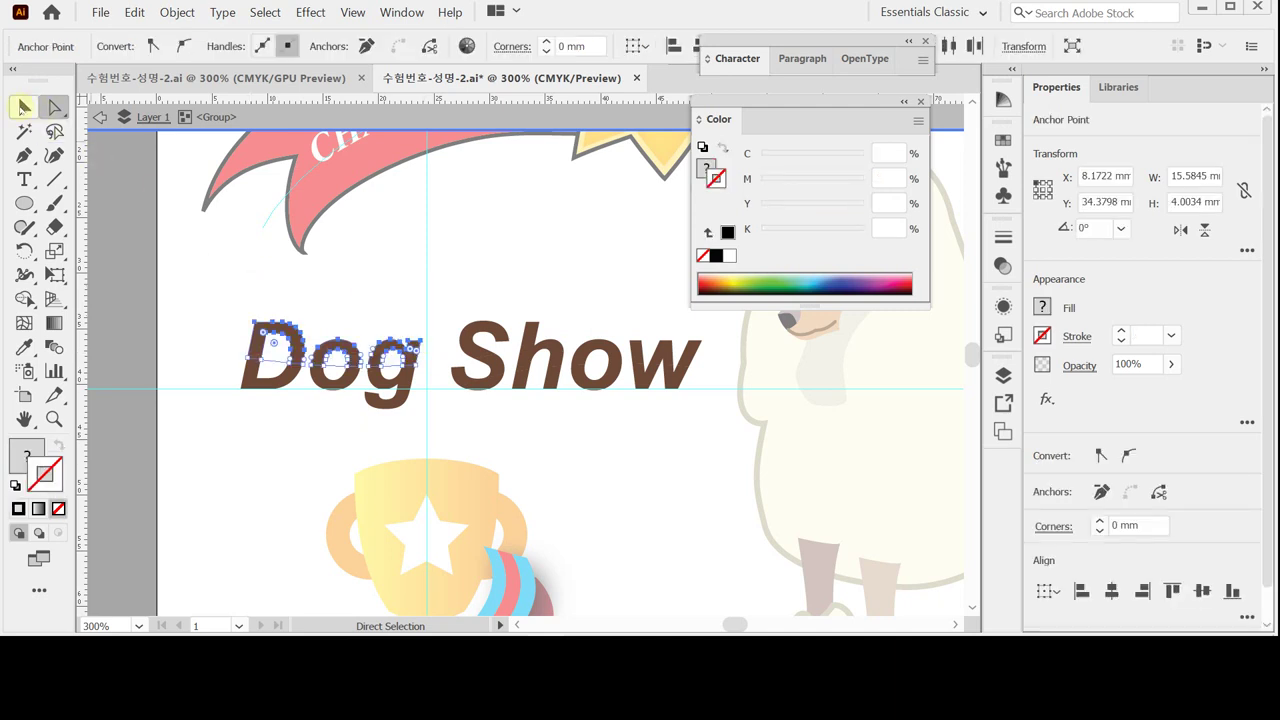
pyautogui.click(24, 107)
pyautogui.click(230, 290)
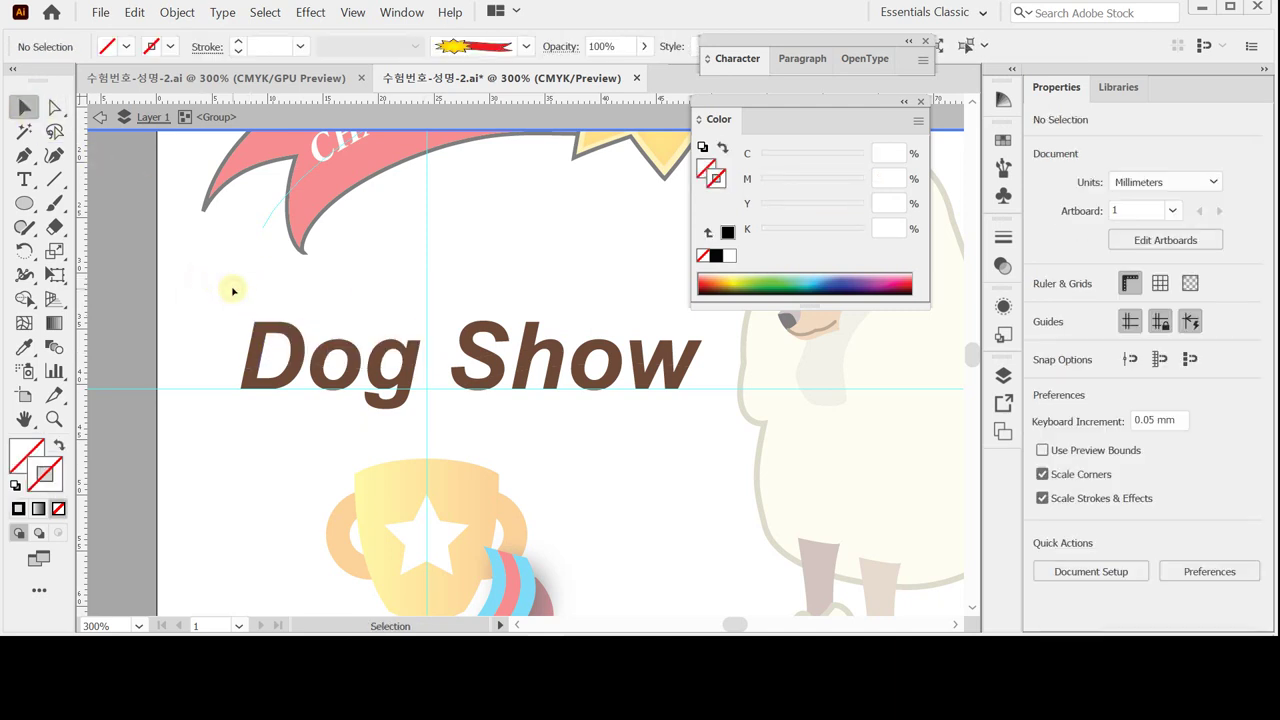
# Fill the upper pieces of the letters D, o, g, S and h with C20 M20 Y40 K0.
pyautogui.click(296, 332)
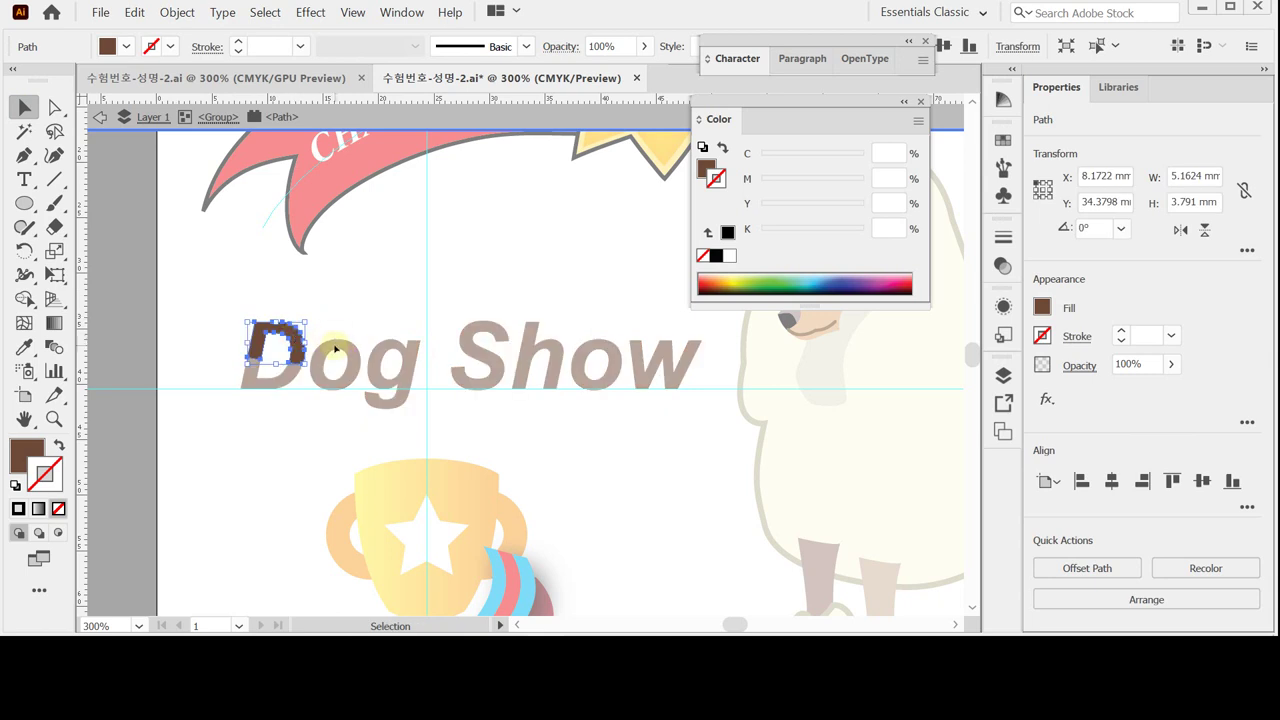
pyautogui.click(374, 274)
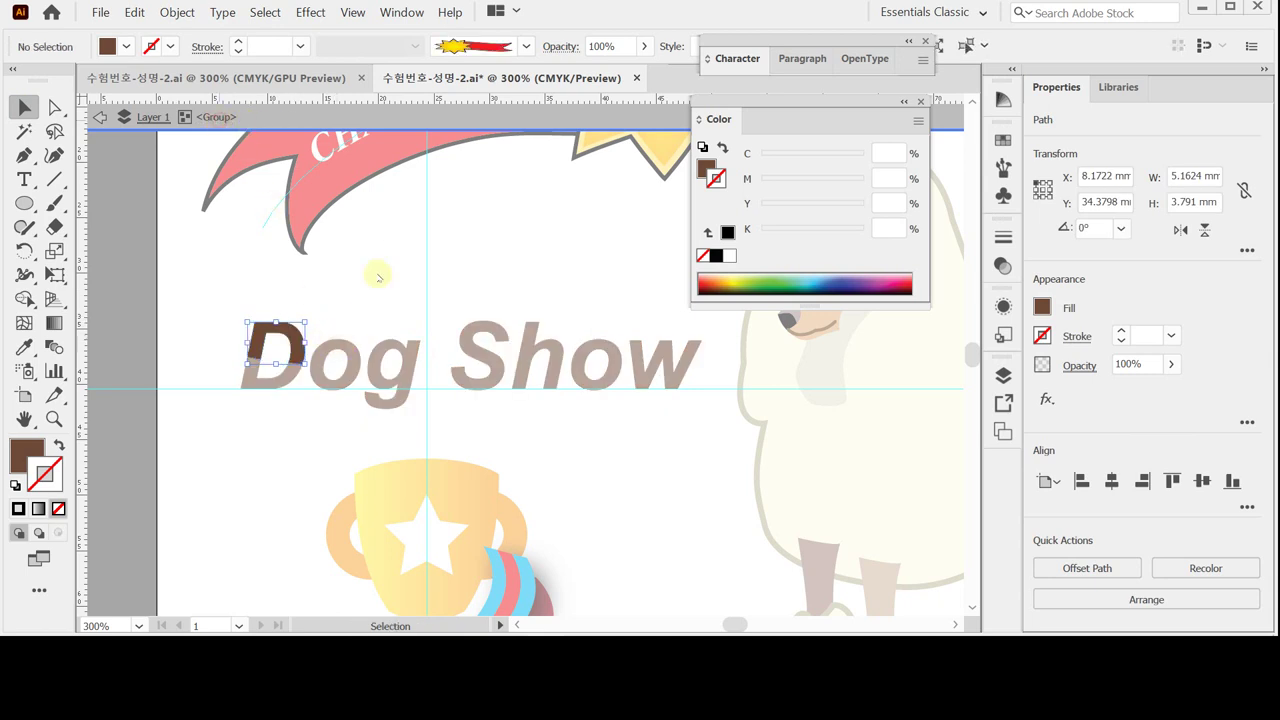
pyautogui.keyDown('shift'); pyautogui.click(335, 352); pyautogui.keyUp('shift')
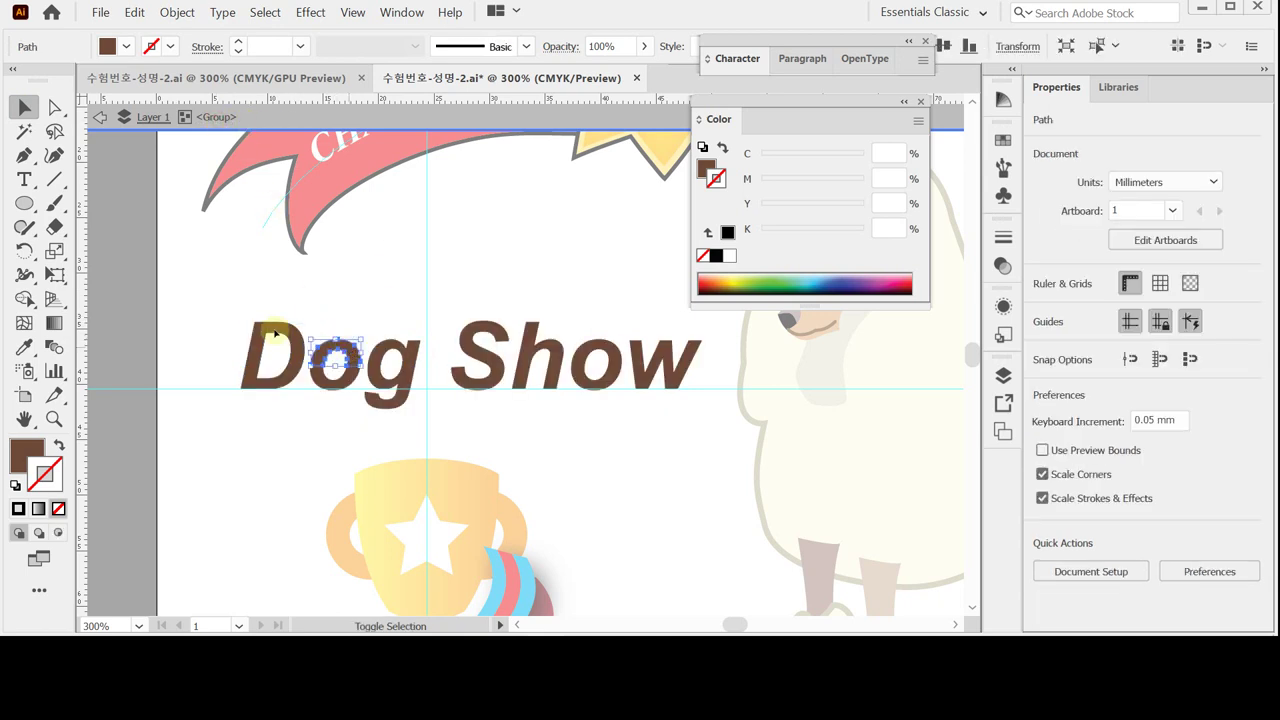
pyautogui.keyDown('shift'); pyautogui.click(388, 348); pyautogui.keyUp('shift')
pyautogui.keyDown('shift'); pyautogui.click(479, 330); pyautogui.keyUp('shift')
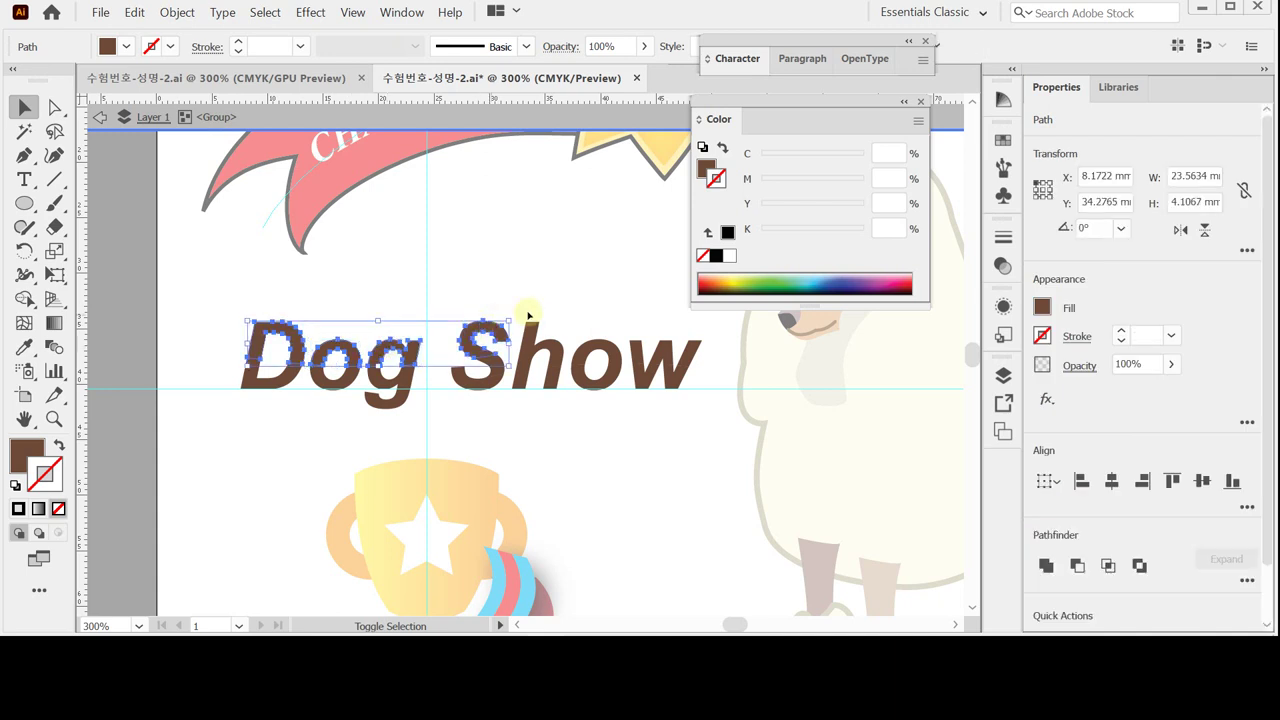
pyautogui.keyDown('shift'); pyautogui.click(531, 330); pyautogui.keyUp('shift')
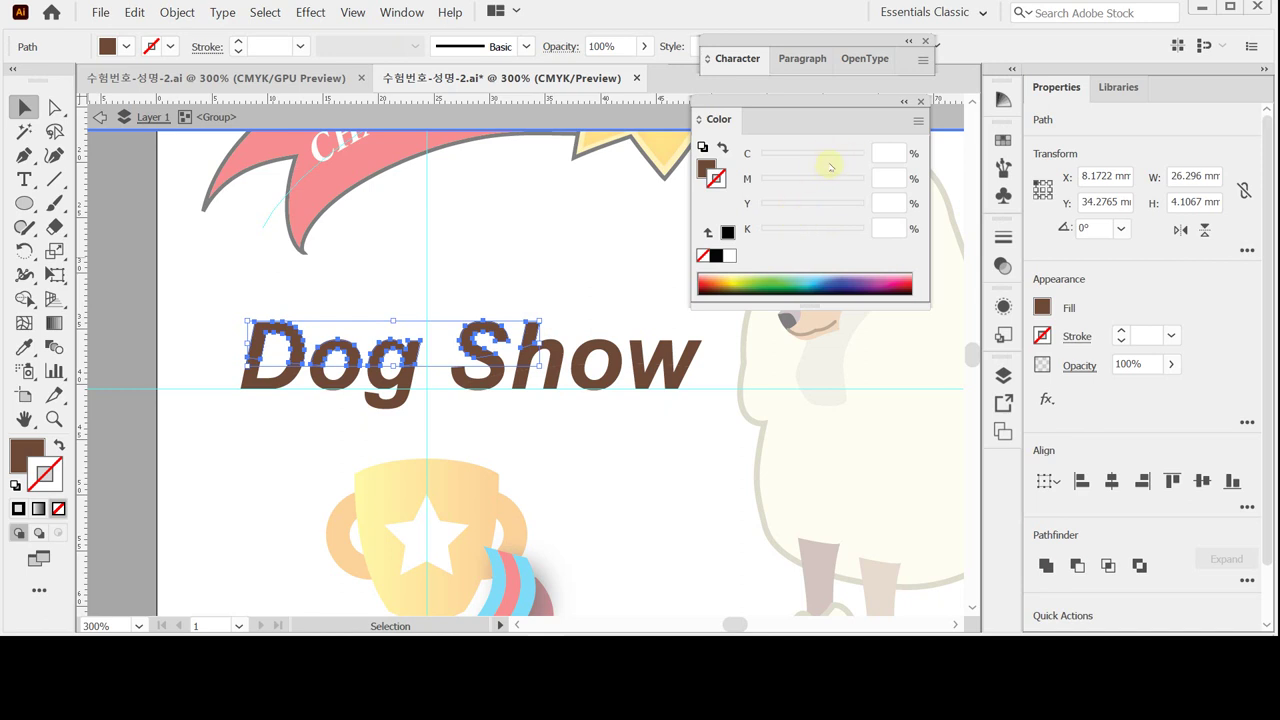
pyautogui.click(706, 168)
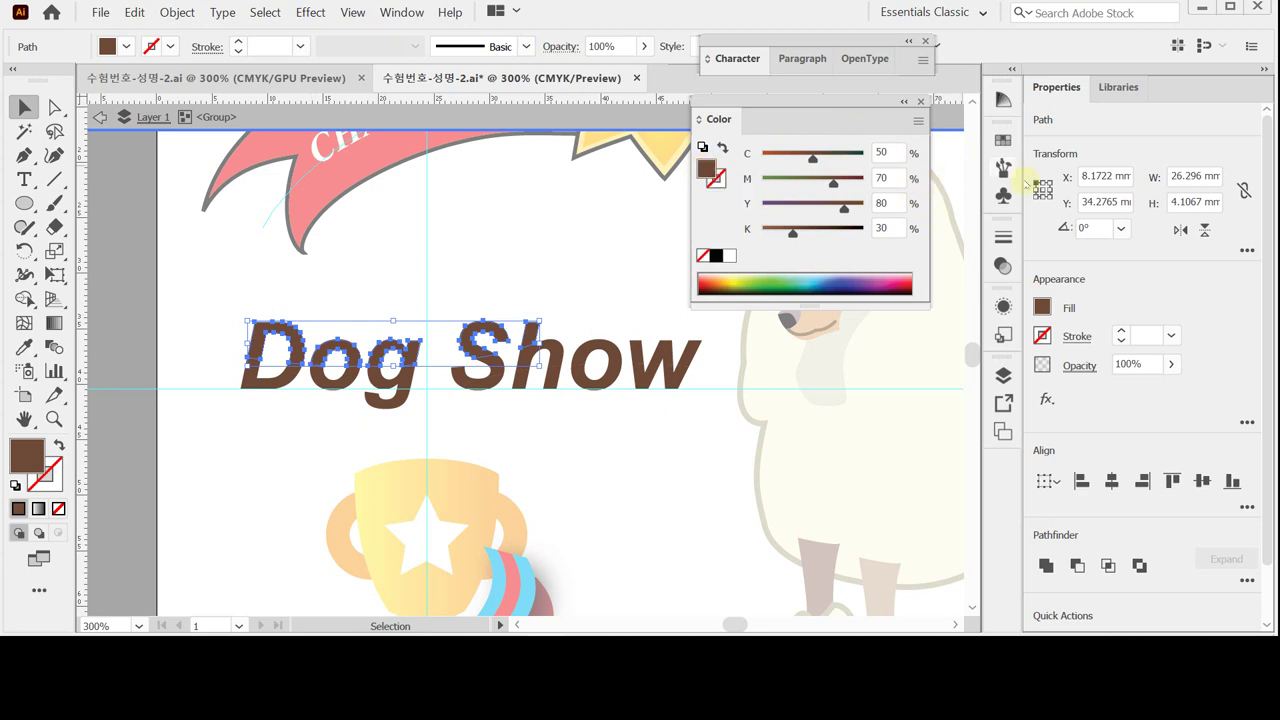
pyautogui.click(884, 152)
pyautogui.write('20')
pyautogui.press('Tab')
pyautogui.write('20')
pyautogui.press('Tab')
pyautogui.write('40')
pyautogui.press('Tab')
pyautogui.write('0')
pyautogui.press('Tab')
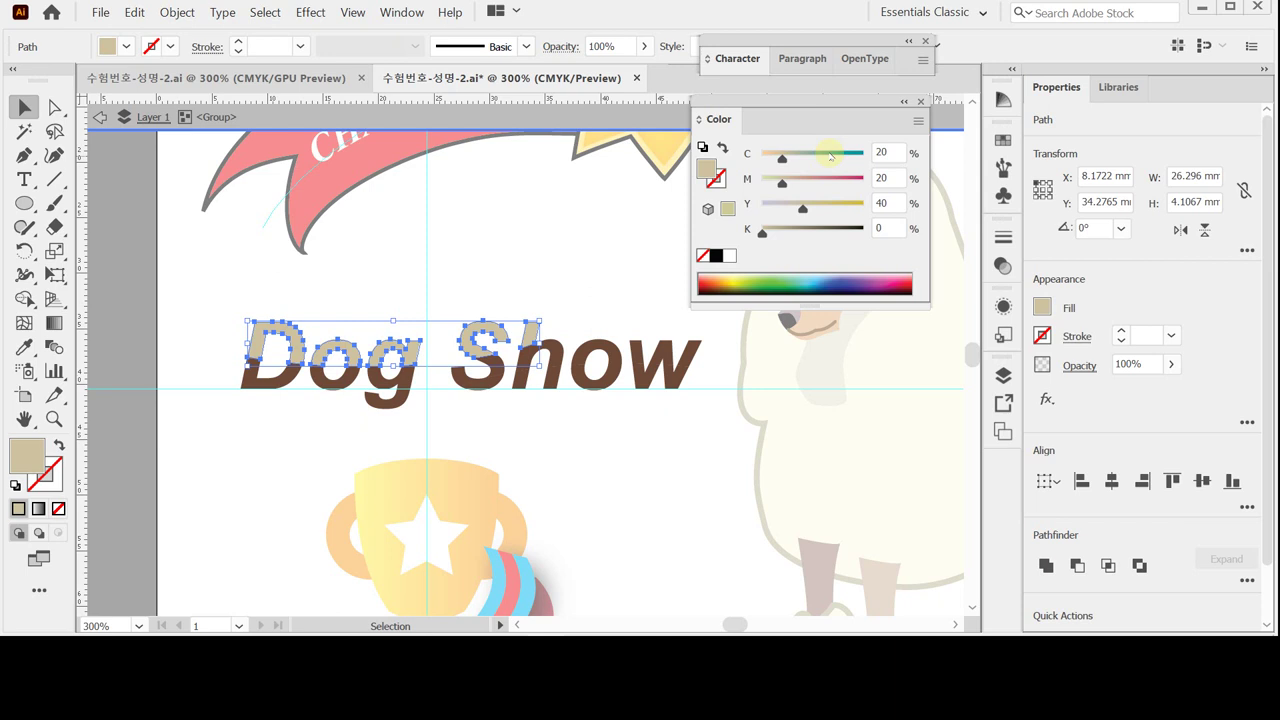
# Nudge the upper letter pieces up by about 0.3 mm to open a gap along the first cut.
pyautogui.press('Up')
pyautogui.press('Up')
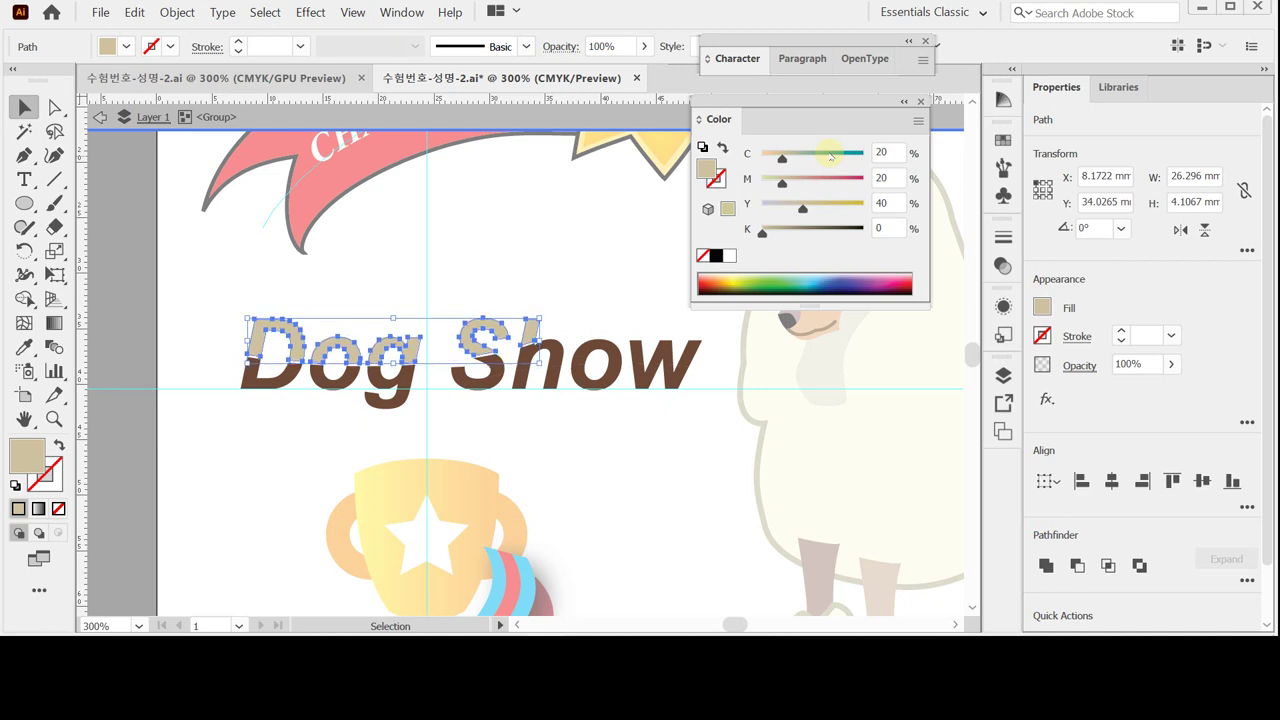
pyautogui.press('Up')
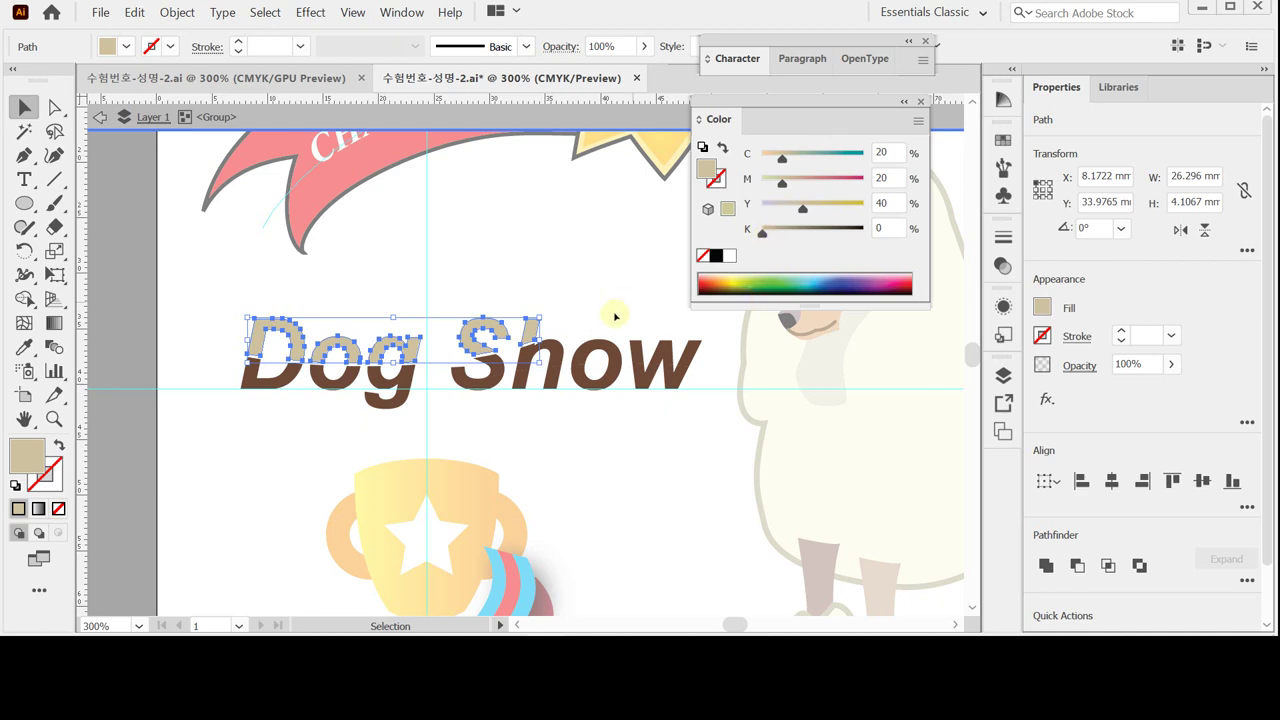
# Fill the lower pieces of S, h, o and w in the word Show with C20 M20 Y40 K0.
pyautogui.click(482, 388)
pyautogui.keyDown('shift'); pyautogui.click(526, 386); pyautogui.keyUp('shift')
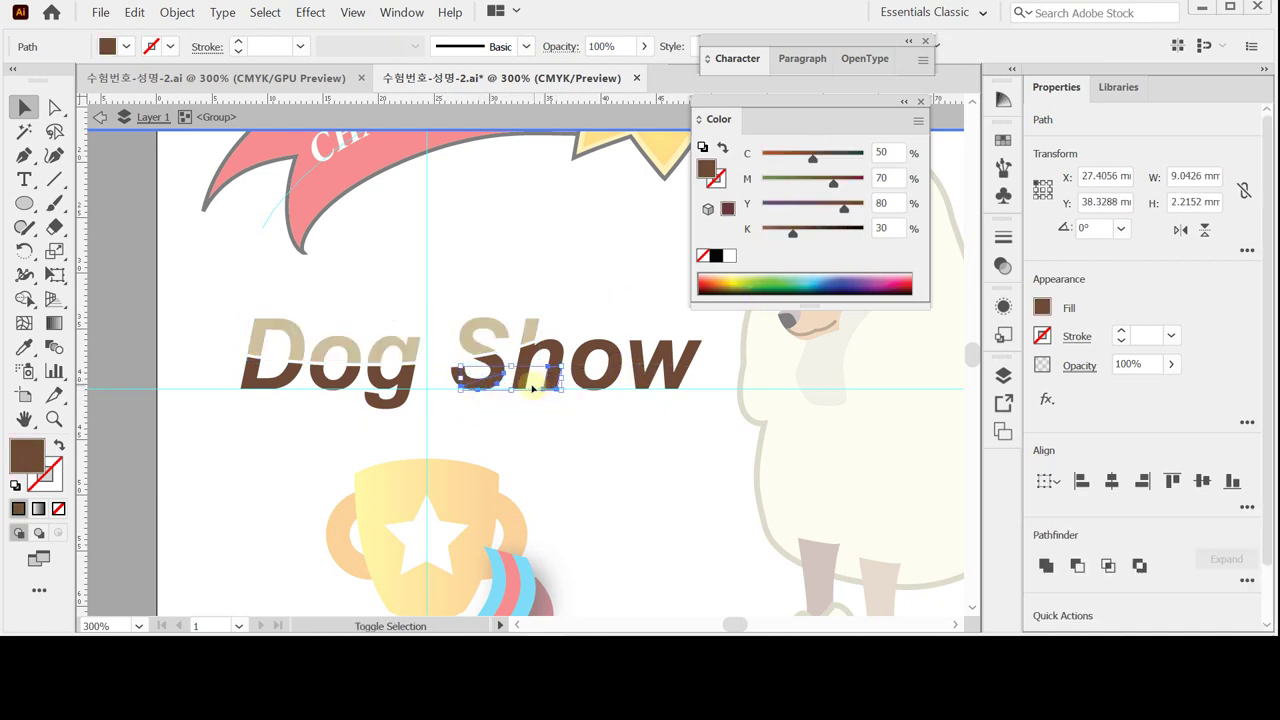
pyautogui.keyDown('shift'); pyautogui.click(600, 390); pyautogui.keyUp('shift')
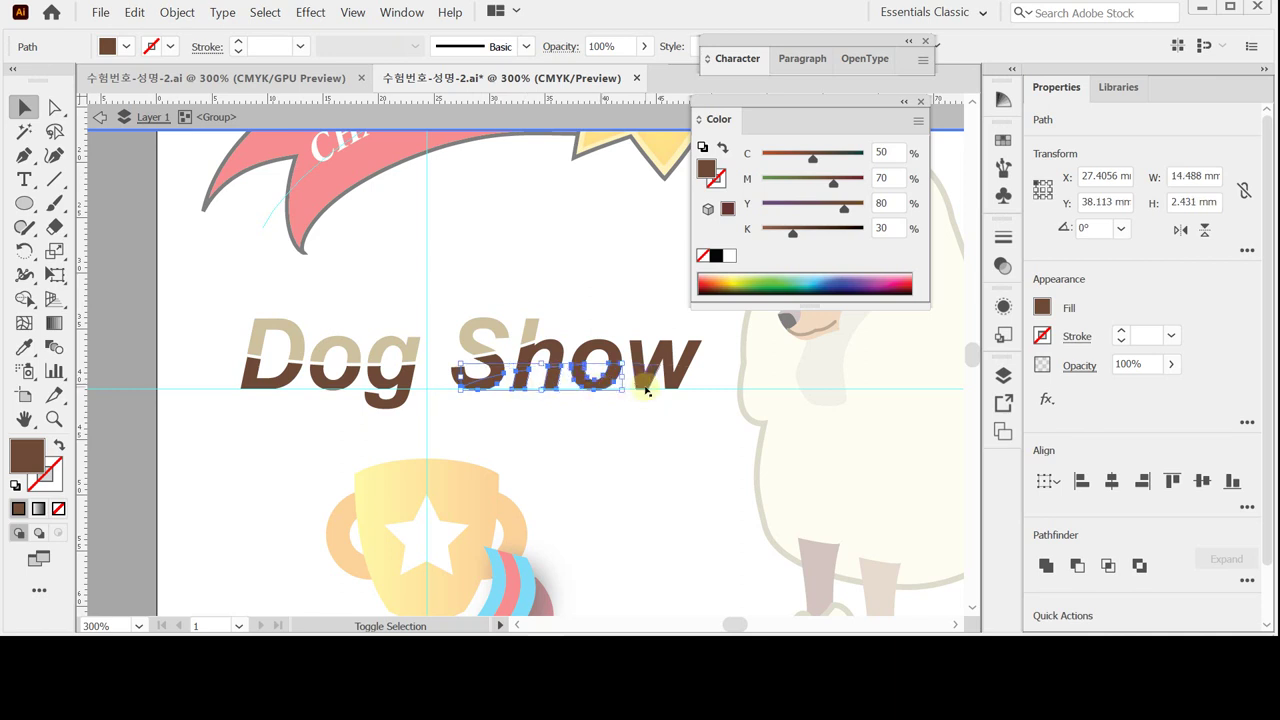
pyautogui.keyDown('shift'); pyautogui.click(668, 386); pyautogui.keyUp('shift')
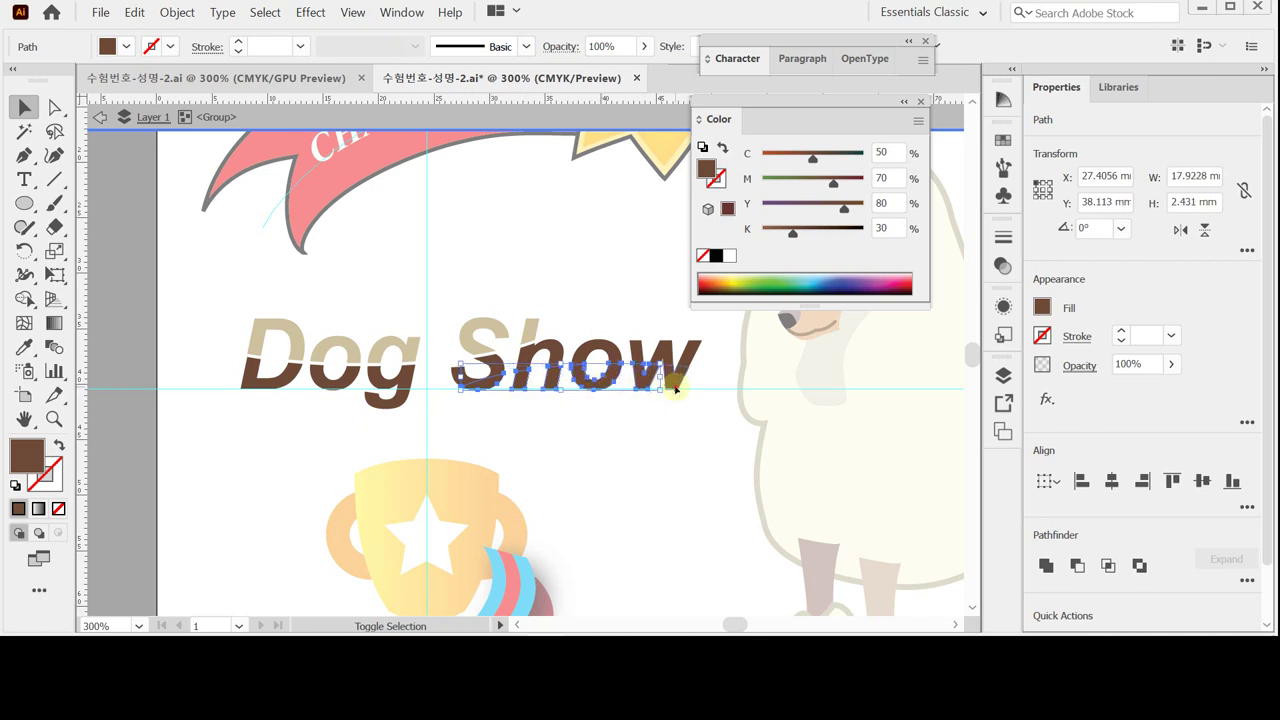
pyautogui.keyDown('shift'); pyautogui.click(676, 390); pyautogui.keyUp('shift')
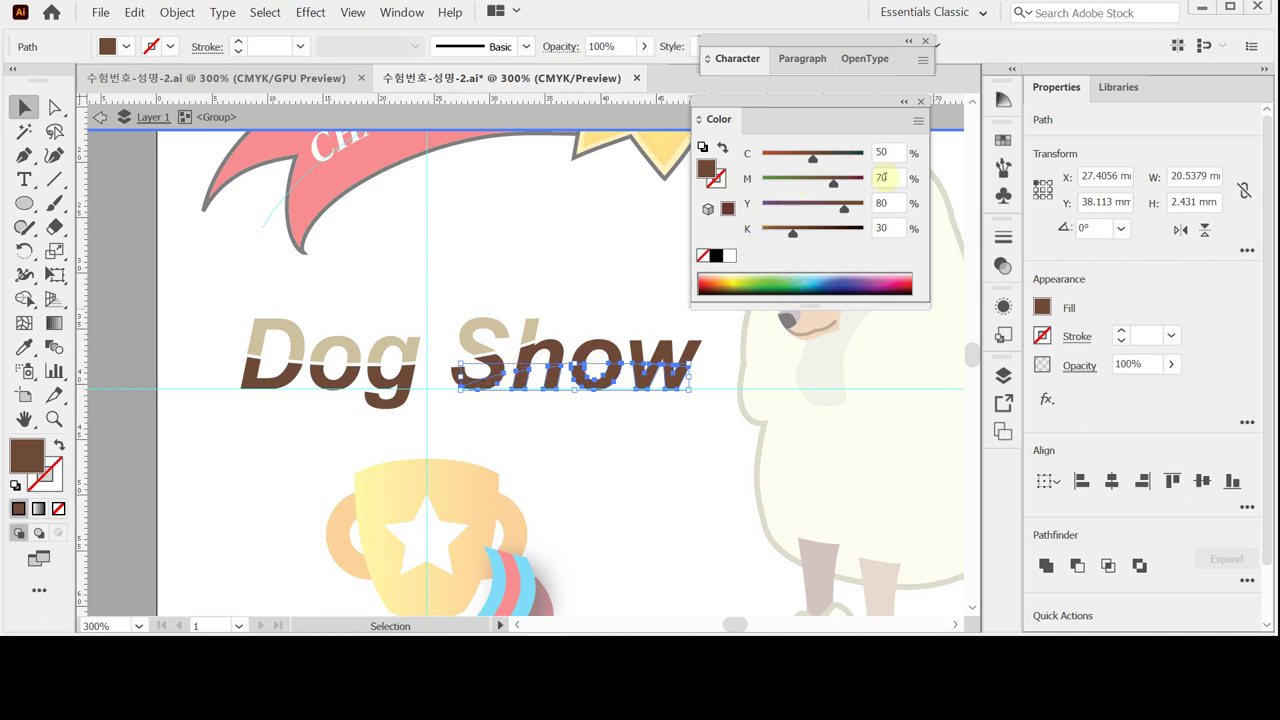
pyautogui.click(891, 152)
pyautogui.write('20')
pyautogui.press('Tab')
pyautogui.write('20')
pyautogui.press('Tab')
pyautogui.write('40')
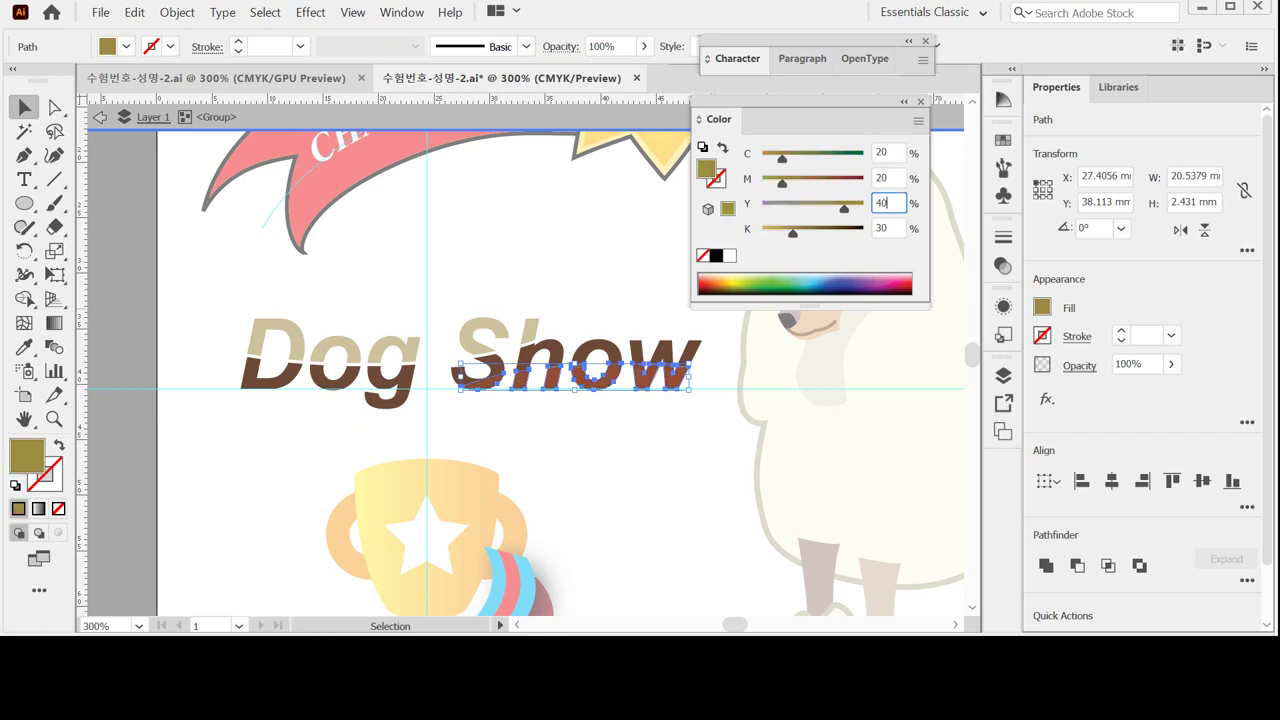
pyautogui.press('Tab')
pyautogui.write('0')
pyautogui.press('Return')
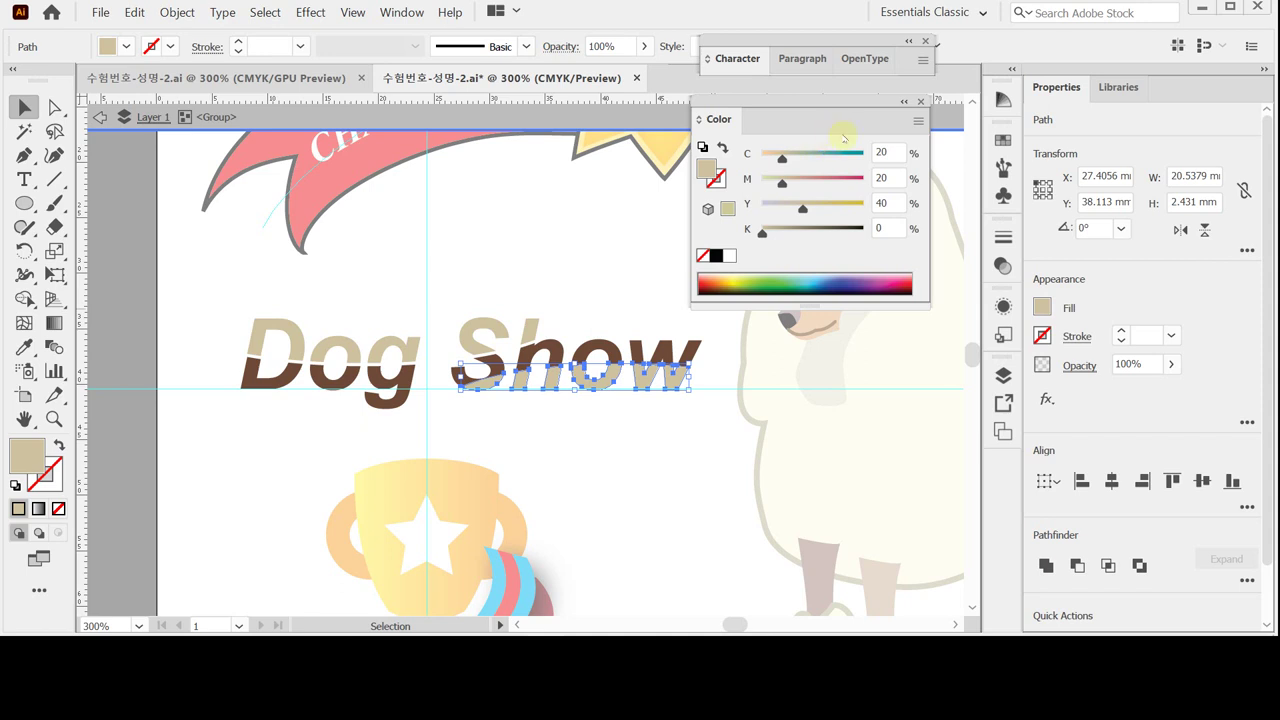
# Change the fill of the lower Show pieces to C20 M0 Y20 K20.
pyautogui.click(885, 203)
pyautogui.hotkey('shift', 'Tab')
pyautogui.write('0')
pyautogui.press('Tab')
pyautogui.write('20')
pyautogui.press('Tab')
pyautogui.write('2')
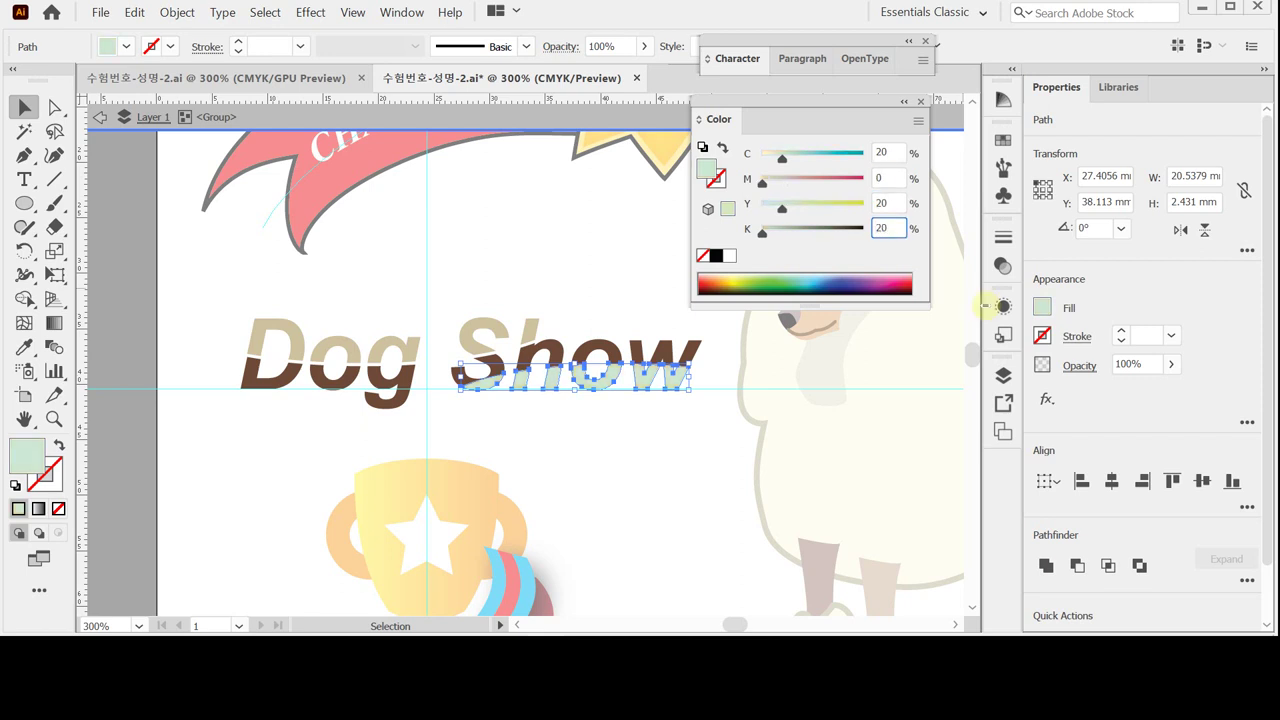
pyautogui.press('Return')
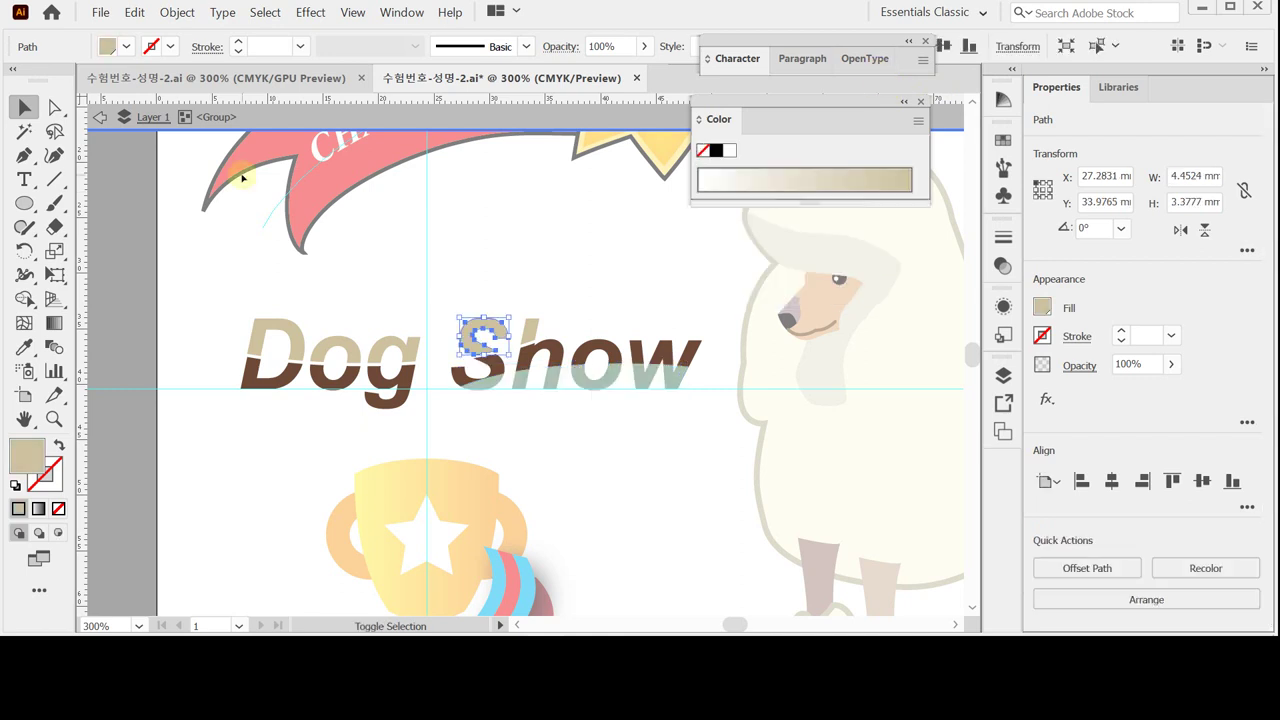
# Nudge the lower pieces of Show down by about 0.4 mm to open a gap along the second cut.
pyautogui.click(484, 335)
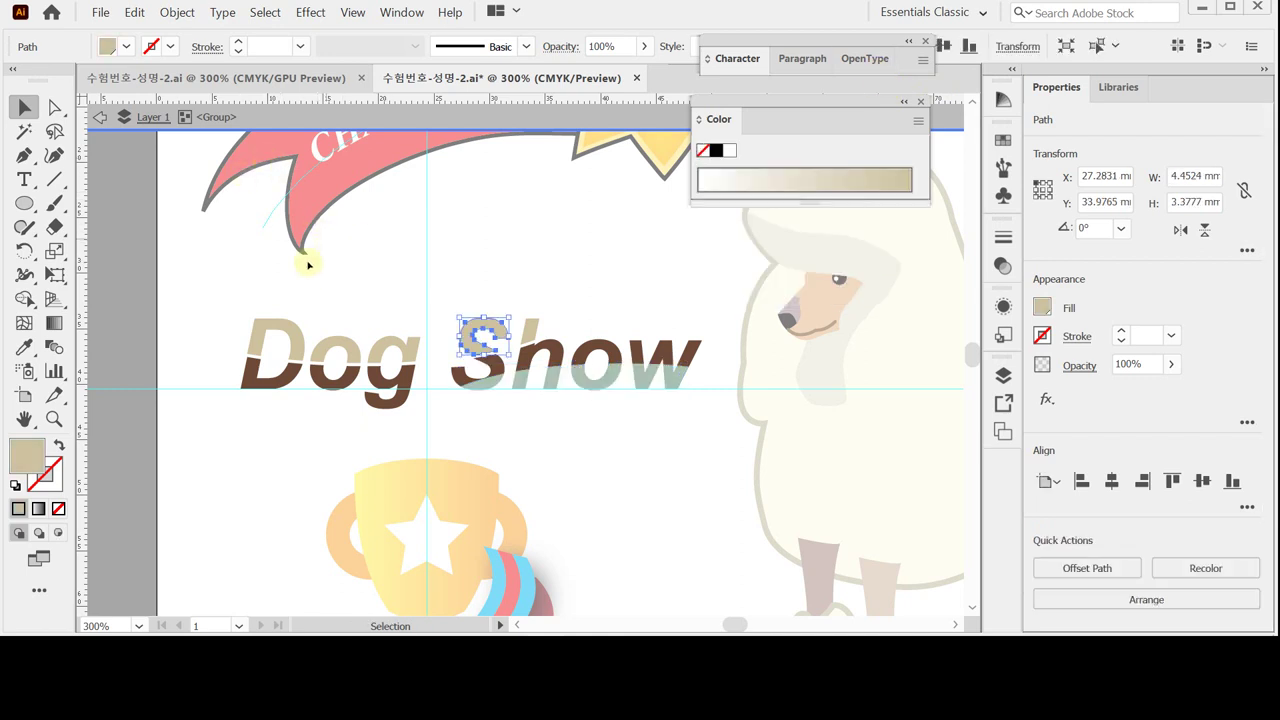
pyautogui.click(486, 396)
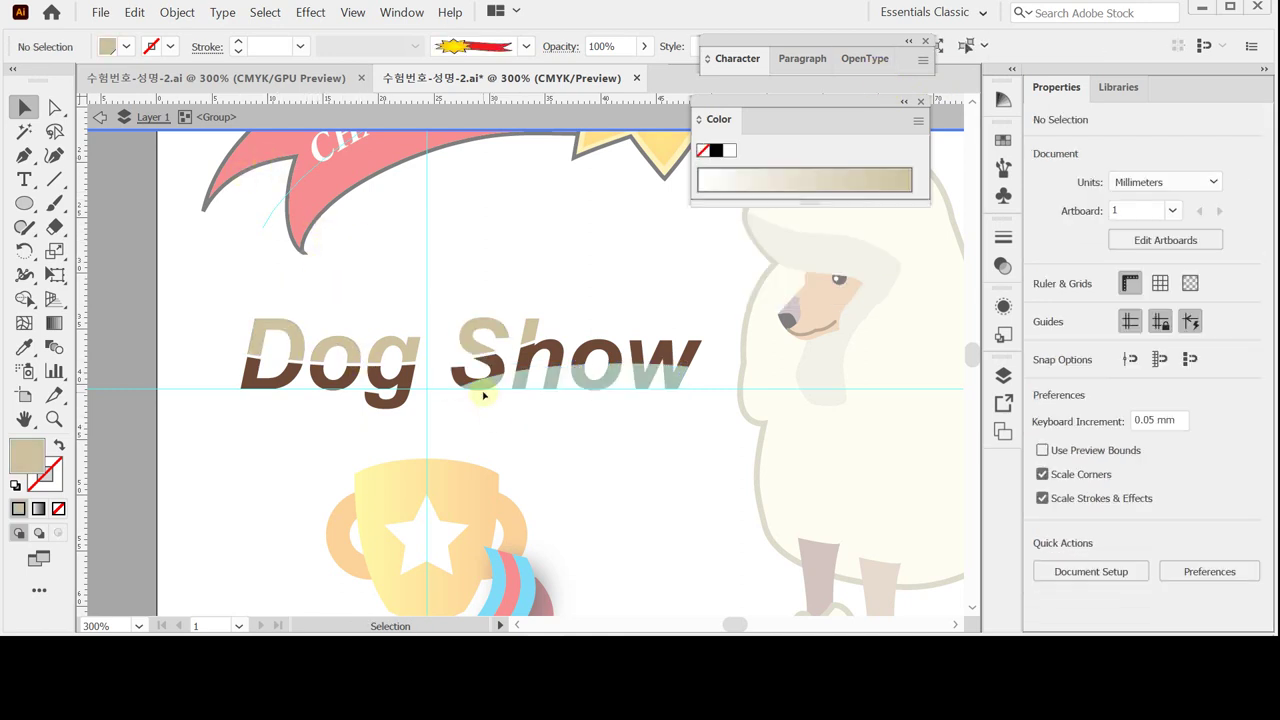
pyautogui.click(482, 389)
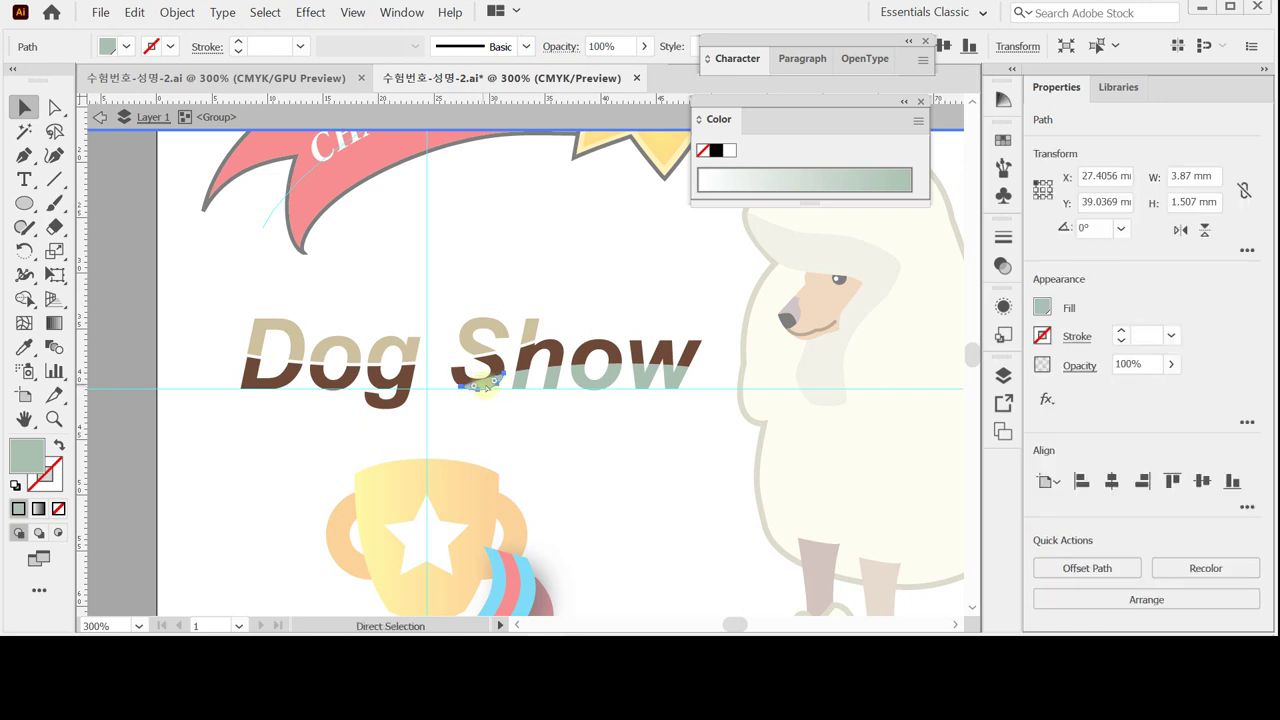
pyautogui.press('v')
pyautogui.click(482, 385)
pyautogui.press('Down')
pyautogui.press('Down')
pyautogui.press('Down')
pyautogui.press('Down')
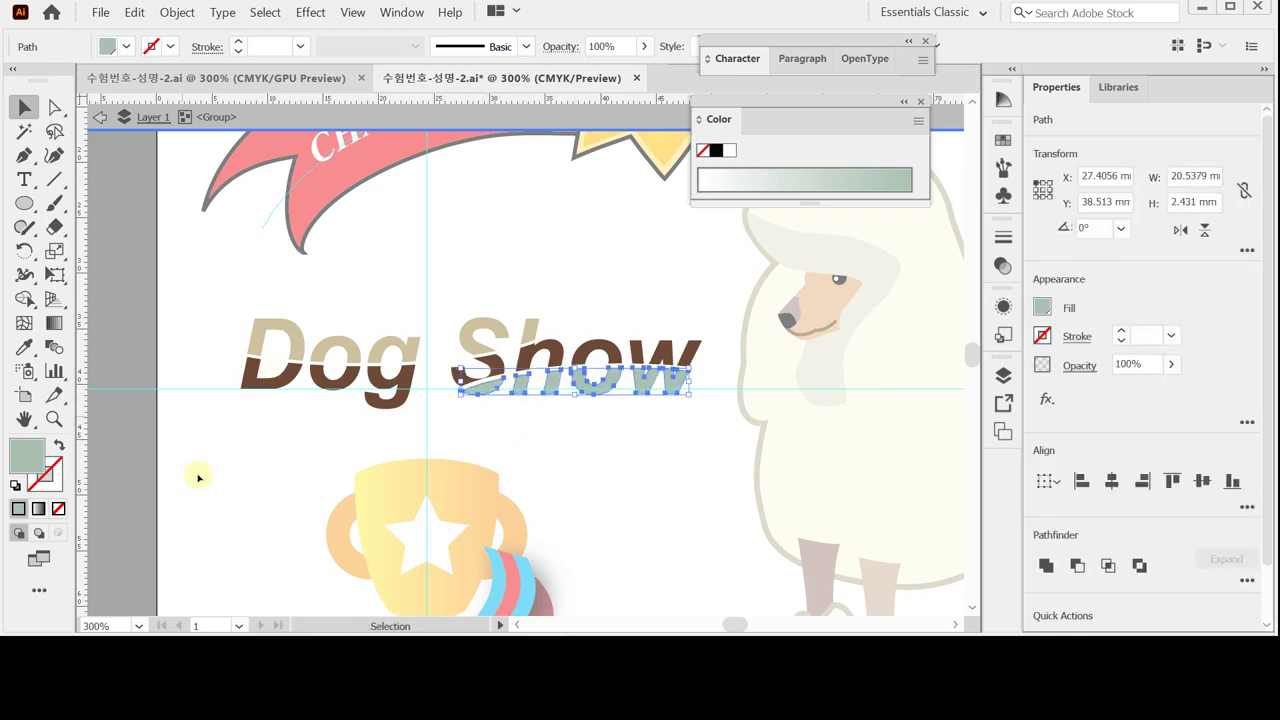
# Copy the beige fill of the D's upper piece onto the lower Show pieces with the Eyedropper and deselect them.
pyautogui.click(24, 347)
pyautogui.click(259, 322)
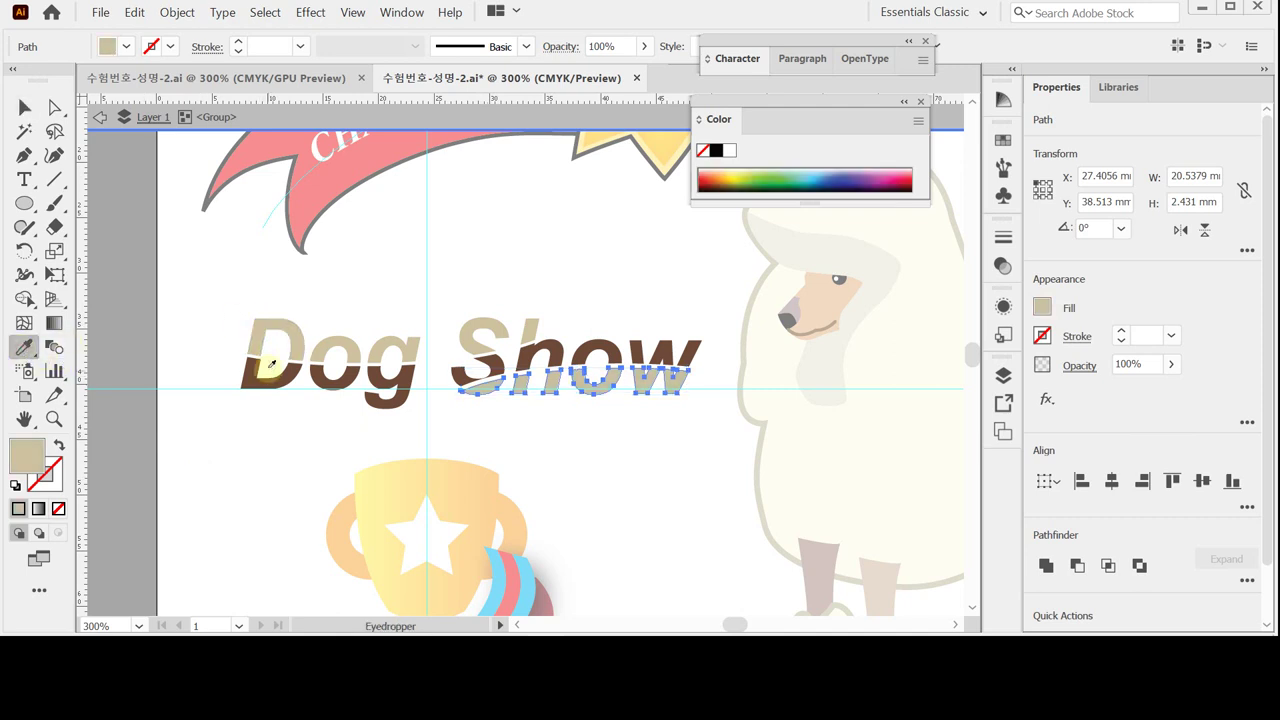
pyautogui.keyDown('ctrl'); pyautogui.click(256, 292); pyautogui.keyUp('ctrl')
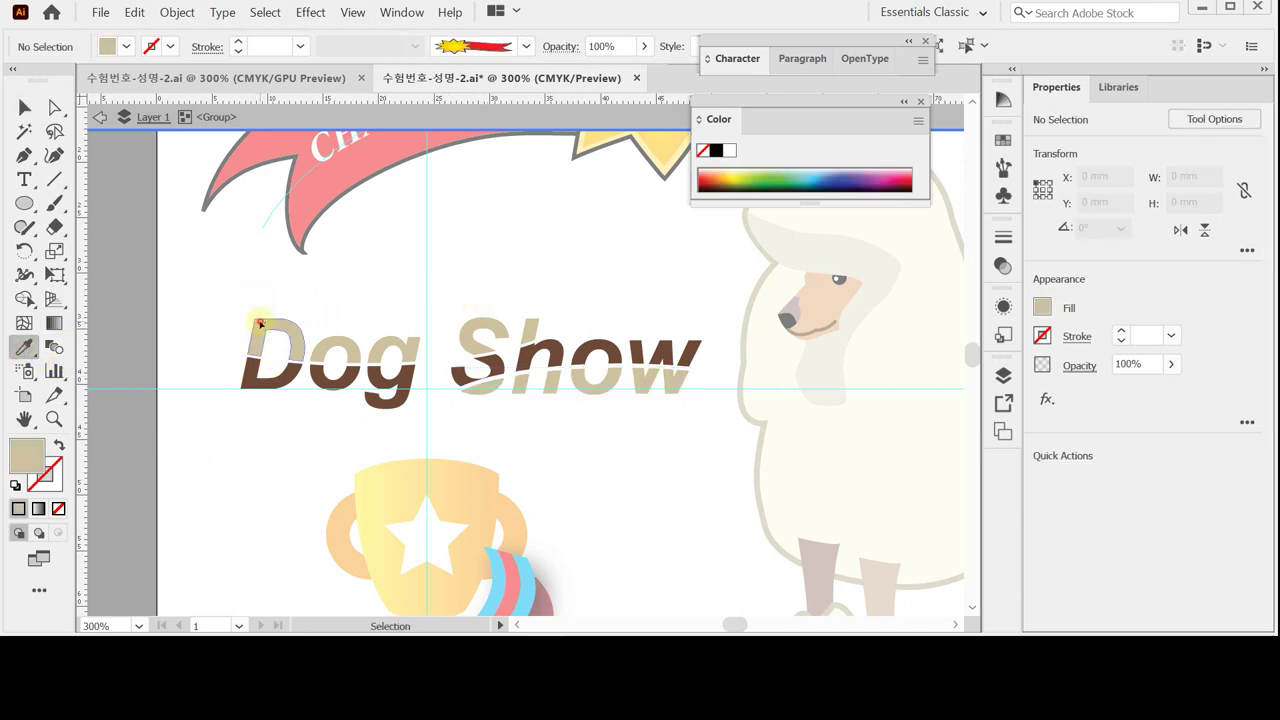
# Apply the C=20 M=0 Y=20 K=20 swatch to the upper pieces of D, o, g, S and h.
pyautogui.keyDown('ctrl'); pyautogui.click(259, 322); pyautogui.keyUp('ctrl')
pyautogui.keyDown('ctrl'); pyautogui.keyDown('shift'); pyautogui.click(336, 348); pyautogui.keyUp('shift'); pyautogui.keyUp('ctrl')
pyautogui.keyDown('ctrl'); pyautogui.keyDown('shift'); pyautogui.click(406, 348); pyautogui.keyUp('shift'); pyautogui.keyUp('ctrl')
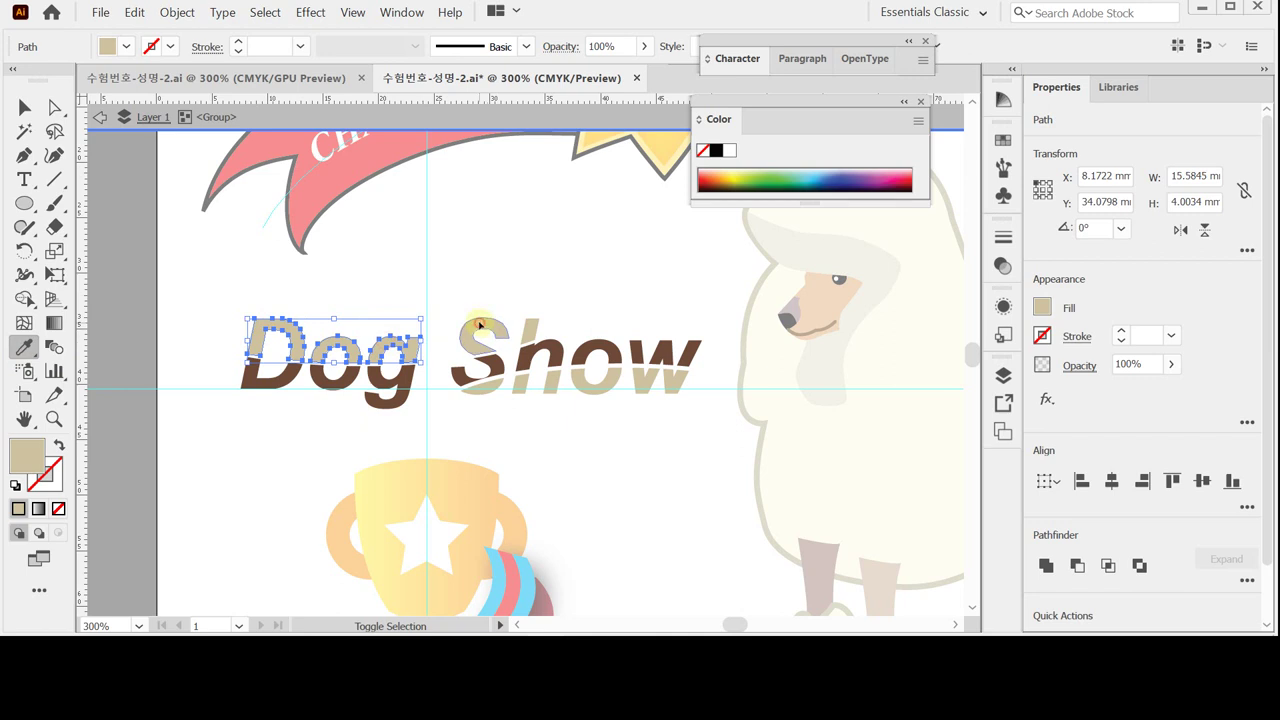
pyautogui.keyDown('ctrl'); pyautogui.keyDown('shift'); pyautogui.click(480, 328); pyautogui.keyUp('shift'); pyautogui.keyUp('ctrl')
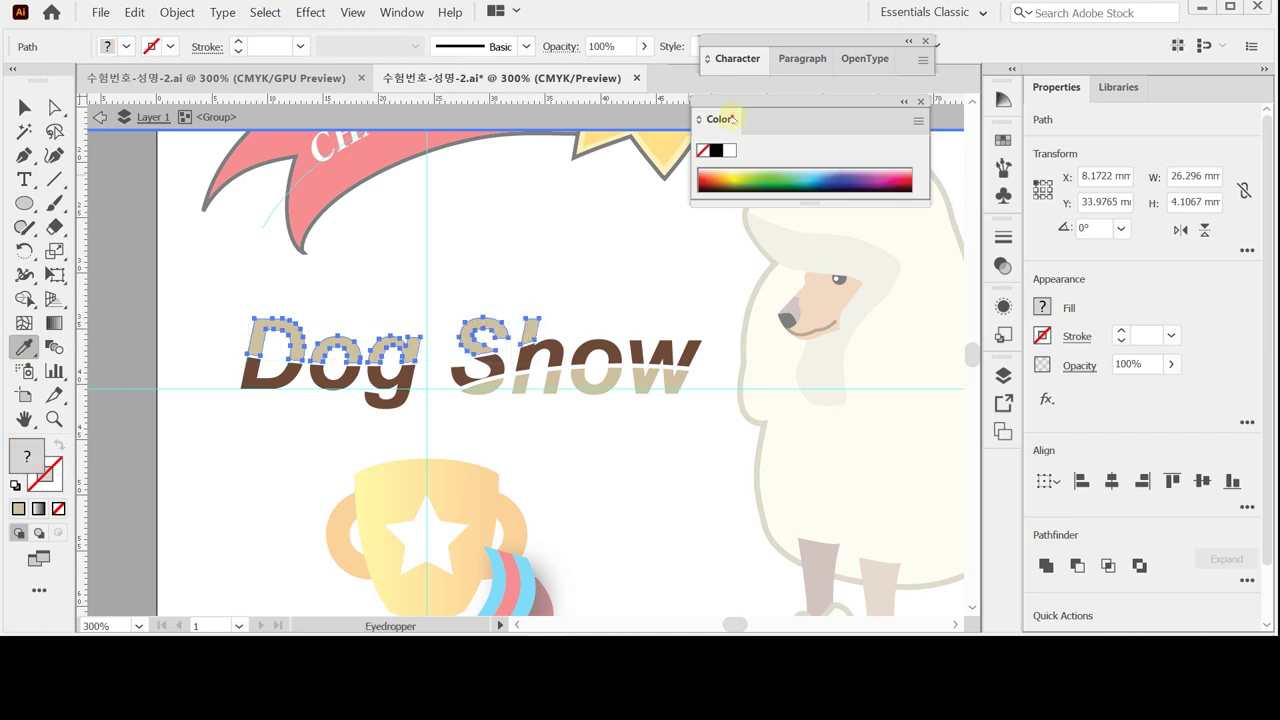
pyautogui.doubleClick(733, 119)
pyautogui.doubleClick(733, 119)
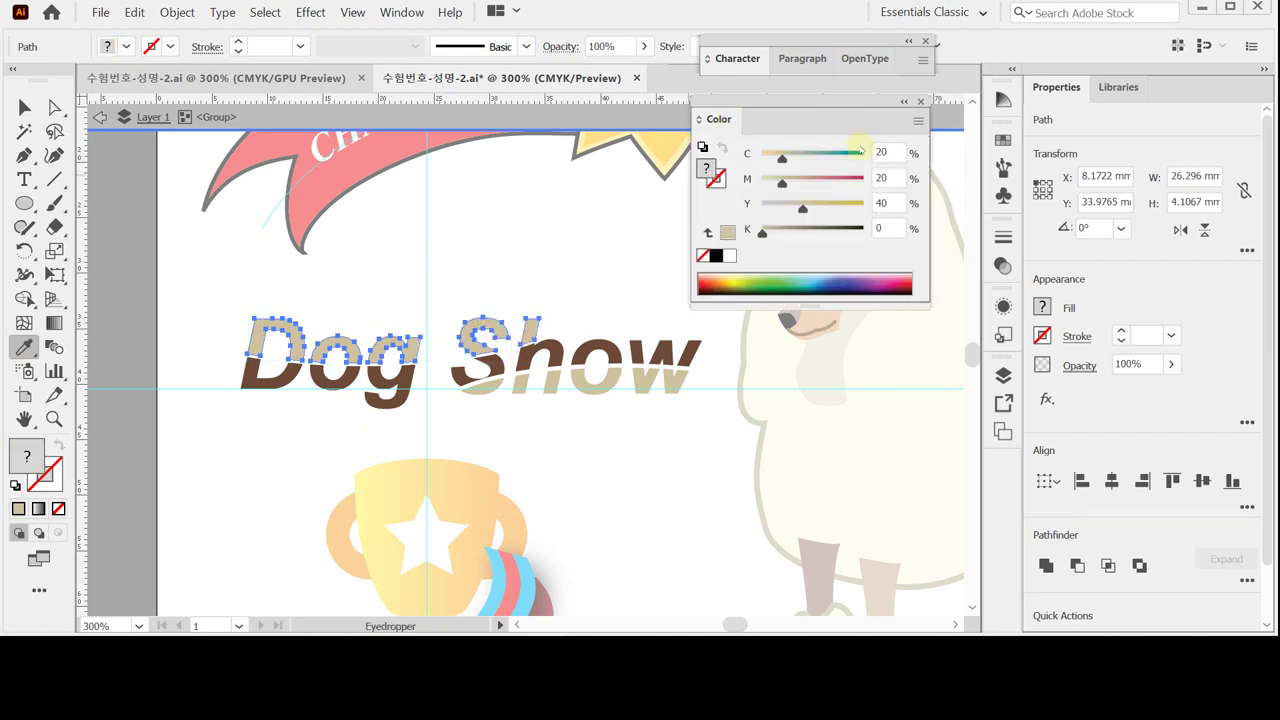
pyautogui.click(995, 143)
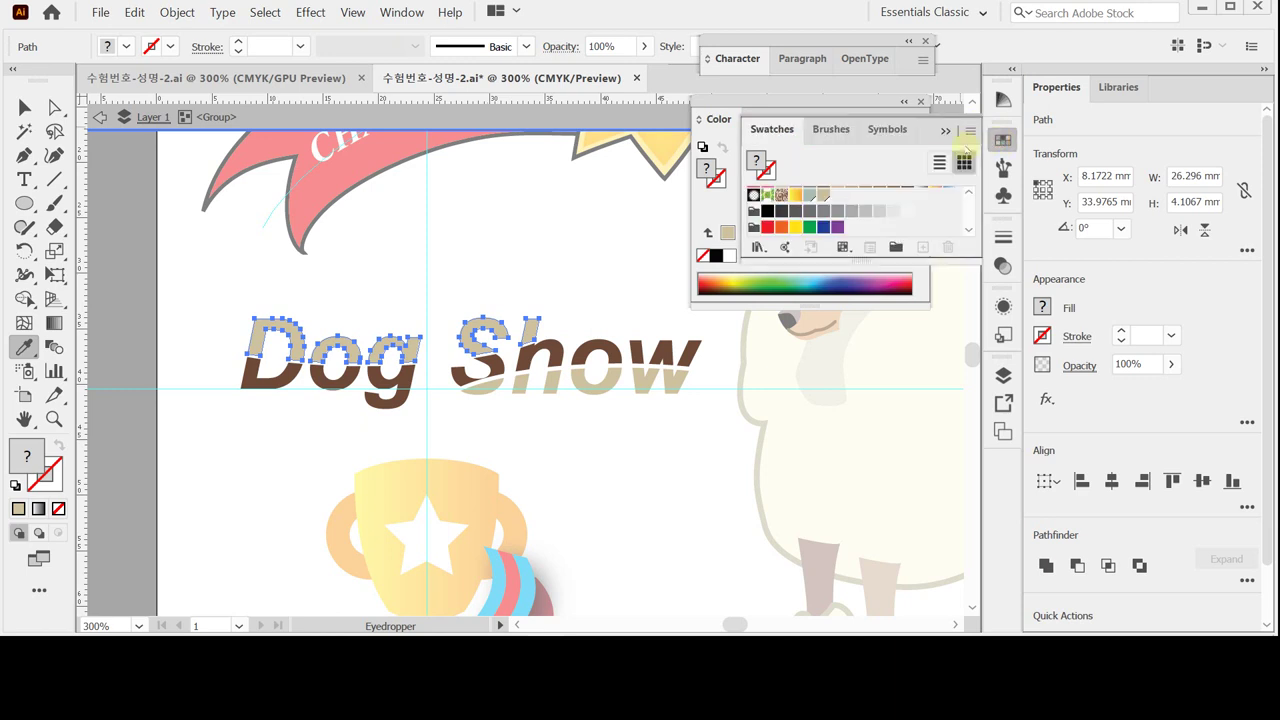
pyautogui.click(810, 195)
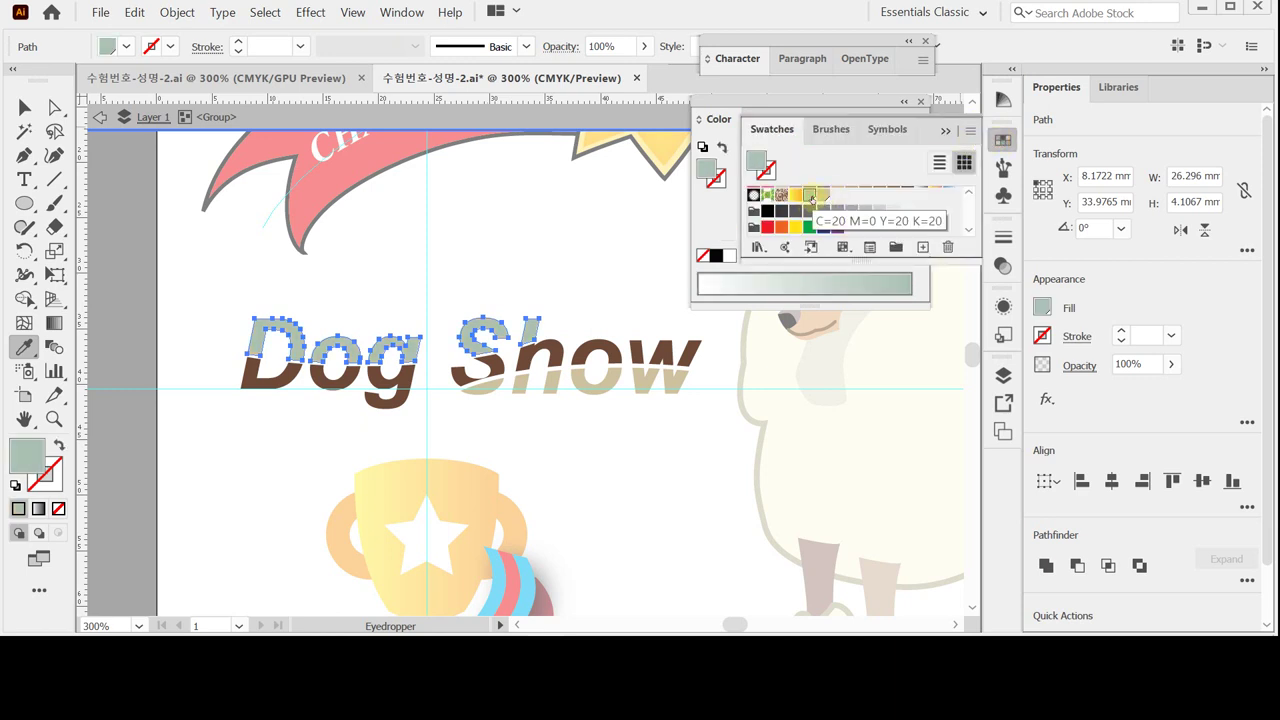
# Switch the fill of the upper letter pieces to CMYK colour mode and leave the title group's isolation mode.
pyautogui.click(1002, 141)
pyautogui.click(918, 121)
pyautogui.click(963, 211)
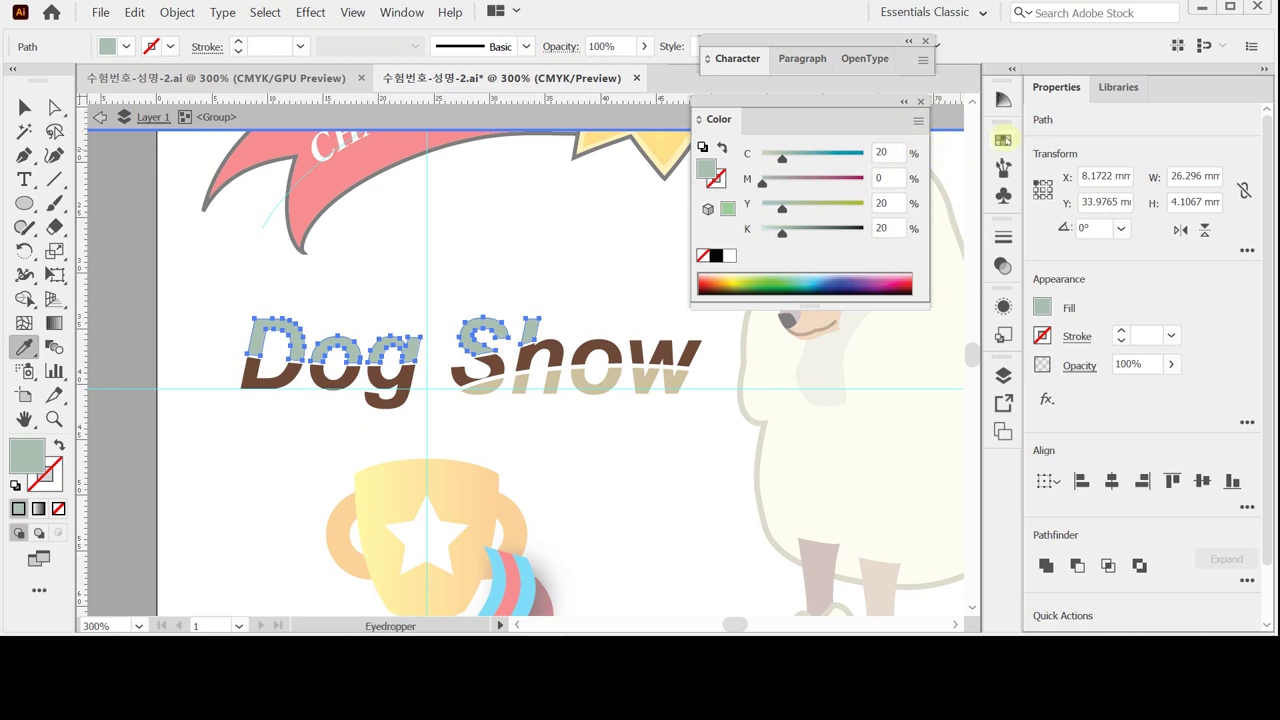
pyautogui.click(1003, 139)
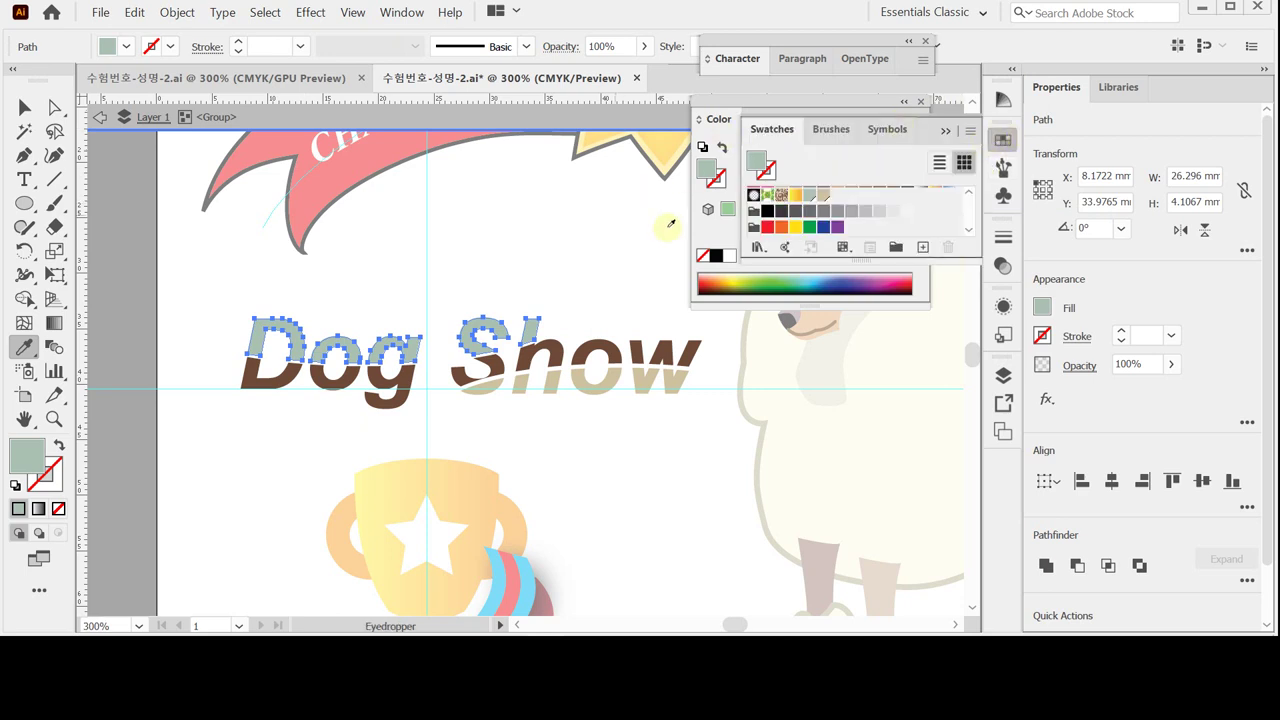
pyautogui.click(1001, 138)
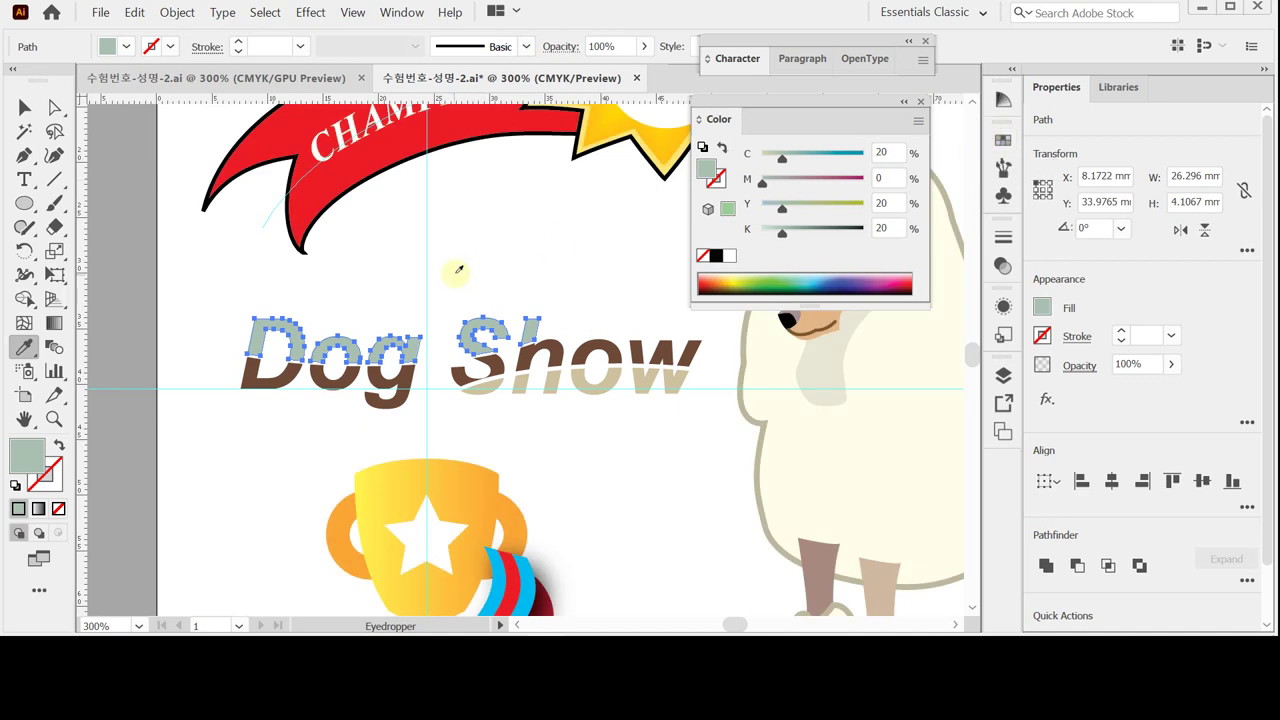
# Try to deselect the upper letter pieces and save the document.
pyautogui.press('ctrl')
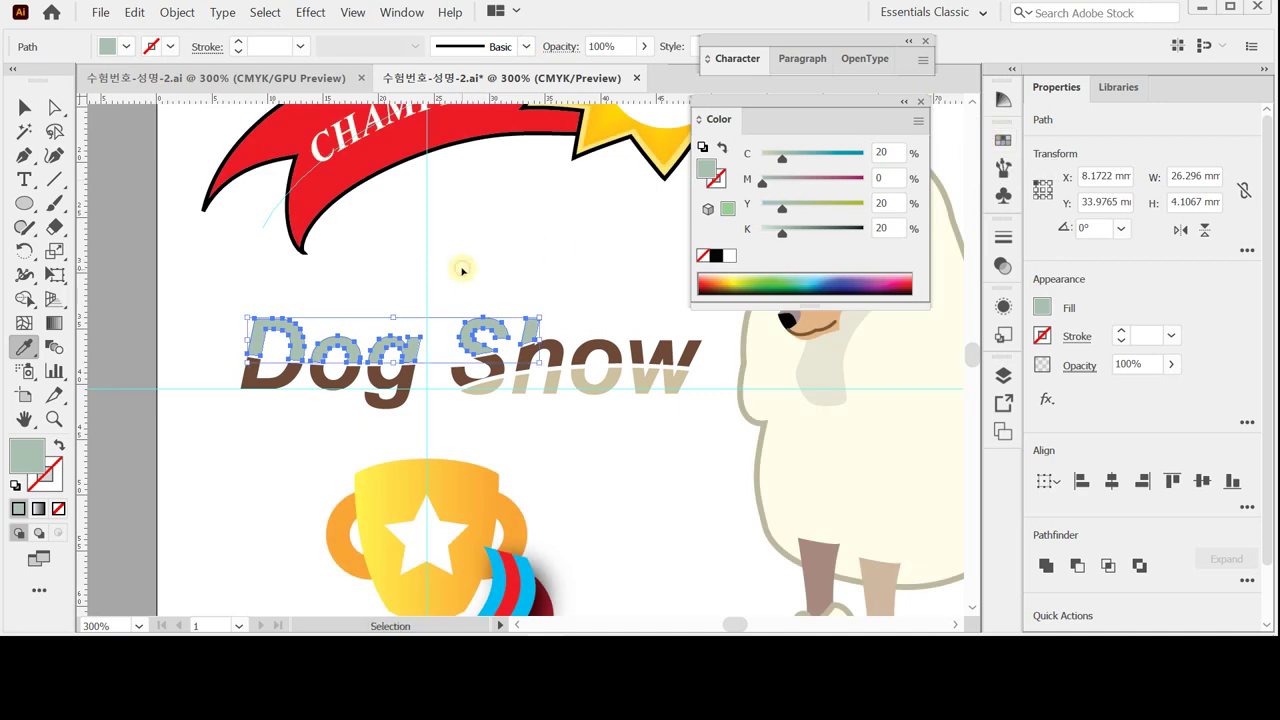
pyautogui.click(465, 265)
pyautogui.hotkey('ctrl', 's')
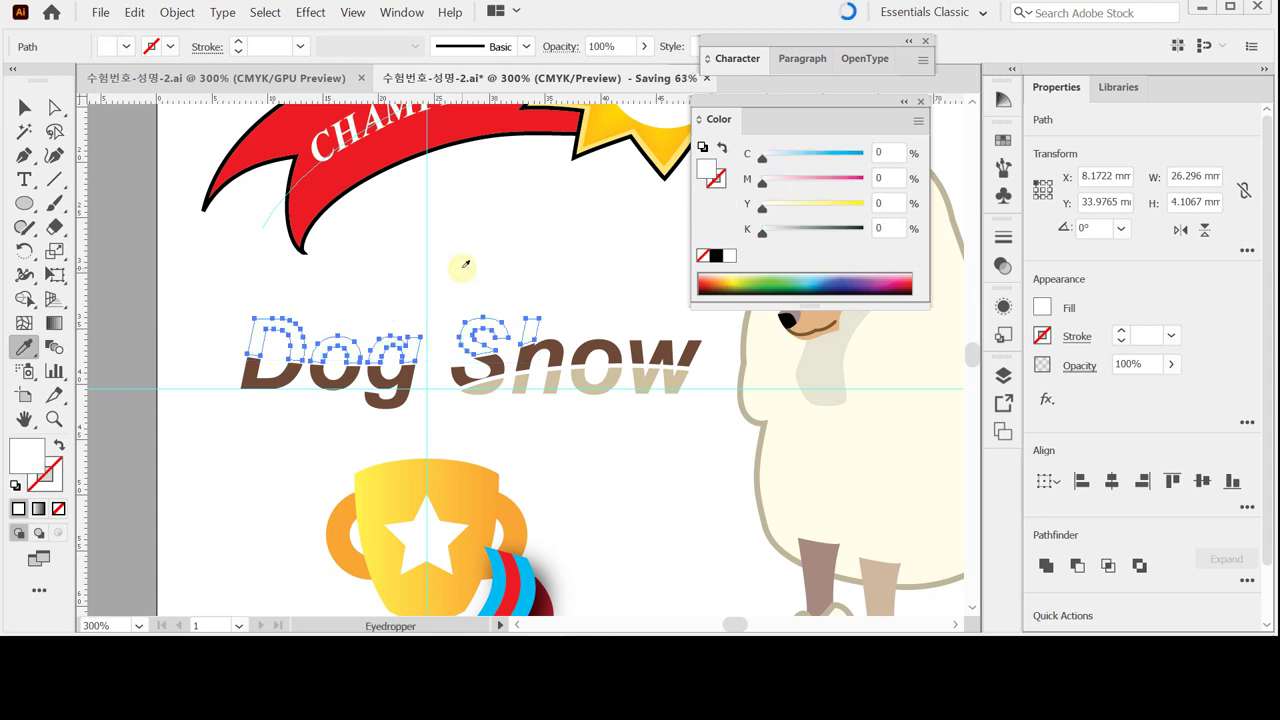
# Undo the Eyedropper fill change on the title's upper letter pieces and deselect them.
pyautogui.hotkey('ctrl', 'z')
pyautogui.click(24, 107)
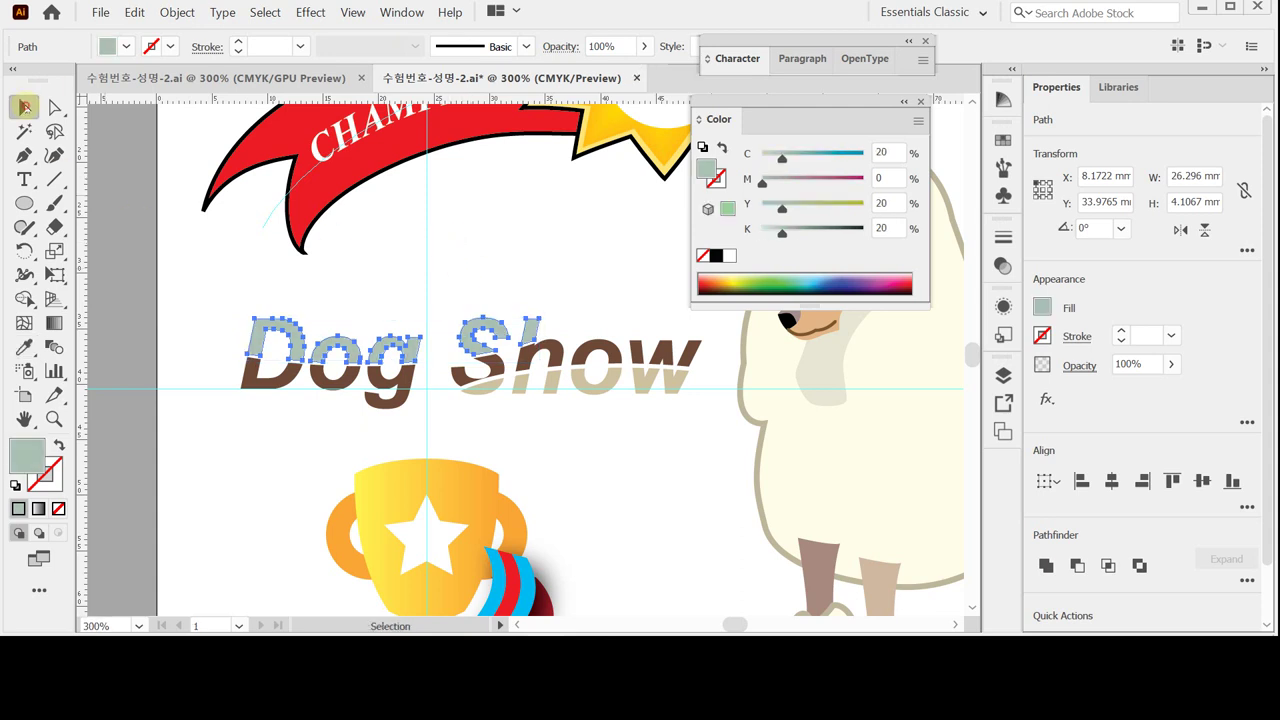
pyautogui.click(180, 258)
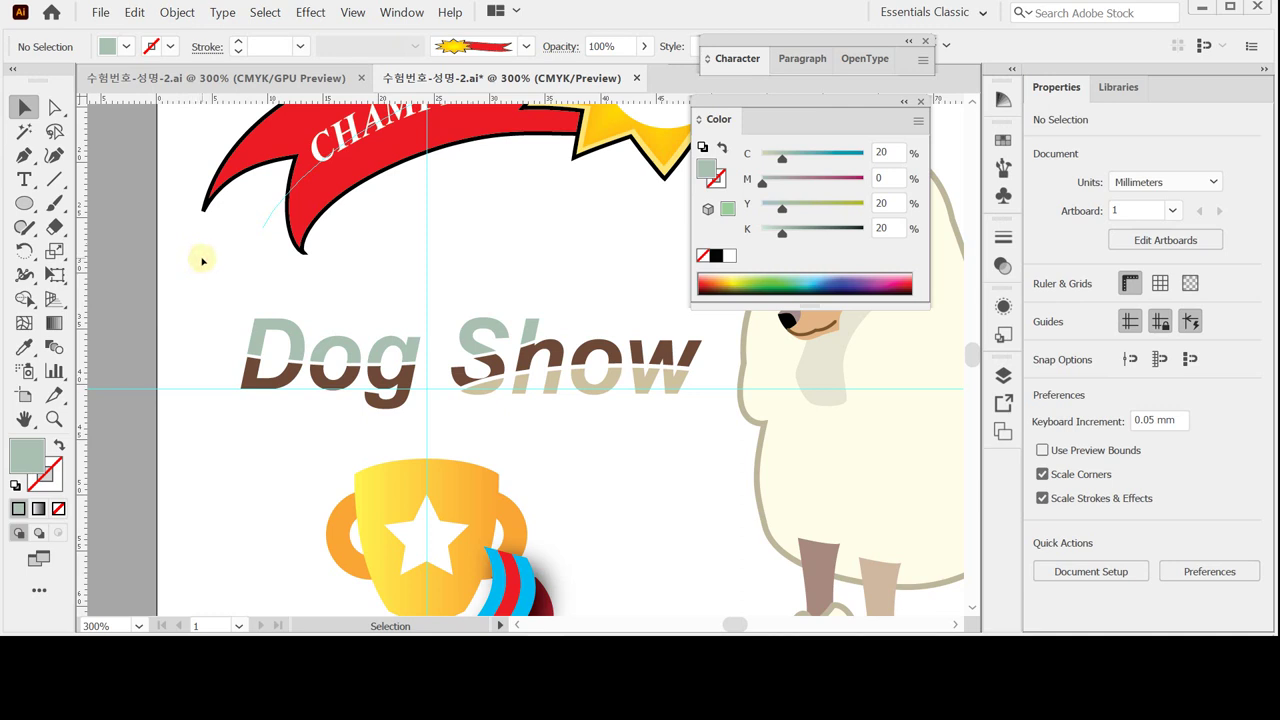
# Reset the Essentials Classic workspace and hide the guides on the artboard.
pyautogui.doubleClick(24, 420)
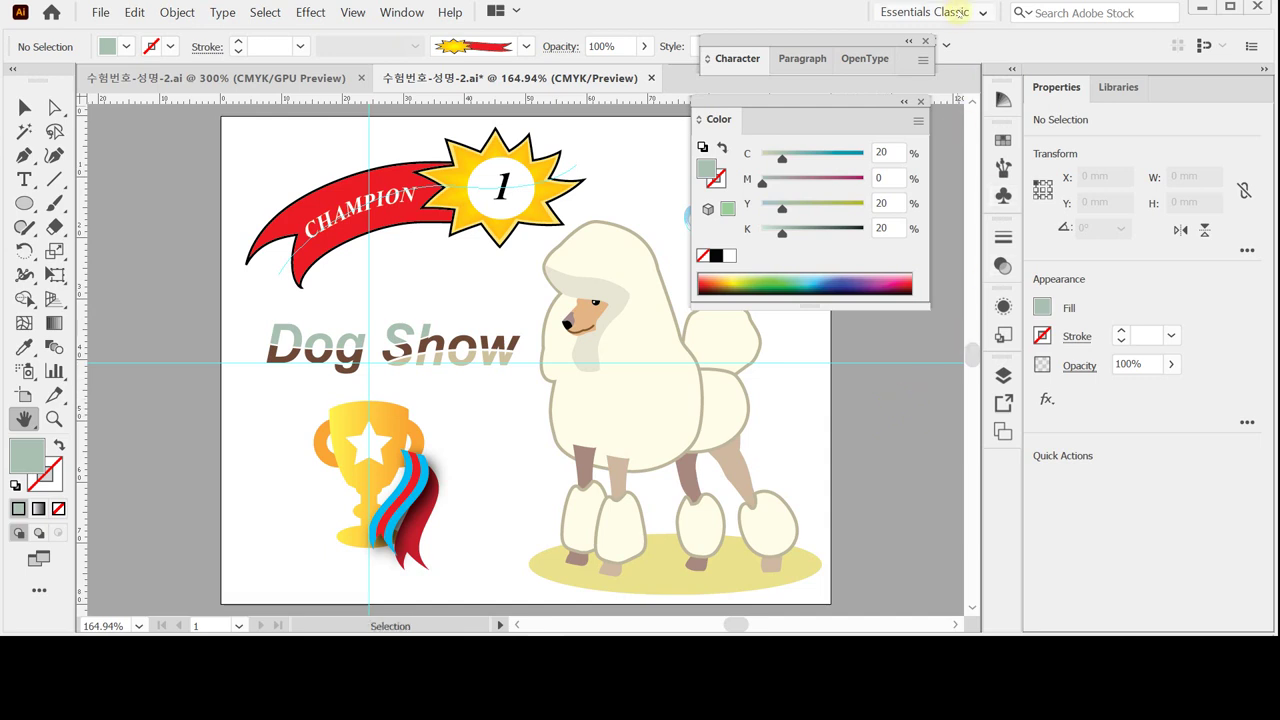
pyautogui.click(966, 12)
pyautogui.click(980, 228)
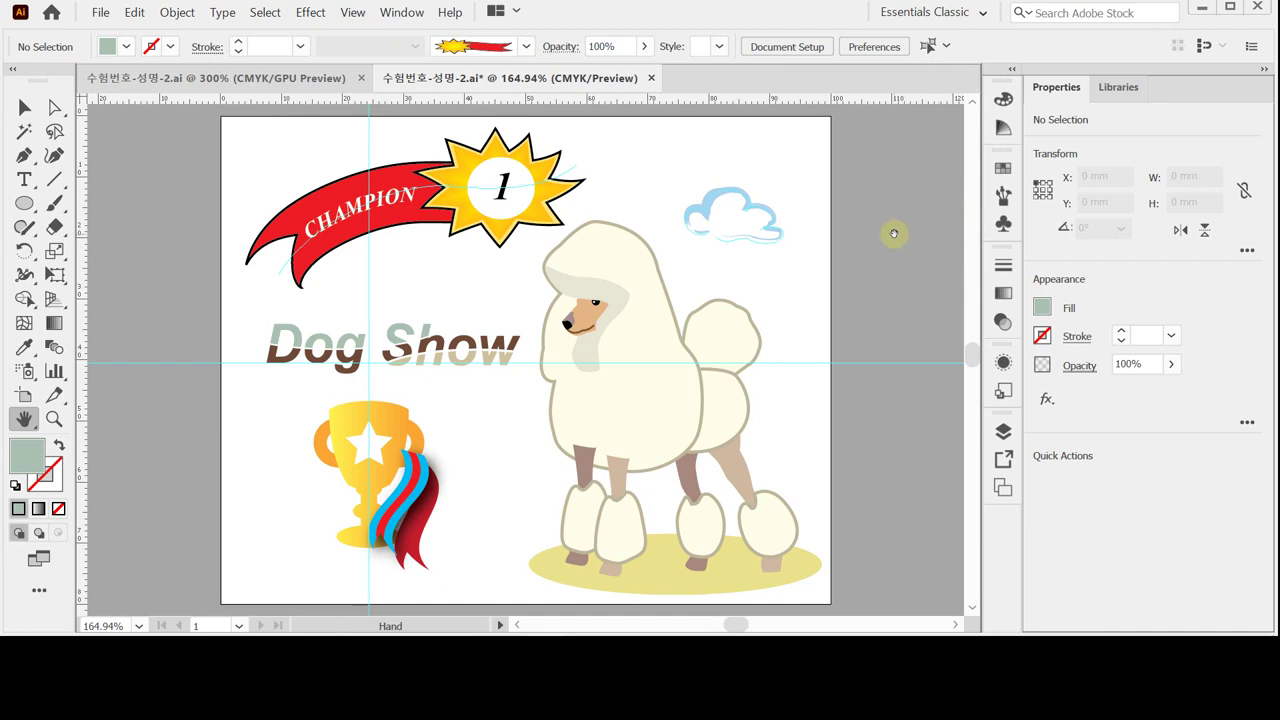
pyautogui.rightClick(805, 282)
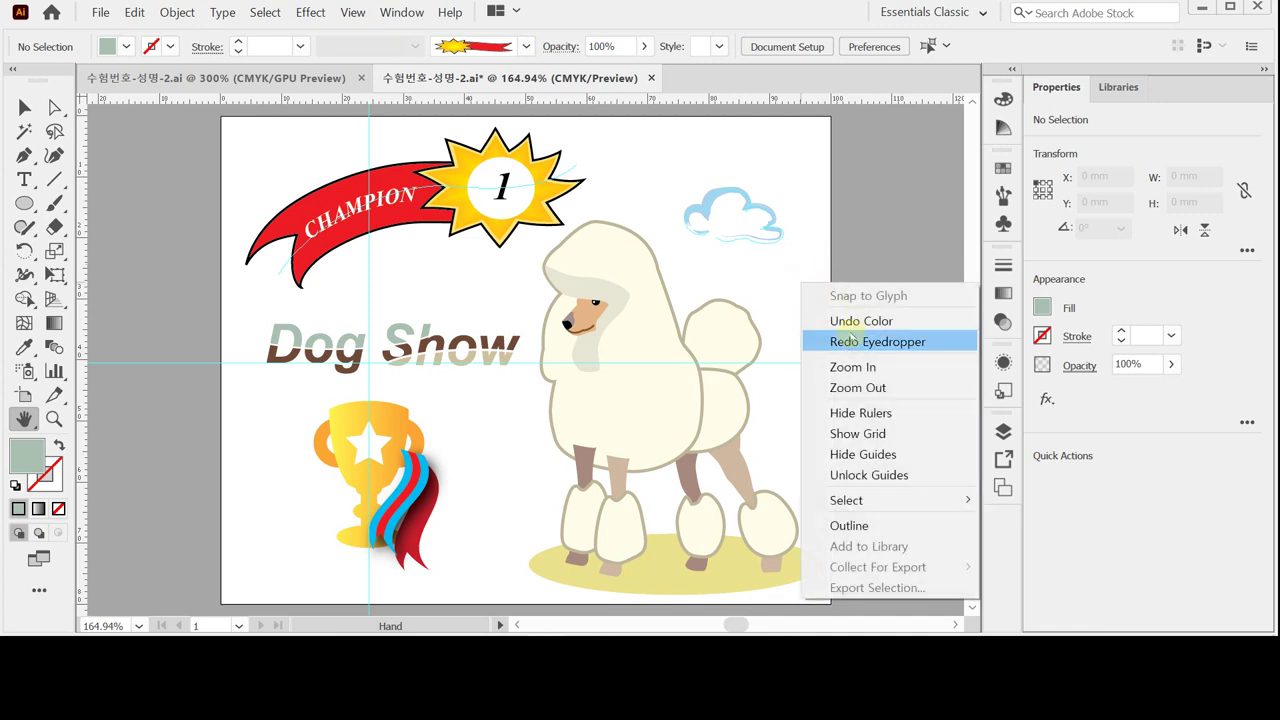
pyautogui.click(903, 456)
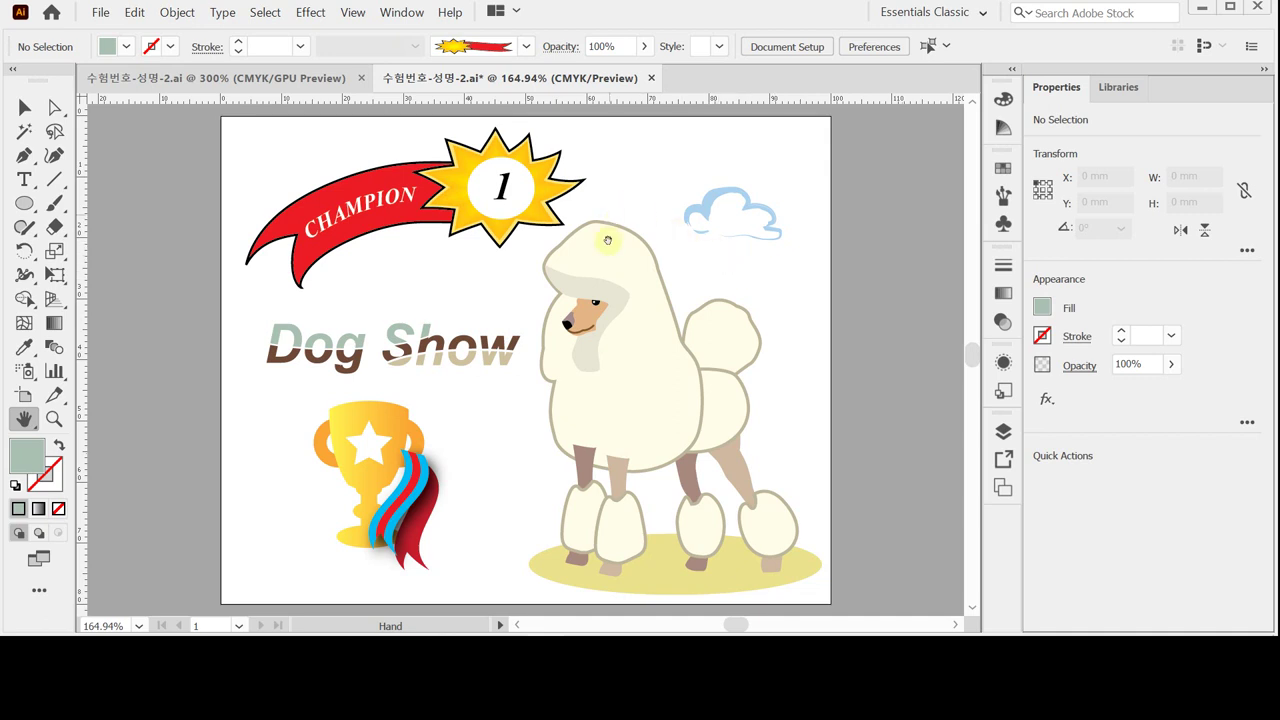
# Send the poodle's legs, leg tufts, paws and the yellow ground ellipse to the back, behind the body, and deselect them.
pyautogui.click(22, 108)
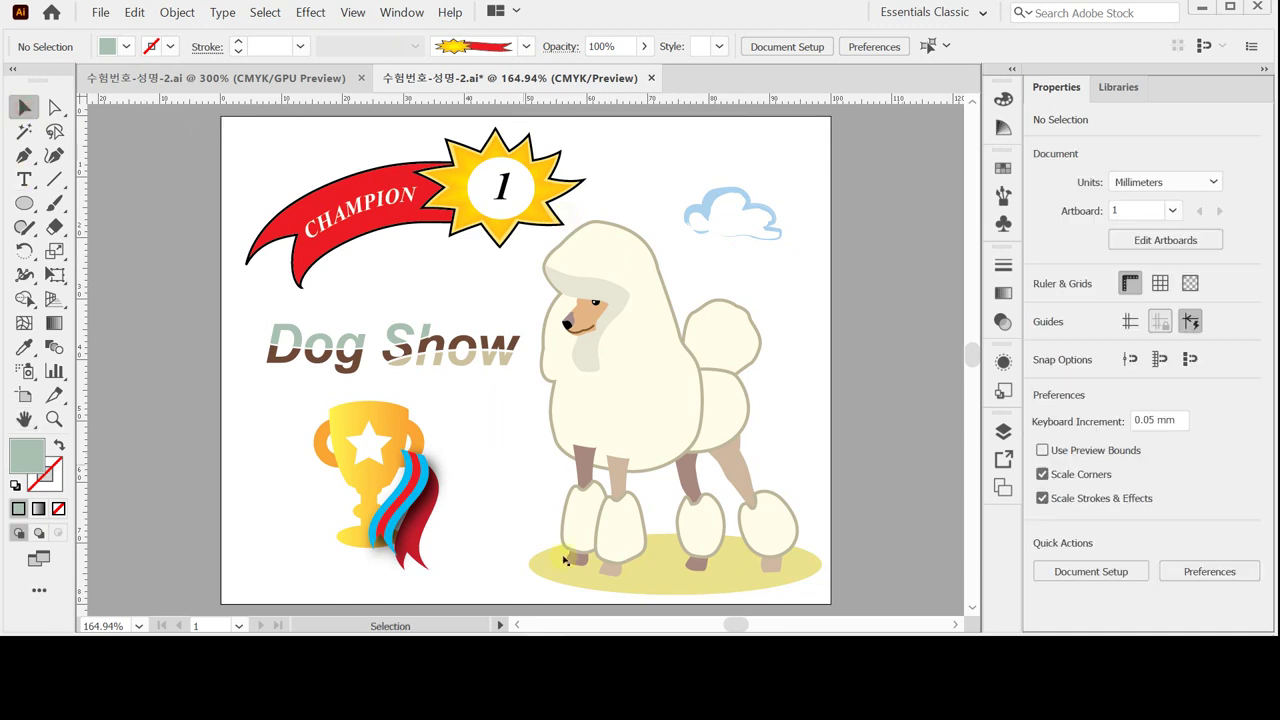
pyautogui.moveTo(521, 490); pyautogui.dragTo(800, 578)
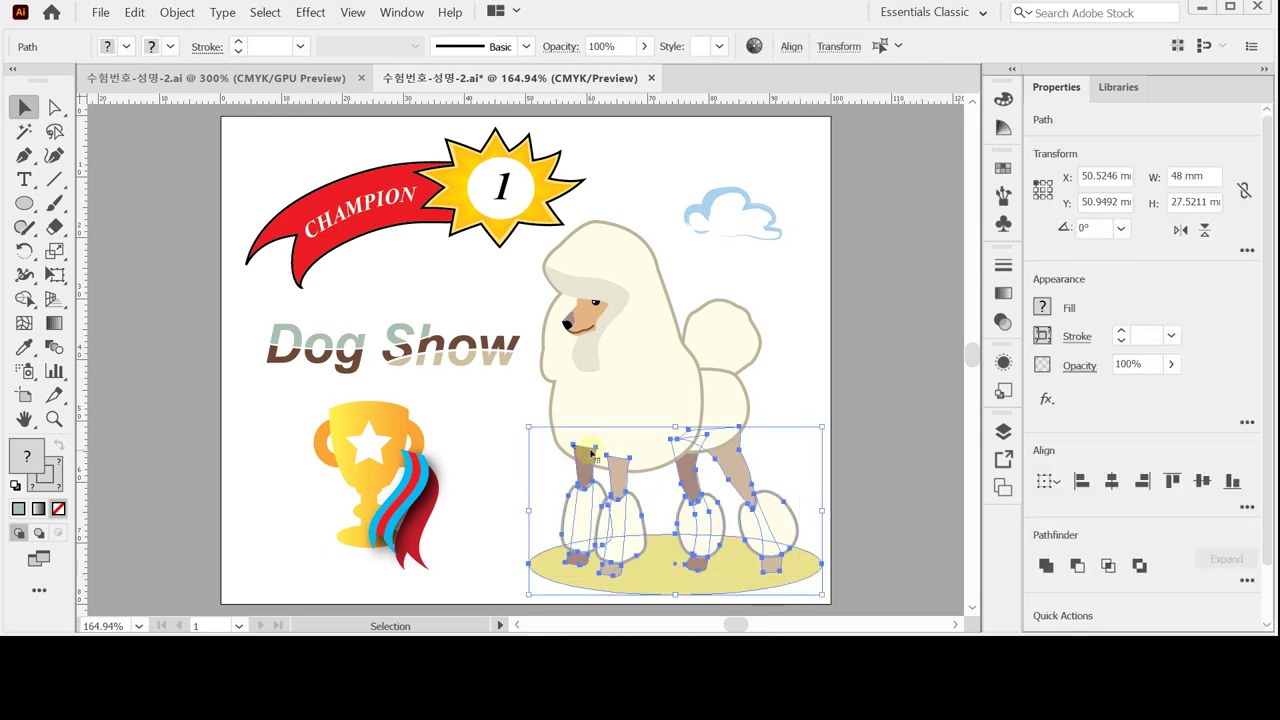
pyautogui.rightClick(578, 509)
pyautogui.moveTo(650, 408)
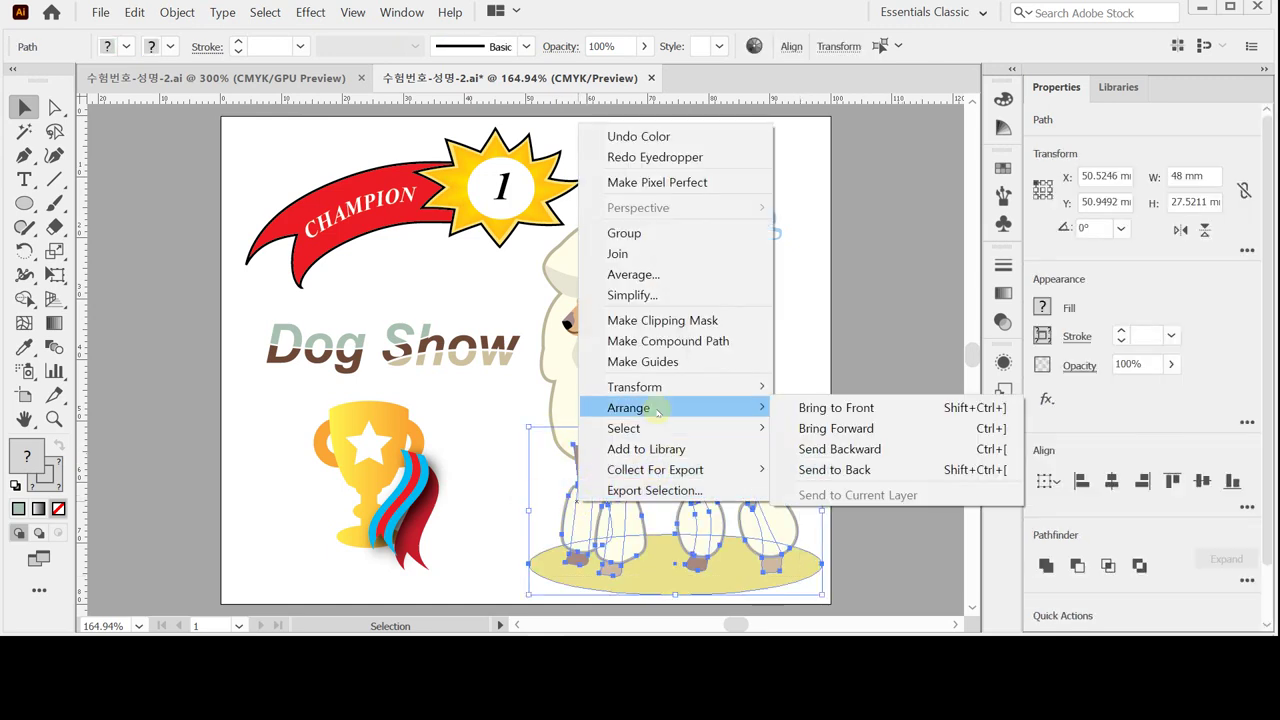
pyautogui.click(812, 467)
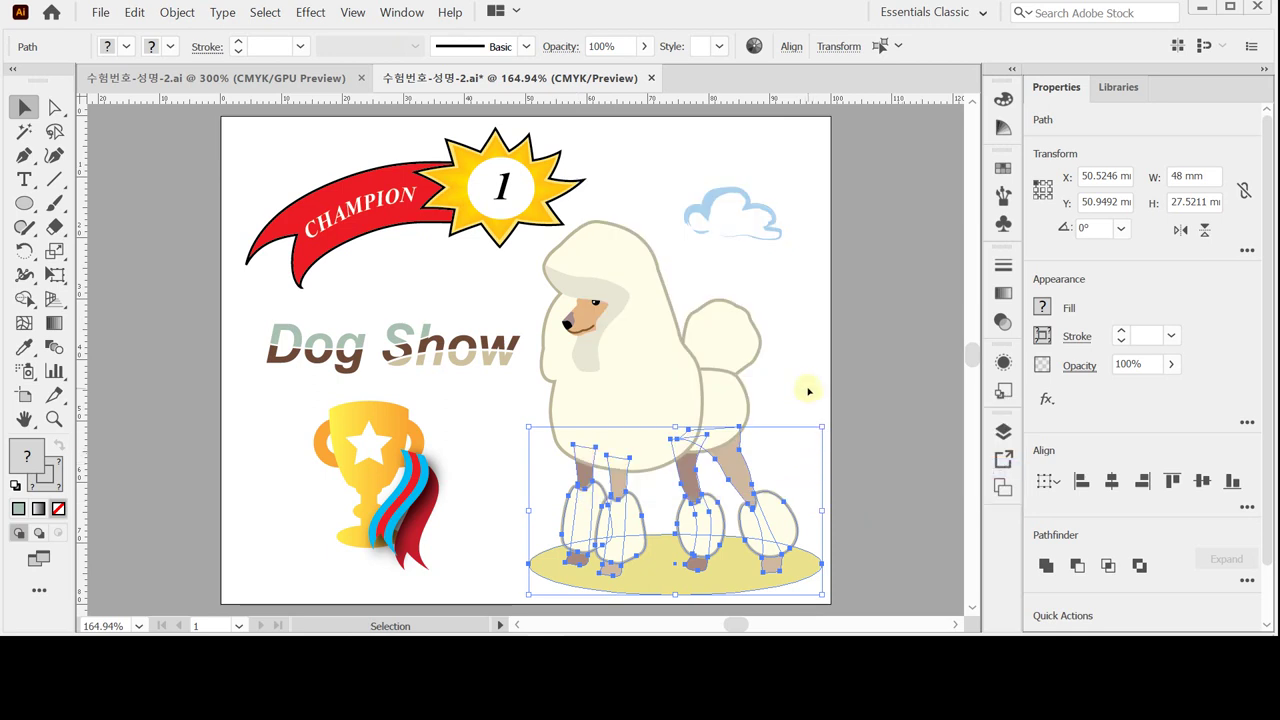
pyautogui.click(809, 390)
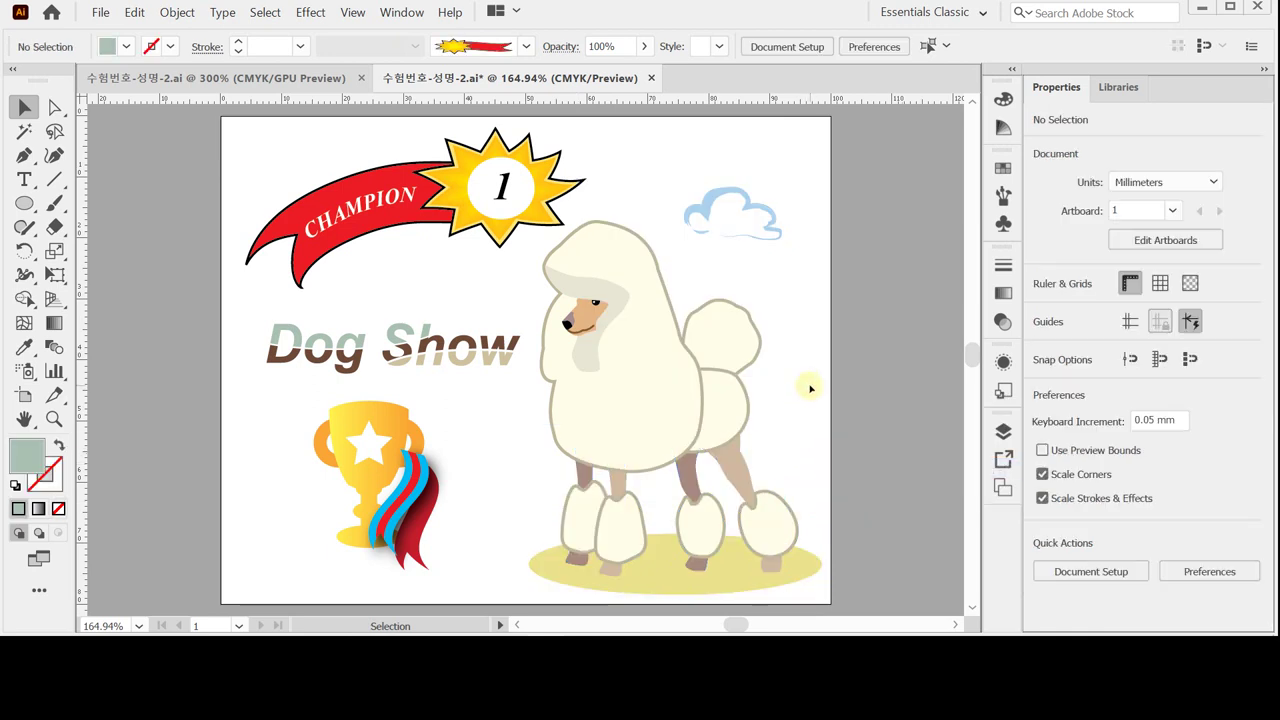
pyautogui.moveTo(528, 481); pyautogui.dragTo(806, 580)
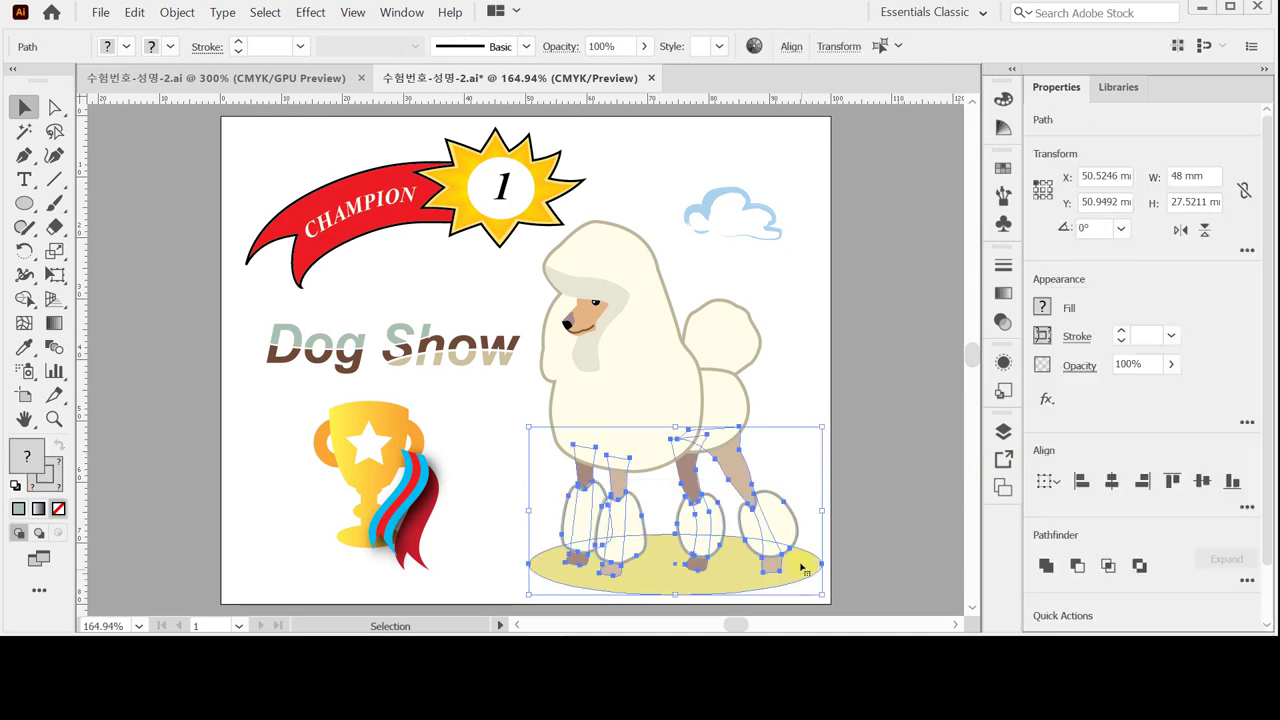
pyautogui.click(503, 464)
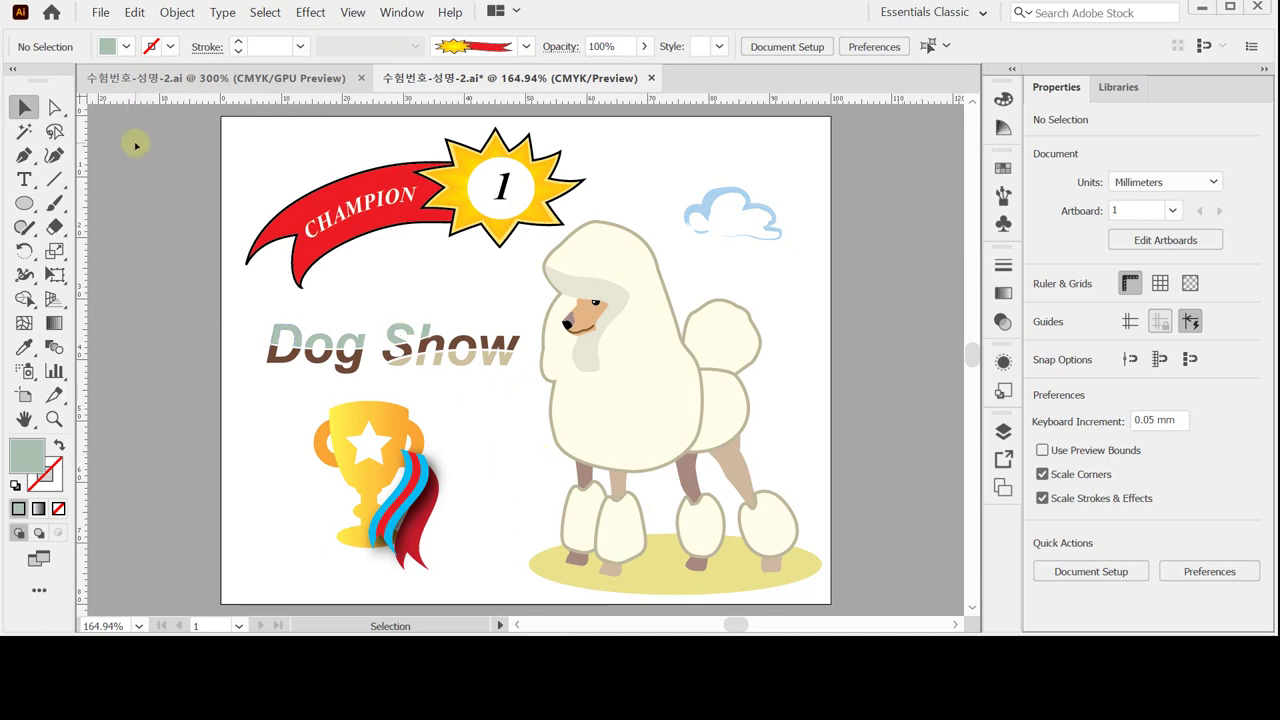
# Save the document as 수험번호-성명-2.ai in the GTQ folder, replacing the existing file, in Illustrator 2020 format with PDF compatibility.
pyautogui.click(94, 14)
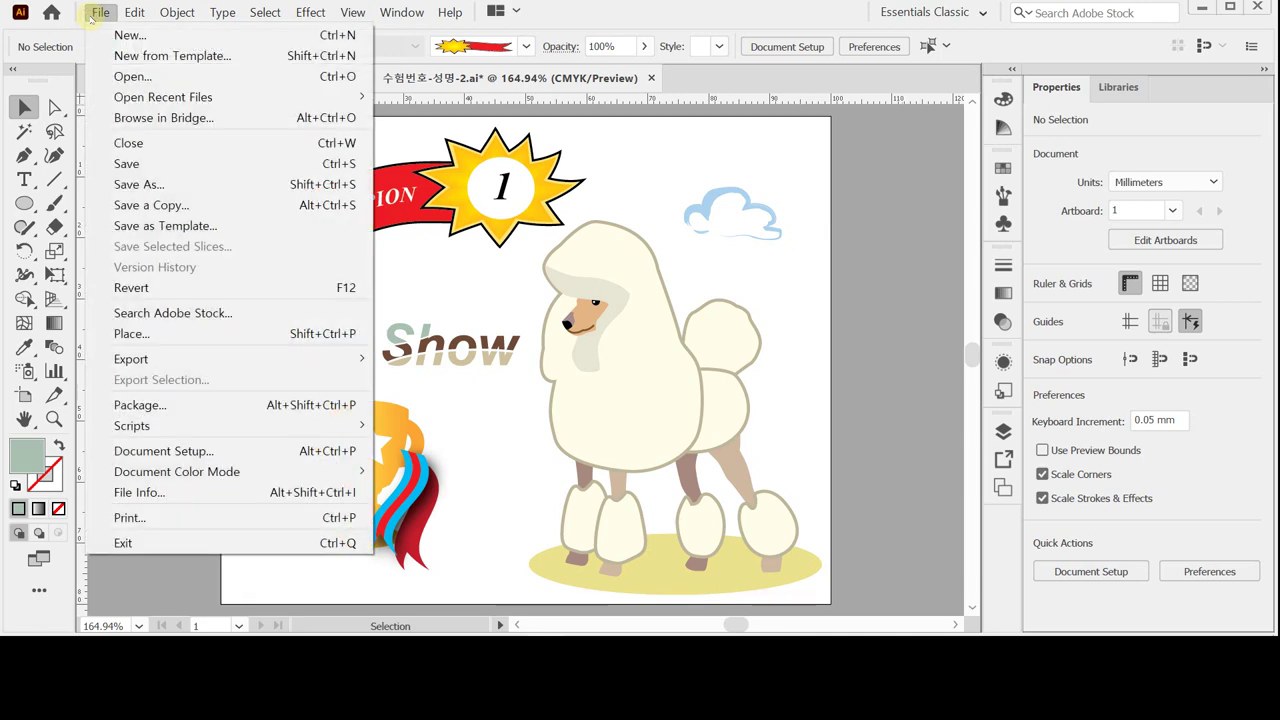
pyautogui.click(200, 184)
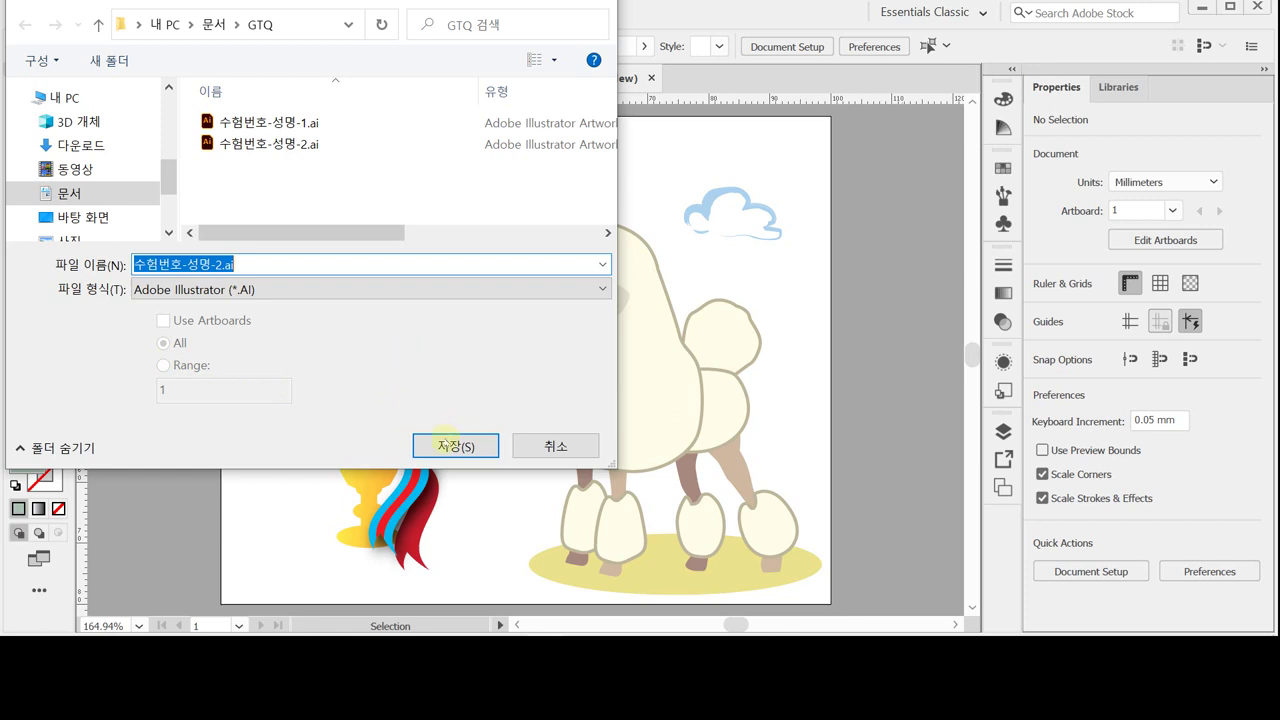
pyautogui.click(449, 446)
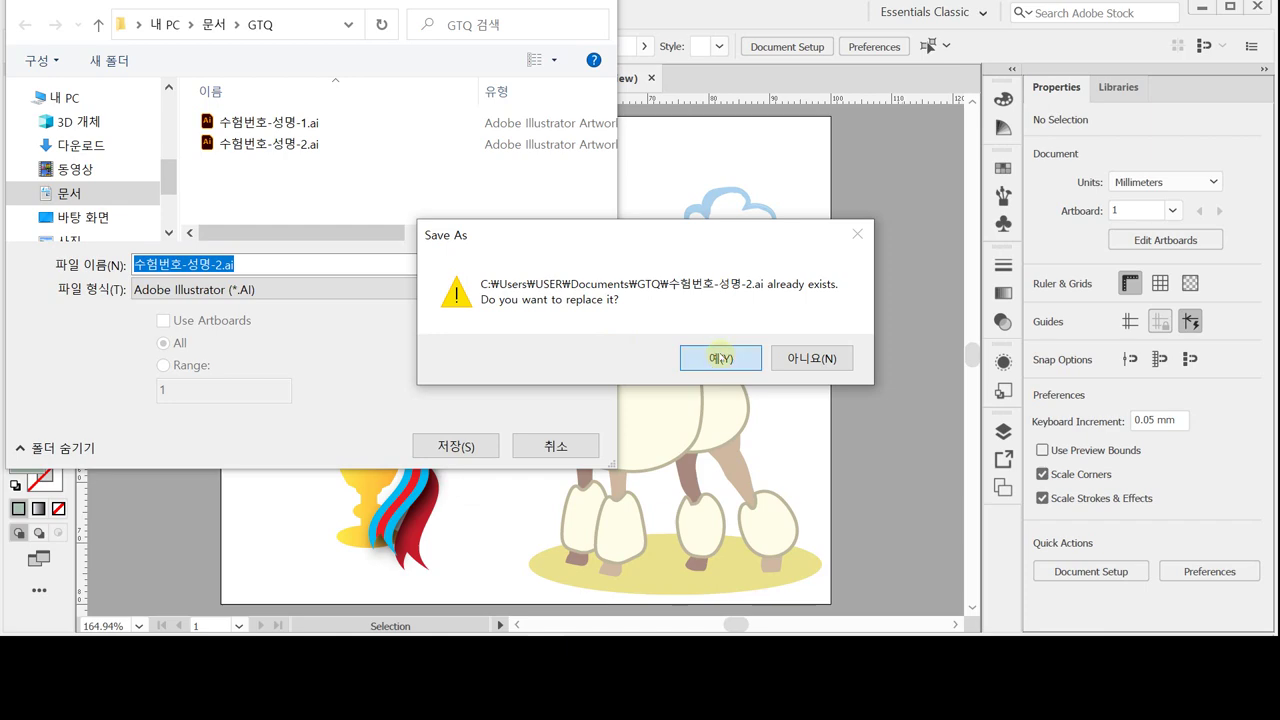
pyautogui.click(720, 358)
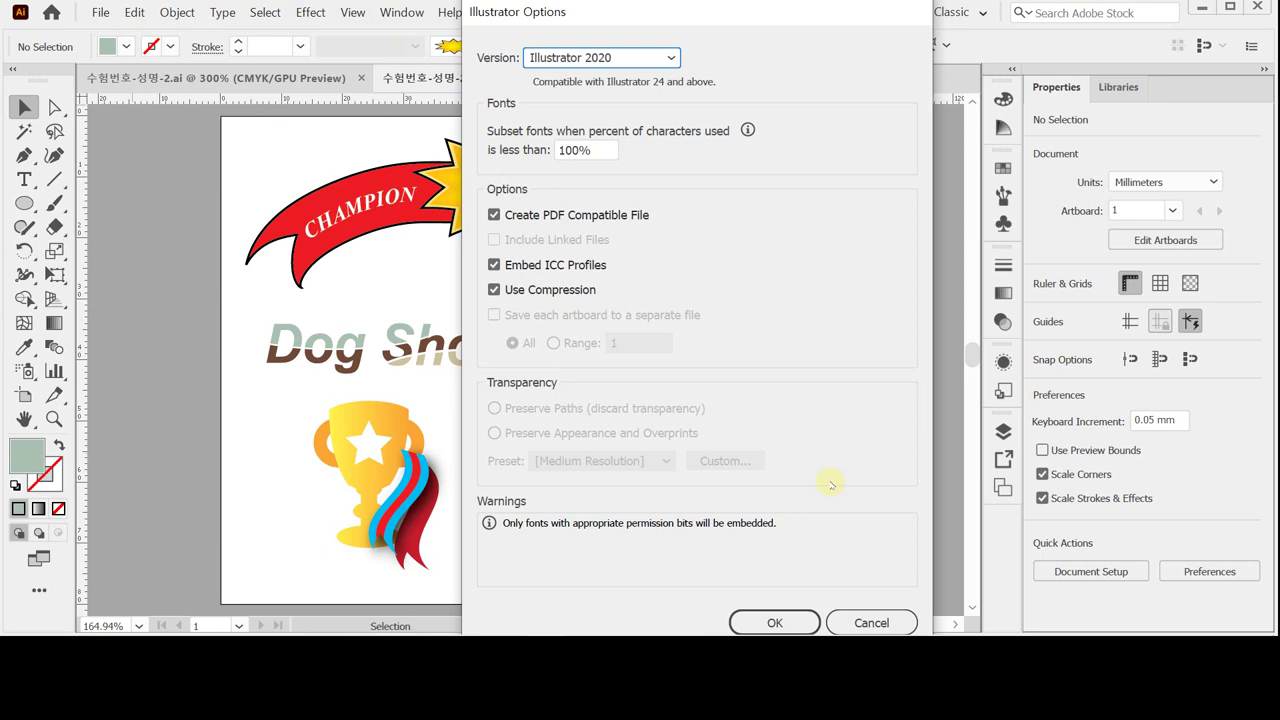
pyautogui.click(774, 621)
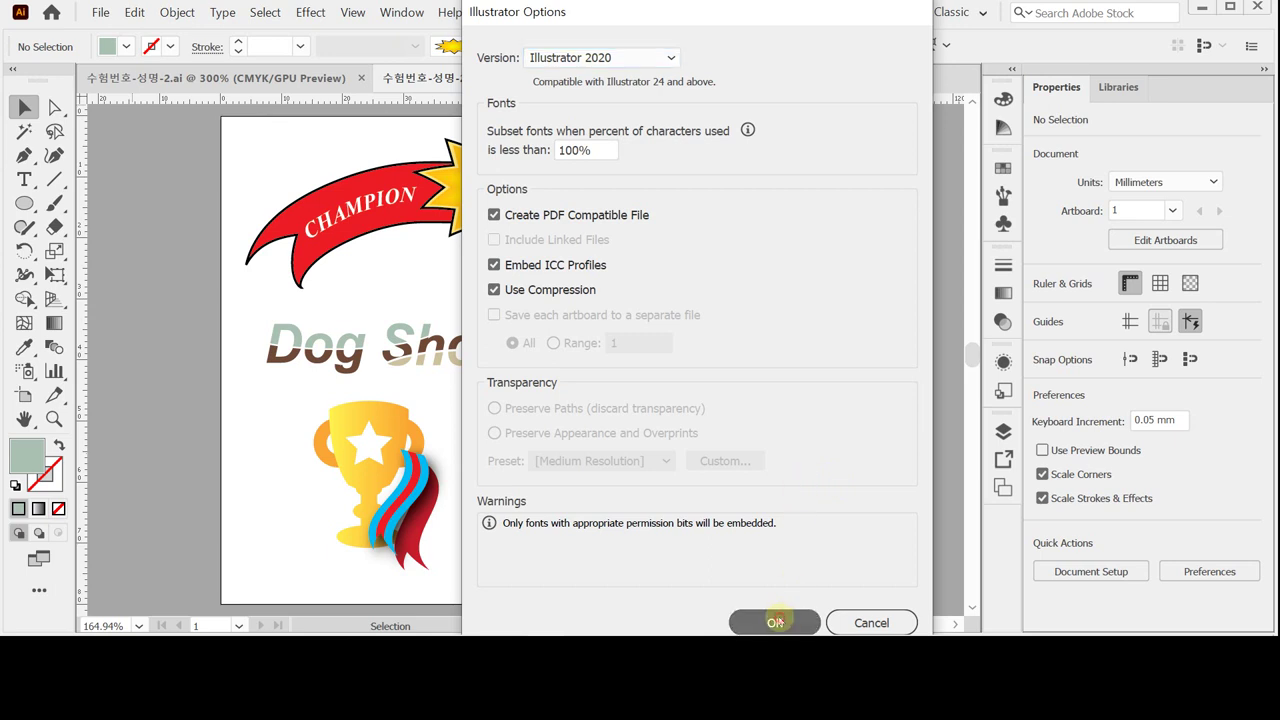